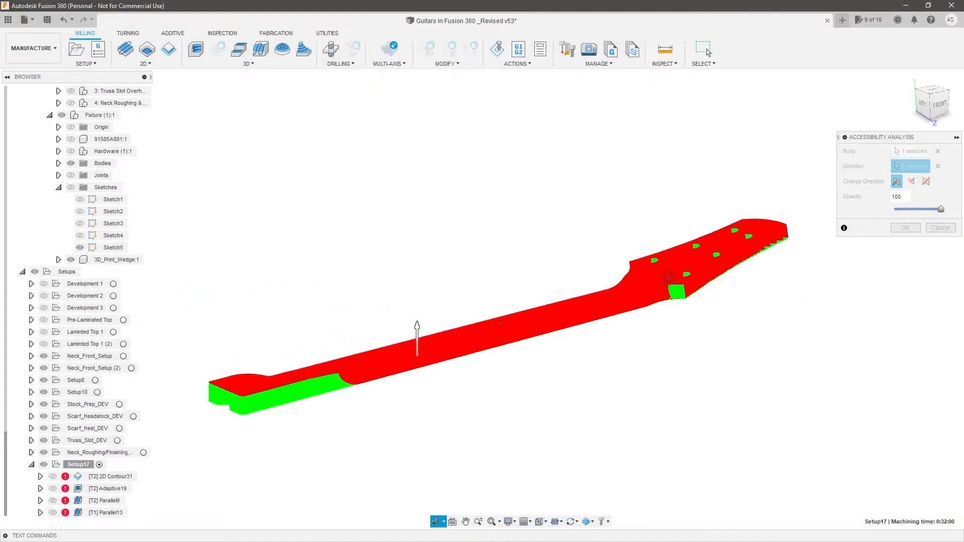
Switch the neck's accessibility analysis to Direction 2 and inspect the back of the neck and headstock
shift+middle_drag(668, 277, 665, 297)
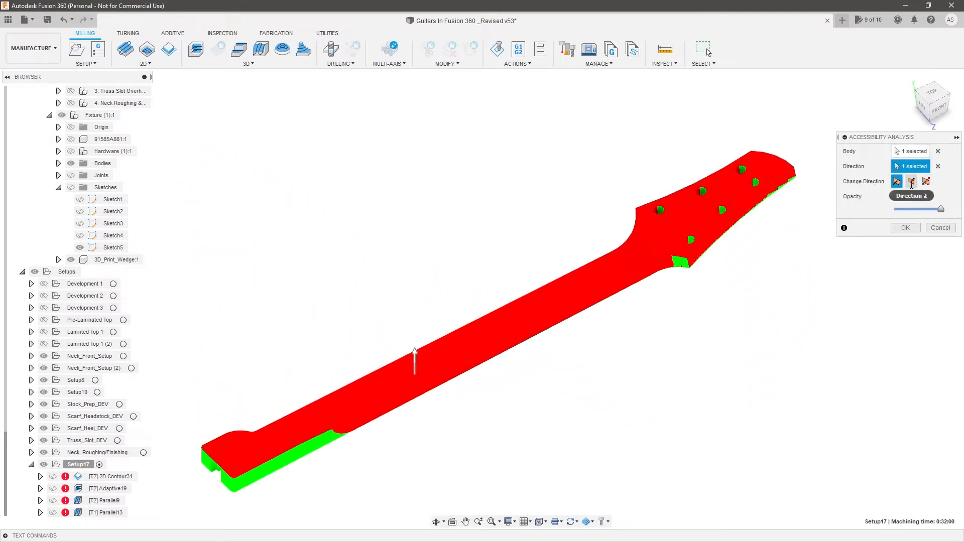
click(911, 182)
scroll(692, 278, up, 5)
shift+middle_drag(692, 277, 730, 295)
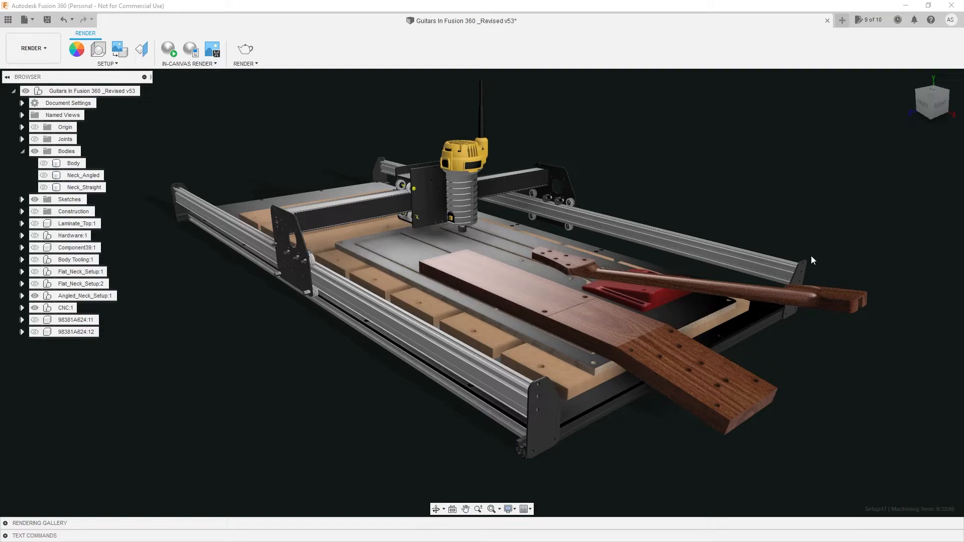
Examine the angled neck on the CNC table, checking the headstock face, its tuner holes and the angled transition
shift+middle_drag(779, 241, 693, 271)
scroll(522, 284, down, 3)
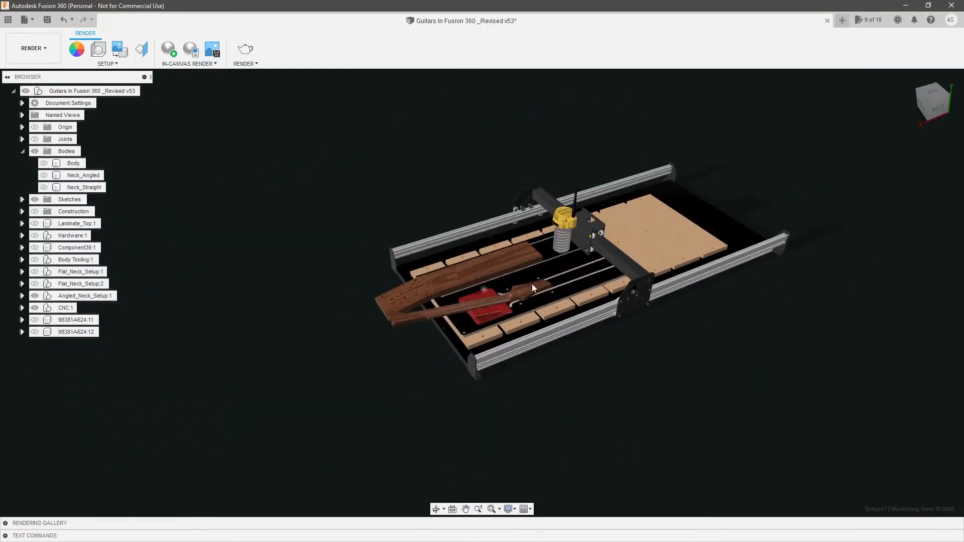
scroll(517, 301, up, 12)
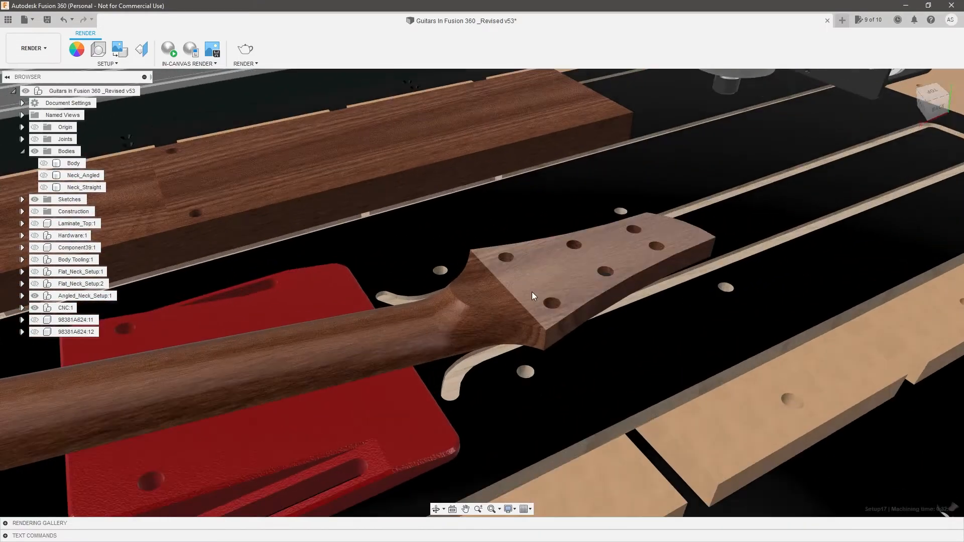
shift+middle_drag(531, 295, 518, 328)
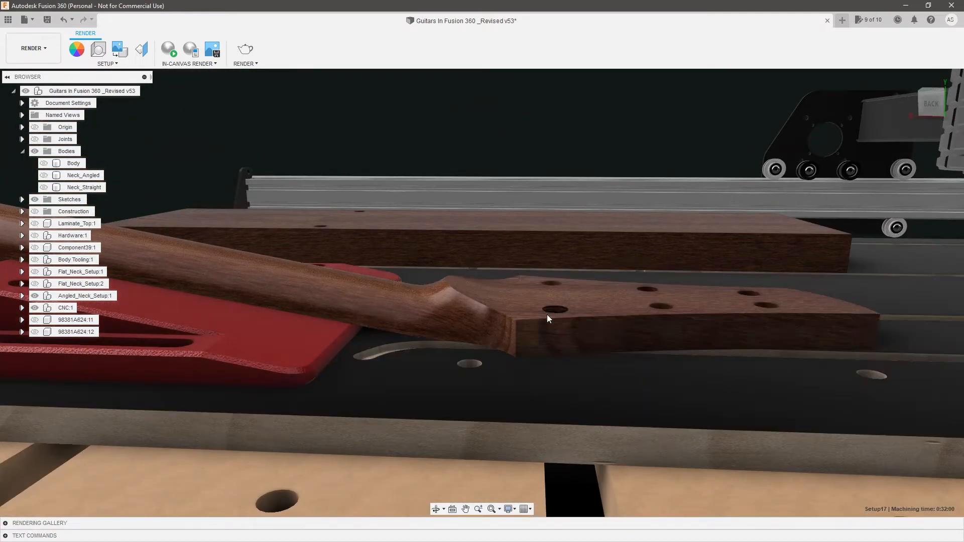
scroll(561, 309, up, 3)
click(560, 309)
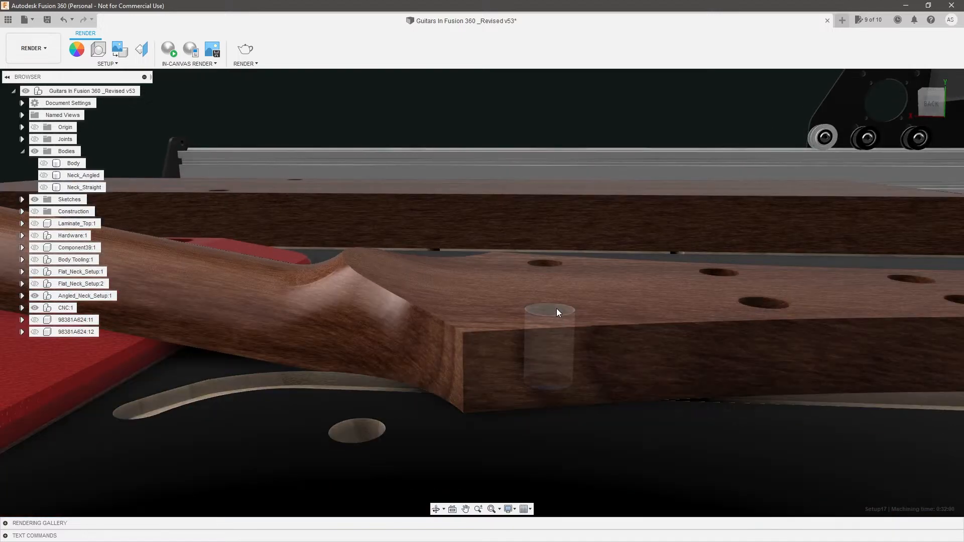
click(611, 296)
scroll(600, 321, down, 2)
scroll(583, 381, down, 5)
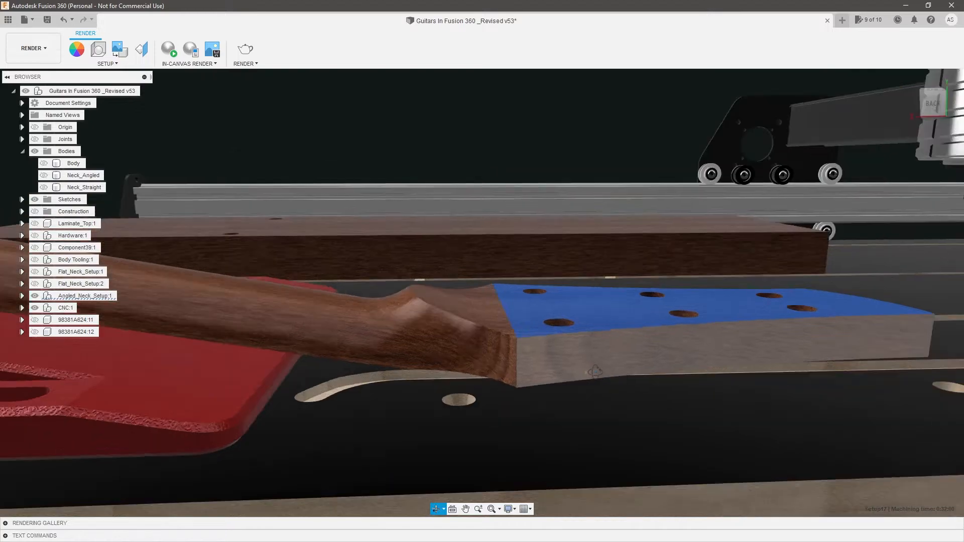
Examine how the whole neck sits over the red wedge fixture relative to the CNC bed and spindle
scroll(677, 359, down, 6)
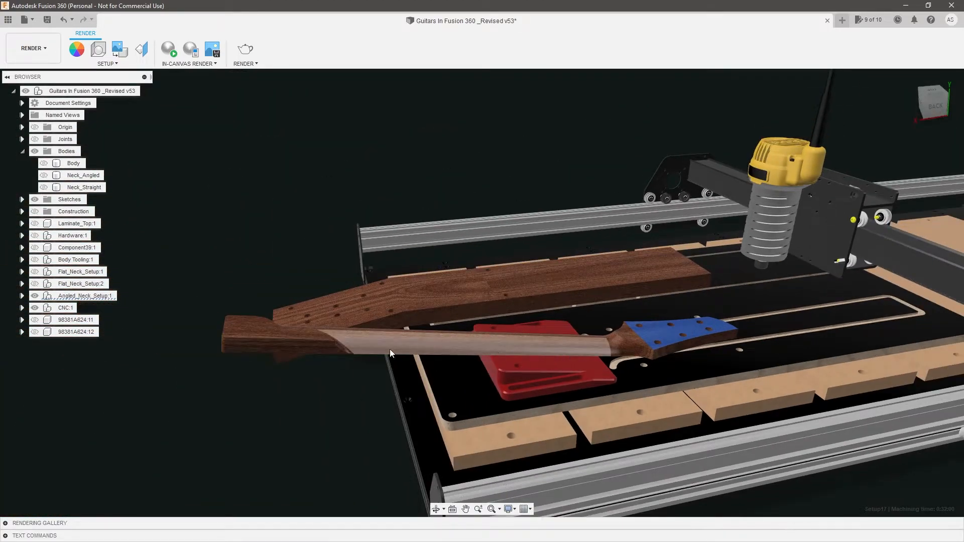
scroll(582, 351, down, 3)
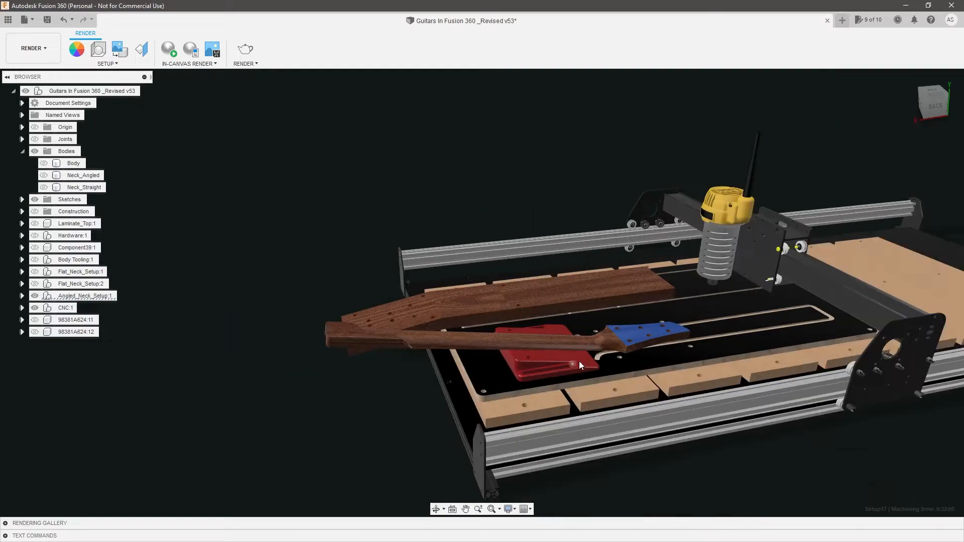
shift+middle_drag(580, 360, 547, 355)
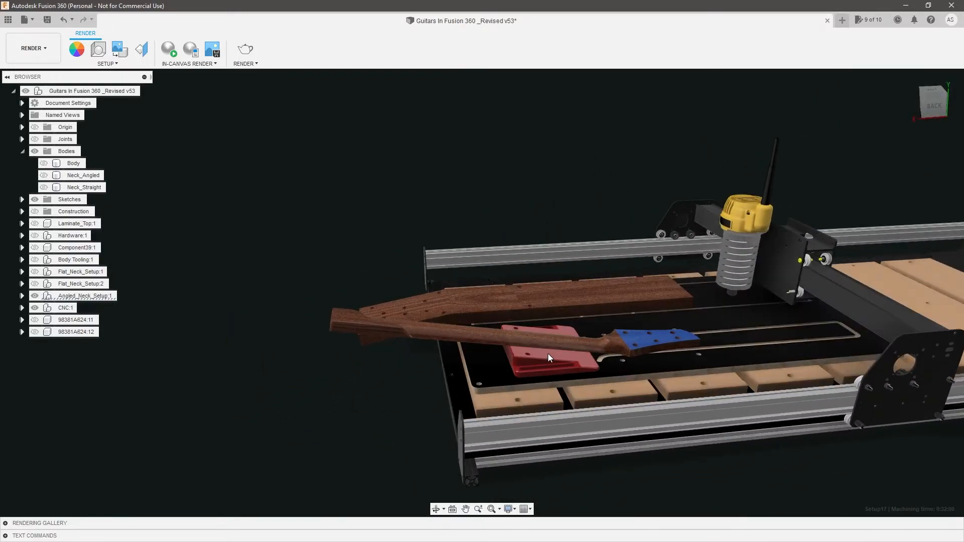
scroll(618, 351, up, 3)
scroll(618, 353, up, 3)
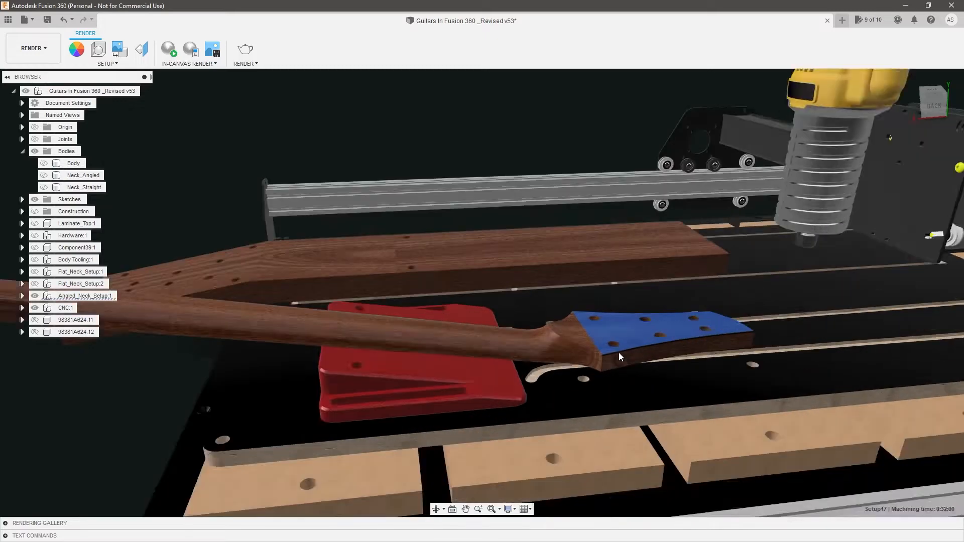
scroll(618, 352, down, 3)
scroll(812, 333, down, 3)
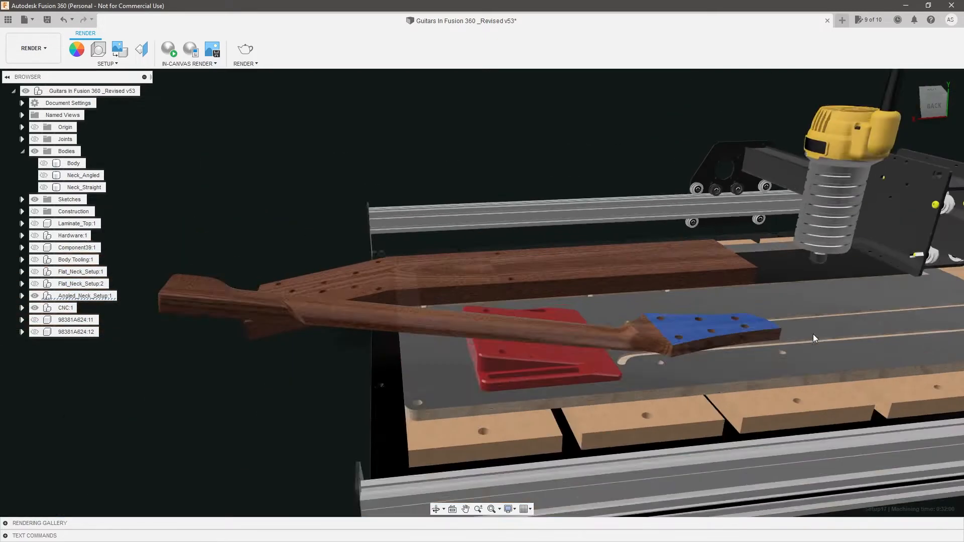
scroll(812, 334, down, 3)
shift+middle_drag(454, 381, 520, 382)
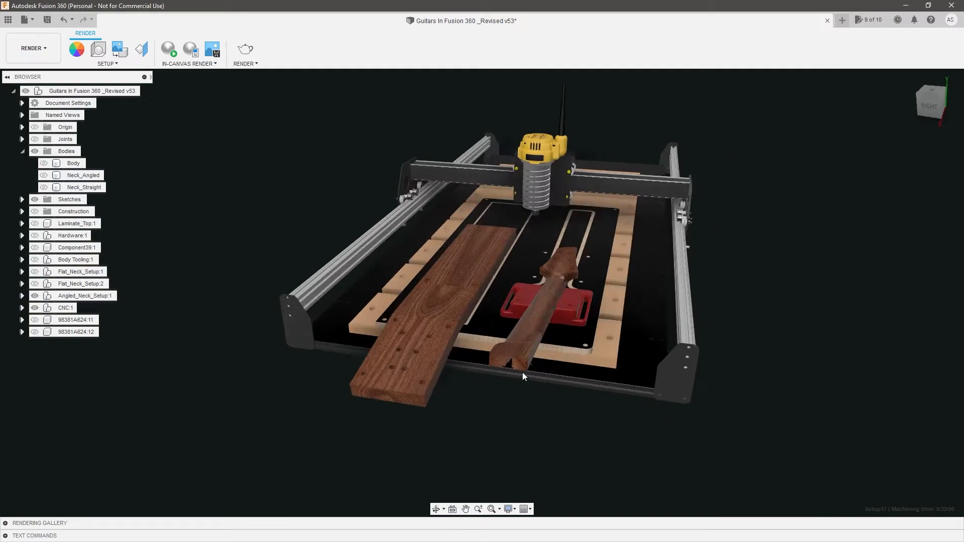
Hide the CNC and Angled_Neck_Setup components and show the Neck_Angled body
click(34, 308)
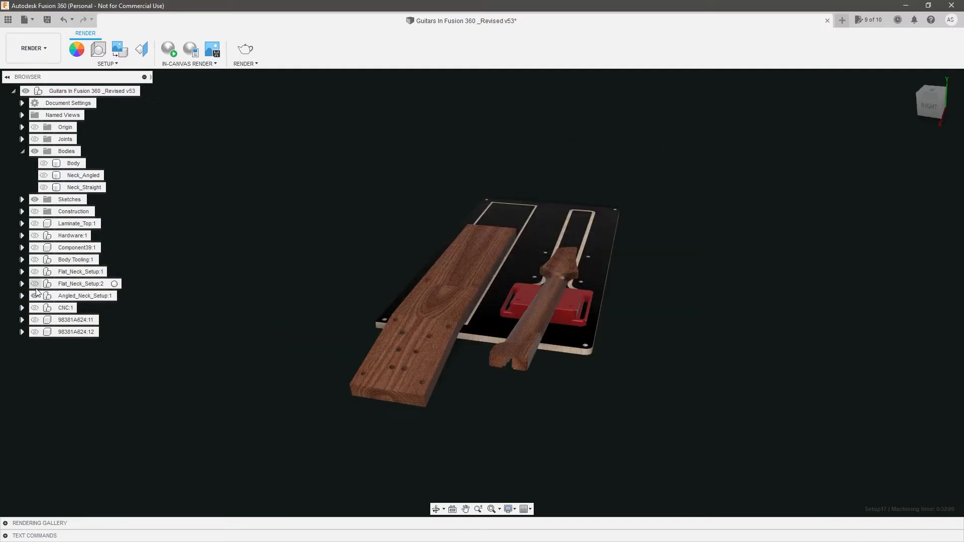
click(36, 297)
click(34, 296)
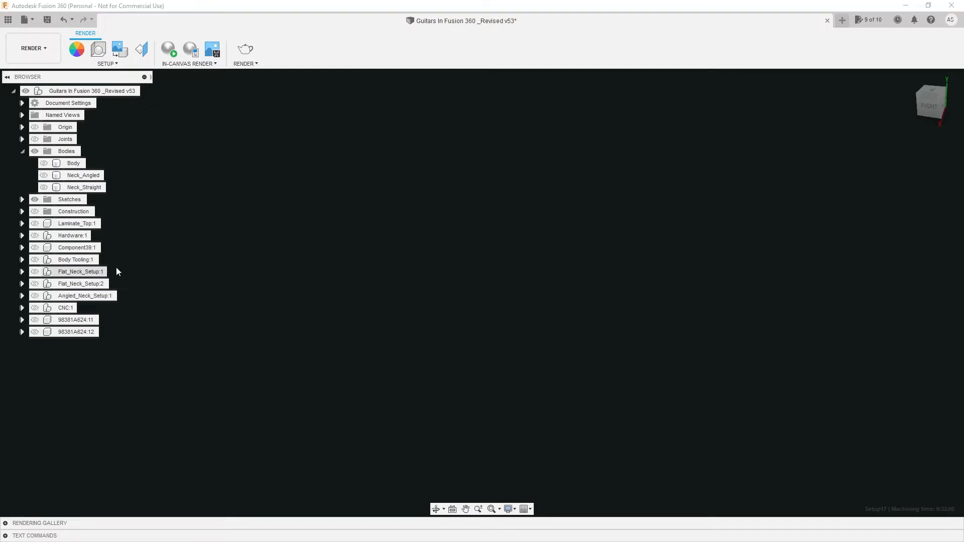
click(43, 175)
shift+middle_drag(304, 214, 397, 215)
Switch to the Manufacture workspace and start an Accessibility Analysis on the neck body
click(50, 53)
click(89, 173)
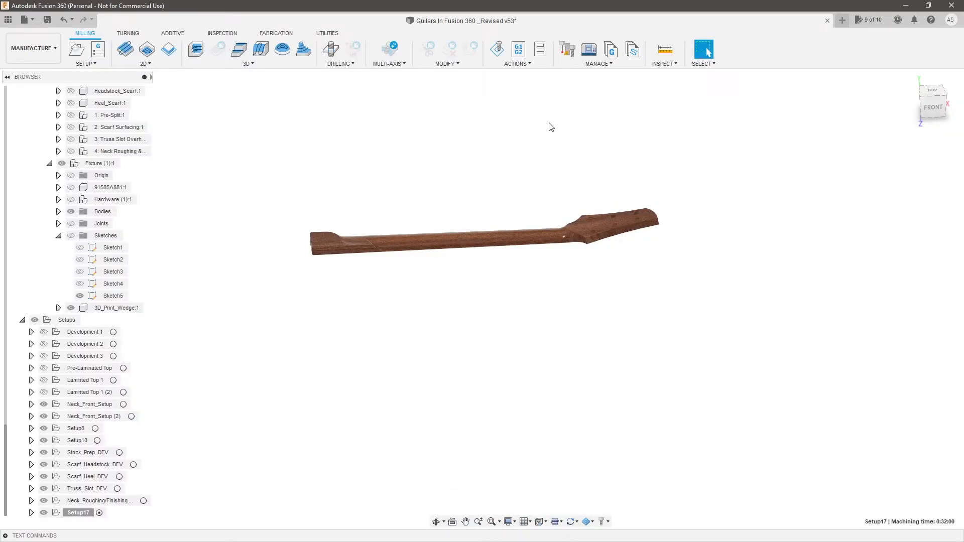
click(662, 64)
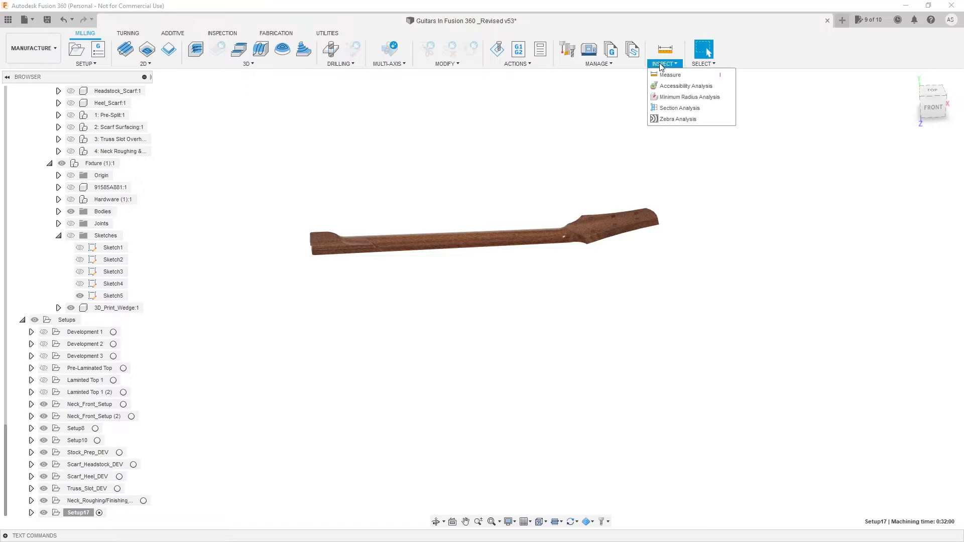
click(680, 87)
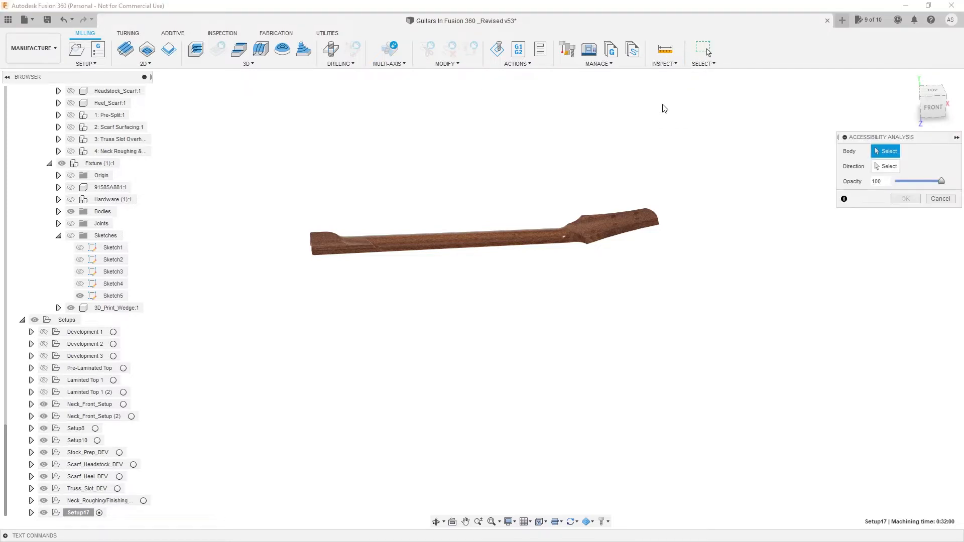
scroll(547, 214, up, 3)
shift+middle_drag(566, 227, 573, 217)
click(564, 254)
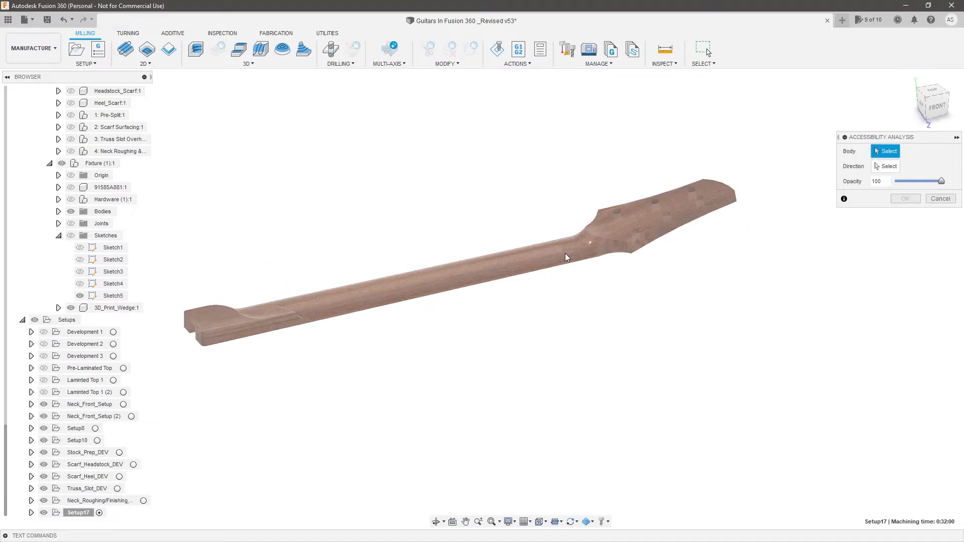
Set the analysis direction from the flat fretboard face of the neck
click(886, 170)
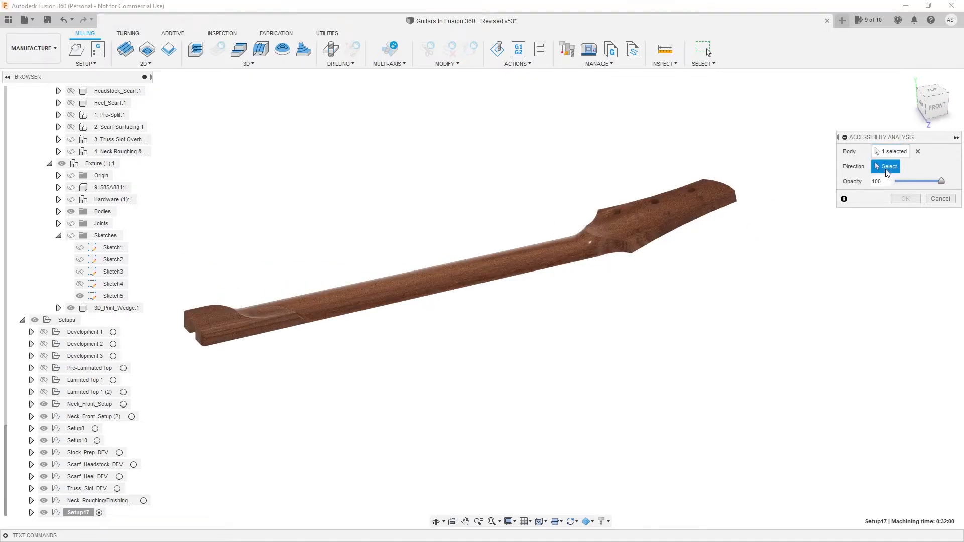
shift+middle_drag(567, 252, 557, 301)
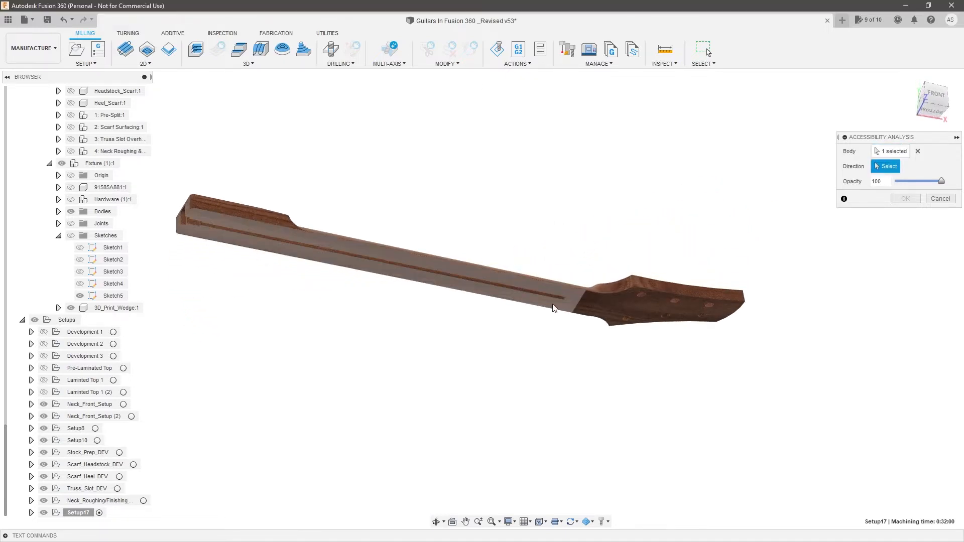
scroll(560, 301, up, 2)
click(575, 295)
Examine the neck's tool accessibility from the fretboard side, the headstock edges and the back
shift+middle_drag(568, 215, 811, 89)
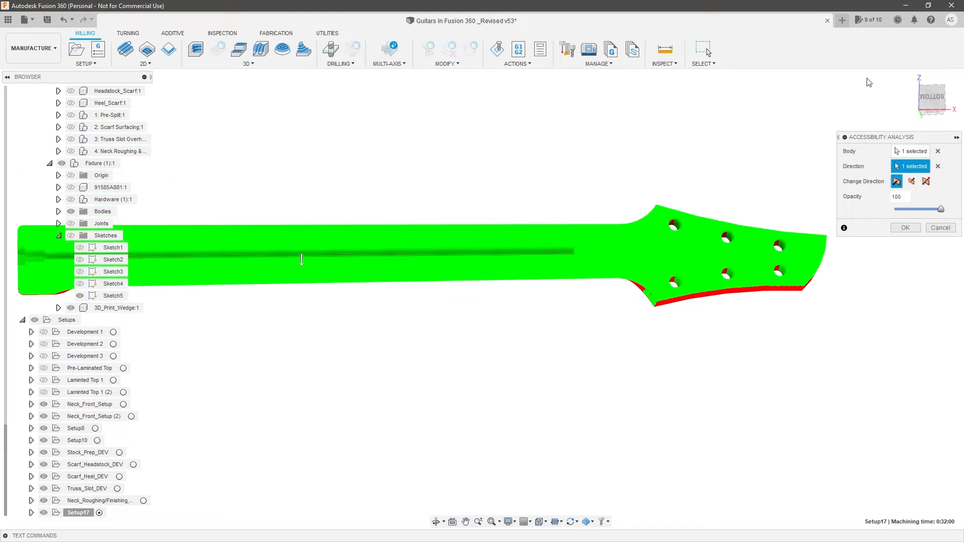
click(926, 98)
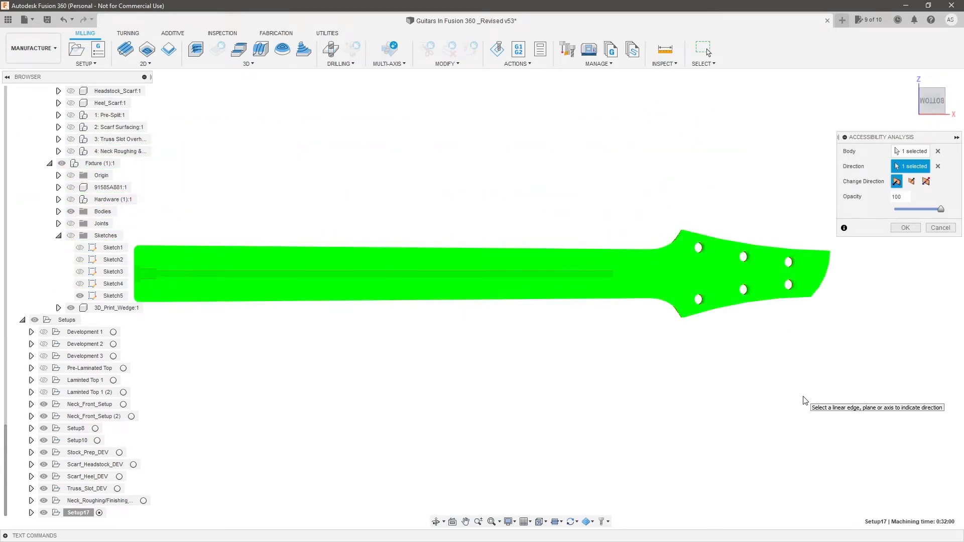
shift+middle_drag(772, 351, 753, 370)
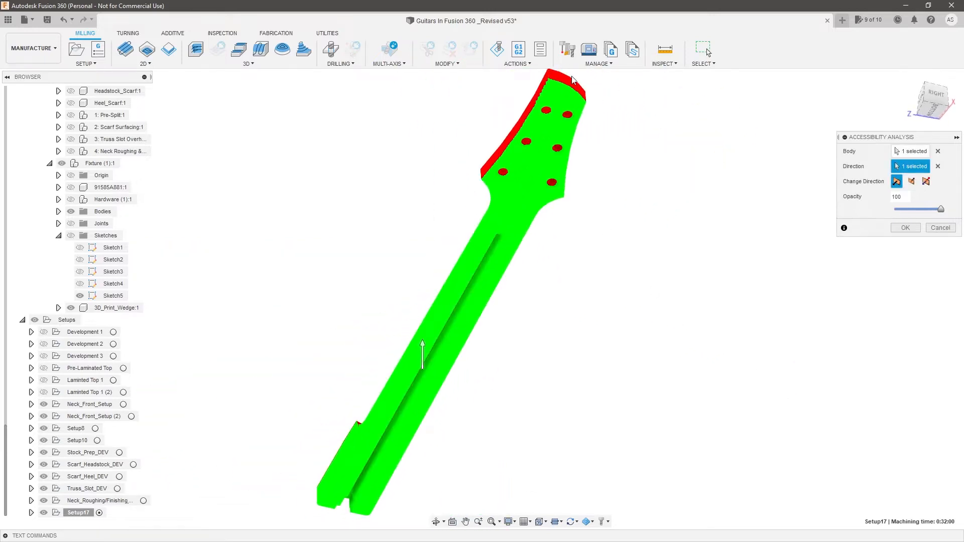
scroll(554, 132, up, 2)
shift+middle_drag(555, 134, 622, 241)
scroll(522, 153, up, 2)
scroll(688, 213, down, 3)
scroll(676, 223, up, 3)
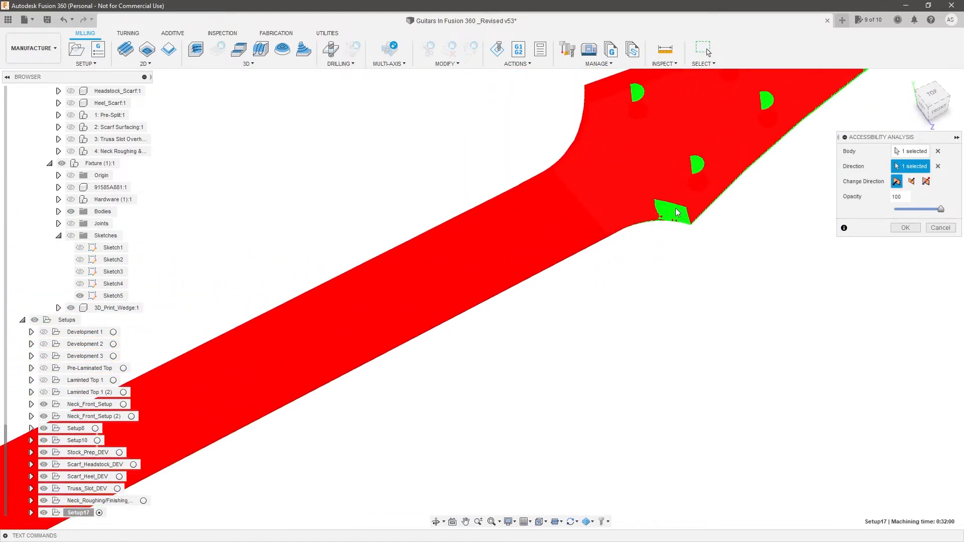
scroll(675, 271, down, 2)
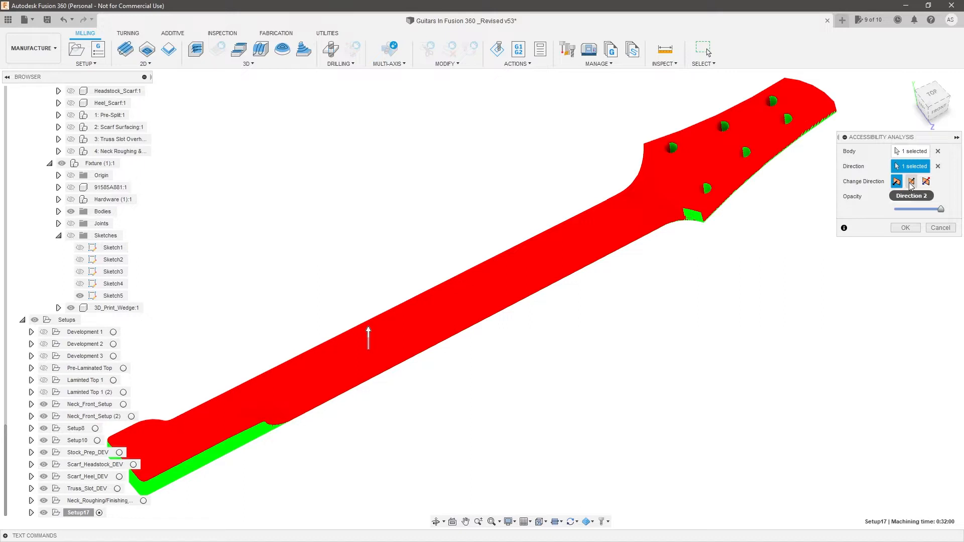
Reverse the analysis to Direction 2 and inspect the back of the neck, the headstock transition and the tuner holes
click(911, 182)
shift+middle_drag(625, 251, 611, 310)
click(932, 100)
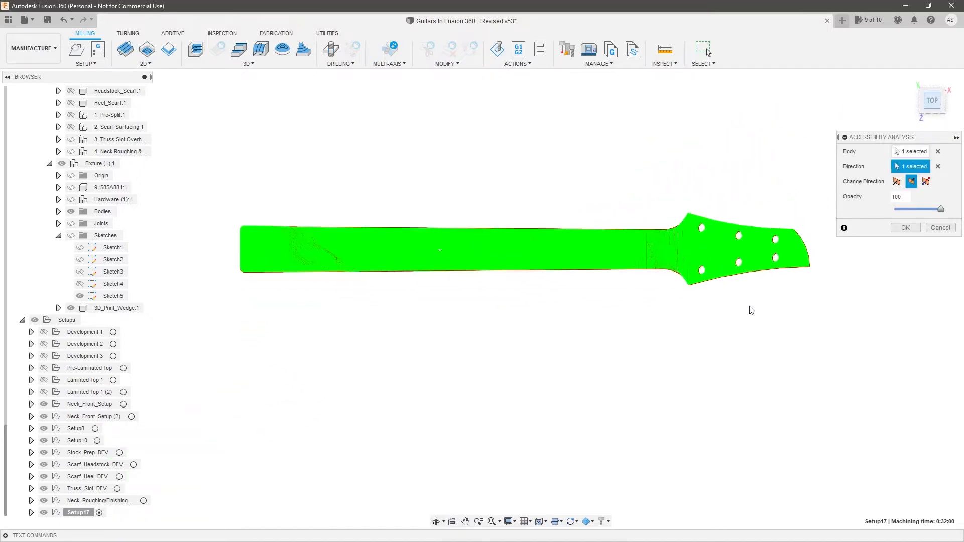
scroll(758, 217, up, 5)
shift+middle_drag(758, 217, 736, 182)
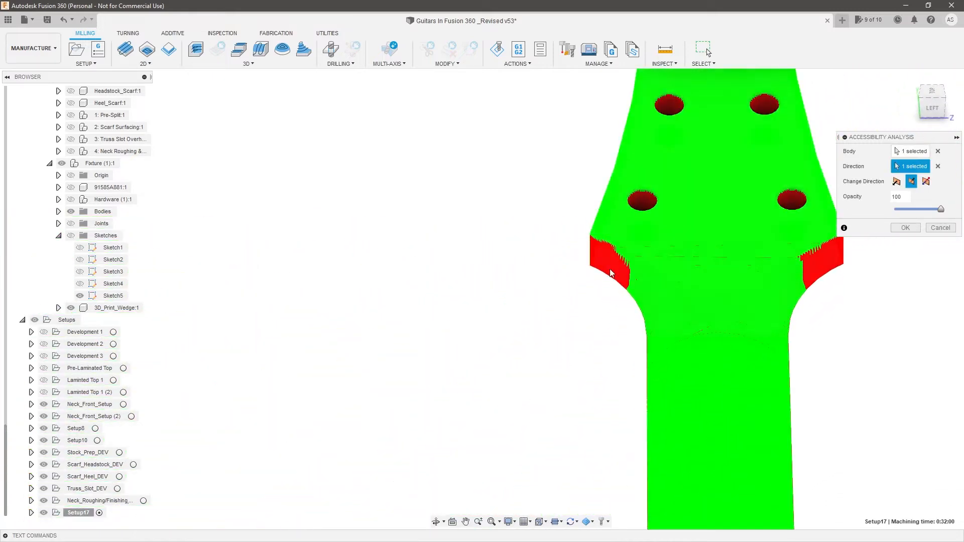
shift+middle_drag(597, 256, 749, 269)
scroll(747, 270, down, 5)
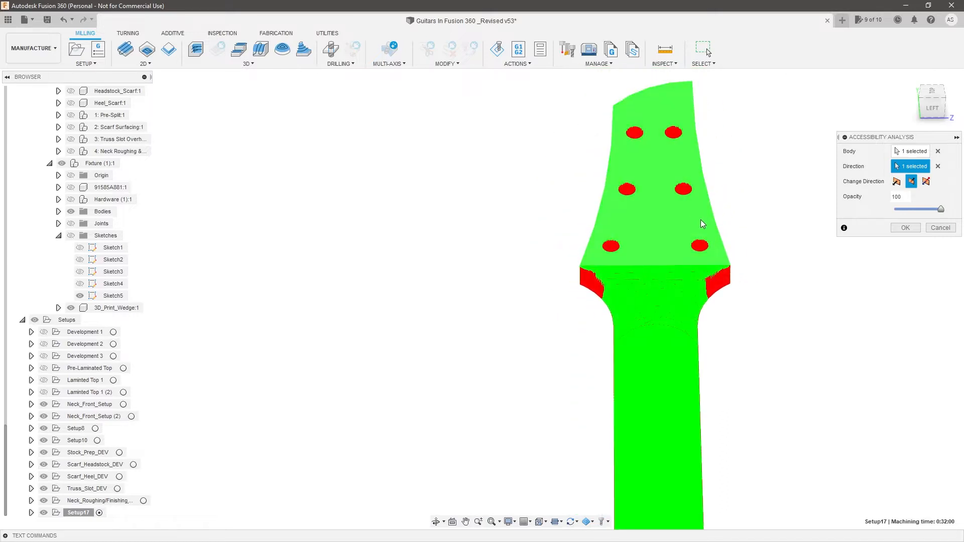
shift+middle_drag(699, 288, 772, 277)
scroll(514, 278, down, 3)
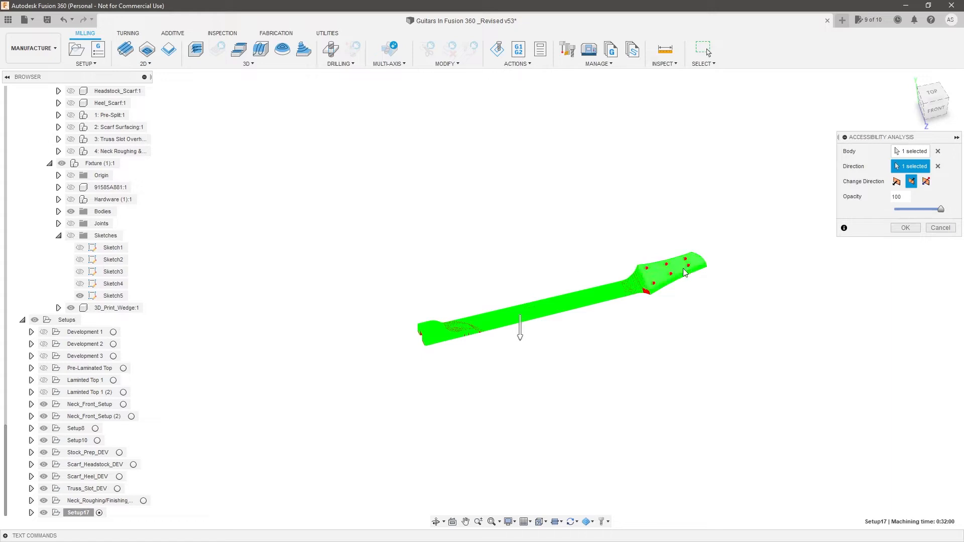
scroll(677, 276, up, 4)
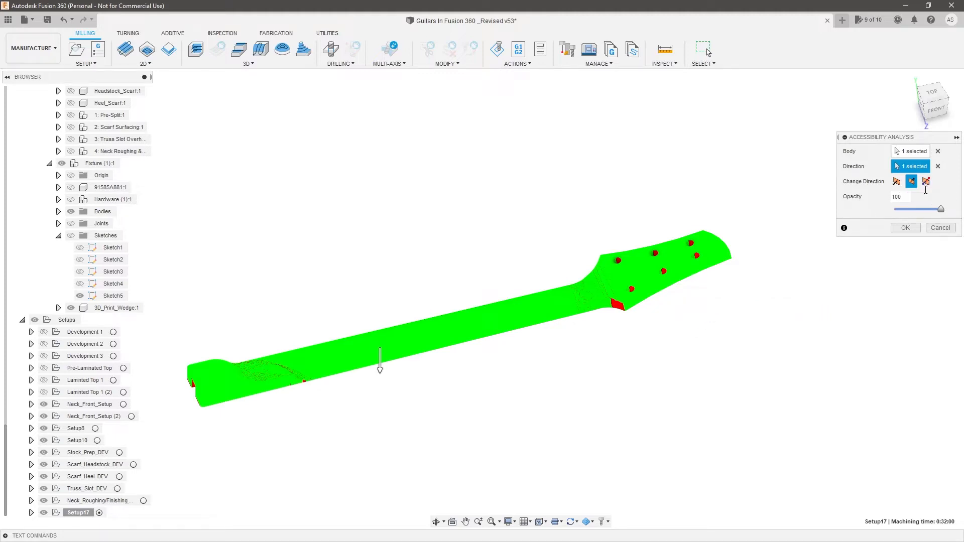
Clear the analysis direction, pick the headstock's flat face as the new direction and set it to Direction 2
click(938, 166)
scroll(667, 295, up, 2)
shift+middle_drag(653, 296, 634, 211)
click(651, 334)
scroll(605, 258, down, 1)
click(910, 181)
Level the headstock in the view and examine accessibility perpendicular to it, including along the neck and heel
shift+middle_drag(645, 200, 598, 241)
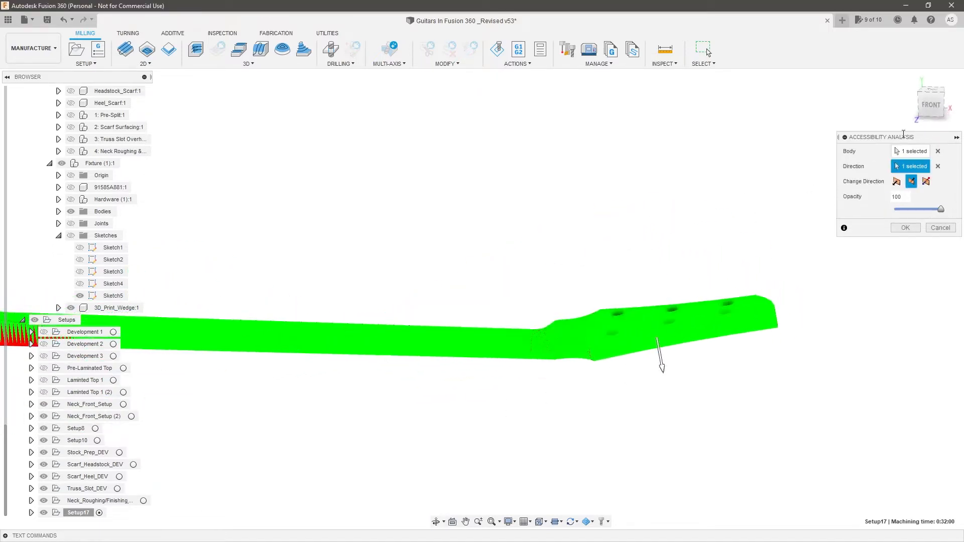
click(928, 109)
middle_drag(648, 360, 628, 387)
click(444, 522)
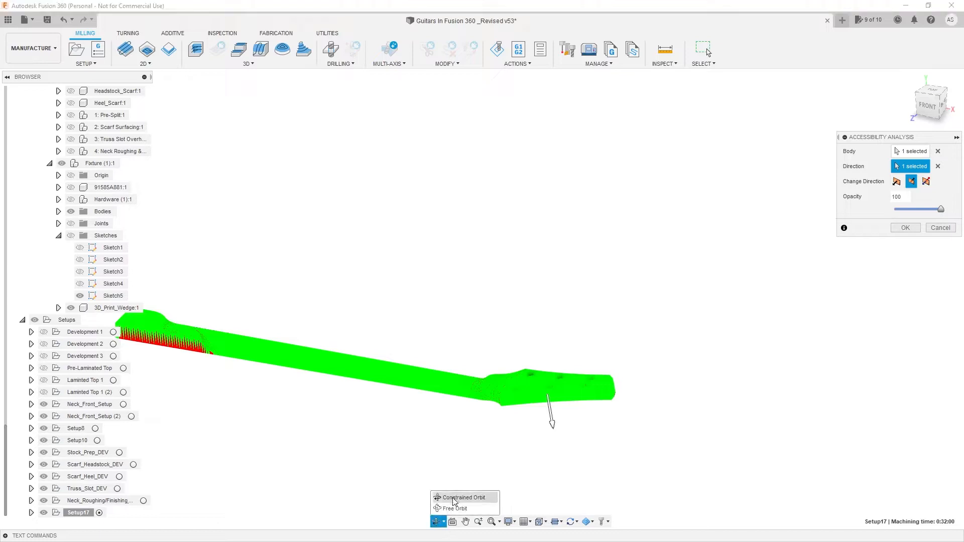
click(455, 497)
drag(549, 399, 566, 380)
key(Escape)
scroll(600, 424, down, 2)
mouse_move(552, 441)
shift+middle_down()
mouse_move(553, 518)
mouse_move(556, 432)
shift+middle_up()
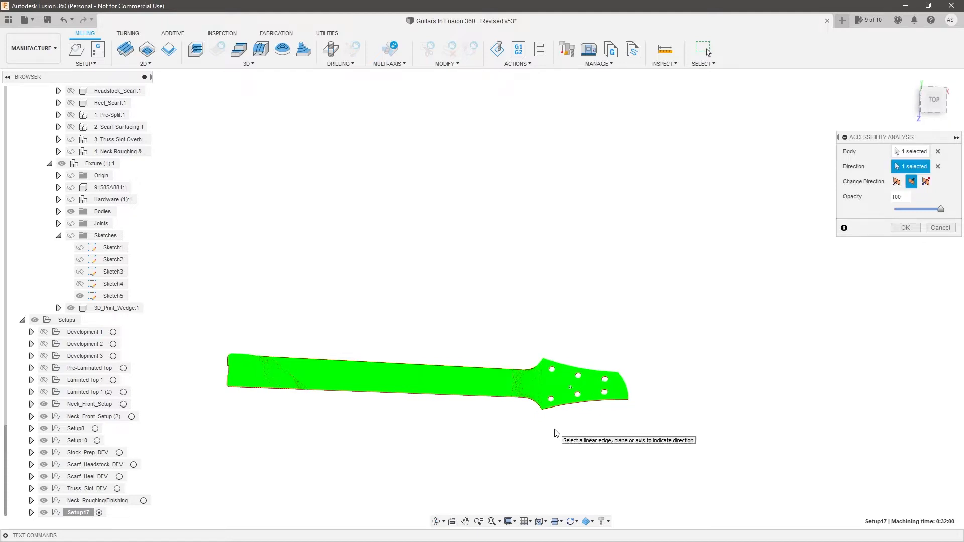
shift+middle_drag(555, 431, 542, 340)
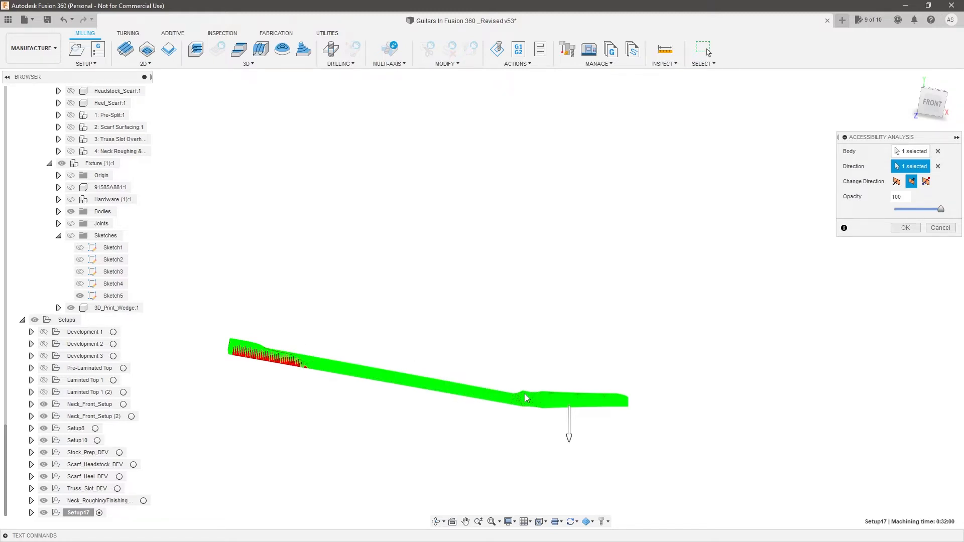
Clear the analysis direction, pick the neck's flat fretboard face as the new direction and set it to Direction 2
scroll(533, 398, up, 3)
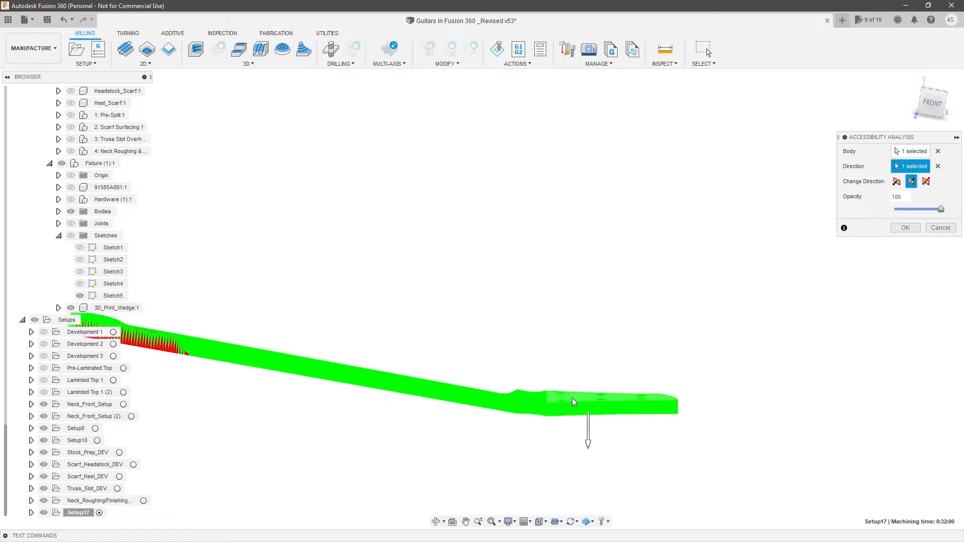
click(937, 167)
shift+middle_drag(551, 321, 567, 276)
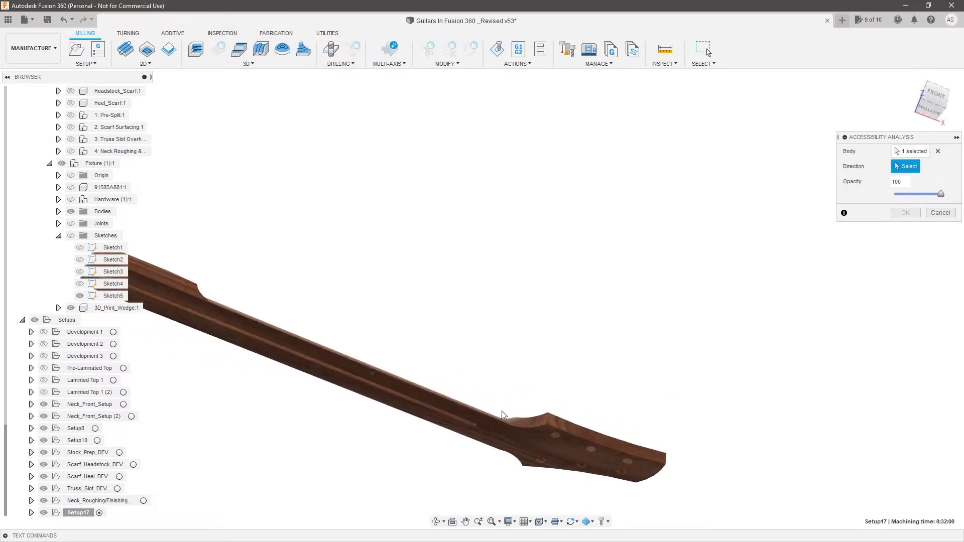
click(488, 428)
shift+middle_drag(498, 380, 551, 467)
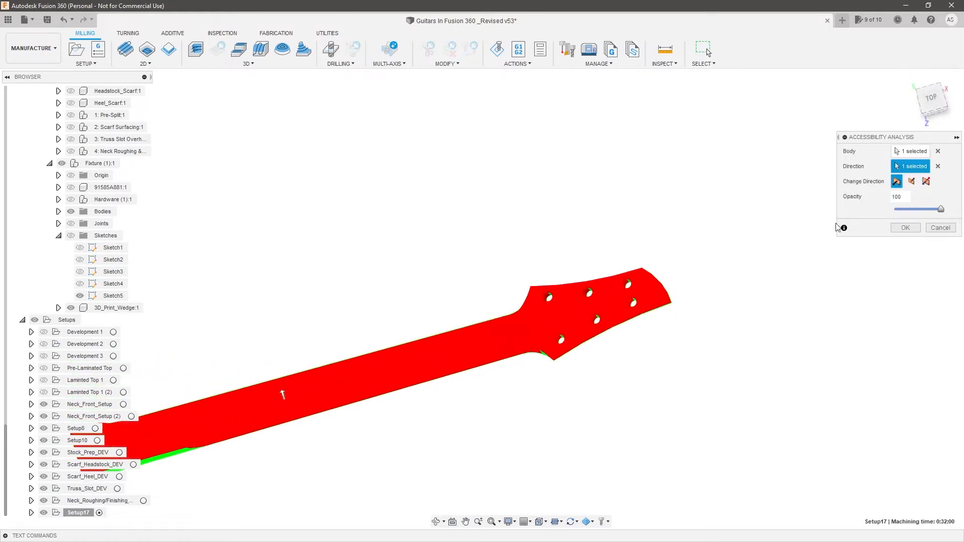
click(911, 181)
Examine accessibility perpendicular to the fretboard from the top and along the headstock's side, and cancel the analysis
shift+middle_drag(702, 389, 771, 285)
click(936, 97)
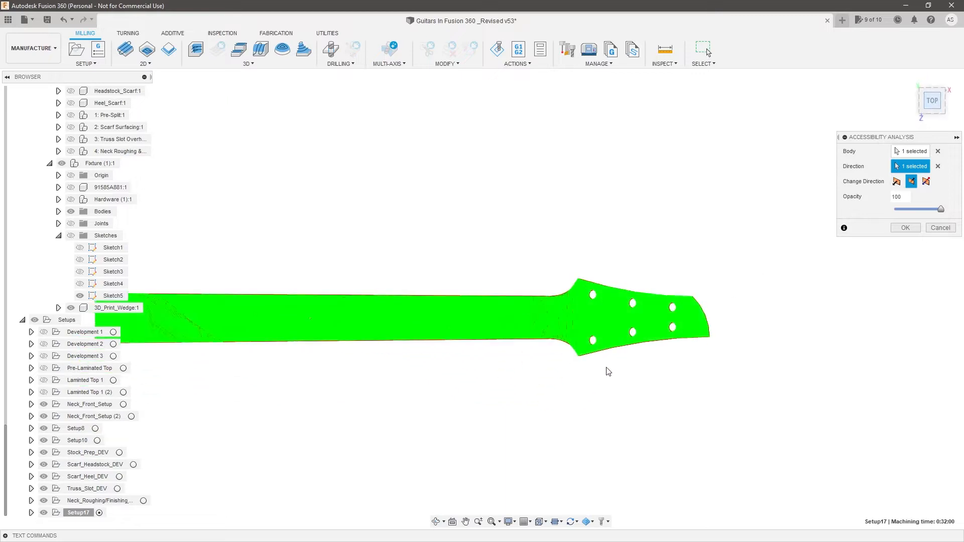
shift+middle_drag(551, 427, 578, 345)
scroll(419, 342, down, 2)
scroll(533, 340, up, 3)
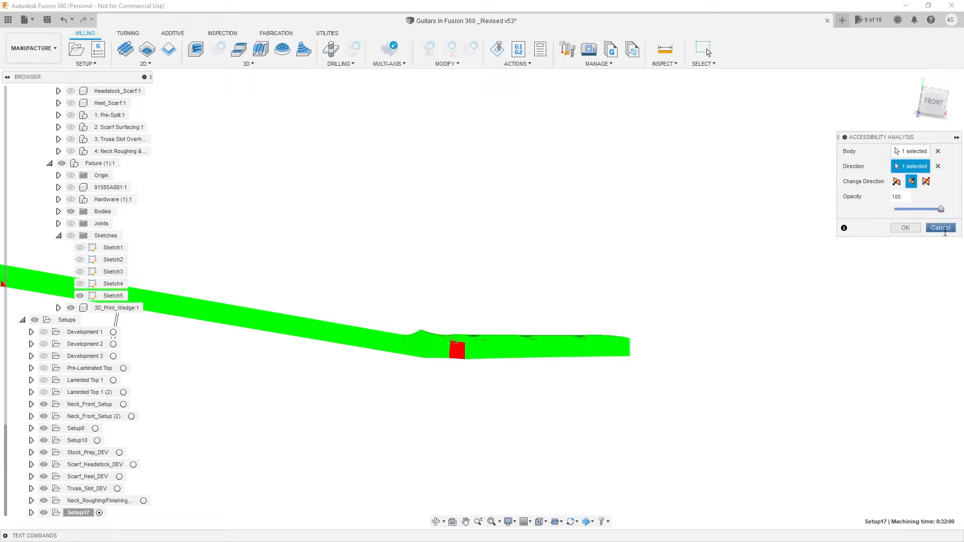
click(940, 228)
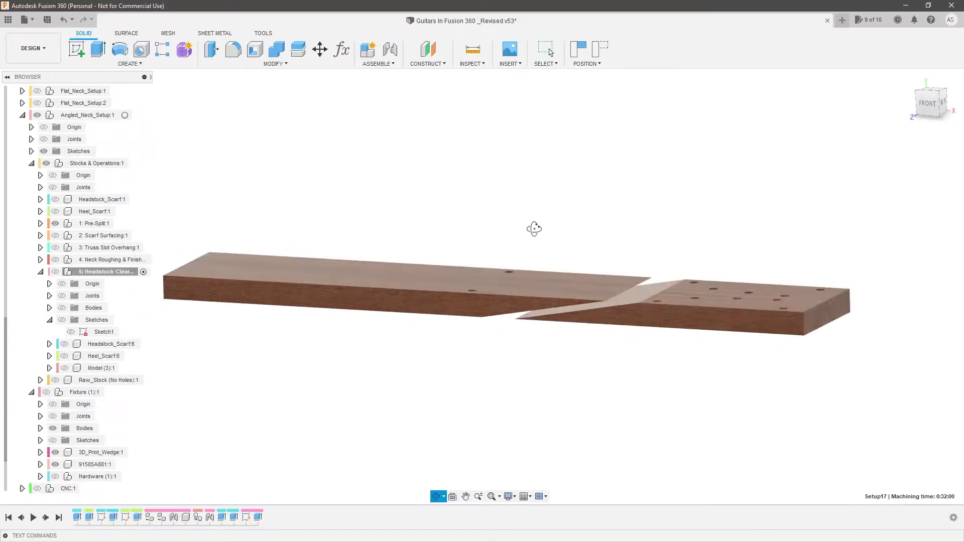
Inspect the scarf joint between the pre-split heel and headstock stock pieces, selecting the headstock piece's side face
scroll(602, 290, up, 4)
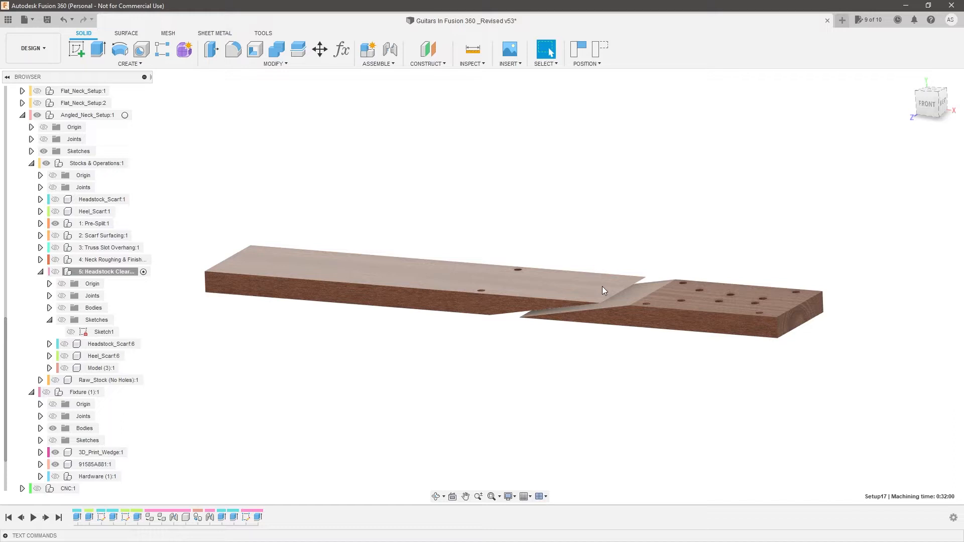
shift+middle_drag(574, 374, 602, 335)
shift+middle_drag(533, 325, 527, 336)
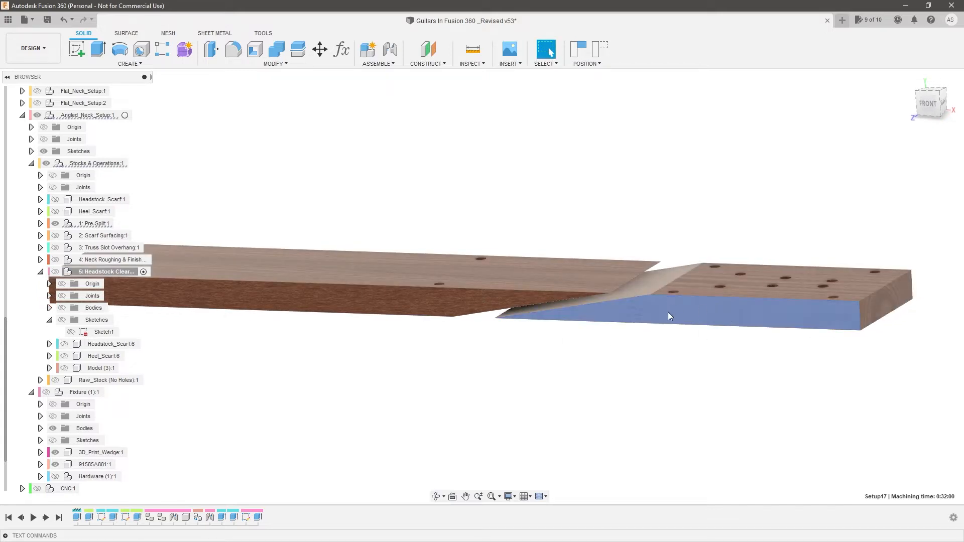
click(674, 316)
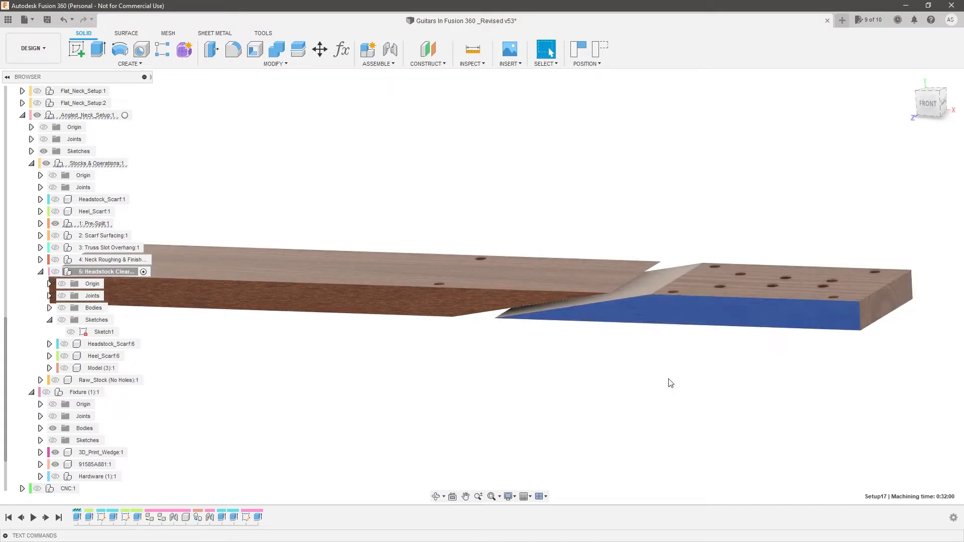
Display the 3: Truss Slot Overhang stock instead of 1: Pre-Split and inspect the joined blank around the headstock bend
click(55, 248)
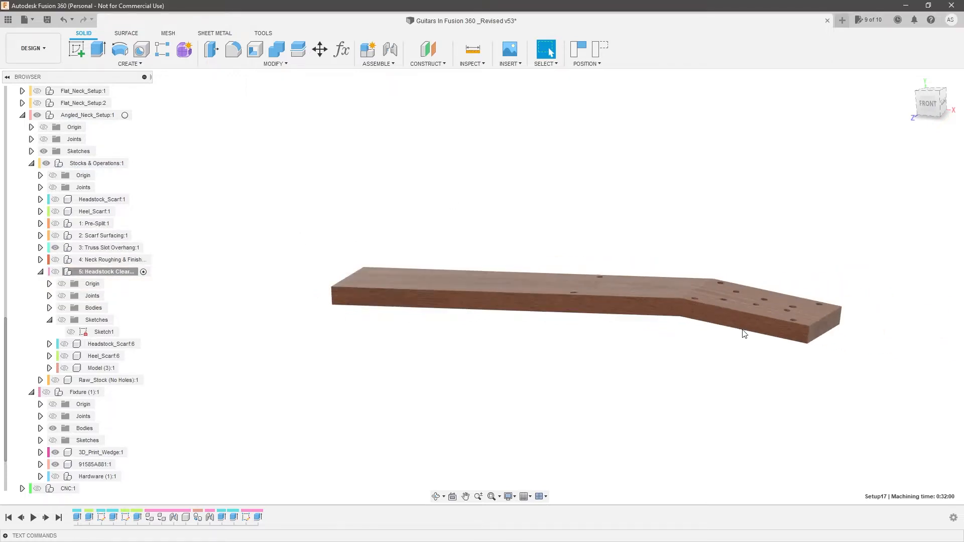
scroll(744, 334, up, 3)
mouse_move(642, 352)
shift+middle_down()
mouse_move(650, 350)
mouse_move(645, 360)
shift+middle_up()
scroll(645, 360, down, 2)
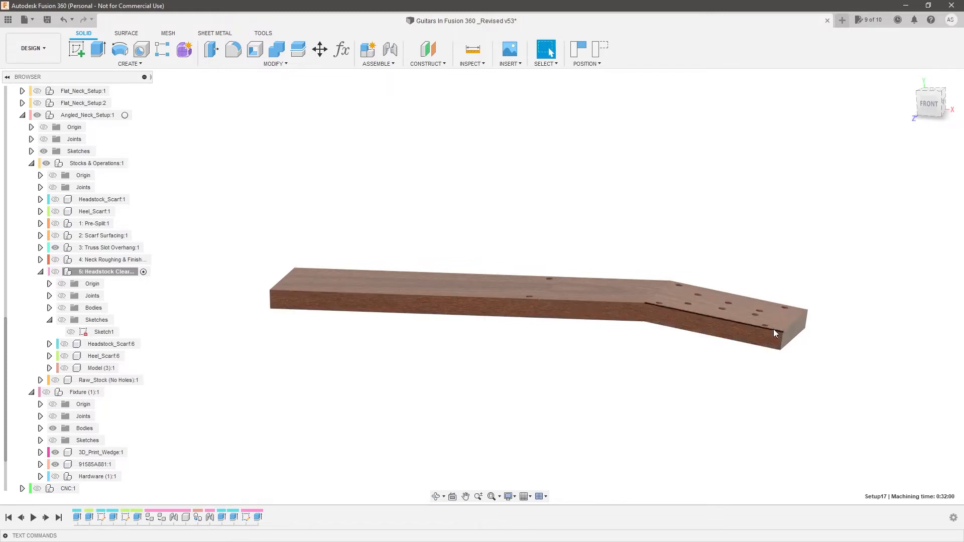
scroll(776, 330, up, 2)
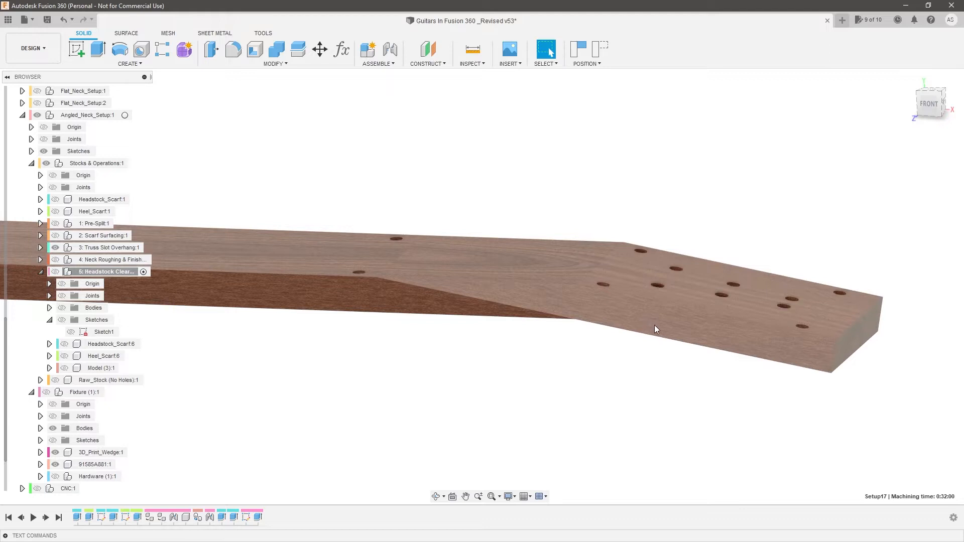
shift+middle_drag(655, 325, 636, 382)
shift+middle_drag(820, 370, 879, 373)
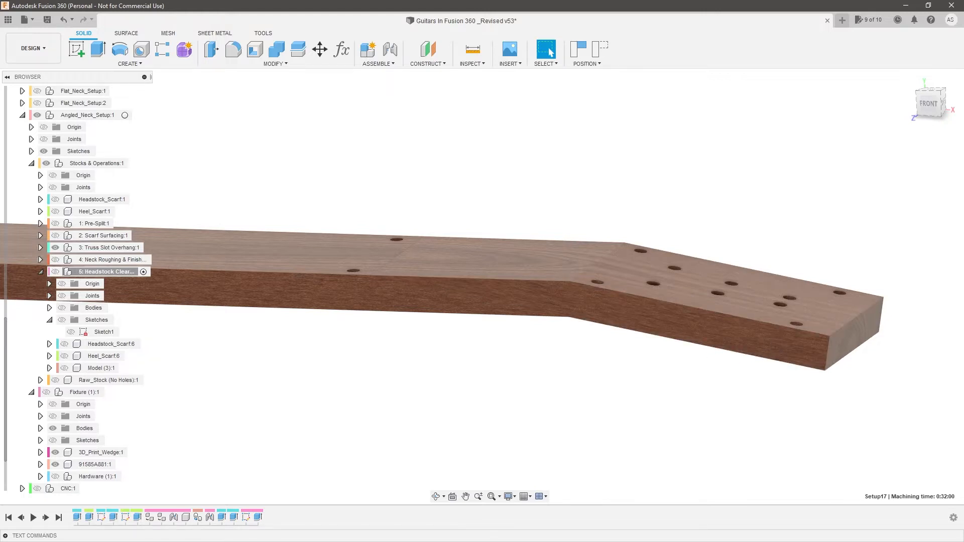
scroll(738, 232, down, 5)
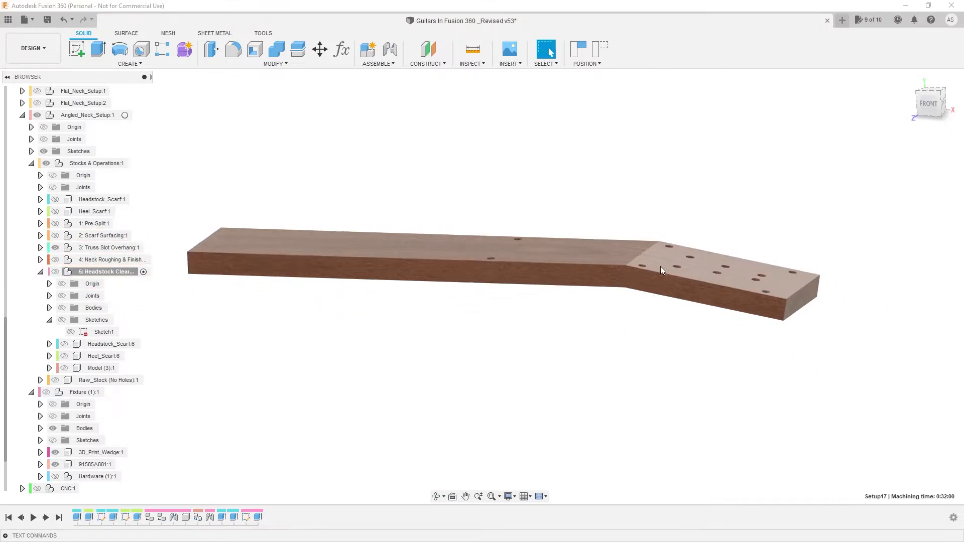
scroll(586, 329, up, 3)
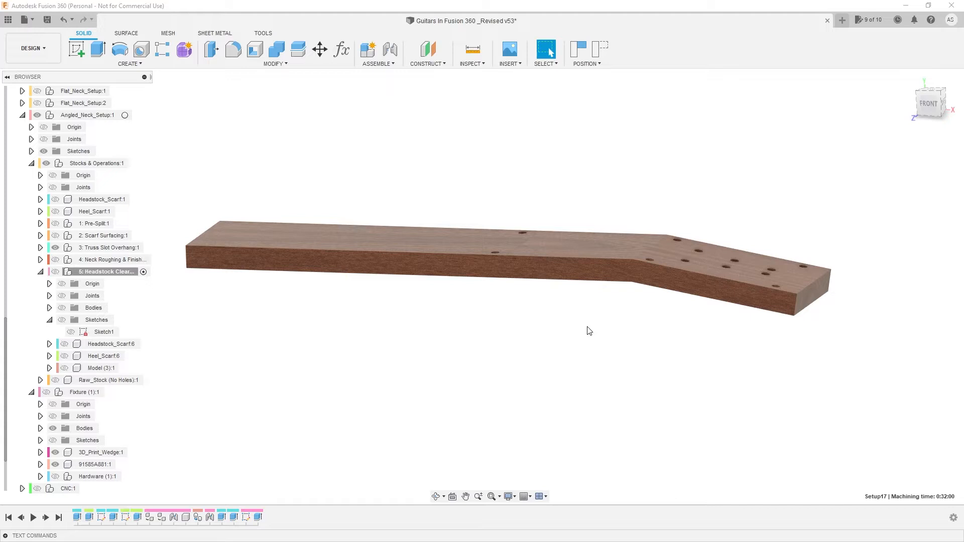
mouse_move(635, 349)
shift+middle_down()
mouse_move(620, 348)
mouse_move(633, 344)
shift+middle_up()
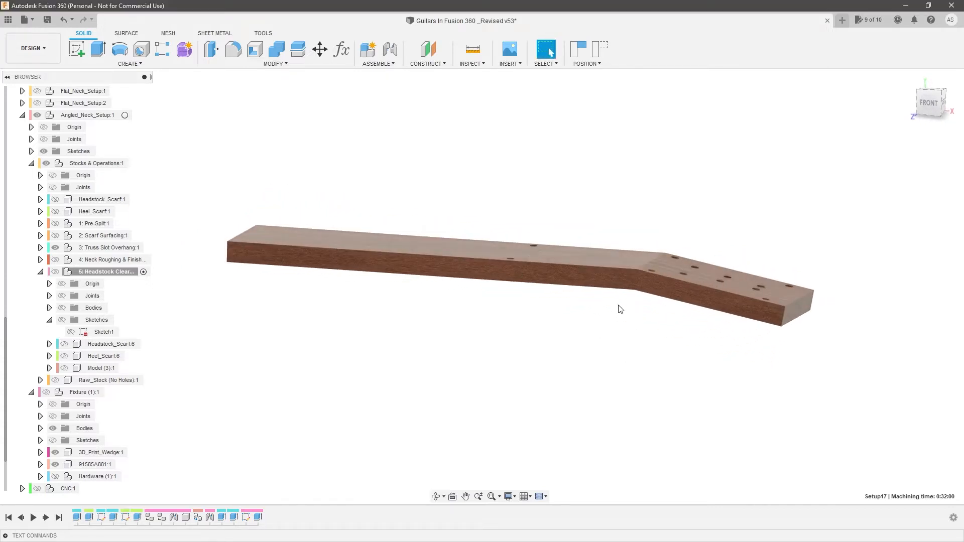
scroll(602, 311, up, 1)
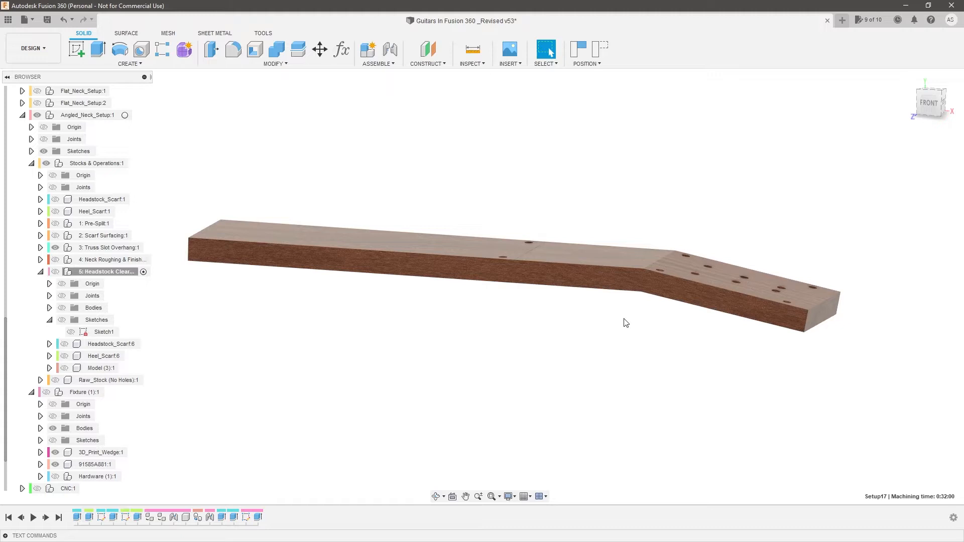
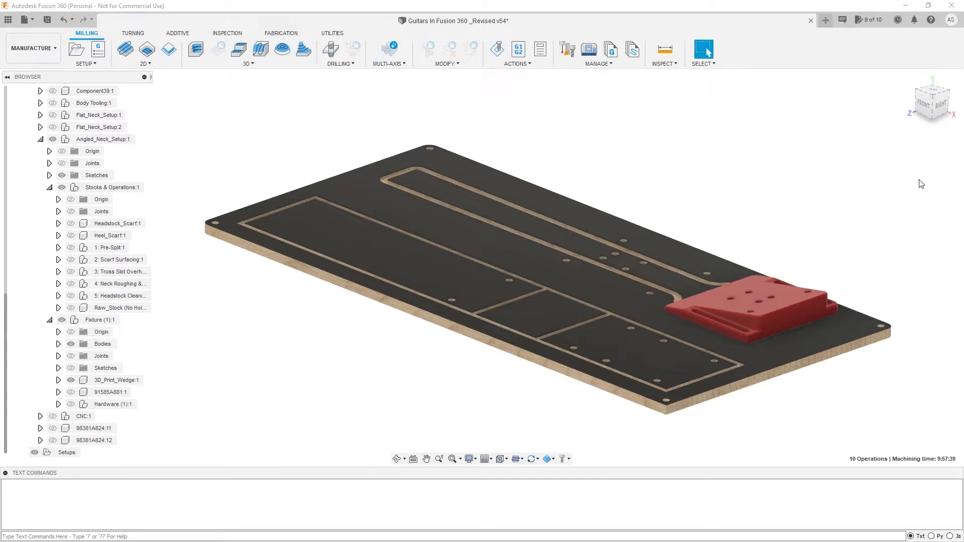
Show the 1: Pre-Split stock on the fixture board and expand its components
mouse_move(762, 219)
shift+middle_down()
mouse_move(748, 218)
mouse_move(760, 226)
shift+middle_up()
scroll(522, 371, down, 1)
scroll(523, 370, down, 1)
scroll(612, 347, up, 1)
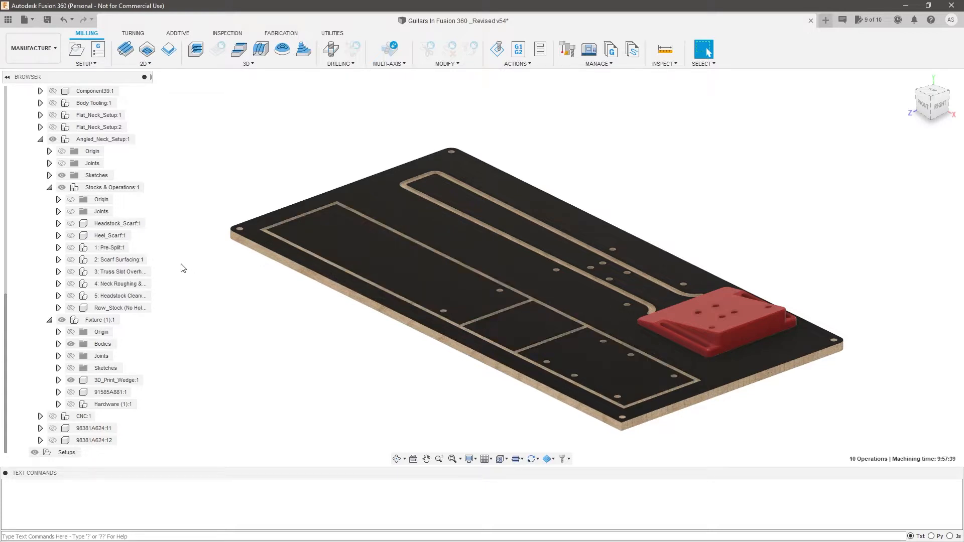
click(98, 249)
click(71, 248)
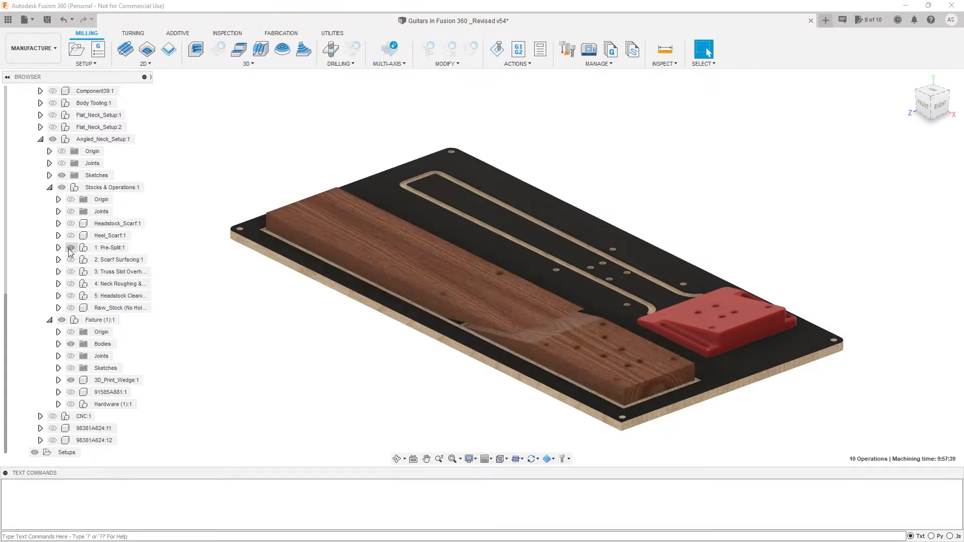
click(58, 248)
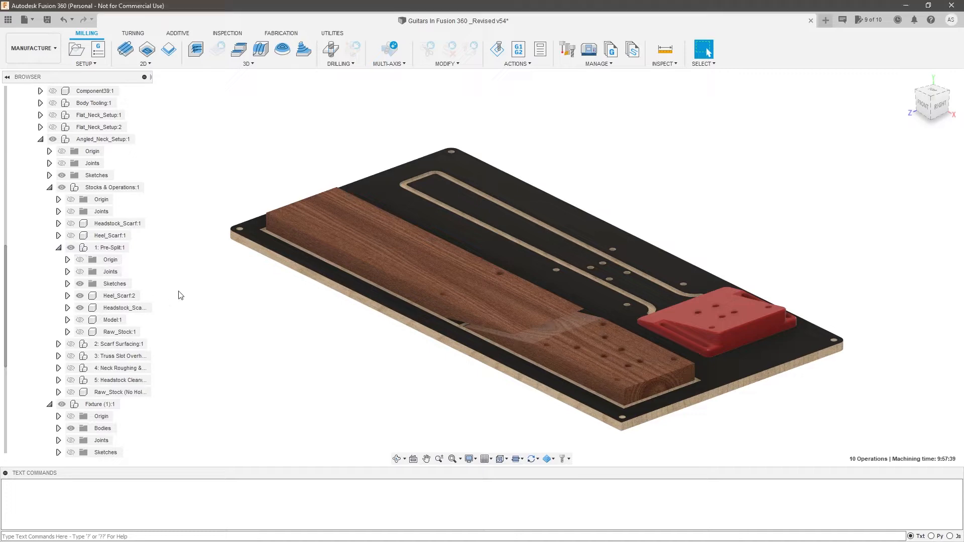
Hide the pre-split heel and headstock scarf pieces and view Raw_Stock alone on the fixture, hiding it again after viewing
click(80, 308)
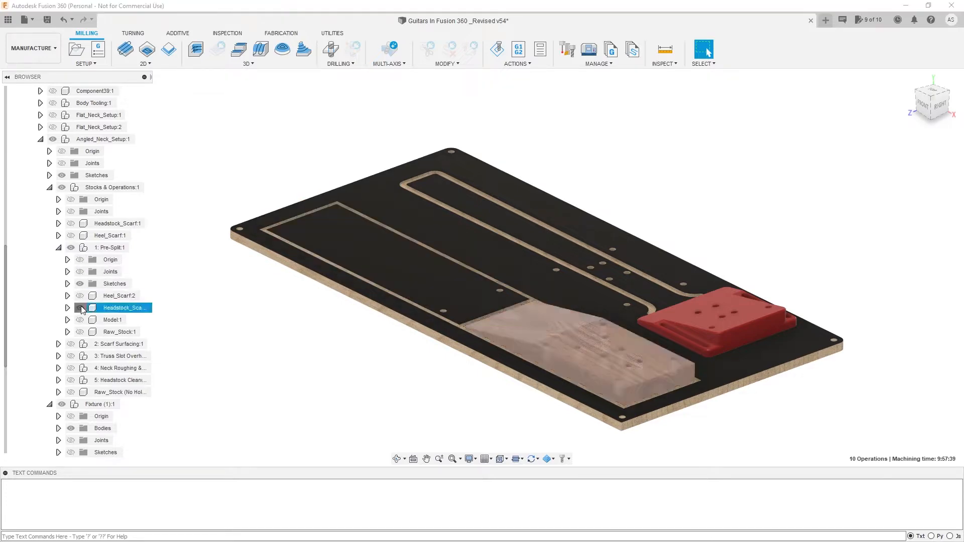
click(79, 331)
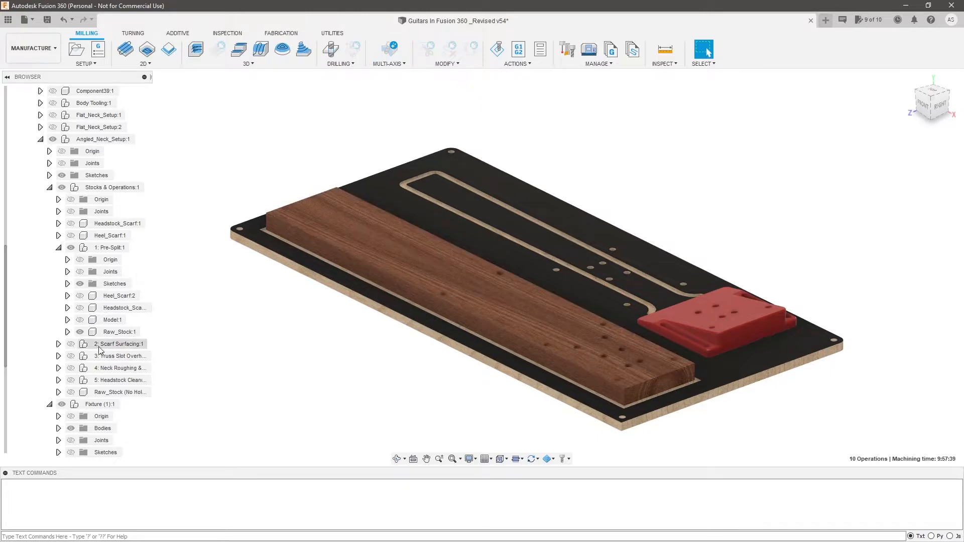
click(80, 332)
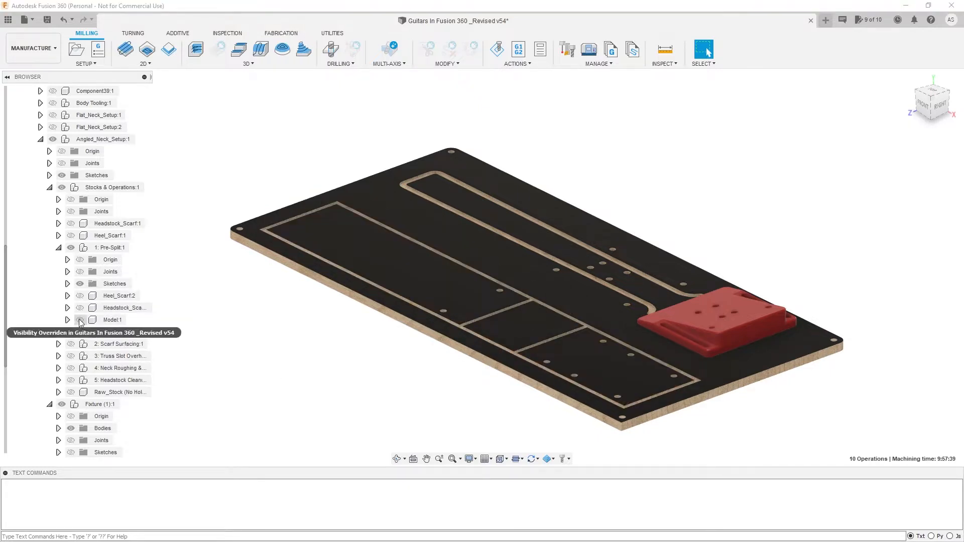
Show the heel and headstock scarf pieces again and examine how they overlap at the joint on the fixture
click(80, 296)
scroll(527, 343, up, 3)
shift+middle_drag(526, 344, 372, 342)
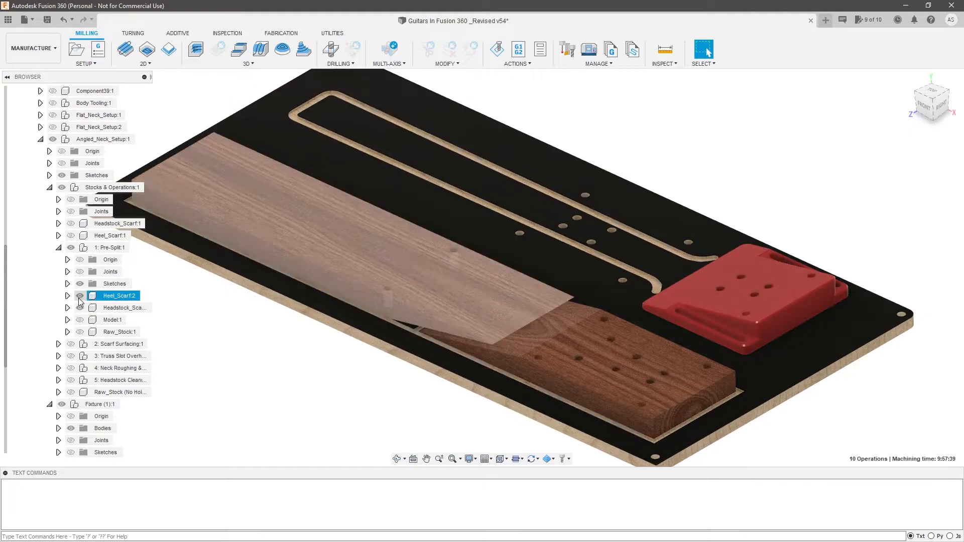
scroll(439, 344, up, 2)
shift+middle_drag(439, 344, 464, 319)
scroll(464, 319, down, 5)
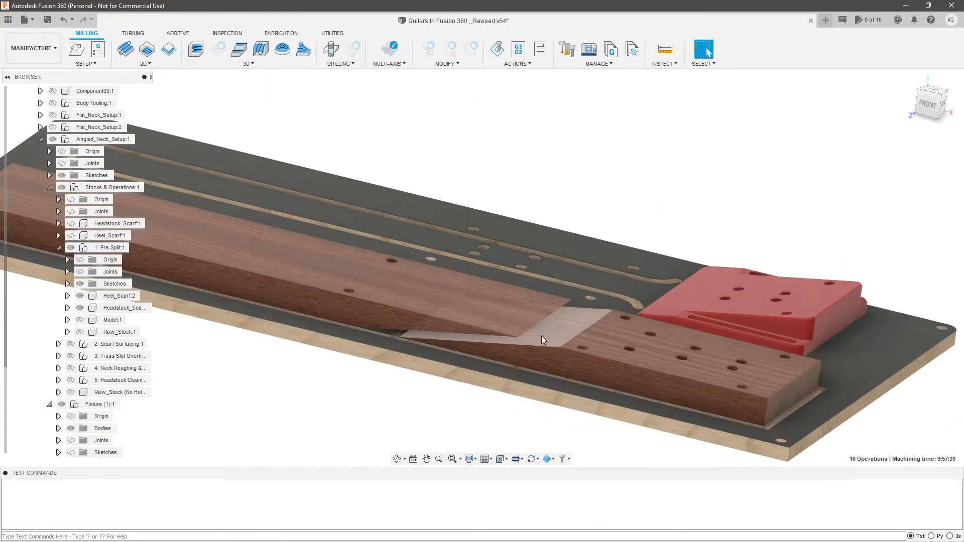
shift+middle_drag(607, 354, 451, 351)
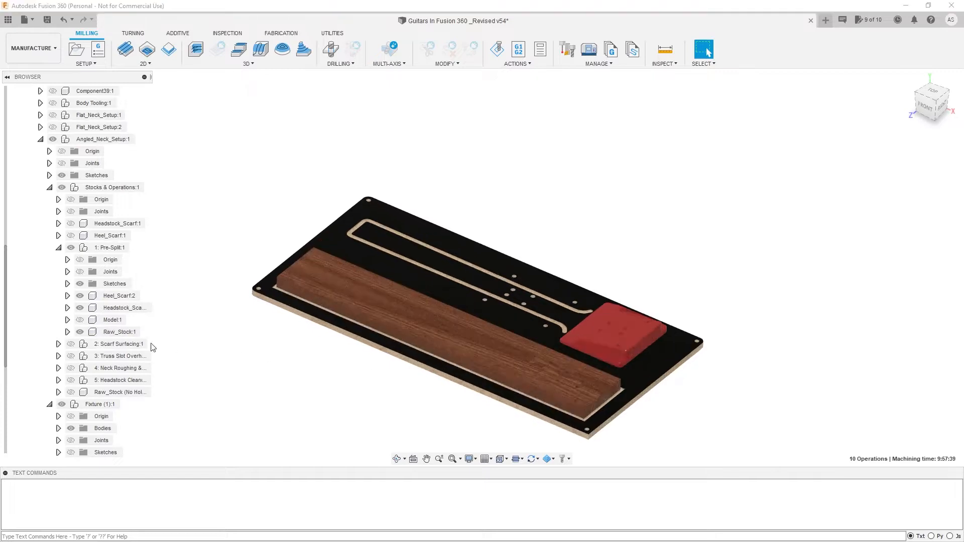
Select the heel piece's angled scarf face and examine the gap between the heel and headstock pieces
scroll(483, 355, up, 3)
scroll(483, 354, up, 3)
click(504, 377)
shift+middle_drag(504, 376, 497, 337)
click(443, 365)
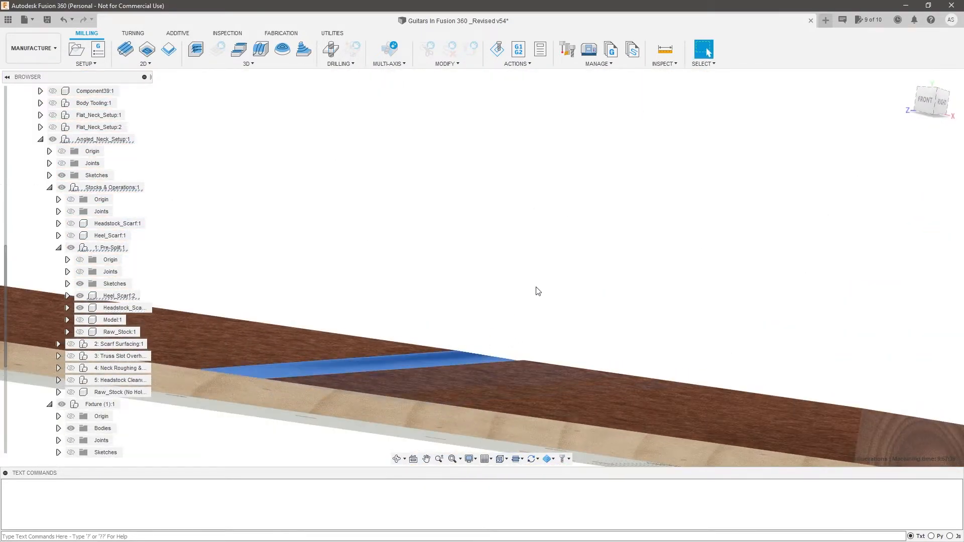
shift+middle_drag(540, 286, 575, 356)
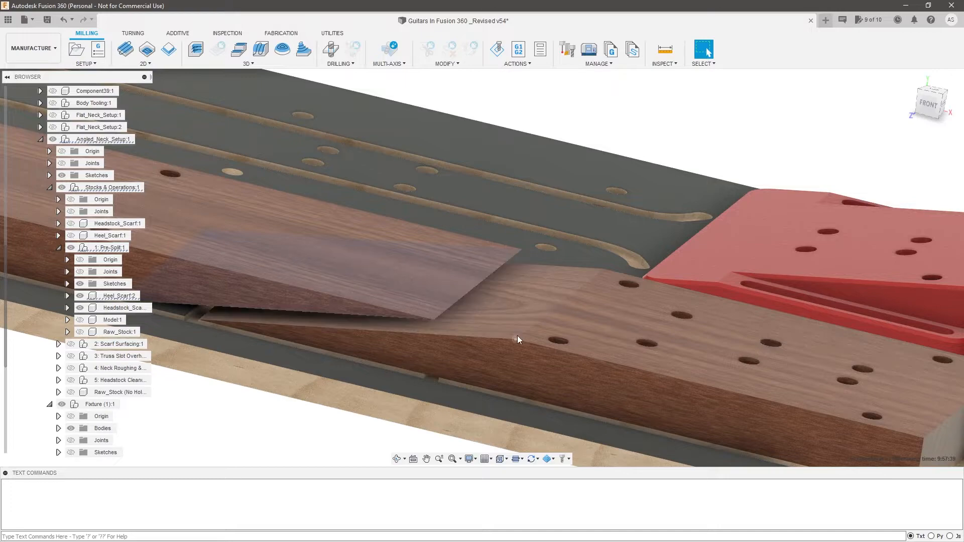
scroll(602, 316, down, 4)
shift+middle_drag(678, 312, 652, 343)
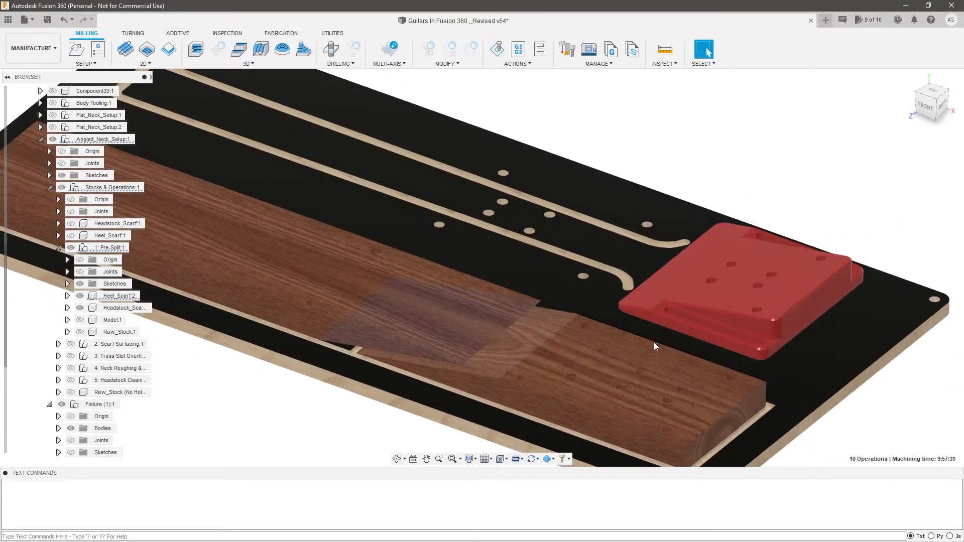
scroll(652, 343, down, 3)
scroll(464, 382, down, 1)
mouse_move(464, 381)
shift+middle_down()
mouse_move(478, 366)
mouse_move(470, 369)
shift+middle_up()
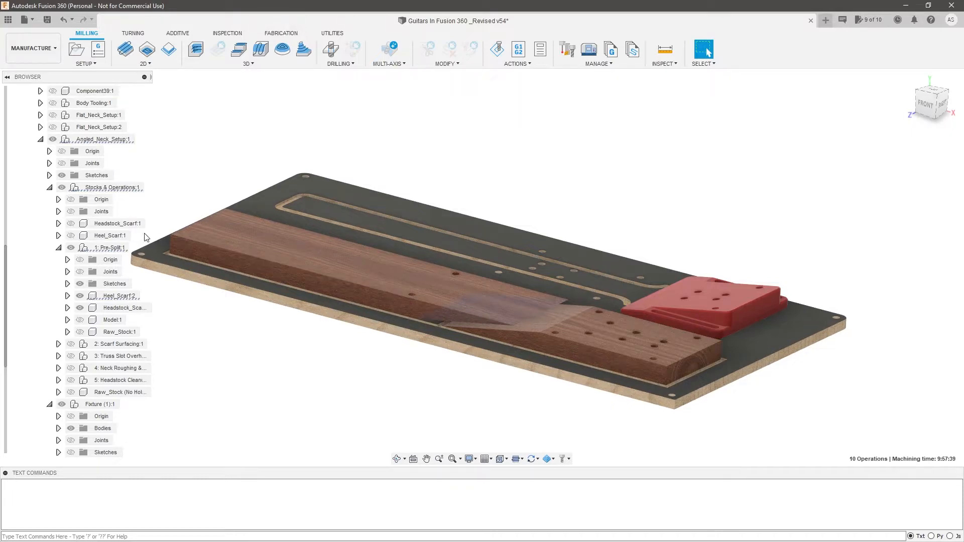
Hide the 1: Pre-Split stock, show 2: Scarf Surfacing and expand its components
click(71, 248)
click(72, 344)
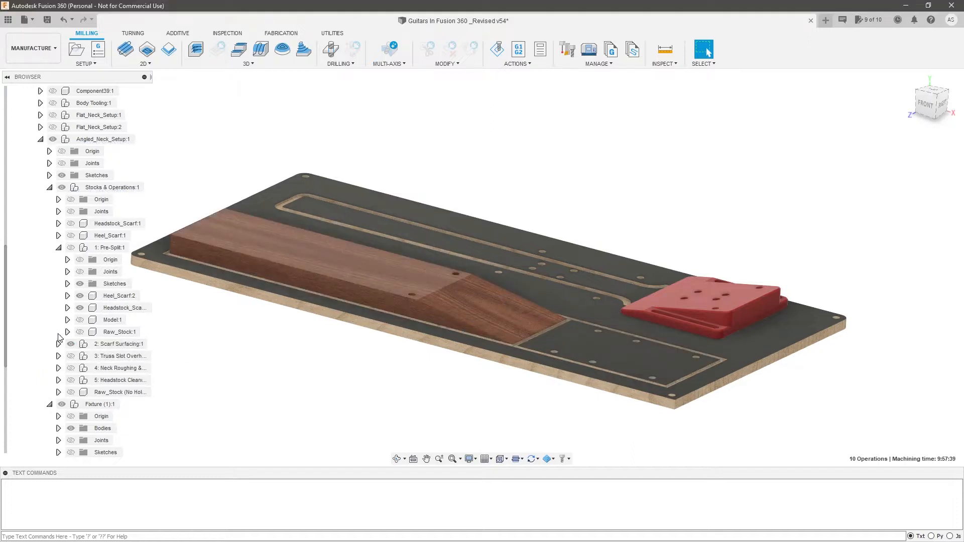
click(58, 344)
Hide the fixture's 3D_Print_Wedge component and list the fixture's bodies
scroll(60, 352, down, 3)
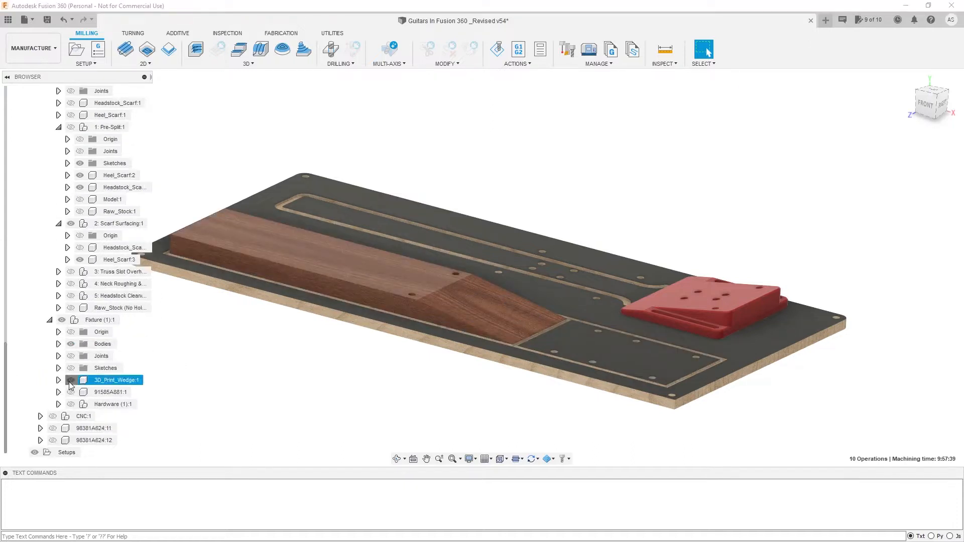
click(70, 381)
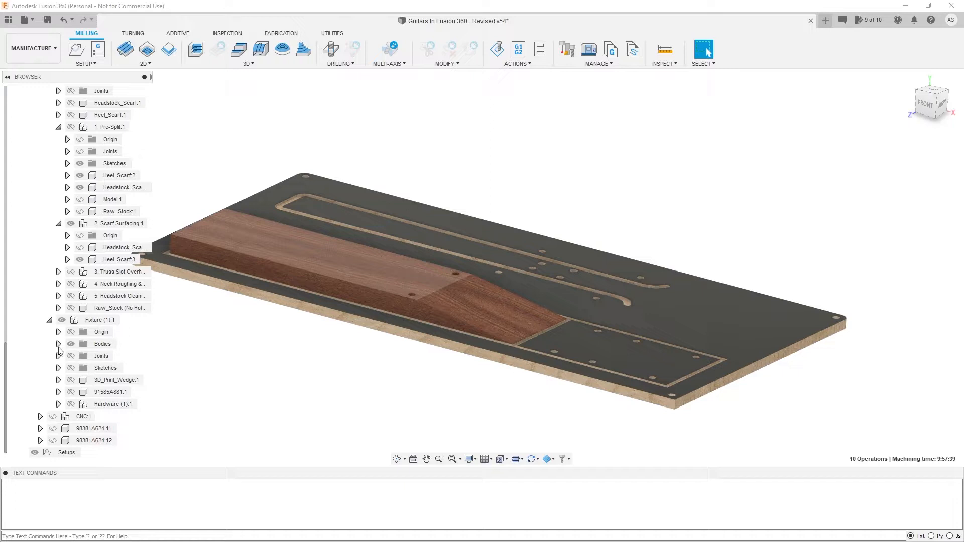
click(59, 344)
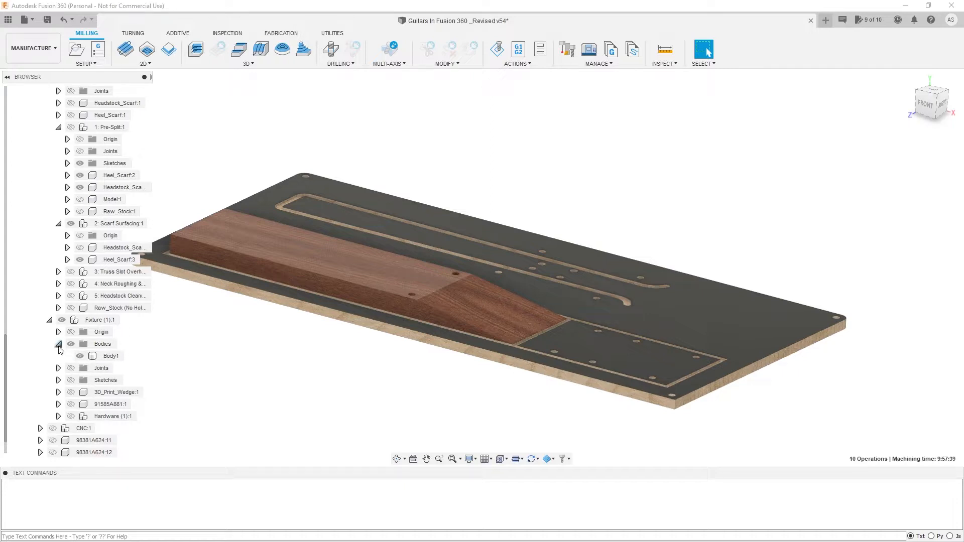
Collapse the fixture and, in the 2: Scarf Surfacing stage, show the headstock scarf piece instead of the heel piece
click(58, 345)
click(49, 320)
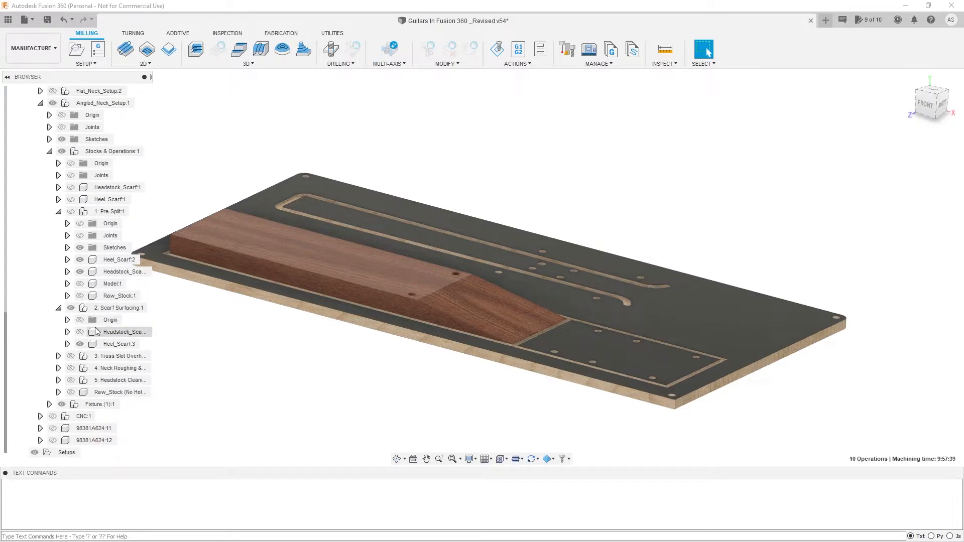
click(80, 332)
click(80, 344)
scroll(467, 335, up, 3)
shift+middle_drag(433, 375, 487, 379)
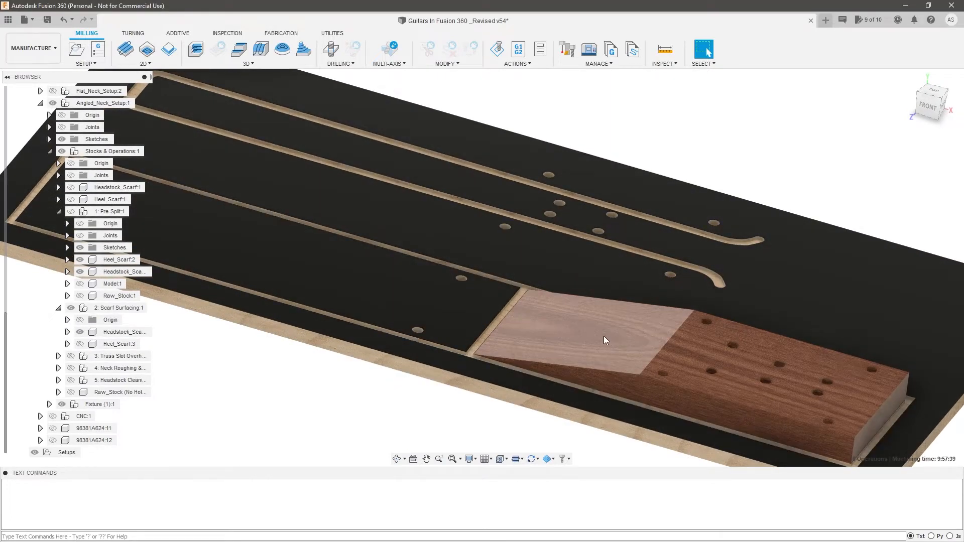
Hide the headstock scarf piece and show Heel_Scarf:3 in the 2: Scarf Surfacing stage to examine its angled face
click(80, 344)
click(80, 332)
shift+middle_drag(302, 386, 462, 379)
scroll(465, 381, down, 2)
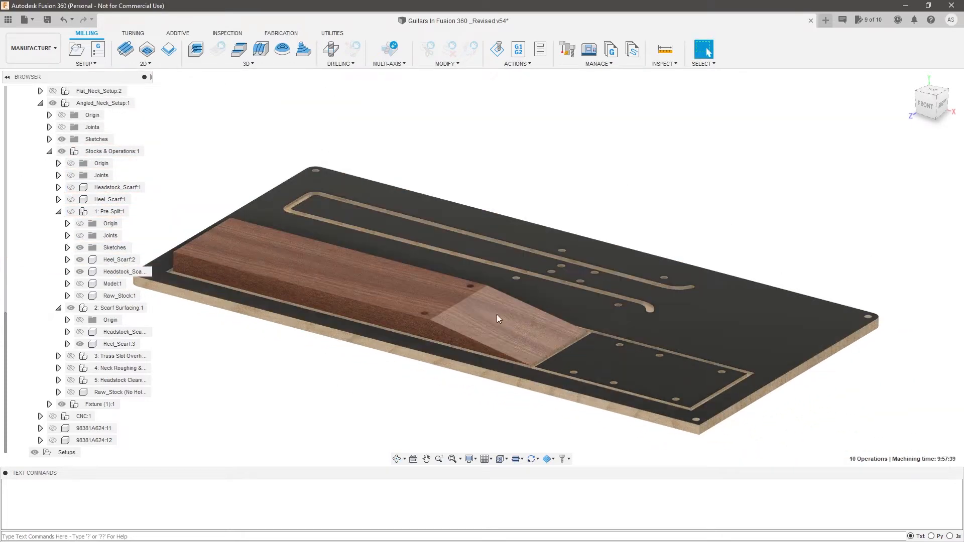
Replace 2: Scarf Surfacing with the 3: Truss Slot stage, hide its neck model and show its heel and headstock scarf pieces
click(70, 356)
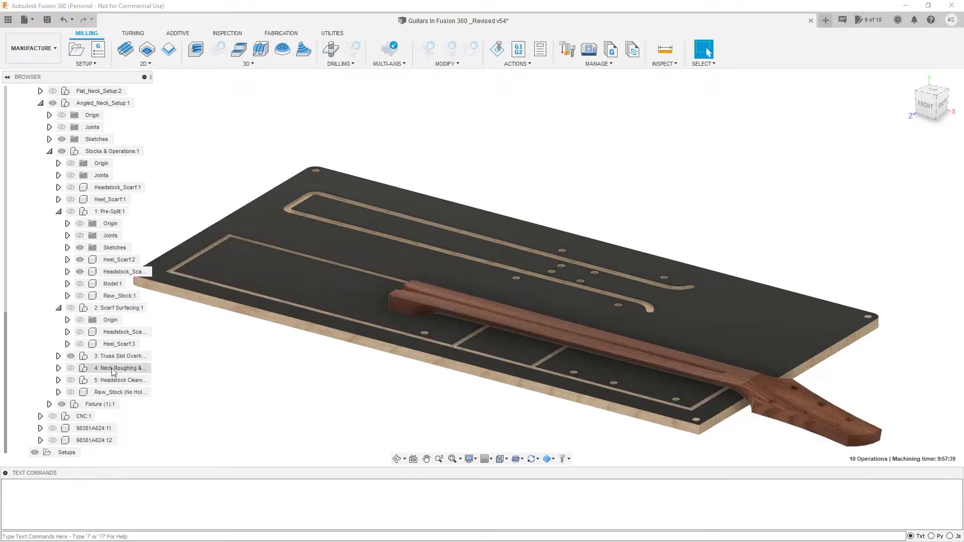
click(58, 356)
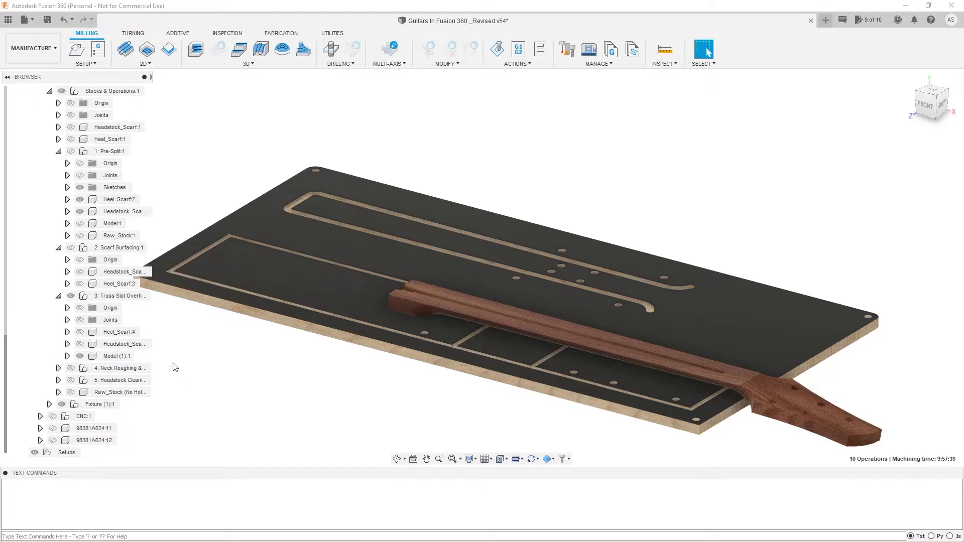
click(80, 356)
click(80, 344)
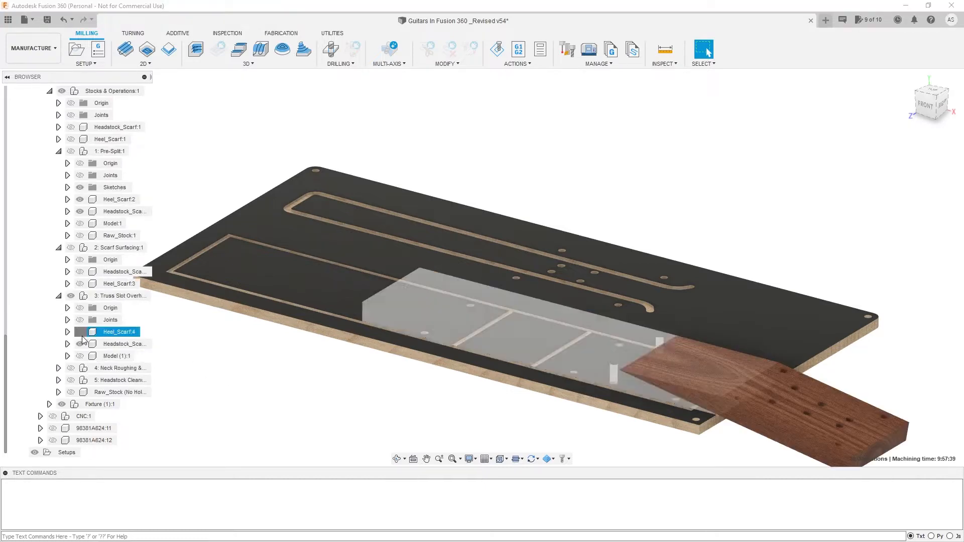
click(81, 334)
Examine the joined scarf stock overhanging the fixture, and show and select Model (1):1 inside it
scroll(376, 306, down, 2)
scroll(531, 339, up, 4)
mouse_move(470, 329)
shift+middle_down()
mouse_move(493, 321)
mouse_move(485, 318)
shift+middle_up()
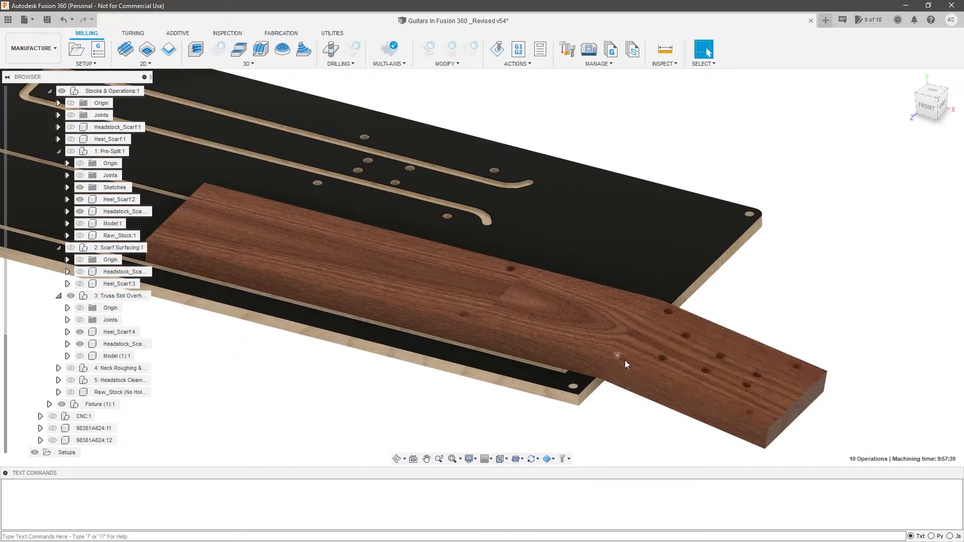
scroll(625, 358, down, 3)
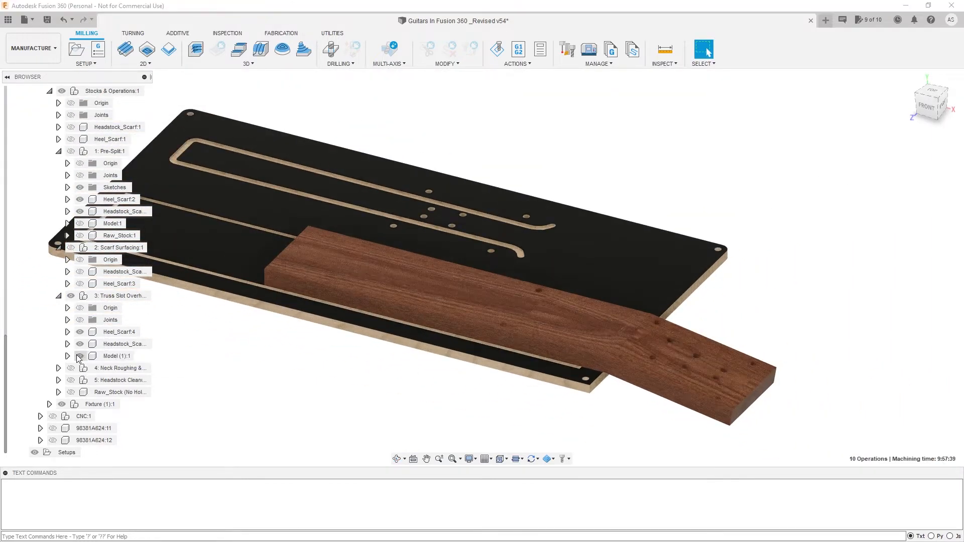
click(118, 356)
shift+middle_drag(437, 378, 461, 363)
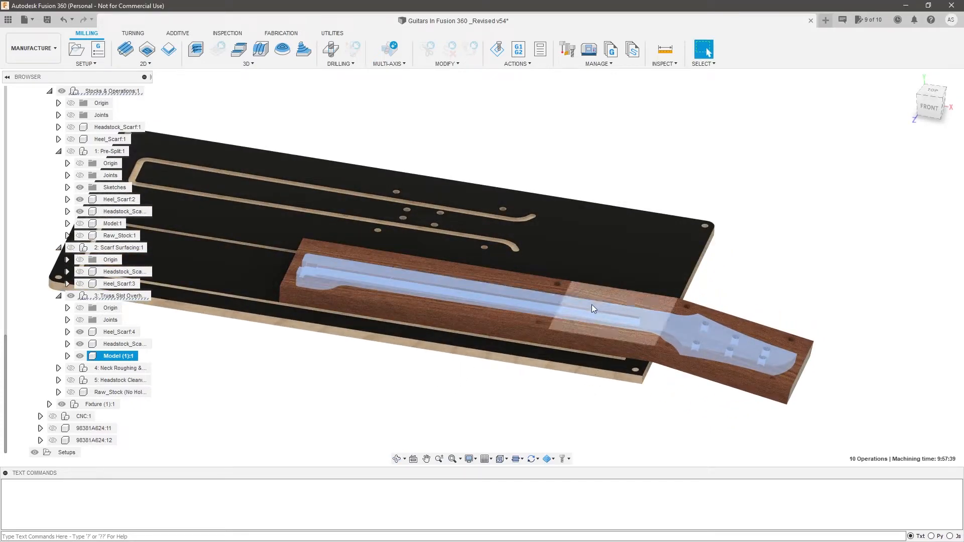
Hide the 3: Truss Slot stage and collapse the first three stock stages
click(71, 296)
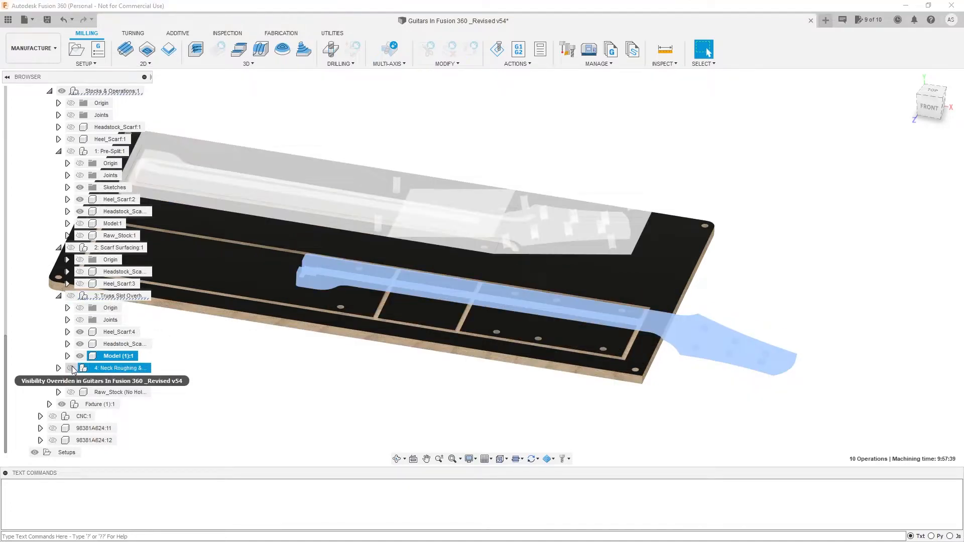
click(59, 295)
click(59, 211)
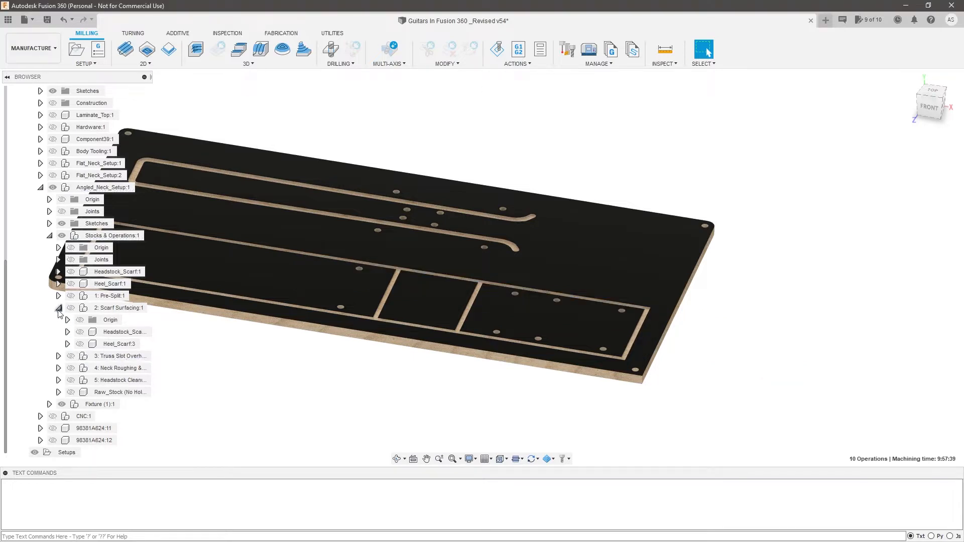
click(58, 308)
Show and expand the 4: Neck Roughing stage, and display its heel piece, headstock piece and CAM_Stock around the neck model
click(71, 368)
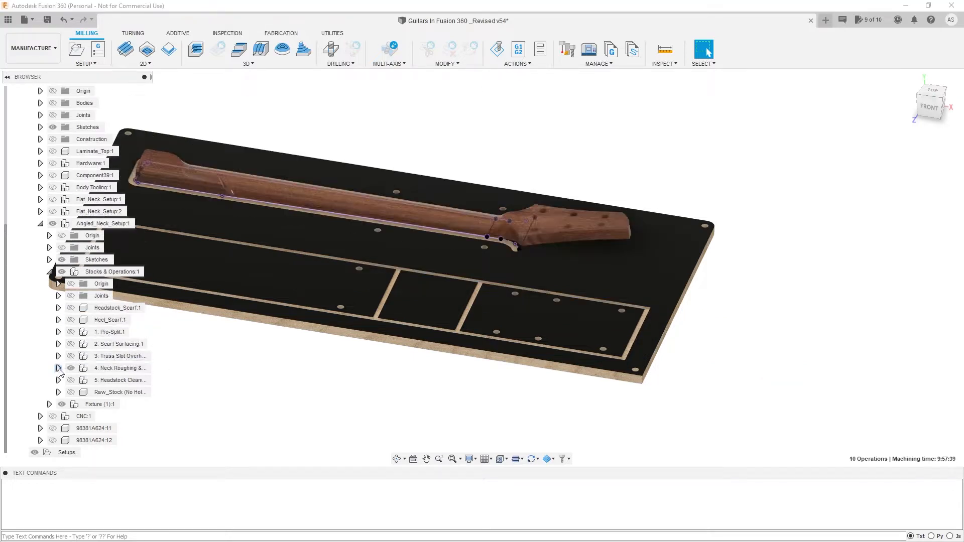
click(58, 368)
scroll(450, 366, down, 2)
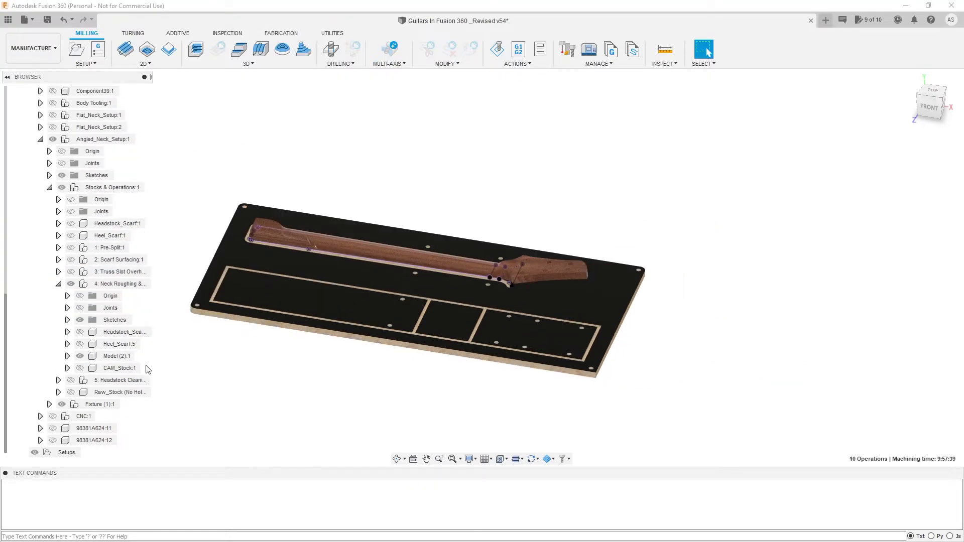
click(80, 344)
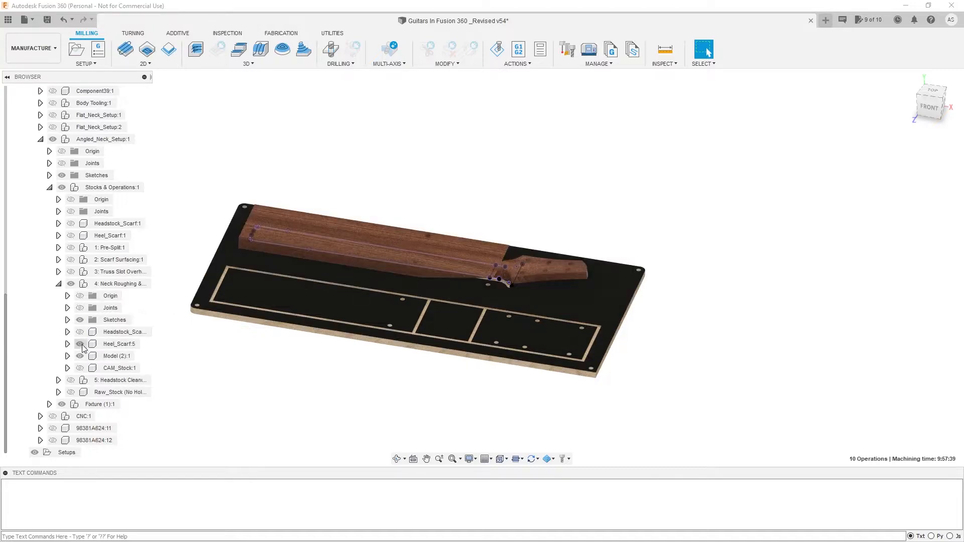
scroll(526, 230, up, 5)
shift+middle_drag(526, 229, 415, 266)
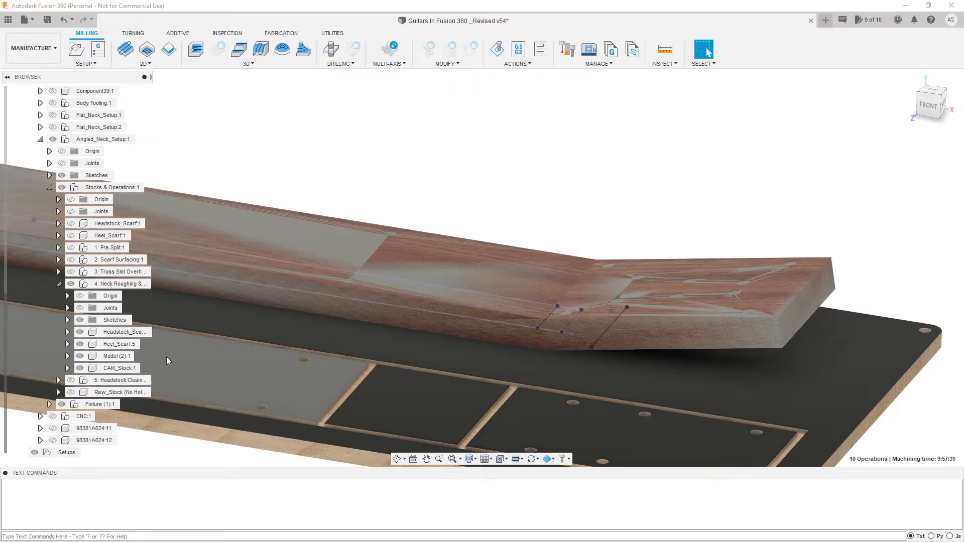
Hide the heel and headstock scarf pieces of the 4: Neck Roughing stage and examine the CAM_Stock body from the back
scroll(516, 241, down, 5)
shift+middle_drag(516, 241, 448, 263)
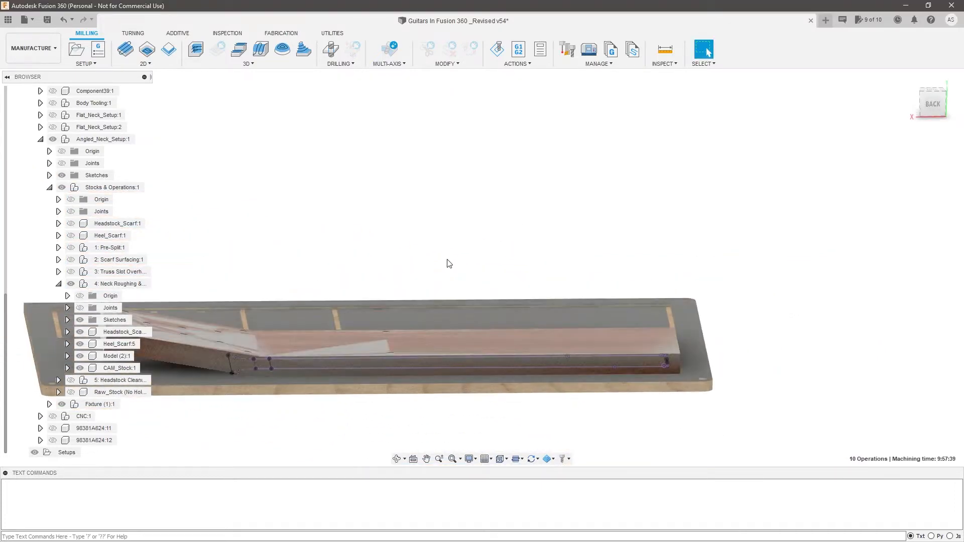
scroll(448, 263, down, 3)
scroll(280, 348, up, 4)
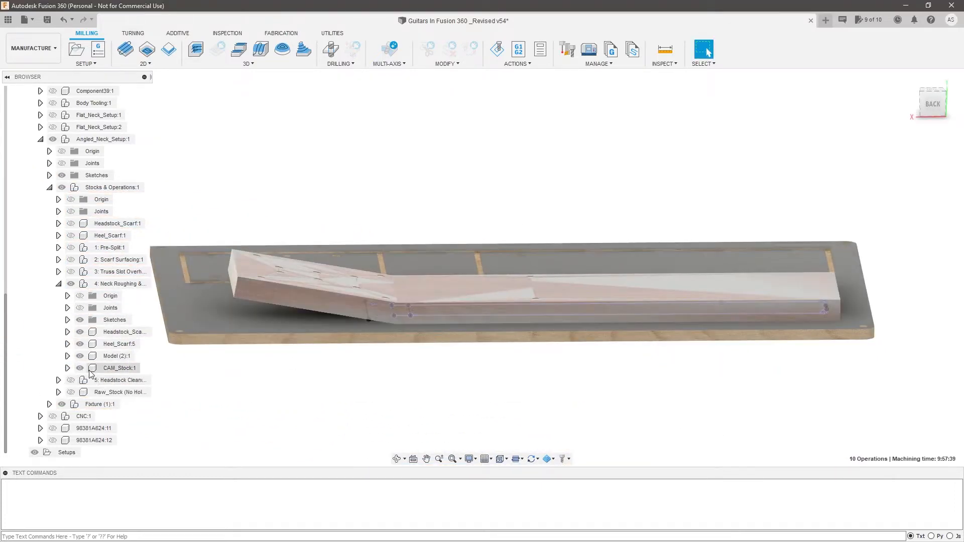
click(79, 344)
click(80, 332)
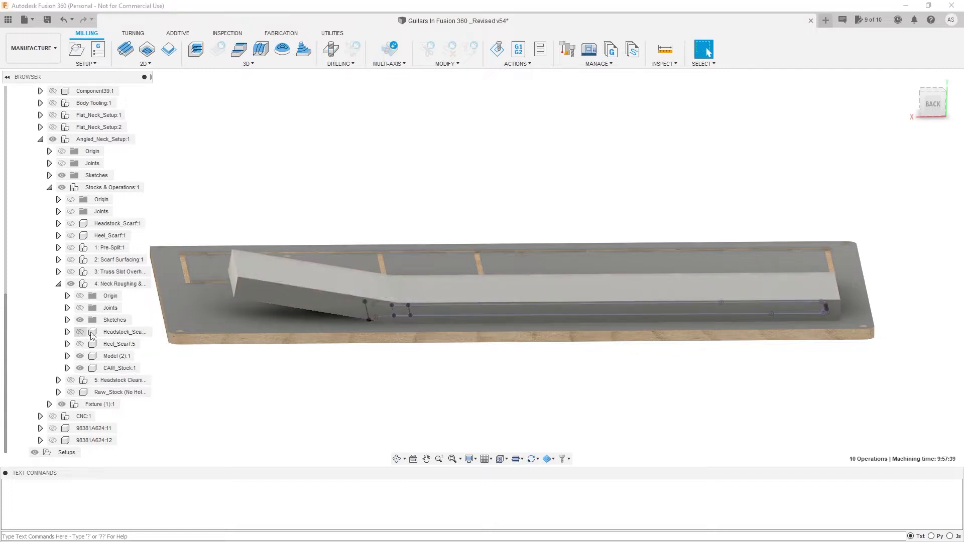
scroll(390, 293, up, 3)
scroll(334, 290, up, 1)
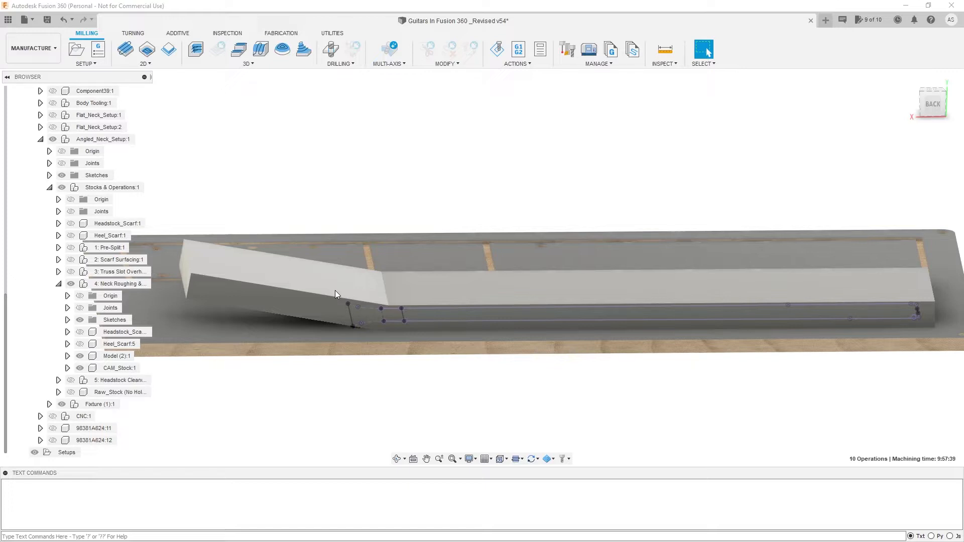
Toggle the headstock scarf piece to compare it with the CAM_Stock body at the headstock bend
click(79, 332)
click(79, 333)
click(79, 333)
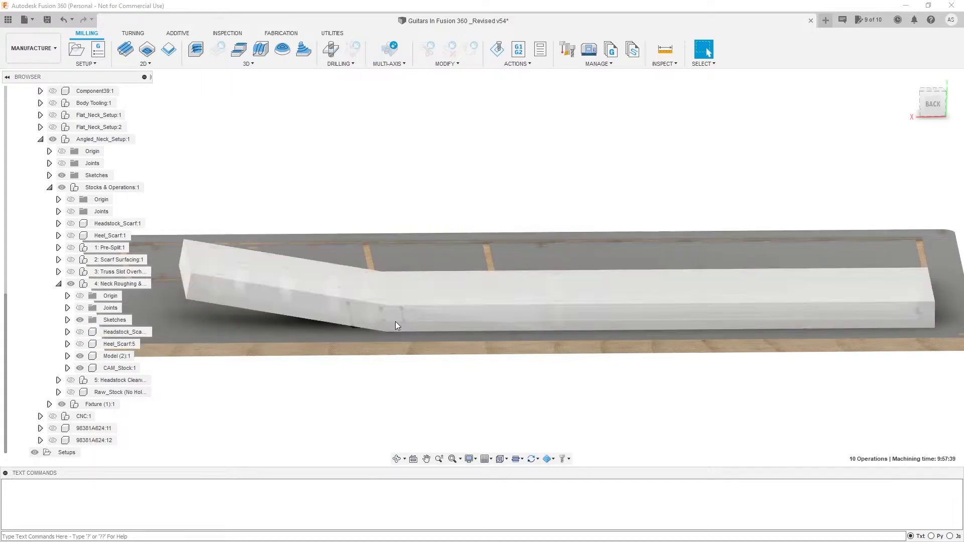
scroll(537, 410, down, 3)
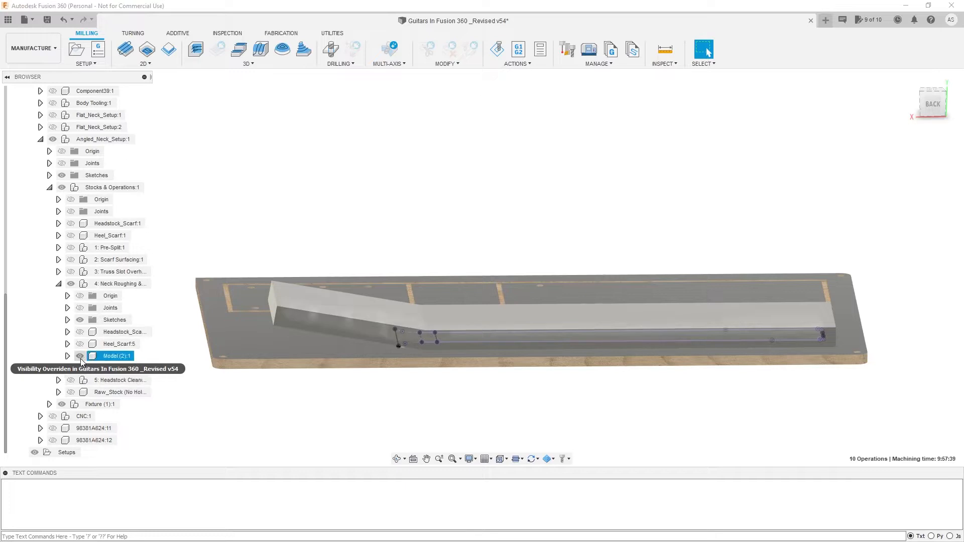
shift+middle_drag(382, 411, 384, 424)
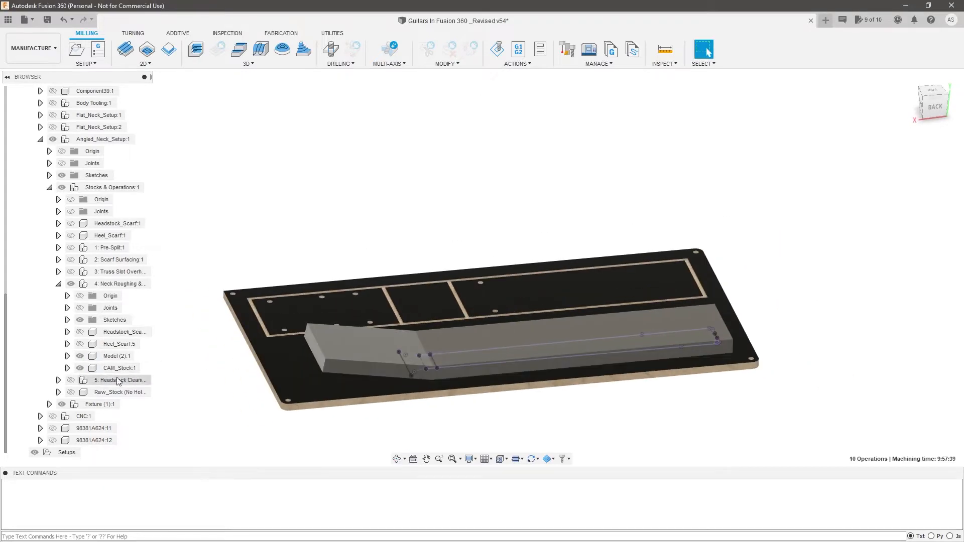
Hide CAM_Stock and the 4: Neck Roughing stage, collapse it, and show and expand the 5: Headstock stage
click(79, 368)
click(58, 283)
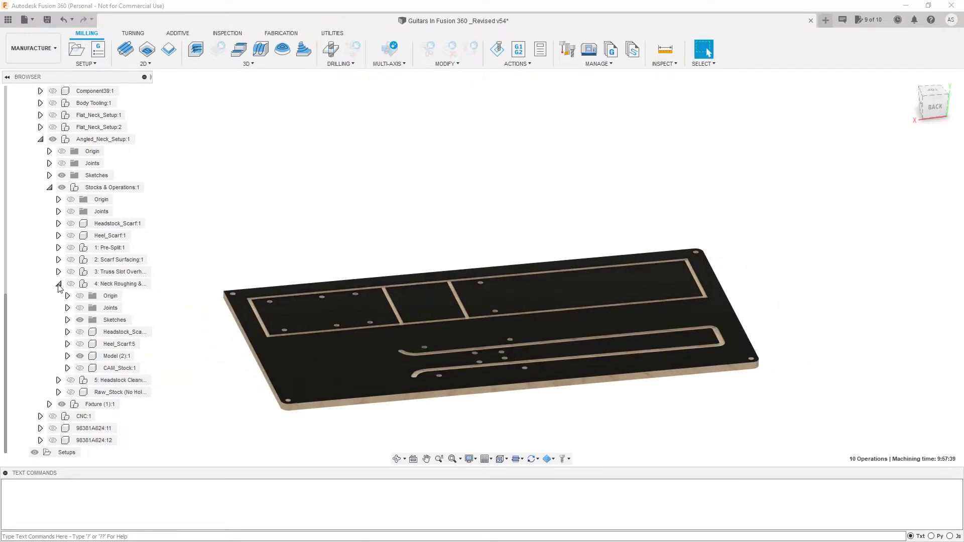
click(70, 380)
scroll(404, 347, down, 2)
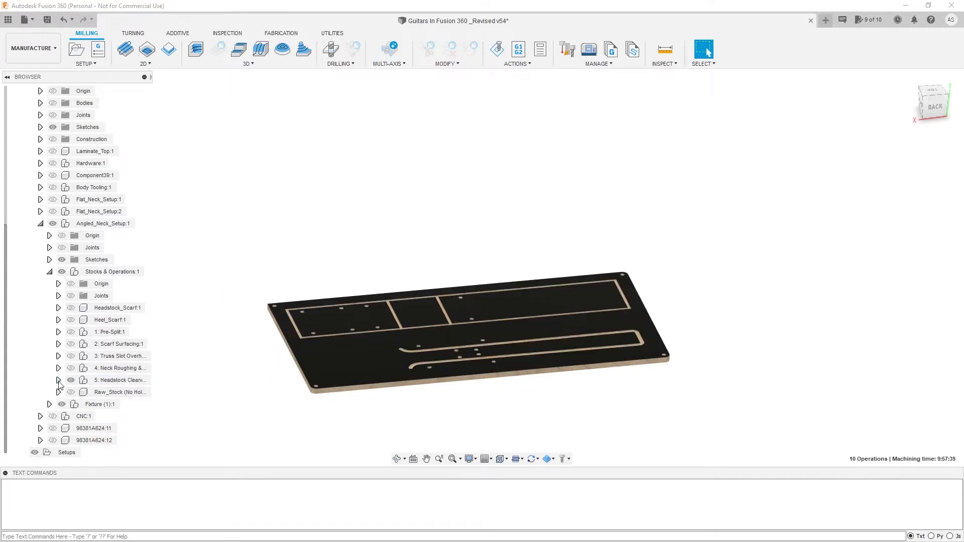
click(59, 382)
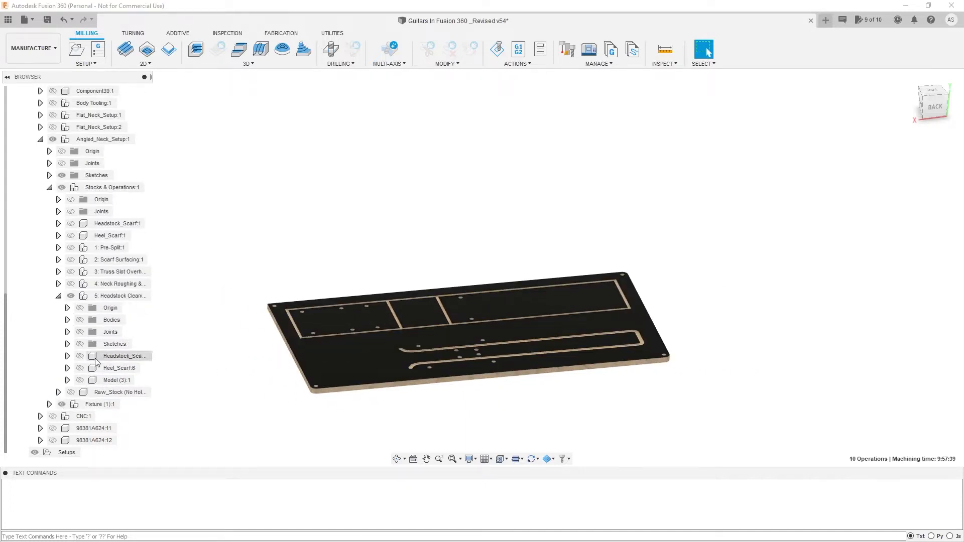
Show the headstock and heel scarf pieces of the 5: Headstock stage and examine the flat headstock on the fixture
click(80, 356)
click(80, 368)
scroll(405, 356, up, 4)
shift+middle_drag(405, 357, 437, 368)
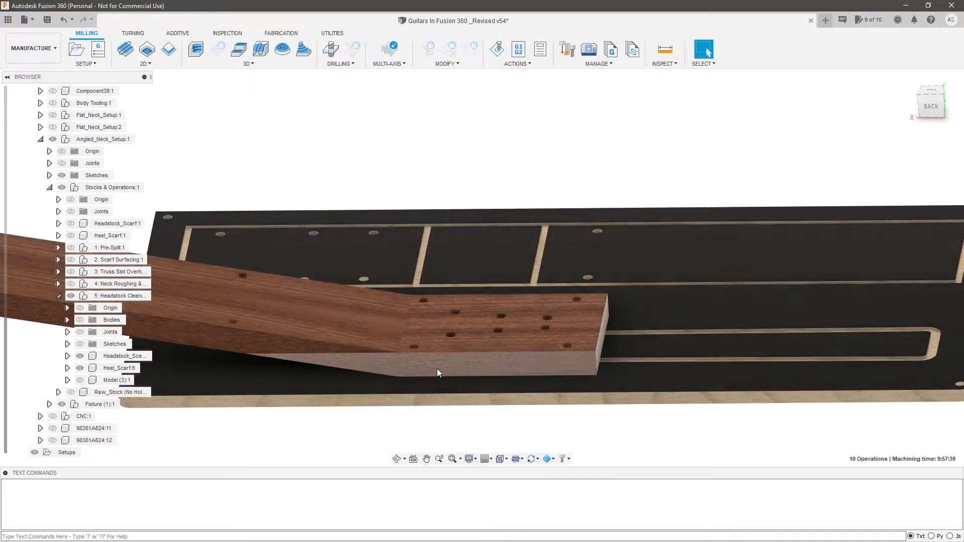
scroll(437, 372, down, 1)
Show the 5: Headstock stage's bodies to examine the stock around the headstock, and hide them again
click(80, 320)
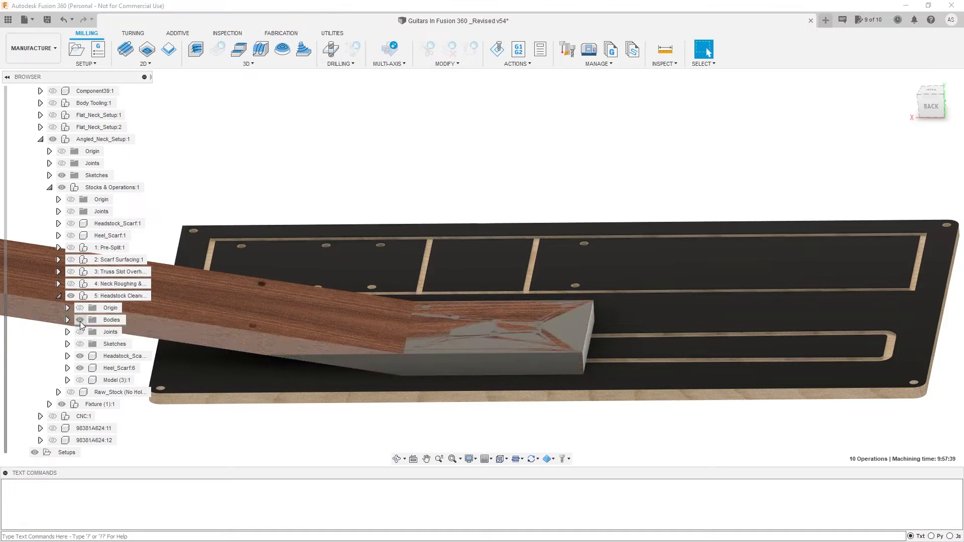
click(111, 321)
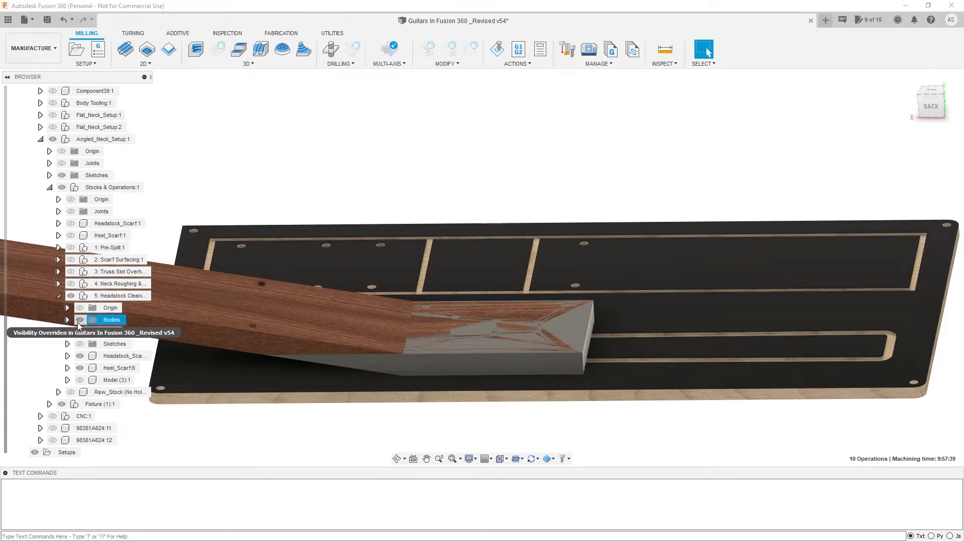
click(79, 321)
shift+middle_drag(549, 349, 605, 409)
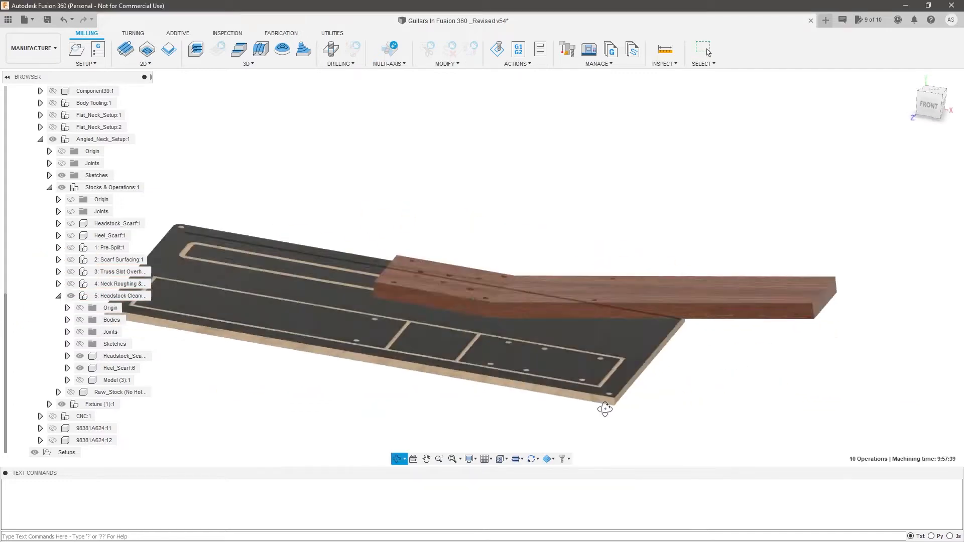
Show Model (3):1 and toggle the heel and headstock scarf pieces to examine the neck within the stock
click(79, 368)
click(80, 356)
shift+middle_drag(528, 321, 507, 340)
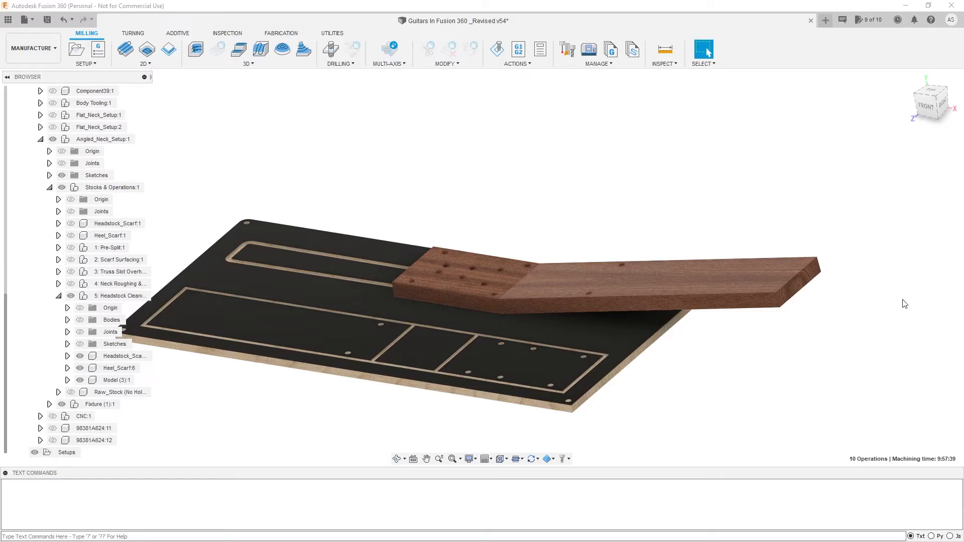
shift+middle_drag(727, 383, 640, 361)
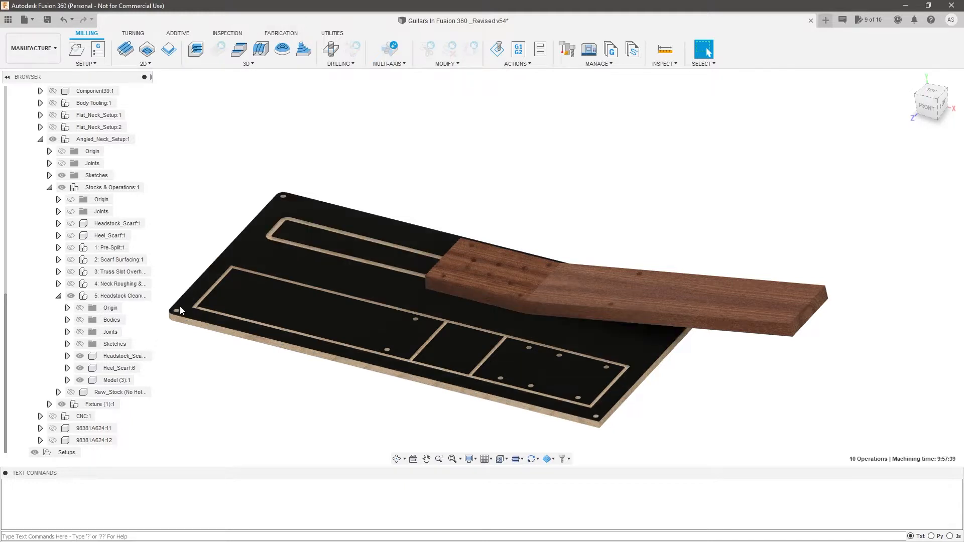
Hide and collapse the 5: Headstock stage, keeping Stocks & Operations expanded to list all stock stages
click(71, 296)
click(59, 296)
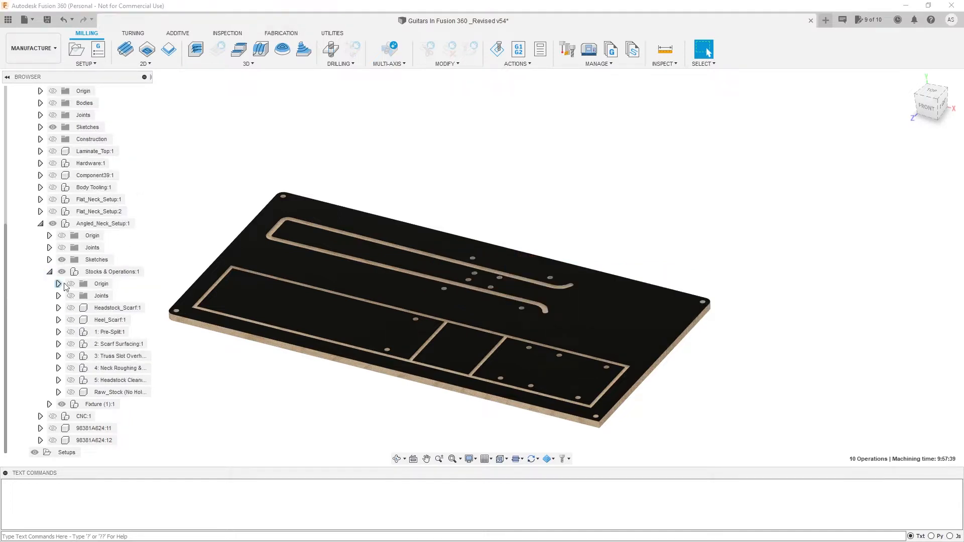
click(106, 332)
click(348, 413)
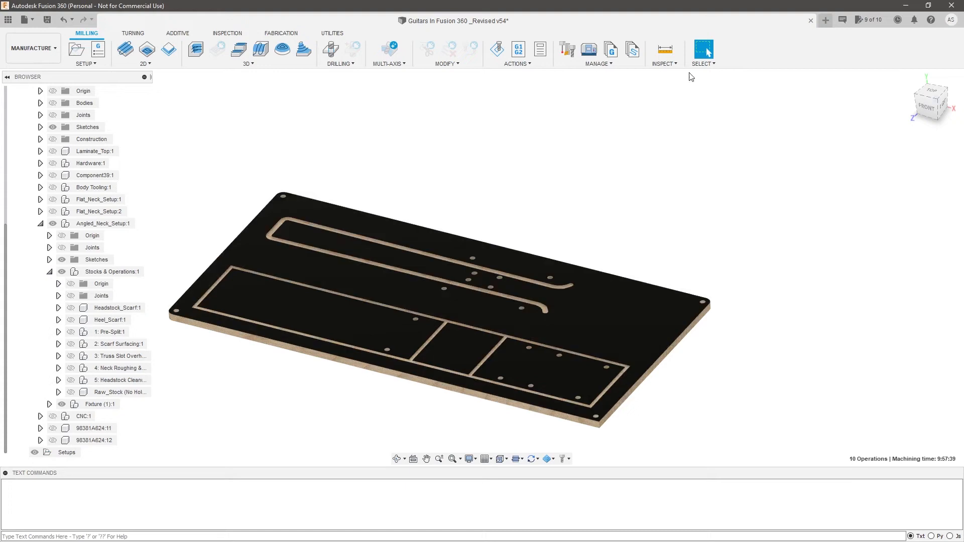
click(49, 271)
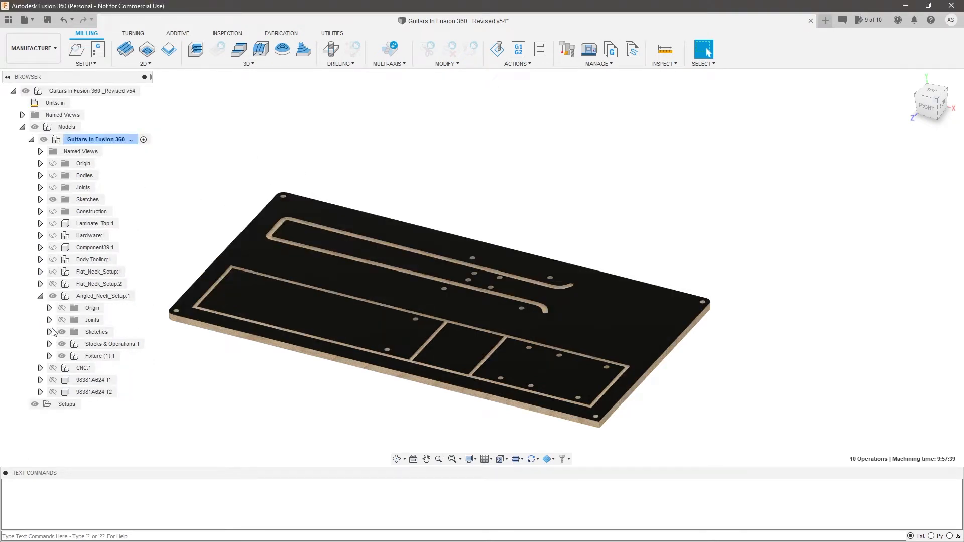
click(49, 343)
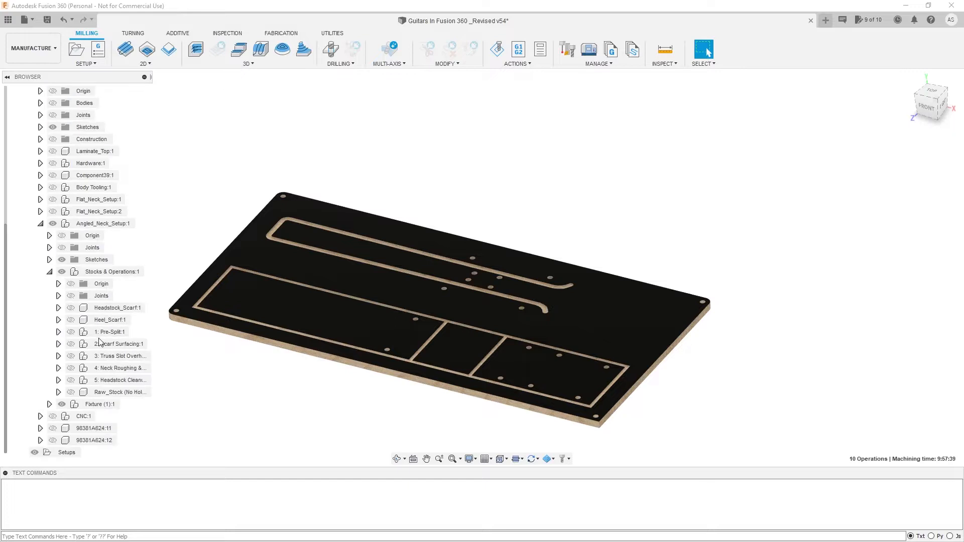
Show the 1: Pre-Split stage with only Raw_Stock:1 visible, hiding its heel and headstock scarf pieces
click(71, 332)
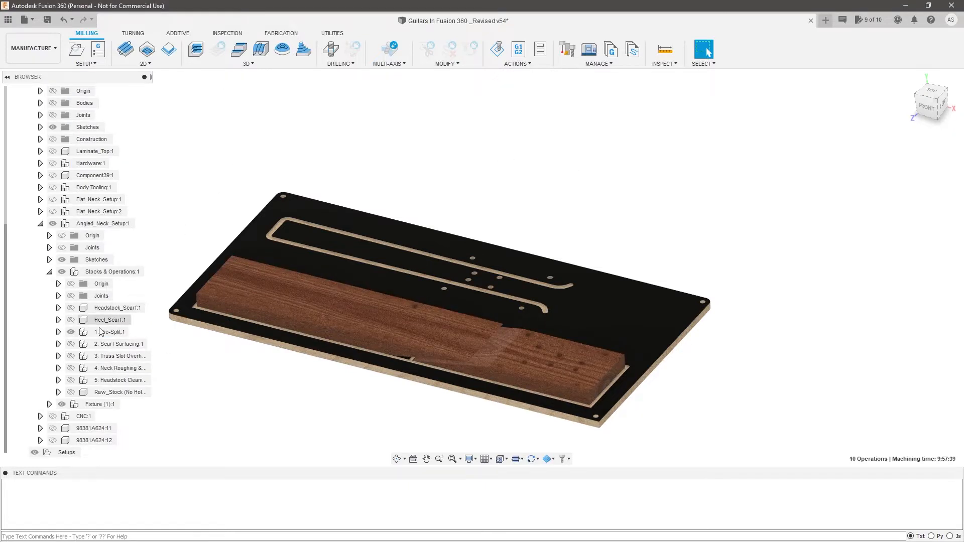
click(58, 331)
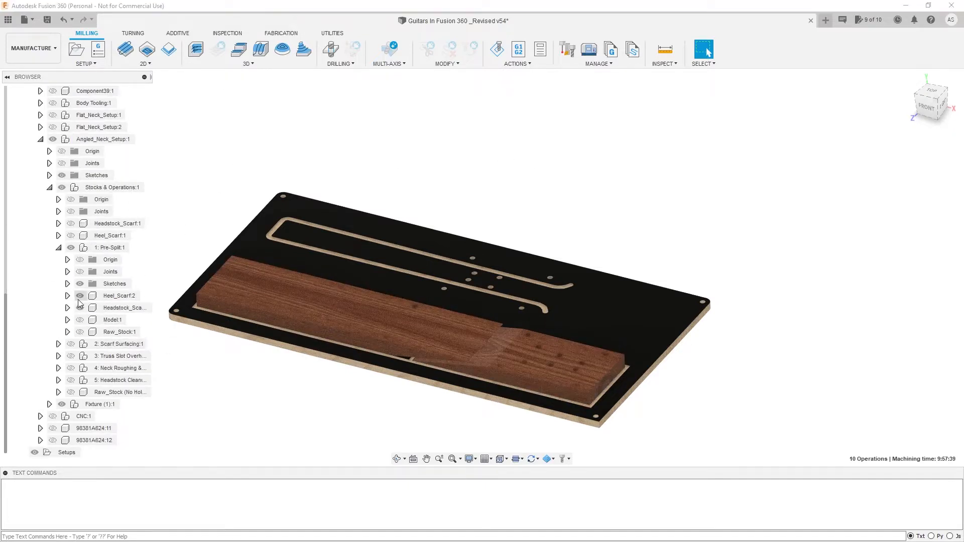
click(80, 296)
click(80, 307)
click(79, 332)
middle_drag(304, 407, 409, 348)
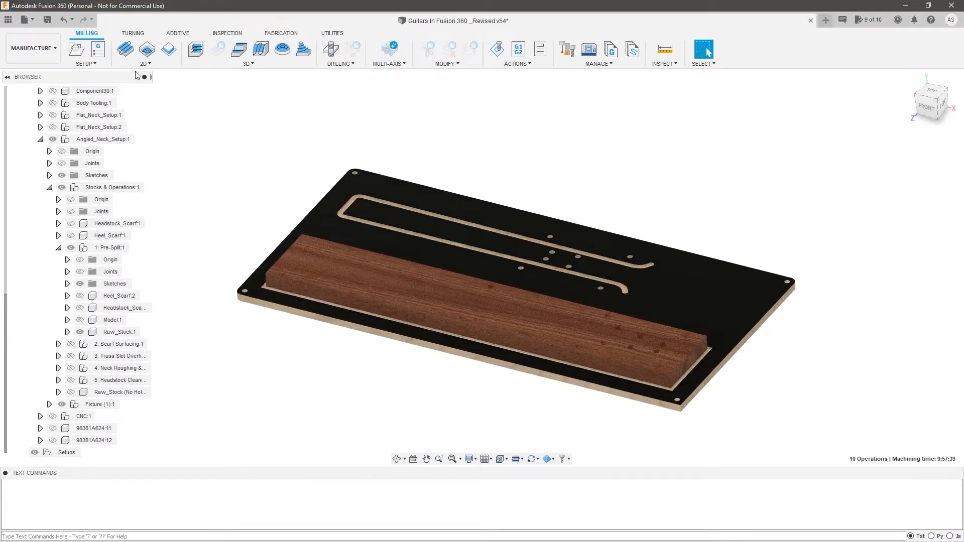
Create a new milling setup and select the raw stock body as its model
click(86, 64)
click(83, 76)
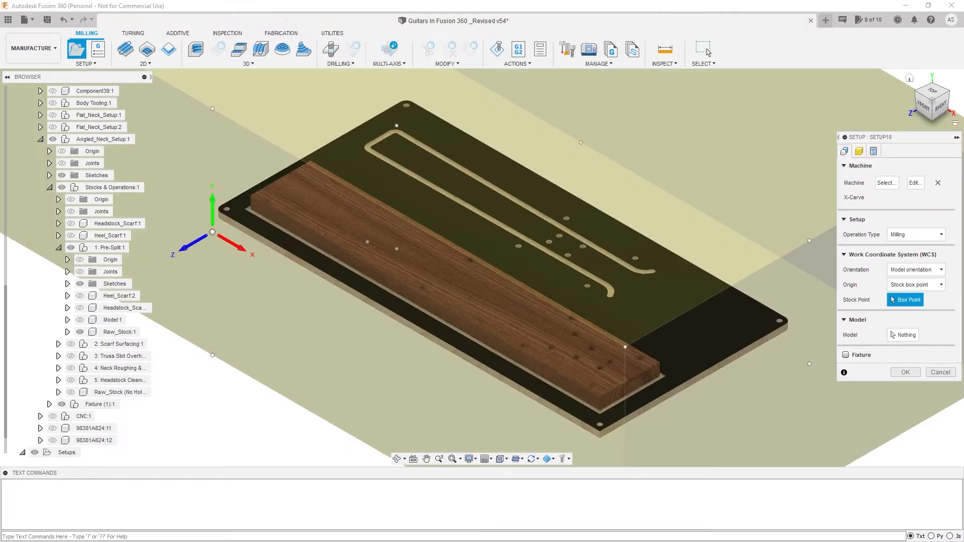
click(899, 334)
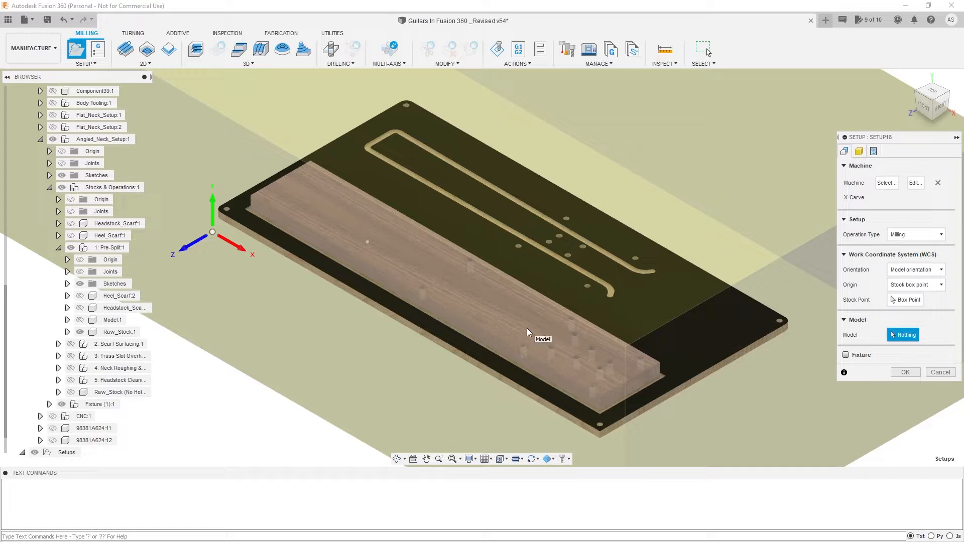
click(547, 345)
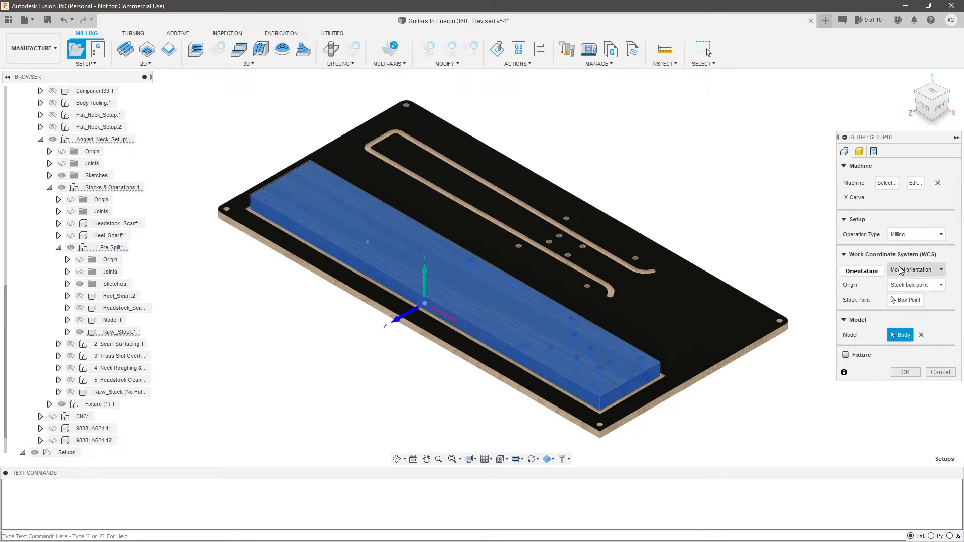
Set the setup's WCS origin to a selected point at the fixture board's corner beside the drilled end of the stock
click(916, 273)
click(915, 275)
click(902, 285)
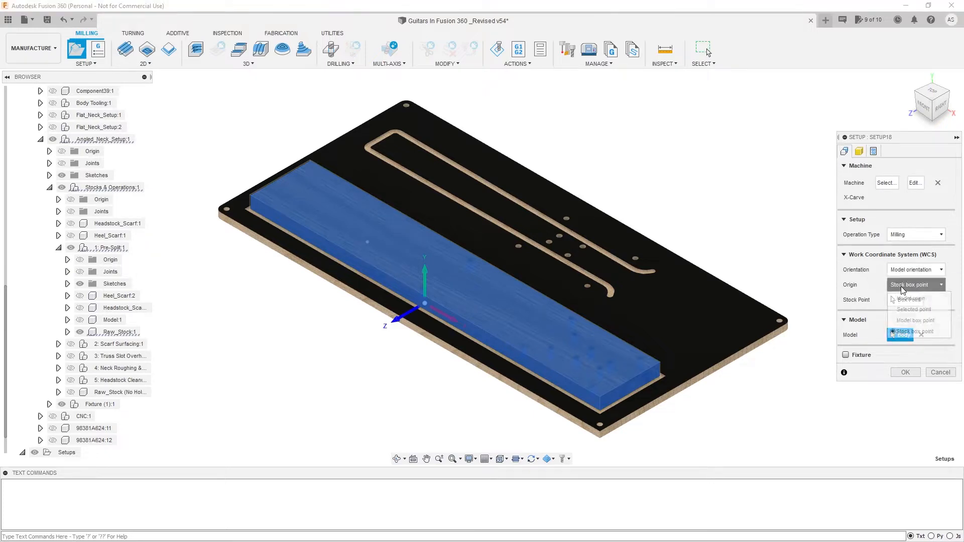
click(910, 309)
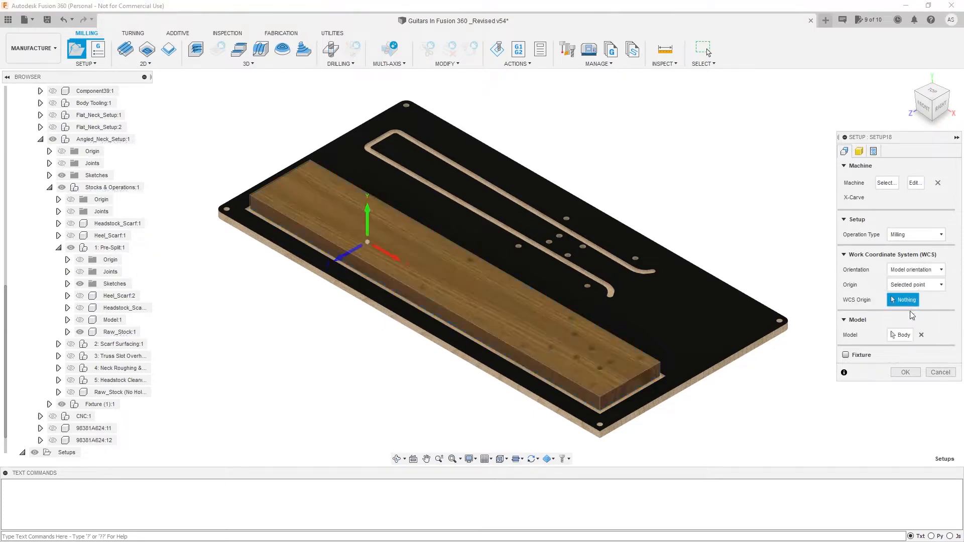
click(601, 427)
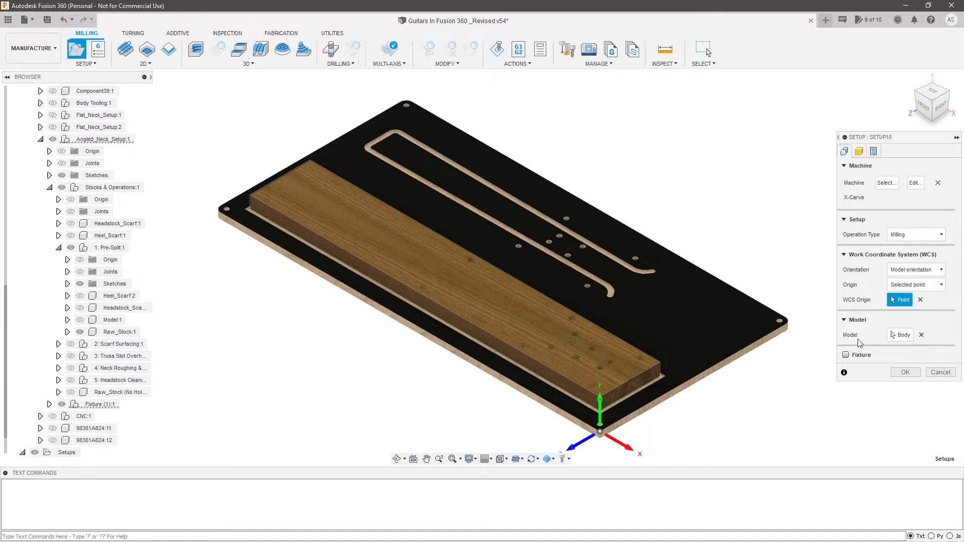
shift+middle_drag(728, 331, 559, 354)
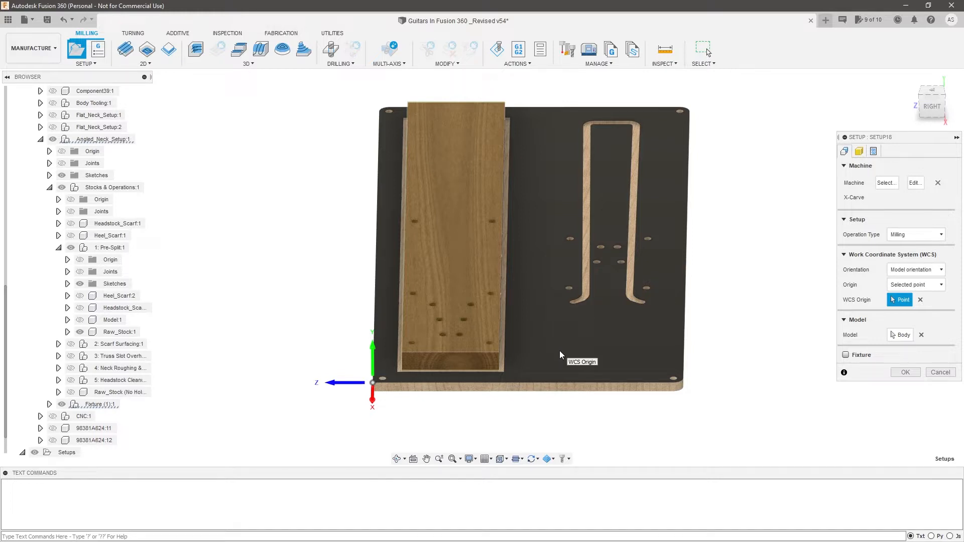
Orient the WCS by X & Y axes, using the board's short edge for X and long edge for Y, with the X axis flipped
click(914, 270)
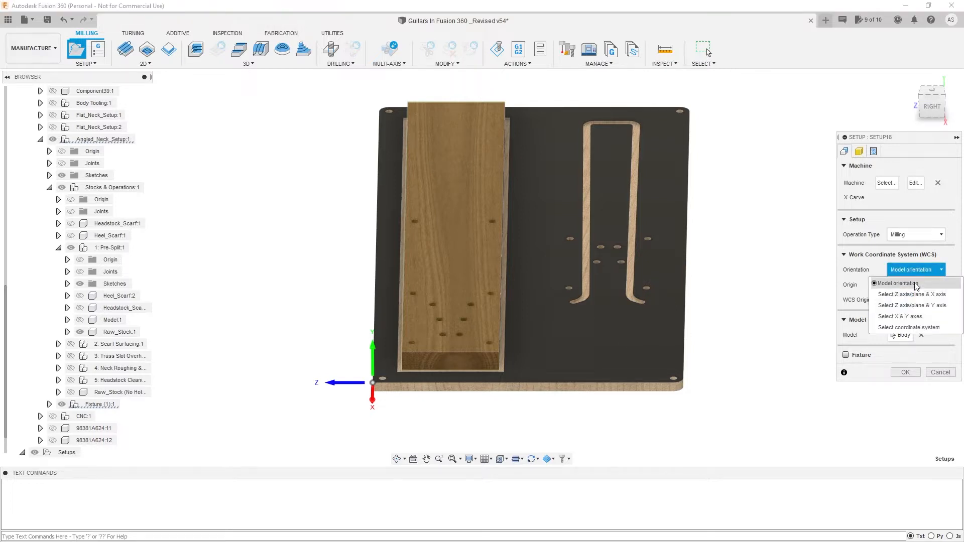
click(914, 316)
scroll(392, 399, up, 2)
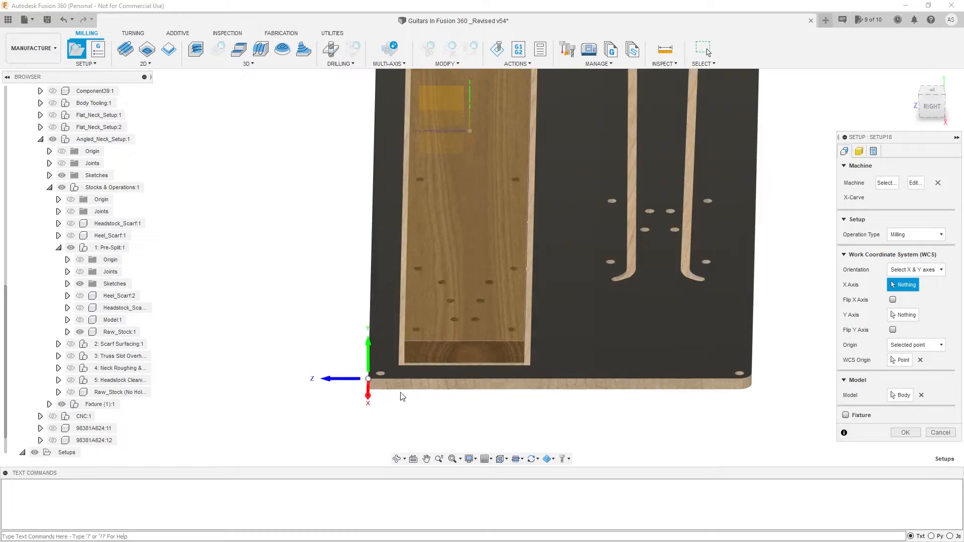
click(411, 379)
shift+middle_drag(415, 394, 308, 371)
click(297, 362)
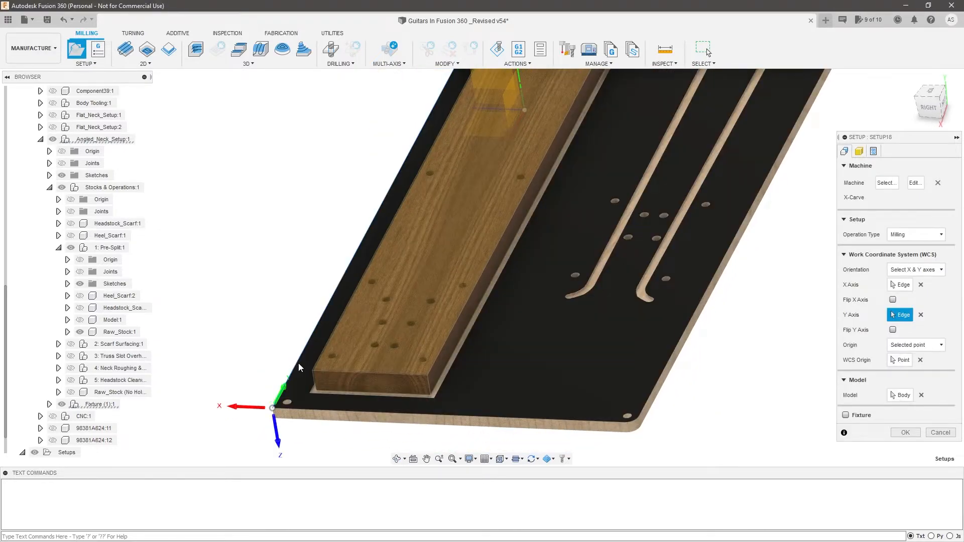
click(892, 300)
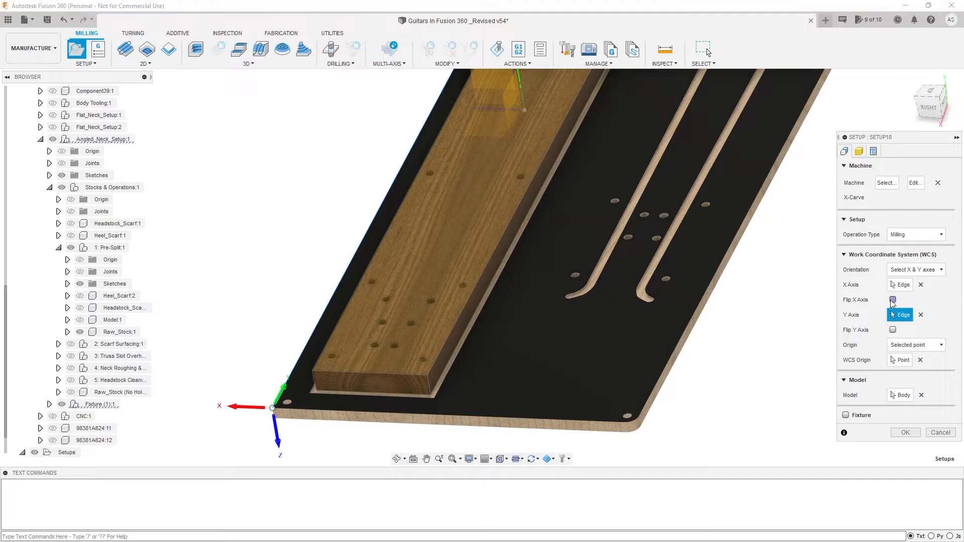
scroll(267, 404, down, 2)
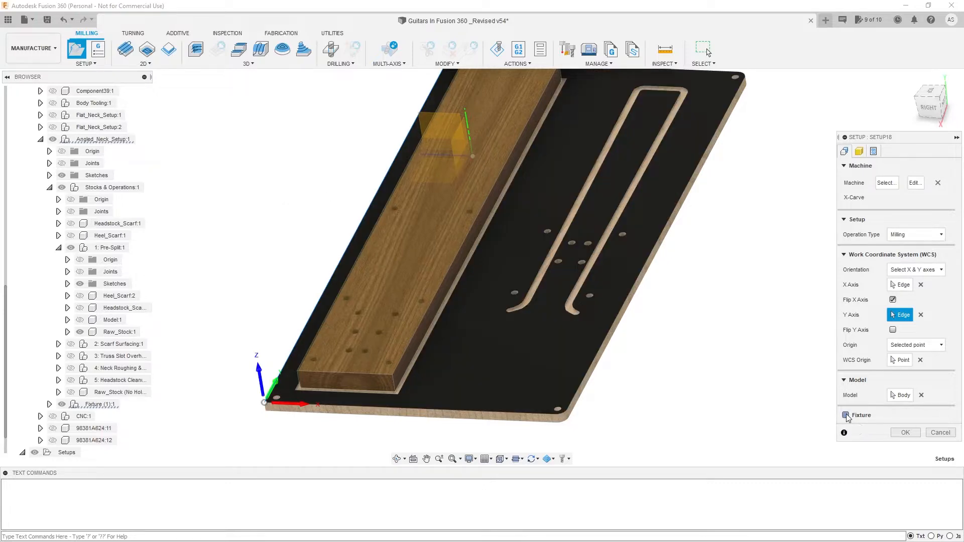
Enable the fixture option in the setup and select the black fixture board as the fixture body
click(845, 415)
click(521, 372)
mouse_move(689, 379)
shift+middle_down()
mouse_move(704, 360)
mouse_move(699, 366)
shift+middle_up()
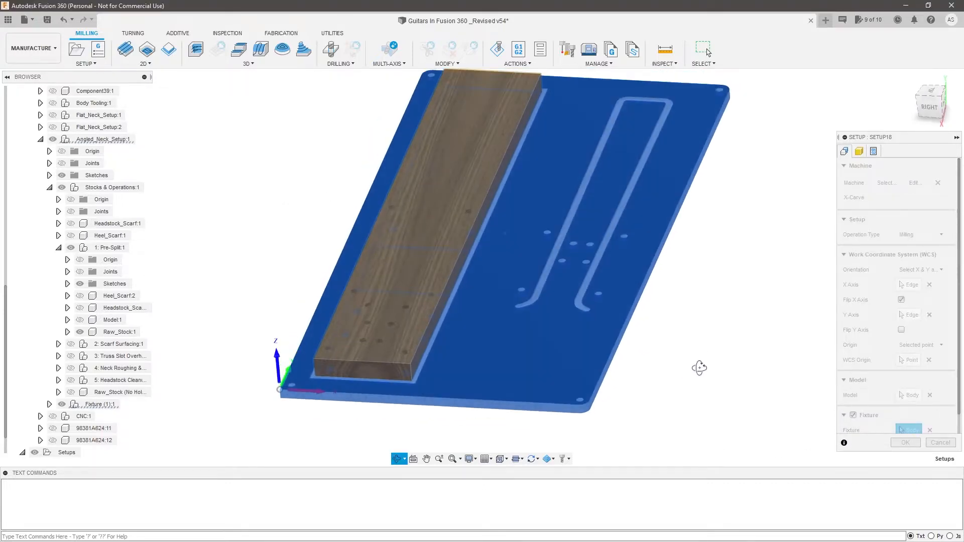
Define the setup's stock from solid using the raw stock body, and finish the setup
click(860, 151)
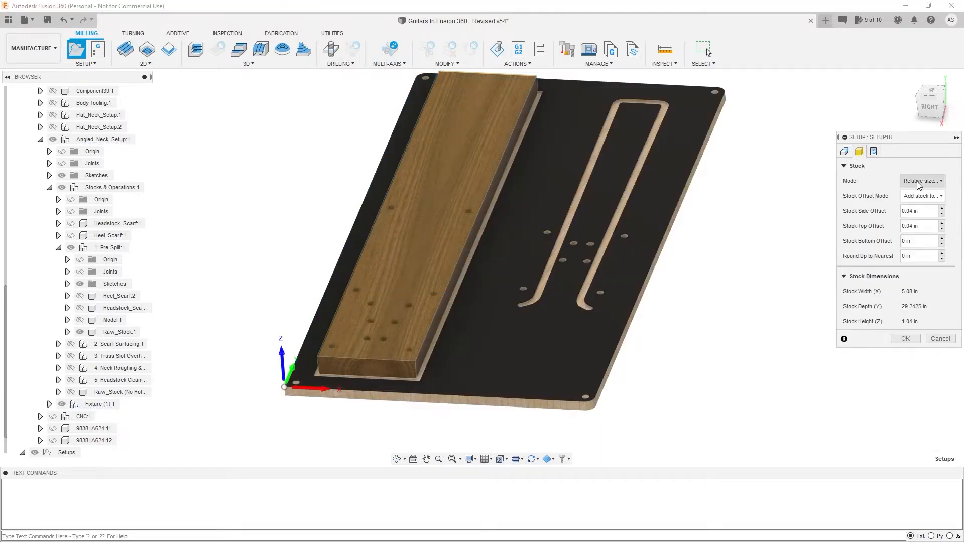
click(923, 180)
click(910, 261)
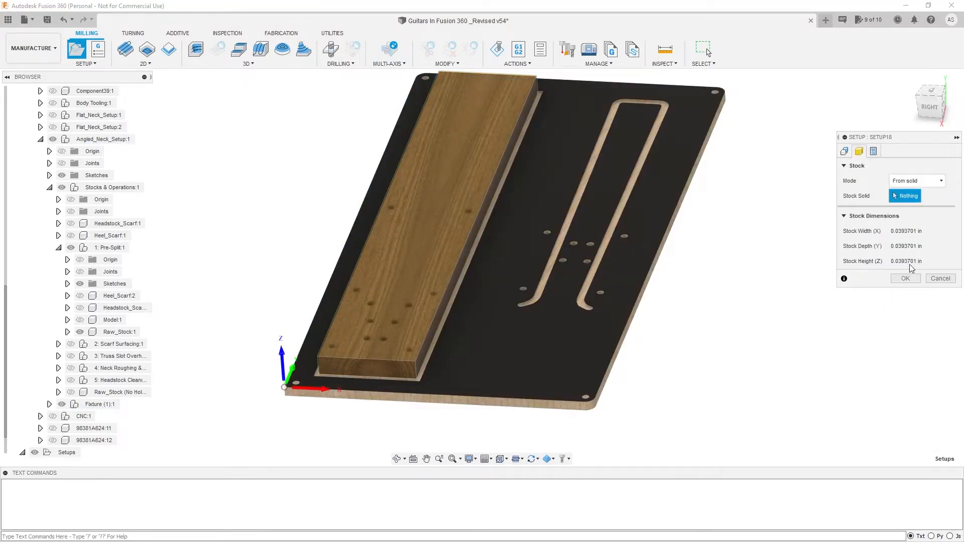
click(387, 295)
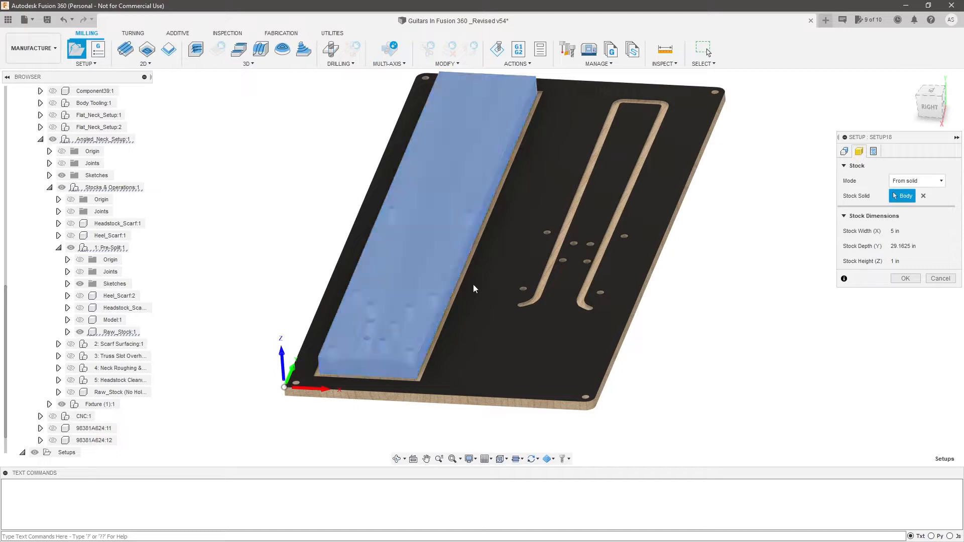
click(906, 278)
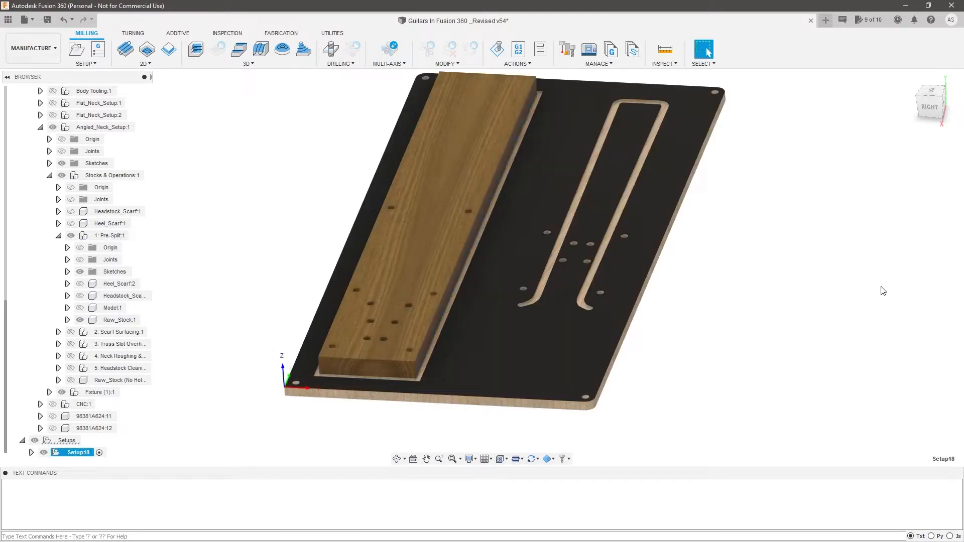
Collapse Angled_Neck_Setup:1 and start a Bore operation with tool #2, the 1/4" flat end mill
click(41, 128)
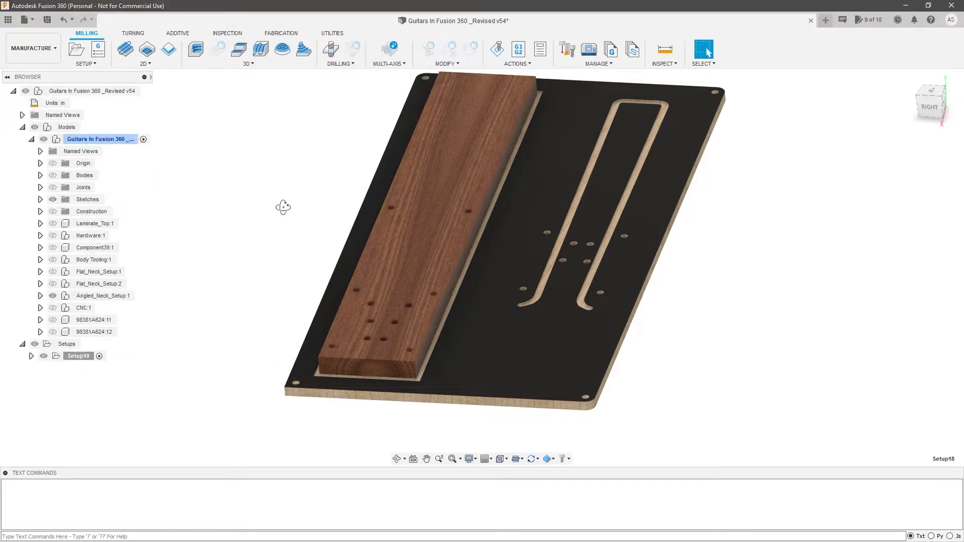
shift+middle_drag(283, 207, 337, 231)
scroll(583, 314, down, 2)
scroll(393, 258, up, 1)
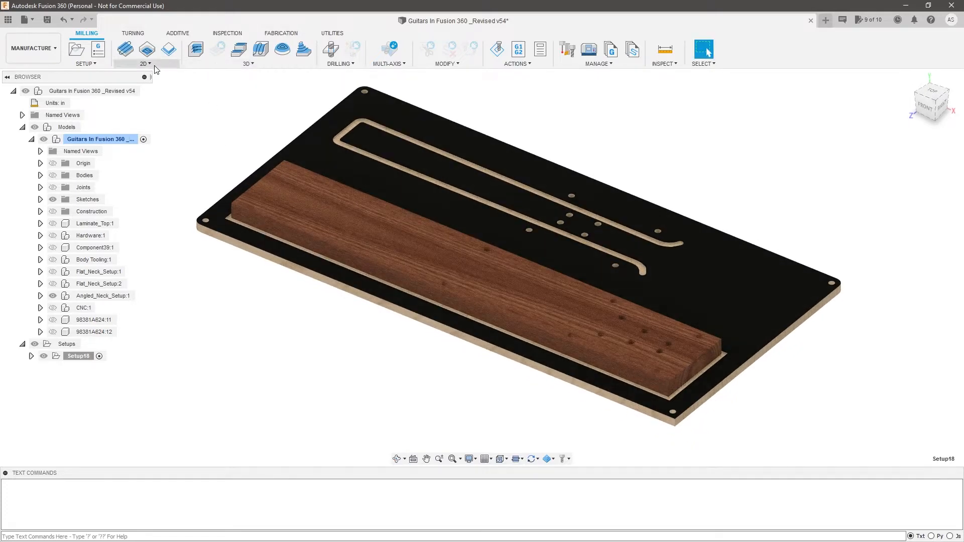
click(150, 64)
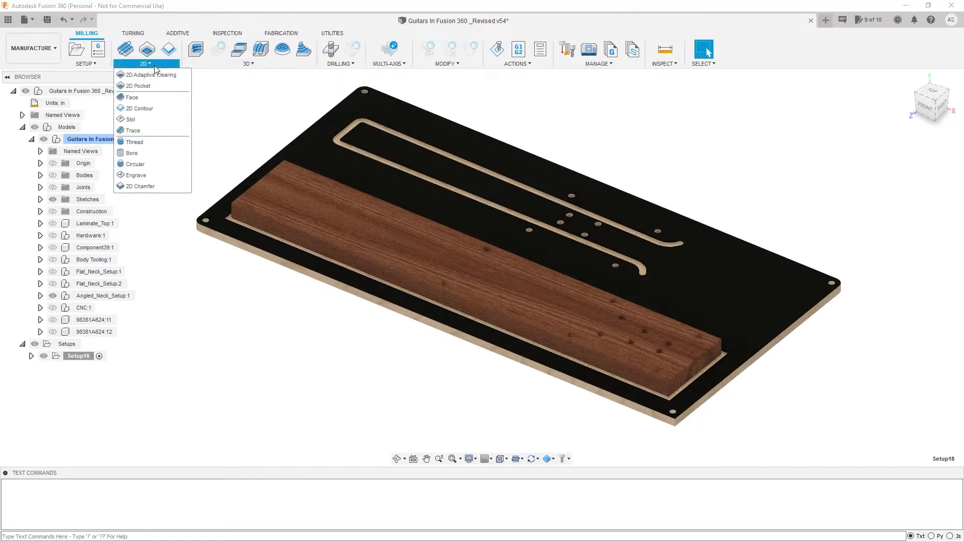
click(151, 152)
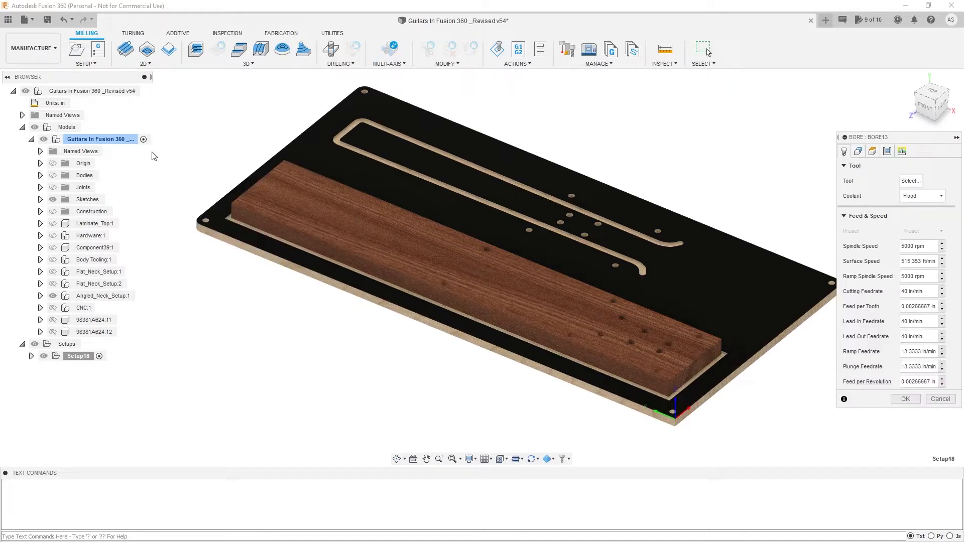
click(911, 181)
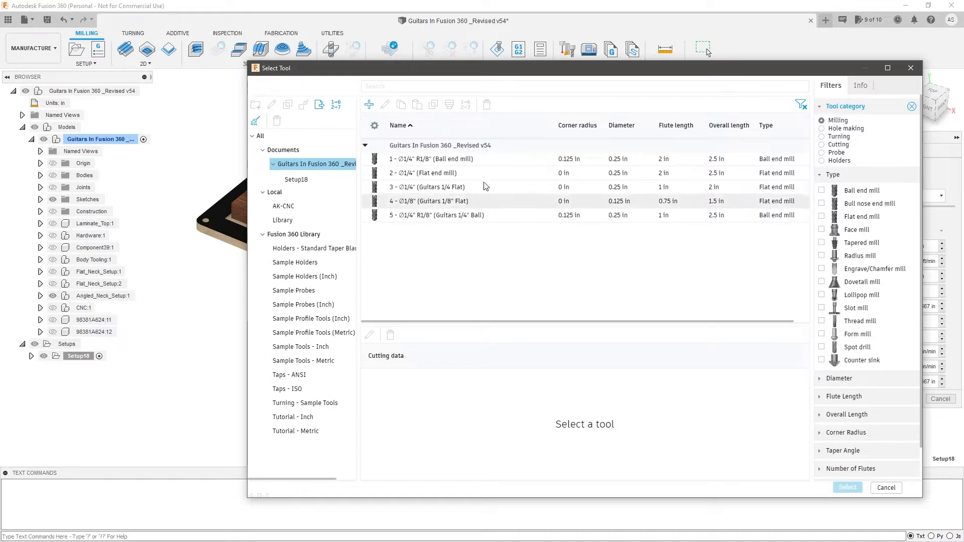
click(615, 173)
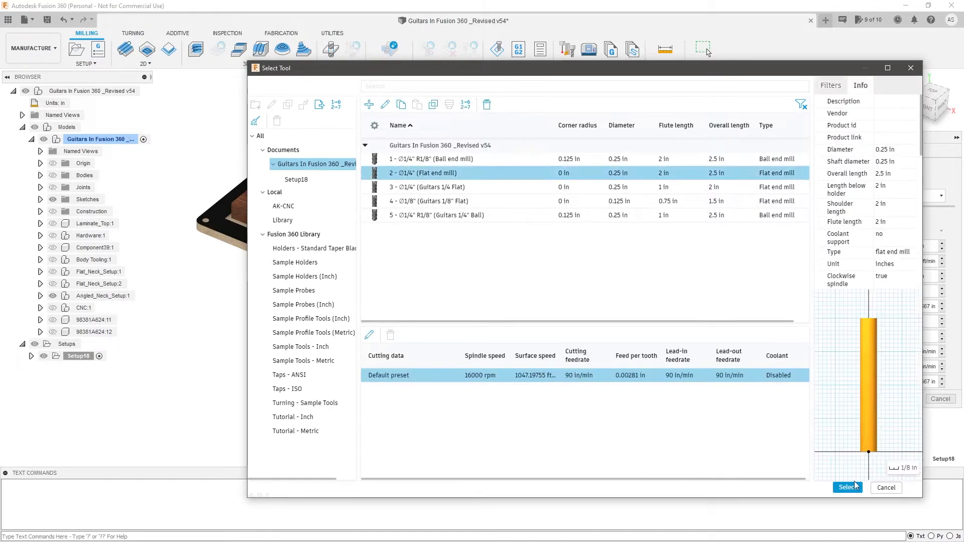
click(847, 488)
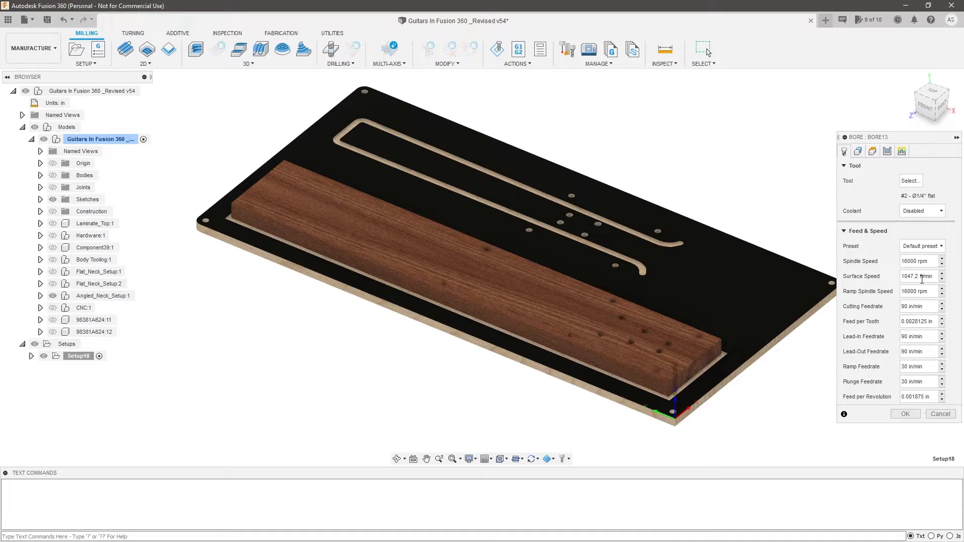
Select the four outer holes along the middle of the stock's two long edges as the bore geometry
click(857, 150)
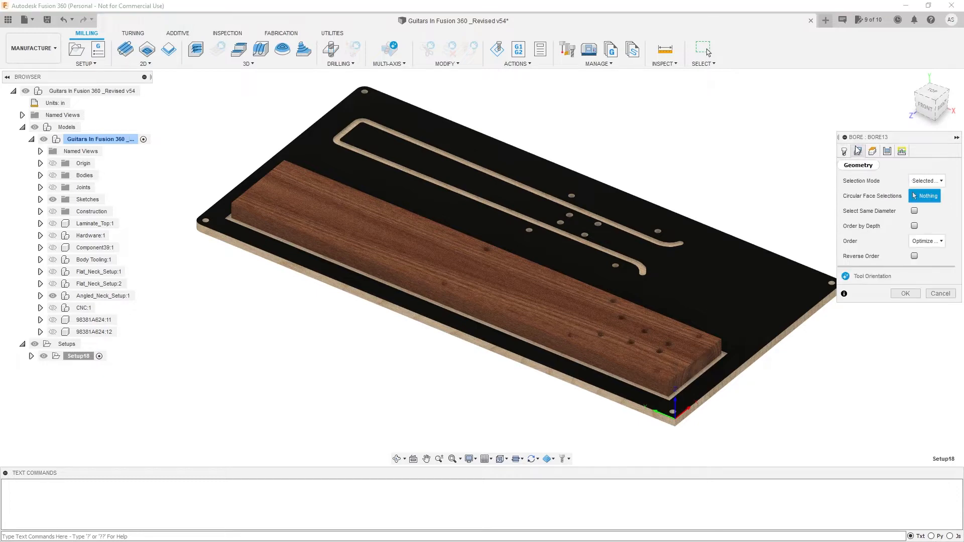
scroll(442, 291, up, 8)
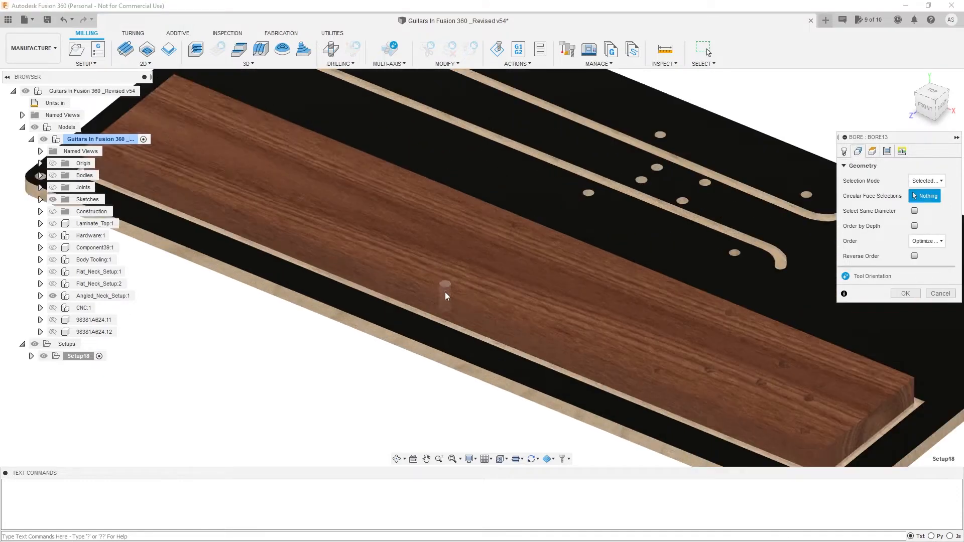
click(439, 288)
scroll(469, 286, down, 5)
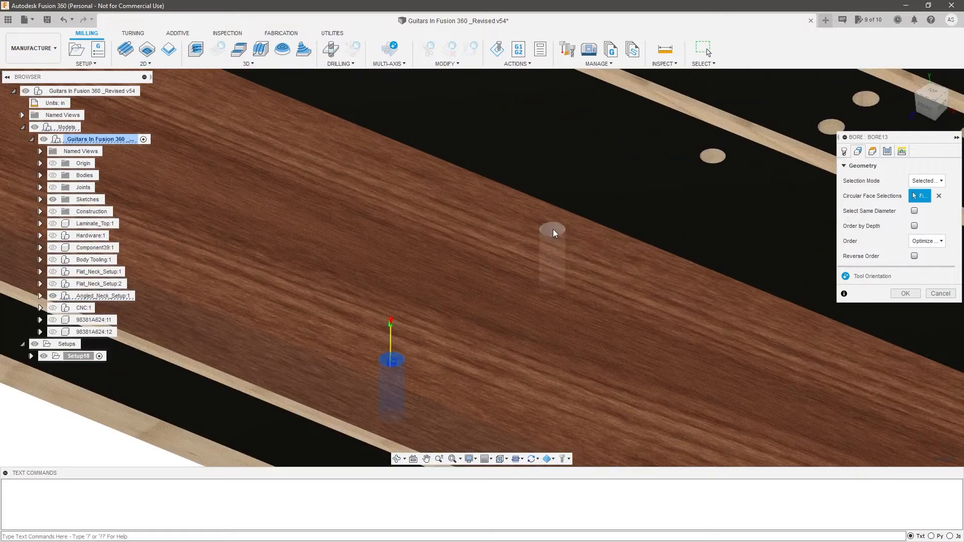
click(553, 229)
scroll(429, 211, down, 3)
scroll(430, 213, down, 3)
scroll(610, 335, up, 3)
scroll(502, 294, up, 3)
click(496, 295)
scroll(540, 284, down, 2)
scroll(617, 206, up, 3)
click(633, 192)
scroll(552, 266, down, 5)
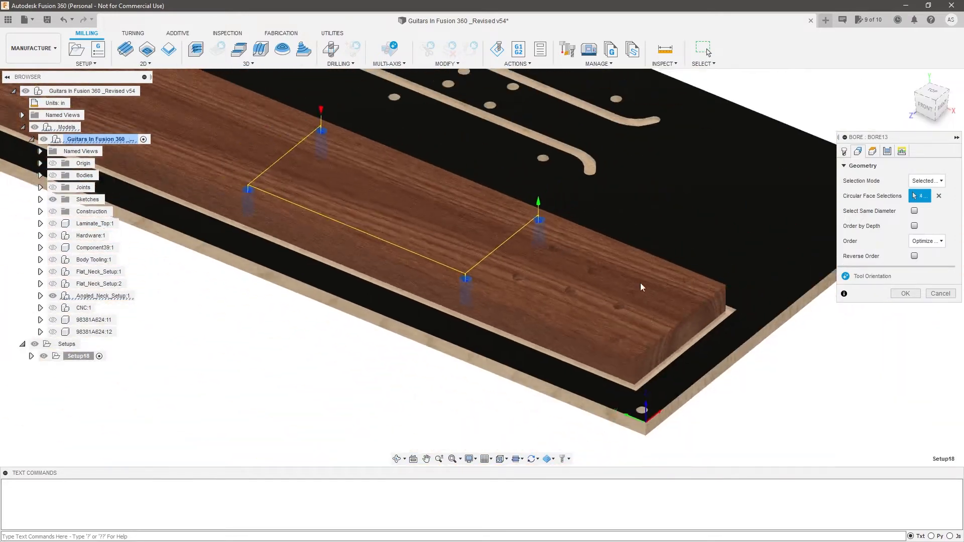
Add the two outer corner holes nearest the stock's end to the bore selection
scroll(698, 291, up, 5)
scroll(695, 289, up, 3)
click(676, 275)
scroll(752, 251, down, 5)
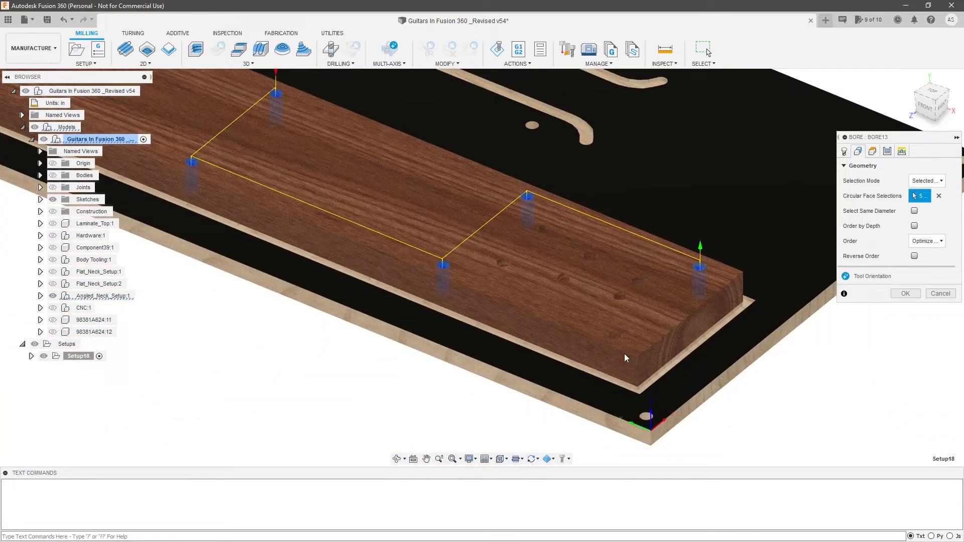
scroll(618, 346, up, 5)
click(608, 336)
scroll(653, 366, down, 5)
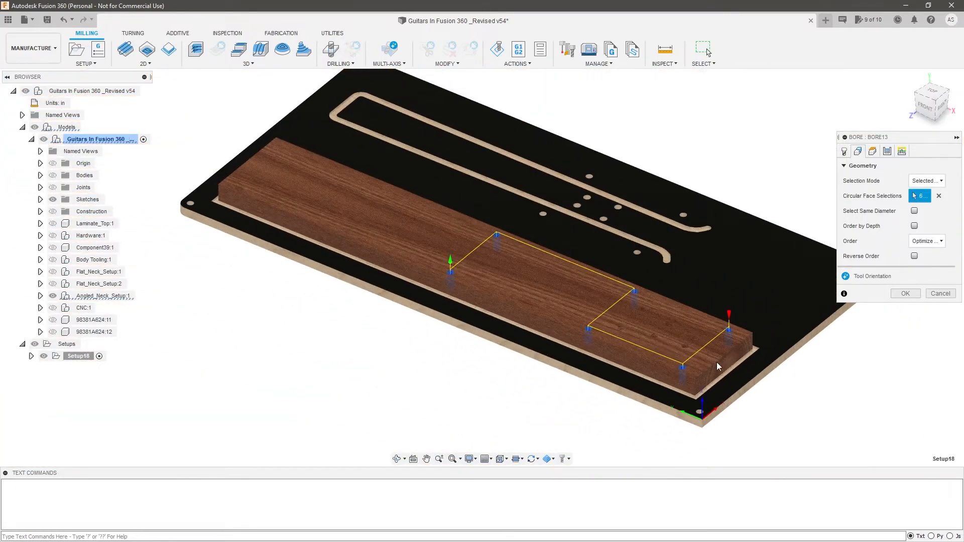
scroll(637, 347, up, 1)
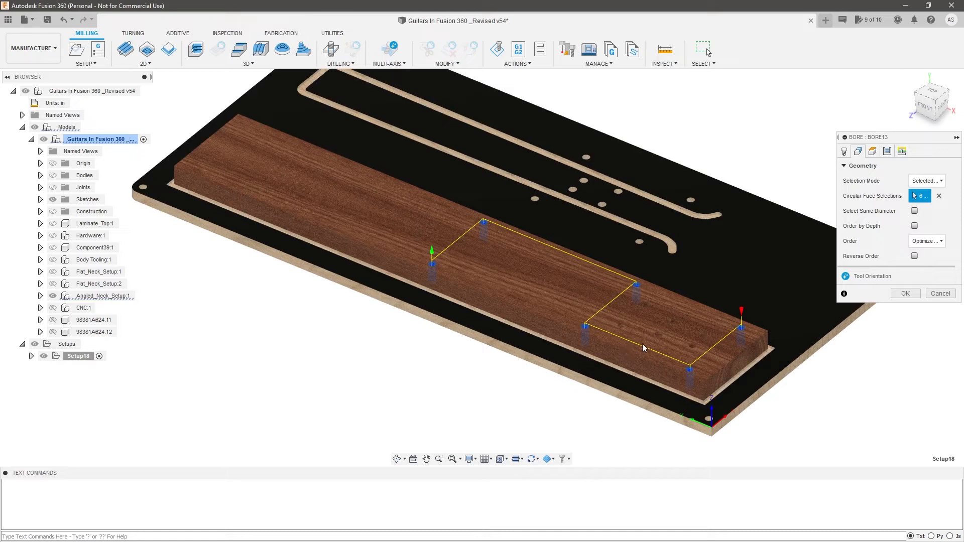
Set the bore's bottom height from a selection of the fixture board's top face, with an offset of -0.03125 in
click(876, 152)
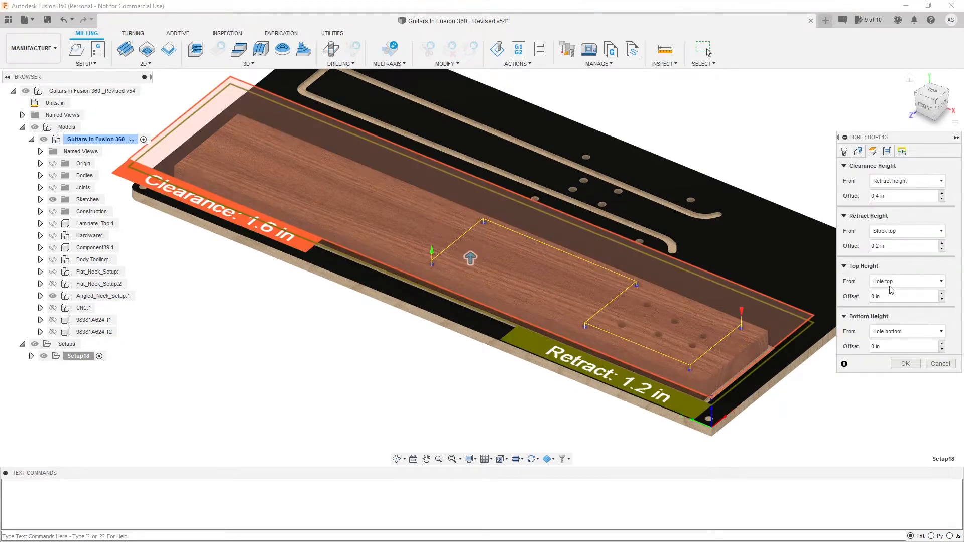
click(904, 332)
click(890, 444)
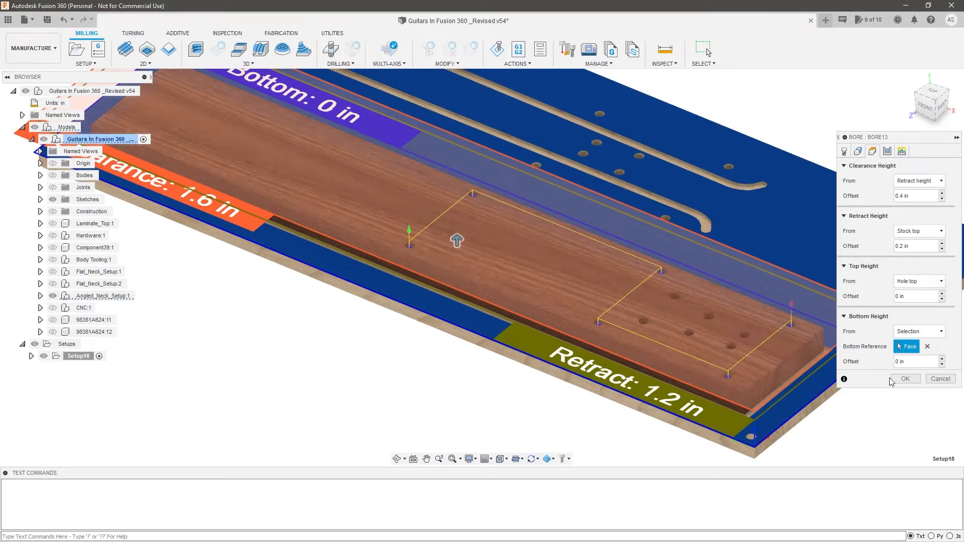
click(921, 361)
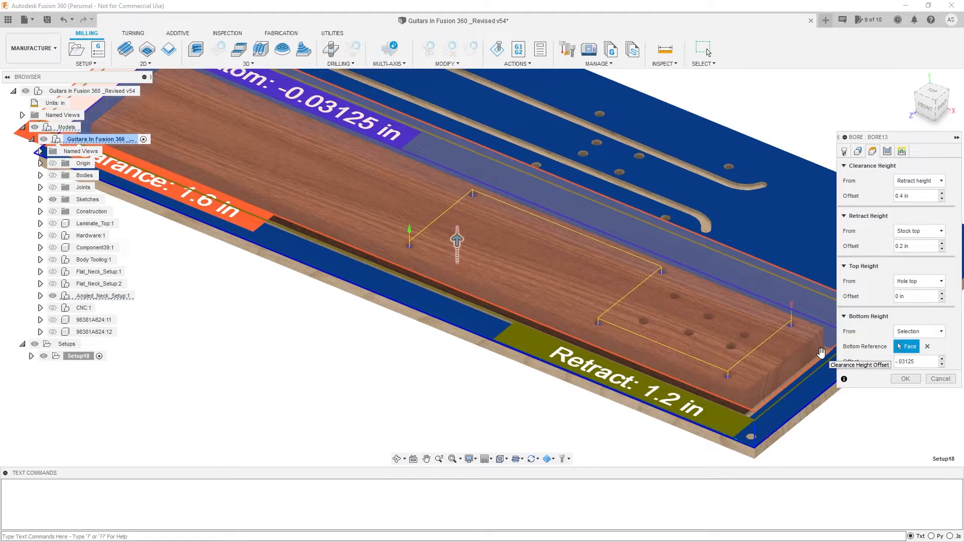
Check the bore's bottom height plane against the stock and fixture board in the front view
click(925, 107)
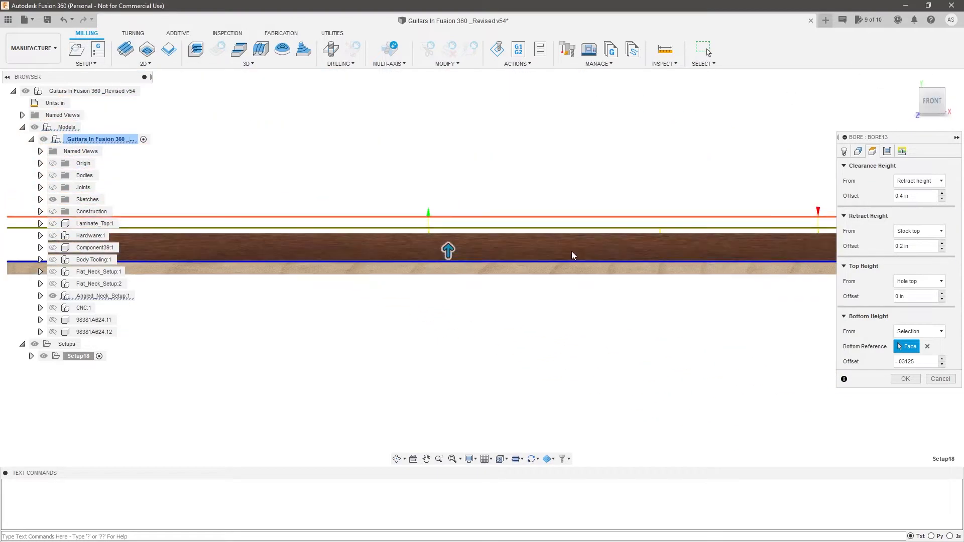
scroll(427, 236, up, 3)
scroll(456, 294, down, 5)
key(F6)
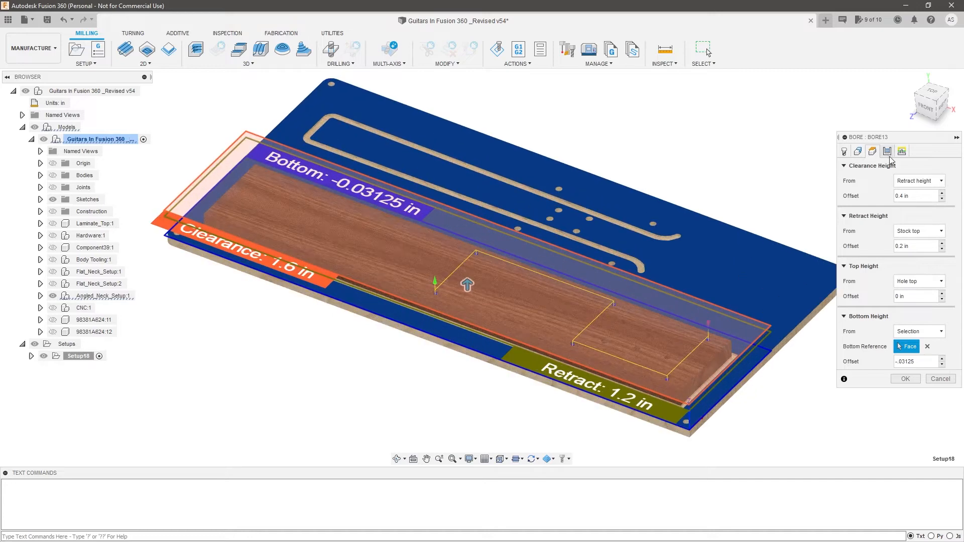
click(926, 107)
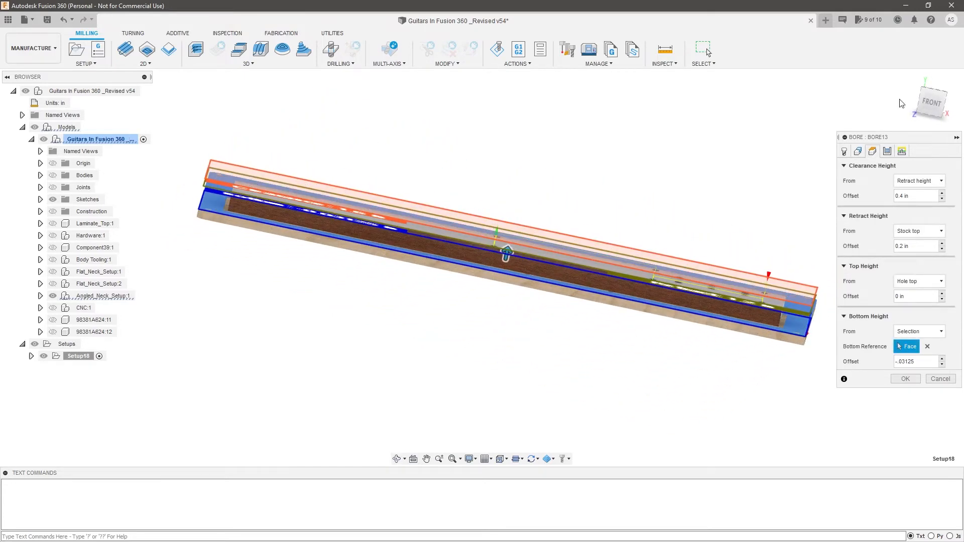
click(930, 103)
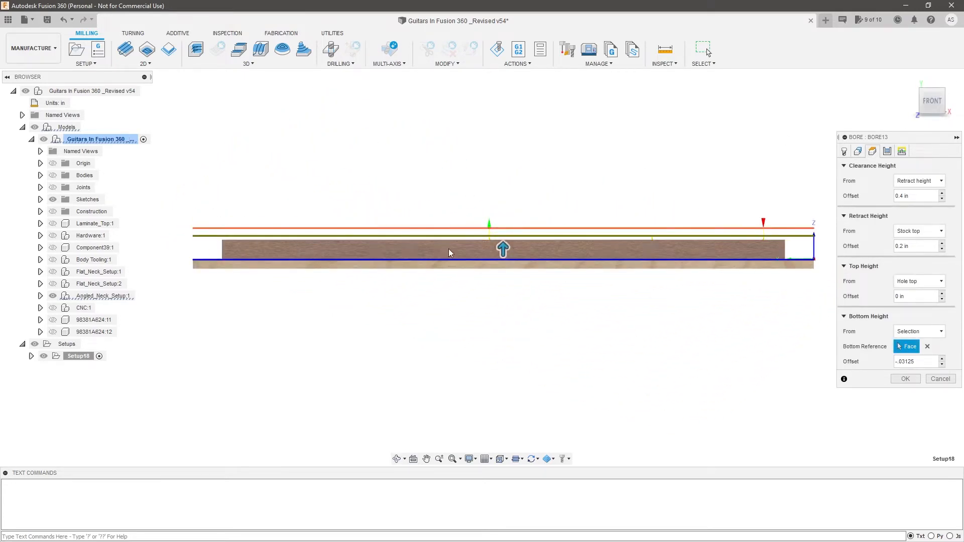
key(F6)
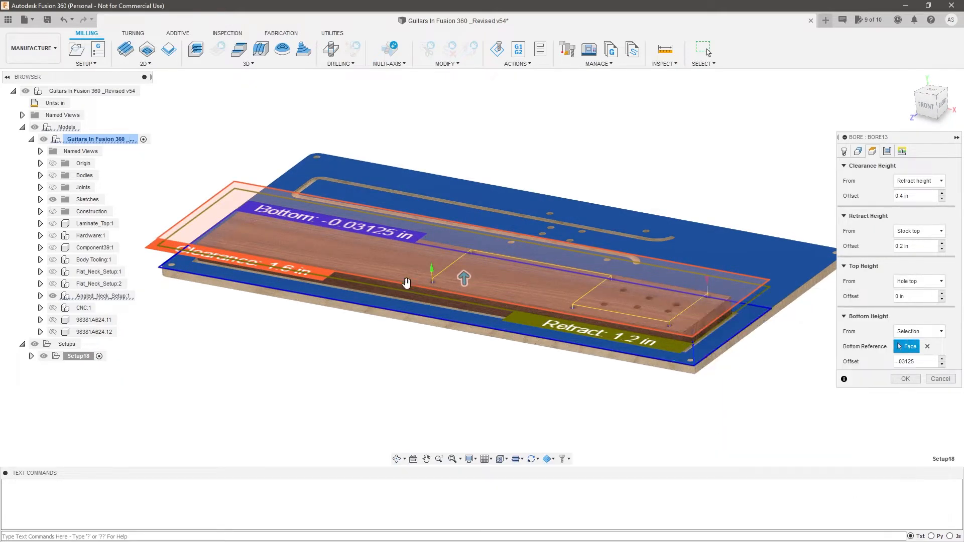
Enable stock to leave with 0.02 in radial stock in the bore's passes, and finish the operation
click(887, 152)
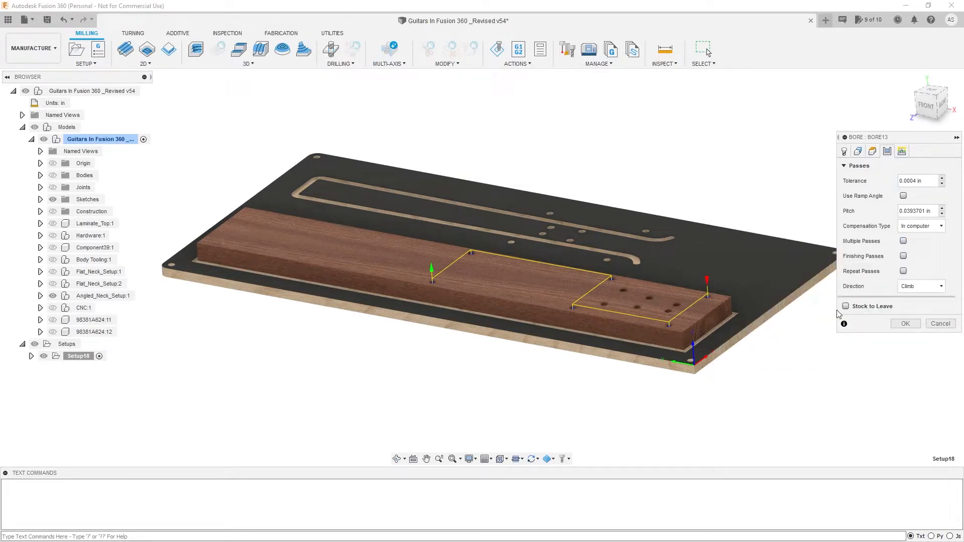
click(846, 306)
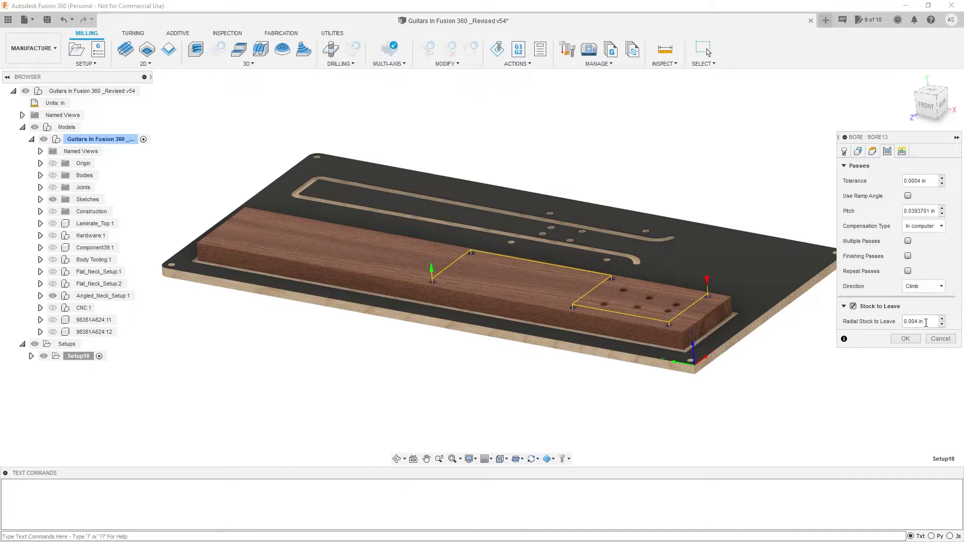
mouse_move(926, 323)
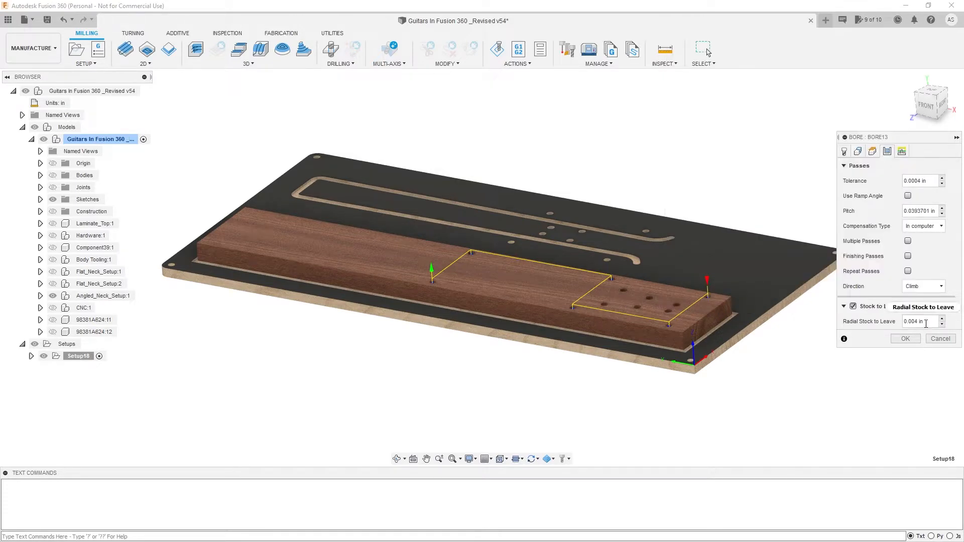
click(926, 323)
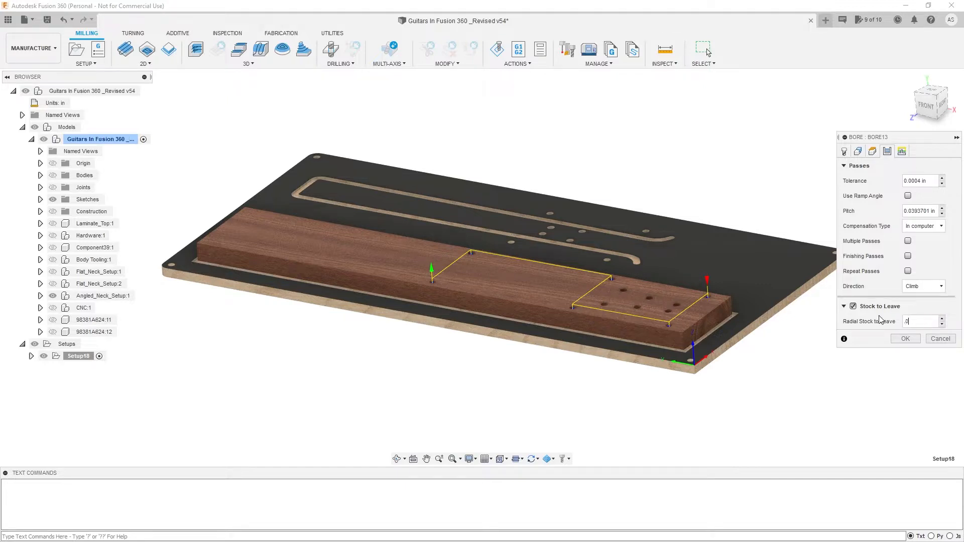
click(906, 339)
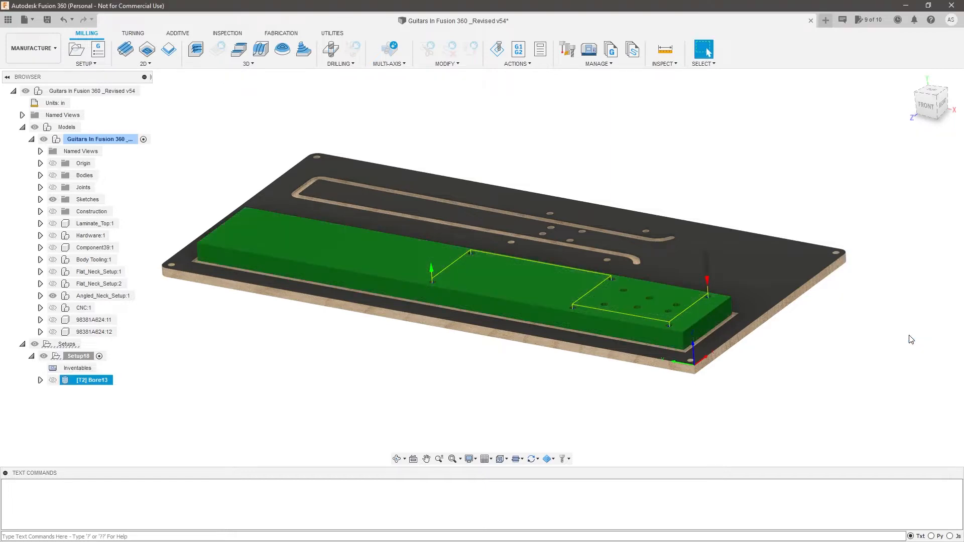
Create a derived 2D Milling Bore operation from Bore13
scroll(552, 362, up, 5)
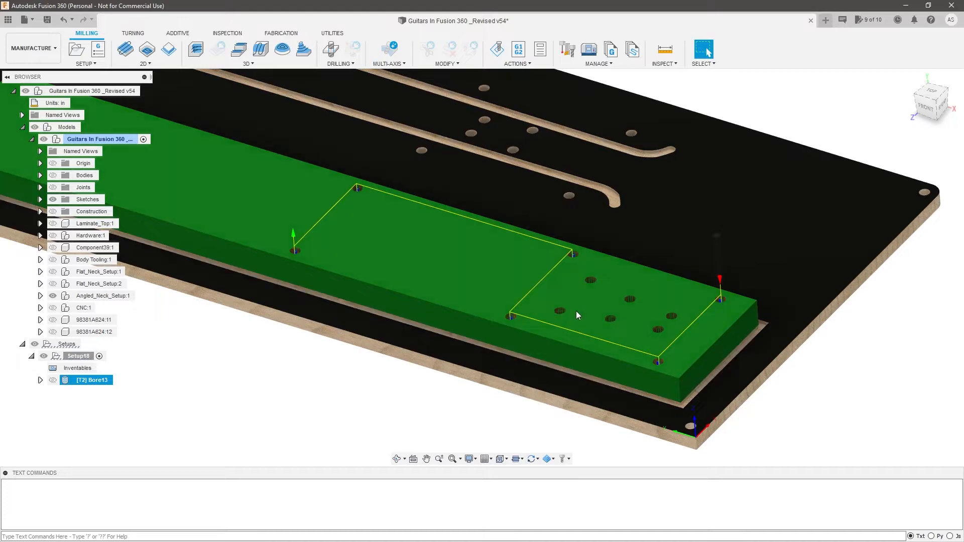
scroll(574, 311, up, 3)
scroll(574, 313, down, 1)
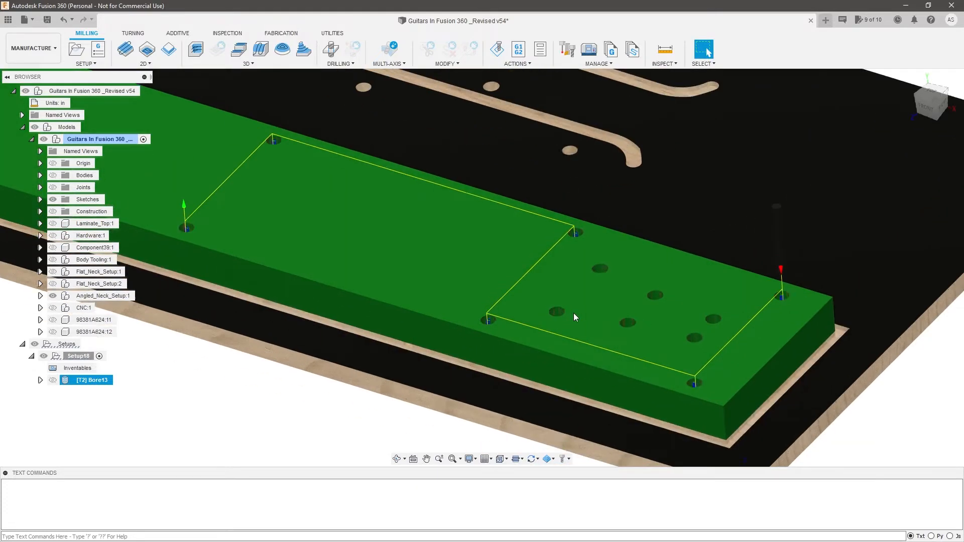
key(Escape)
click(145, 64)
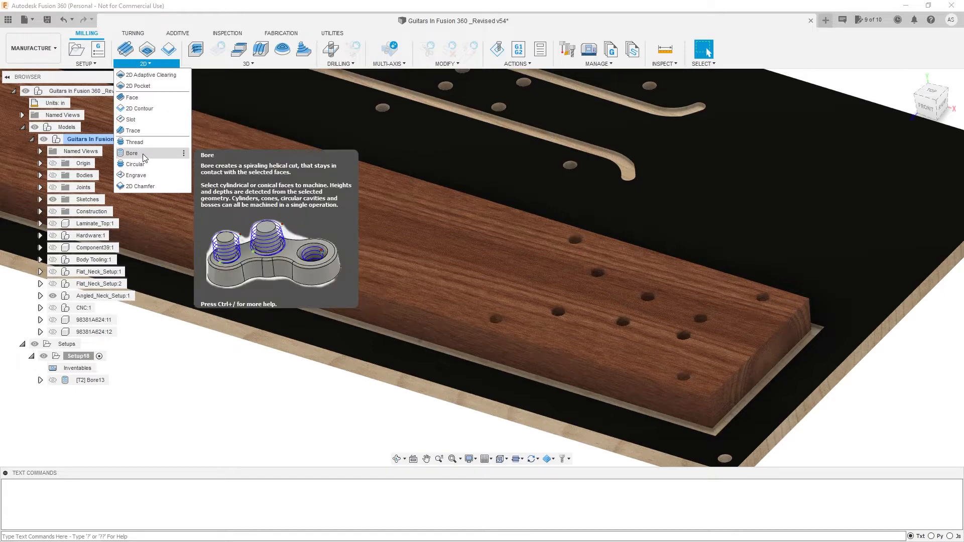
click(95, 382)
right_click(96, 382)
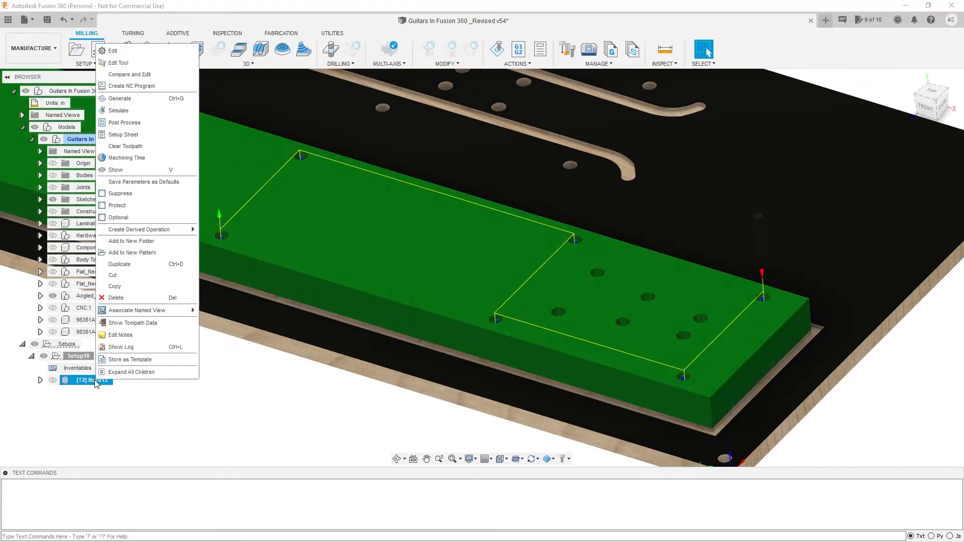
mouse_move(160, 235)
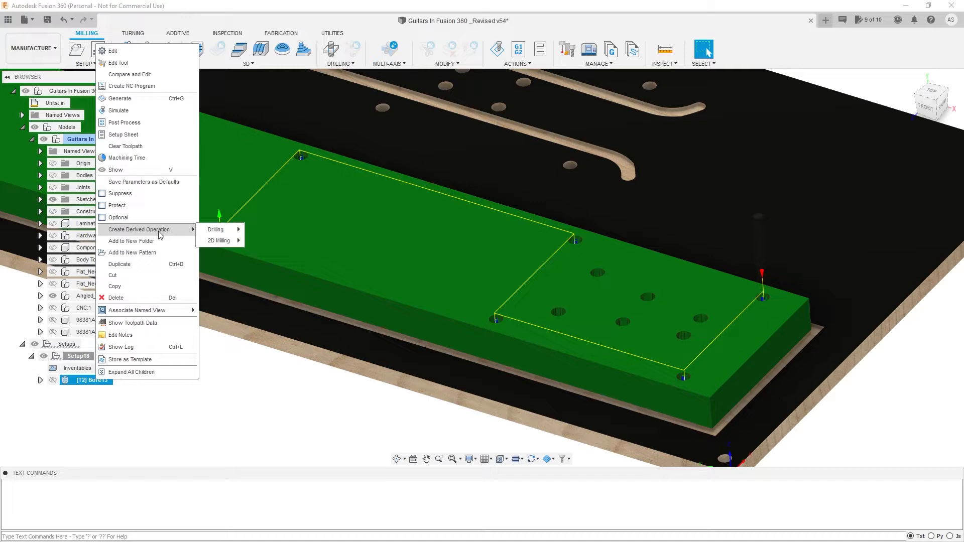
mouse_move(223, 241)
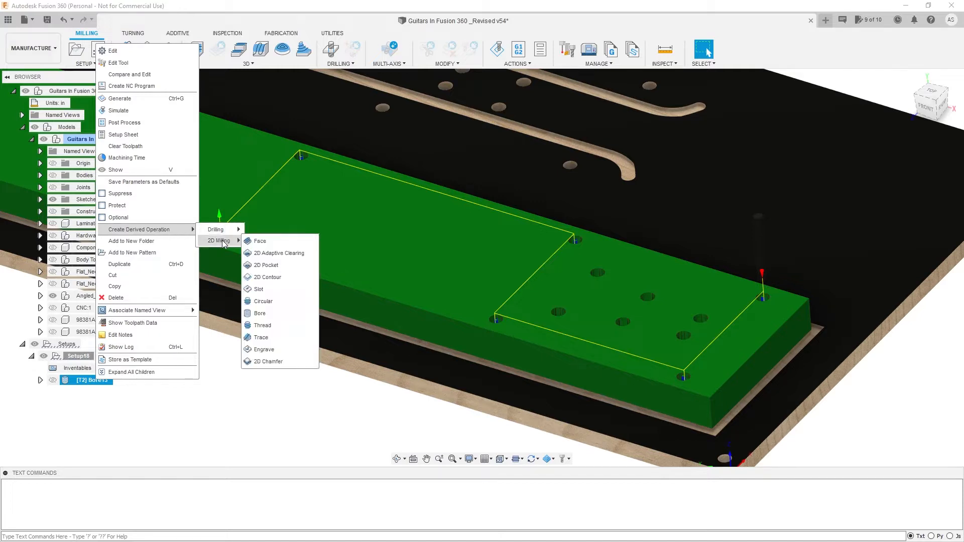
click(269, 313)
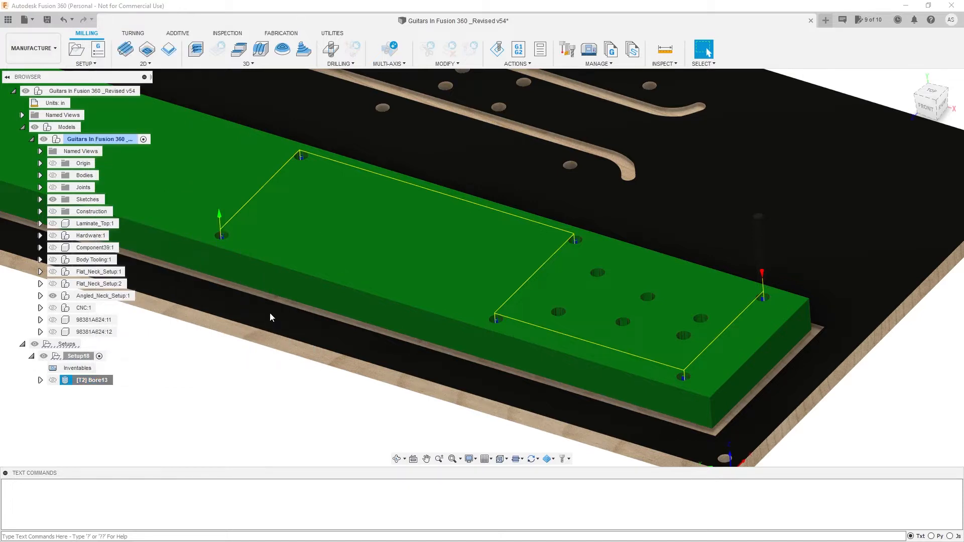
Replace the inherited geometry of Bore14 with the six inner holes near the stock's end
scroll(481, 255, down, 4)
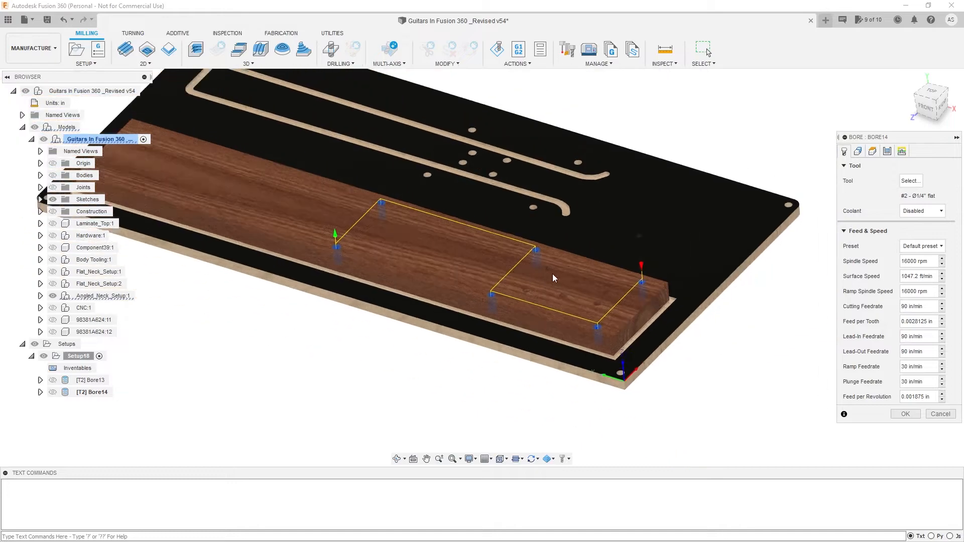
scroll(572, 281, up, 2)
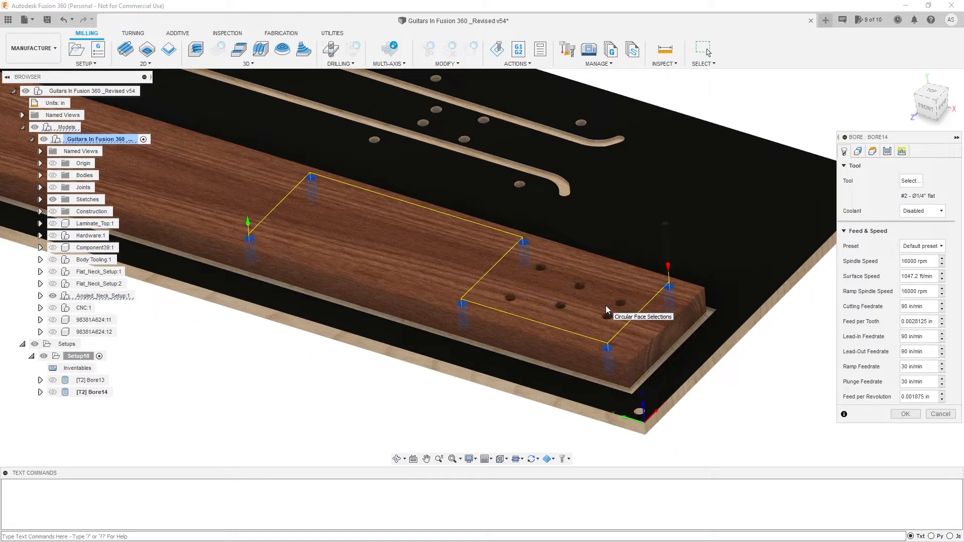
click(857, 152)
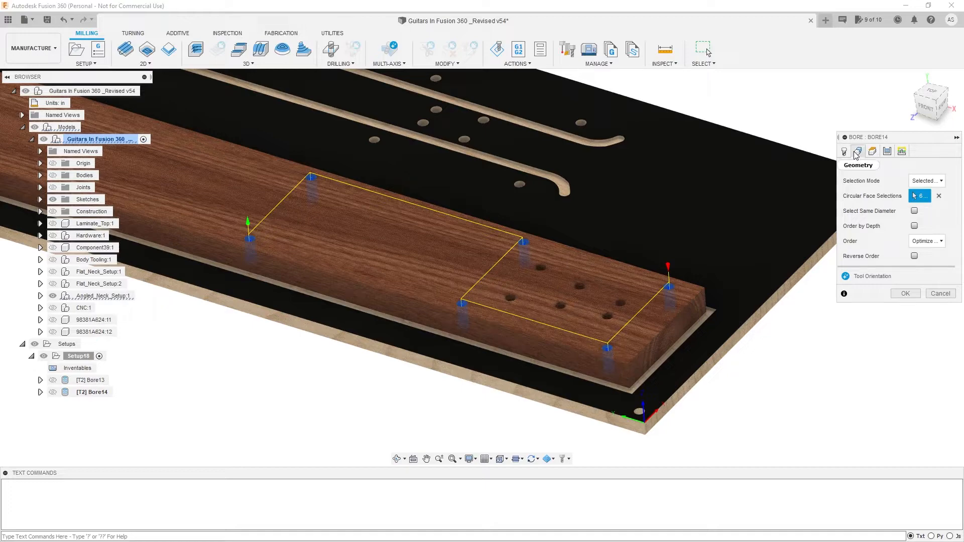
click(939, 196)
scroll(502, 296, up, 5)
click(492, 294)
click(580, 207)
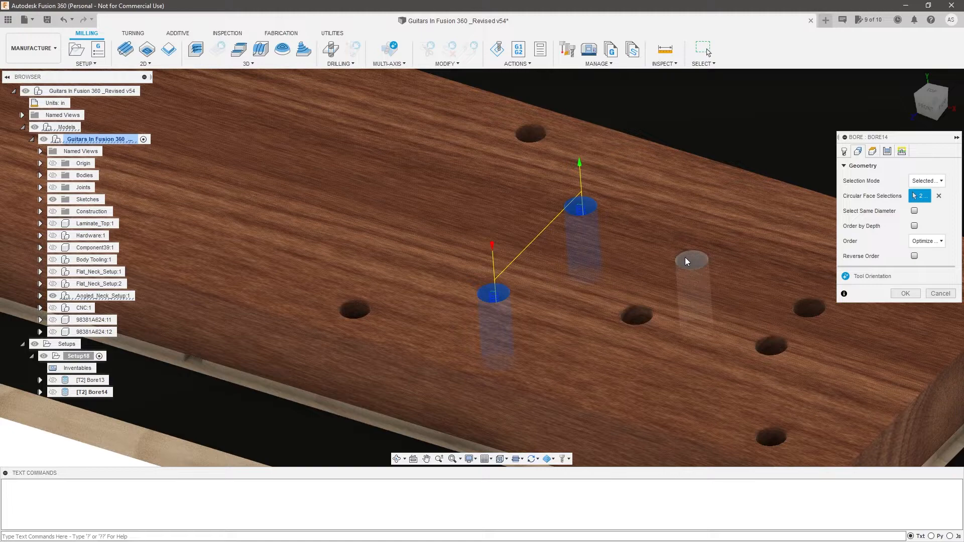
click(691, 259)
click(636, 315)
click(796, 324)
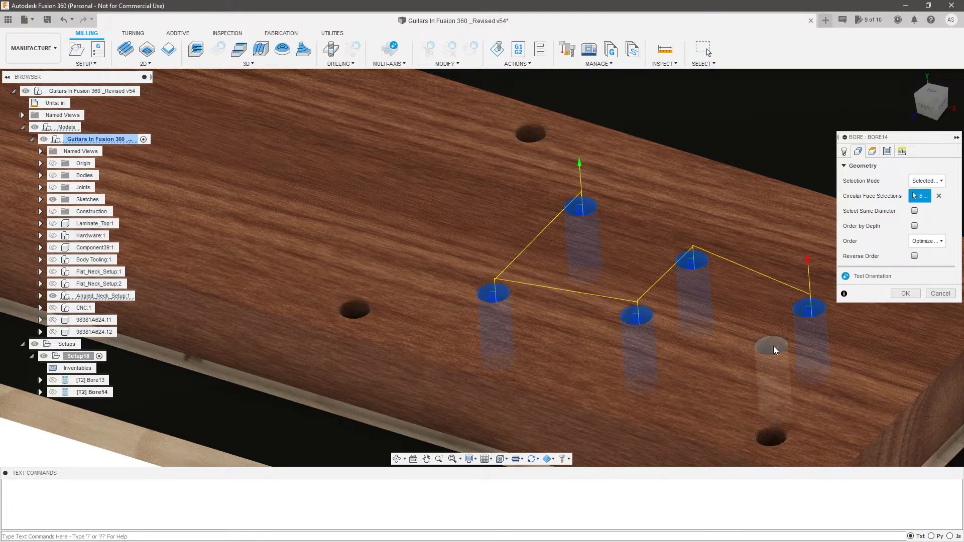
click(773, 346)
scroll(550, 263, down, 3)
Review Bore14's inherited heights and passes, and finish the operation with those settings
click(874, 152)
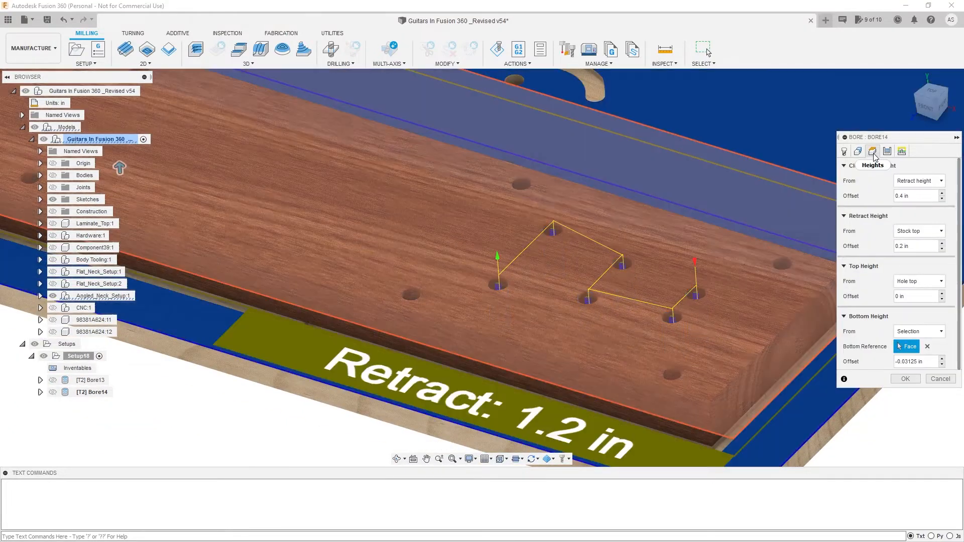
shift+middle_drag(547, 221, 605, 244)
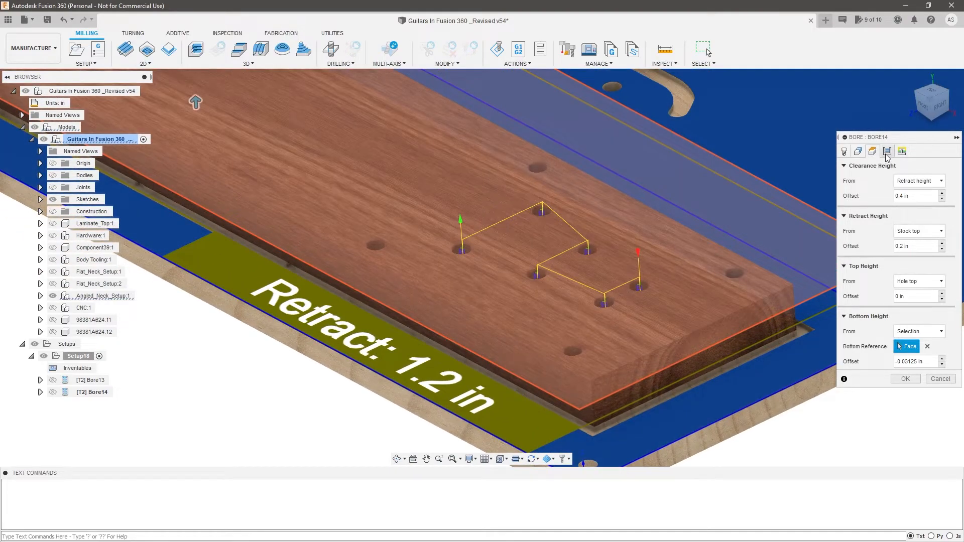
click(887, 151)
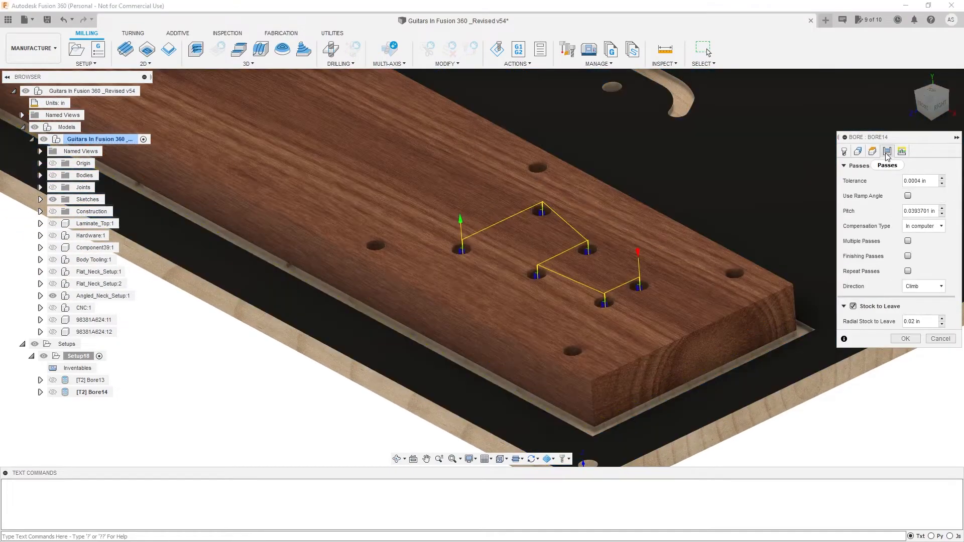
click(913, 339)
scroll(673, 289, down, 3)
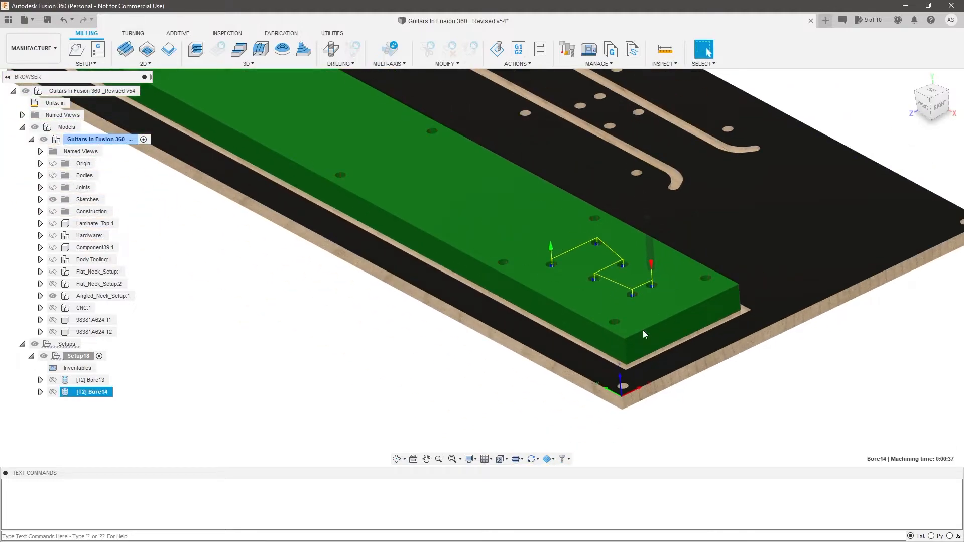
click(430, 364)
shift+middle_drag(285, 380, 392, 291)
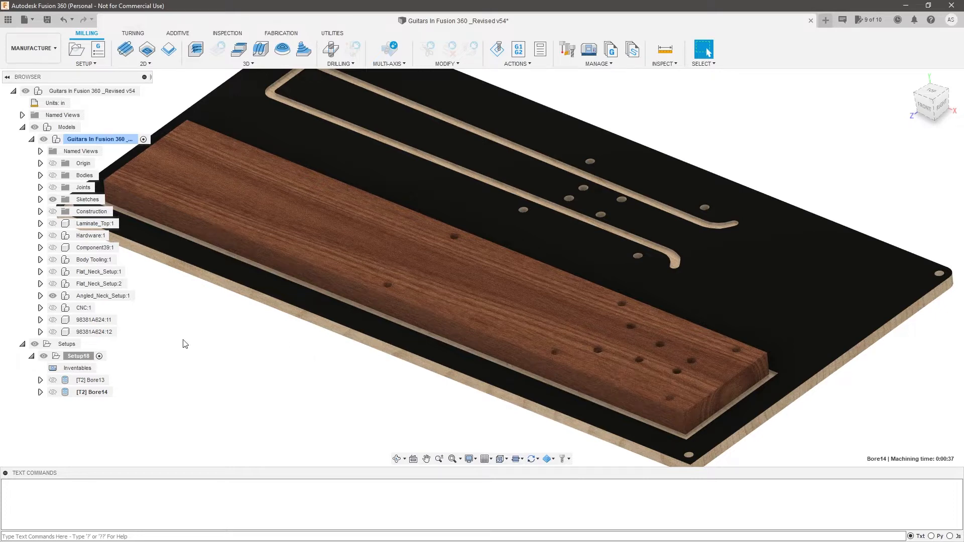
Create another derived 2D Milling Bore operation from Bore13 and open its passes settings
click(85, 381)
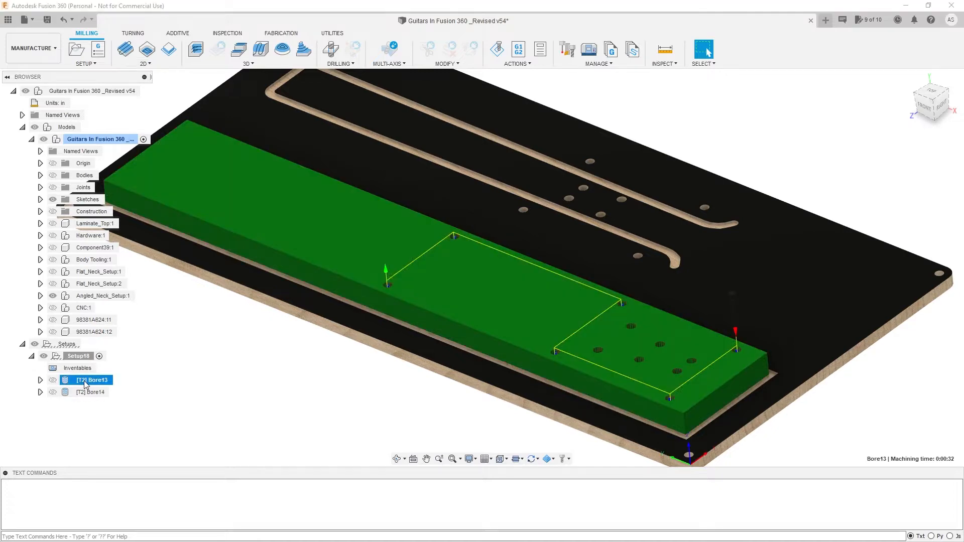
click(186, 391)
click(97, 384)
right_click(97, 384)
mouse_move(166, 234)
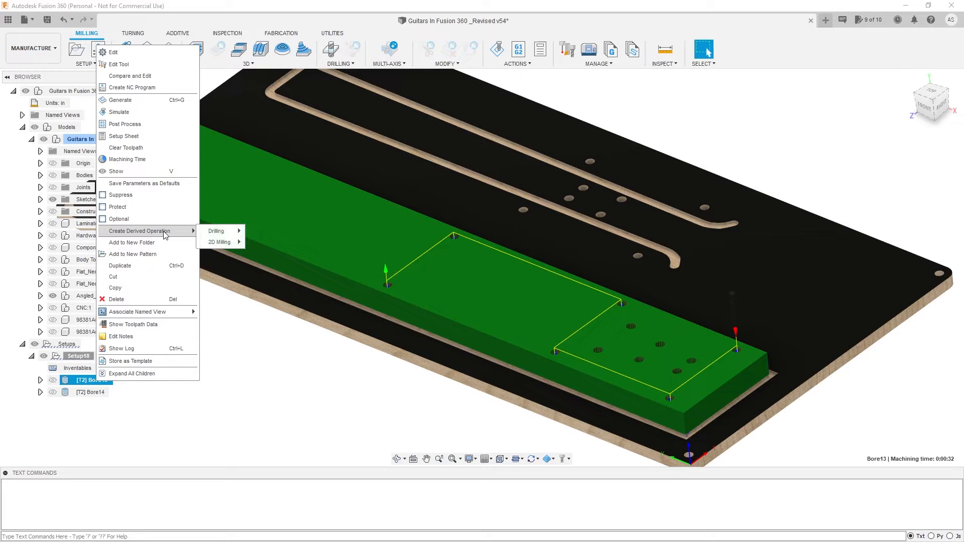
mouse_move(237, 241)
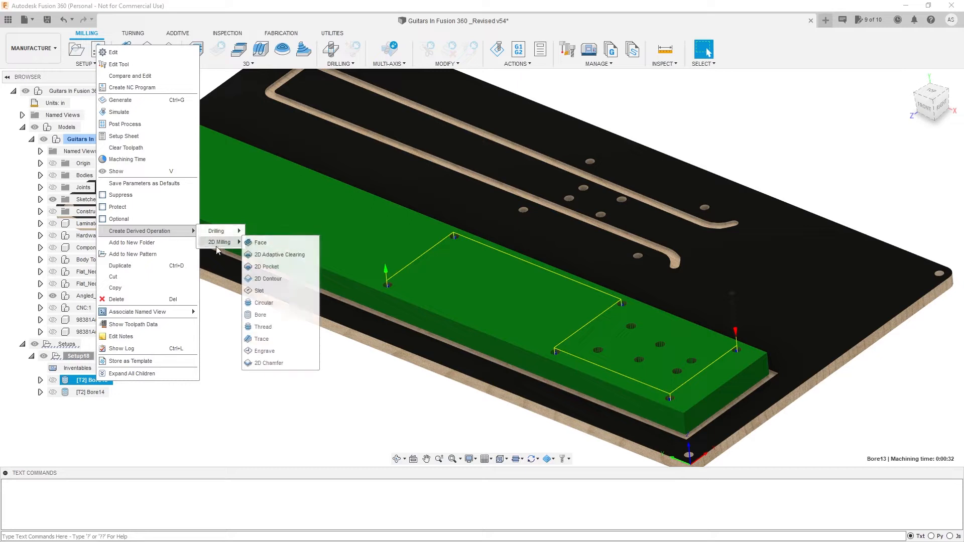
click(281, 315)
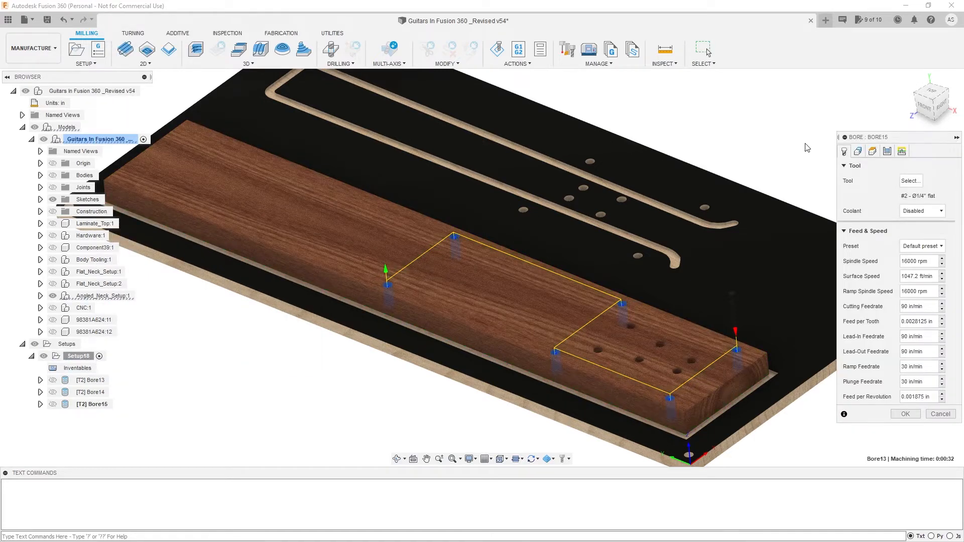
click(872, 151)
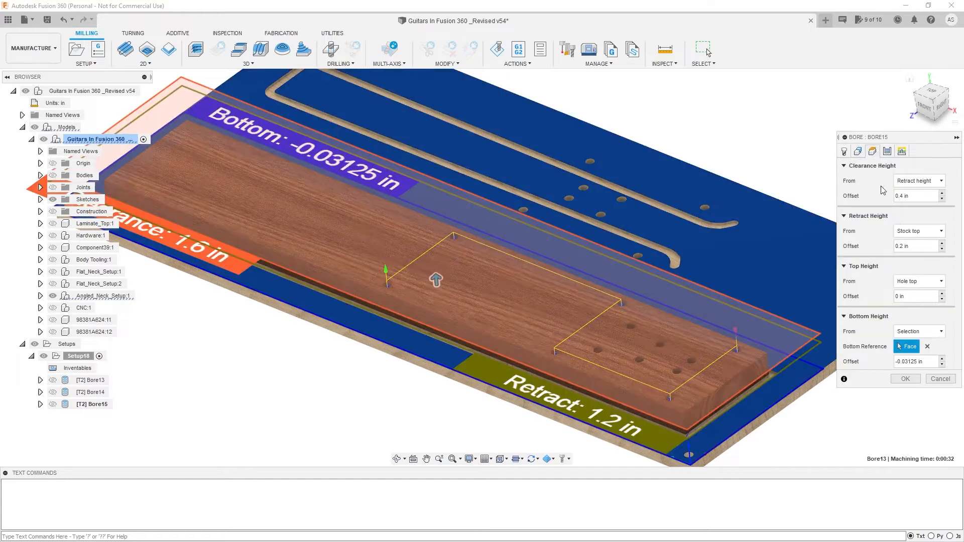
click(886, 151)
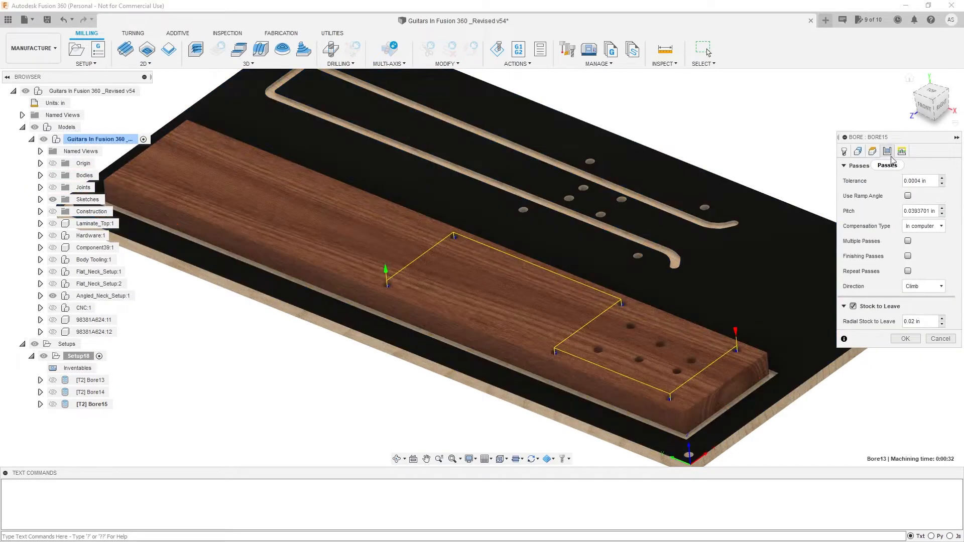
Try small positive and negative radial stock to leave values, such as -.005, in Bore15's passes
click(929, 320)
mouse_move(915, 320)
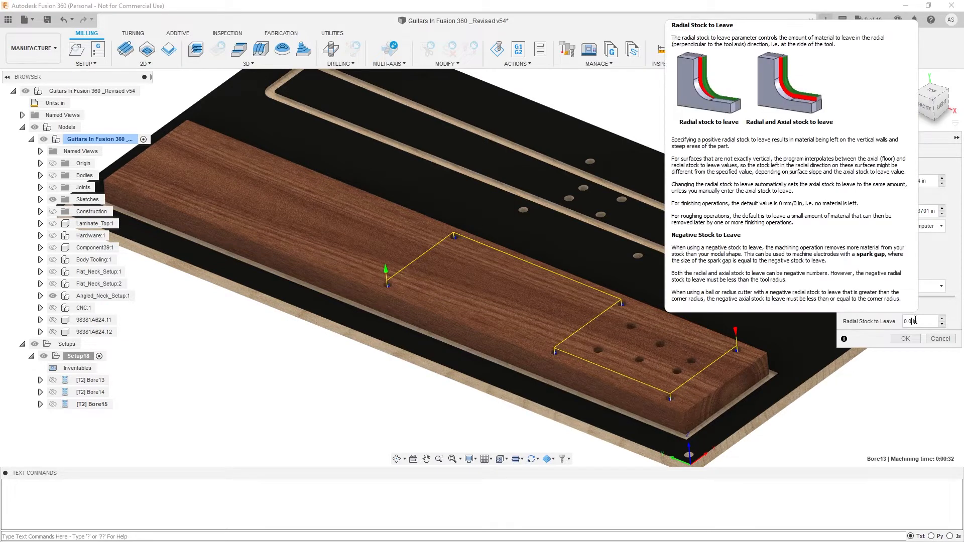
text(1)
text(0)
key(BackSpace)
key(BackSpace)
text(05)
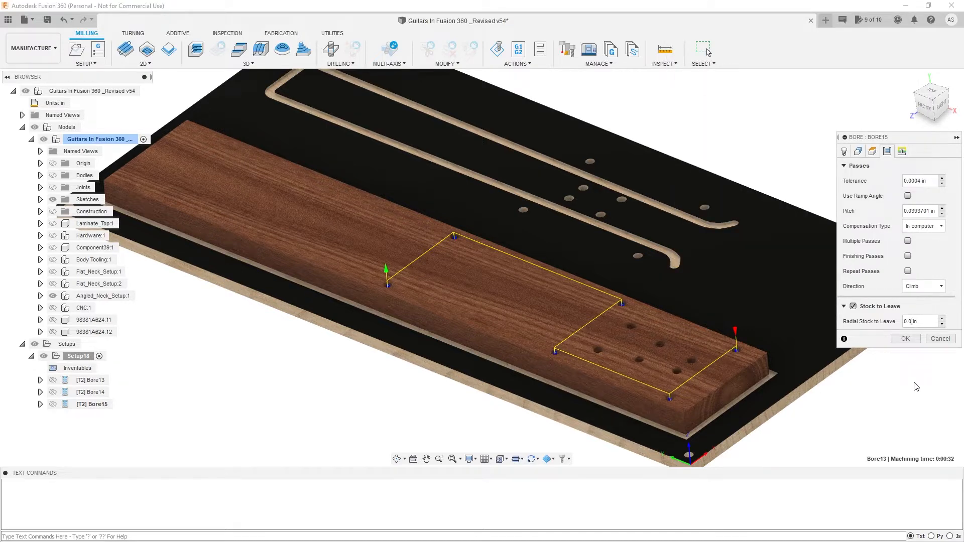
key(BackSpace)
key(BackSpace)
text(-.005)
Set Bore15's radial stock to leave to .0 and finish the operation
drag(929, 321, 902, 316)
text(.0)
click(905, 339)
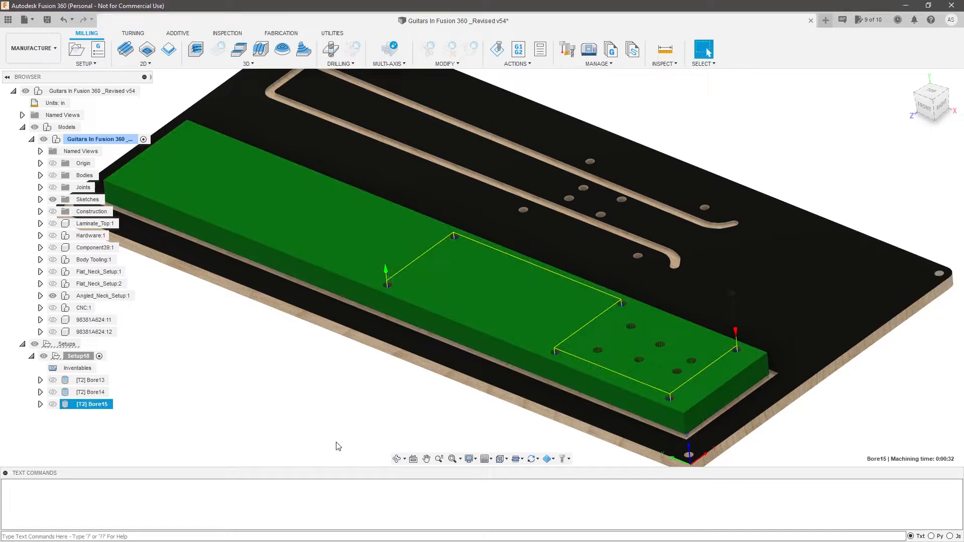
Rename Bore13 as Dowel_Pin_Roughing and Bore14 as Tuner_Hole_Roughing
click(94, 380)
click(94, 380)
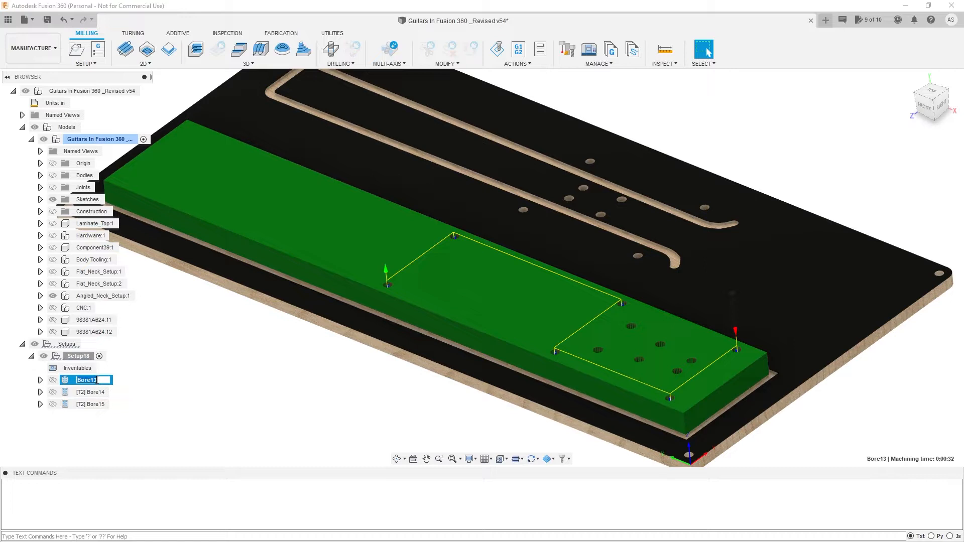
text(Dowel_Pin_Roughing)
key(Return)
click(95, 393)
text(Tuner_Hole_Roughing)
key(Return)
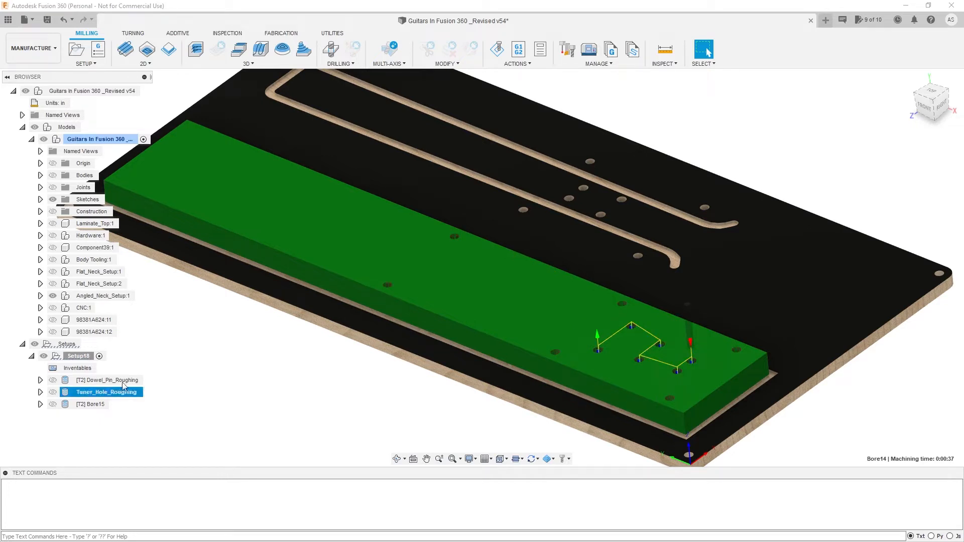
Rename the Bore15 operation as Dowel_Pin_Sizing
click(90, 404)
click(98, 404)
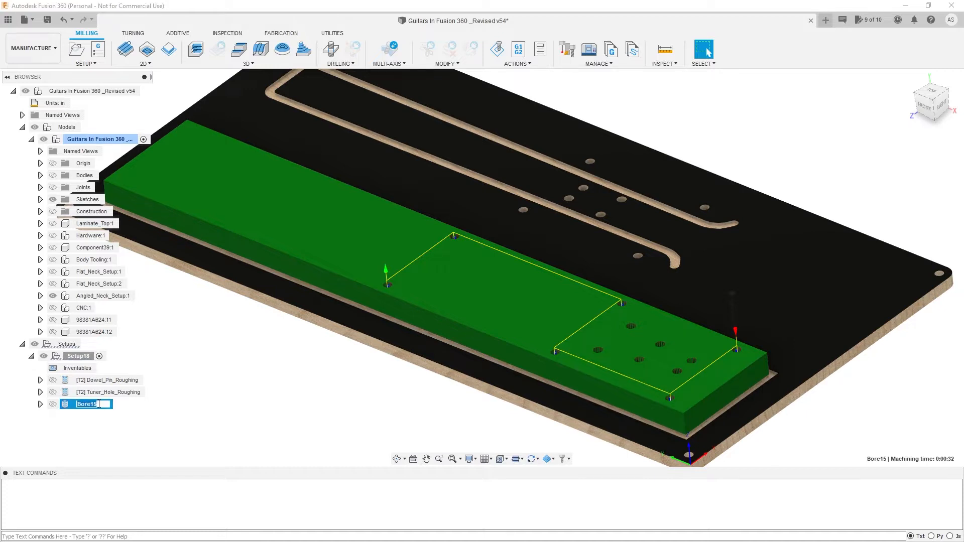
text(Dowel_Pin_Sizing)
click(201, 408)
Duplicate the Tuner_Hole_Roughing operation in Setup18
right_click(115, 395)
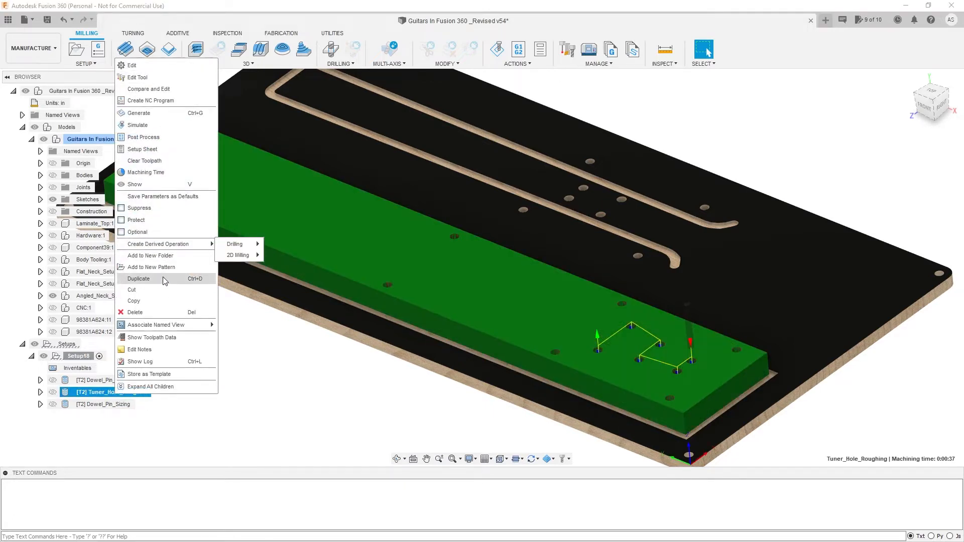
click(163, 280)
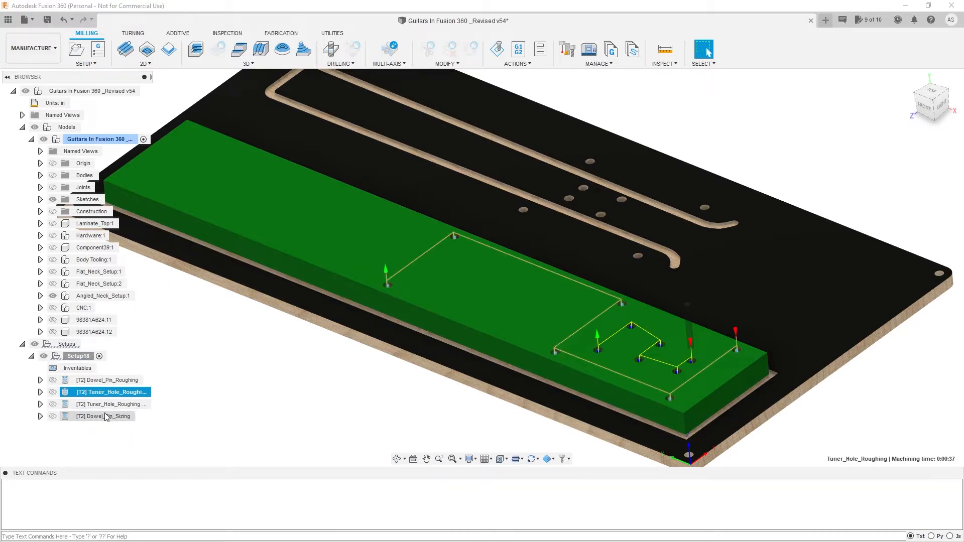
click(293, 406)
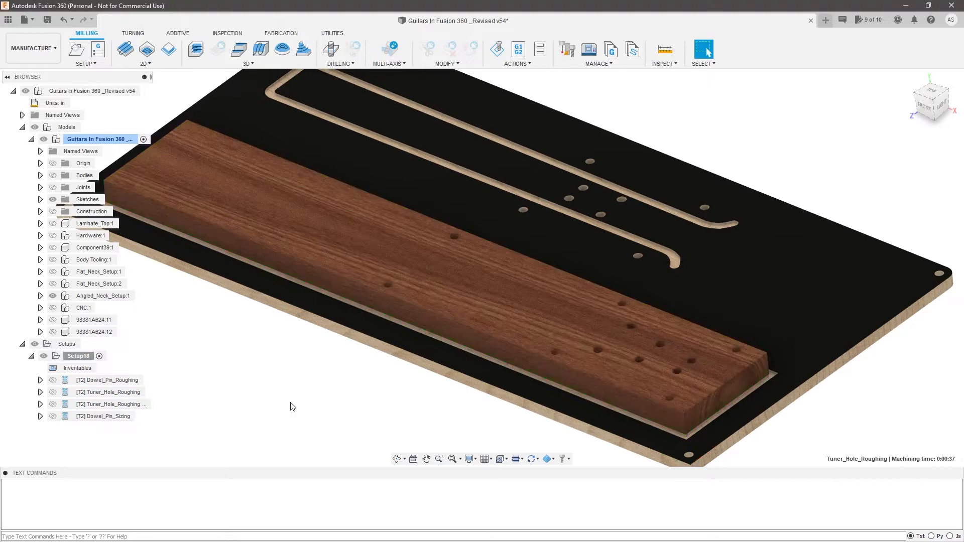
Create a 2D Contour operation with the #2 1/4" flat tool, selecting the neck stock's upper perimeter as the contour
key(F6)
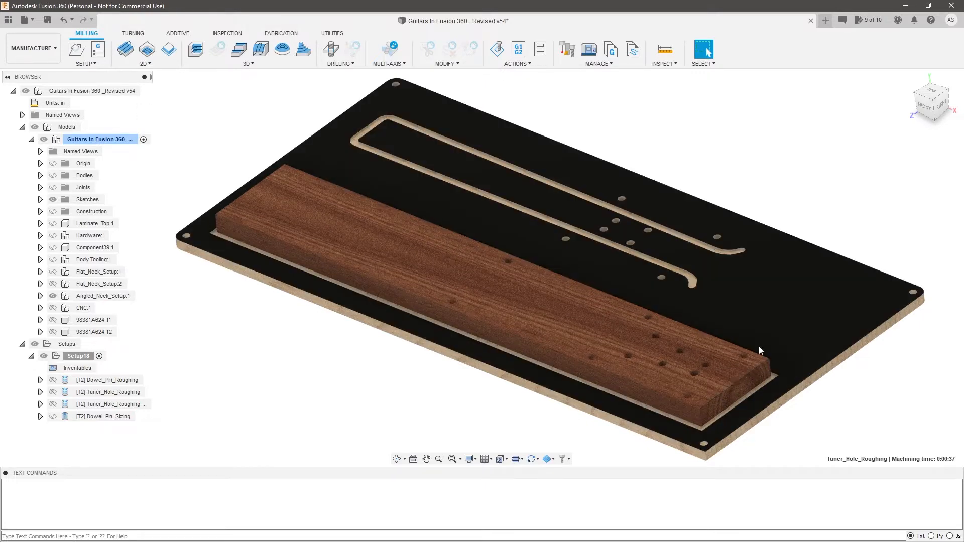
scroll(527, 332, down, 1)
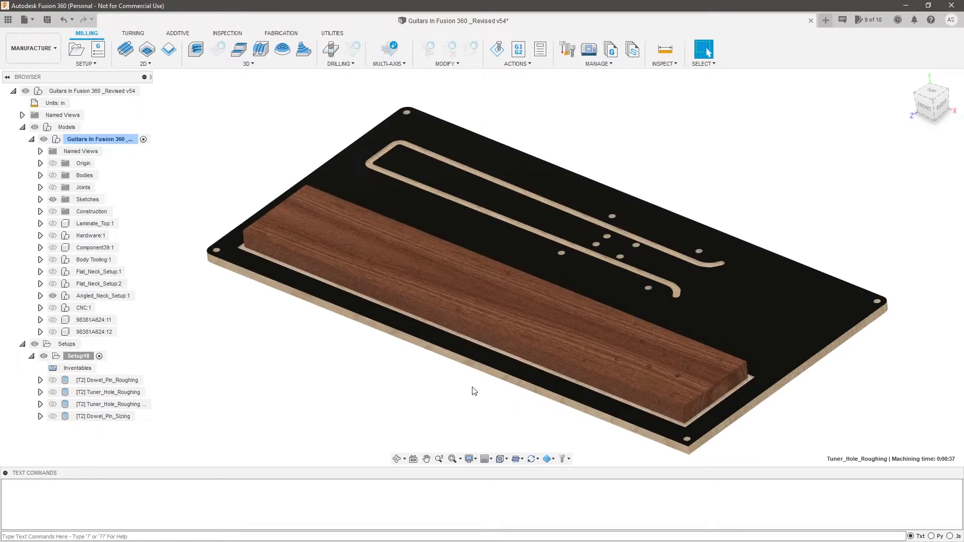
scroll(522, 360, up, 3)
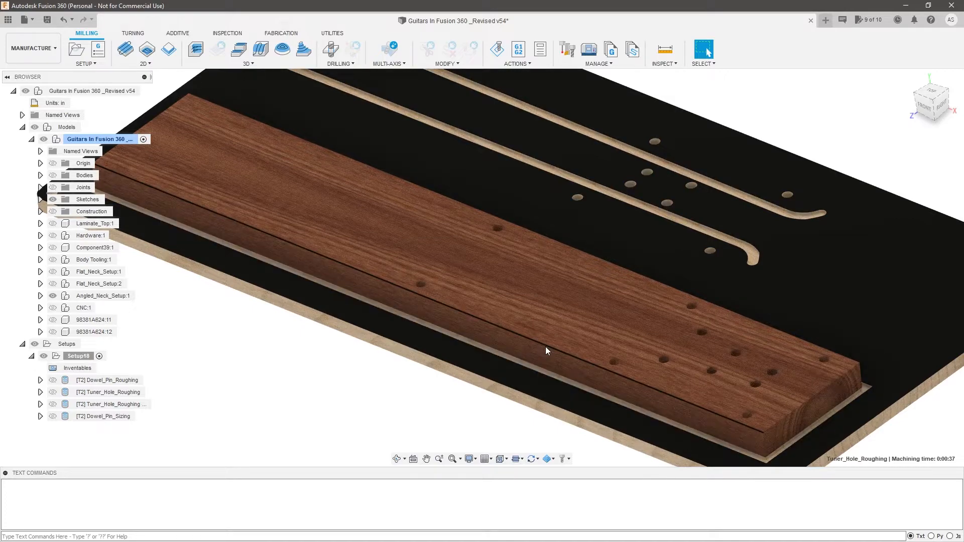
scroll(512, 334, down, 1)
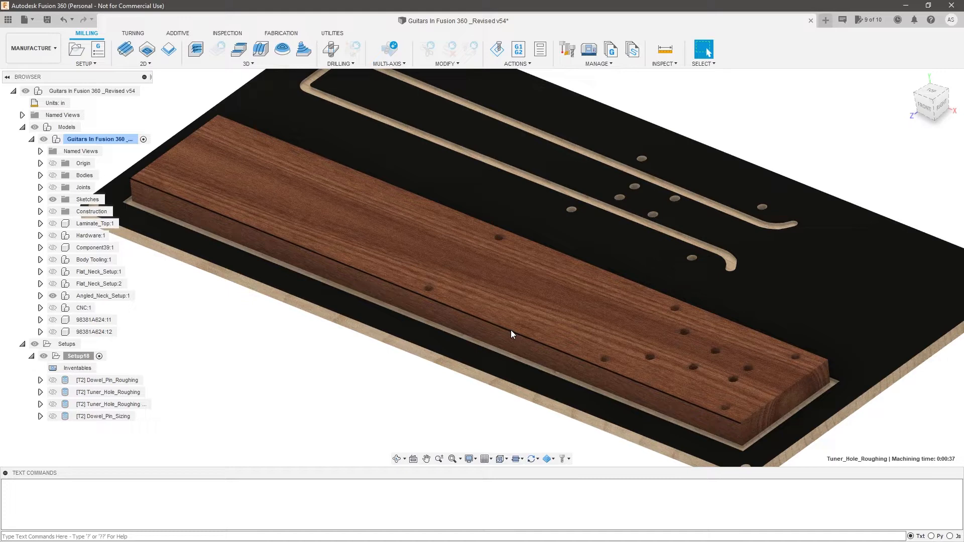
click(152, 64)
click(139, 109)
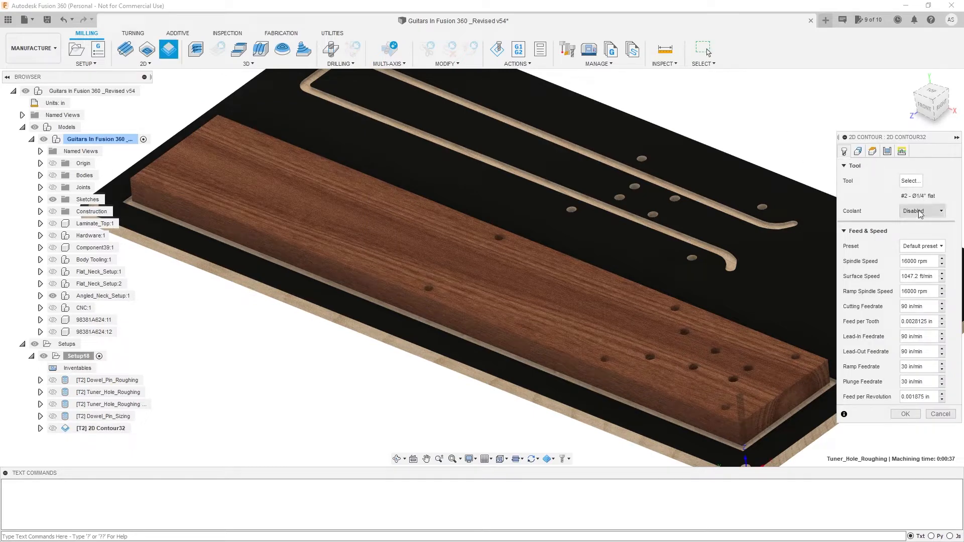
click(857, 151)
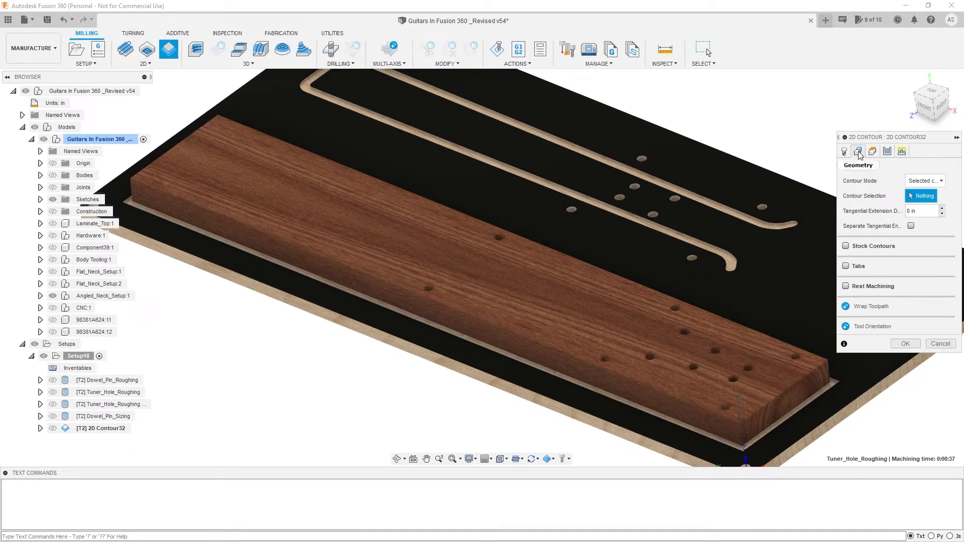
click(486, 326)
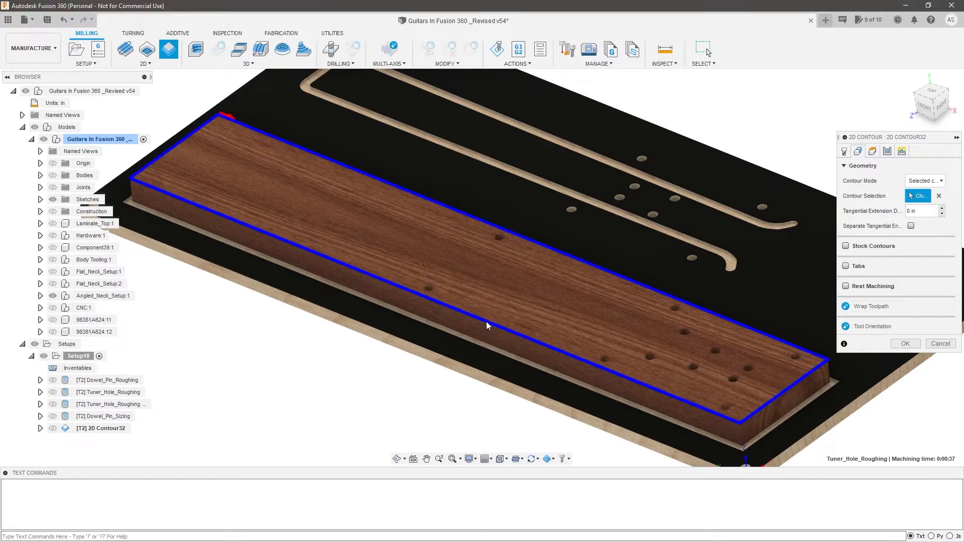
Set the contour's bottom height from a selection, using the black board's upper face as the reference
click(871, 152)
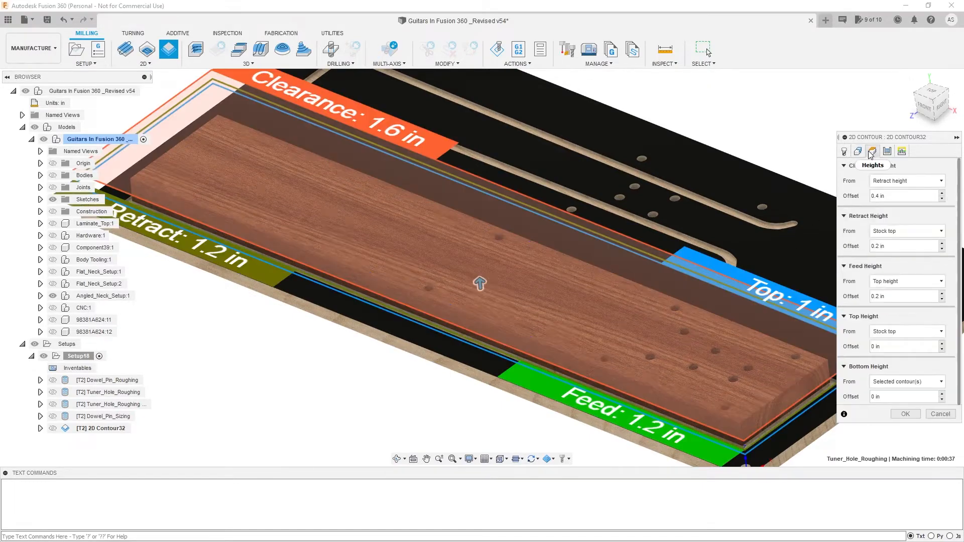
click(899, 382)
click(899, 495)
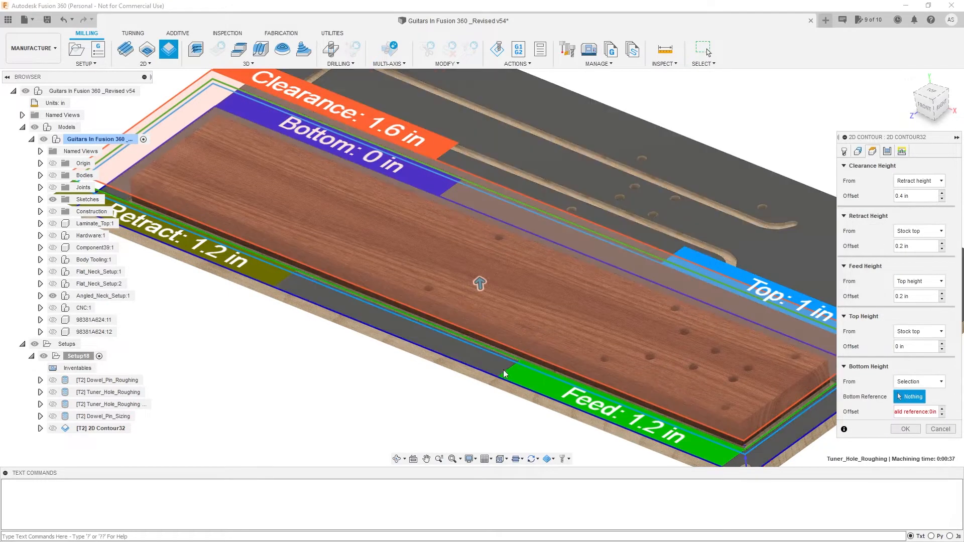
click(475, 411)
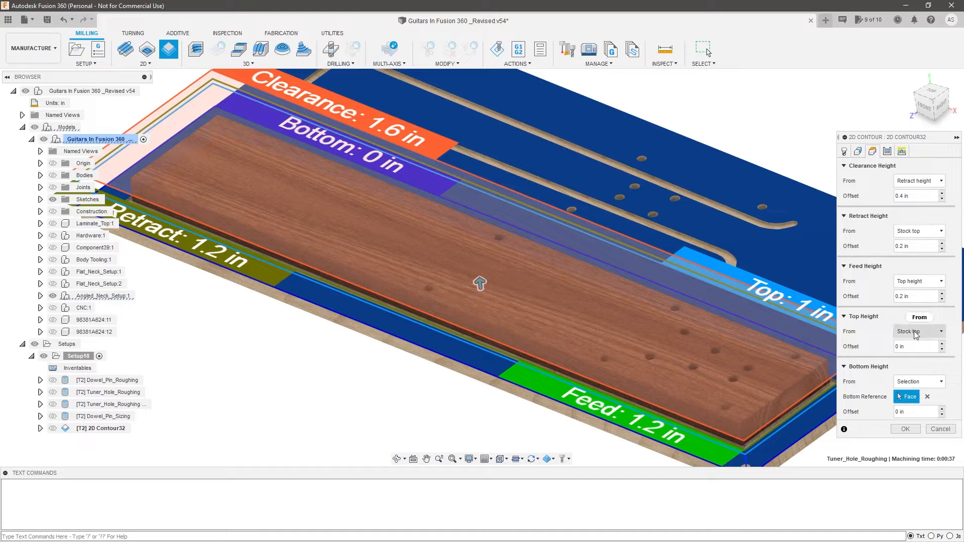
Enable multiple depths in the contour's passes with a maximum roughing stepdown of .0625 in
click(888, 153)
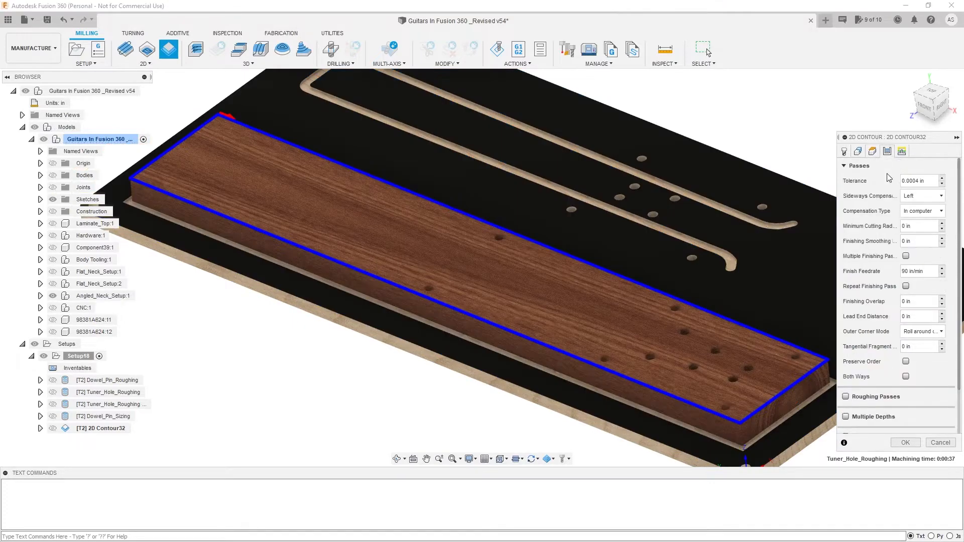
click(853, 417)
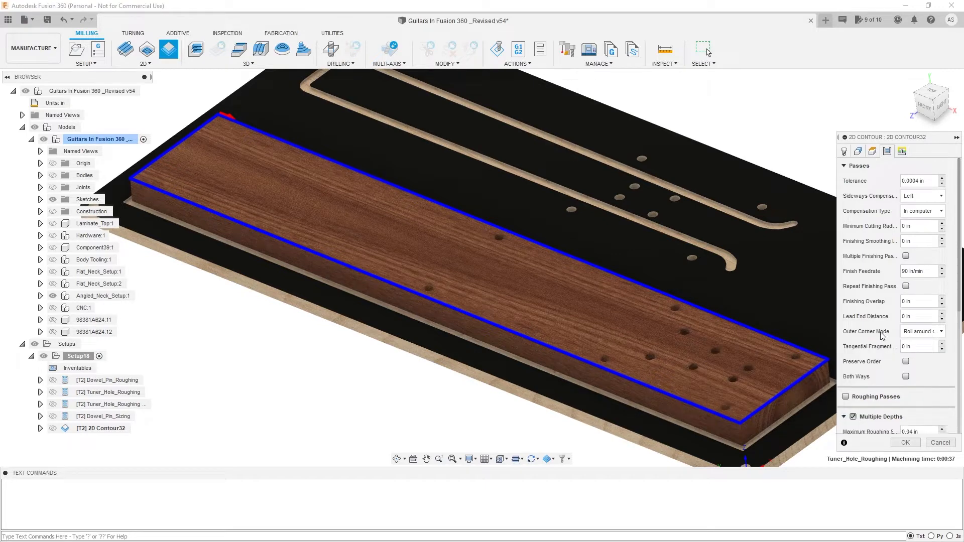
scroll(870, 353, down, 3)
click(918, 341)
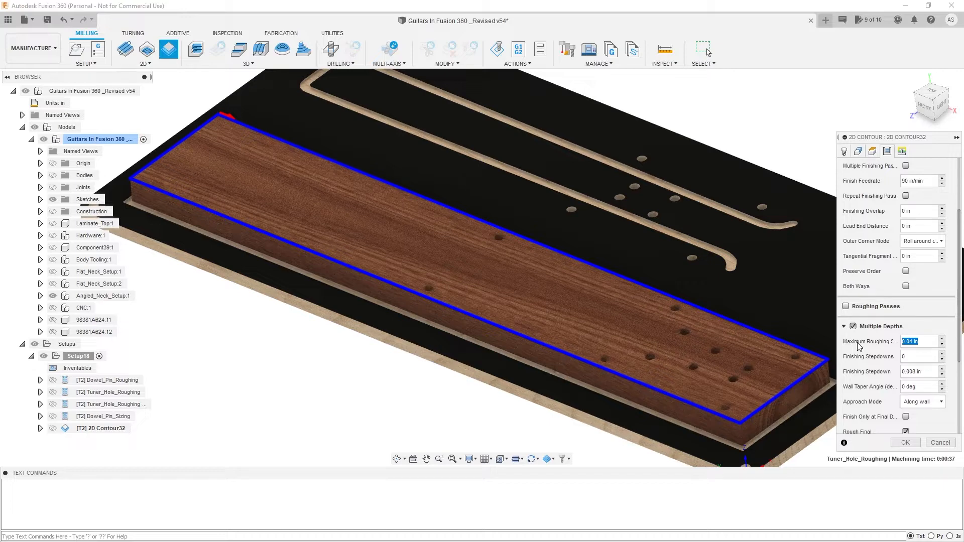
text(.0625)
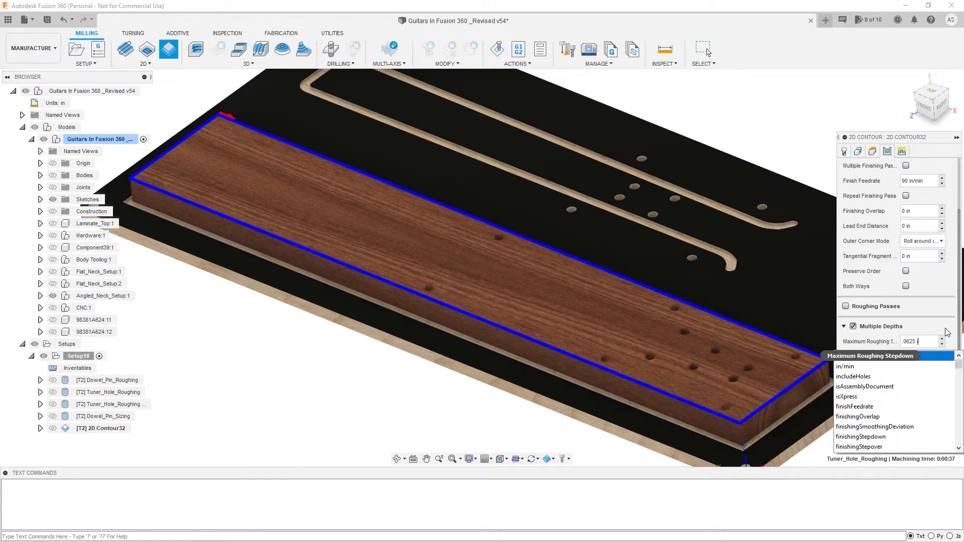
key(BackSpace)
Disable Rough Final for the contour's multiple depths and finish the operation
scroll(939, 329, up, 3)
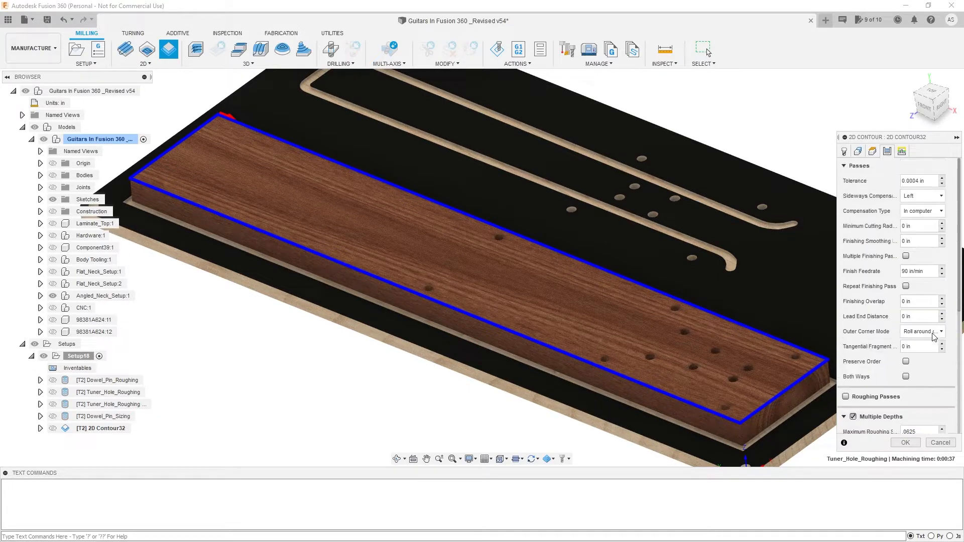
scroll(909, 374, down, 4)
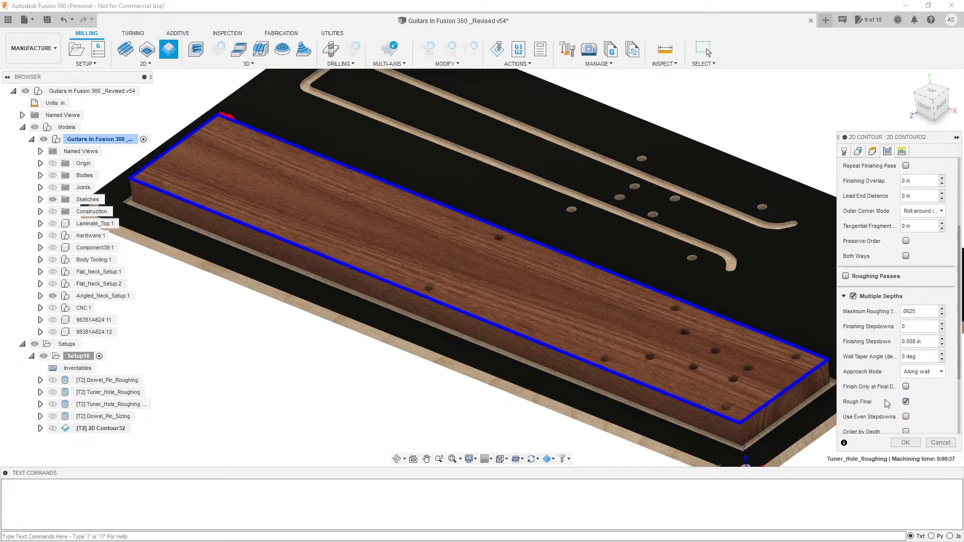
click(906, 402)
click(909, 443)
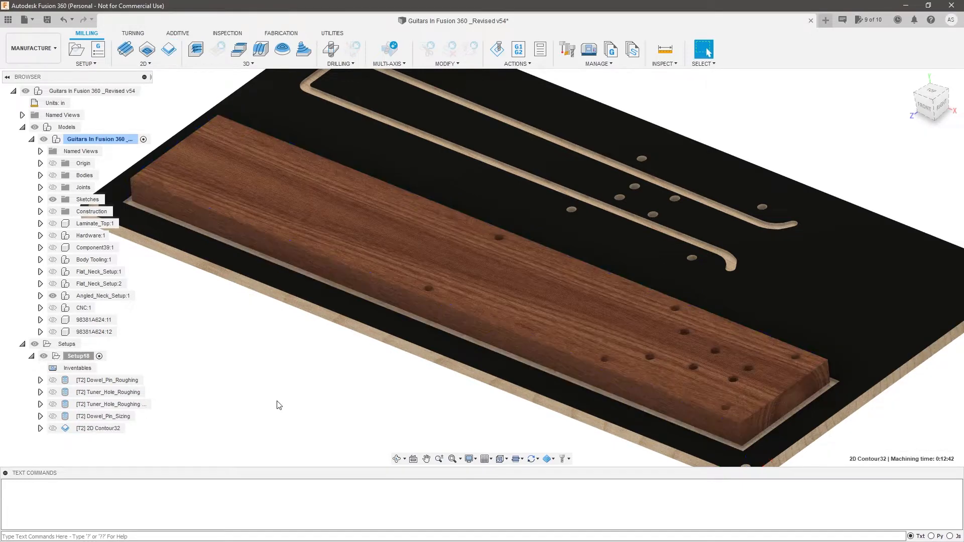
Simulate all of Setup18's toolpaths with Comparison stock colorization and examine the machining of the holes
right_click(83, 361)
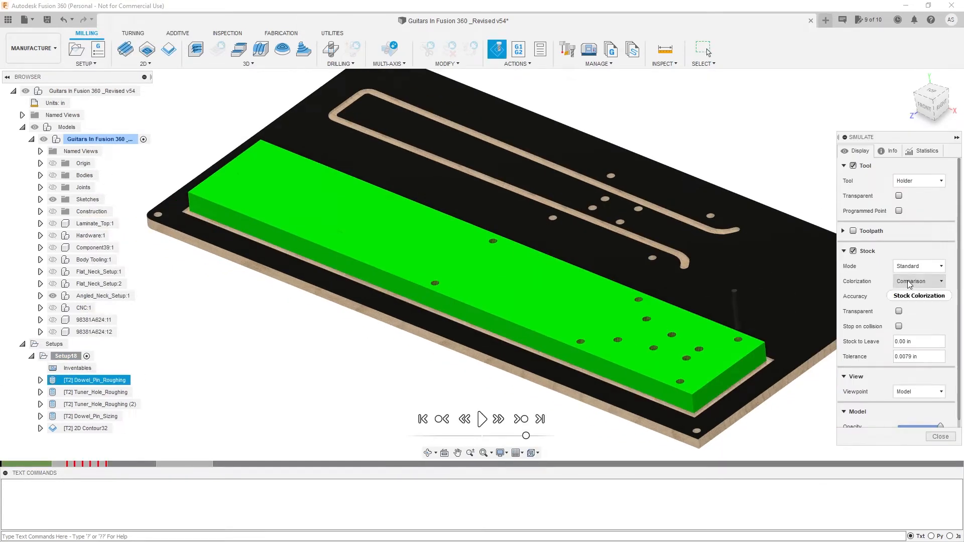
click(910, 281)
click(910, 281)
scroll(586, 329, up, 3)
mouse_move(601, 335)
shift+middle_down()
mouse_move(604, 350)
mouse_move(617, 326)
mouse_move(589, 337)
mouse_move(604, 334)
shift+middle_up()
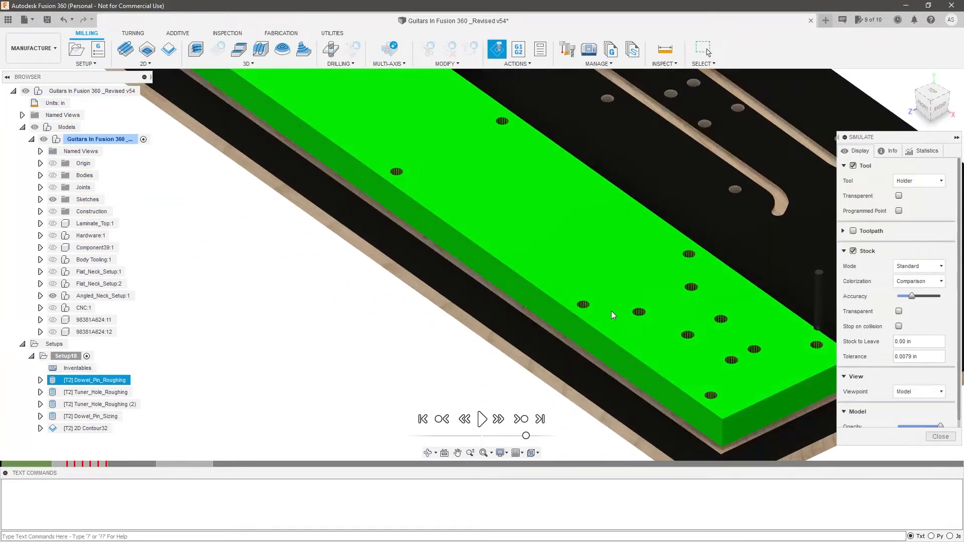
scroll(637, 303, up, 2)
mouse_move(630, 287)
shift+middle_down()
mouse_move(622, 284)
mouse_move(644, 284)
mouse_move(589, 294)
mouse_move(632, 297)
shift+middle_up()
click(482, 419)
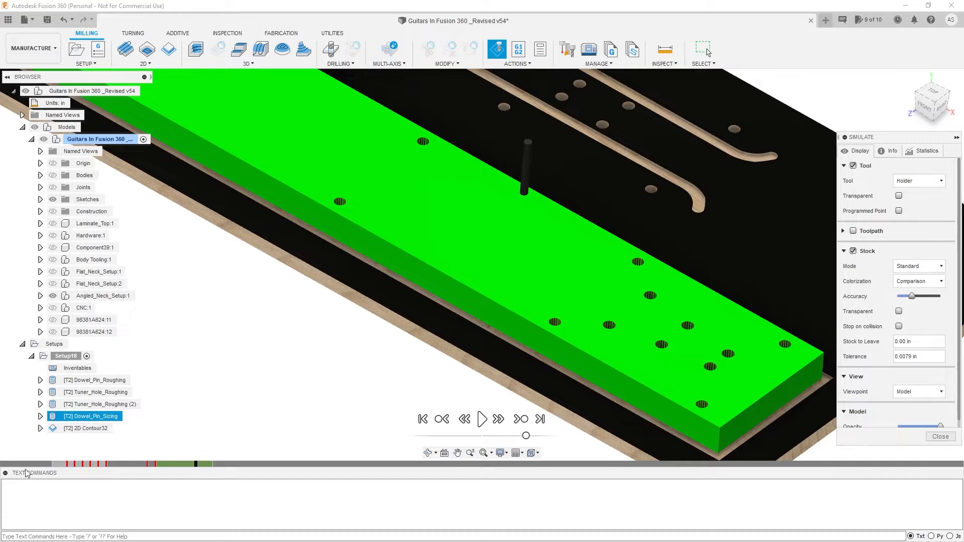
Replay the toolpath simulation from its start at a slower speed and examine the dowel pin hole roughing
click(8, 464)
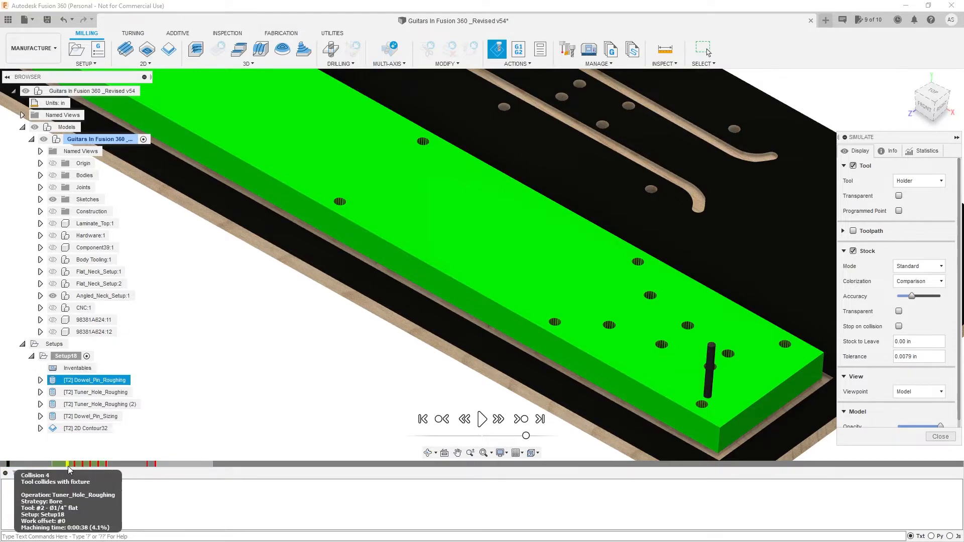
shift+middle_drag(301, 373, 492, 382)
scroll(632, 390, up, 2)
mouse_move(627, 389)
shift+middle_down()
mouse_move(636, 370)
mouse_move(638, 386)
shift+middle_up()
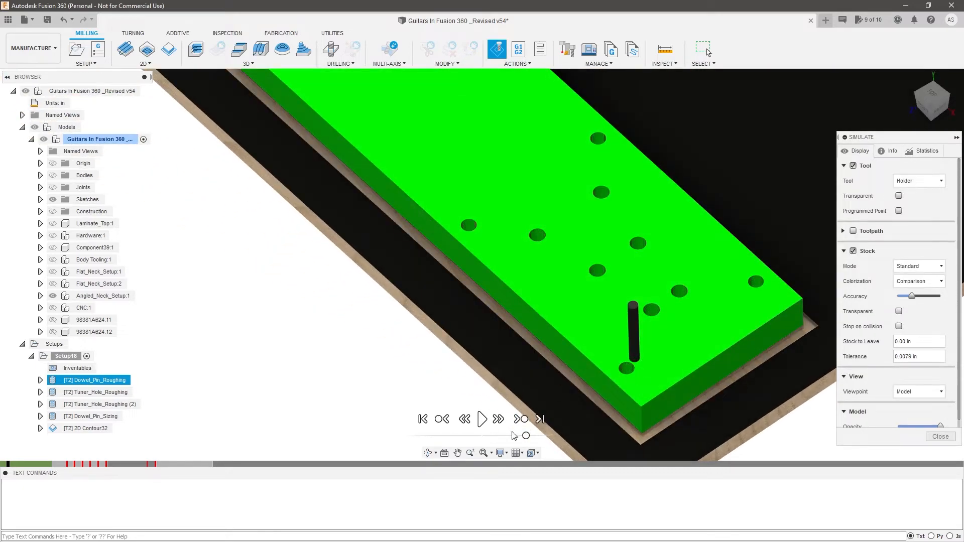
mouse_move(525, 436)
mouse_down()
mouse_move(491, 436)
mouse_move(509, 437)
mouse_up()
click(482, 420)
scroll(573, 319, down, 2)
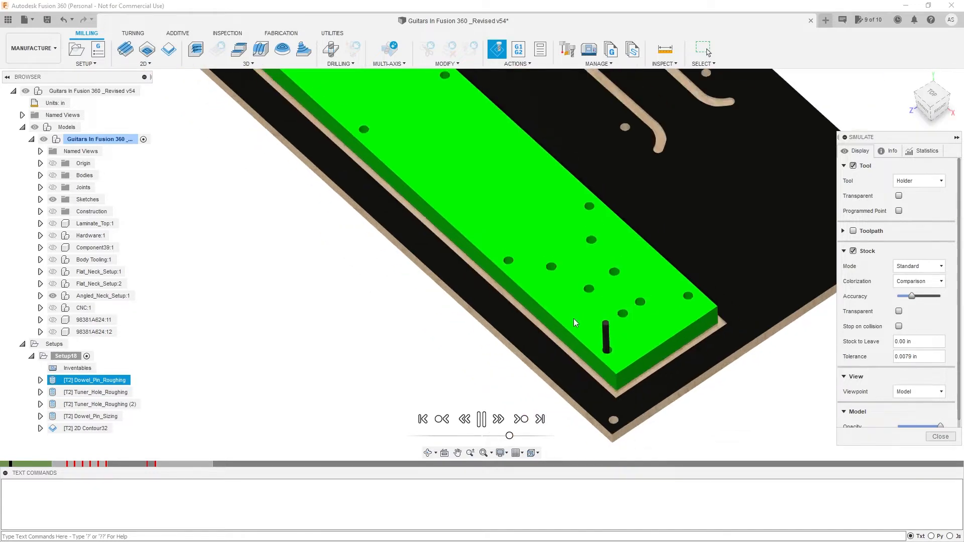
scroll(668, 312, down, 3)
scroll(668, 354, up, 3)
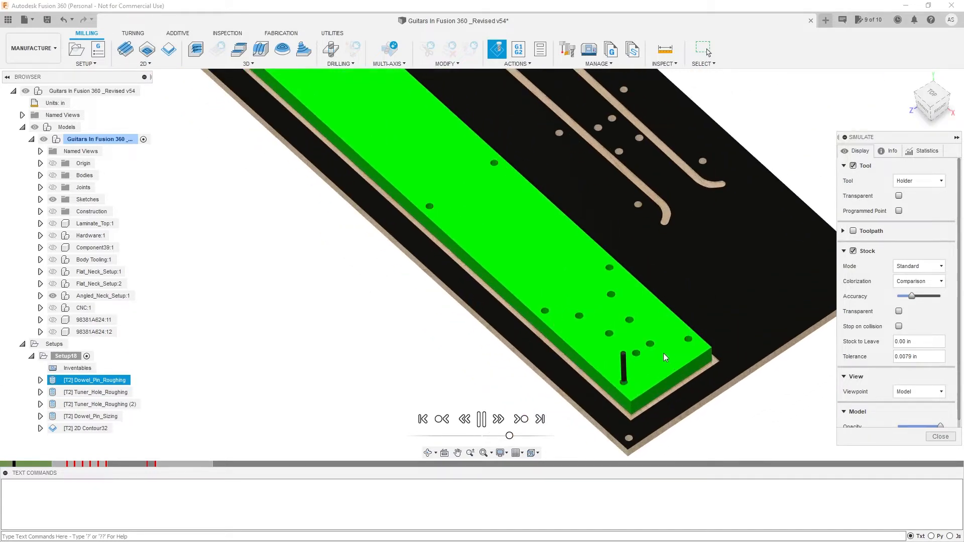
Speed up the simulation through the remaining holes and 2D contour, inspect the machined stock, and close the simulation
drag(509, 436, 519, 435)
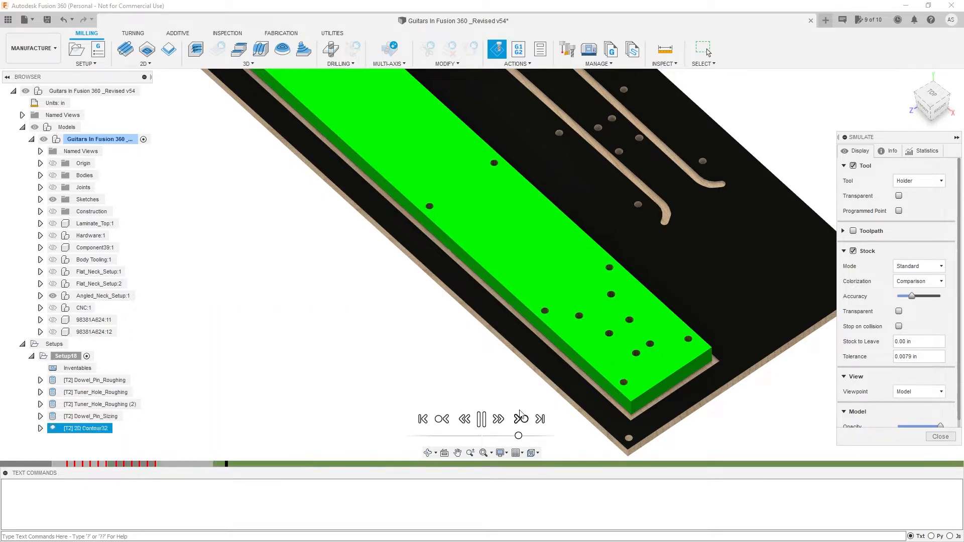
scroll(523, 292, down, 3)
shift+middle_drag(576, 324, 573, 221)
scroll(574, 225, up, 3)
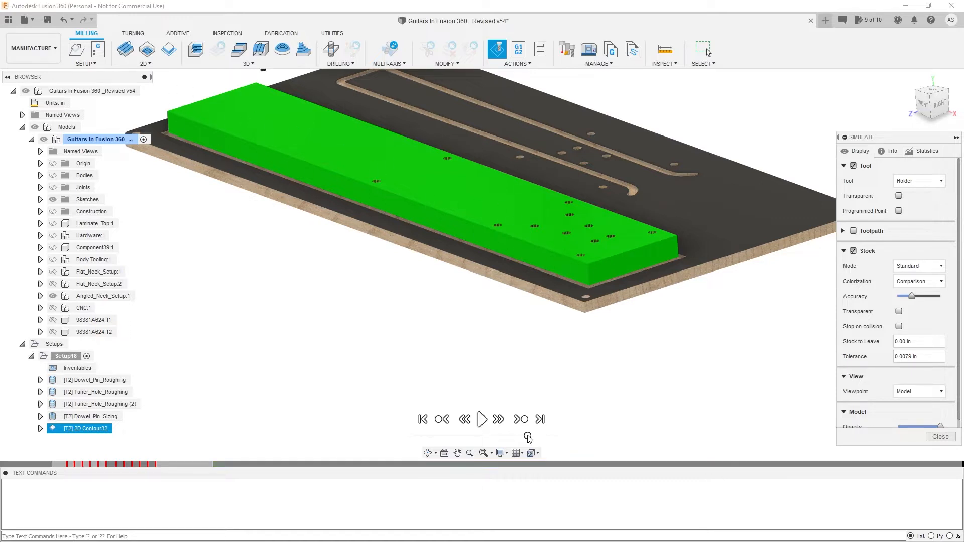
click(925, 436)
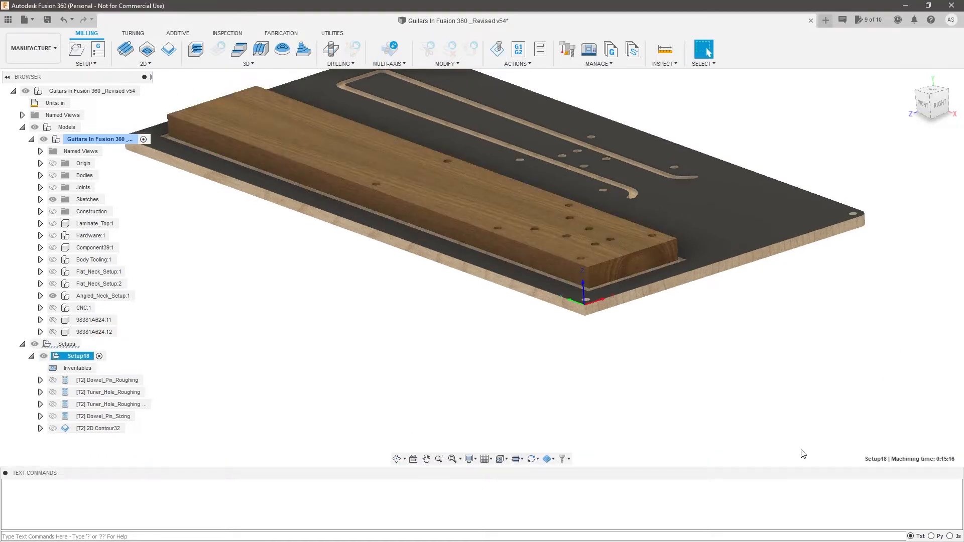
Collapse Setup18 and rename it as Stock_prep
click(31, 356)
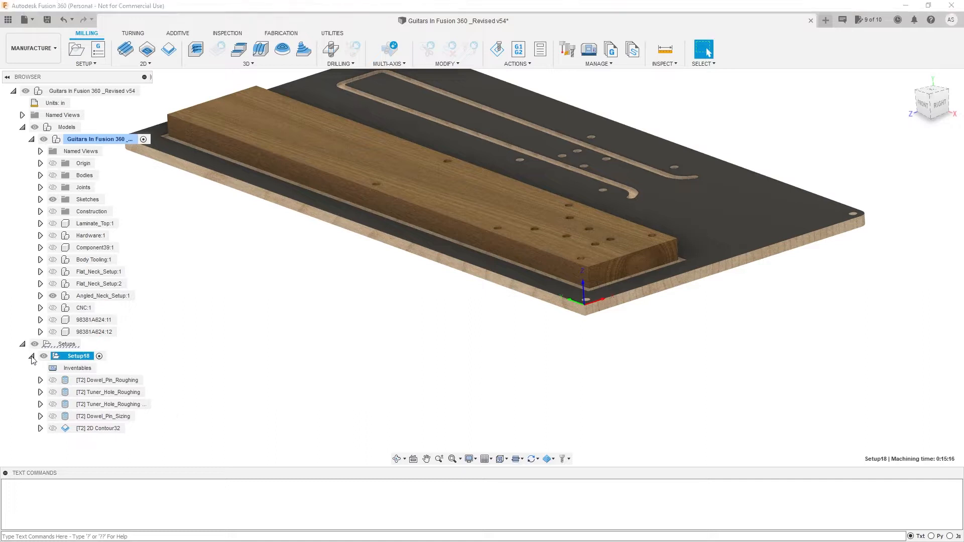
click(80, 356)
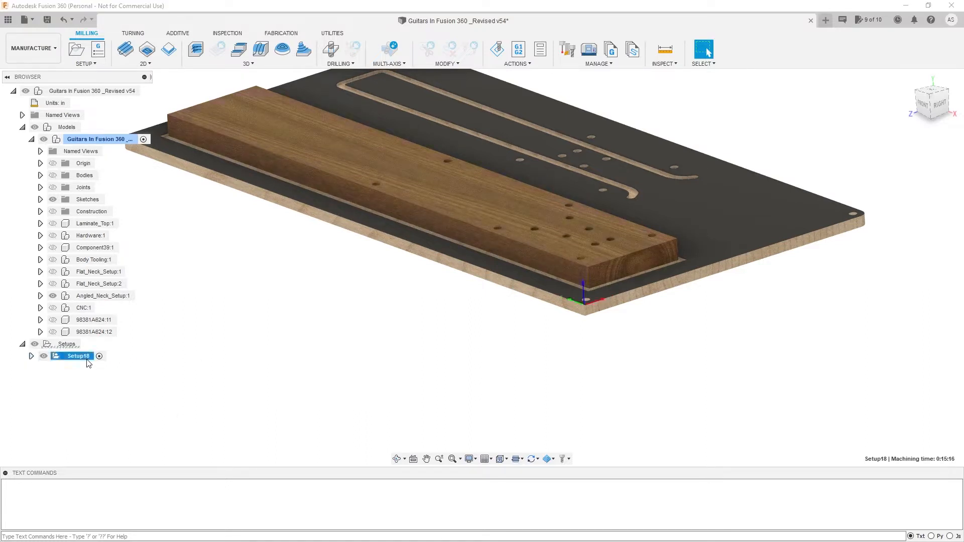
text(Stock_prep)
key(Return)
Create a new milling setup, hide the 1: Pre-Split component and show 2: Scarf Surfacing
click(86, 63)
click(87, 76)
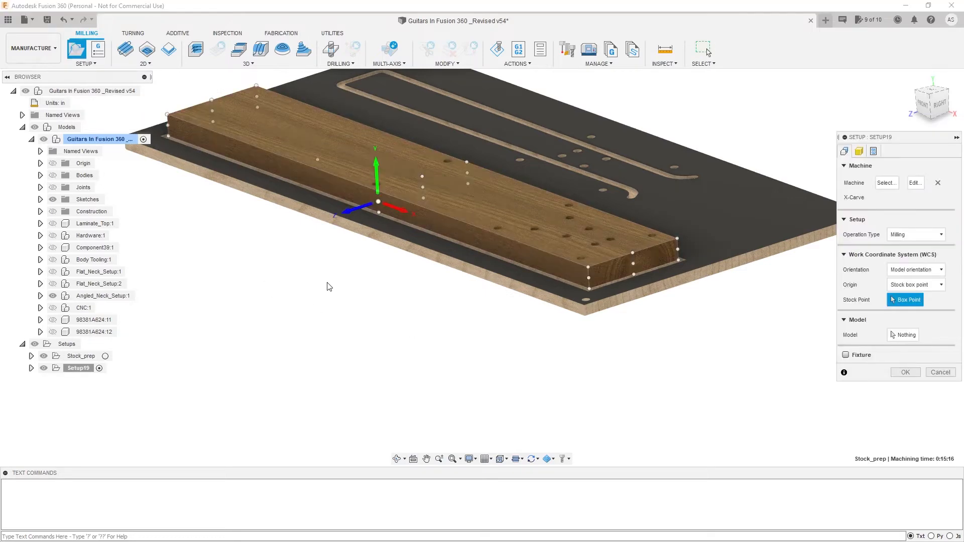
scroll(352, 297, down, 3)
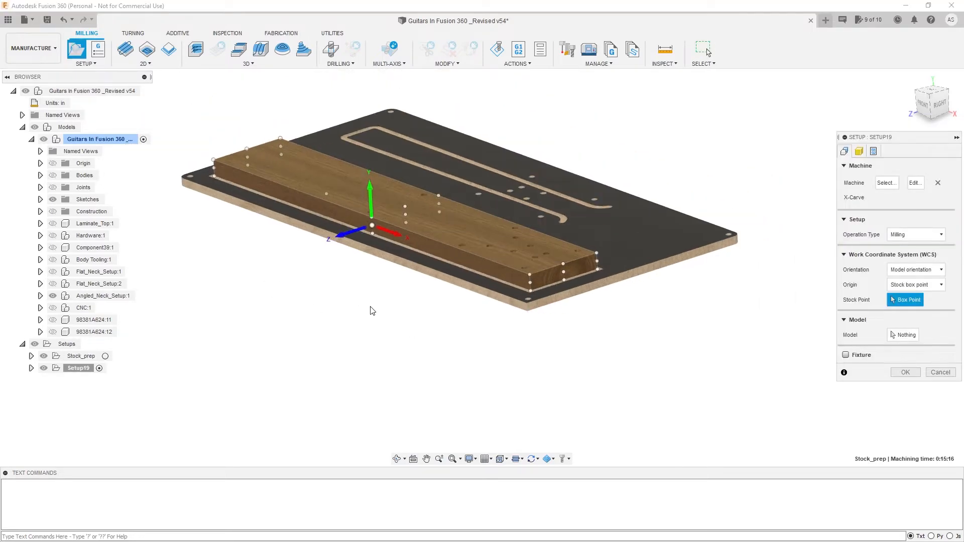
click(40, 296)
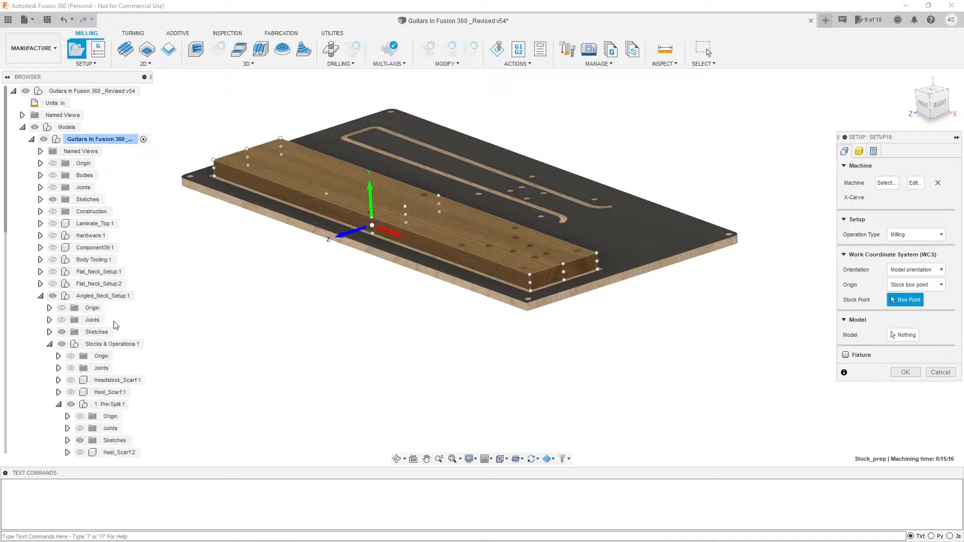
scroll(89, 331, down, 3)
click(59, 297)
click(70, 307)
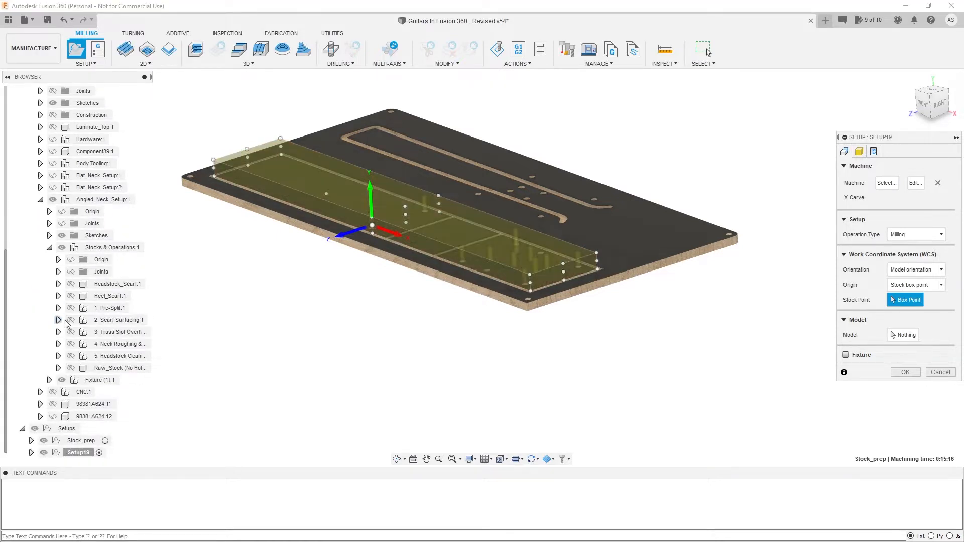
click(71, 320)
scroll(303, 227, up, 3)
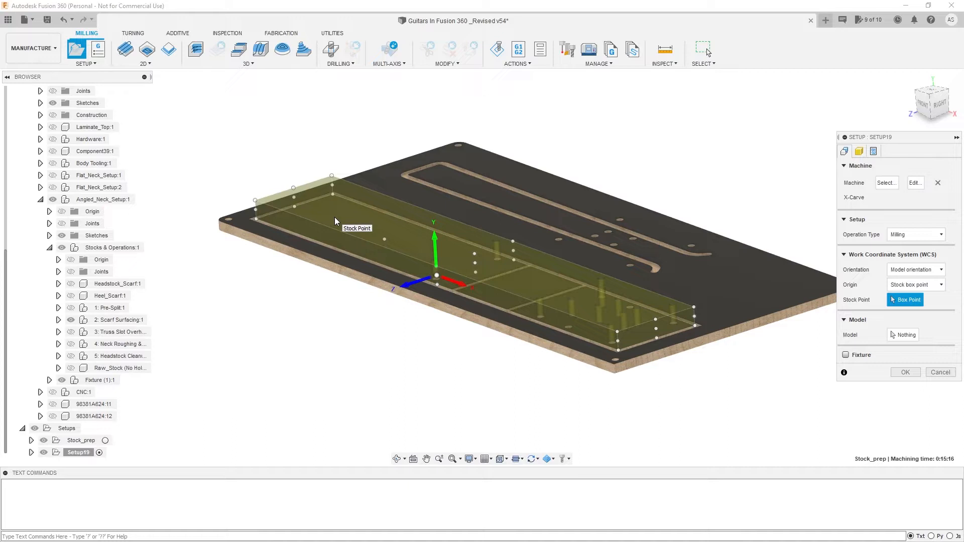
Show the headstock scarf body inside 2: Scarf Surfacing and select it as the setup's model
click(58, 321)
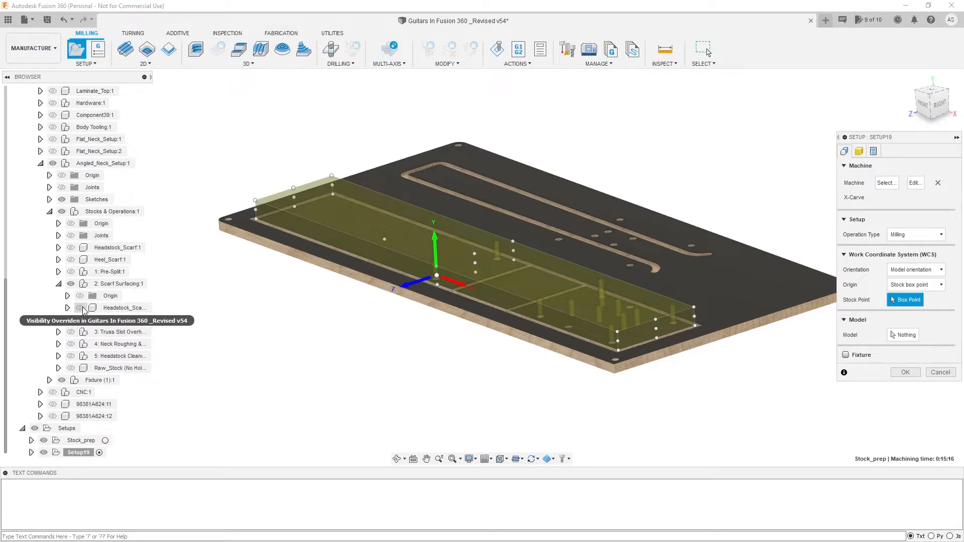
click(80, 308)
scroll(587, 305, up, 3)
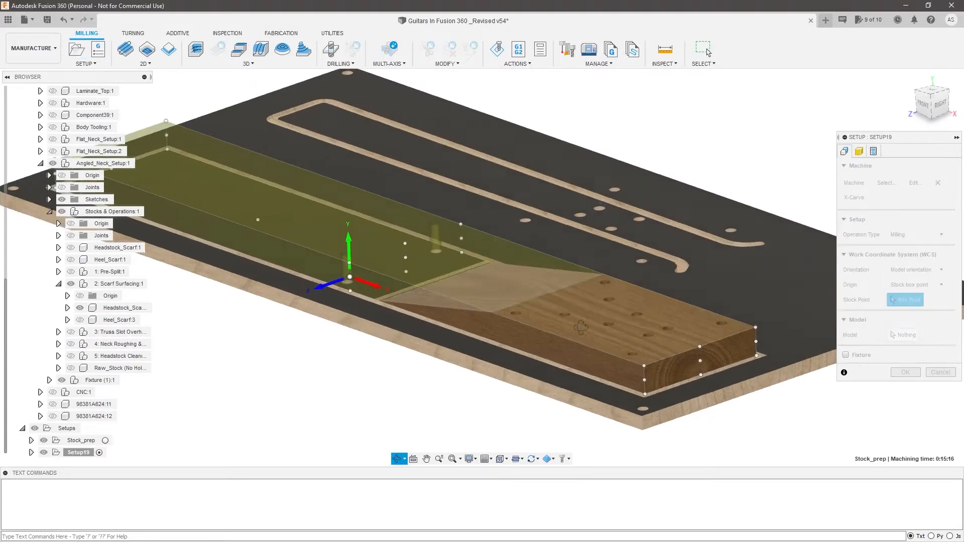
scroll(577, 334, down, 5)
scroll(736, 334, up, 5)
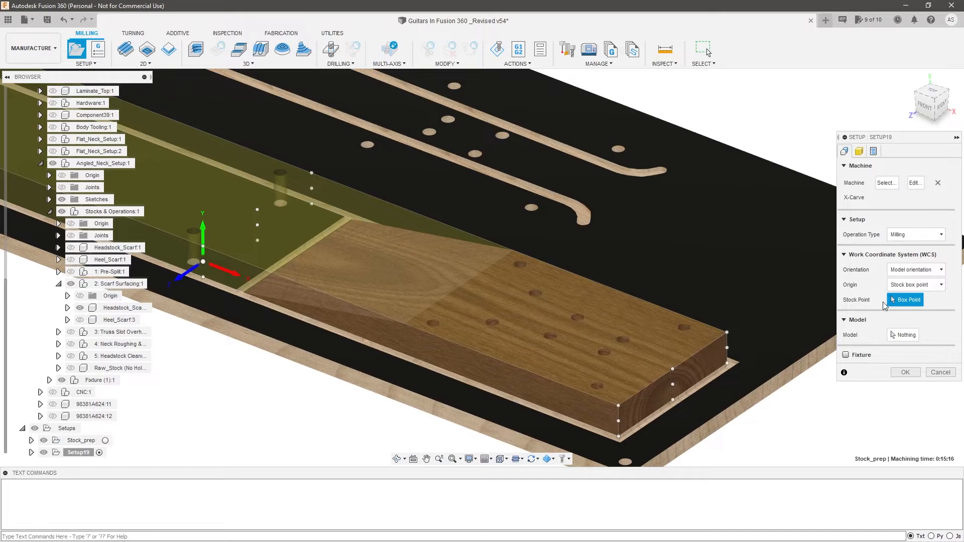
click(904, 335)
click(660, 322)
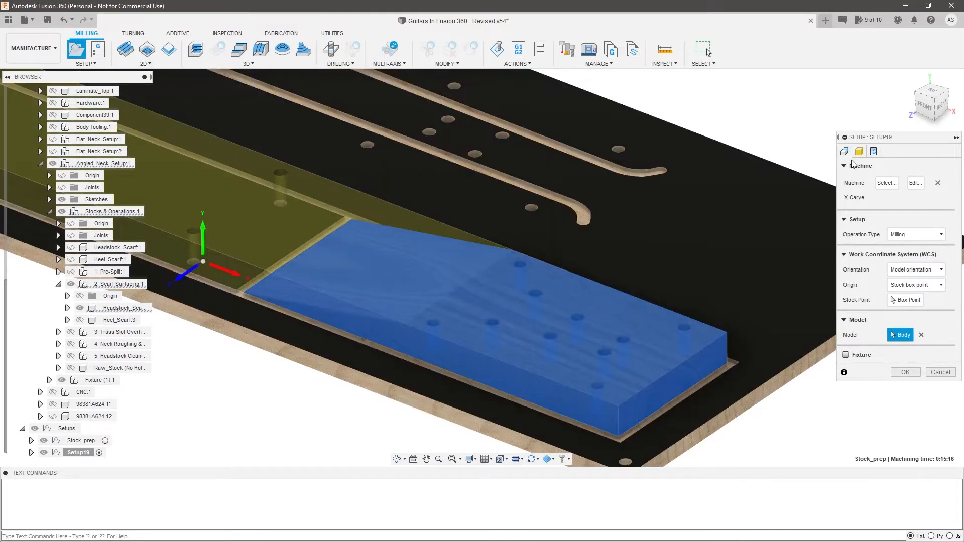
Set the setup's stock mode to From solid, using the headstock scarf body as the stock
click(859, 151)
click(921, 180)
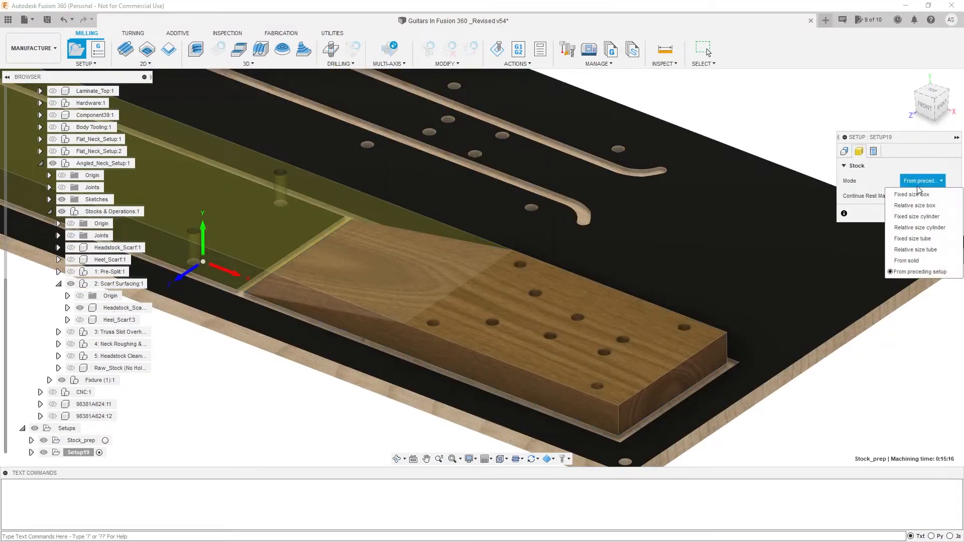
click(915, 260)
click(602, 296)
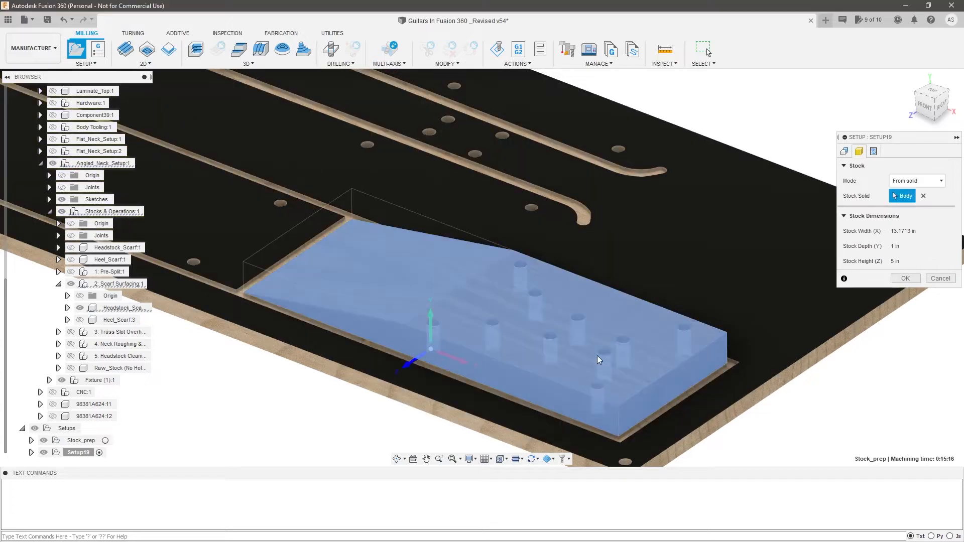
Enable the black board as the setup's fixture and place the WCS origin at its upper corner near the headstock end
click(844, 151)
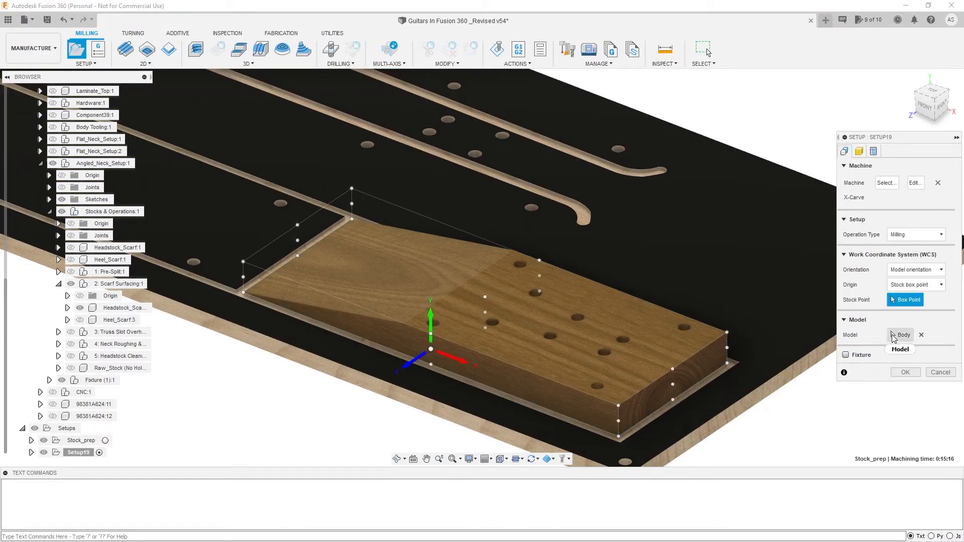
click(846, 355)
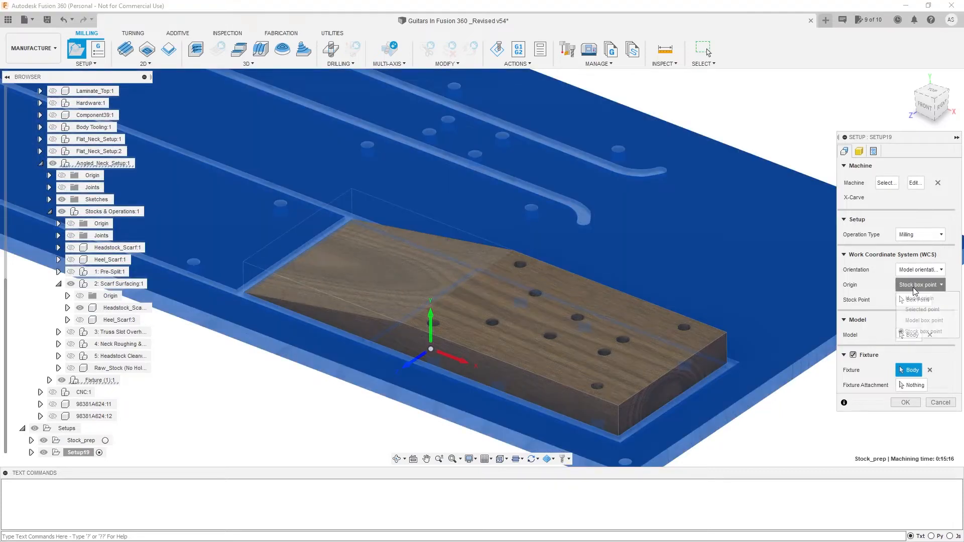
click(914, 286)
click(923, 309)
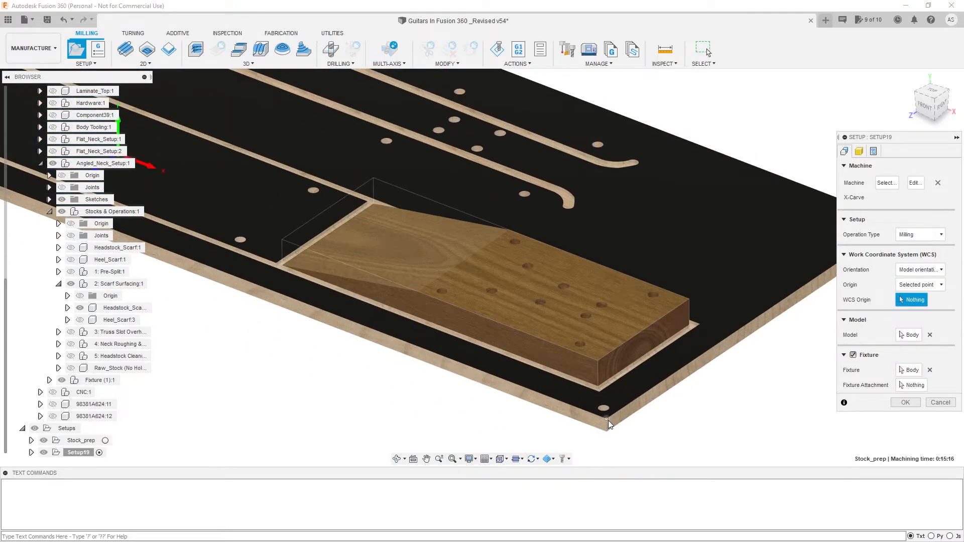
click(606, 420)
Orient the WCS by X and Y axes along the board's short and long edges, flip the X axis, and finish the setup
click(921, 269)
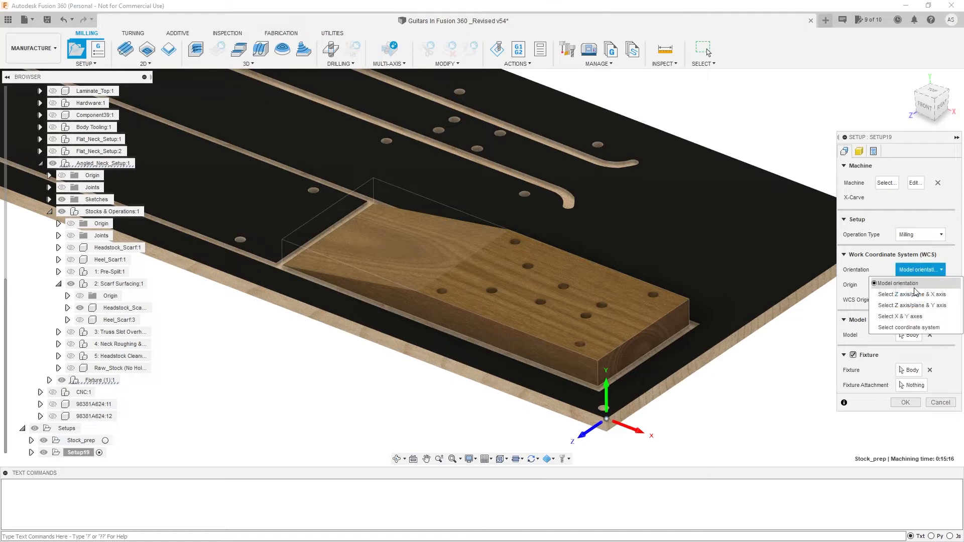
click(913, 316)
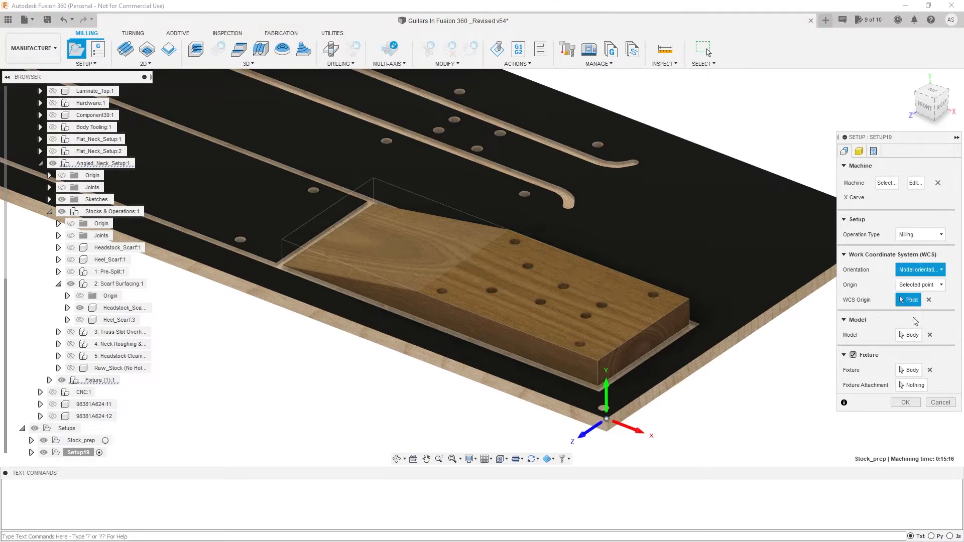
click(636, 399)
click(554, 399)
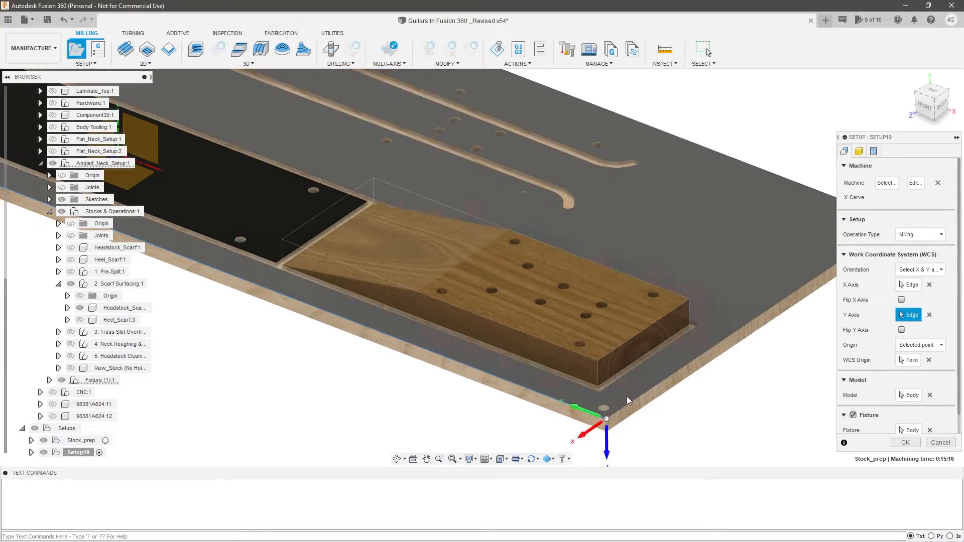
click(901, 300)
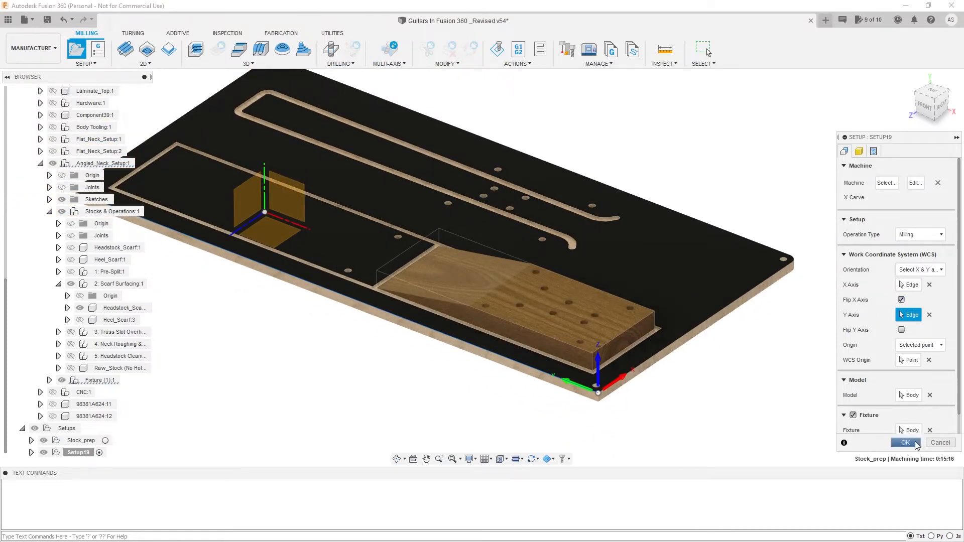
click(906, 442)
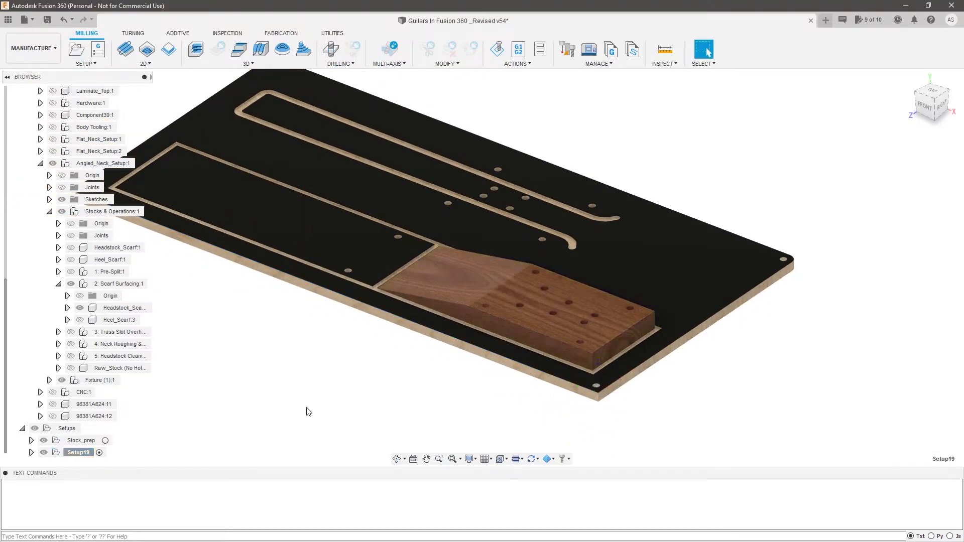
Start a 3D Scallop operation for the sloped scarf surface of the headstock piece
scroll(161, 426, up, 3)
scroll(316, 395, down, 4)
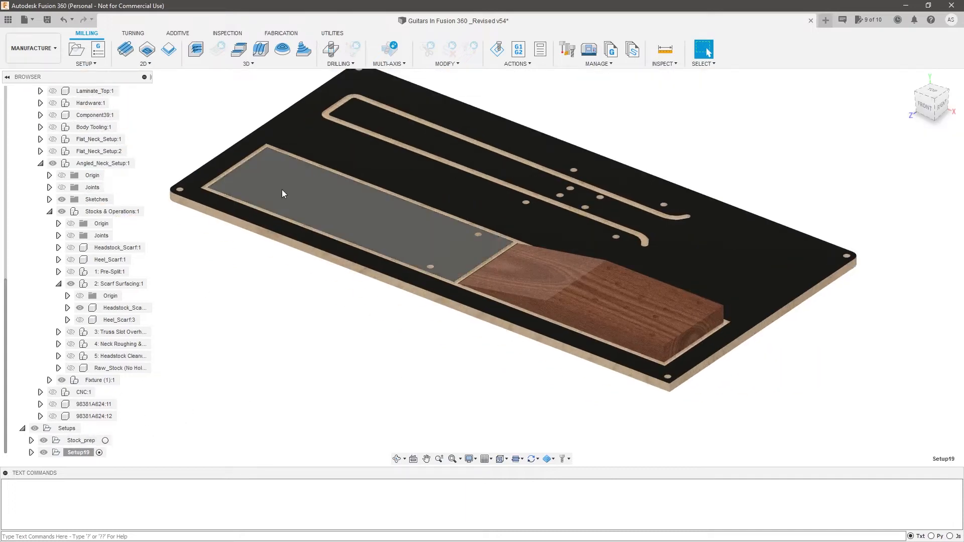
click(249, 64)
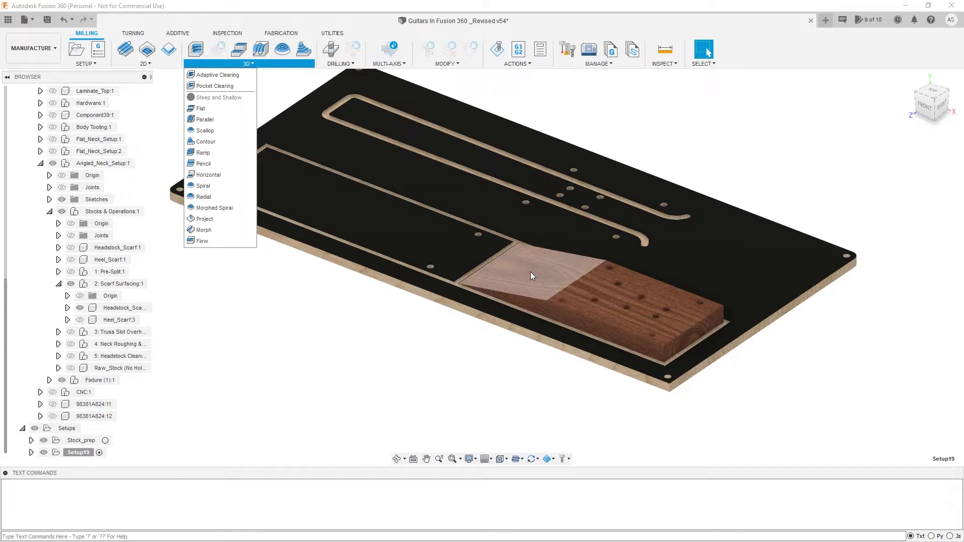
click(211, 130)
scroll(581, 265, up, 3)
shift+middle_drag(526, 277, 541, 290)
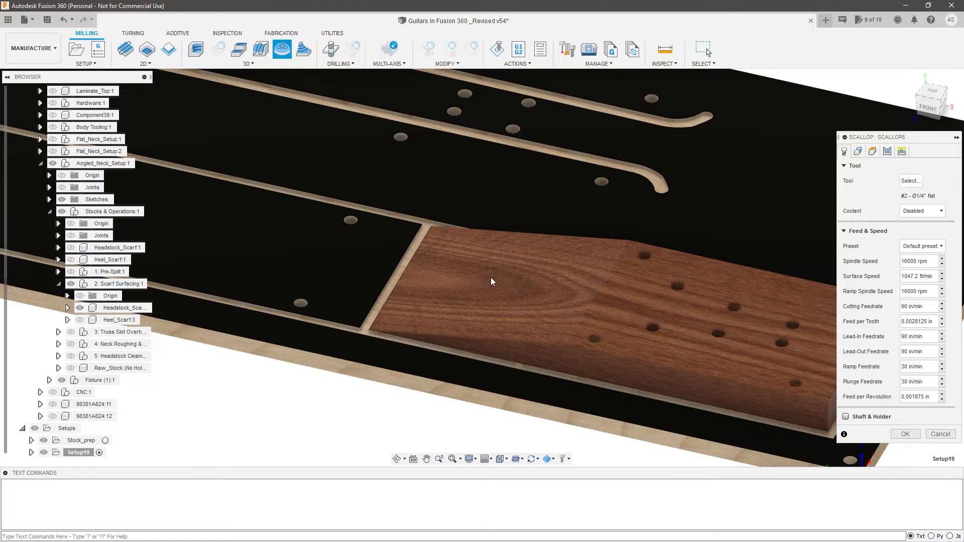
Examine the scarf's thin end and sloped surface from several angles and open the Scallop's geometry settings
scroll(322, 324, up, 5)
shift+middle_drag(351, 336, 384, 318)
scroll(303, 336, down, 3)
scroll(303, 336, down, 4)
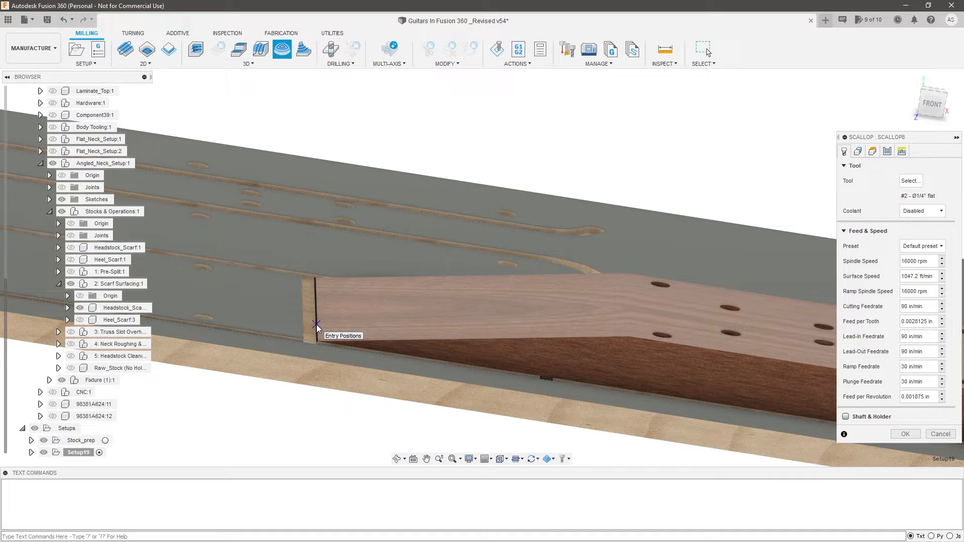
scroll(356, 284, down, 3)
shift+middle_drag(355, 285, 457, 212)
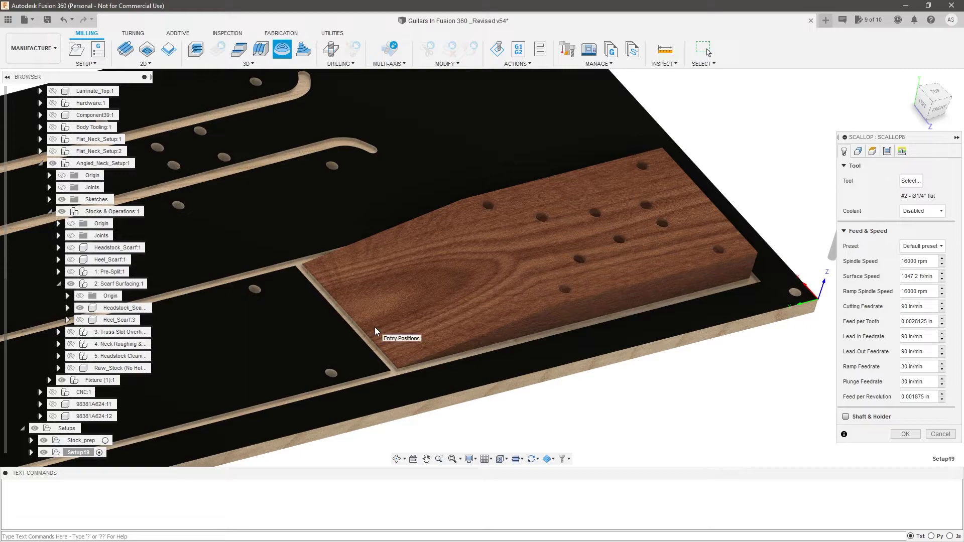
shift+middle_drag(373, 288, 442, 266)
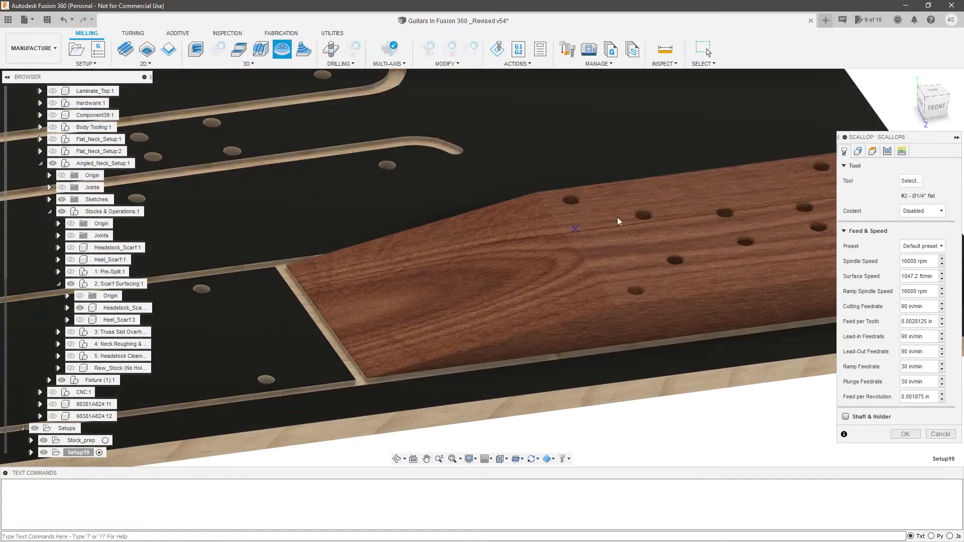
click(858, 151)
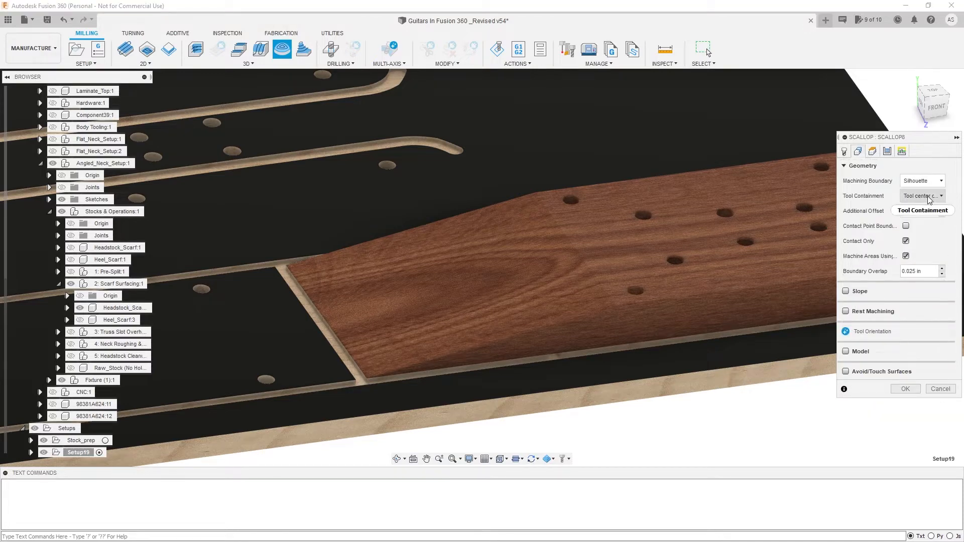
Set the Scallop's machining boundary to Selection and choose the outline of the headstock's sloped scarf face
click(926, 183)
click(920, 217)
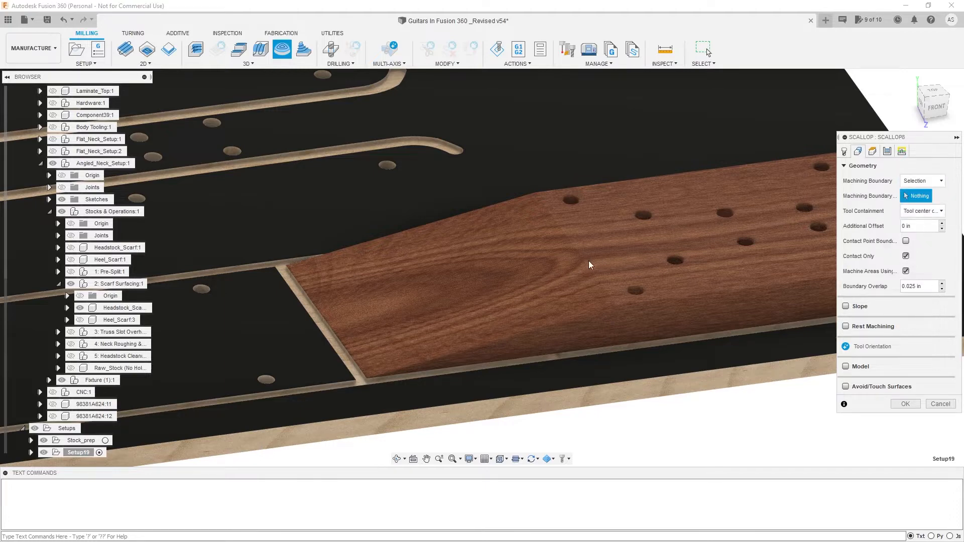
click(541, 332)
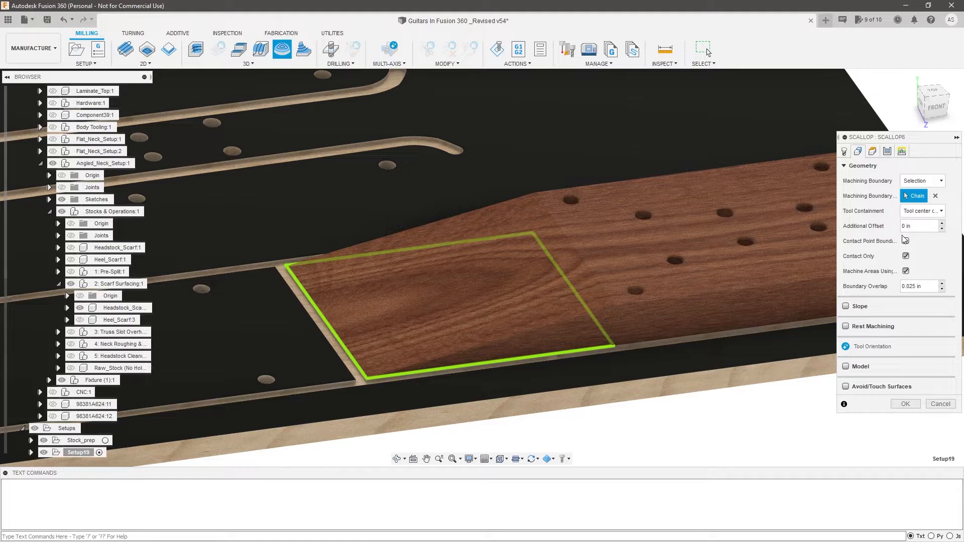
Set the tool containment to Tool center on boundary and enable the contact point boundary
click(922, 211)
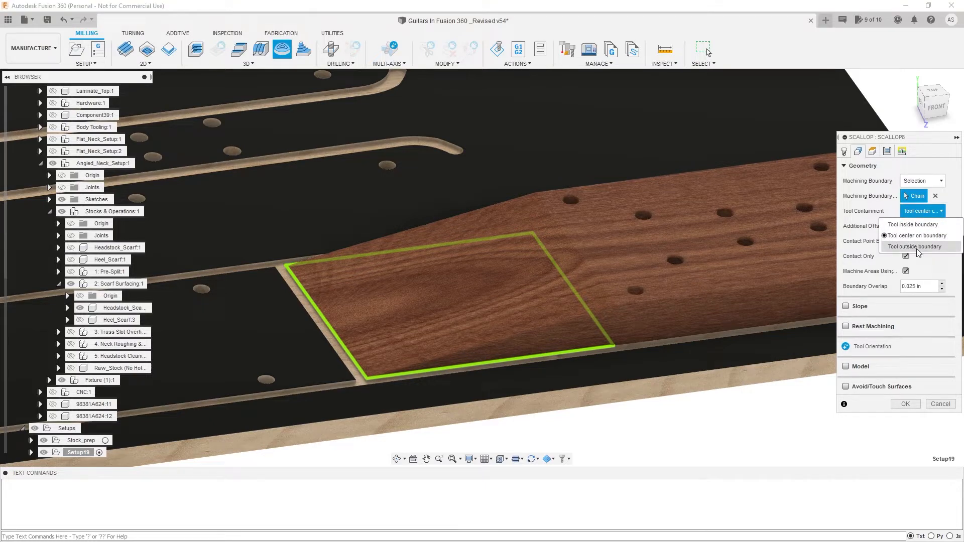
click(918, 247)
click(928, 215)
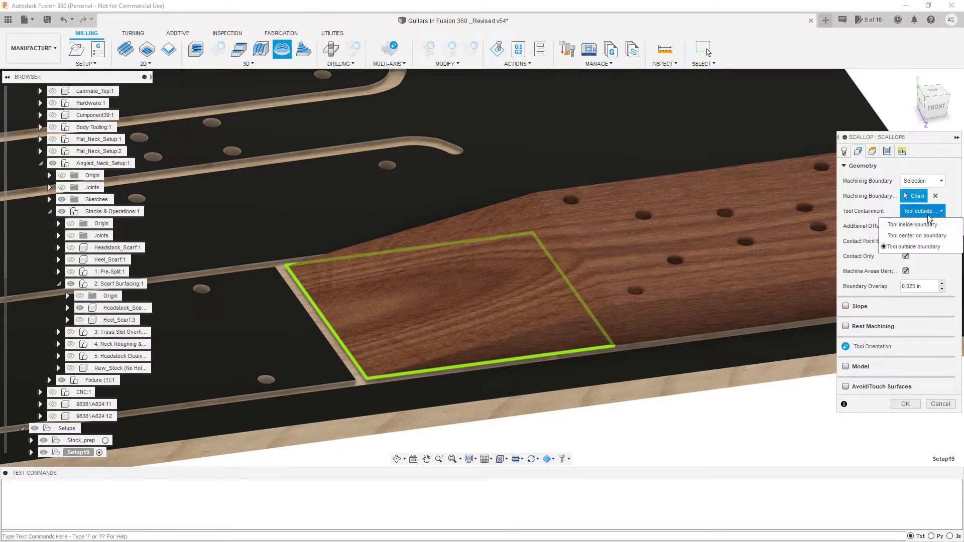
click(924, 236)
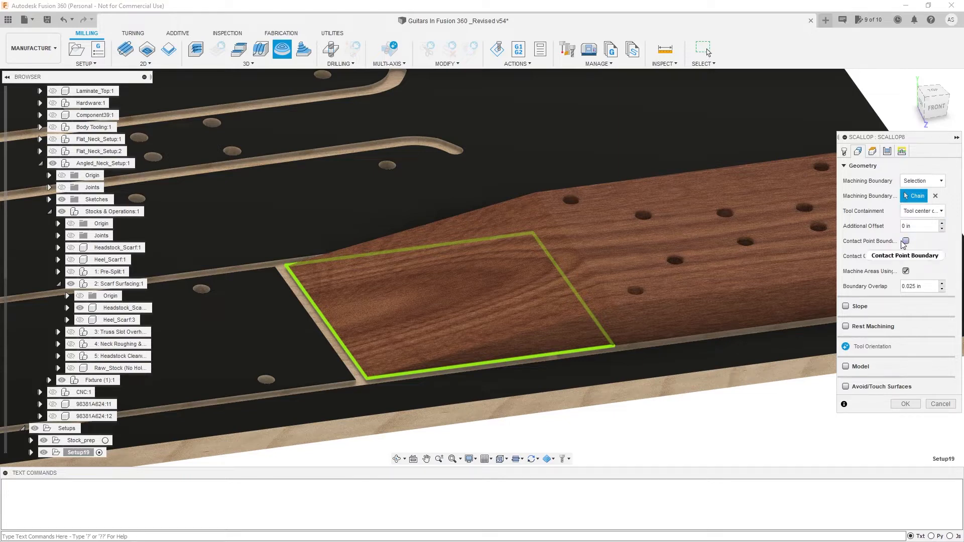
click(906, 241)
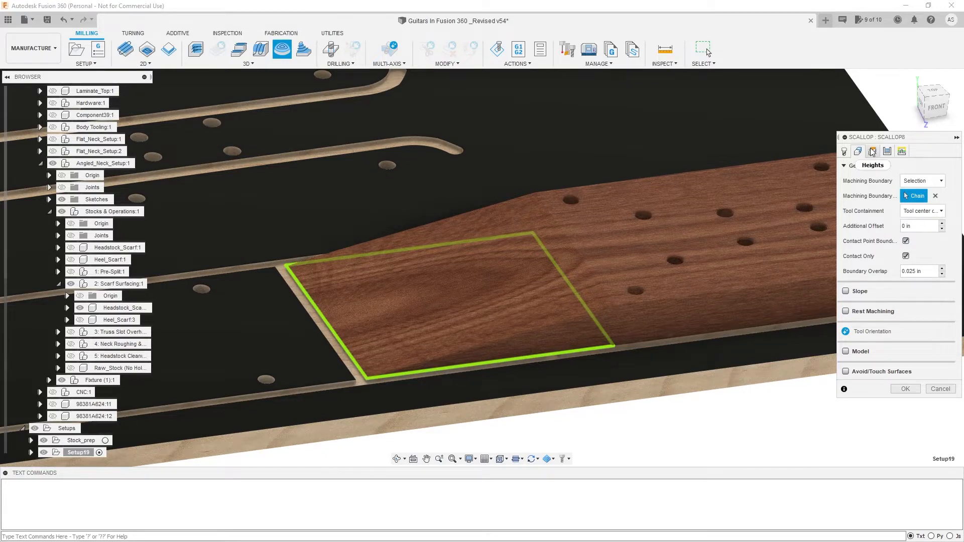
Assign tool 5, the 1/4" ball end mill (Guitars 1/4" Ball), to the Scallop operation
click(844, 151)
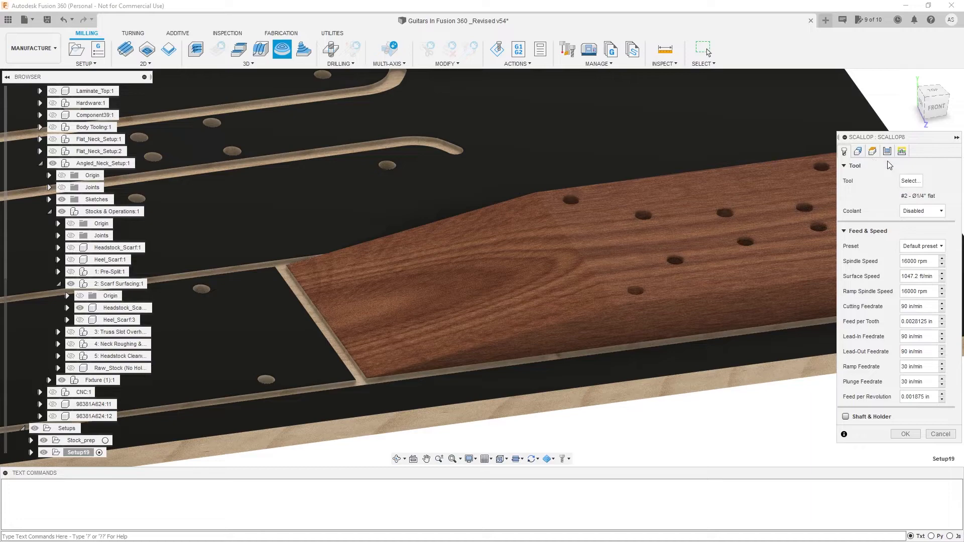
click(910, 181)
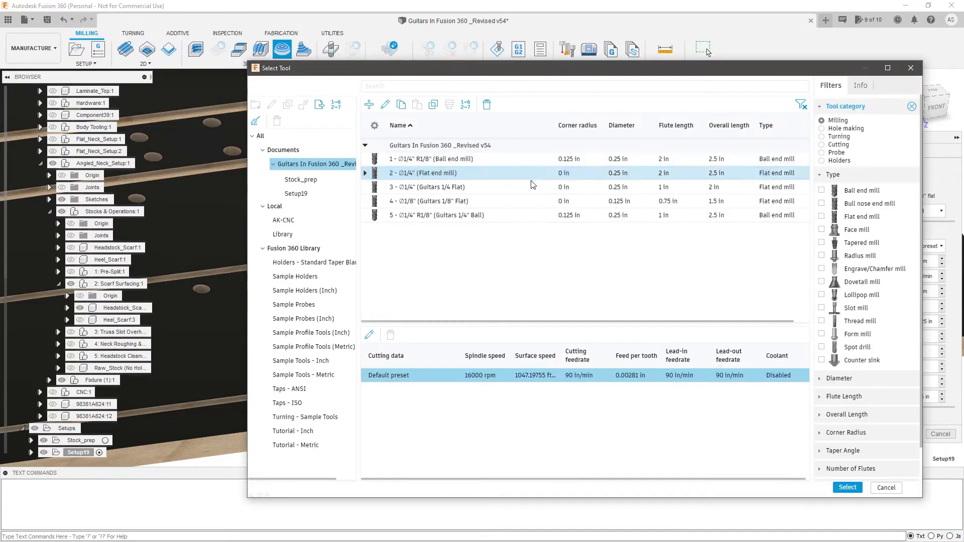
click(501, 216)
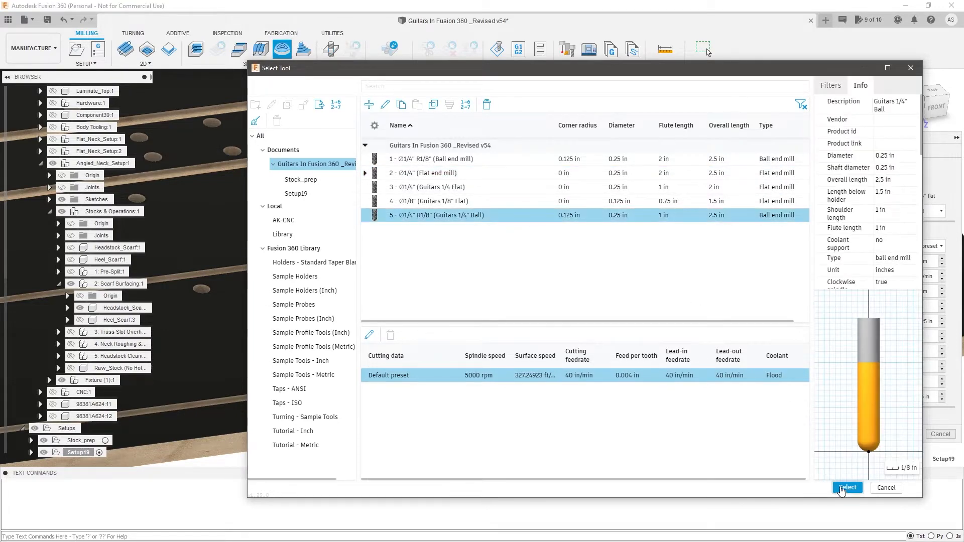
click(843, 489)
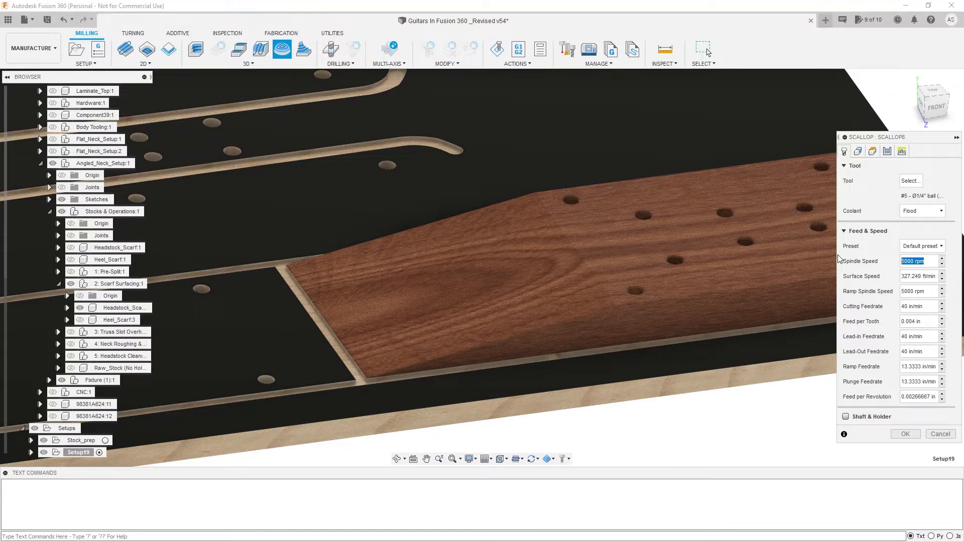
Set the ball end mill's spindle speed to 16000 rpm and cutting feedrate to 75 in/min
key(Tab)
key(Tab)
key(Tab)
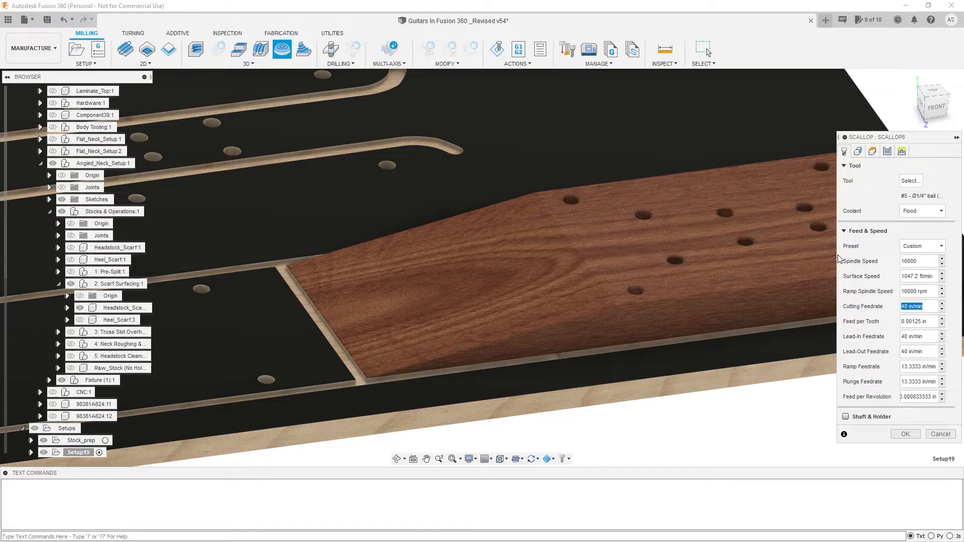
text(75)
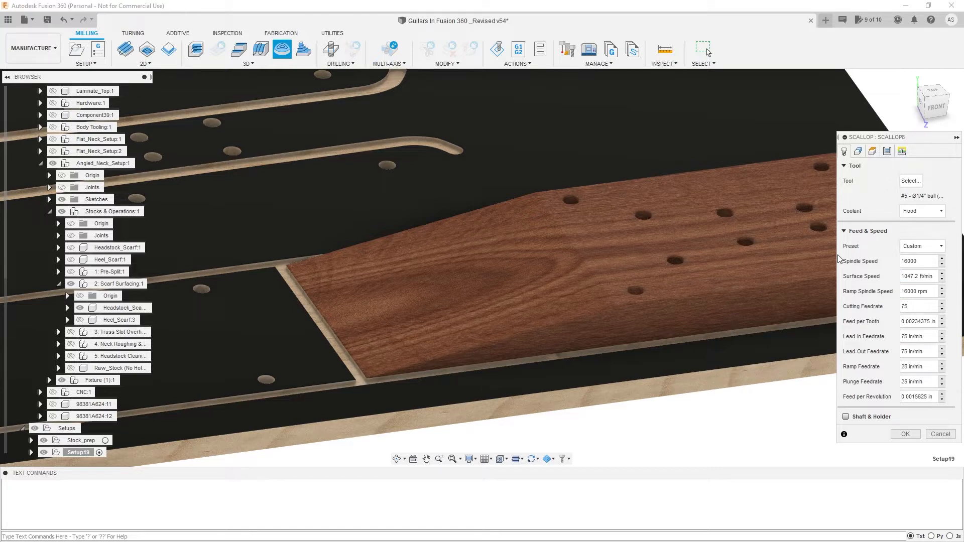
text( in/min)
key(Tab)
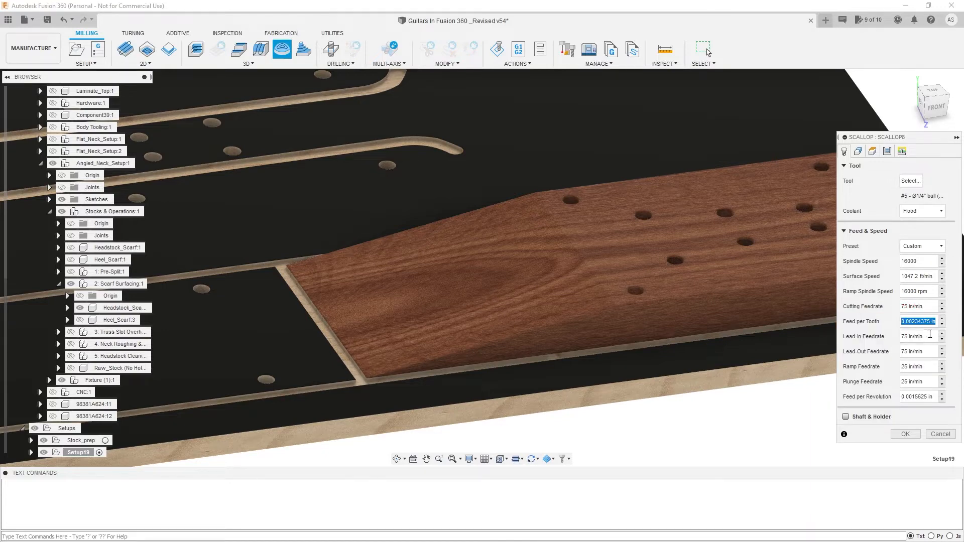
Set the Scallop's bottom height from a selection, referencing the top face of the black fixture board
click(874, 153)
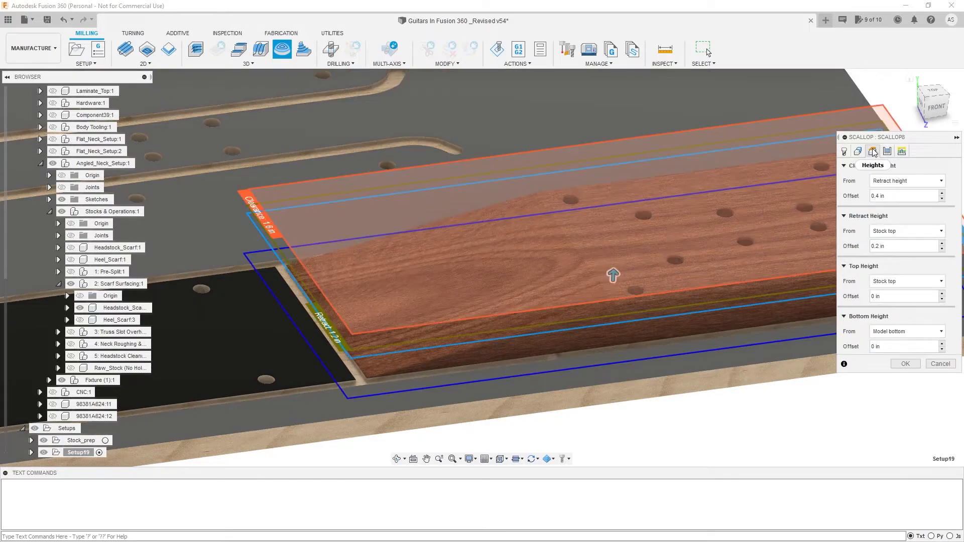
shift+middle_drag(653, 266, 694, 231)
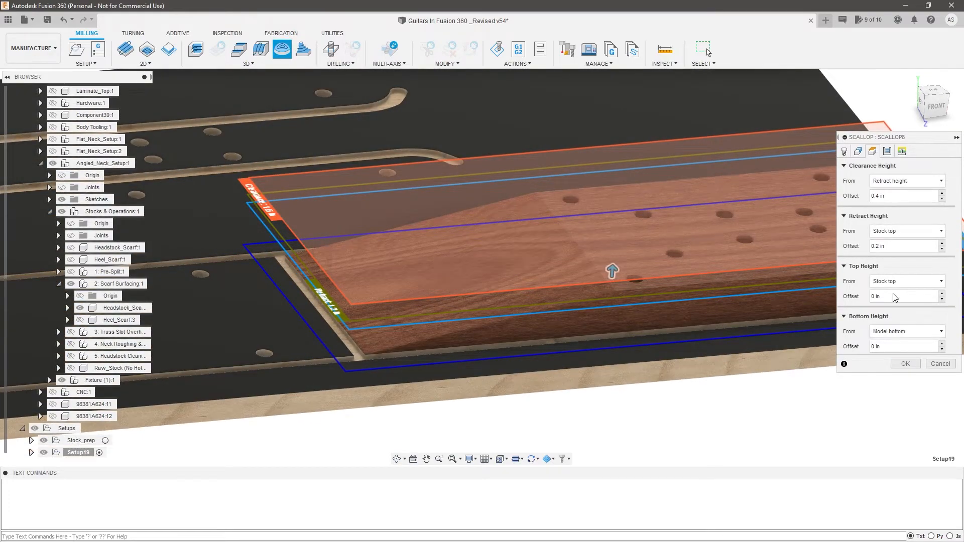
click(906, 331)
click(919, 425)
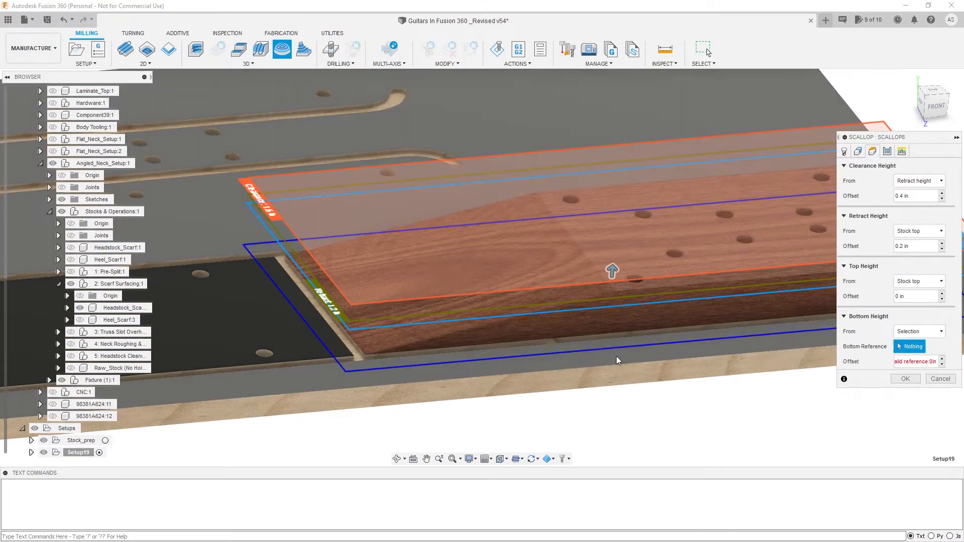
click(619, 362)
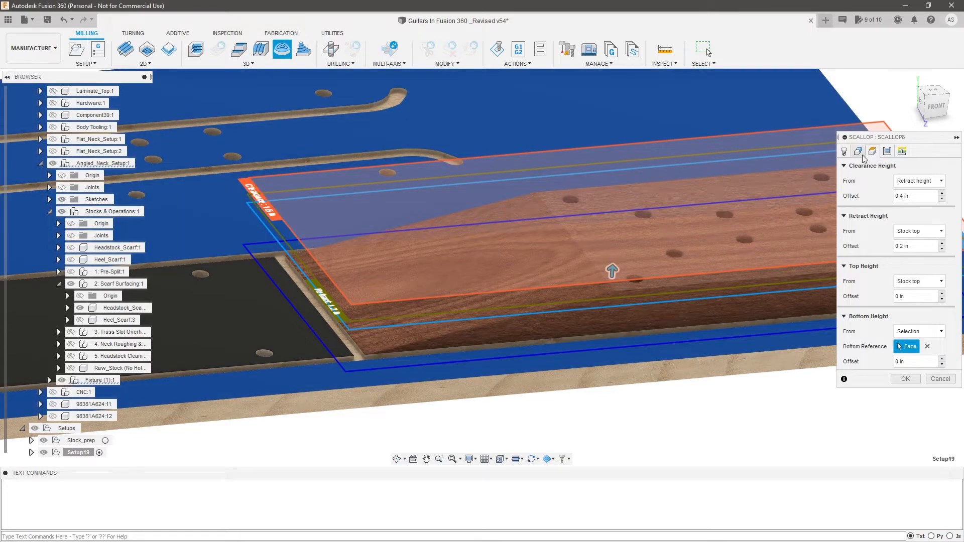
Set the Scallop's stepover to .03125 in and submit the operation
click(887, 152)
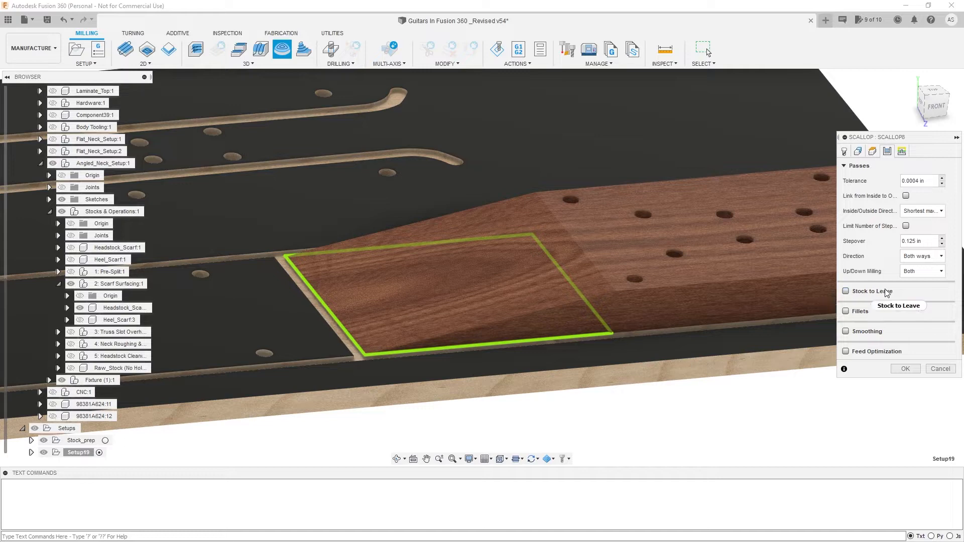
drag(930, 242, 871, 242)
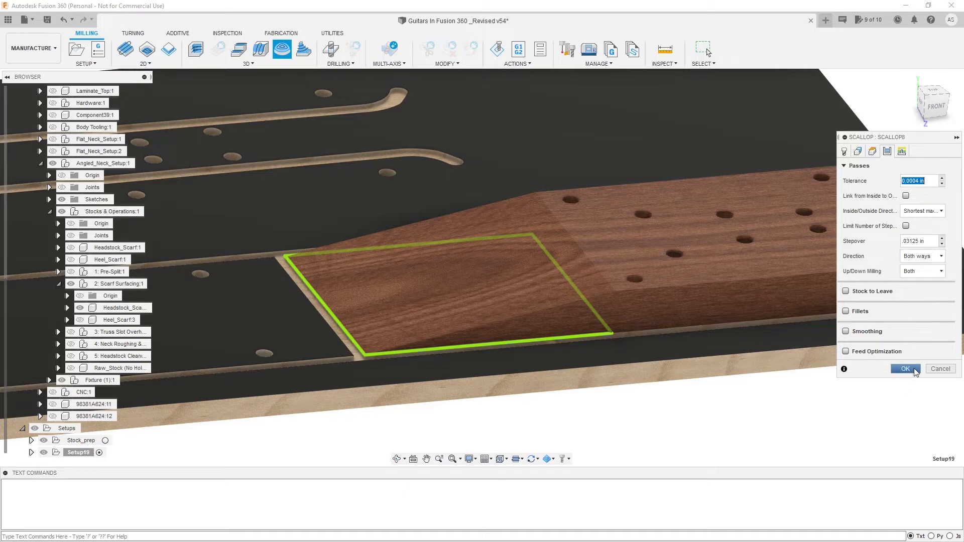
click(905, 369)
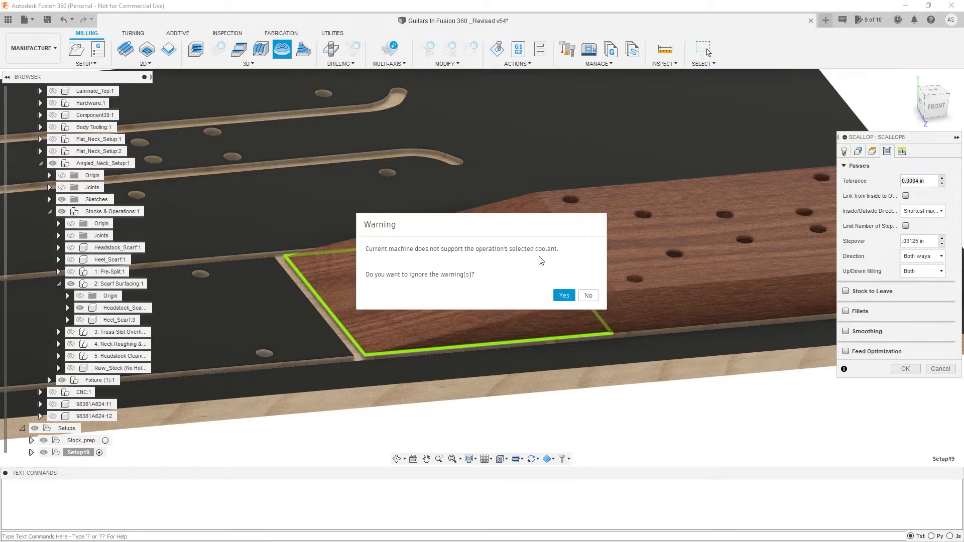
Decline to ignore the coolant warning, set the coolant to Disabled, and finish the Scallop operation
click(589, 296)
click(844, 152)
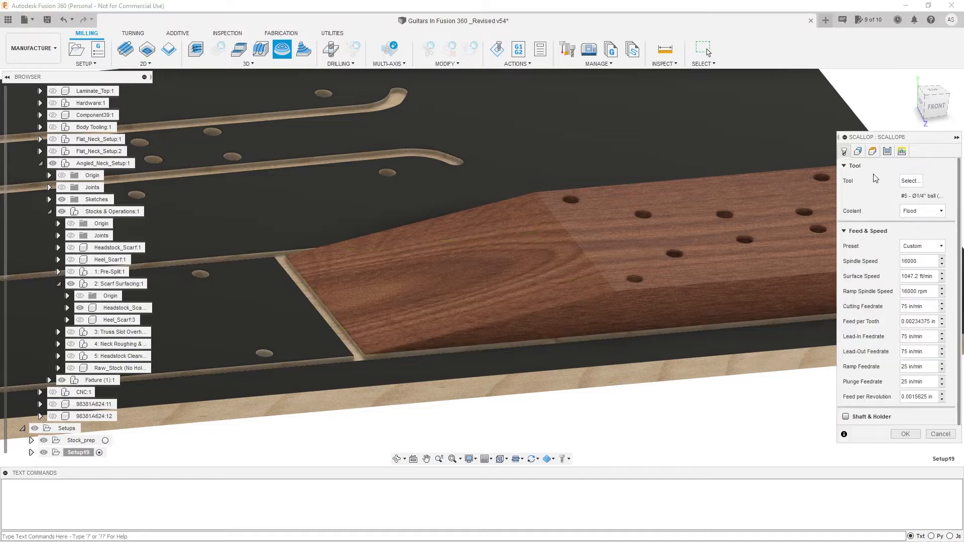
click(914, 213)
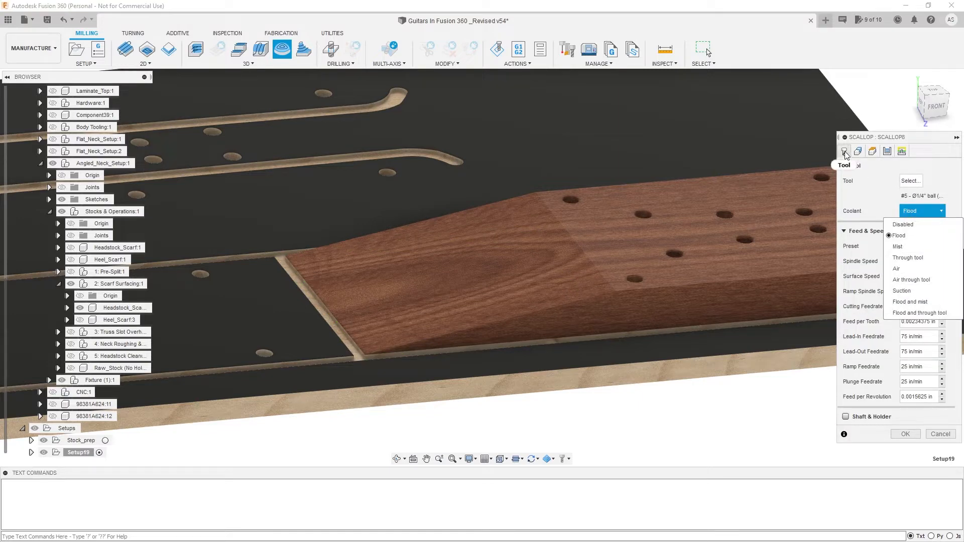
click(928, 226)
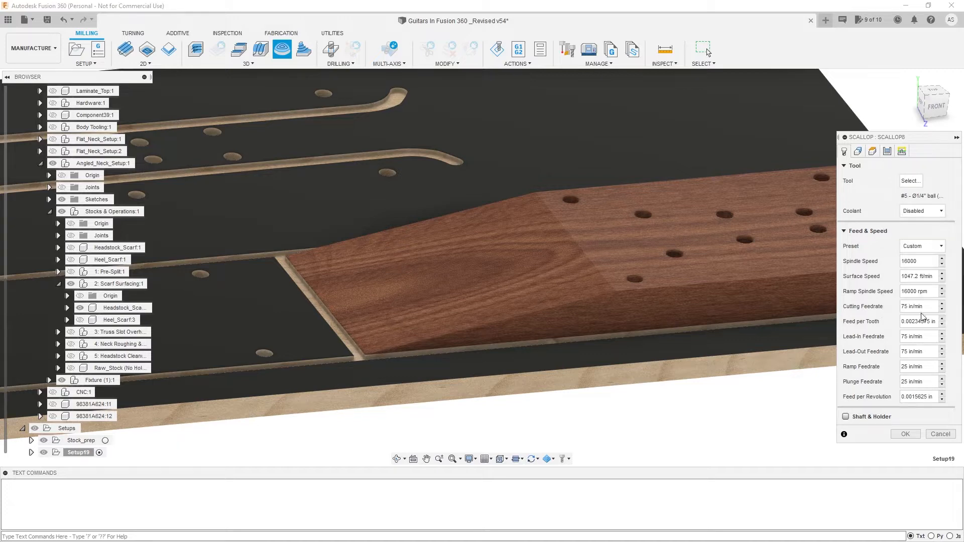
click(908, 435)
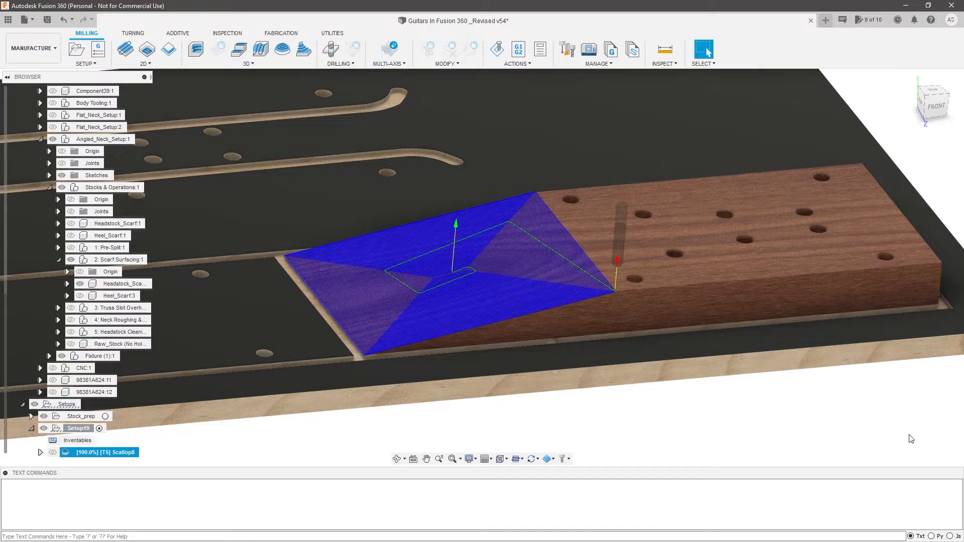
Simulate Setup19's machining at a slower playback speed with the toolpath displayed over the stock
right_click(88, 428)
click(122, 192)
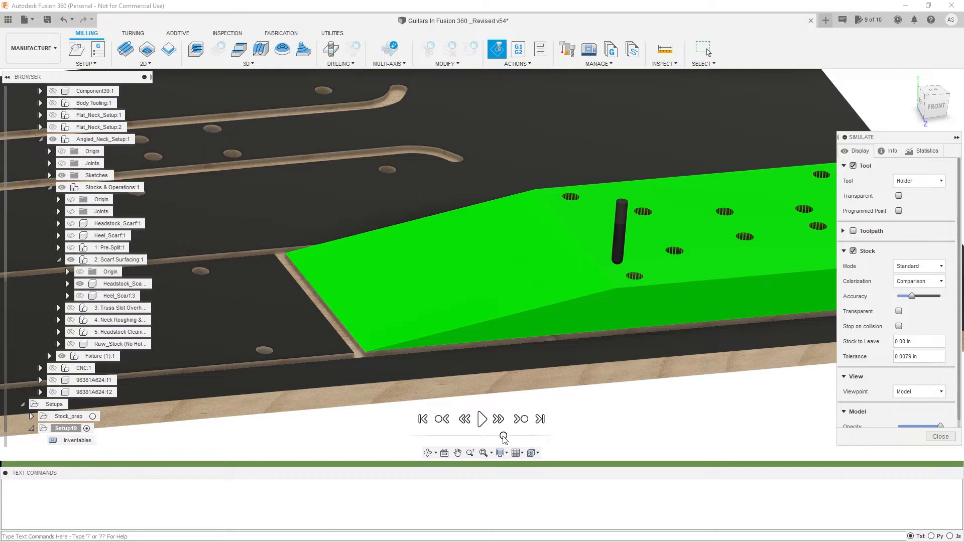
shift+middle_drag(549, 329, 471, 326)
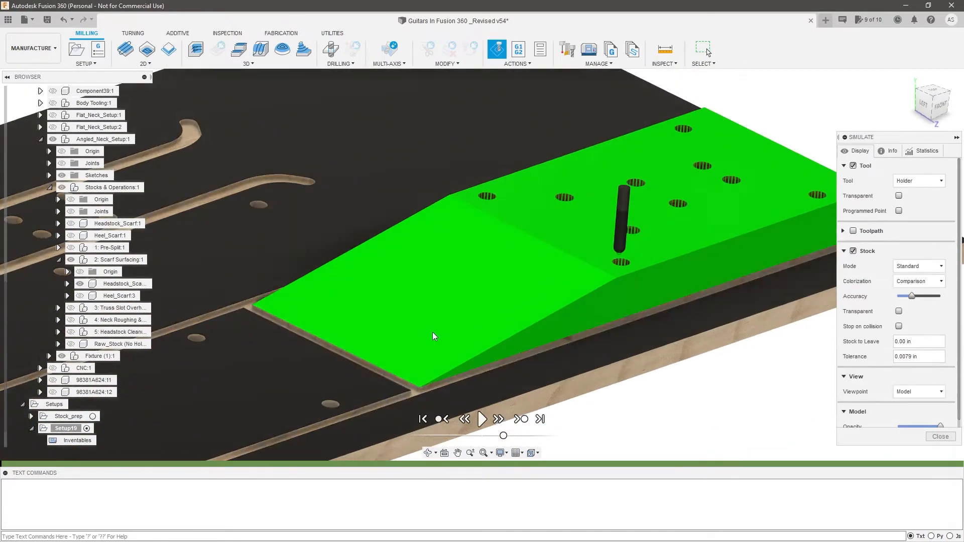
scroll(410, 346, up, 3)
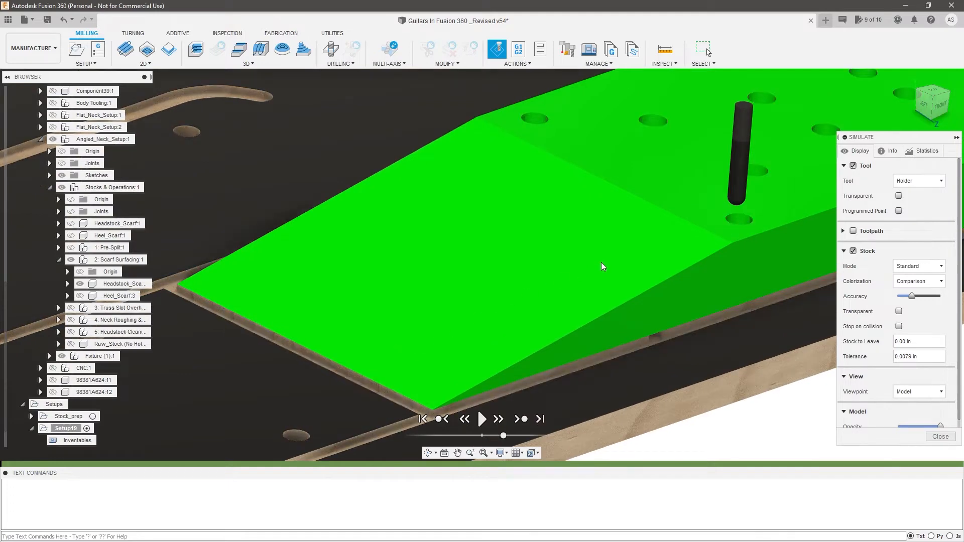
shift+middle_drag(551, 270, 419, 334)
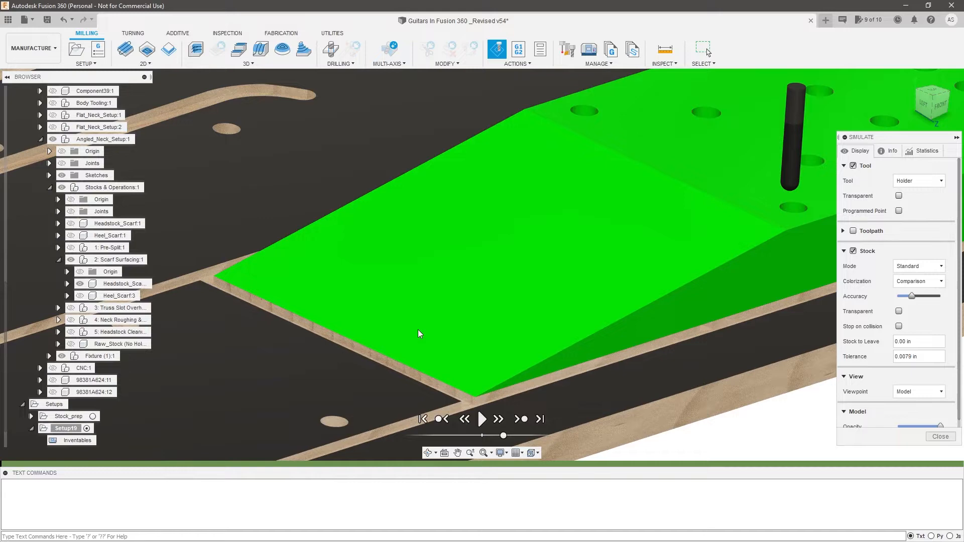
drag(504, 435, 500, 436)
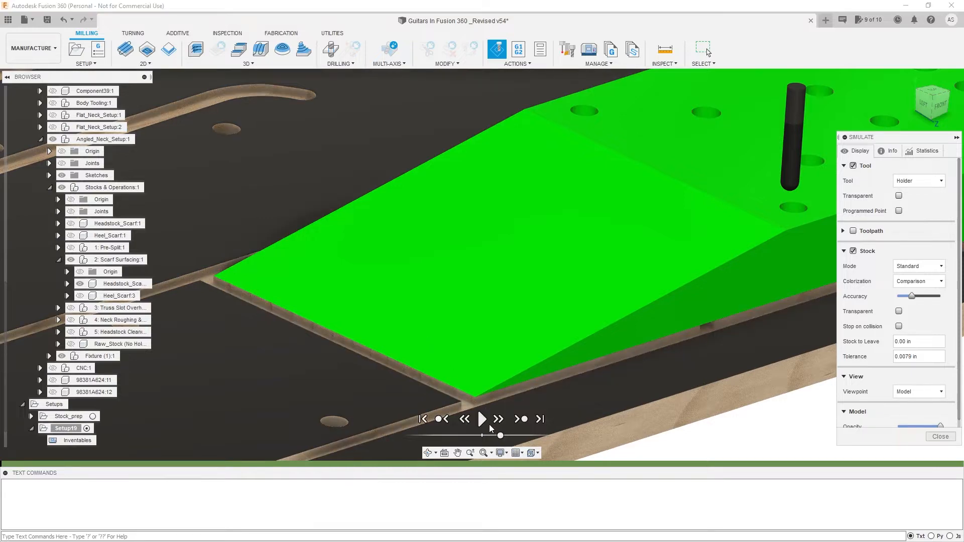
click(482, 420)
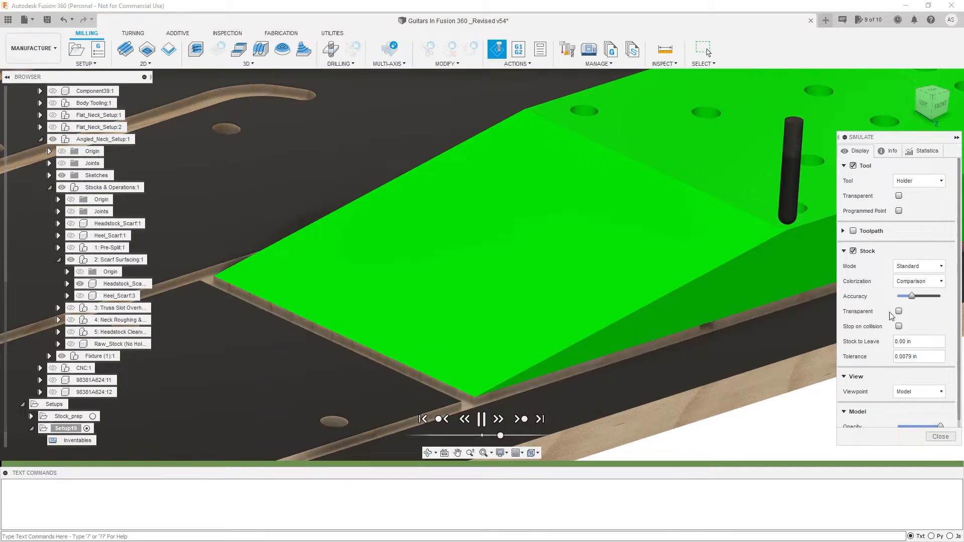
click(853, 230)
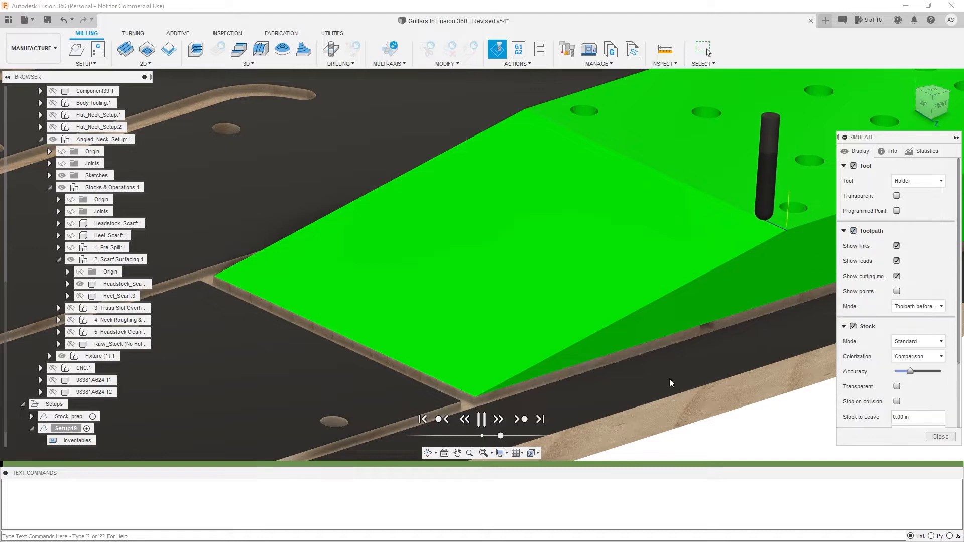
Raise the simulation speed and inspect the ball end mill's path along the scarf's edges and thin end
drag(500, 435, 505, 436)
shift+middle_drag(453, 250, 431, 256)
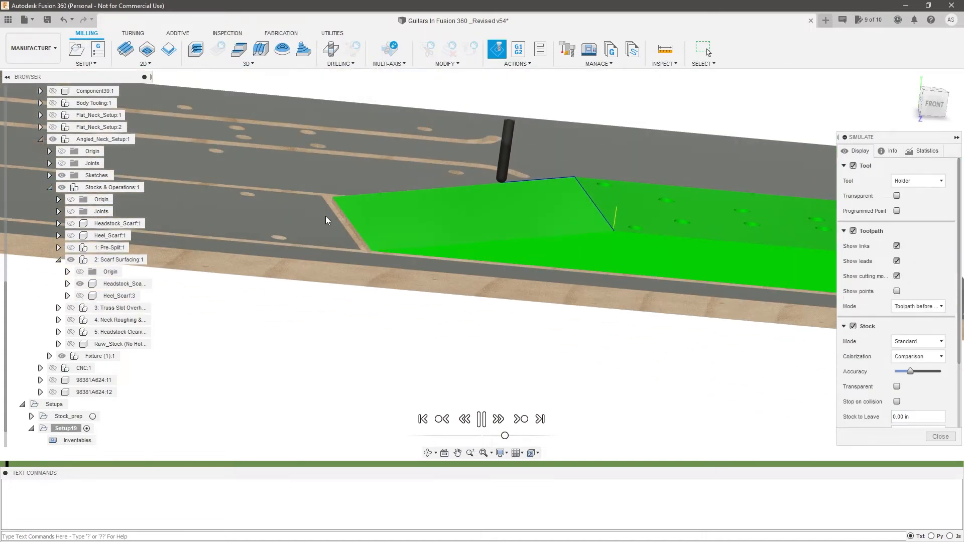
scroll(326, 222, up, 4)
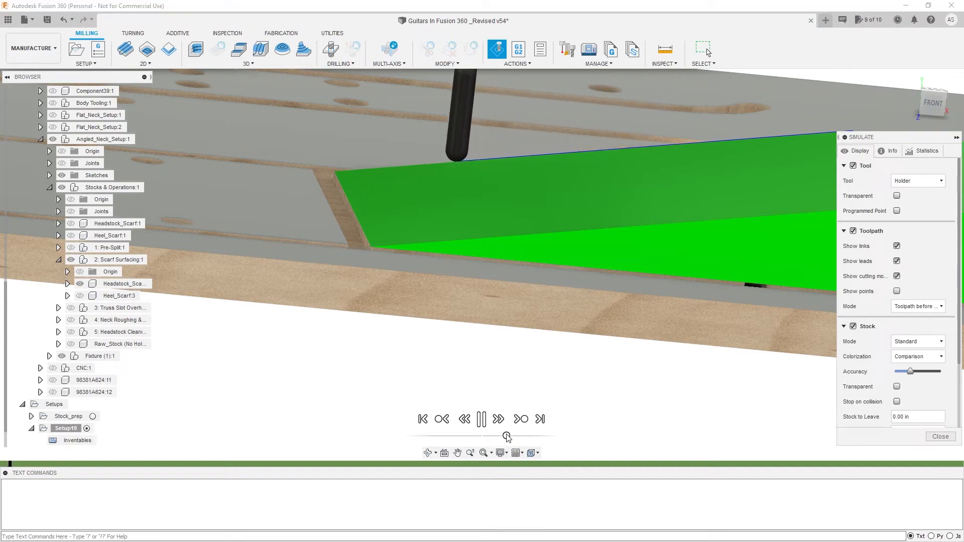
shift+middle_drag(306, 156, 328, 204)
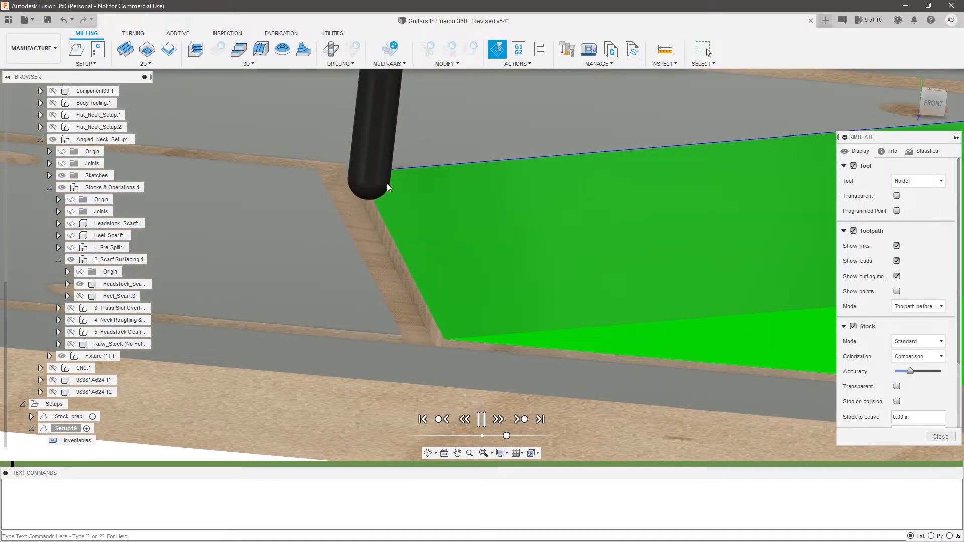
scroll(361, 253, down, 5)
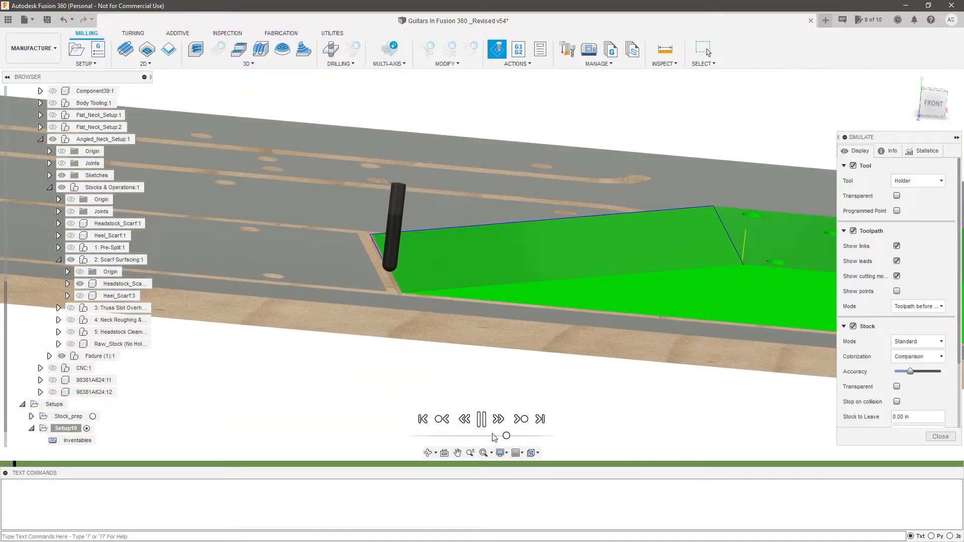
Play the scarf simulation through at a higher speed, examine the Scallop toolpath over the scarf surface, and close the simulation
click(481, 418)
scroll(392, 338, up, 4)
shift+middle_drag(372, 273, 492, 377)
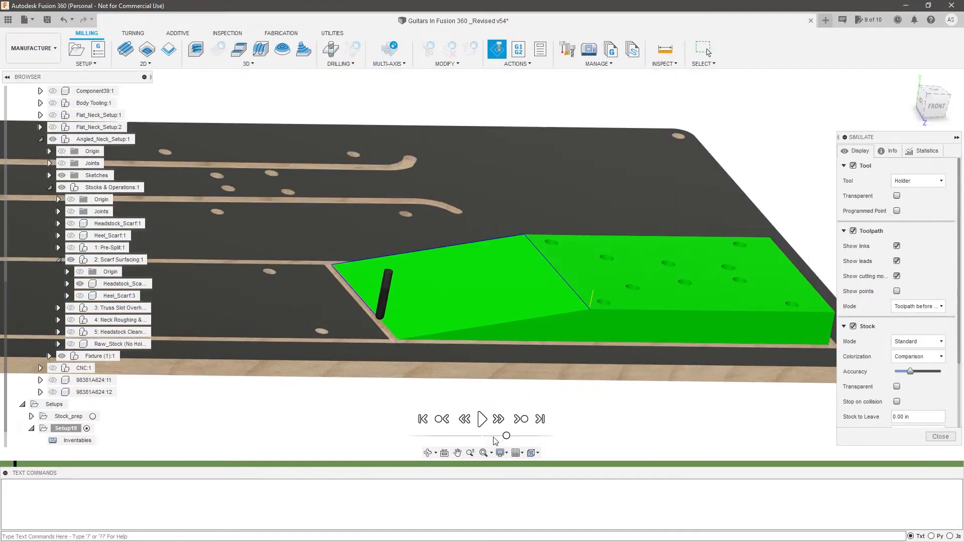
click(486, 424)
drag(506, 437, 530, 438)
mouse_move(484, 329)
shift+middle_down()
mouse_move(459, 311)
mouse_move(480, 347)
shift+middle_up()
scroll(499, 320, down, 2)
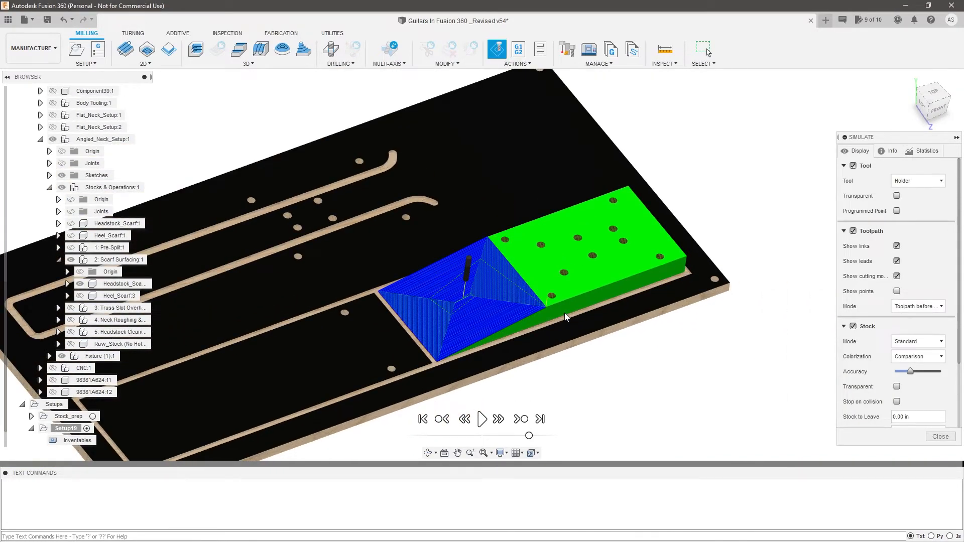
scroll(497, 302, up, 3)
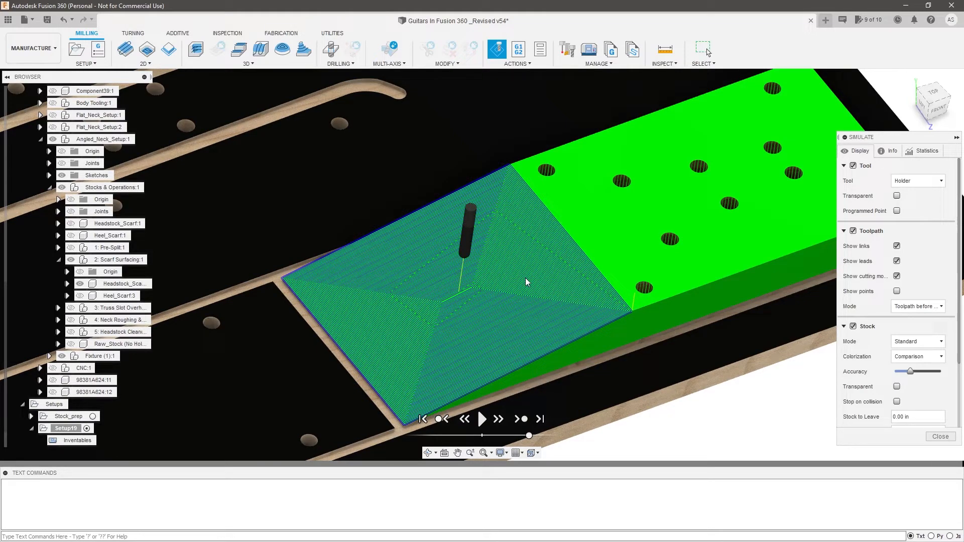
scroll(516, 282, down, 2)
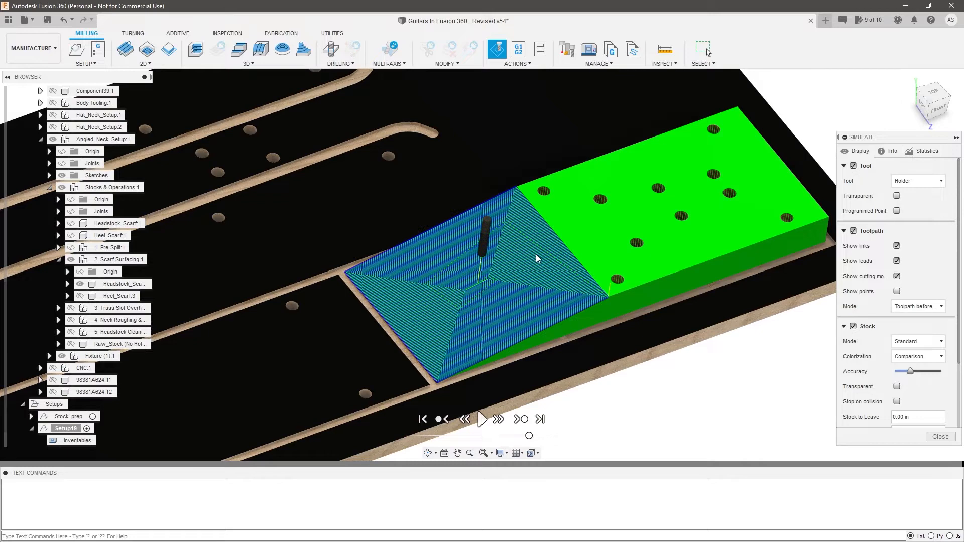
scroll(657, 311, down, 1)
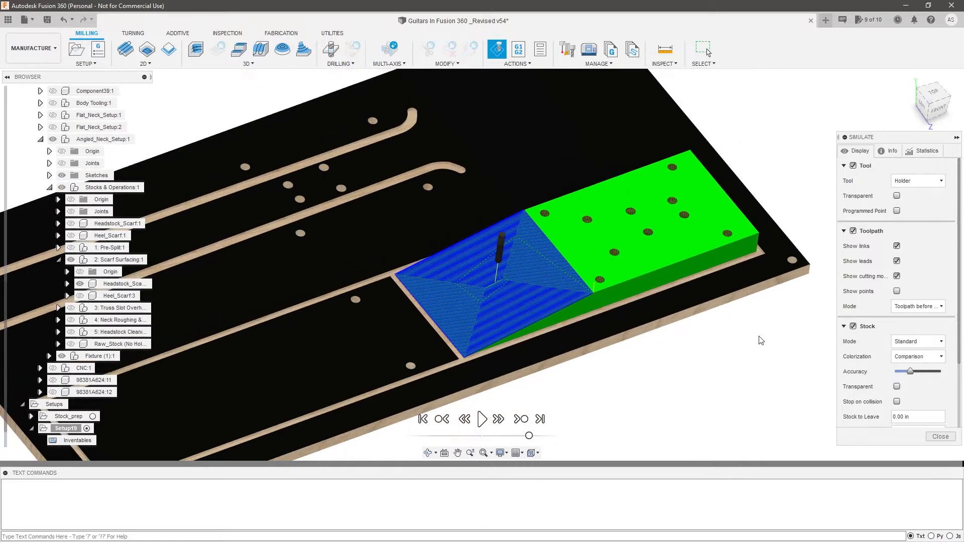
click(941, 436)
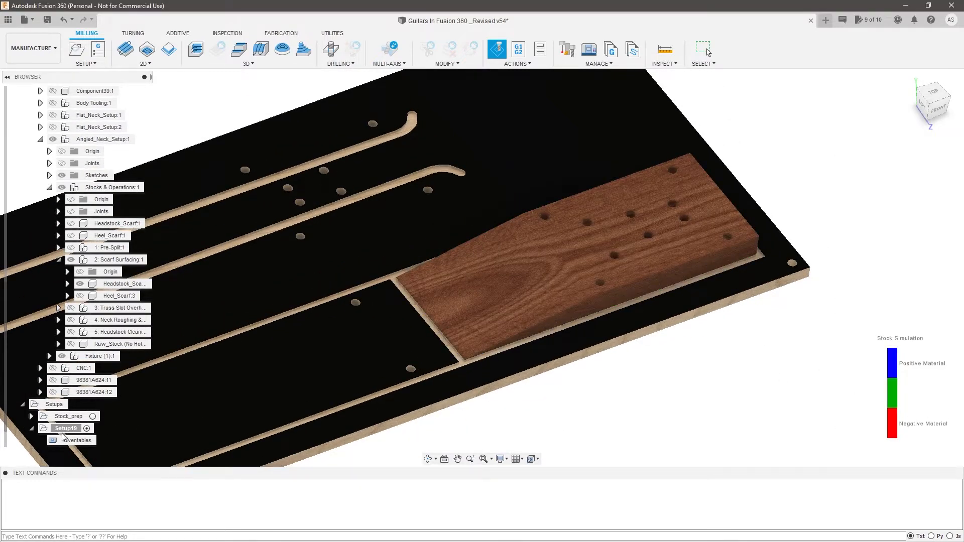
Rename Setup19 as Scarf_Headstock and duplicate the setup
scroll(595, 284, down, 2)
scroll(548, 308, up, 1)
shift+middle_drag(389, 386, 652, 311)
scroll(652, 312, down, 1)
scroll(358, 416, up, 1)
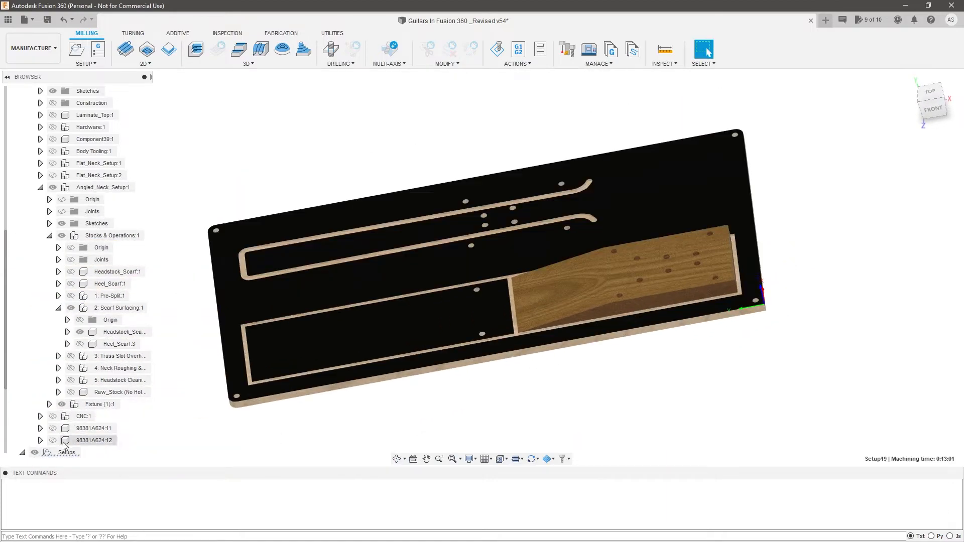
scroll(61, 442, down, 2)
click(31, 428)
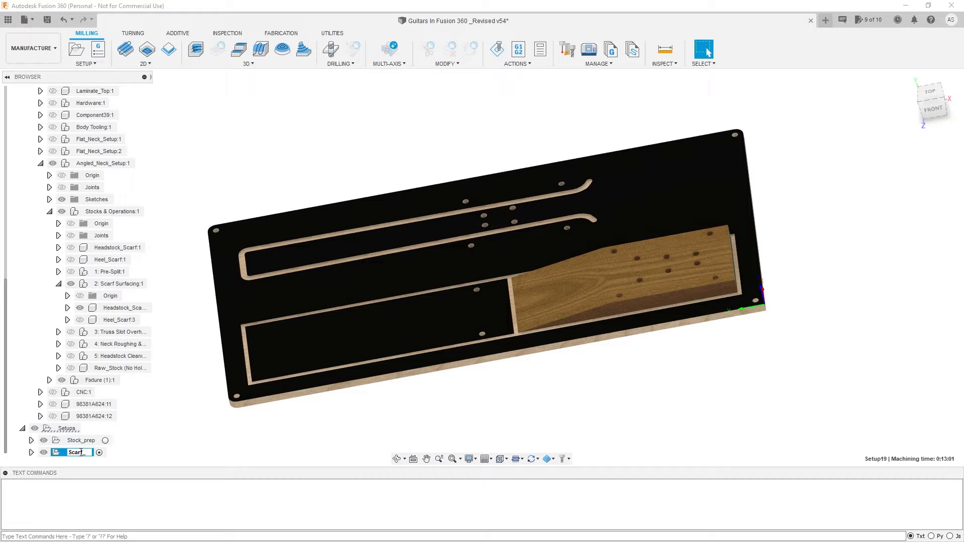
key(Return)
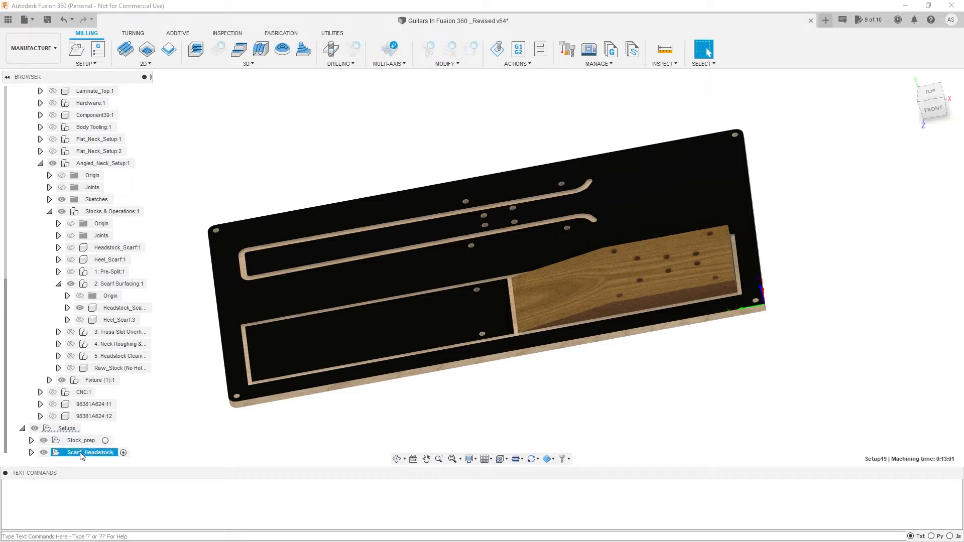
right_click(104, 454)
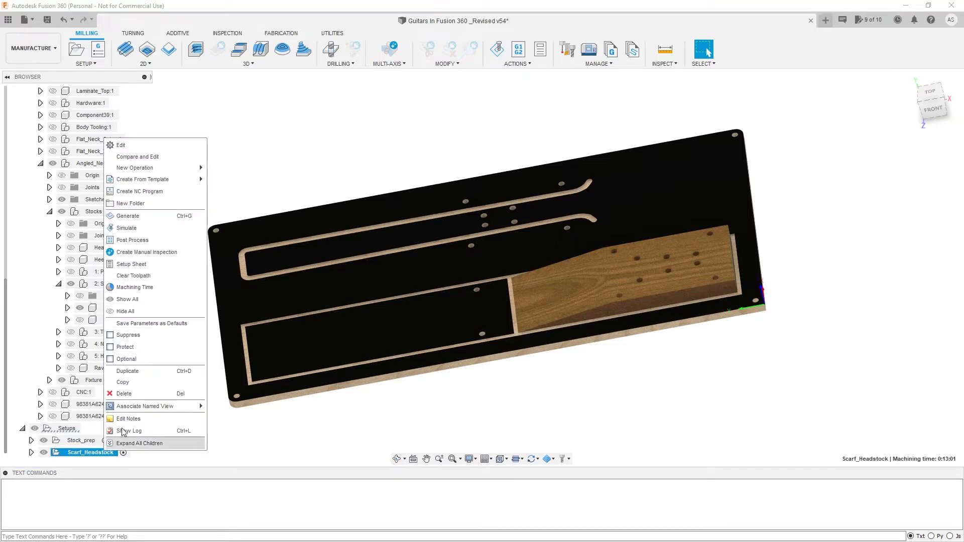
click(145, 371)
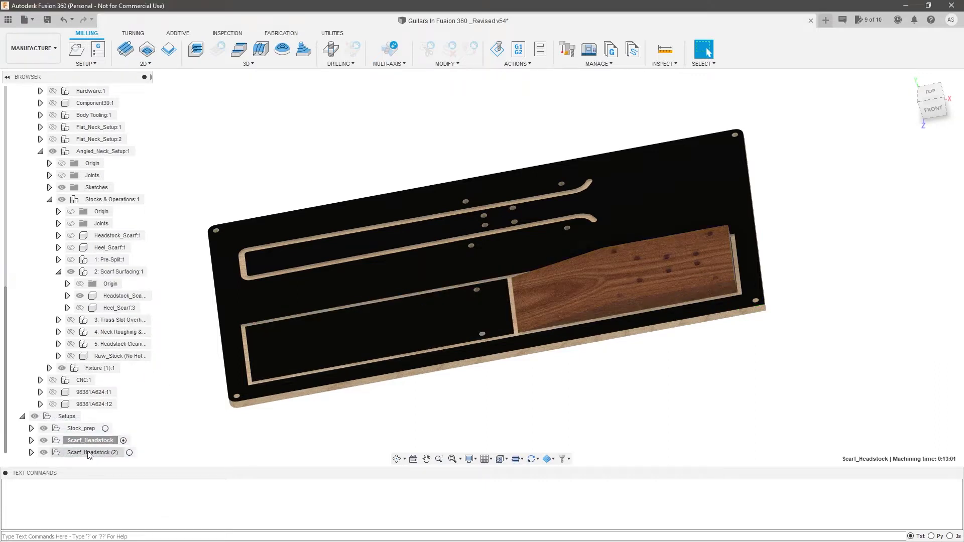
Edit the Scarf_Headstock (2) setup, show Heel_Scarf:3 instead of the headstock scarf, and make the heel body the setup's model
right_click(95, 453)
click(121, 144)
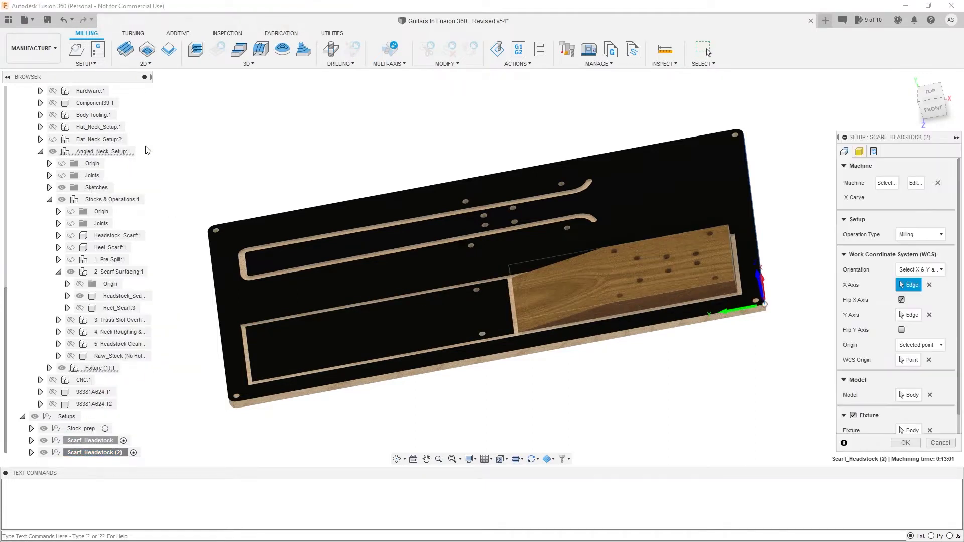
click(81, 296)
click(81, 308)
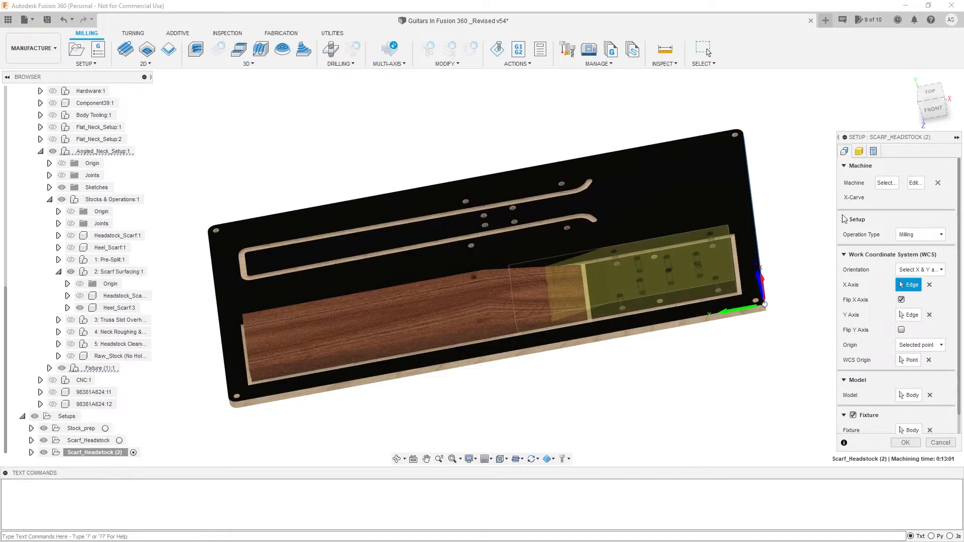
click(929, 395)
click(534, 329)
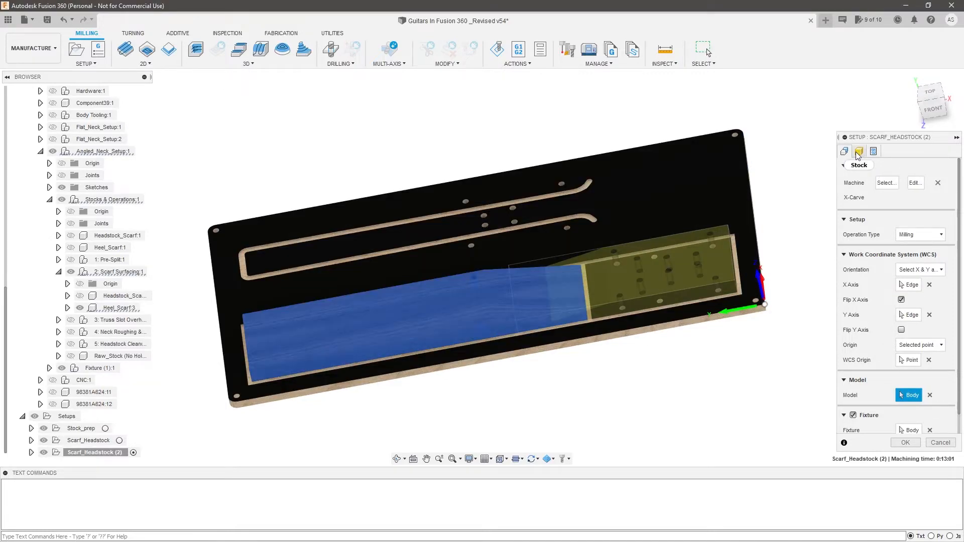
Replace the setup's stock solid with the heel scarf body and accept the setup changes
click(858, 152)
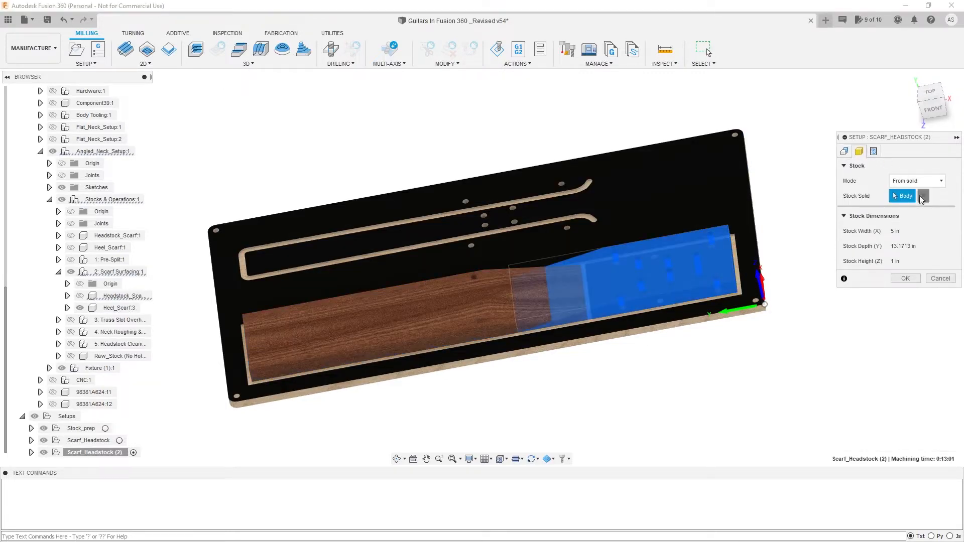
click(469, 312)
click(847, 153)
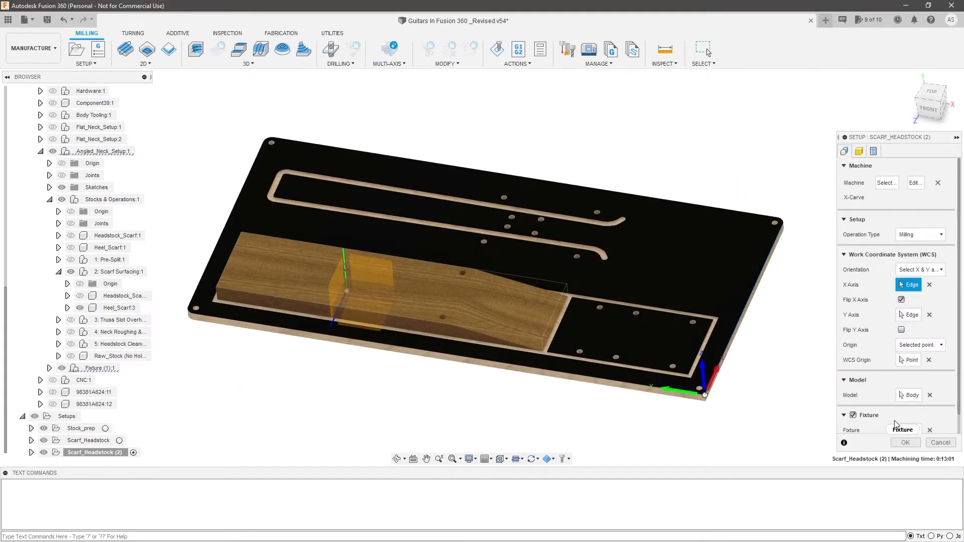
click(905, 443)
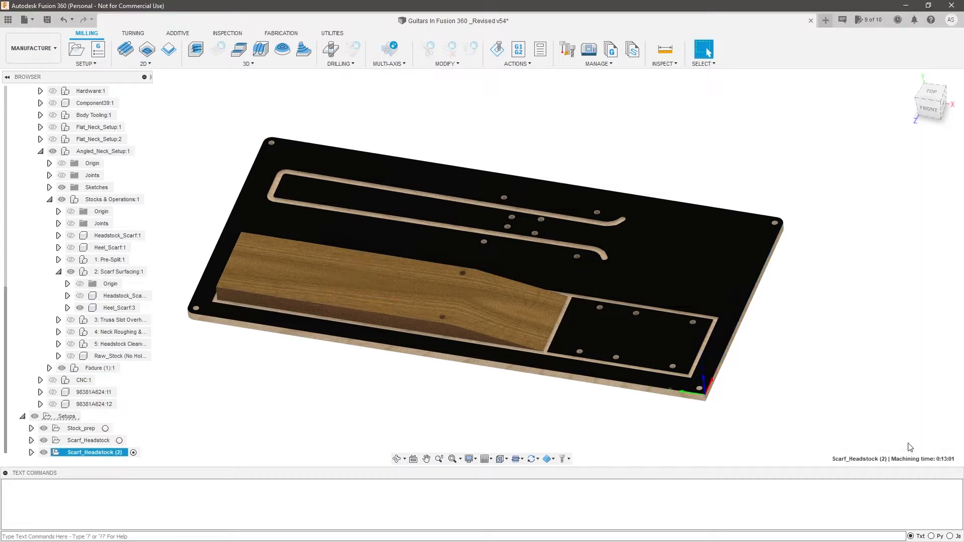
Edit the copied Scallop8 (2) operation, replace its machining boundary with the heel scarf face's edge chain, and regenerate the toolpath
click(31, 452)
click(86, 453)
shift+middle_drag(445, 395, 417, 389)
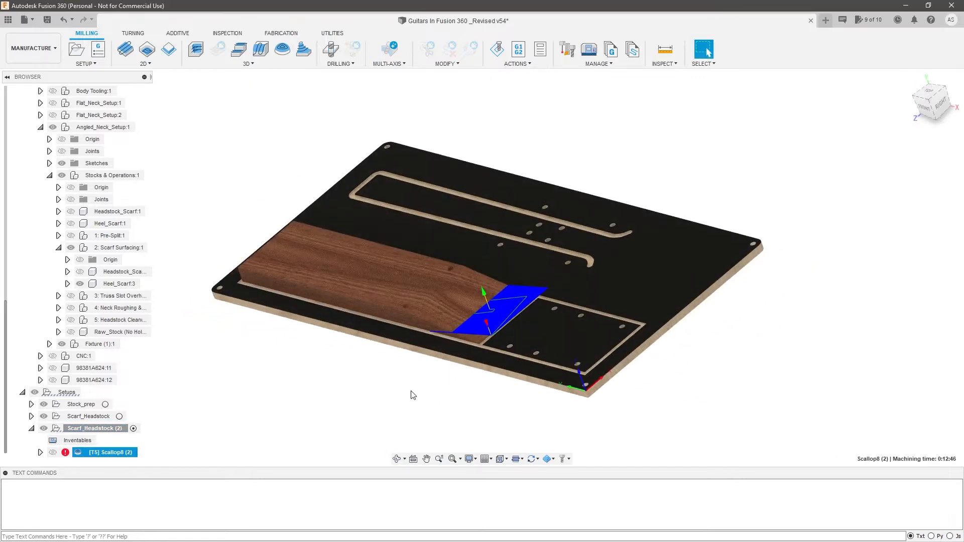
right_click(95, 452)
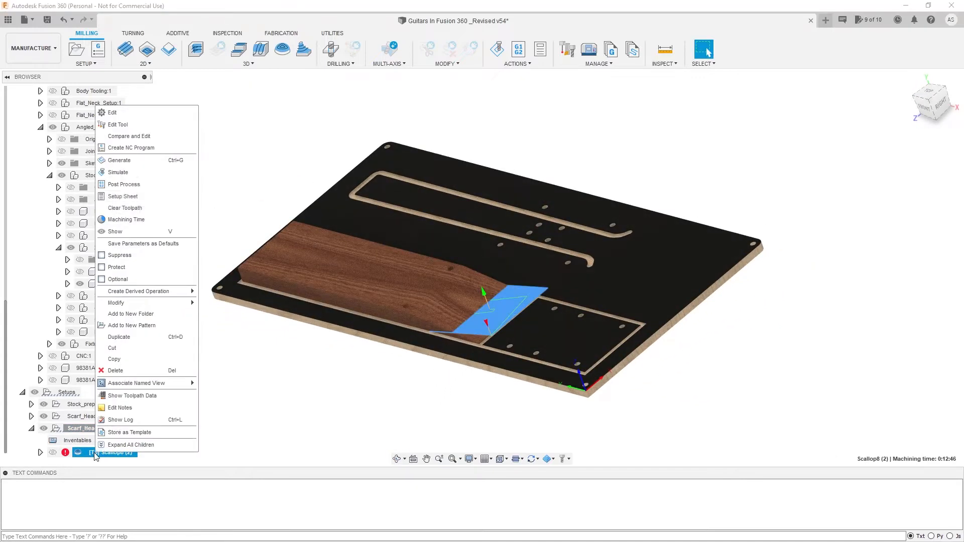
click(132, 112)
click(858, 152)
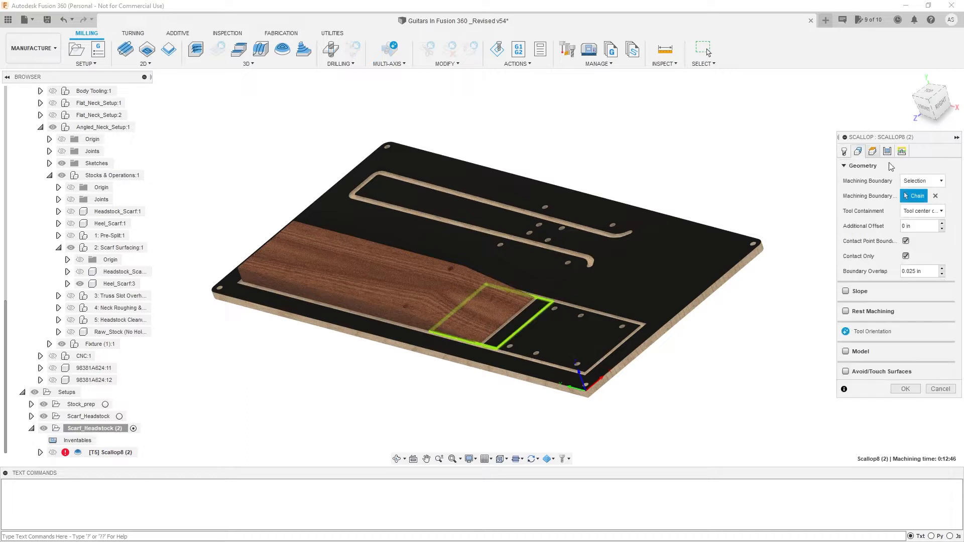
scroll(467, 318, up, 3)
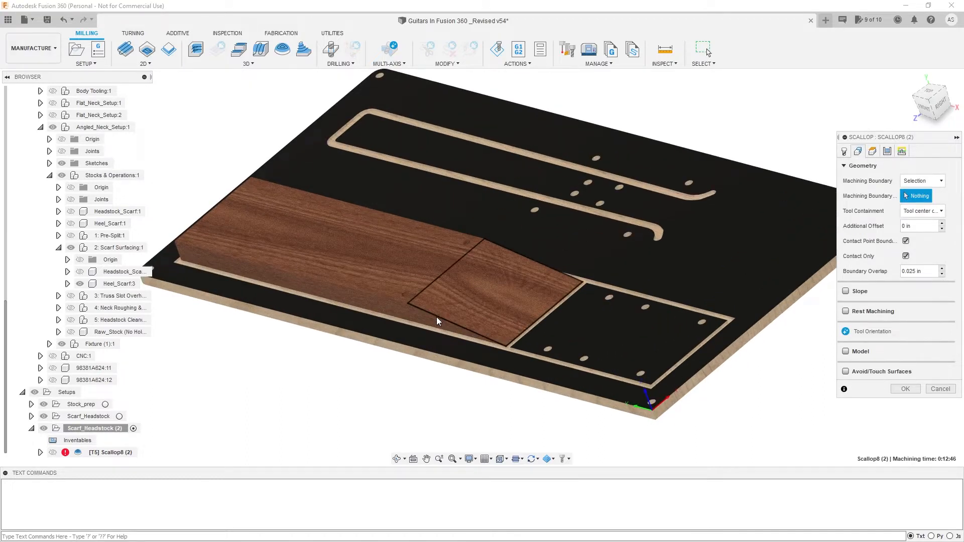
click(436, 316)
click(904, 389)
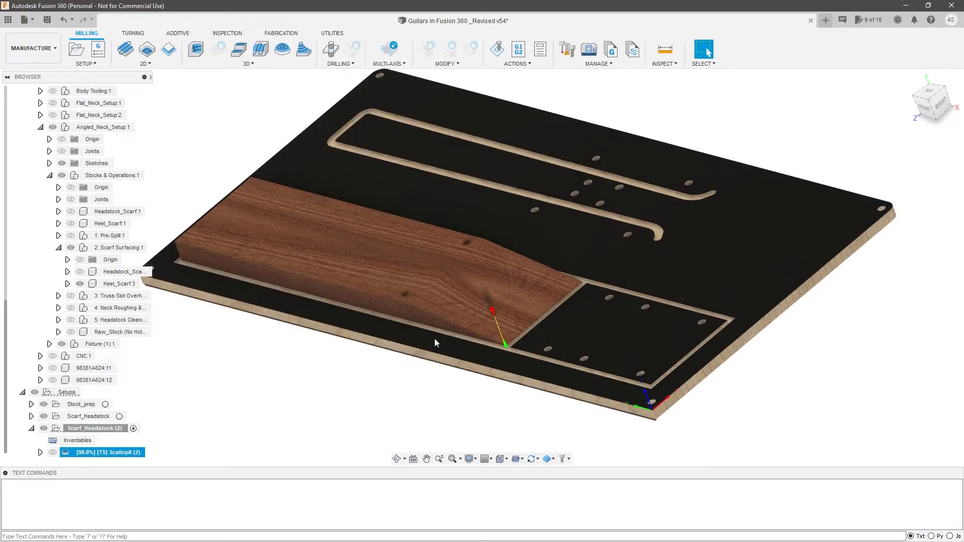
scroll(442, 331, up, 5)
shift+middle_drag(470, 318, 499, 311)
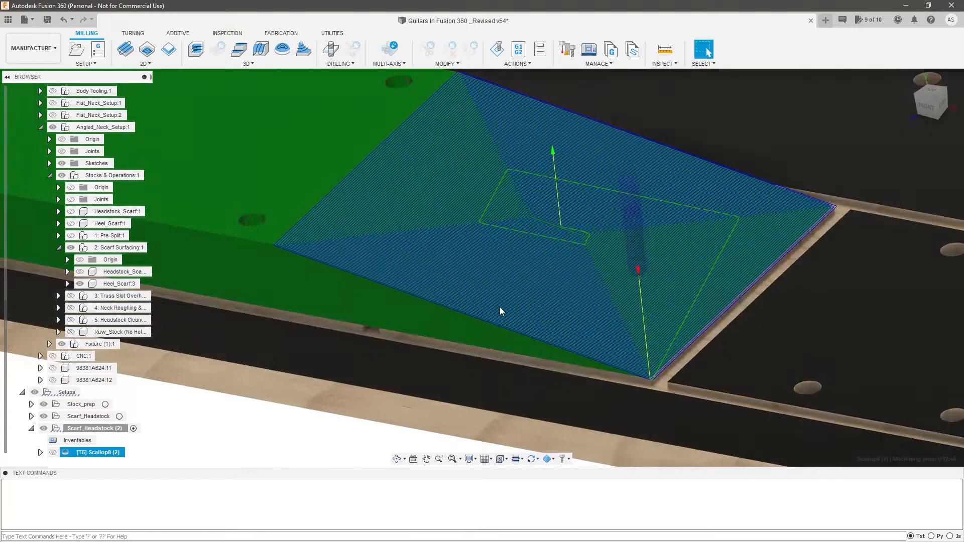
scroll(484, 324, down, 5)
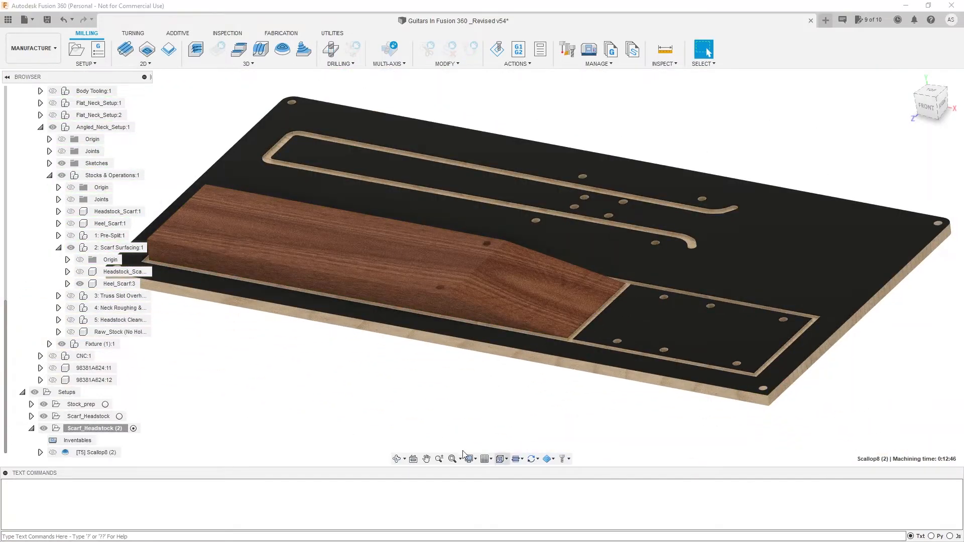
Rename the Scarf_Headstock (2) setup as Scarf_Heel
click(108, 431)
click(100, 429)
drag(124, 429, 86, 428)
key(BackSpace)
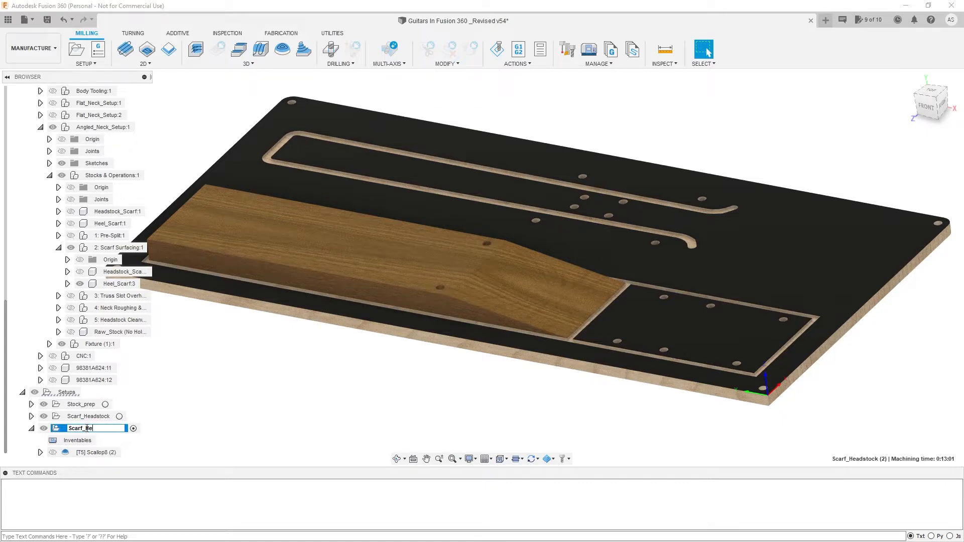
key(Return)
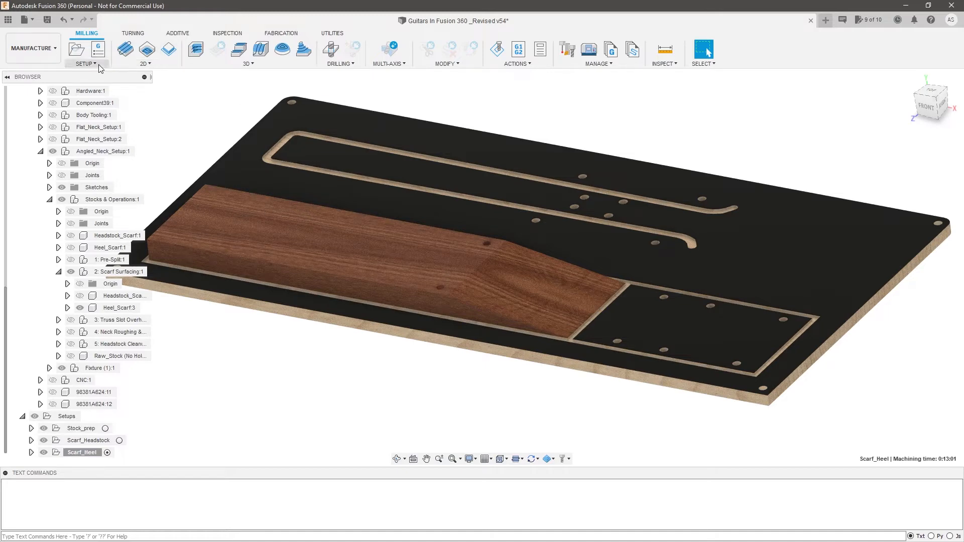
Create a new milling setup, show only Model (1):1 of 3: Truss Slot Overhang as the workpiece, and select that neck body as its model
click(77, 54)
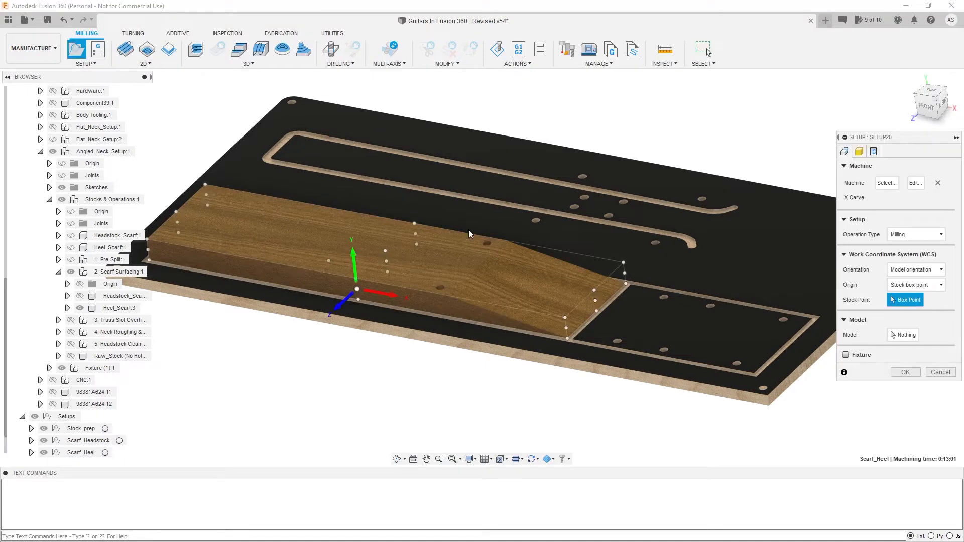
click(71, 271)
click(59, 272)
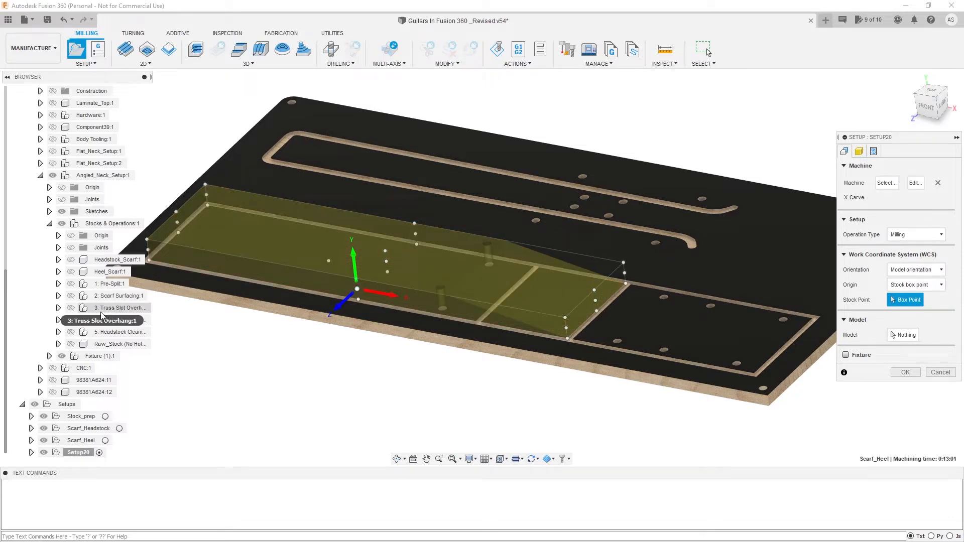
click(70, 307)
click(59, 308)
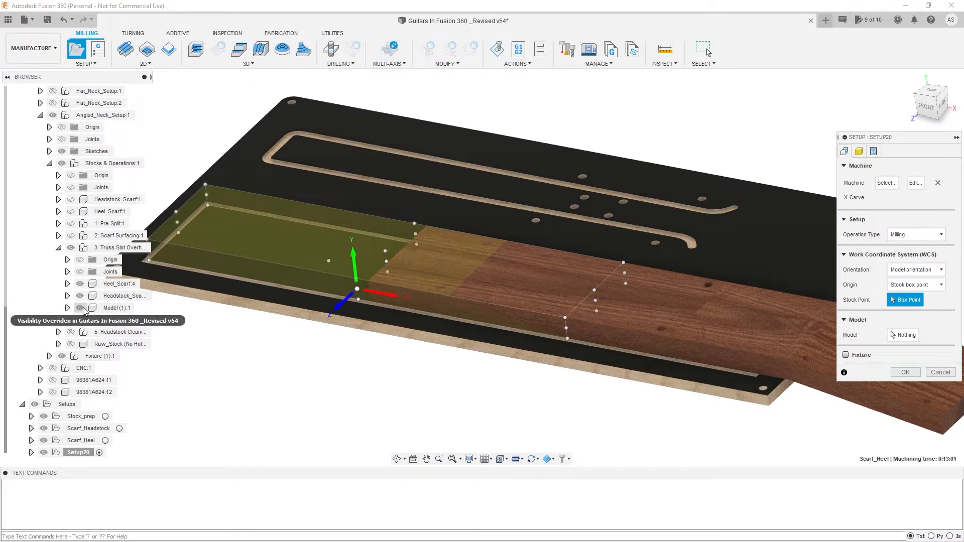
click(80, 308)
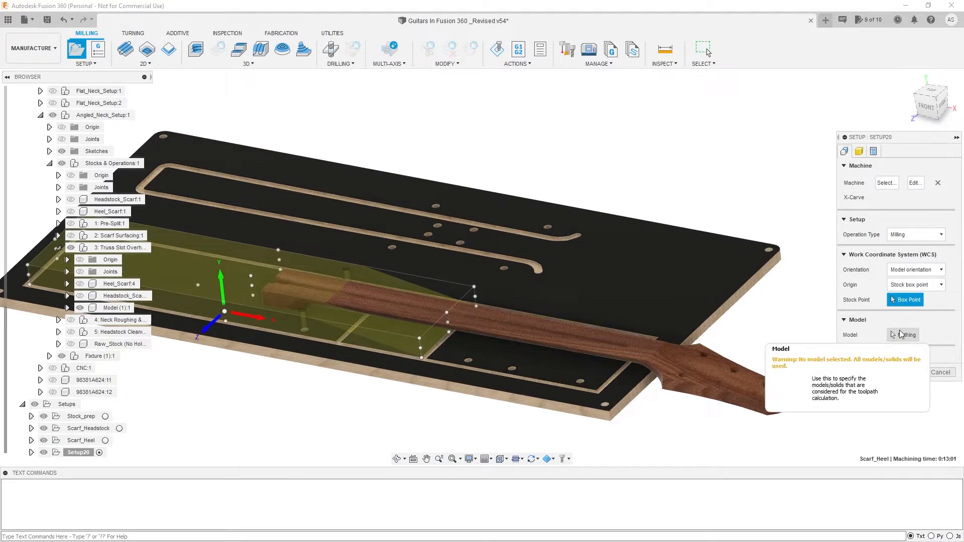
click(901, 335)
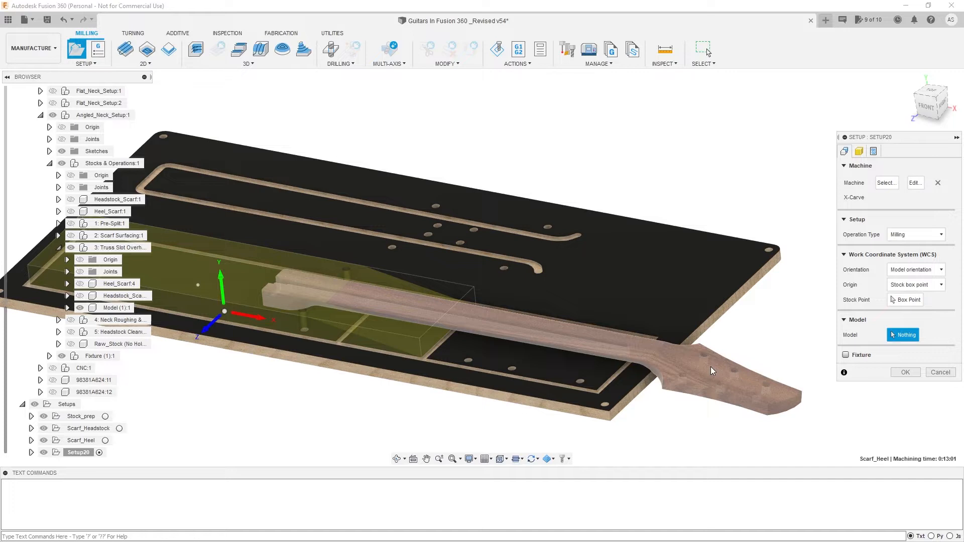
click(726, 378)
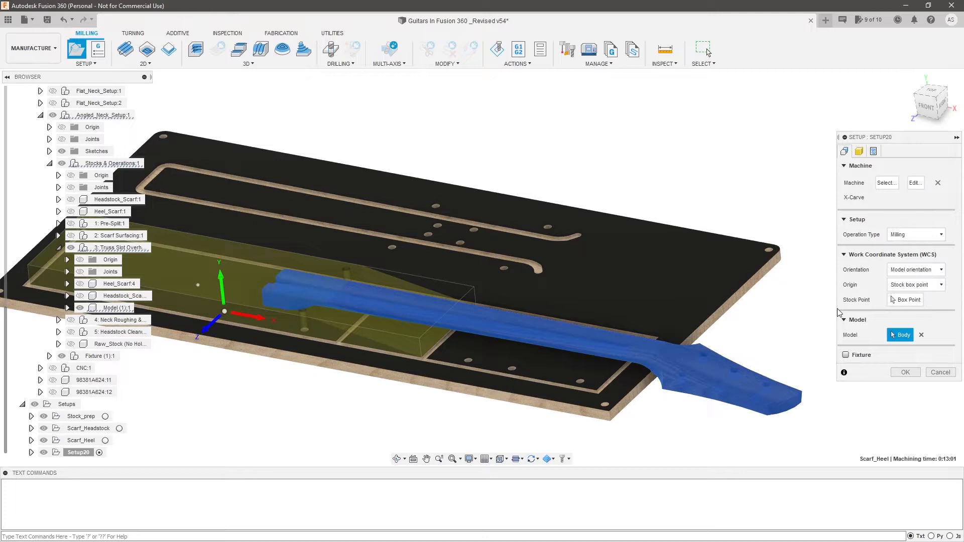
Set the new setup's WCS origin to a selected point at the fixture board's front corner near the headstock end
click(912, 274)
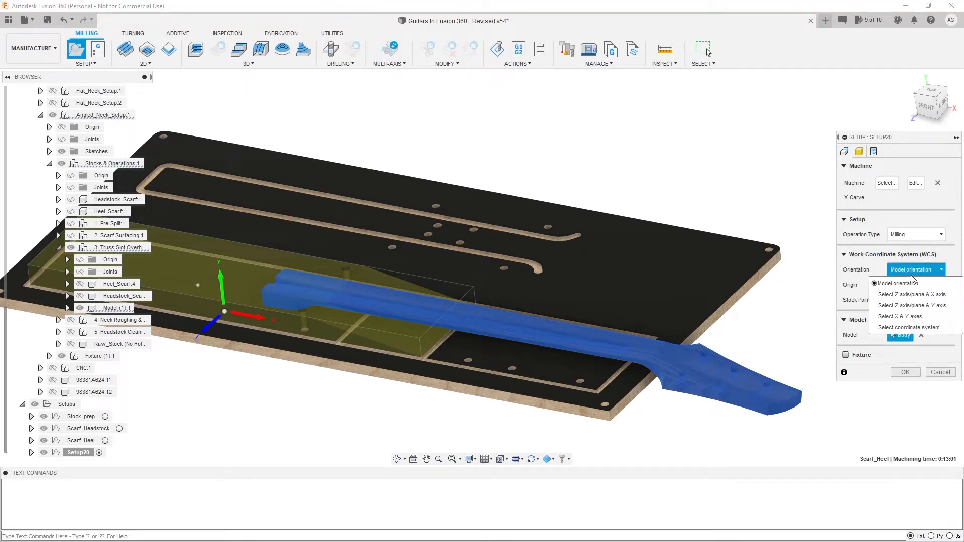
click(911, 277)
click(913, 285)
click(911, 307)
click(608, 412)
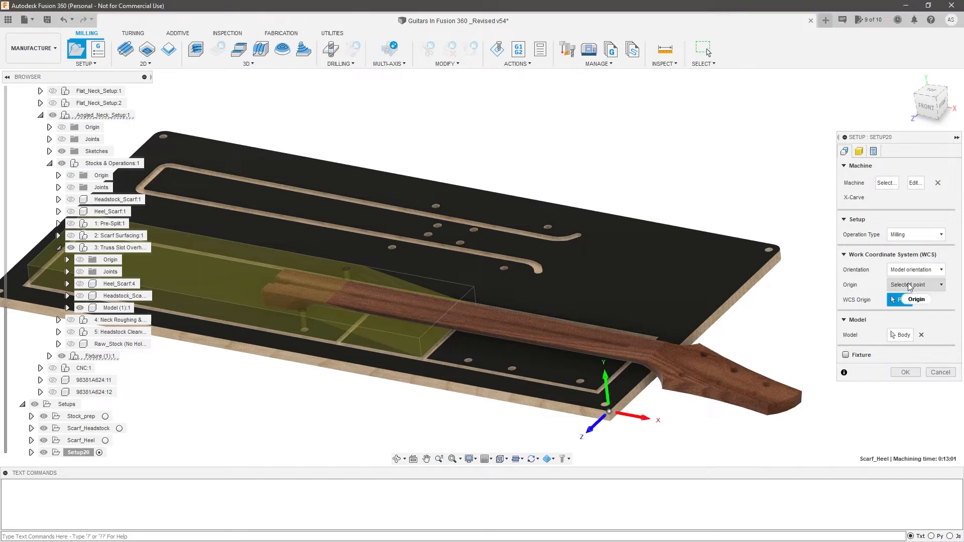
Orient the WCS with X flipped along the board's short end edge and Y along its long front edge, and assign the board as fixture
click(914, 270)
click(900, 316)
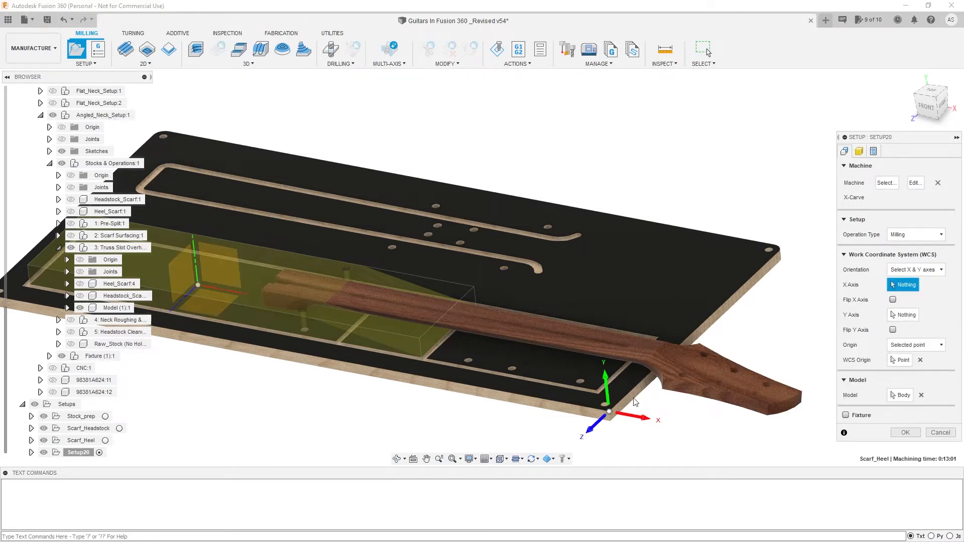
click(634, 400)
click(555, 404)
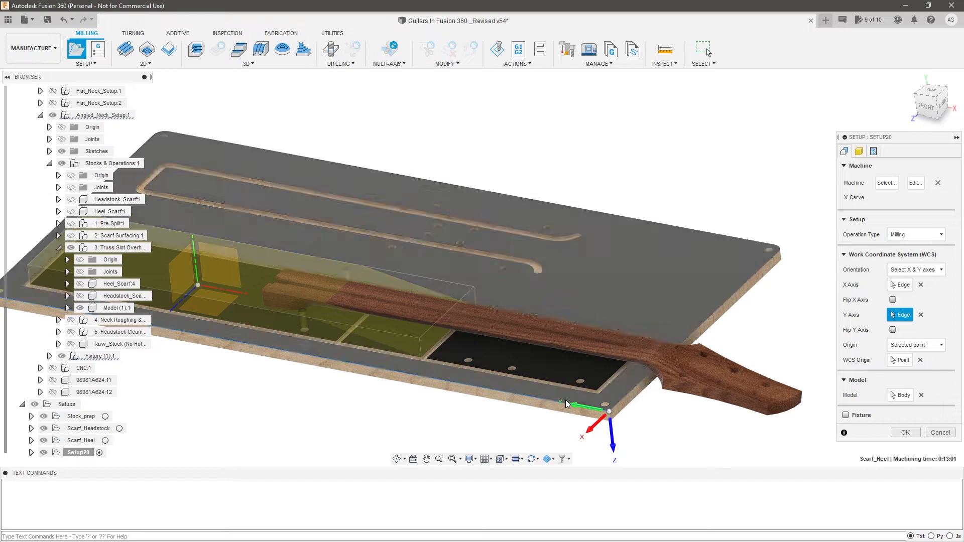
click(892, 300)
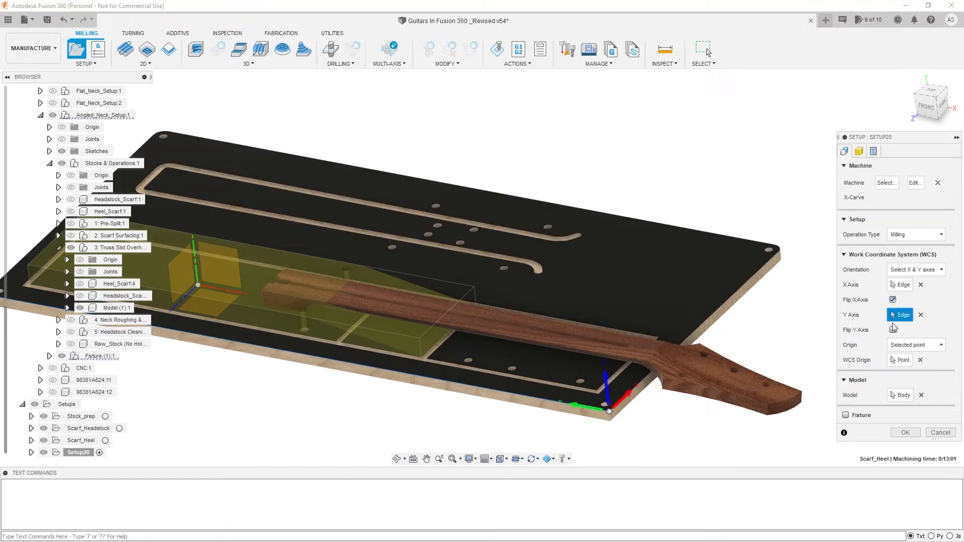
click(846, 415)
click(711, 313)
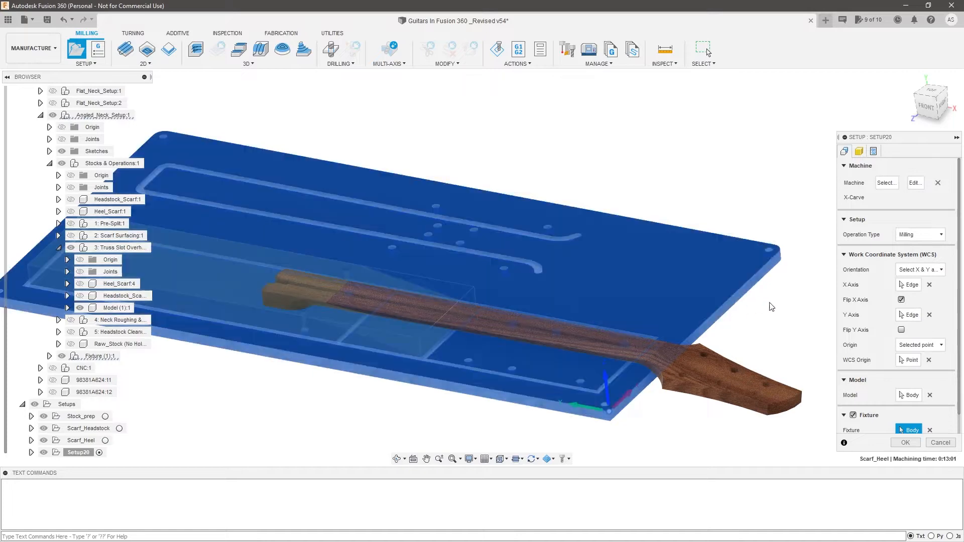
Set the stock mode to From solid, hide Model (1):1, and show the Heel_Scarf:4 and headstock scarf blanks of the truss slot overhang component
click(859, 151)
click(923, 181)
click(919, 261)
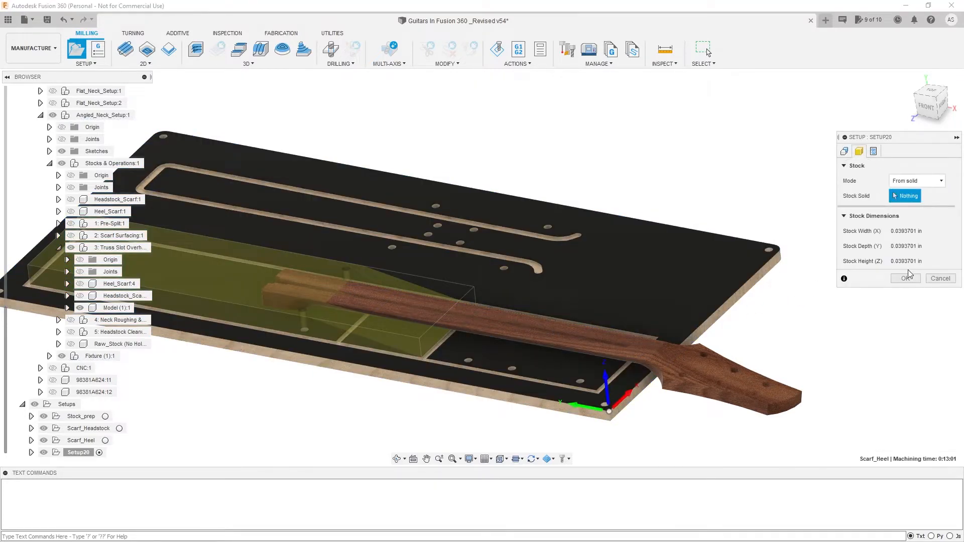
click(80, 308)
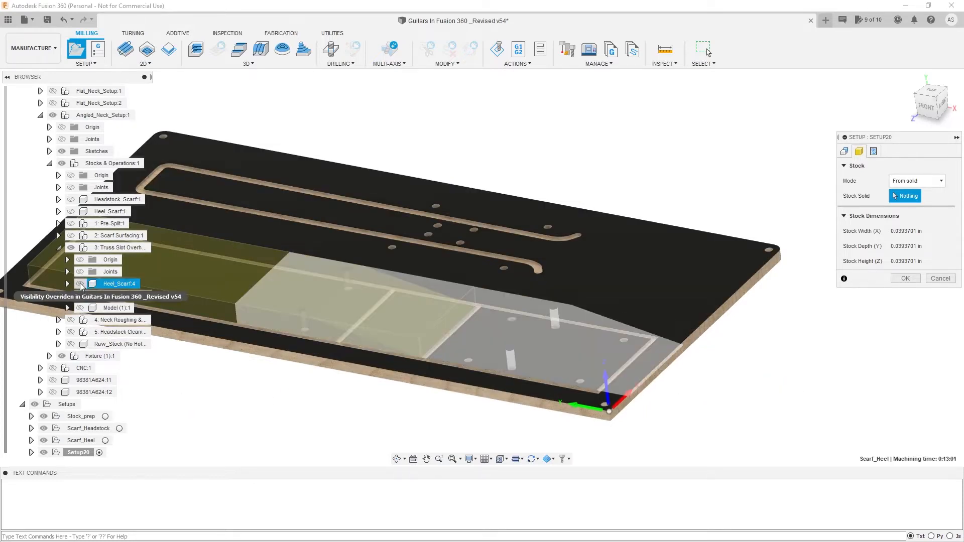
click(80, 284)
click(80, 297)
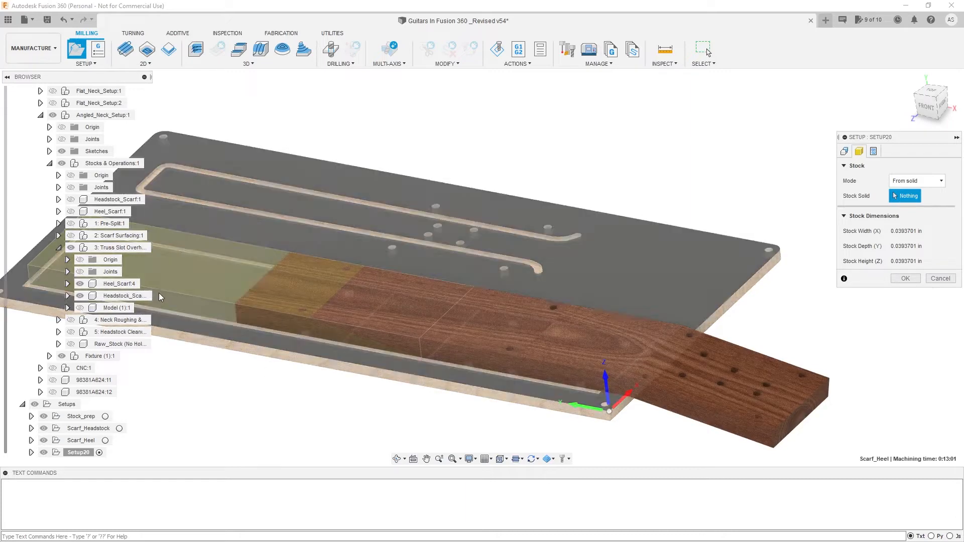
Use the Heel_Scarf and Headstock_Scarf bodies in the truss slot component as the setup's stock solid and accept the setup
click(125, 284)
click(126, 296)
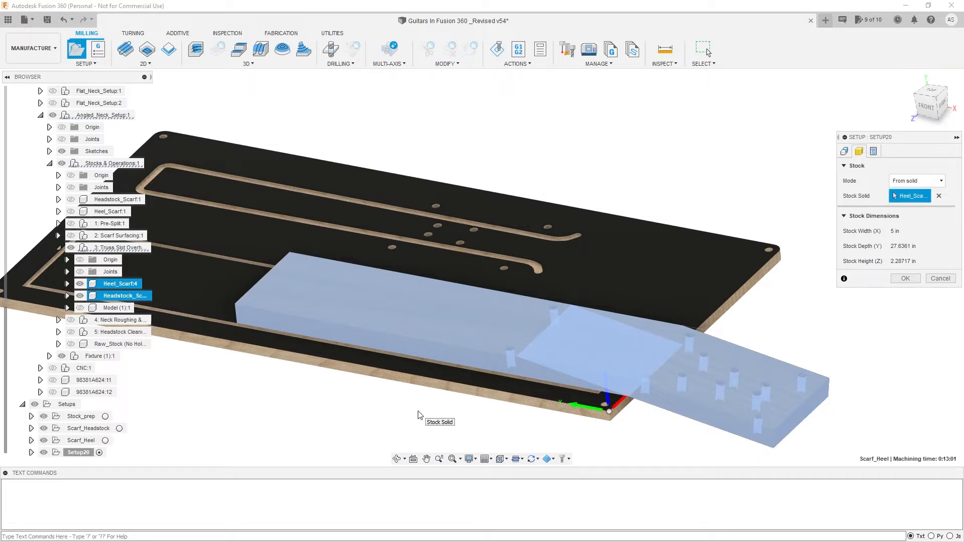
shift+middle_drag(514, 312, 255, 274)
scroll(308, 255, up, 3)
scroll(255, 279, down, 2)
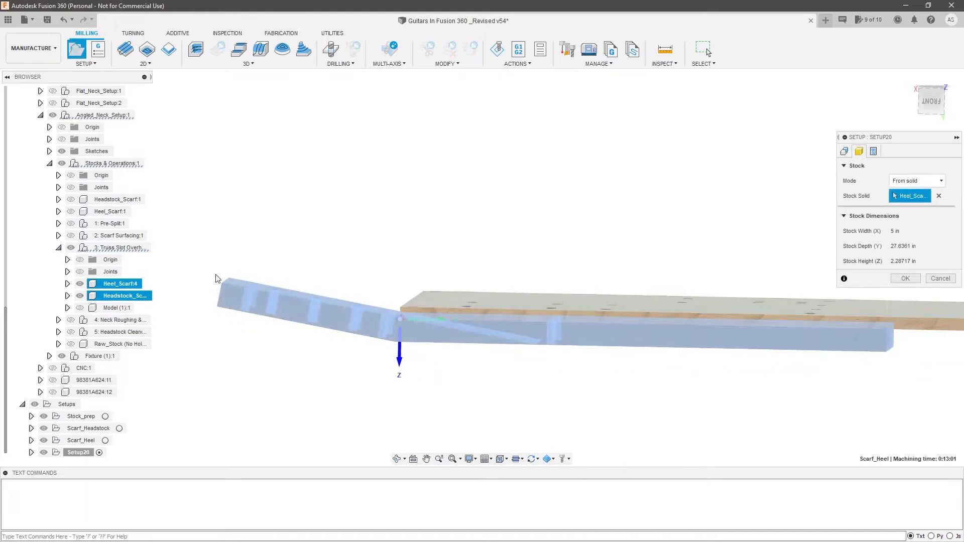
shift+middle_drag(238, 279, 617, 301)
scroll(638, 308, down, 3)
scroll(625, 258, up, 3)
scroll(574, 329, down, 3)
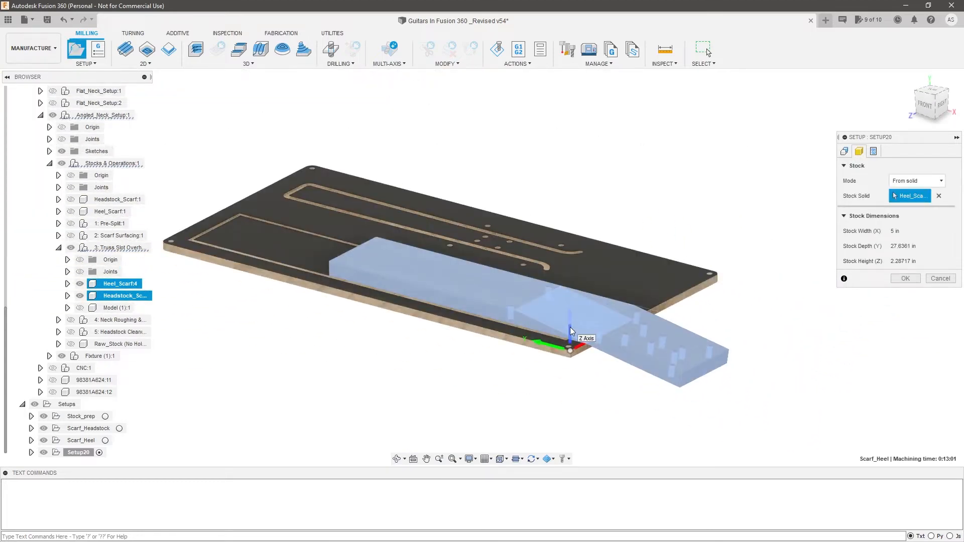
click(844, 151)
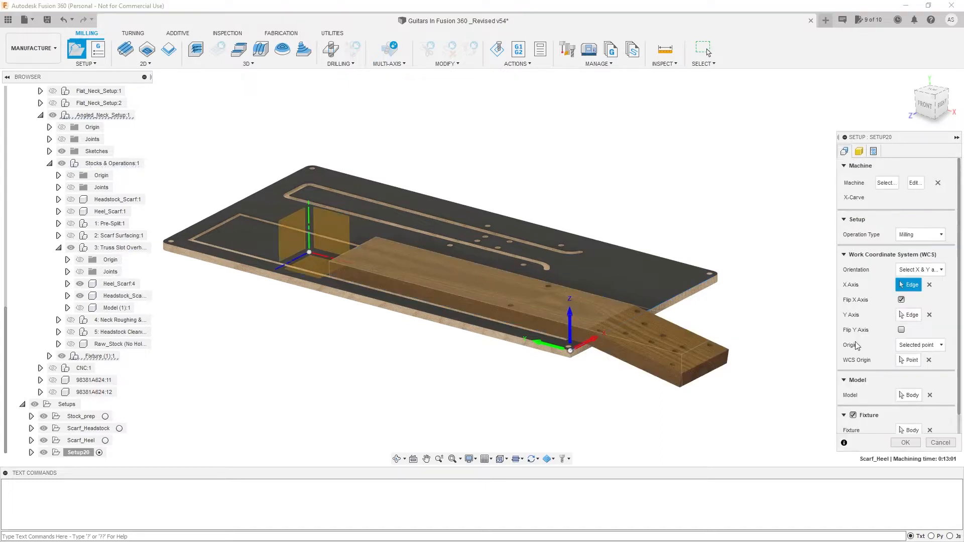
click(905, 442)
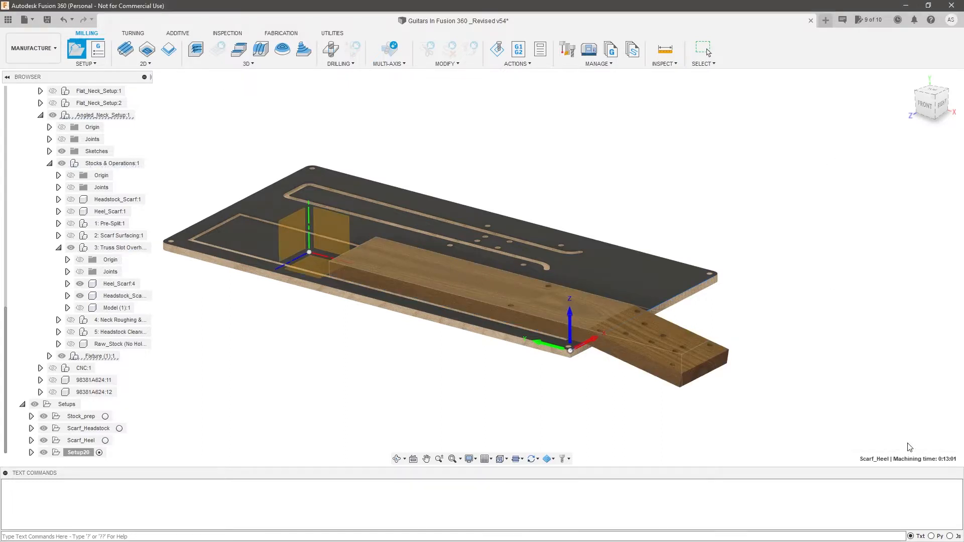
Hide the heel and headstock stock bodies and show the Model (1) neck body in the truss slot component
click(80, 296)
click(80, 284)
click(79, 307)
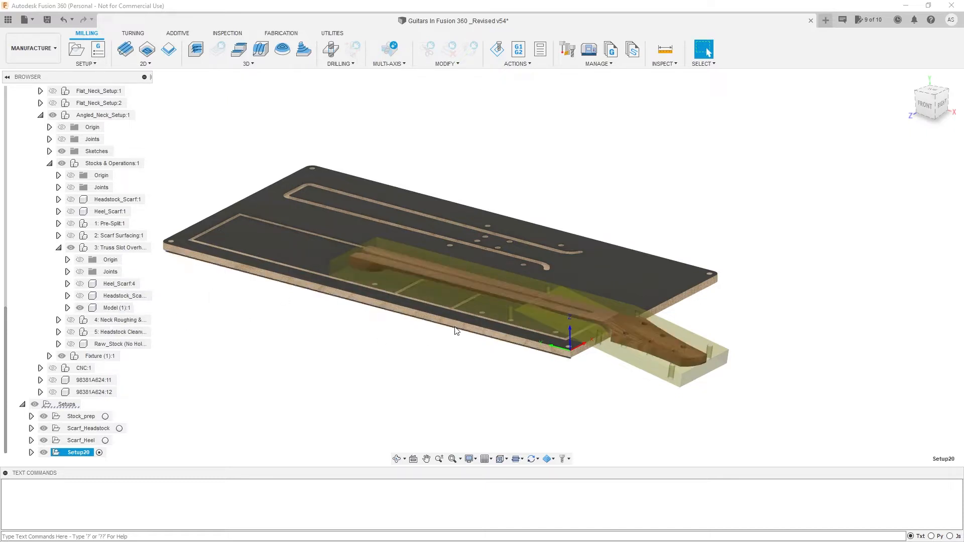
Start a 2D Pocket operation and select the truss rod slot's contour as the pocket to machine
scroll(321, 286, up, 3)
click(149, 64)
click(142, 86)
shift+middle_drag(427, 211, 558, 332)
scroll(559, 330, up, 10)
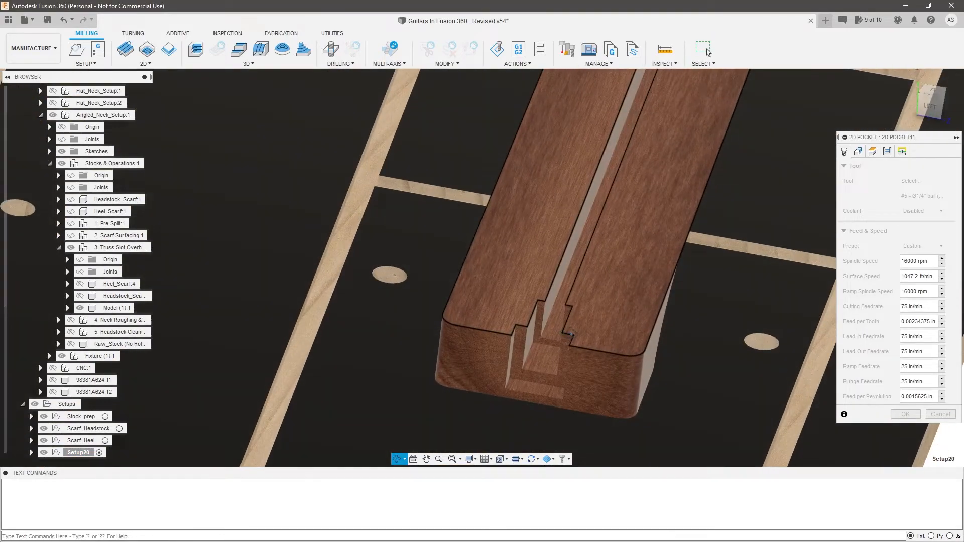
click(552, 330)
mouse_move(552, 322)
shift+middle_down()
mouse_move(535, 314)
mouse_move(557, 307)
mouse_move(541, 316)
shift+middle_up()
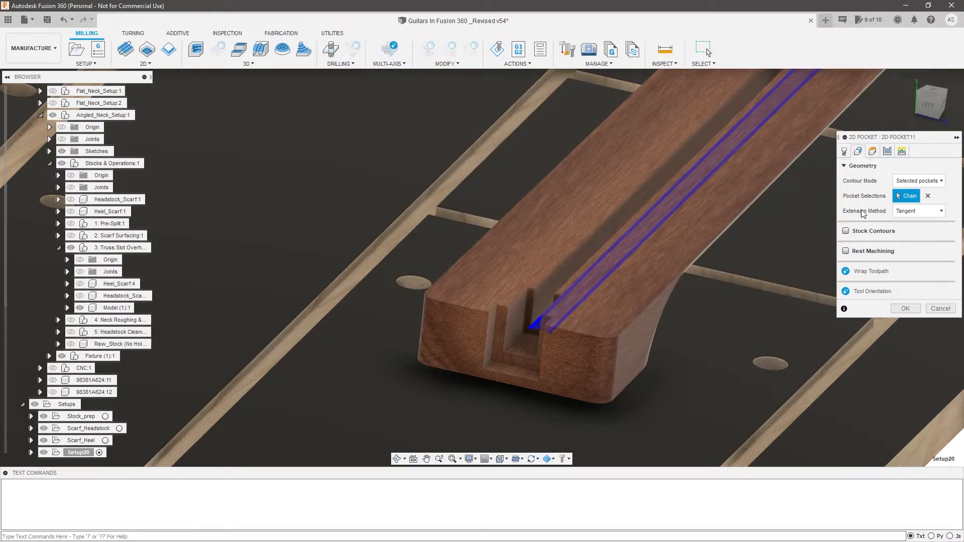
shift+middle_drag(563, 303, 556, 314)
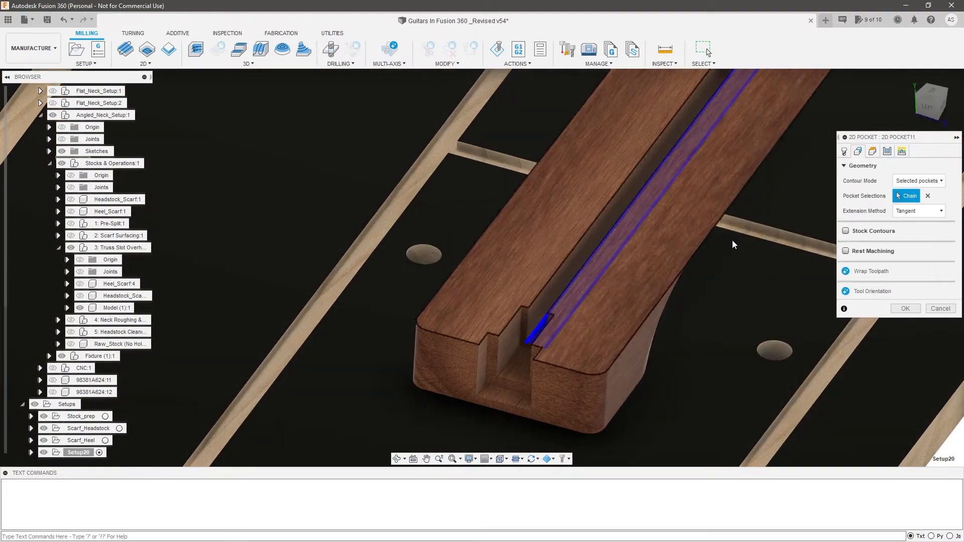
Measure the truss rod slot's width between its two long side walls
click(844, 151)
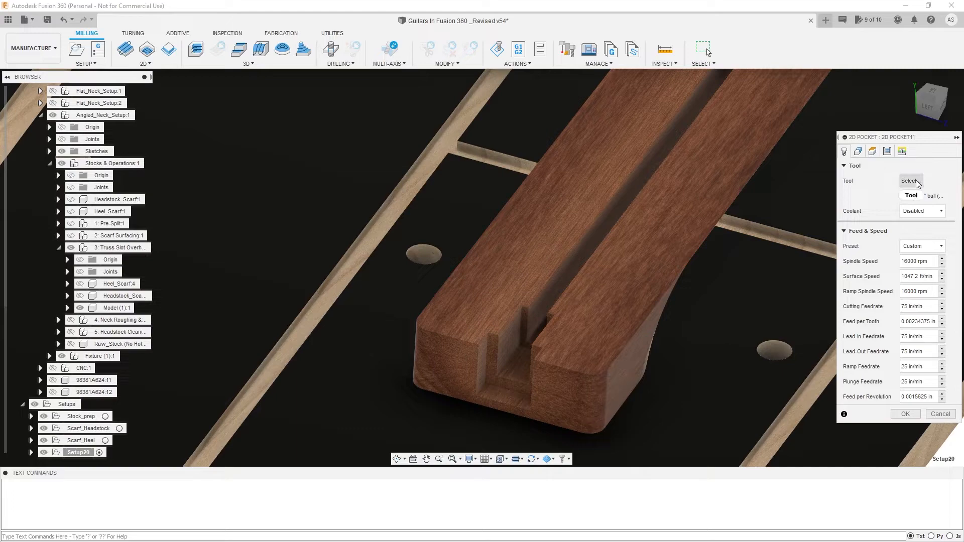
key(i)
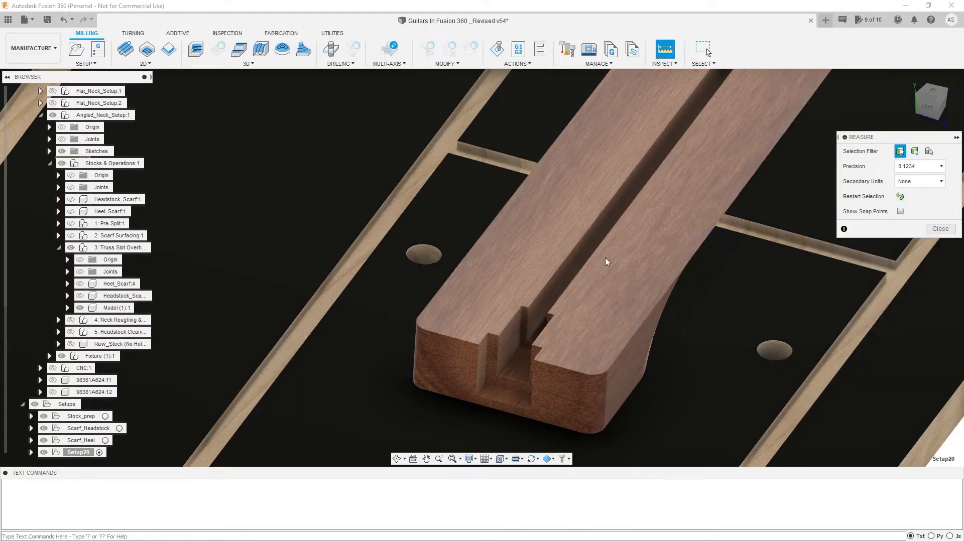
click(560, 297)
shift+middle_drag(560, 296, 573, 295)
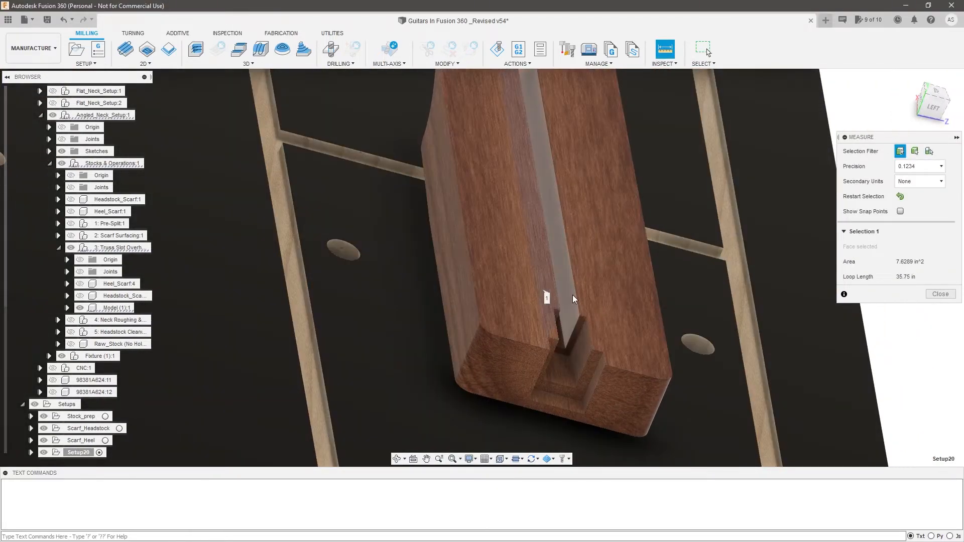
click(572, 295)
shift+middle_drag(634, 277, 625, 257)
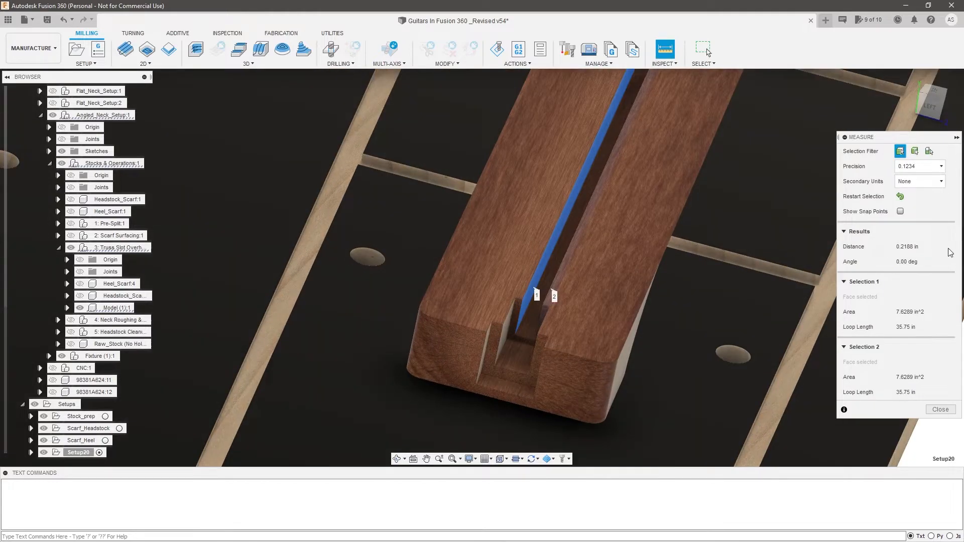
shift+middle_drag(753, 261, 686, 234)
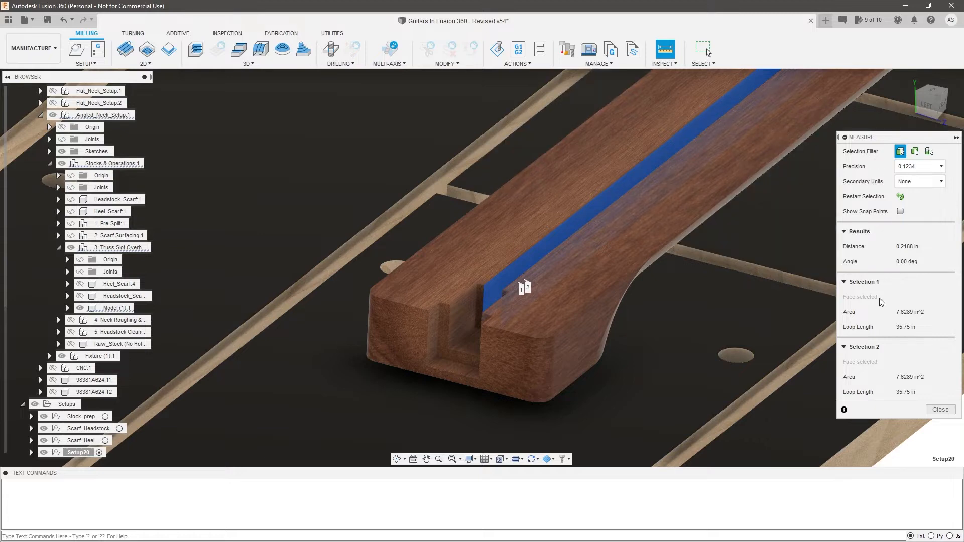
click(937, 411)
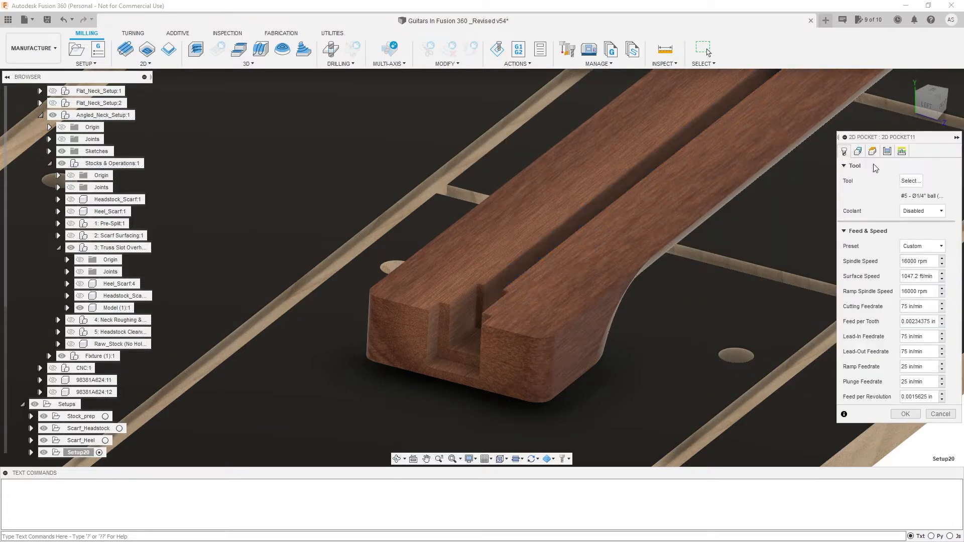
Choose the 1/8" flat end mill (tool 4) with a spindle speed of 16000 rpm and a cutting feedrate of 50 in/min
click(910, 181)
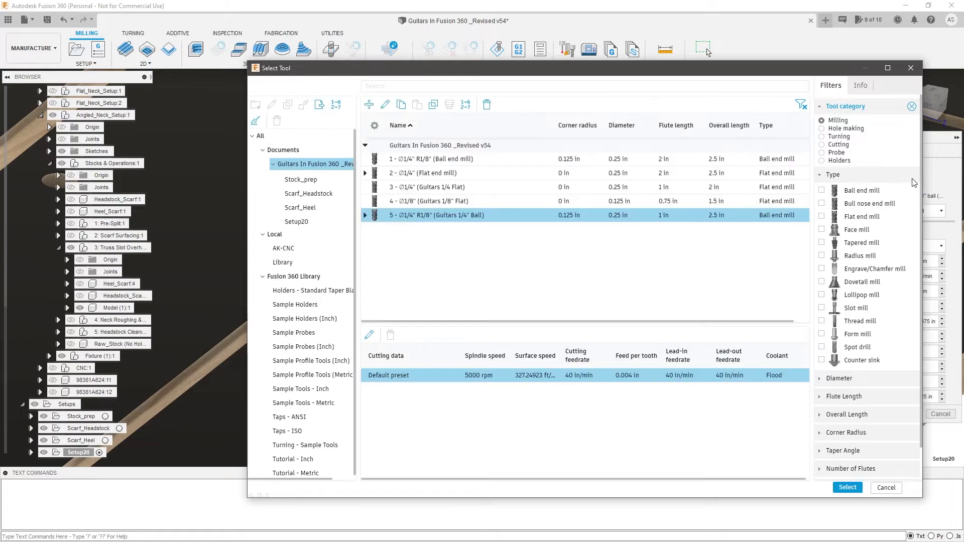
click(847, 488)
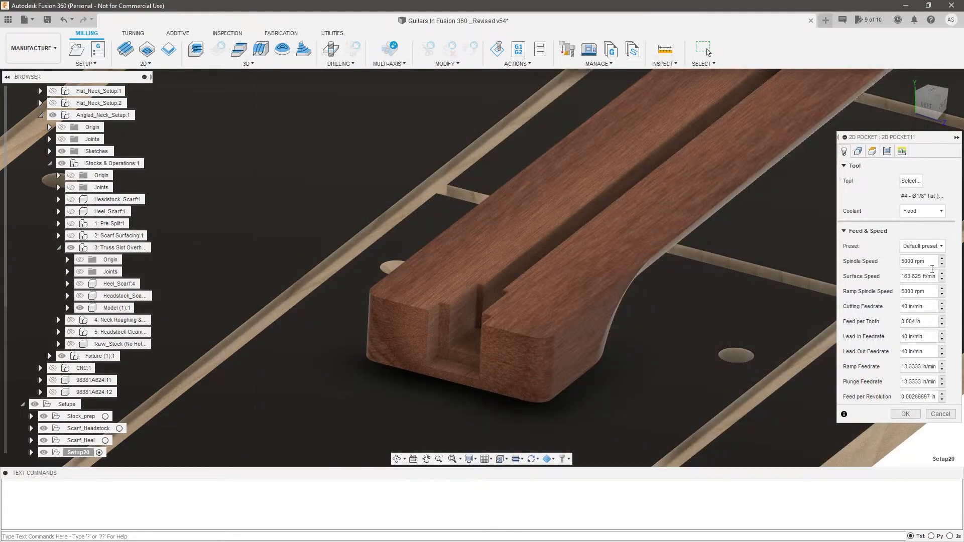
drag(933, 261, 837, 259)
key(Tab)
key(Tab)
key(Tab)
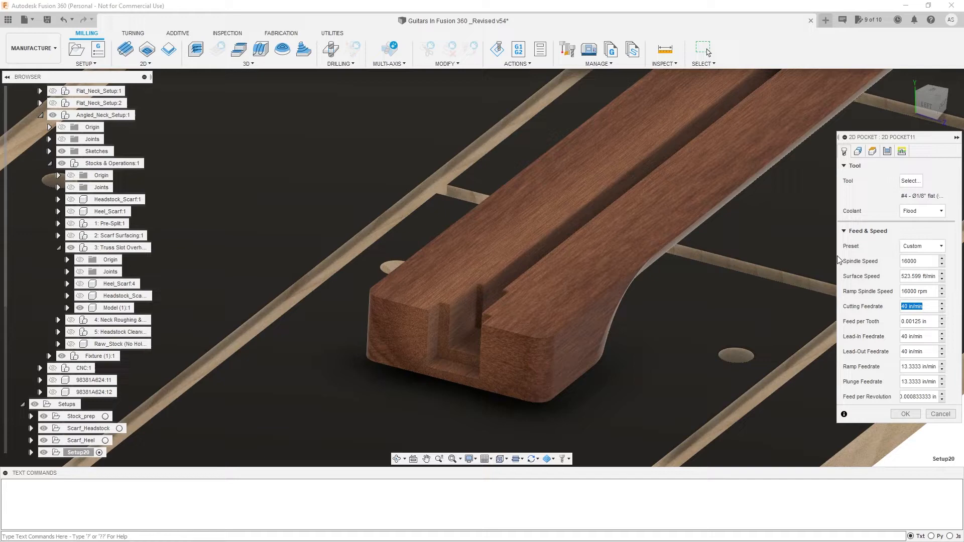
key(BackSpace)
key(BackSpace)
text(50)
key(Tab)
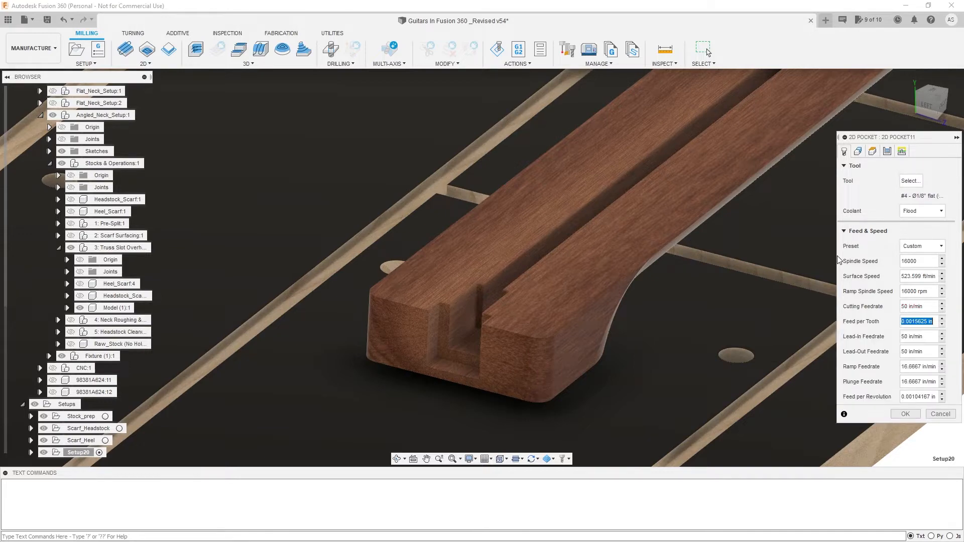
Set the pocket's bottom height from a selection, using the recess floor face at the neck's heel end as reference
click(860, 151)
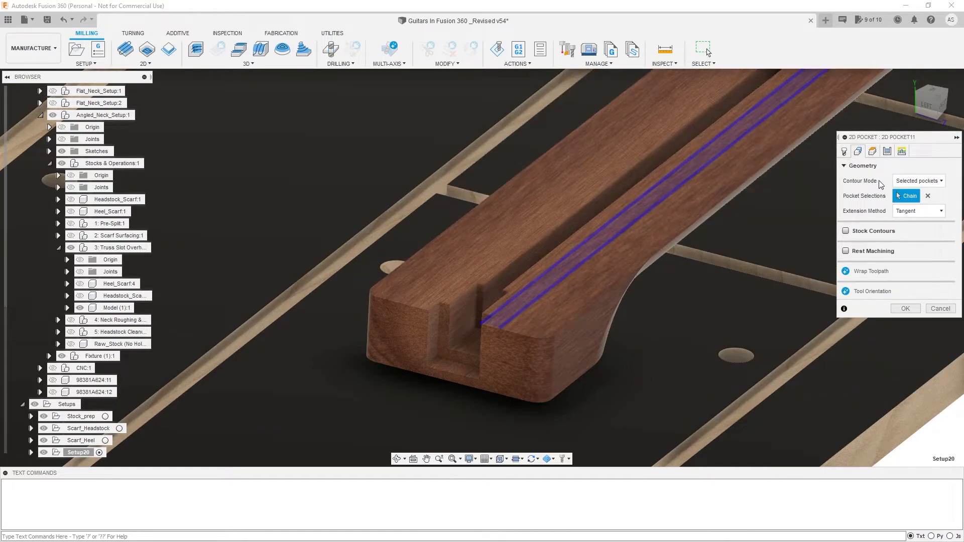
click(871, 151)
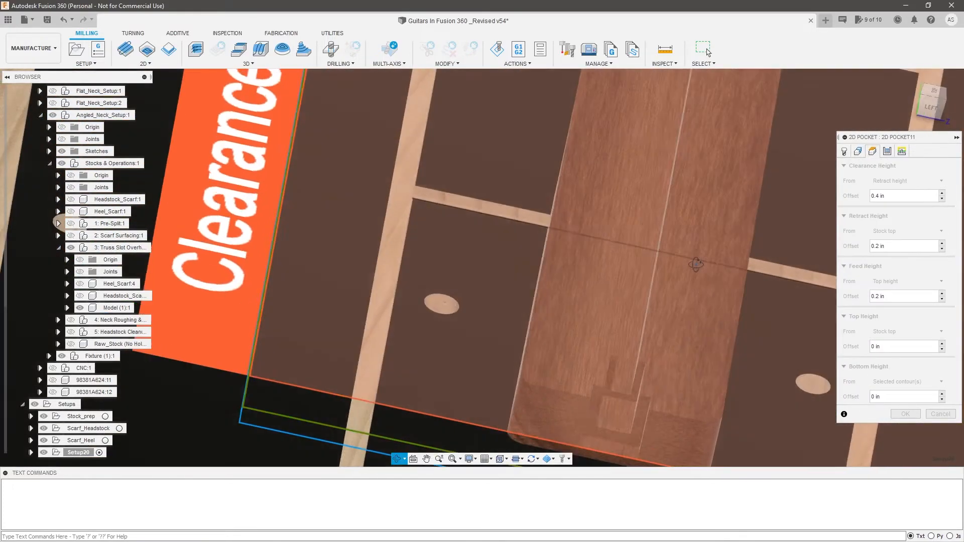
click(893, 382)
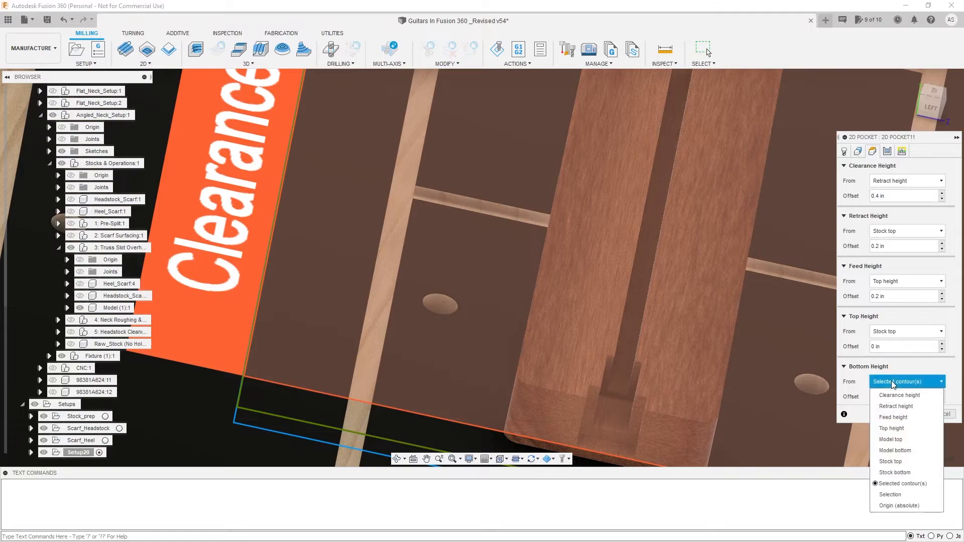
click(903, 495)
click(625, 384)
shift+middle_drag(625, 385, 587, 301)
scroll(588, 301, up, 3)
scroll(631, 296, down, 3)
shift+middle_drag(798, 318, 609, 351)
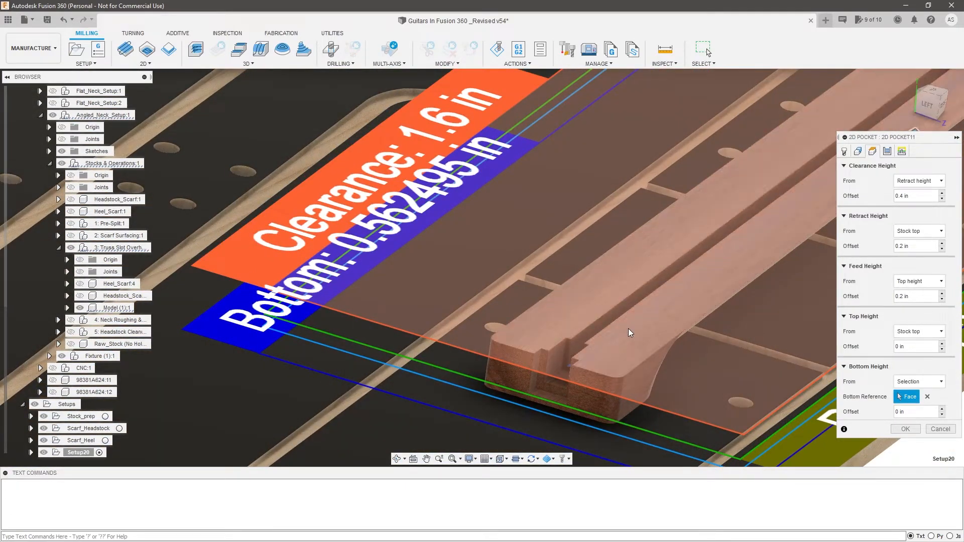
Enable multiple depths with a 0.0625 in maximum roughing stepdown and set the axial stock to leave to 0
click(887, 151)
shift+middle_drag(502, 226, 768, 349)
click(846, 336)
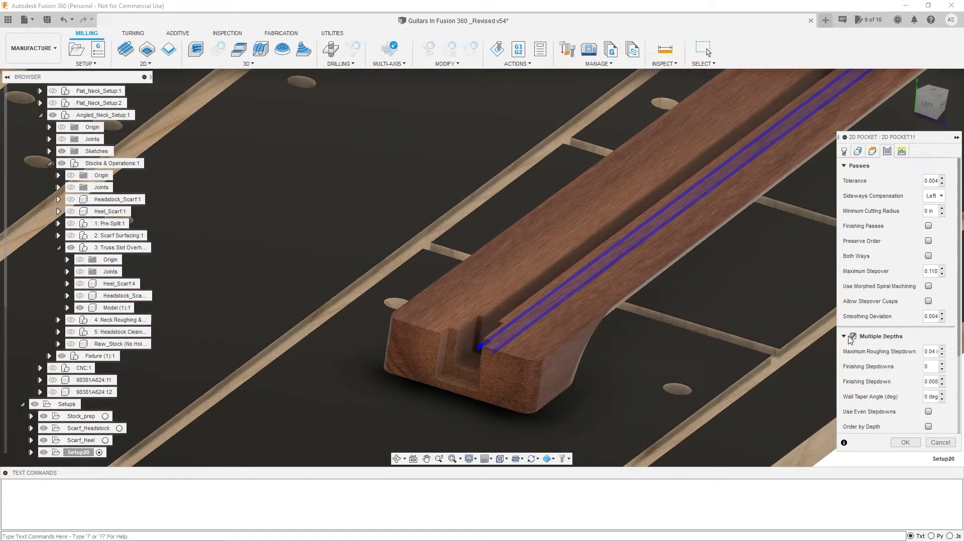
key(BackSpace)
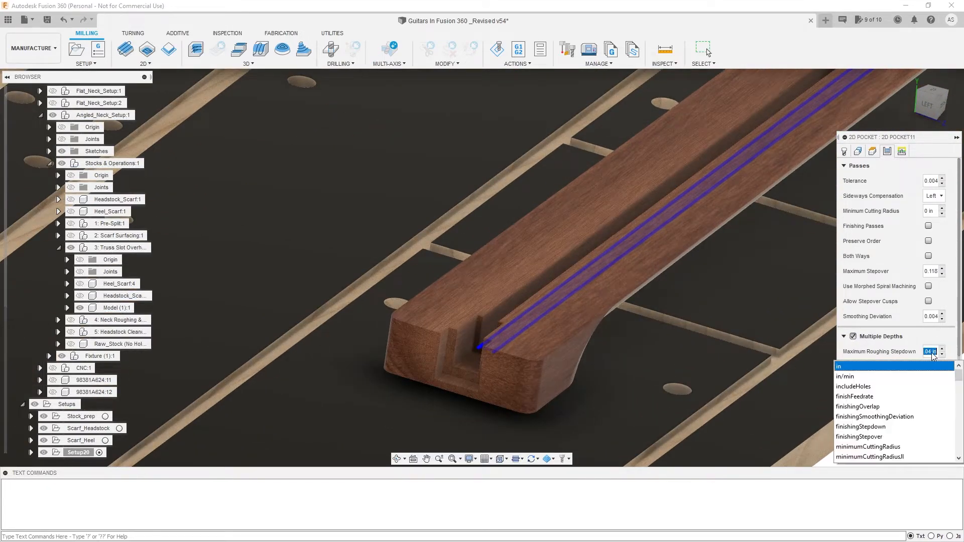
text(.0625)
key(Tab)
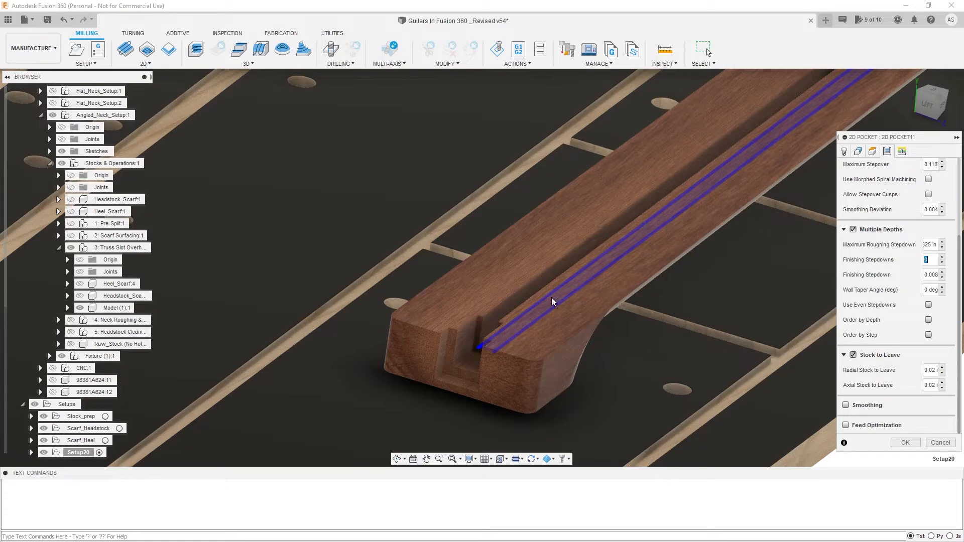
click(934, 385)
text(0)
key(Tab)
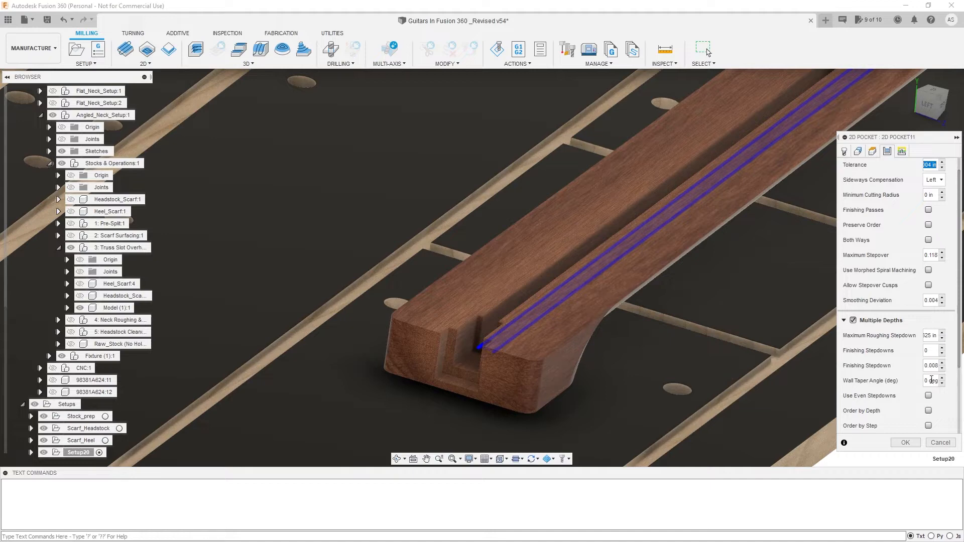
Enable cutting both ways for the pocket and set the maximum stepover to .06 in
scroll(899, 386, down, 3)
scroll(935, 380, up, 4)
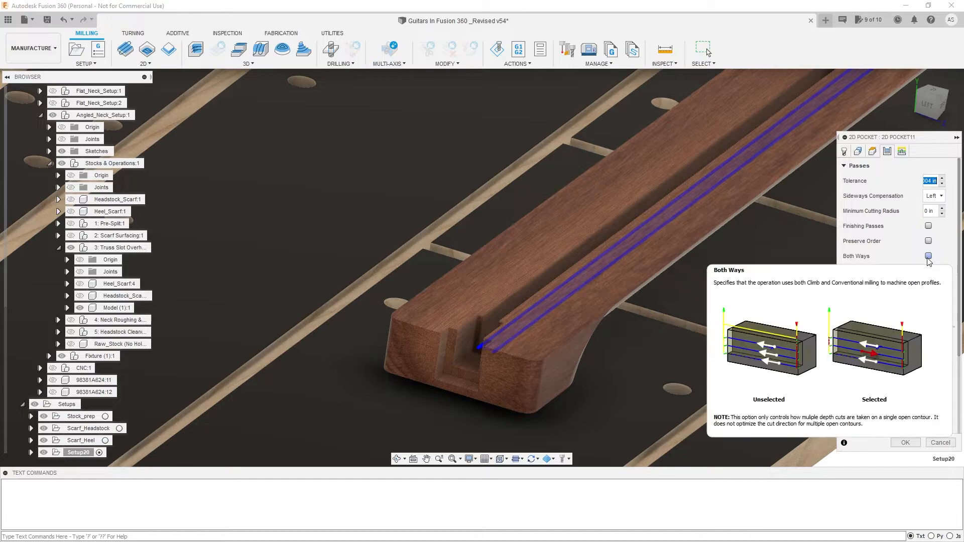
click(928, 256)
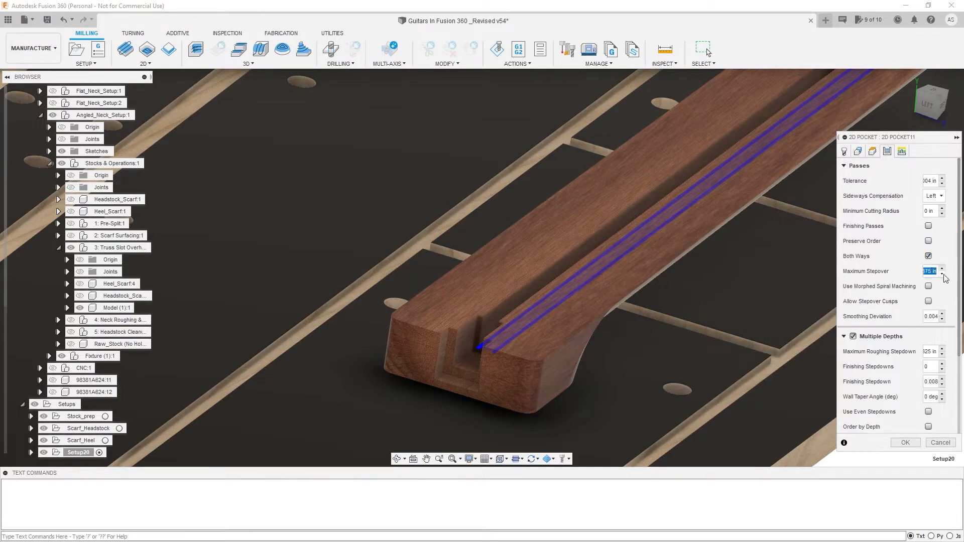
mouse_move(937, 276)
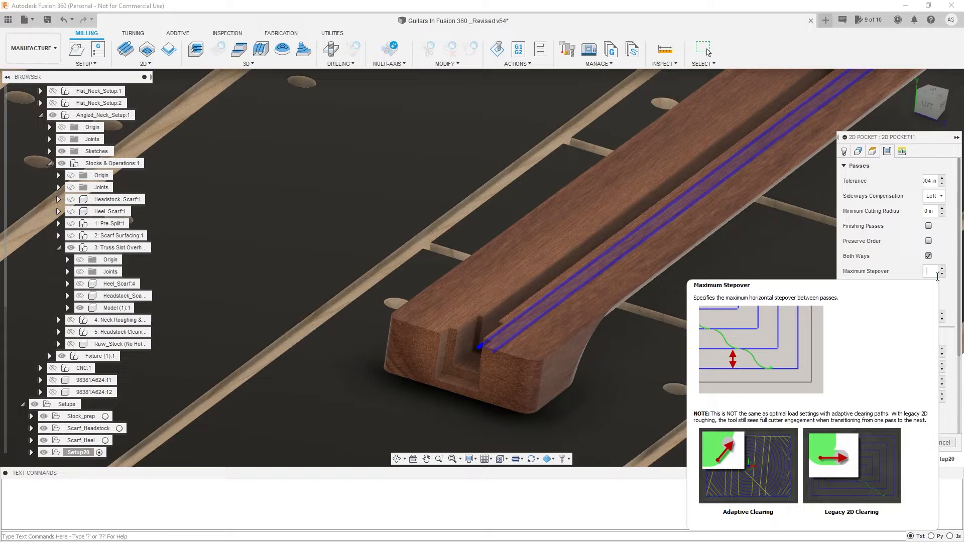
key(Tab)
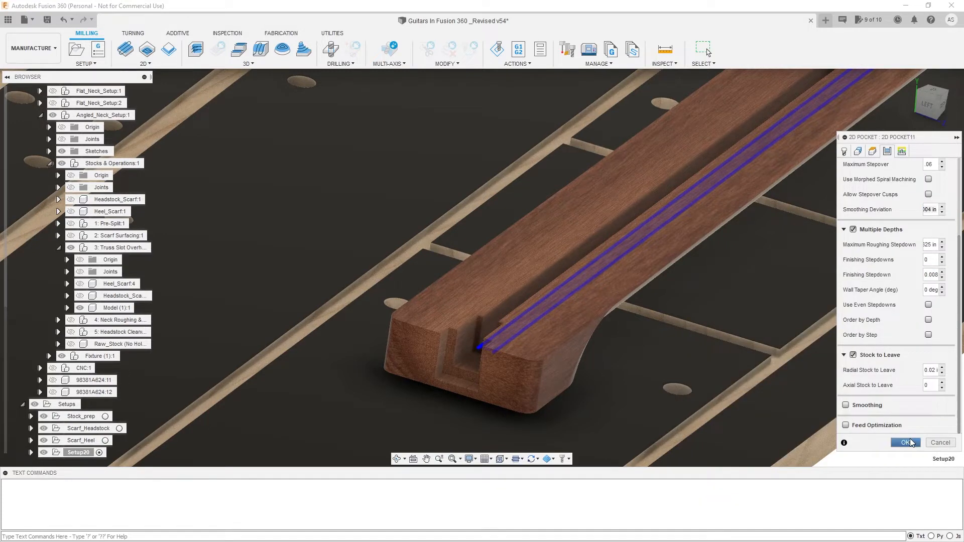
Set the pocket operation's coolant to Disabled and generate the toolpath
click(908, 442)
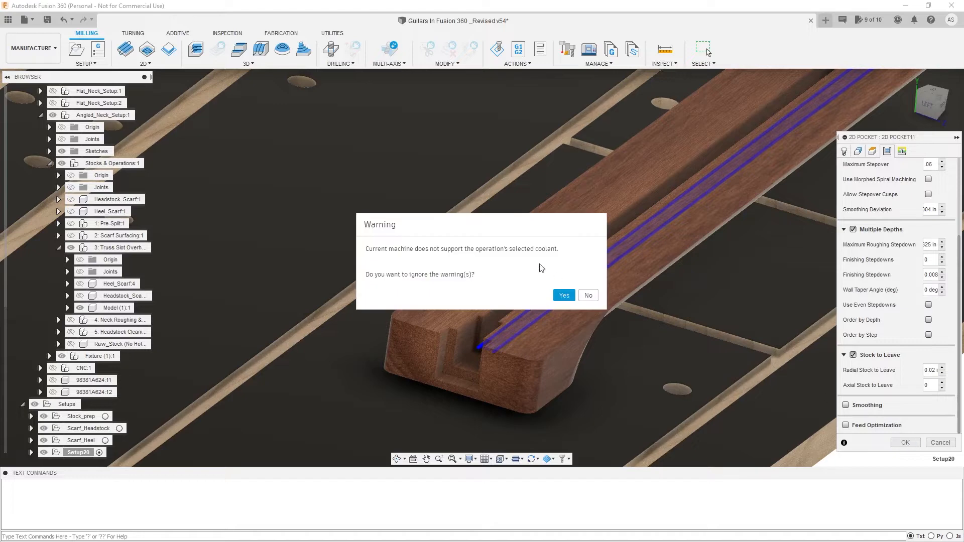
click(589, 296)
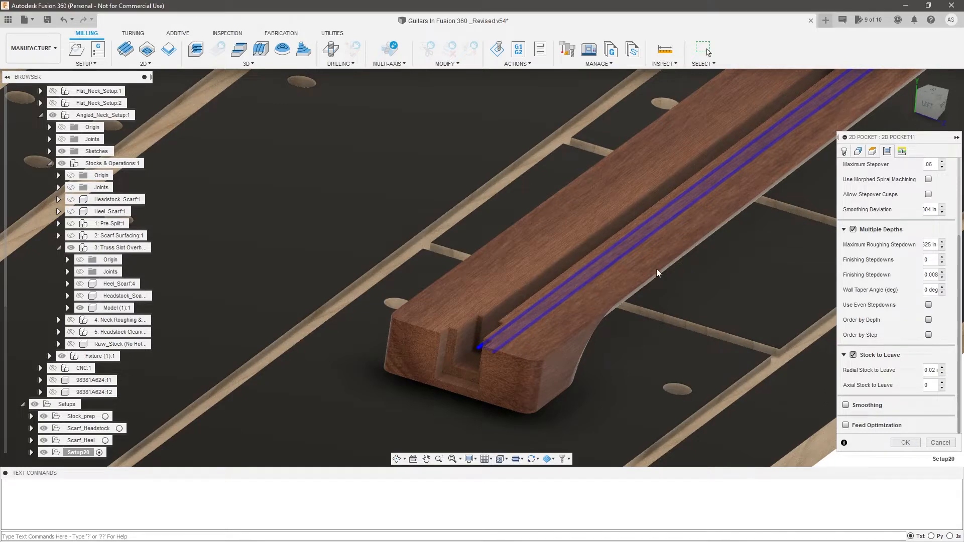
click(844, 151)
click(911, 214)
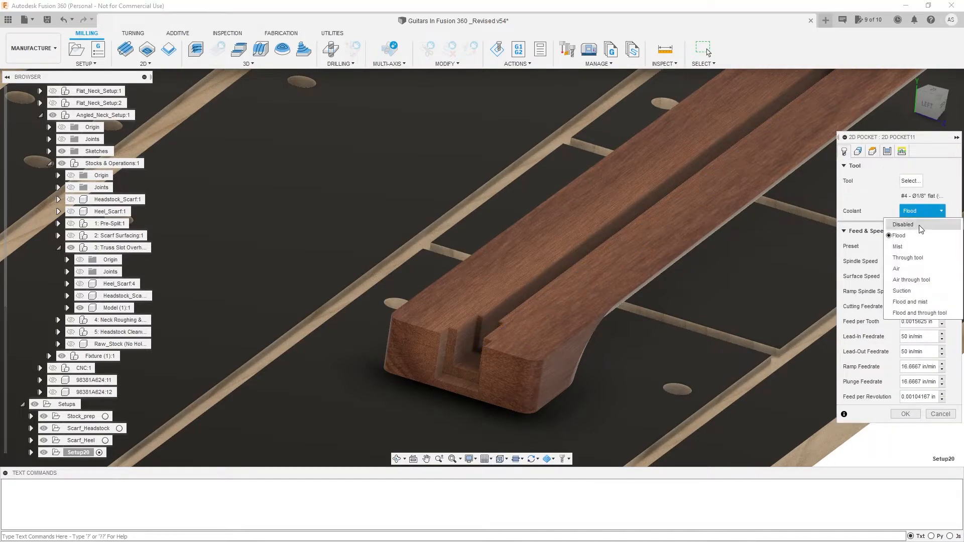
click(903, 225)
click(905, 414)
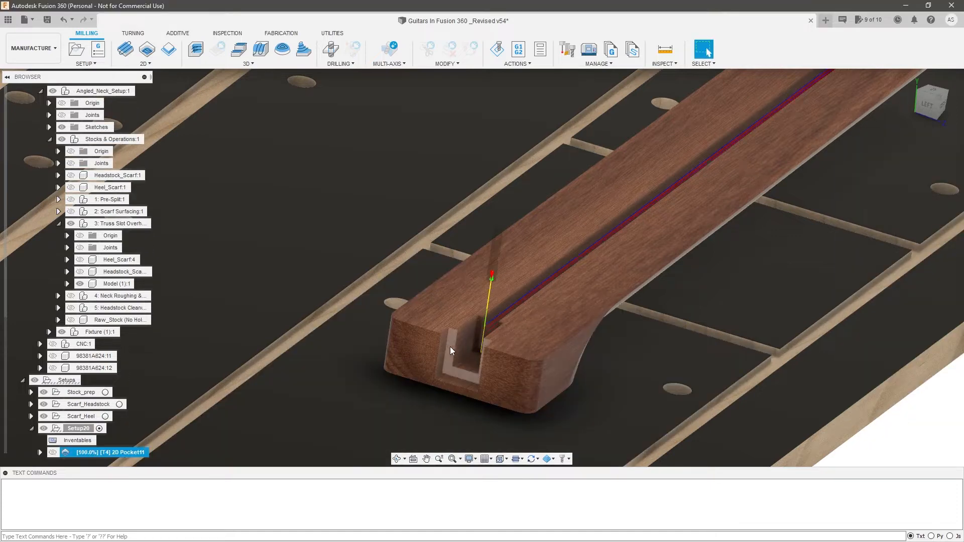
Start a new 2D Pocket operation and select the two recess floor faces at the neck's heel end as pockets
scroll(499, 332, up, 10)
shift+middle_drag(501, 352, 516, 323)
scroll(516, 323, down, 5)
shift+middle_drag(527, 387, 310, 199)
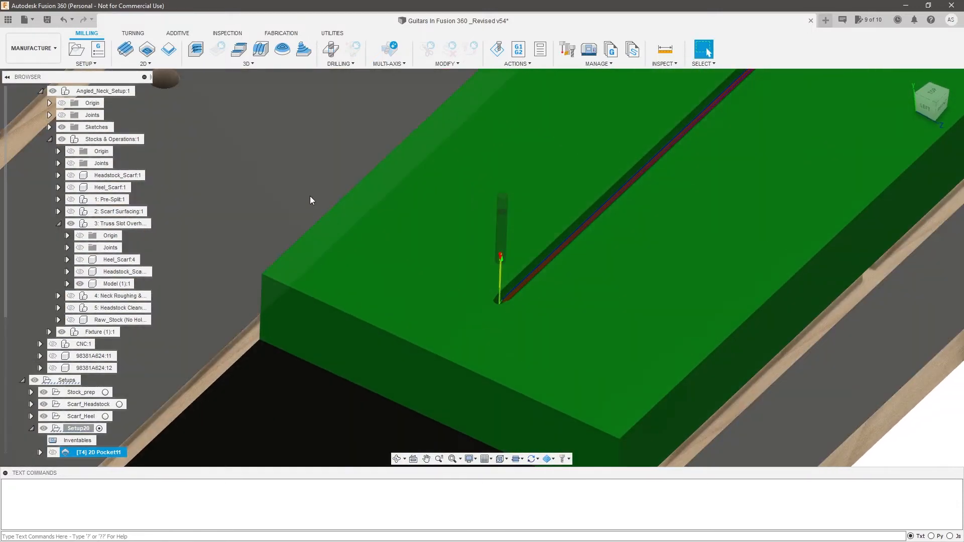
click(145, 63)
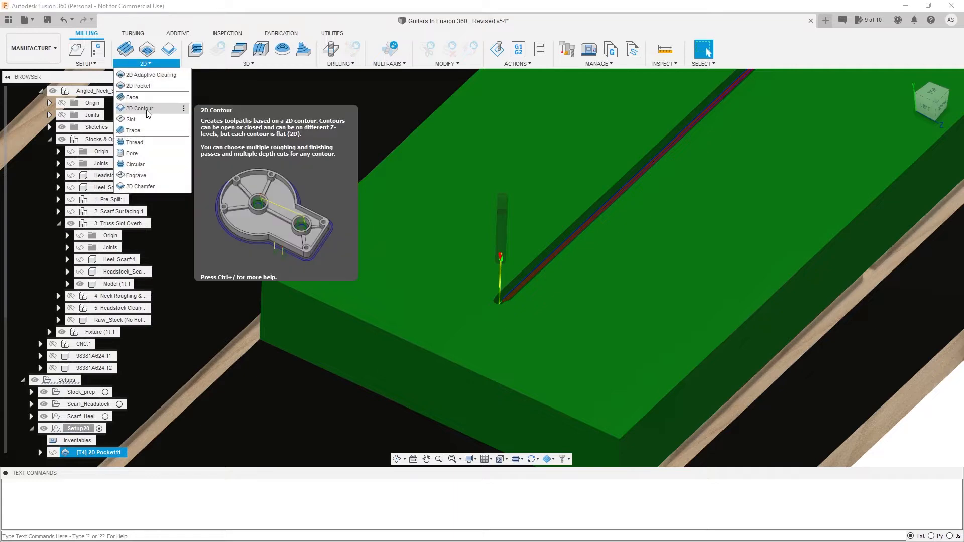
click(150, 86)
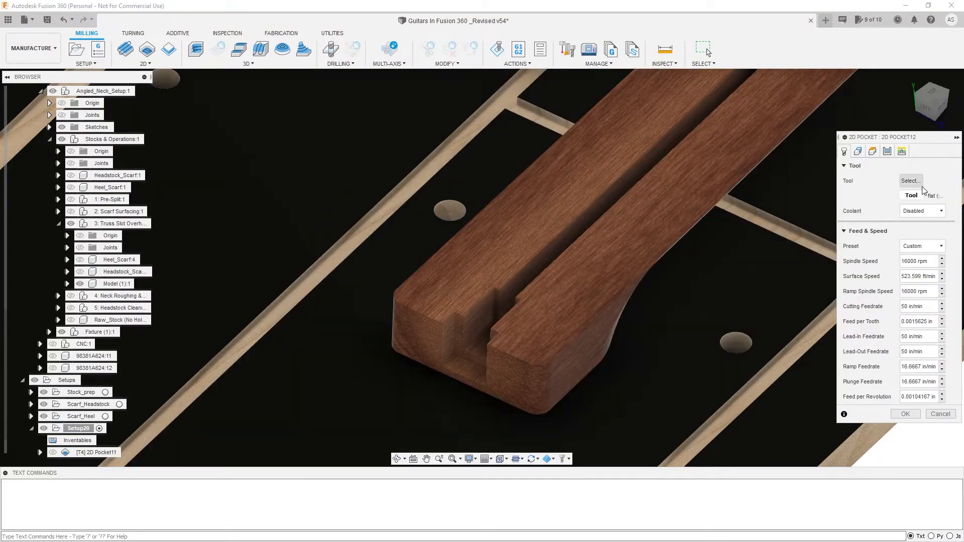
click(858, 151)
scroll(471, 322, up, 3)
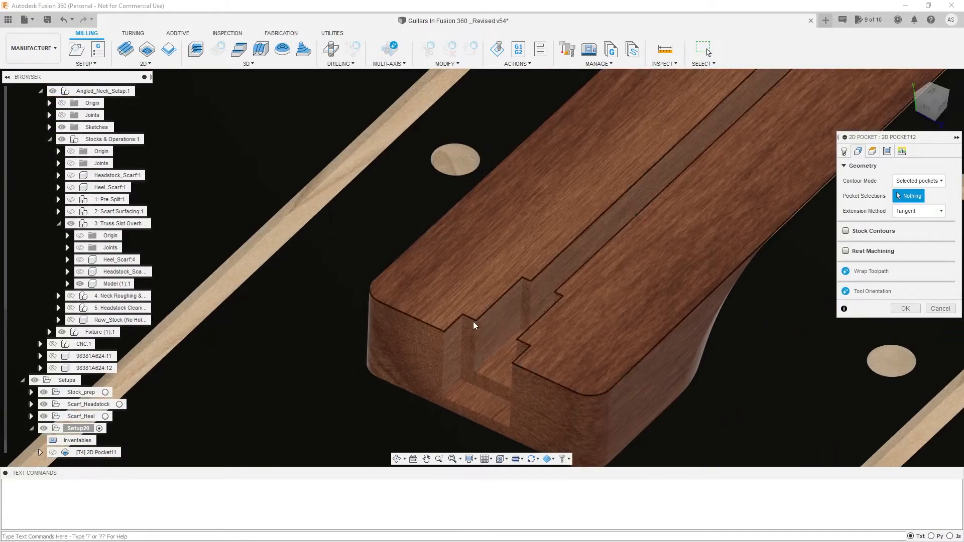
click(505, 368)
click(474, 399)
scroll(464, 251, down, 2)
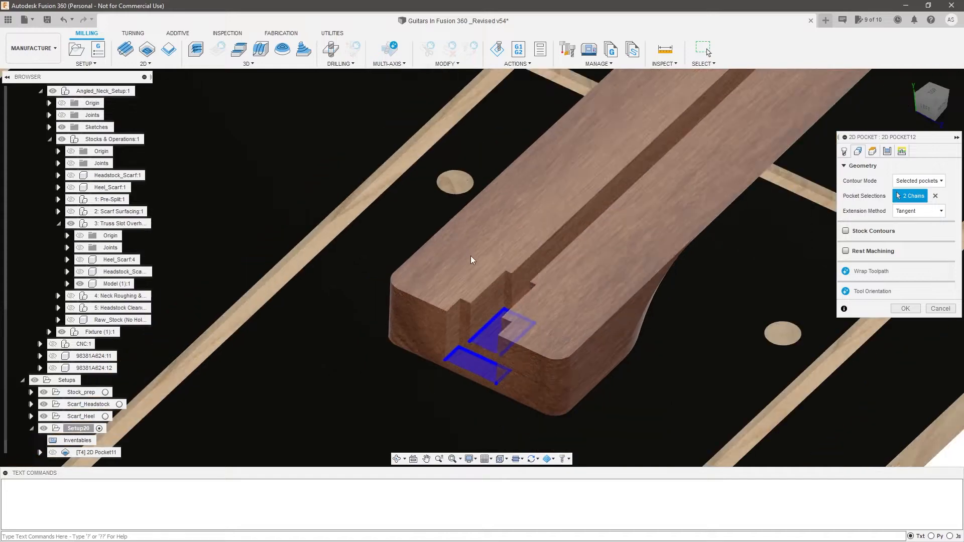
scroll(498, 339, up, 2)
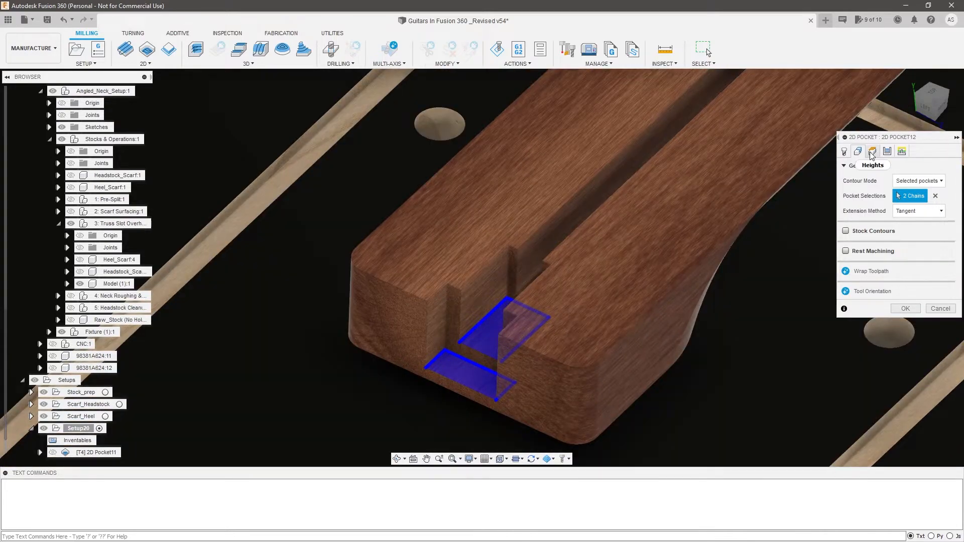
Keep the heel recess pocket's default heights and enable multiple depths with a maximum roughing stepdown of .0625 in
click(872, 153)
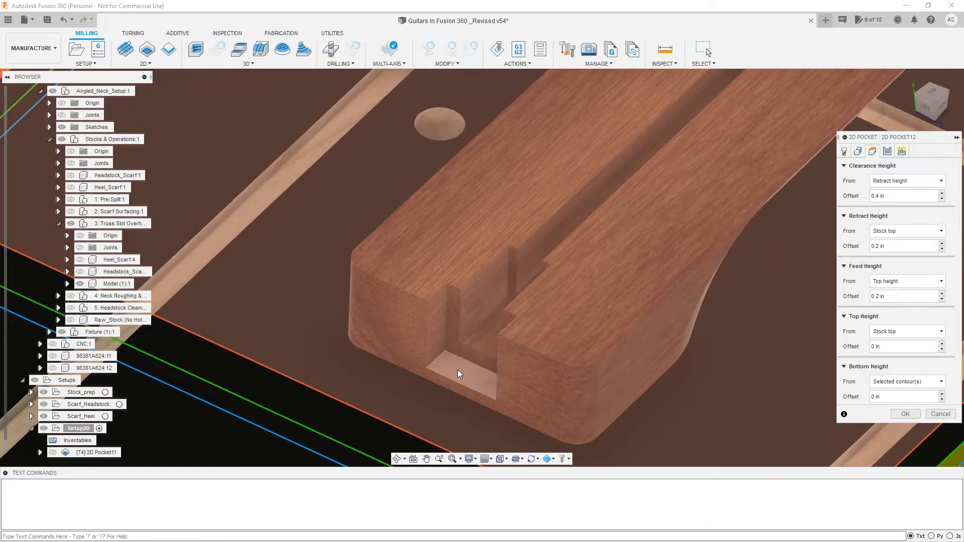
click(888, 151)
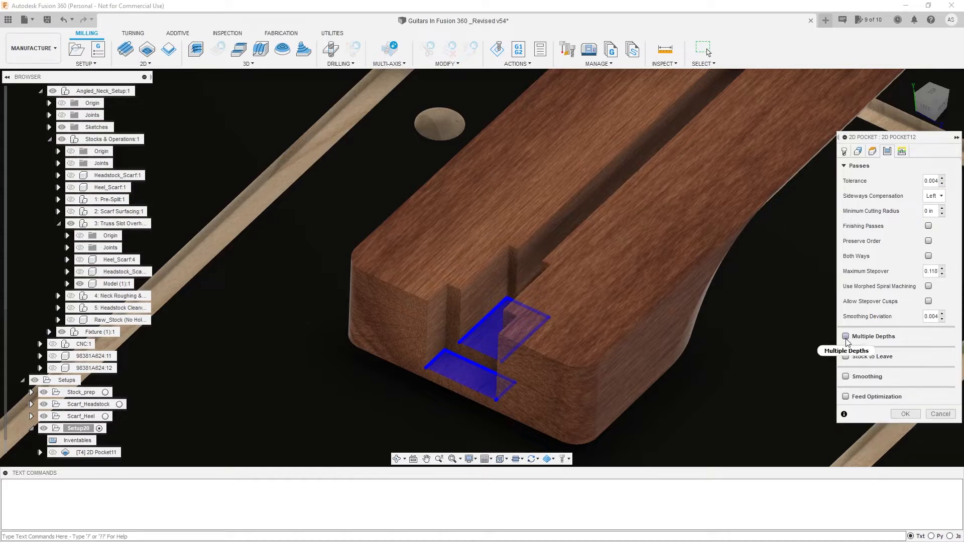
click(853, 337)
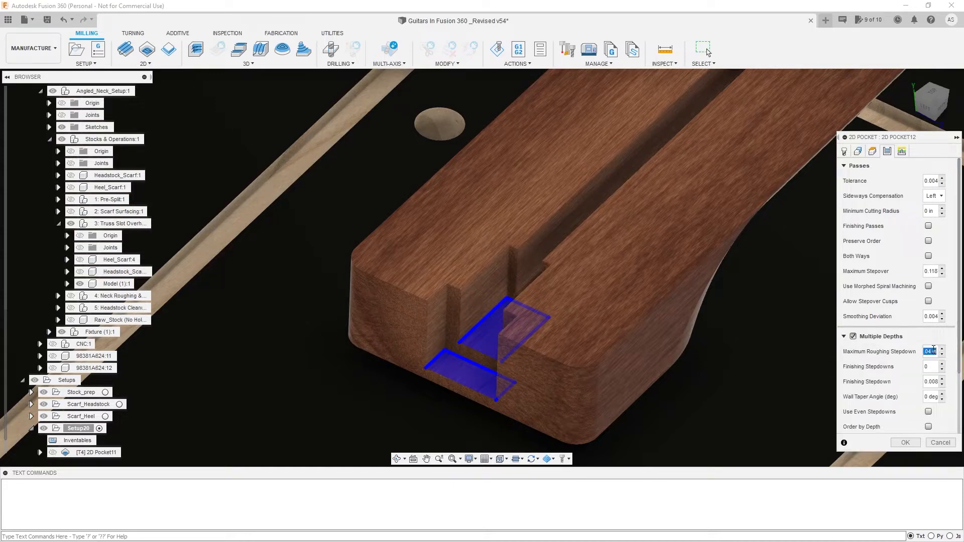
click(933, 350)
text(.0625)
key(Tab)
scroll(932, 350, down, 2)
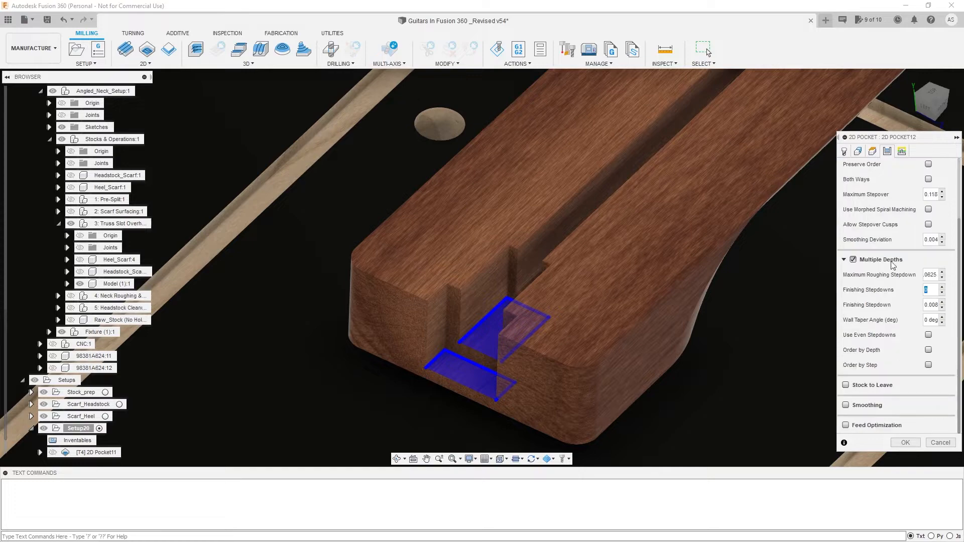
Set the heel recess pocket's maximum stepover to .06 in and enable cutting both ways
scroll(893, 265, up, 2)
double_click(931, 255)
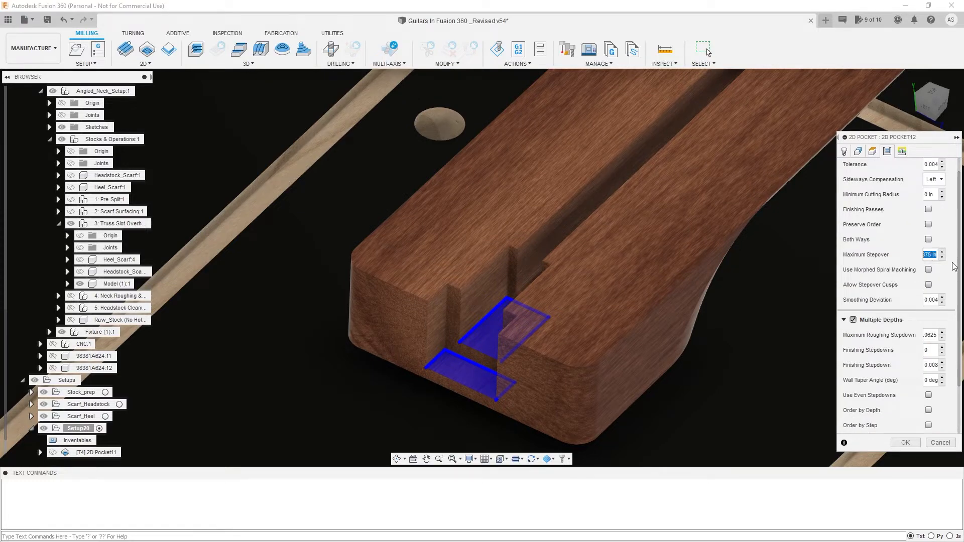
key(Tab)
scroll(904, 293, up, 2)
scroll(899, 319, up, 1)
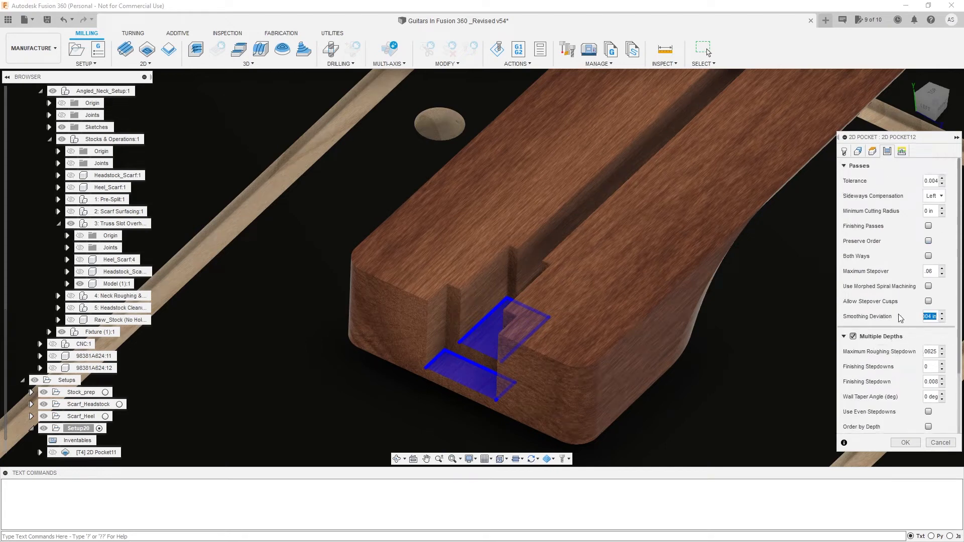
click(928, 256)
Disable the lead-in and lead-out moves for the heel recess pocket
click(901, 151)
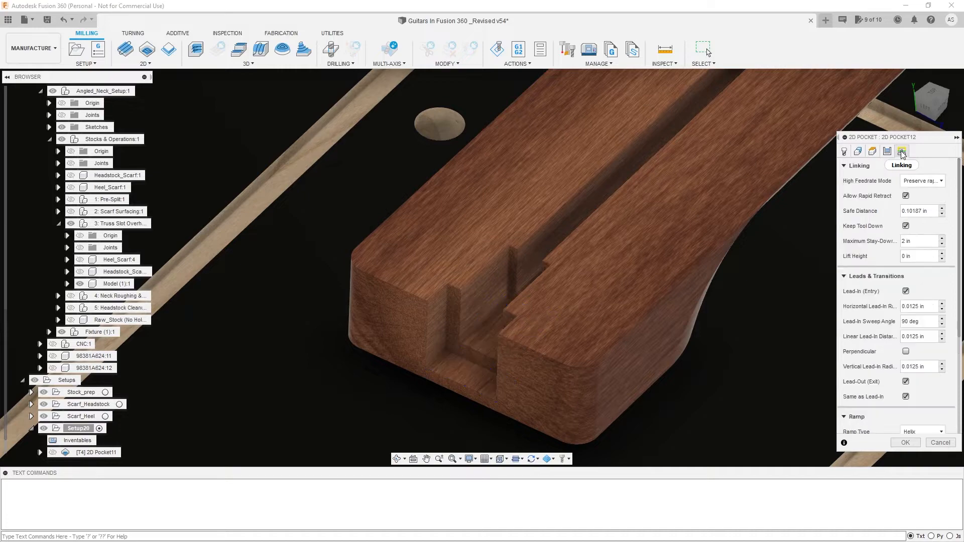
click(906, 291)
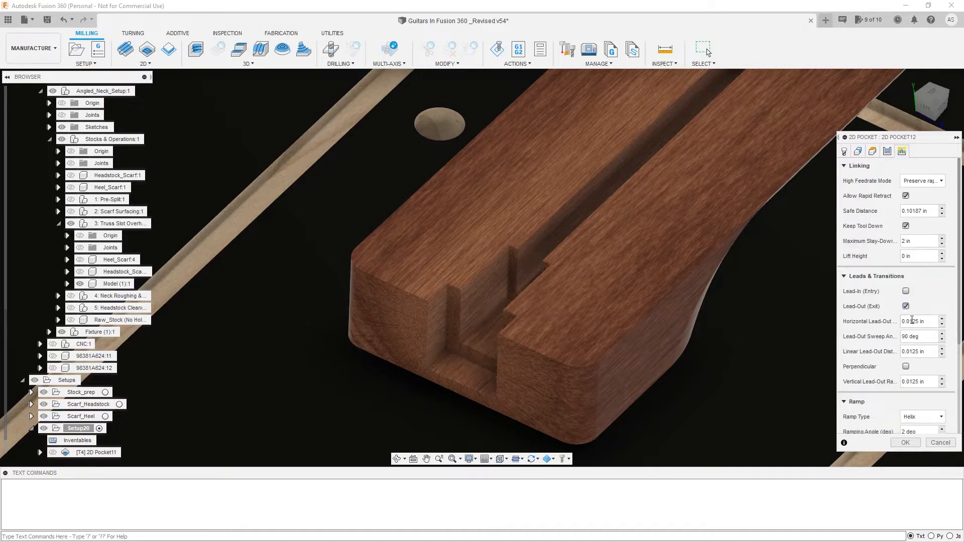
click(906, 307)
Set the entry position to a point on the recess floor near the heel end and generate the pocket toolpath
mouse_move(512, 304)
shift+middle_down()
mouse_move(503, 287)
mouse_move(521, 313)
shift+middle_up()
scroll(922, 368, down, 3)
click(916, 425)
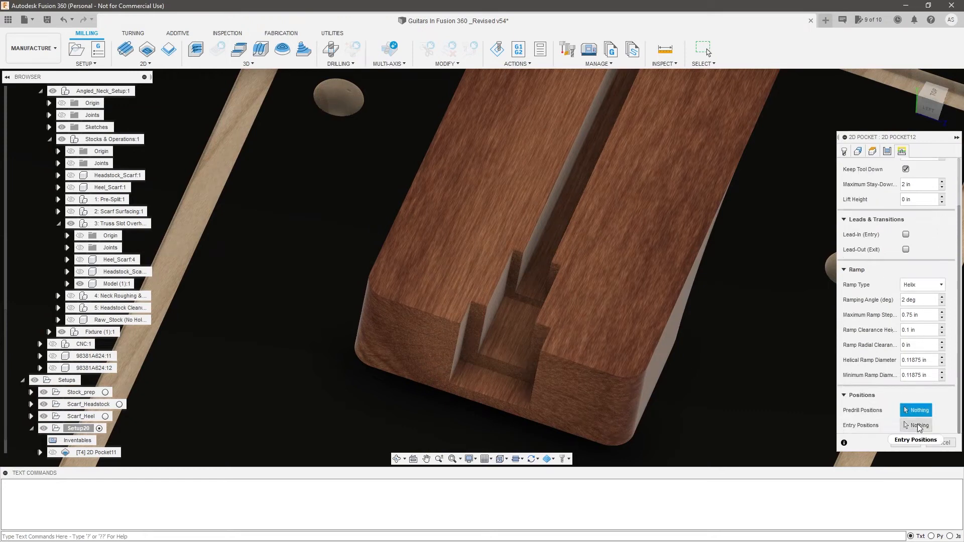
click(501, 361)
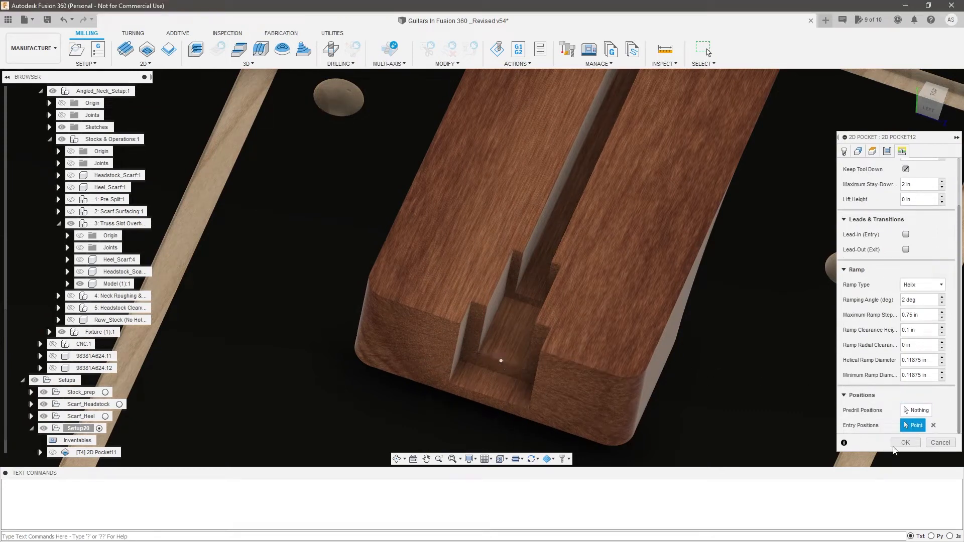
shift+middle_drag(501, 361, 457, 321)
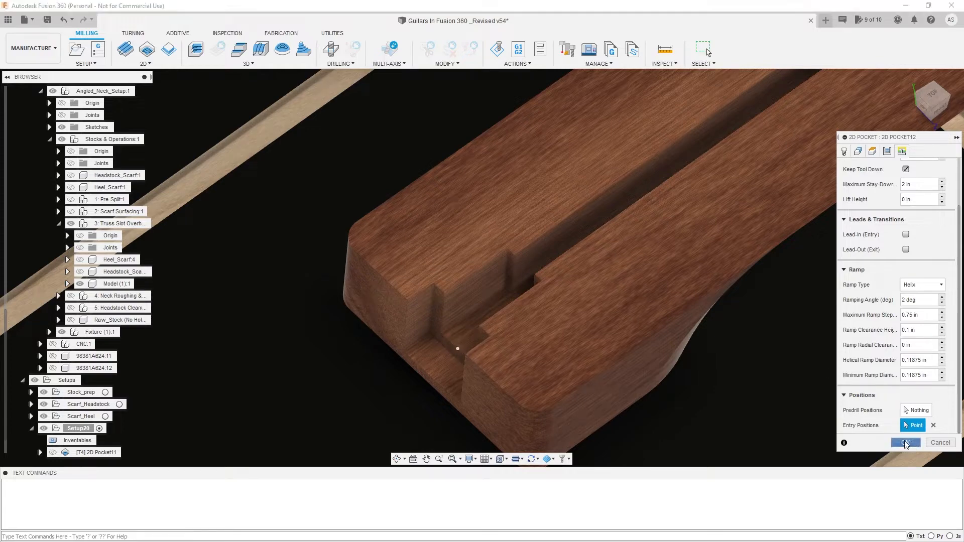
key(Return)
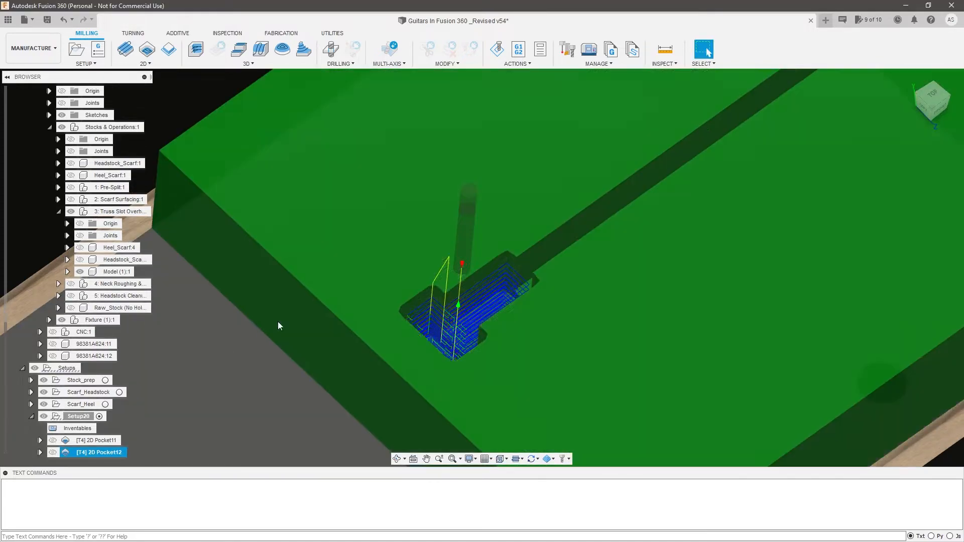
shift+middle_drag(387, 367, 425, 341)
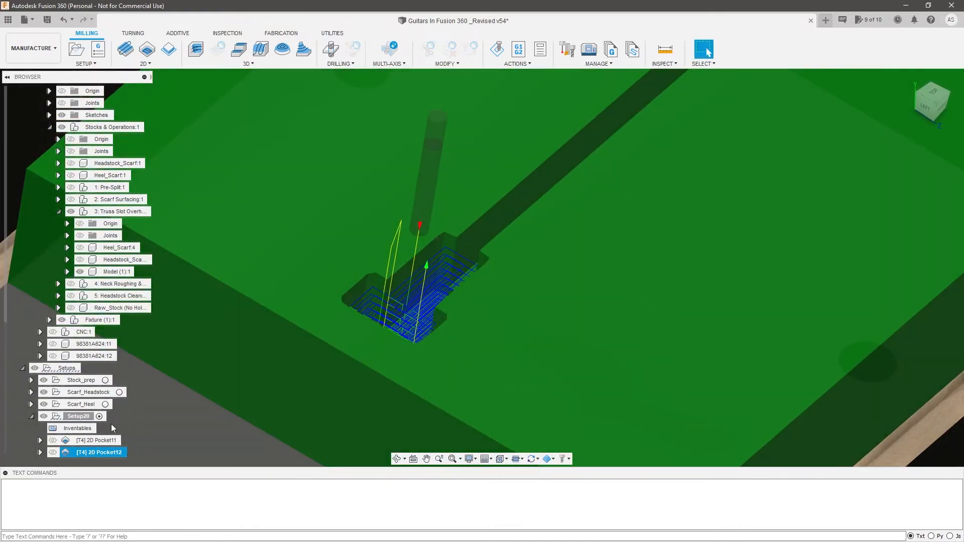
Create a derived 2D Contour operation from the long truss rod slot's pocket operation
click(102, 442)
scroll(497, 314, up, 5)
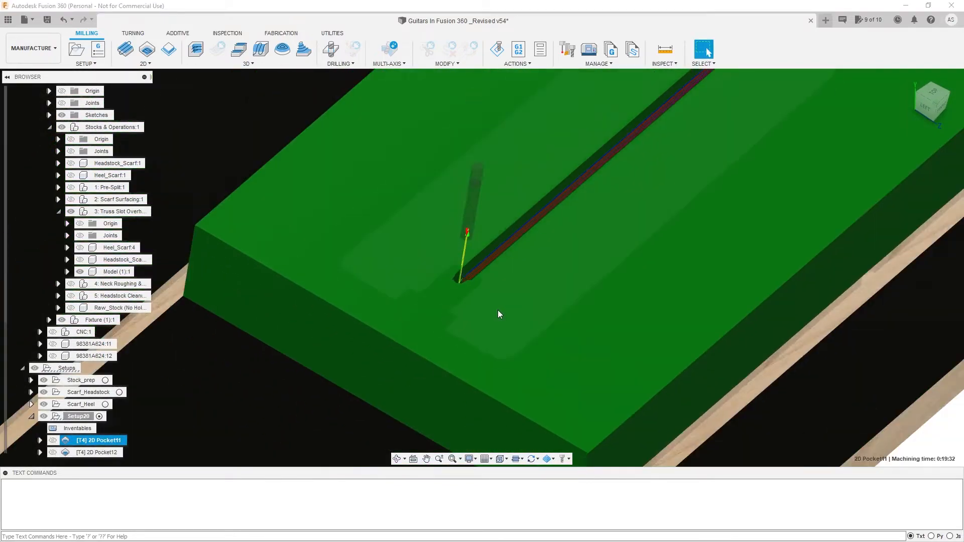
shift+middle_drag(471, 273, 493, 286)
scroll(492, 287, down, 1)
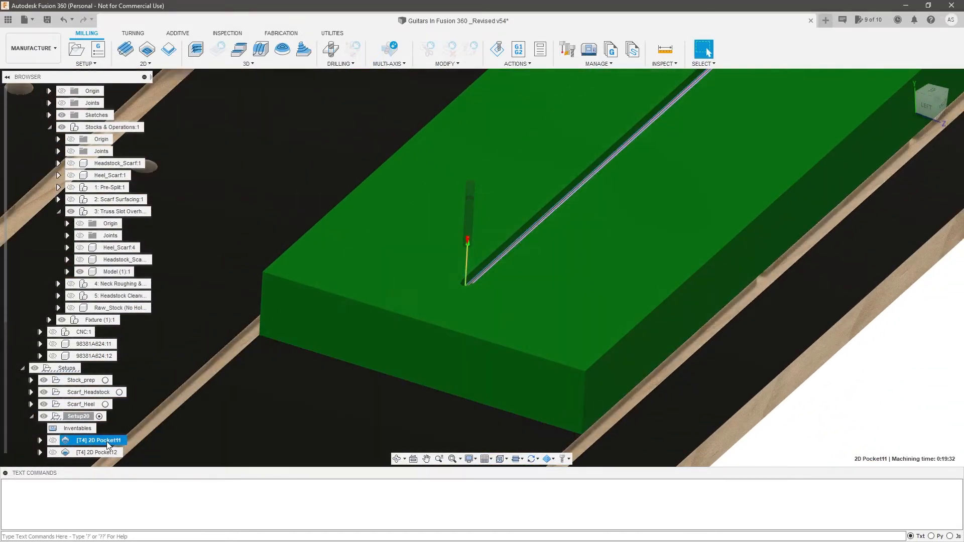
right_click(107, 442)
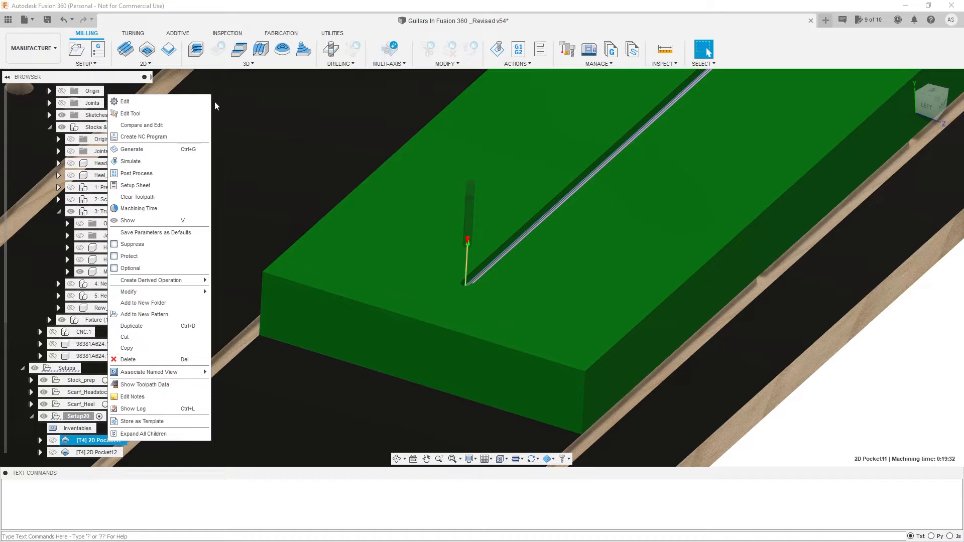
mouse_move(191, 284)
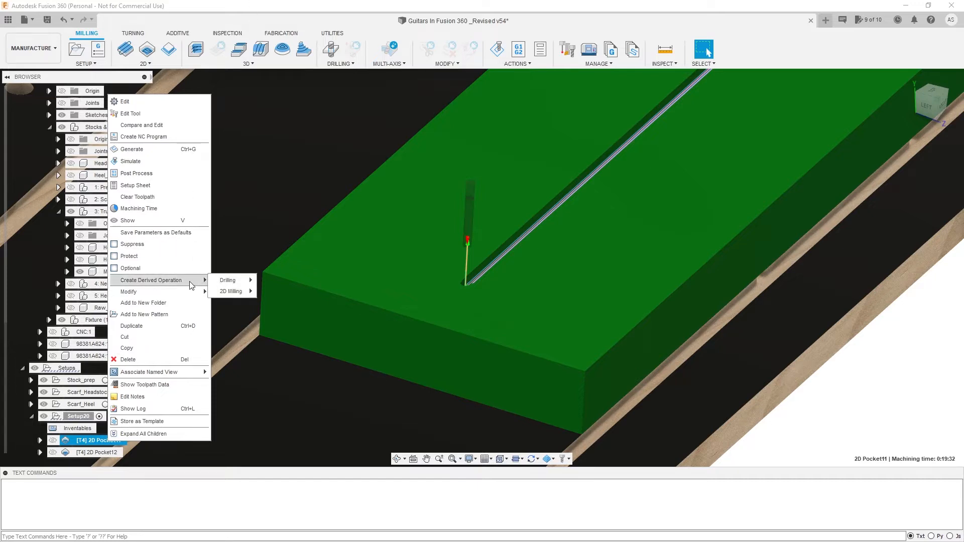
mouse_move(236, 292)
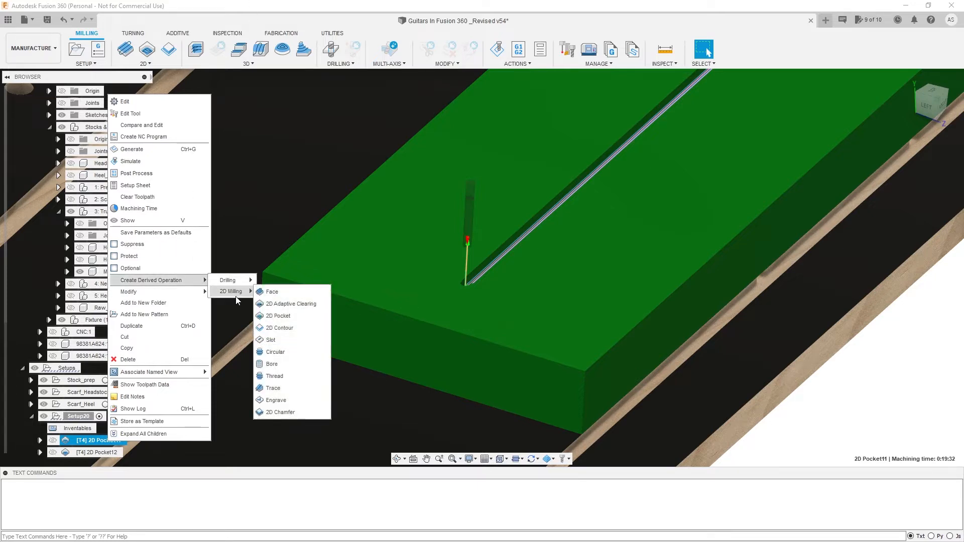
click(286, 331)
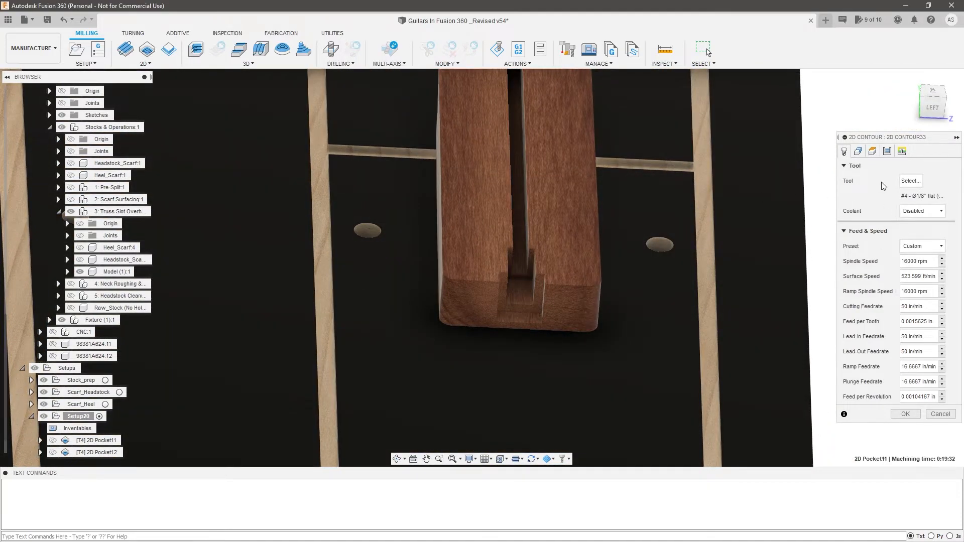
Keep the derived contour's slot geometry and heights, disable multiple depths, and generate the toolpath
click(857, 151)
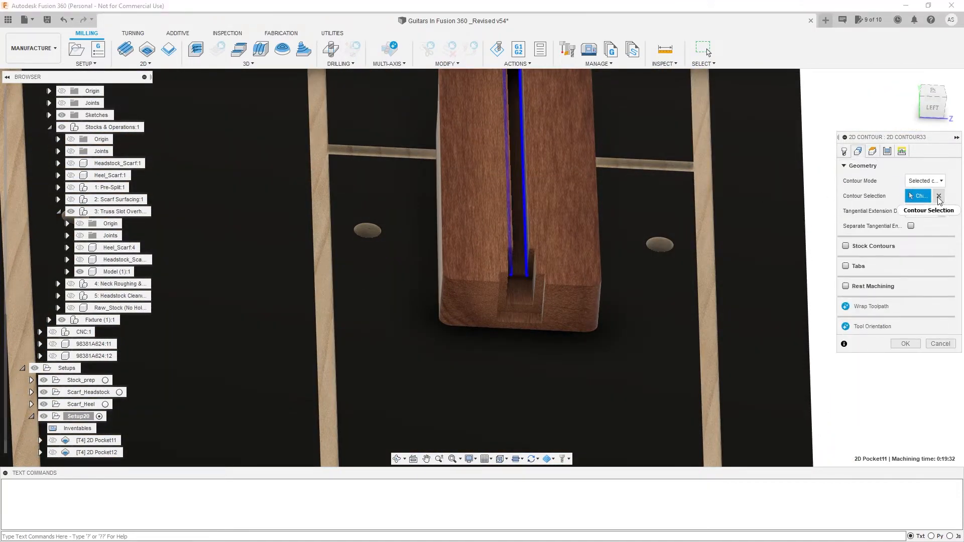
shift+middle_drag(516, 279, 520, 244)
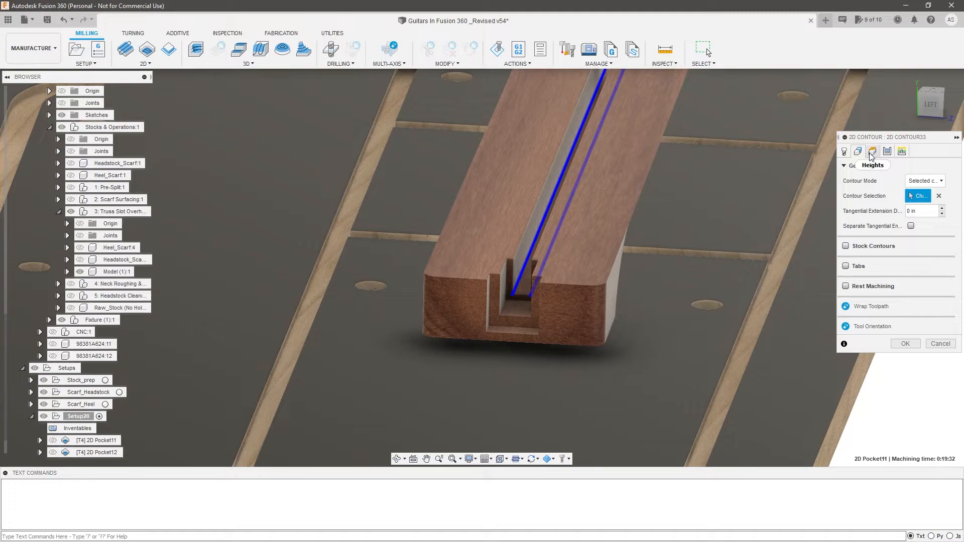
click(871, 151)
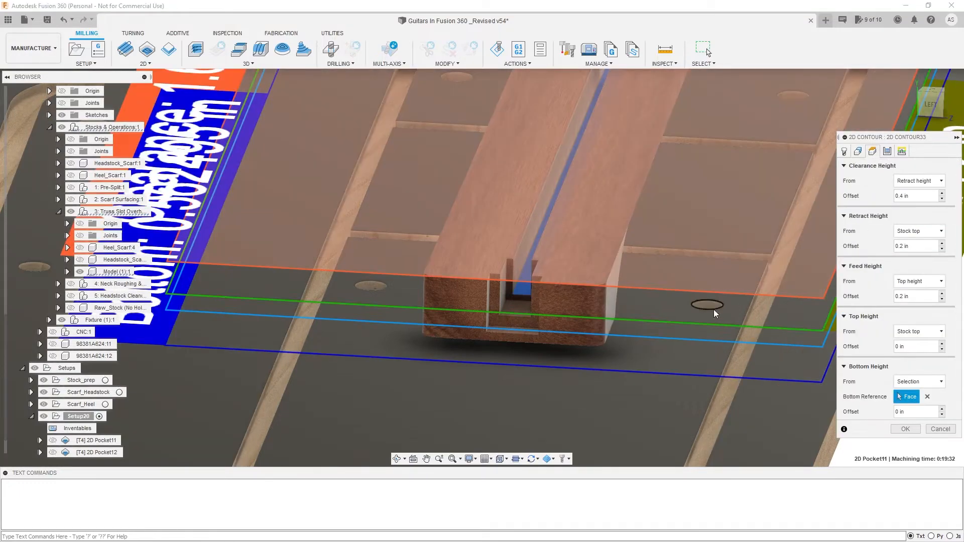
click(886, 151)
scroll(852, 379, down, 2)
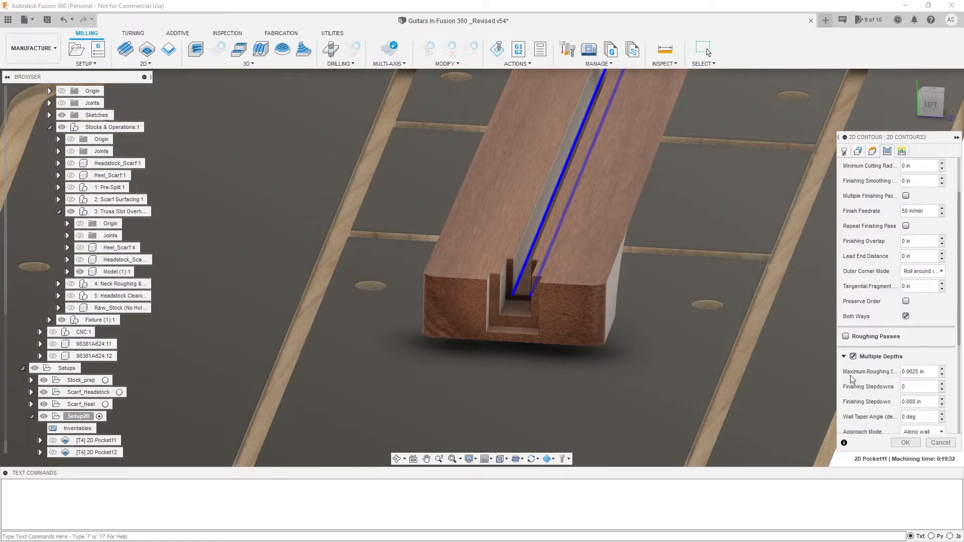
click(854, 357)
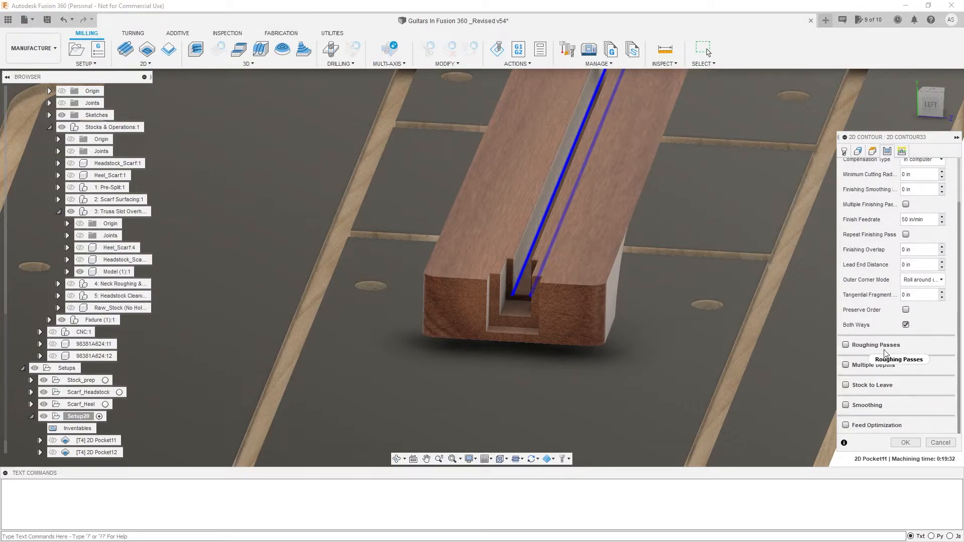
scroll(894, 384, up, 2)
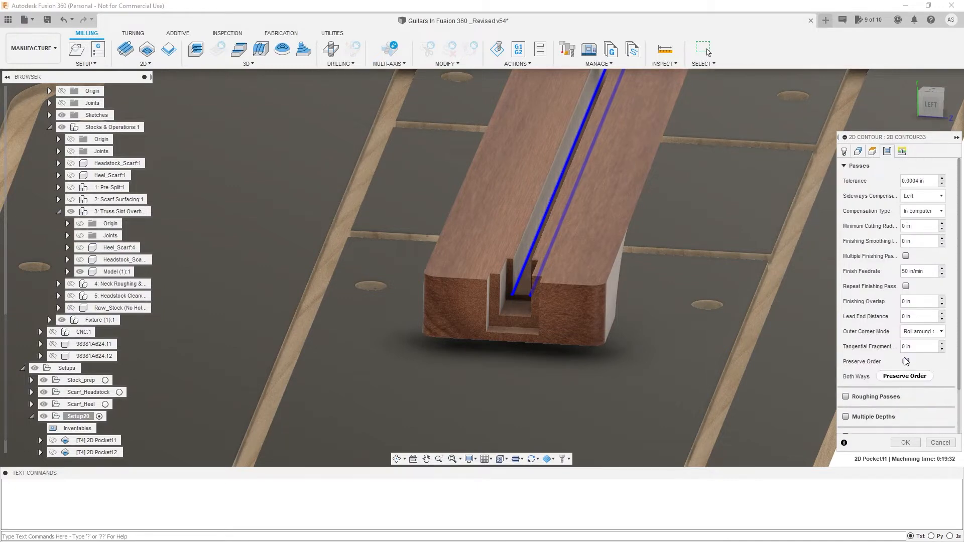
click(903, 443)
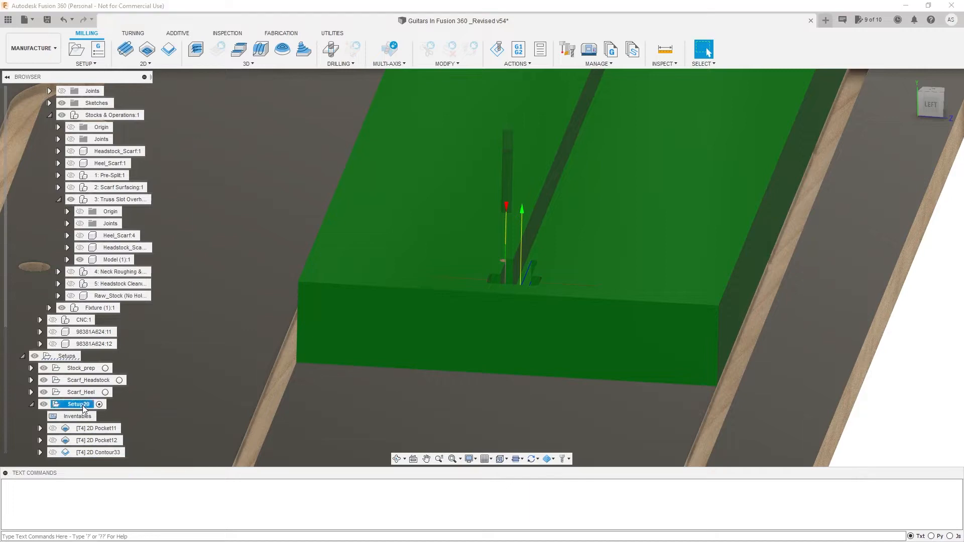
Start a simulation of the entire truss rod slot setup and play it at a reduced speed
right_click(83, 405)
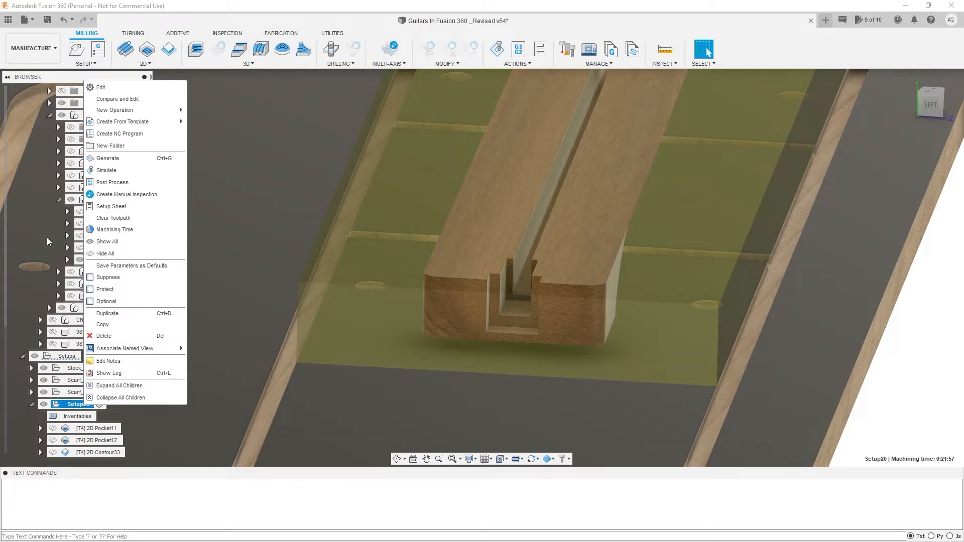
click(143, 170)
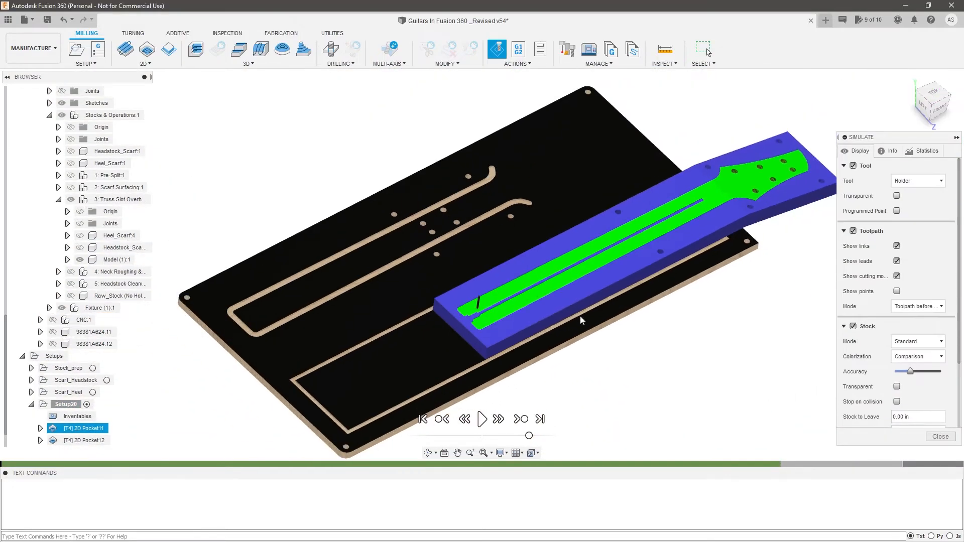
scroll(475, 325, up, 8)
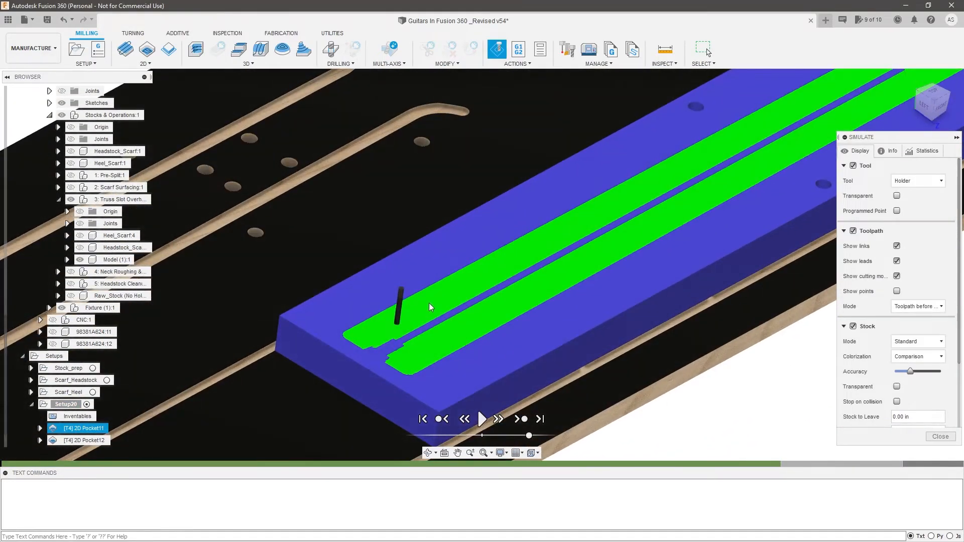
scroll(411, 332, up, 3)
scroll(352, 348, up, 4)
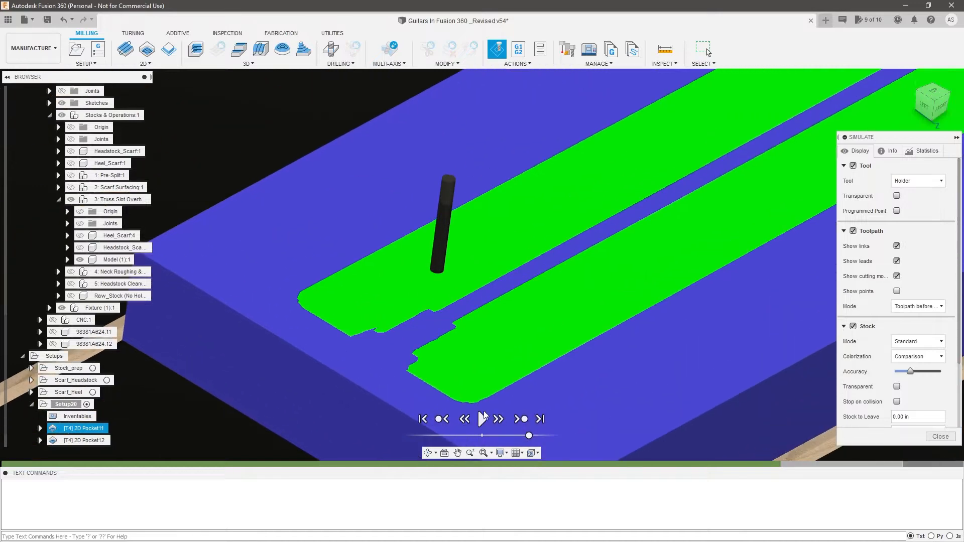
click(482, 419)
drag(529, 436, 516, 436)
scroll(452, 350, down, 6)
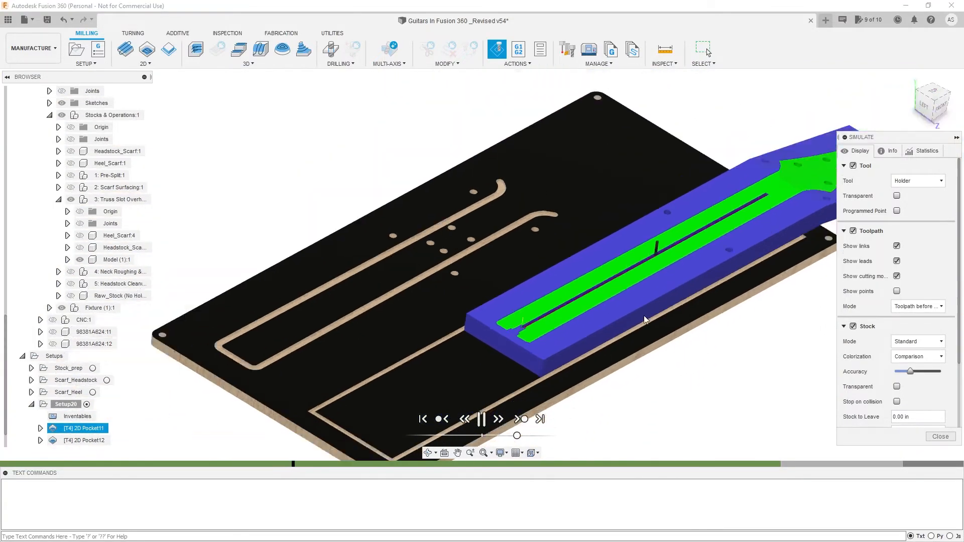
Follow the simulated pocketing of the long truss rod slot and pause playback in the heel recess pocket
shift+middle_drag(645, 320, 612, 392)
scroll(613, 392, up, 5)
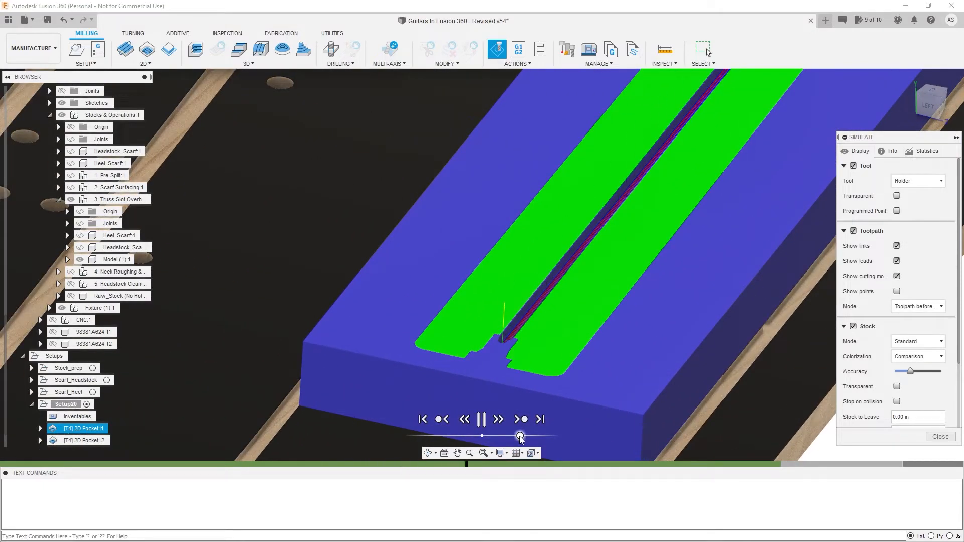
scroll(523, 334, up, 1)
scroll(523, 334, down, 5)
shift+middle_drag(525, 349, 624, 351)
scroll(526, 335, up, 5)
scroll(526, 336, up, 2)
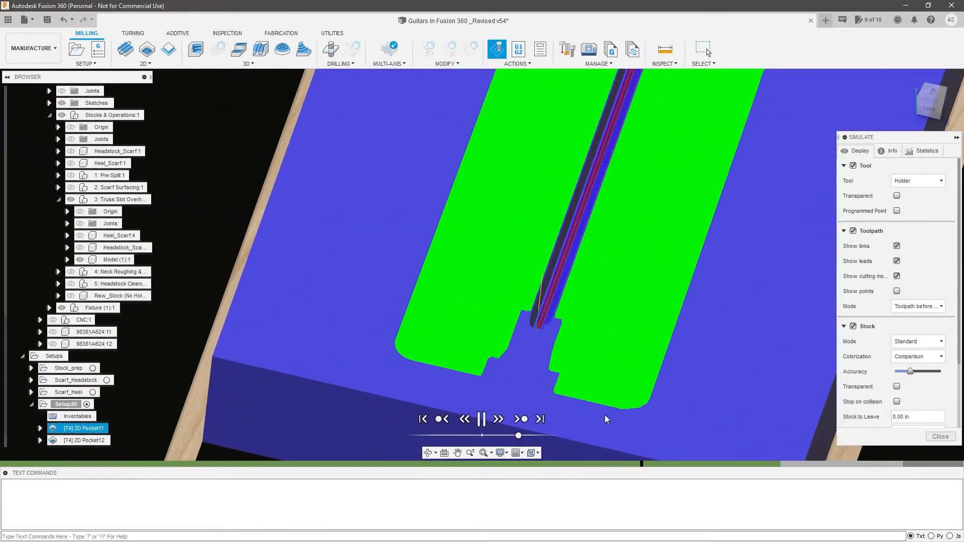
click(481, 419)
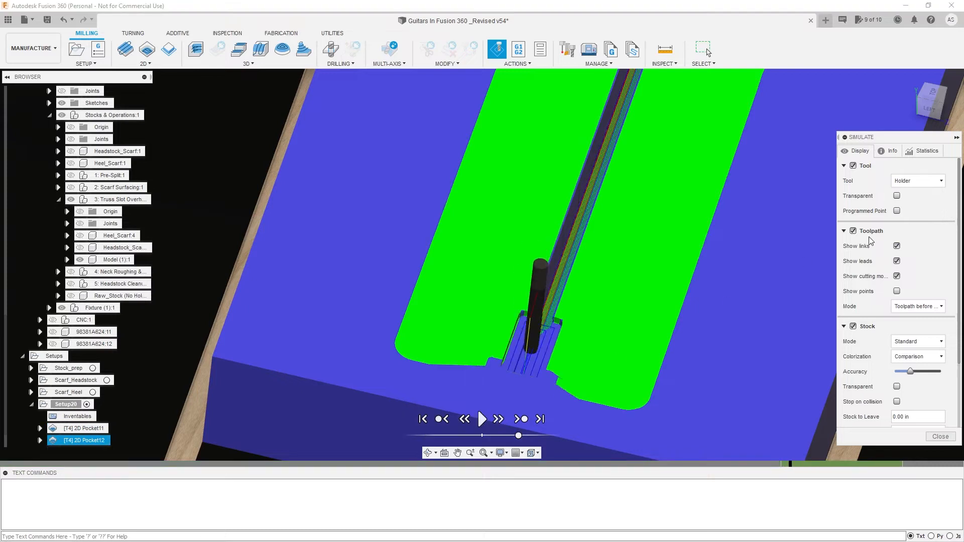
Hide the toolpath in the simulation, slow the playback further, and examine the first cuts of the heel recess pocket
click(853, 231)
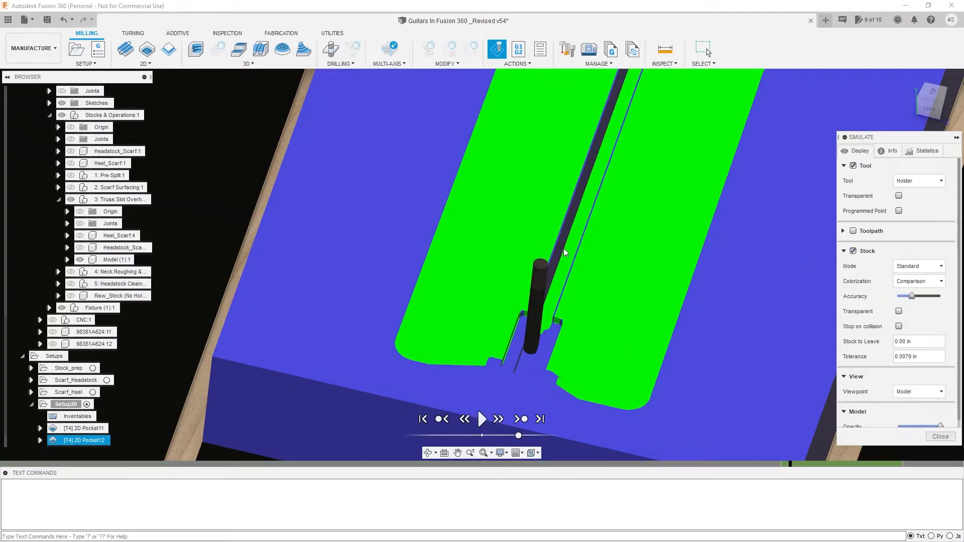
drag(518, 436, 510, 436)
click(482, 419)
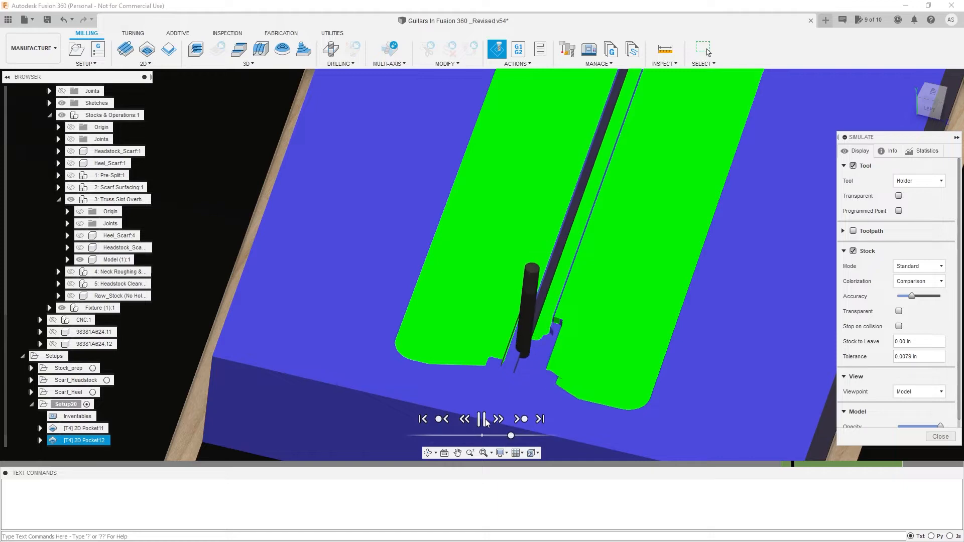
shift+middle_drag(520, 347, 484, 379)
scroll(485, 387, up, 1)
scroll(450, 306, down, 2)
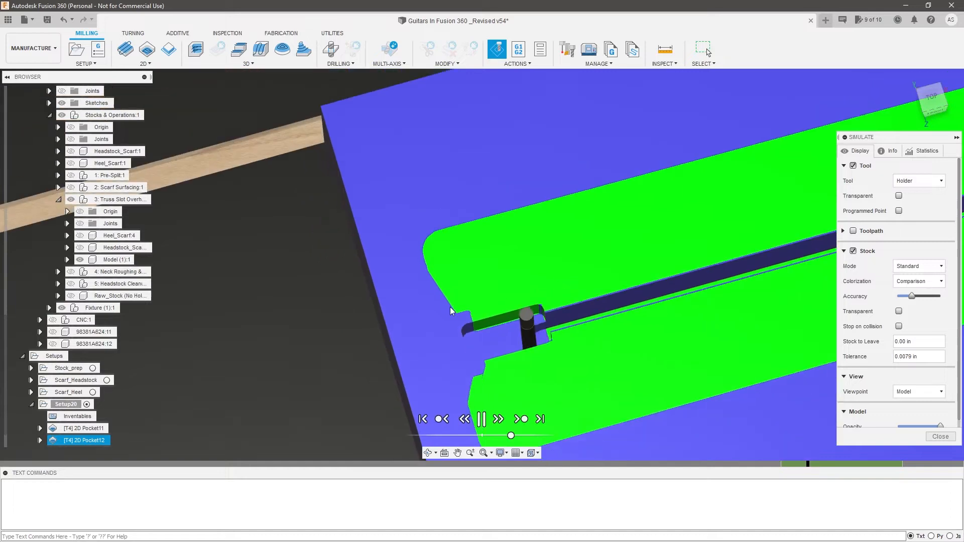
scroll(468, 348, up, 3)
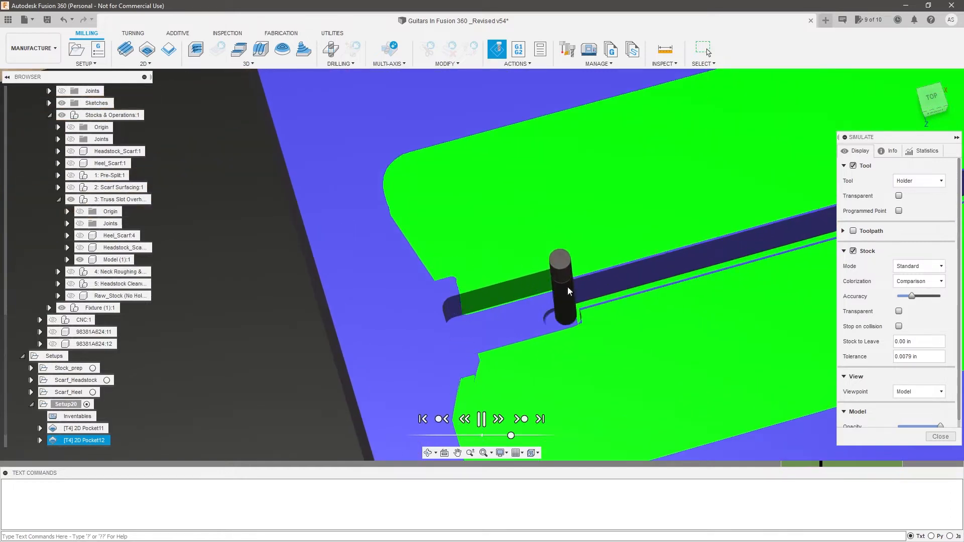
click(481, 419)
scroll(559, 275, up, 2)
scroll(563, 270, up, 1)
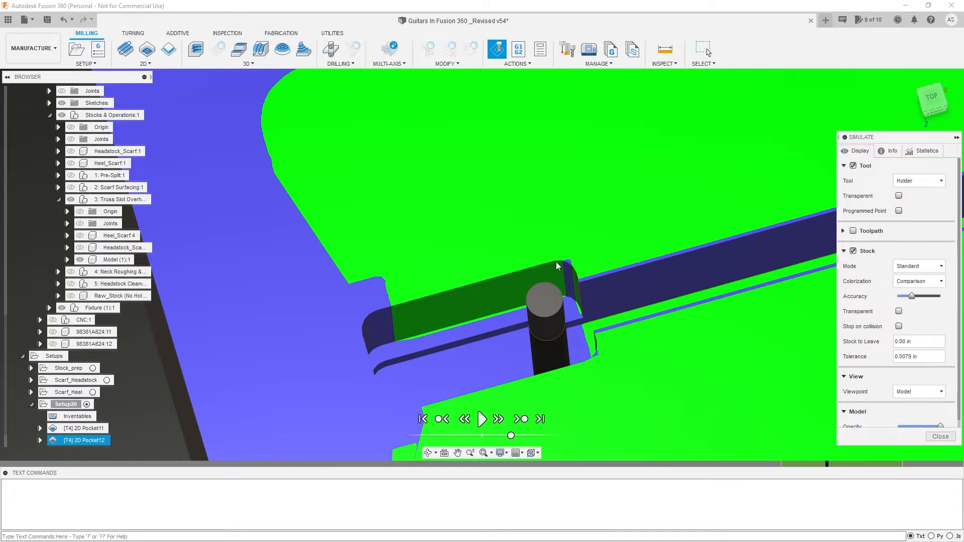
scroll(556, 261, down, 1)
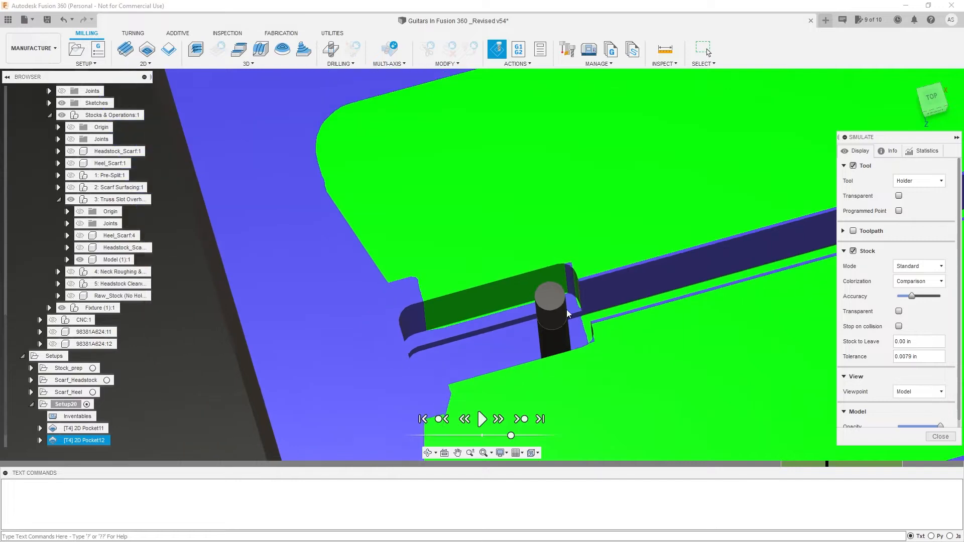
Resume the simulation through the rest of the heel recess pocket, pause it, and inspect the recess walls
click(482, 420)
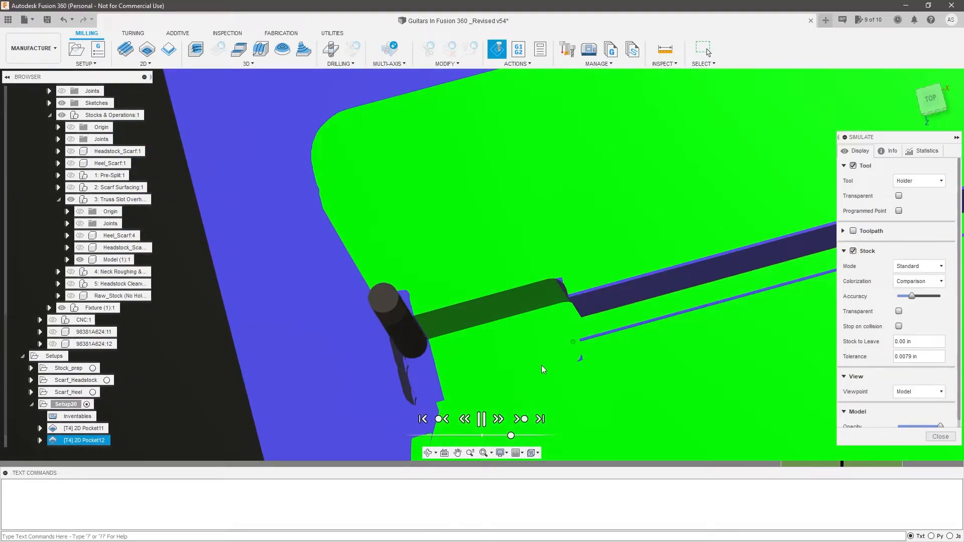
scroll(557, 357, down, 2)
scroll(452, 391, up, 2)
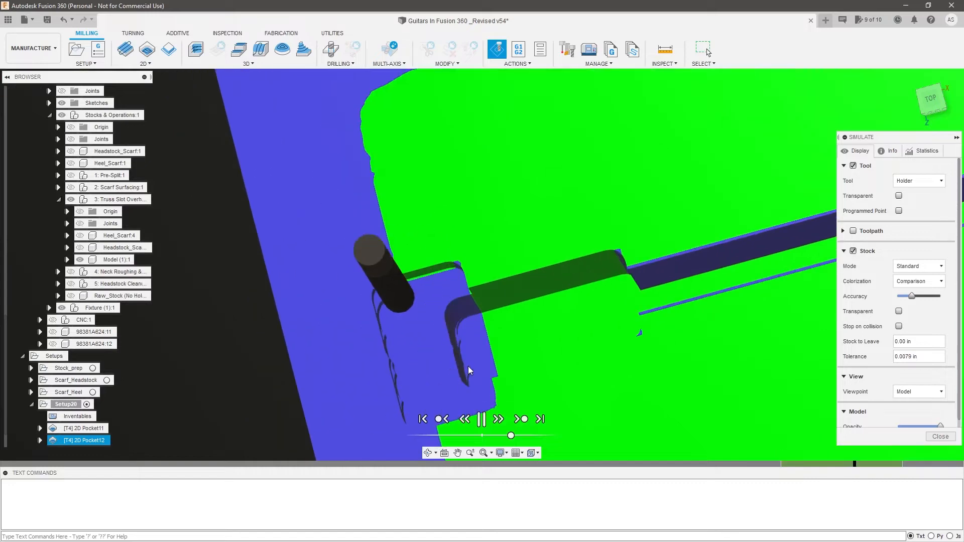
mouse_move(529, 353)
shift+middle_down()
mouse_move(538, 345)
mouse_move(538, 353)
shift+middle_up()
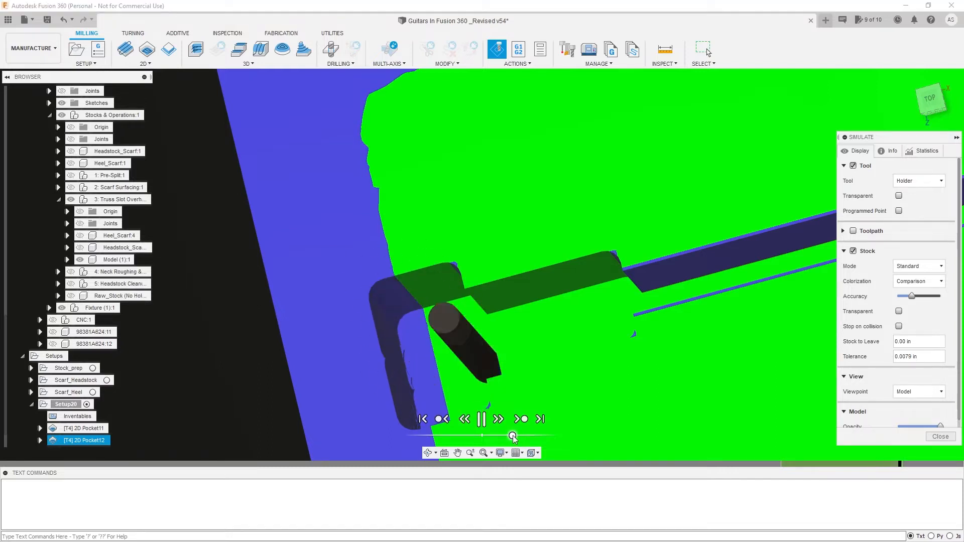
scroll(440, 319, down, 2)
shift+middle_drag(506, 315, 525, 250)
click(481, 419)
scroll(495, 341, down, 2)
scroll(470, 291, up, 6)
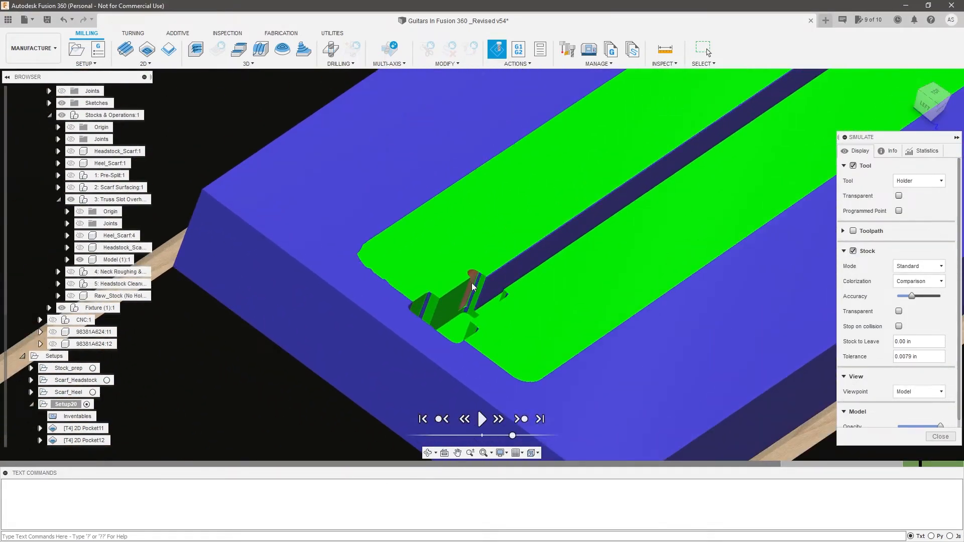
Play the simulated contour pass along the slot, inspect where it meets the heel recess, and close the simulation
scroll(473, 276, down, 6)
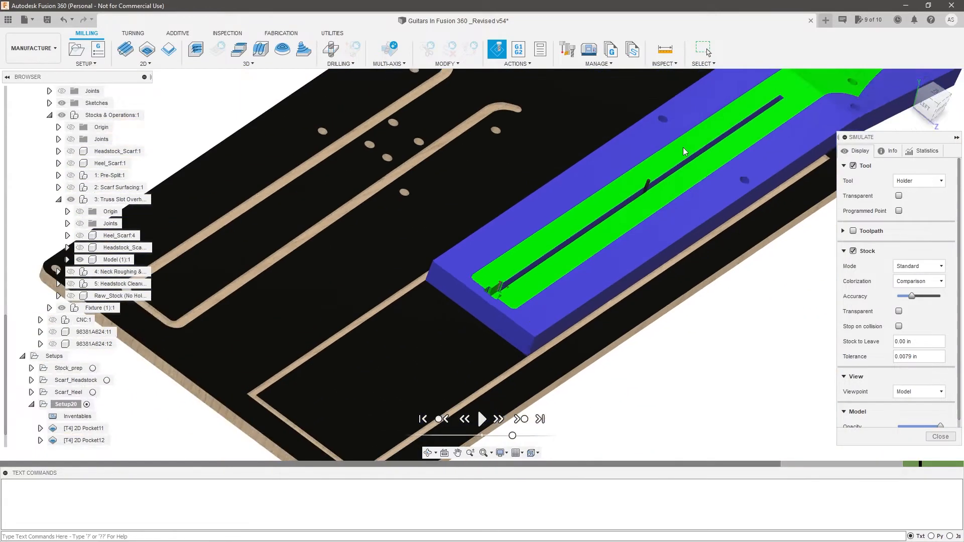
scroll(628, 224, up, 6)
shift+middle_drag(600, 209, 564, 256)
scroll(573, 254, down, 6)
shift+middle_drag(632, 281, 587, 285)
click(481, 419)
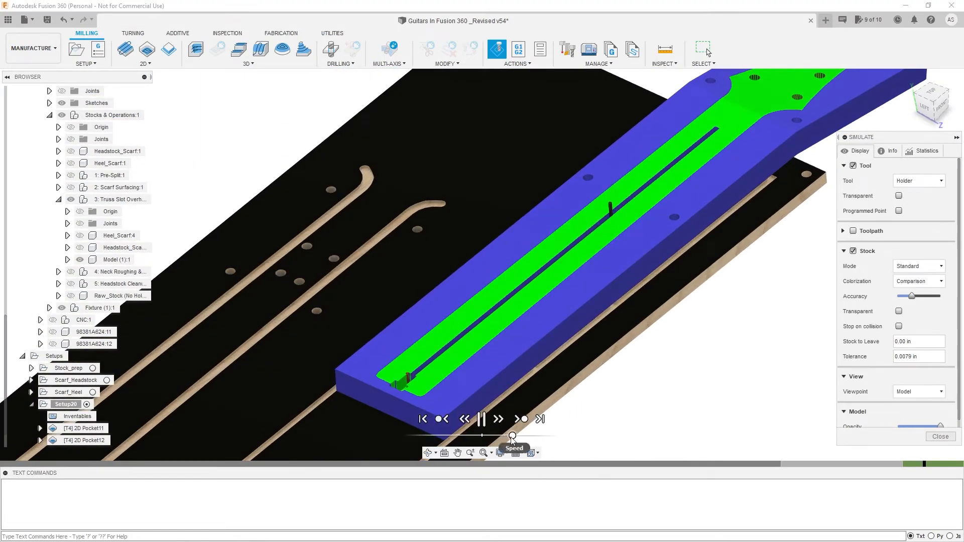
scroll(418, 384, up, 8)
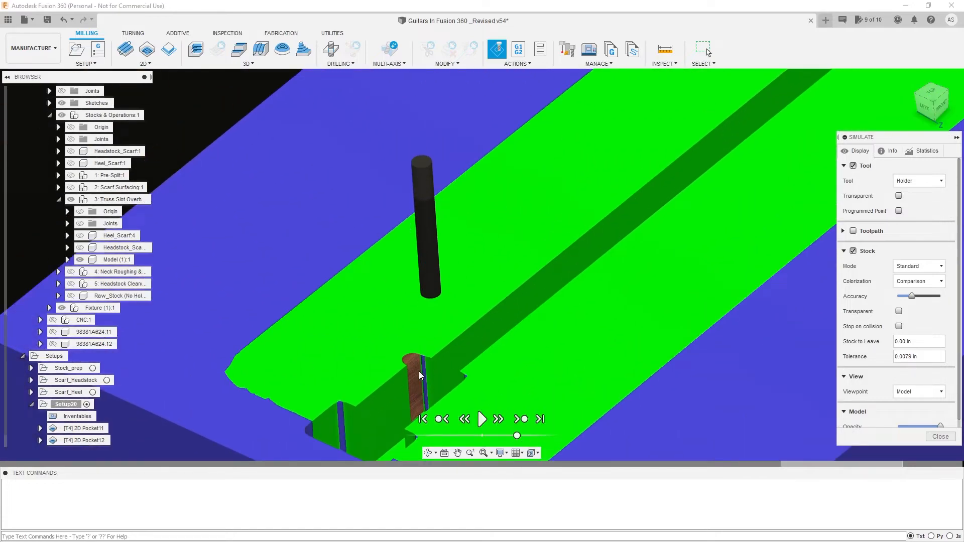
click(939, 436)
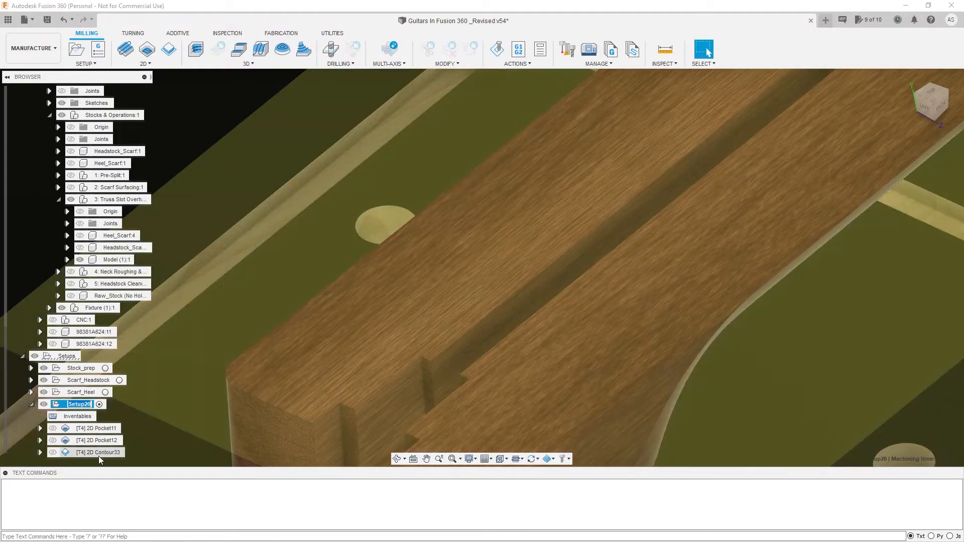
Disable the lead-in and lead-out moves of the truss slot's 2D Contour operation and regenerate its toolpath
right_click(100, 453)
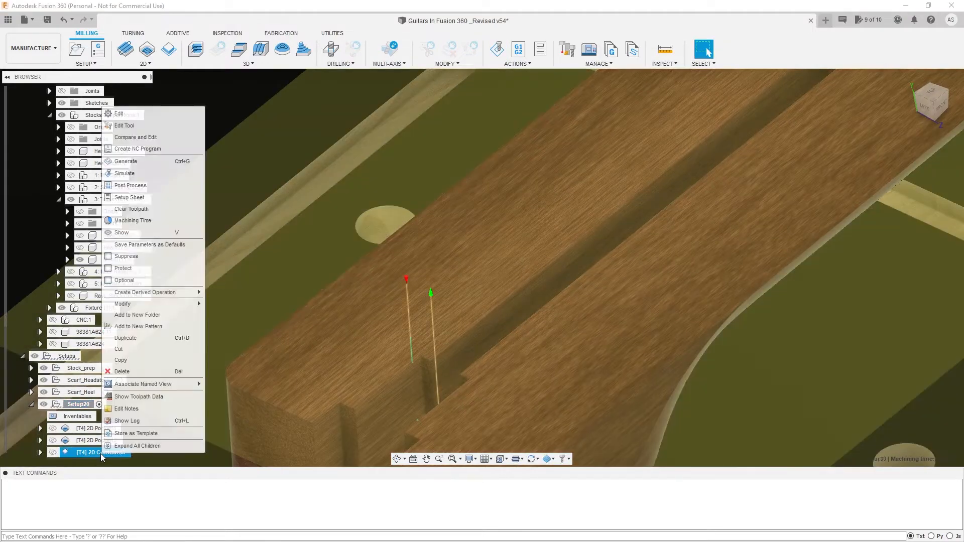
click(133, 115)
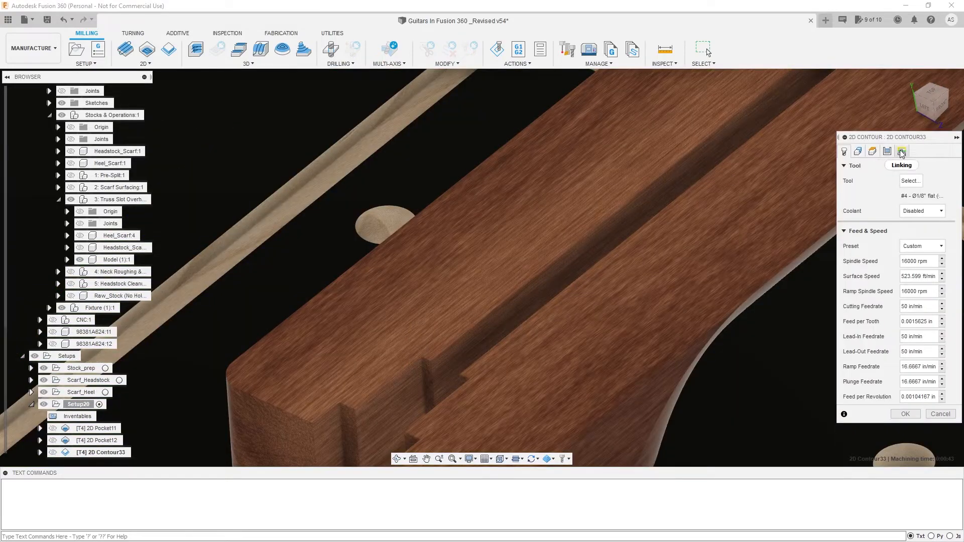
click(902, 152)
click(906, 276)
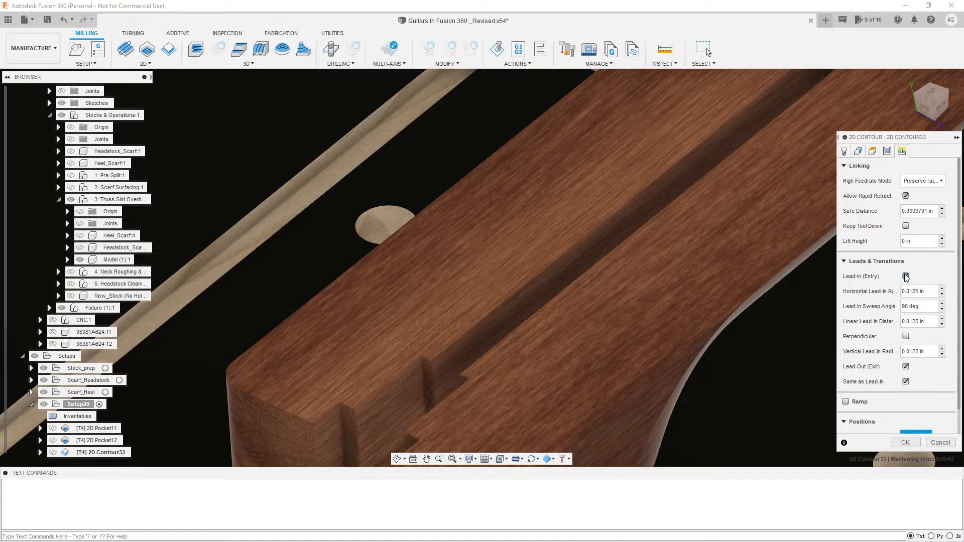
click(905, 291)
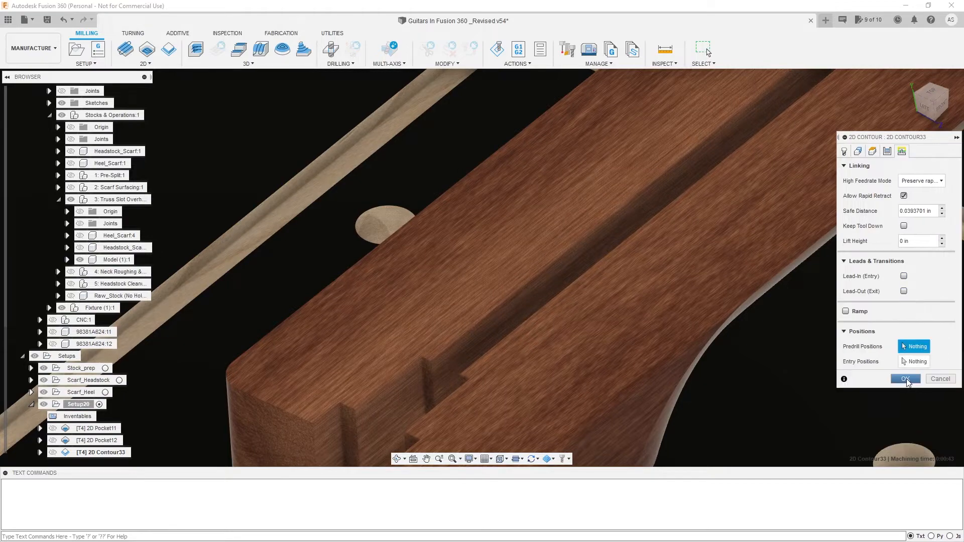
click(906, 381)
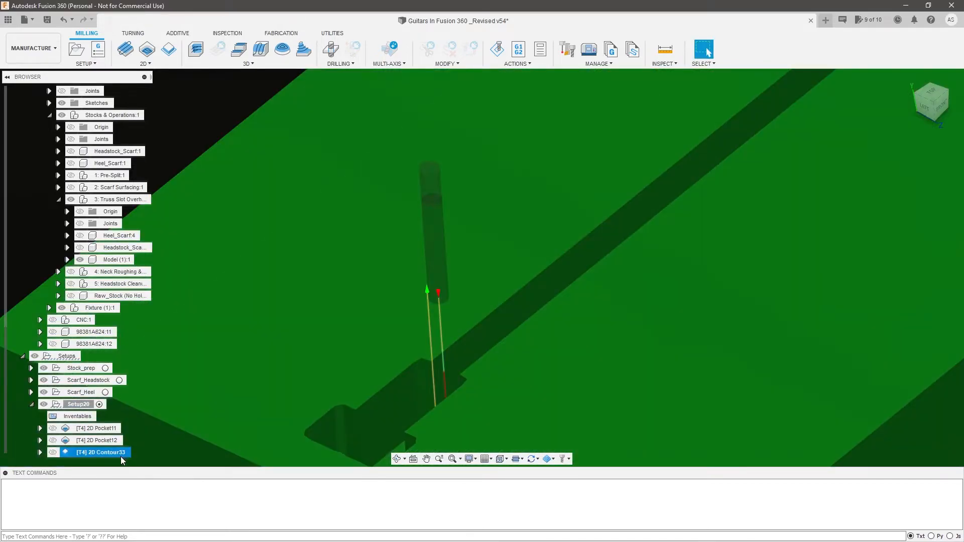
Simulate the revised 2D Contour operation, check the slot's heel end for gouges, and close the simulation
right_click(122, 460)
click(161, 176)
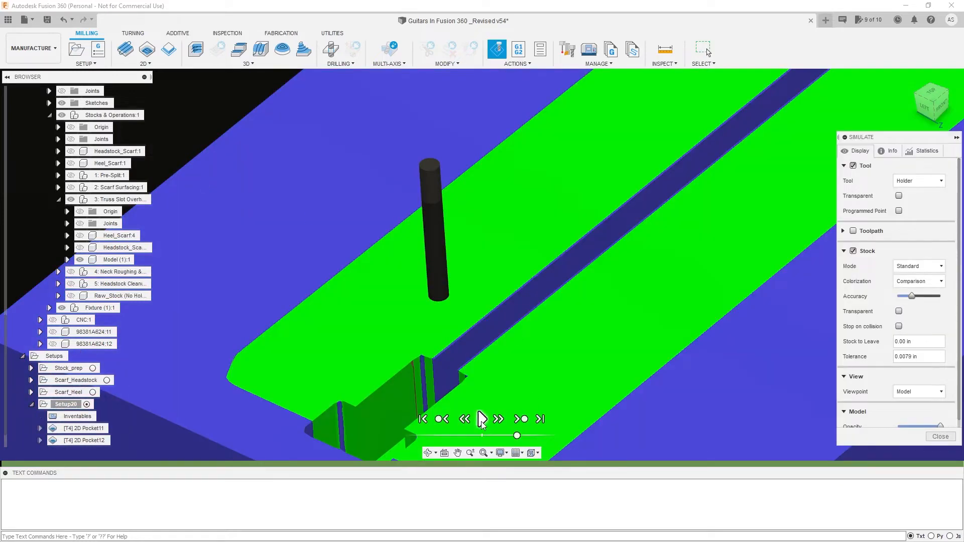
click(482, 420)
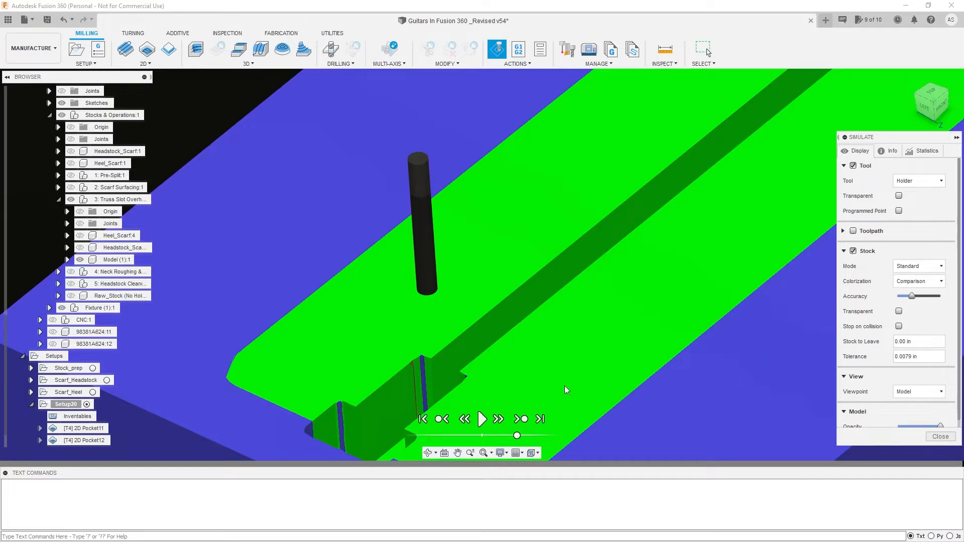
scroll(643, 336, down, 6)
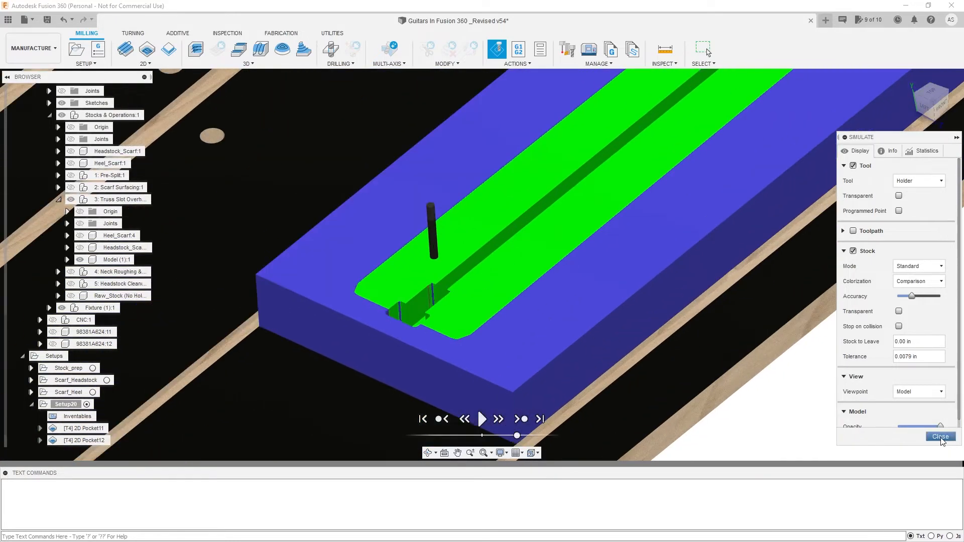
click(940, 437)
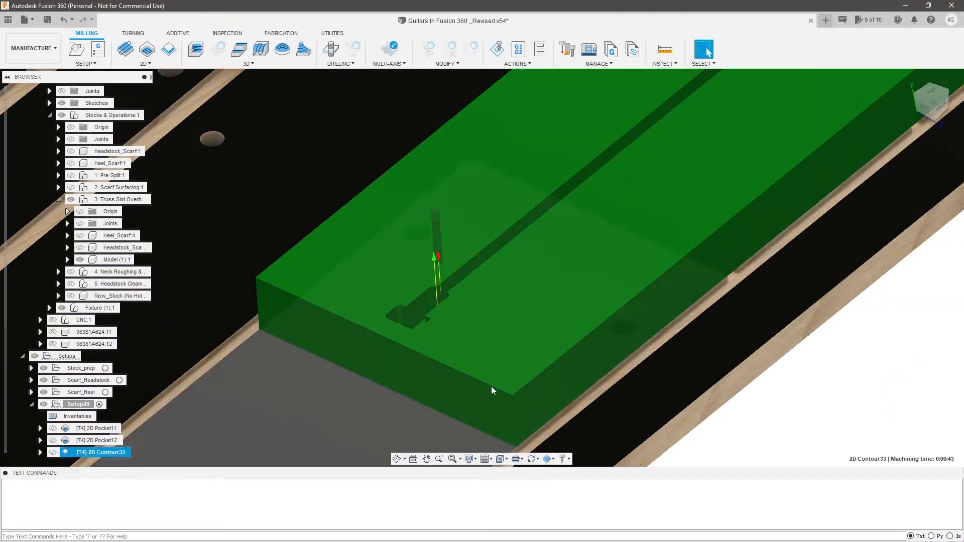
scroll(567, 402, down, 5)
shift+middle_drag(567, 402, 641, 319)
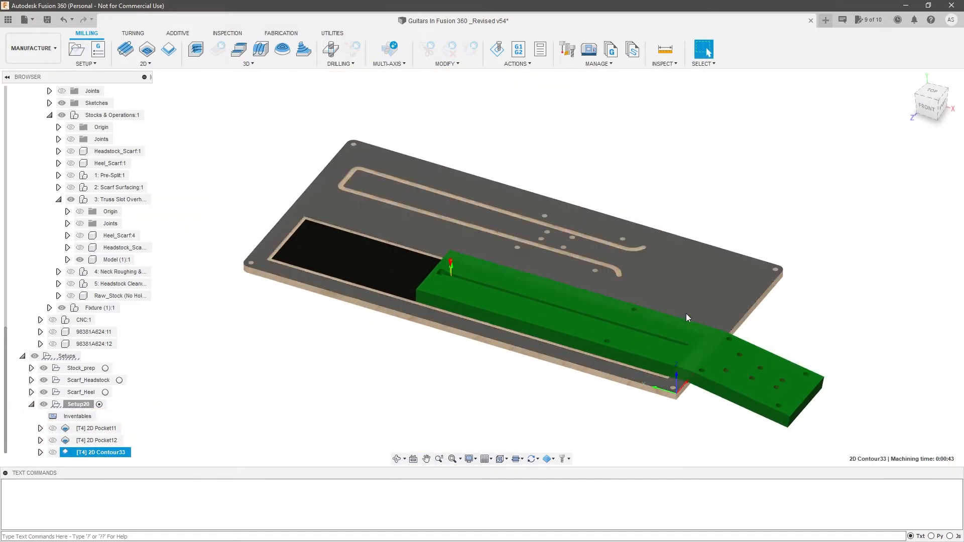
scroll(658, 336, up, 5)
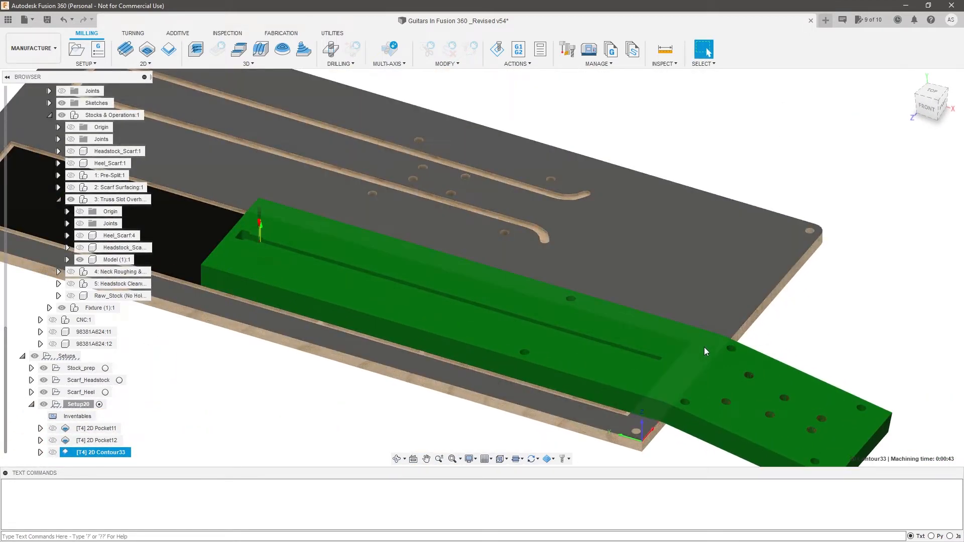
scroll(616, 287, down, 2)
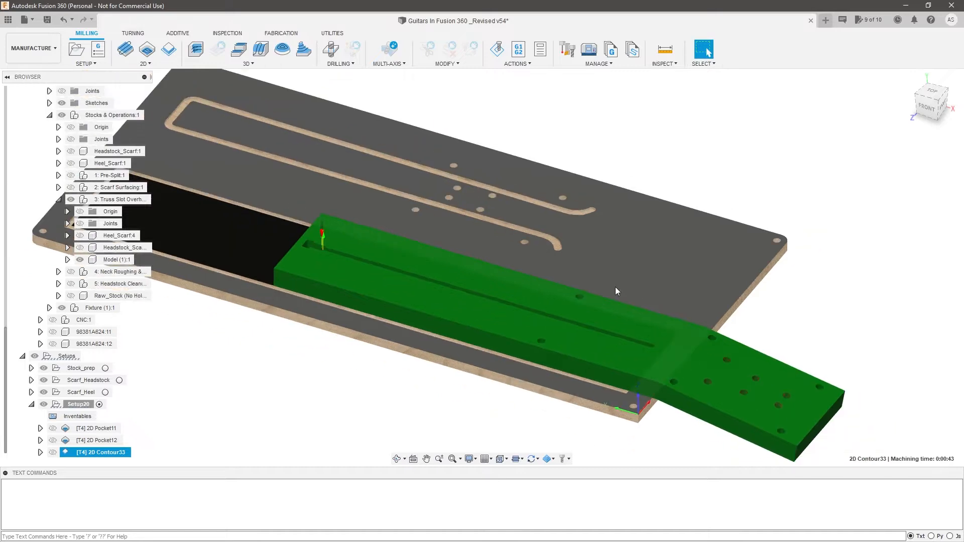
shift+middle_drag(616, 287, 685, 318)
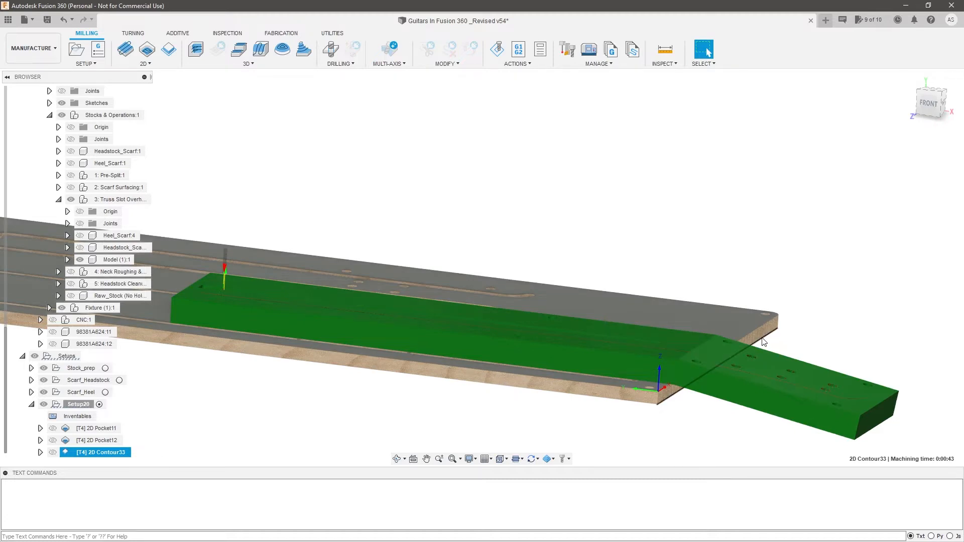
Examine how the headstock end of the machined stock overhangs the edge of the fixture board
shift+middle_drag(763, 342, 670, 382)
scroll(577, 374, up, 3)
scroll(604, 379, up, 4)
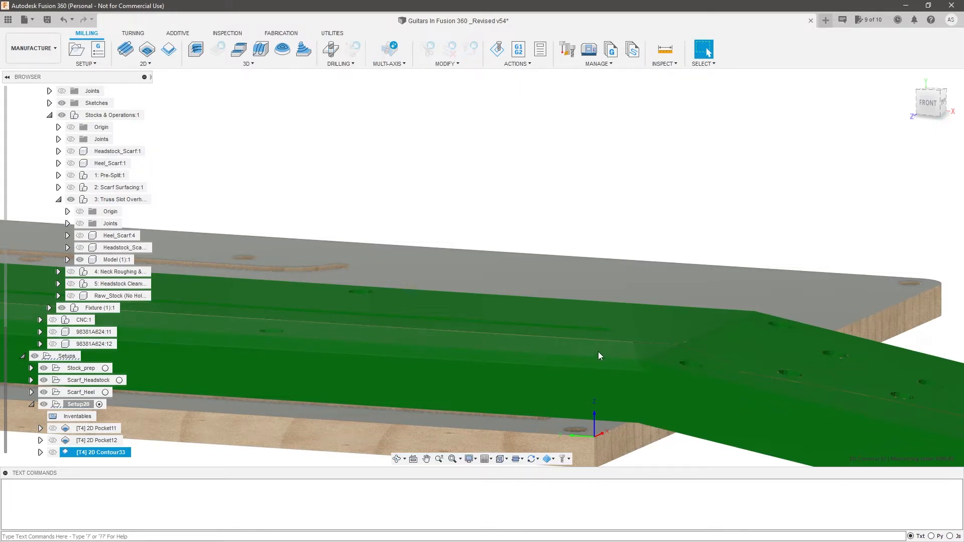
scroll(747, 333, down, 5)
shift+middle_drag(716, 388, 696, 405)
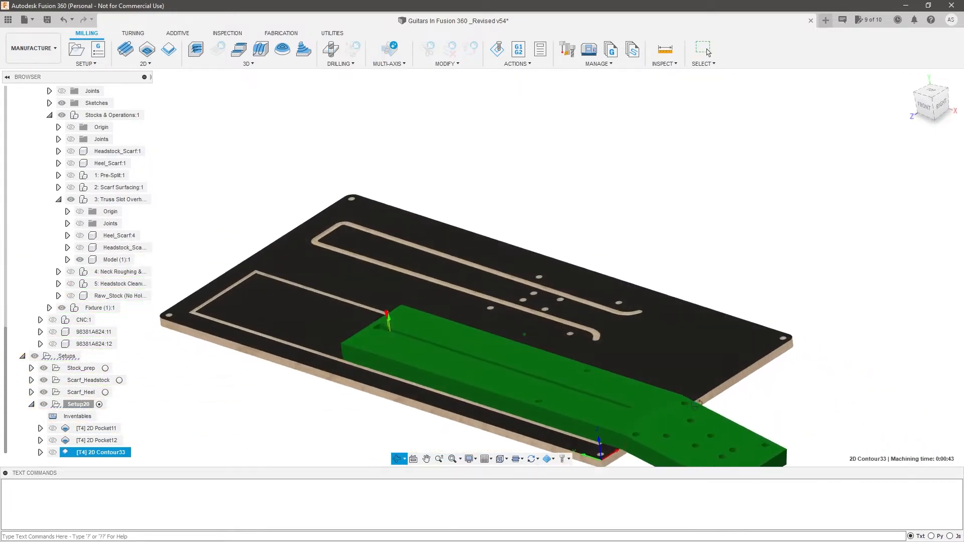
scroll(672, 395, down, 3)
scroll(656, 419, up, 4)
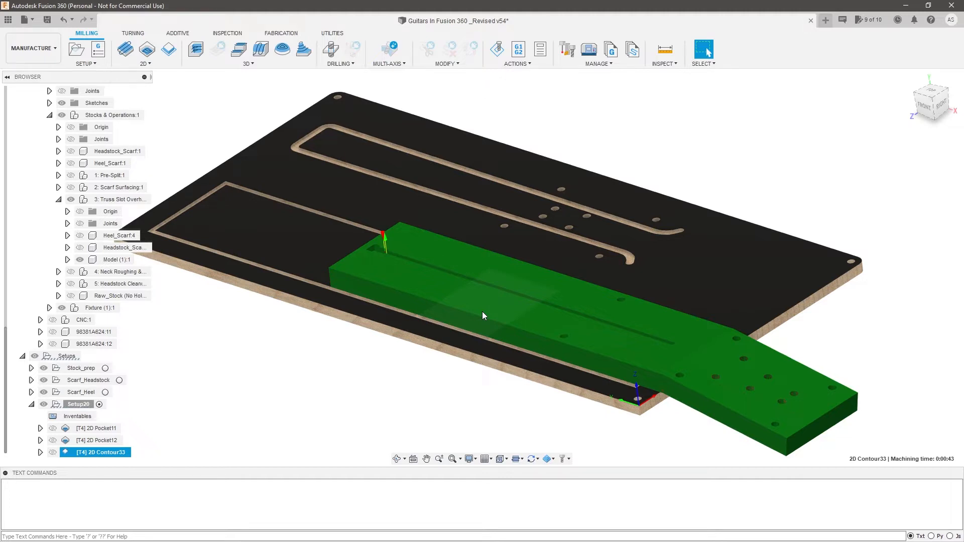
Rename Setup20 as Truss_Slot_Overhang and collapse it in the setups list
click(333, 445)
click(88, 404)
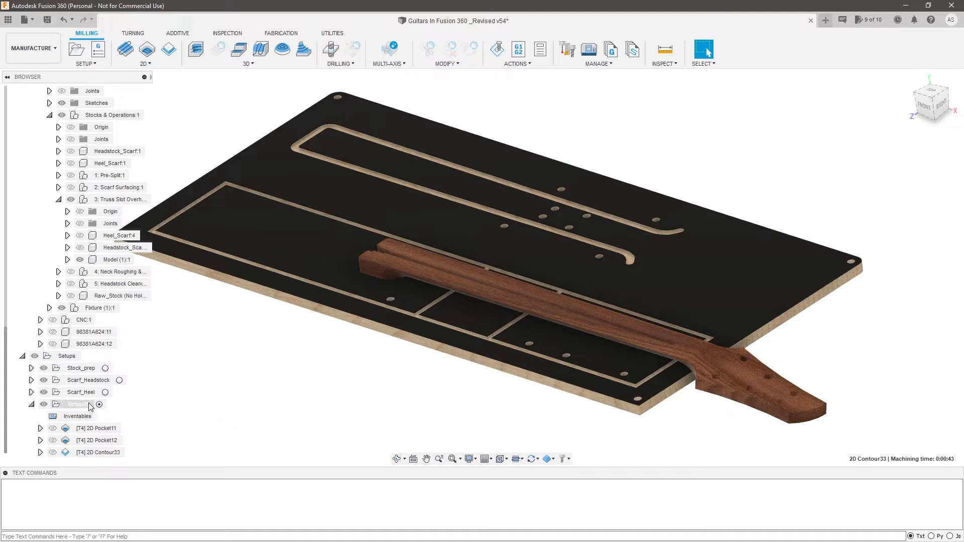
click(89, 404)
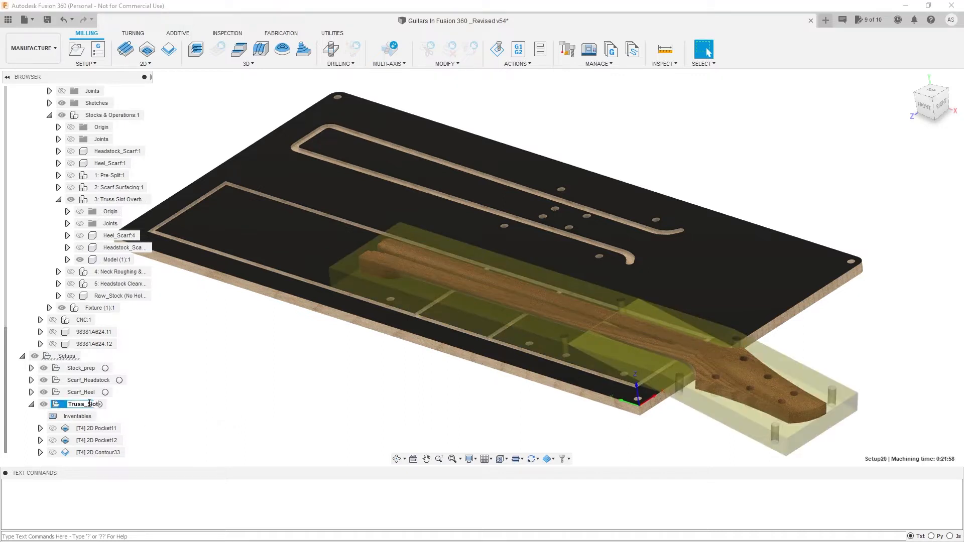
text(Truss_Slot_Overhang)
key(Return)
click(262, 403)
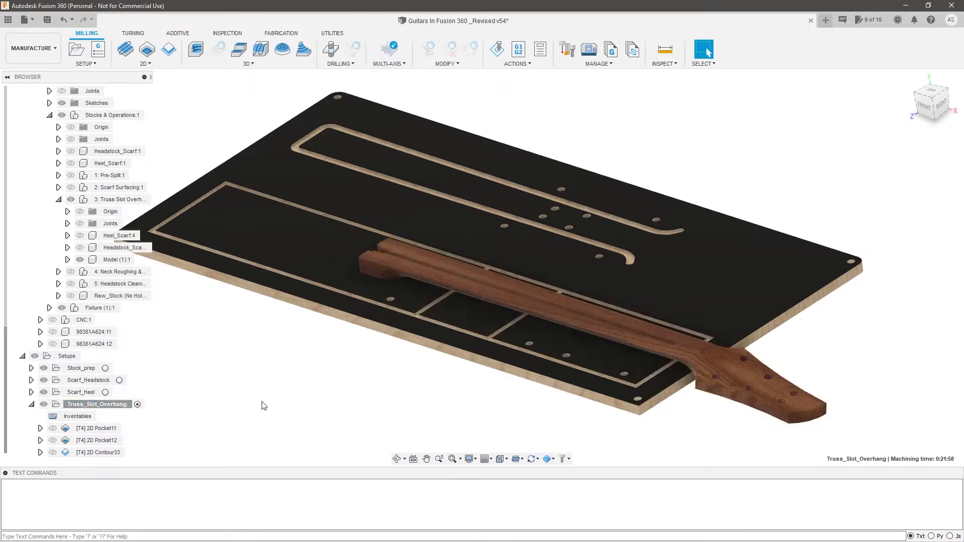
click(31, 404)
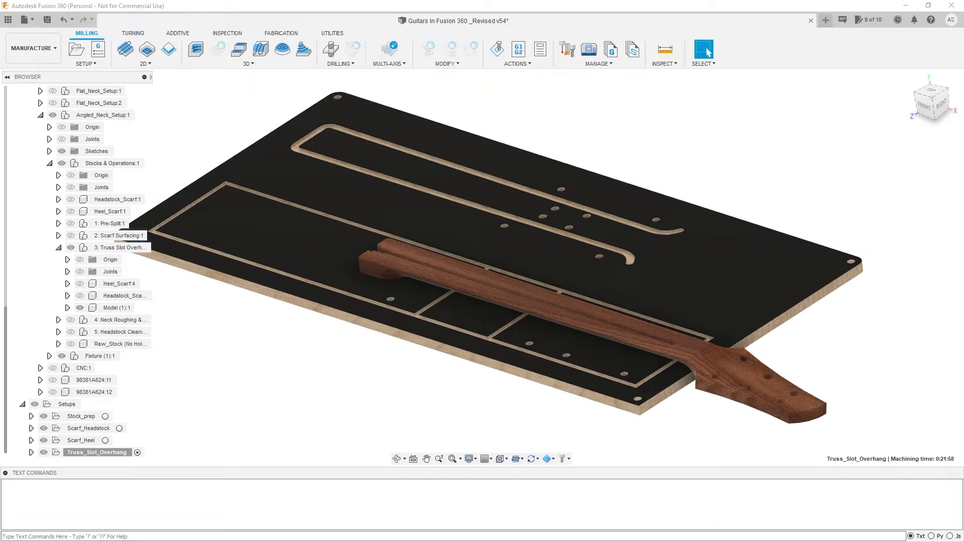
Hide the 3: Truss Slot Overhang component and show the 4: Neck Roughing component on the fixture
click(72, 249)
click(71, 248)
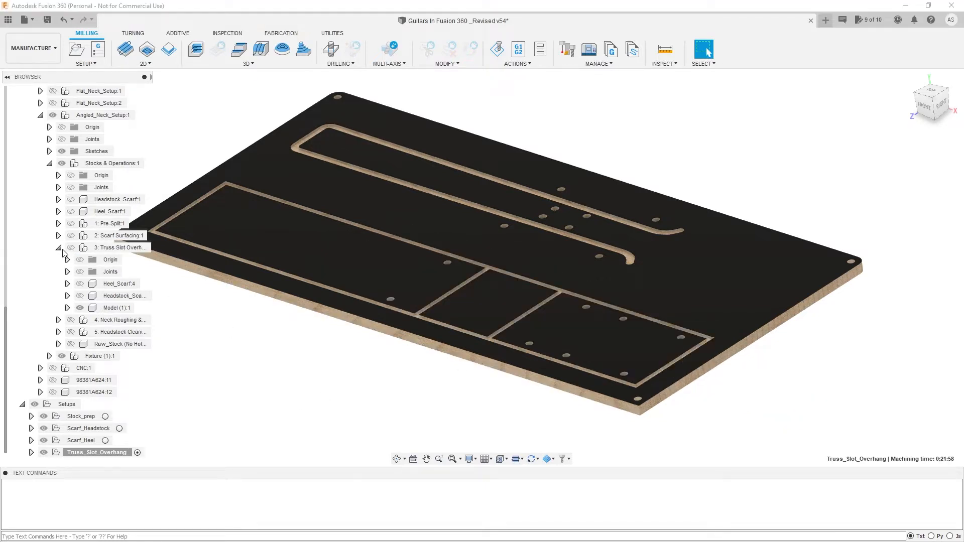
click(60, 248)
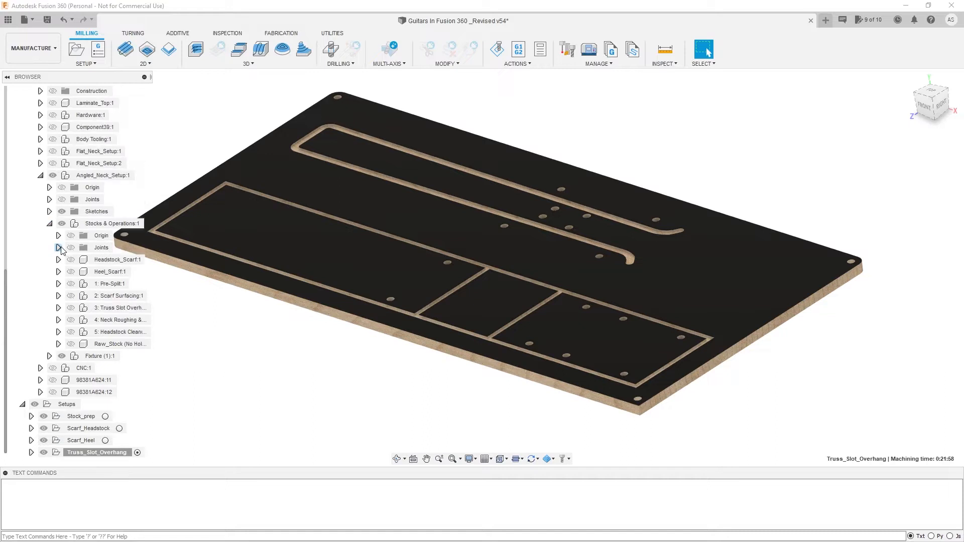
click(119, 321)
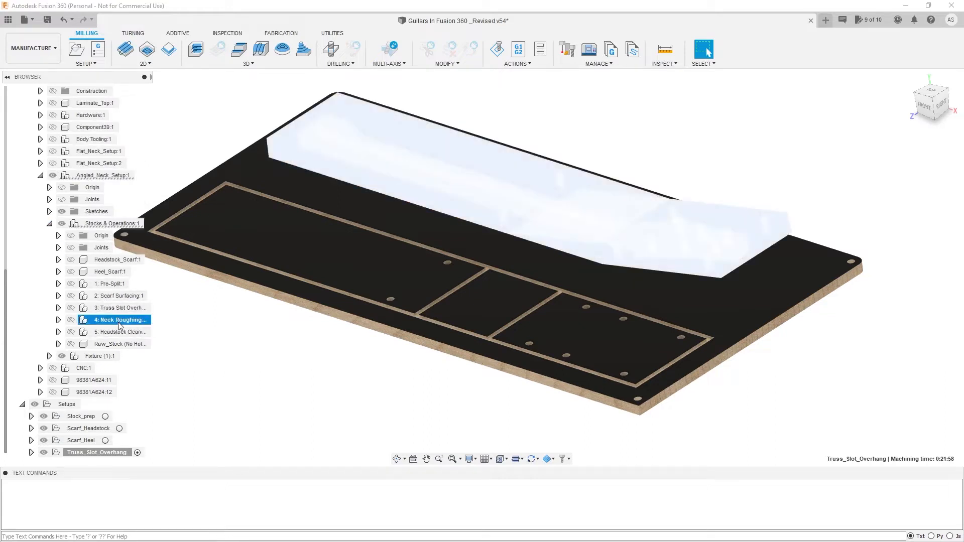
click(71, 319)
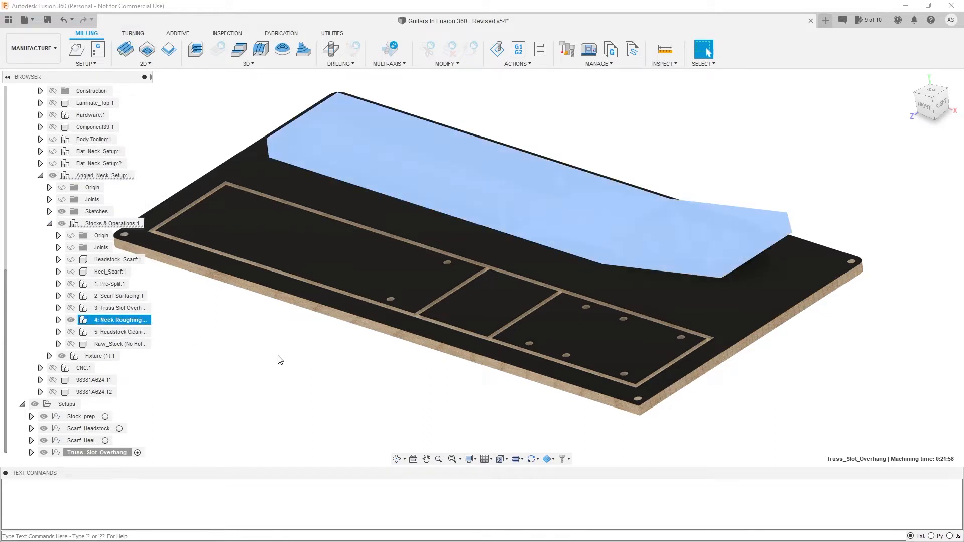
Create a new milling setup and select the neck body of the Neck Roughing component as its model
click(75, 49)
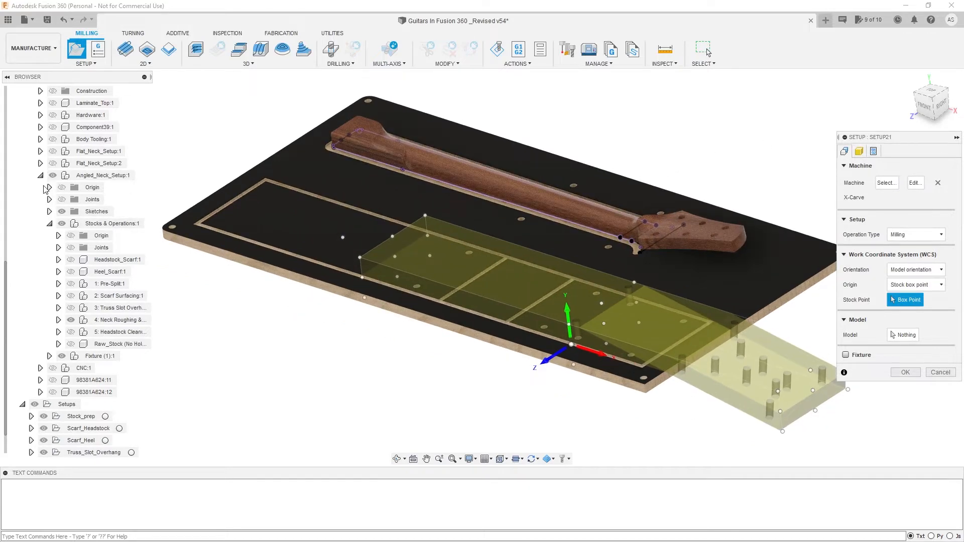
click(58, 321)
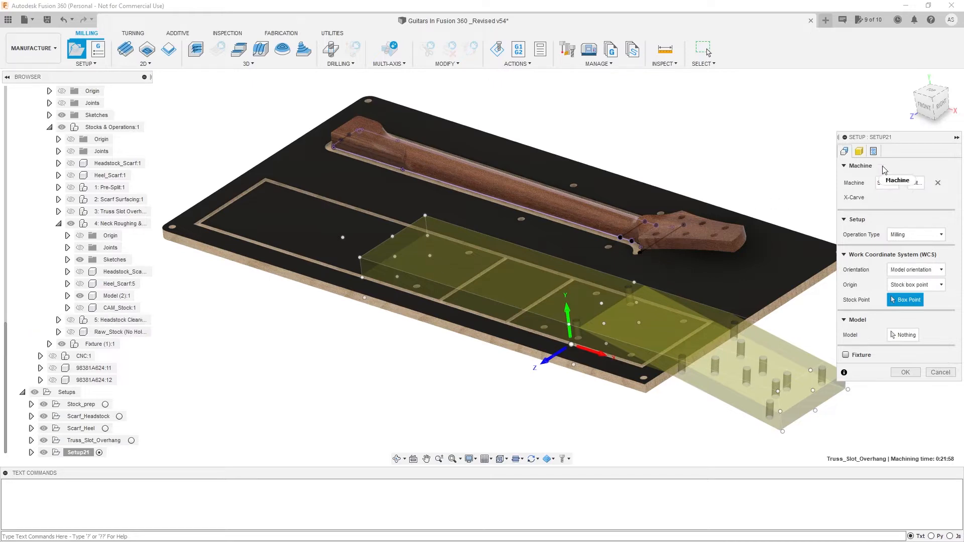
click(904, 334)
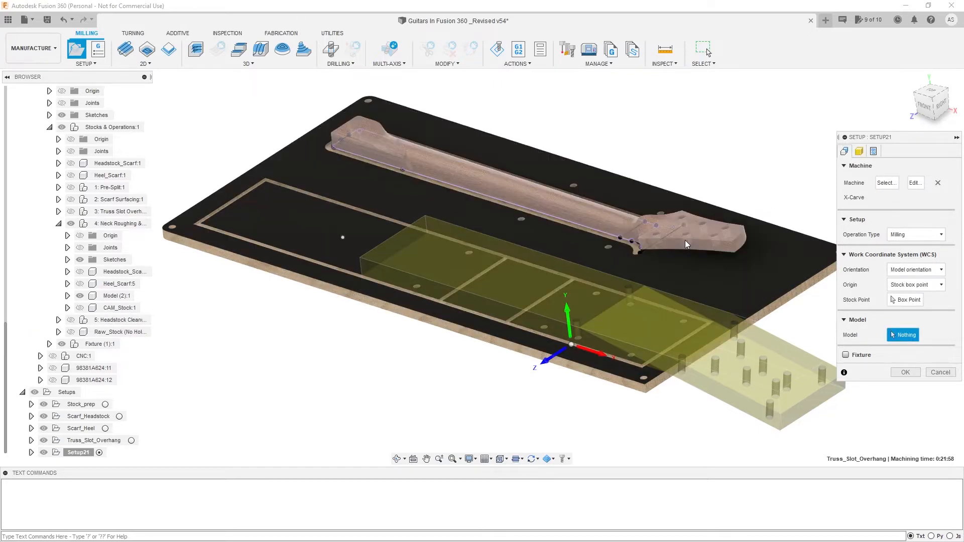
click(686, 239)
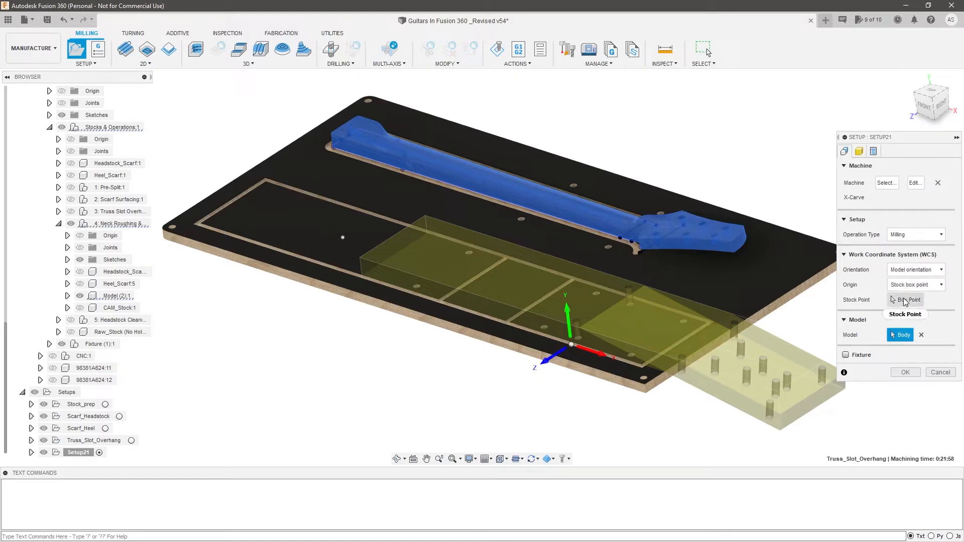
Set the setup's work origin to a selected point at the fixture board's front corner
click(911, 285)
click(914, 310)
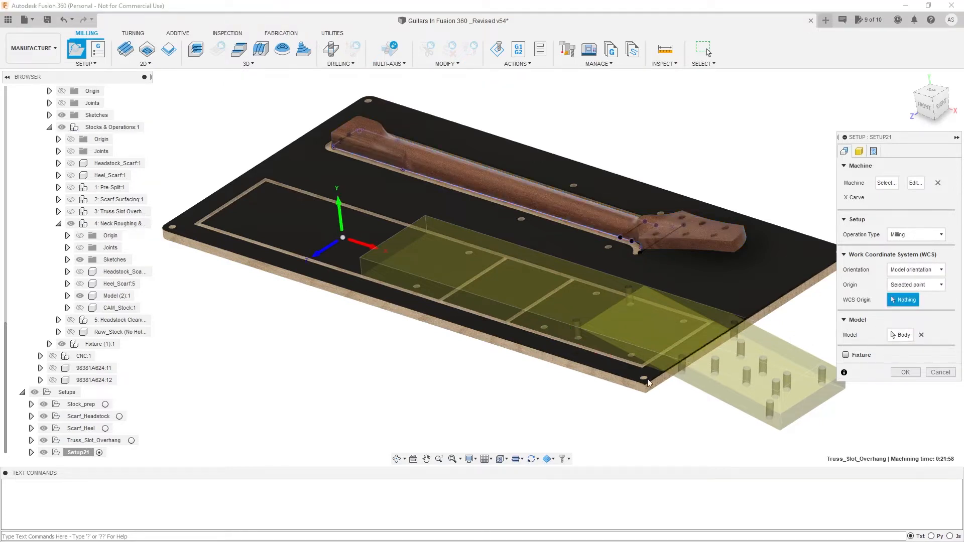
click(644, 384)
Orient the work coordinate system by X and Y axes along the board's edges, flip the X axis, and assign the board as fixture
click(908, 273)
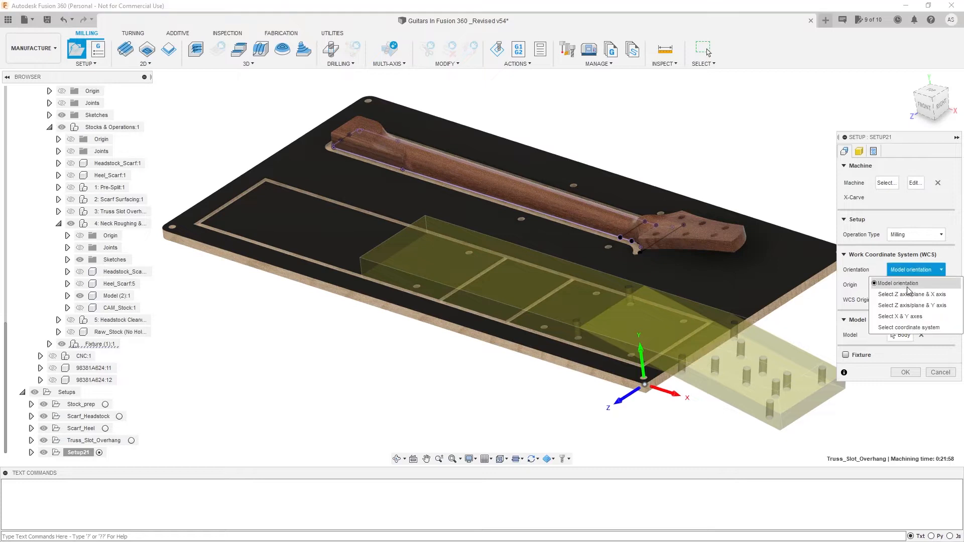
click(898, 321)
click(620, 378)
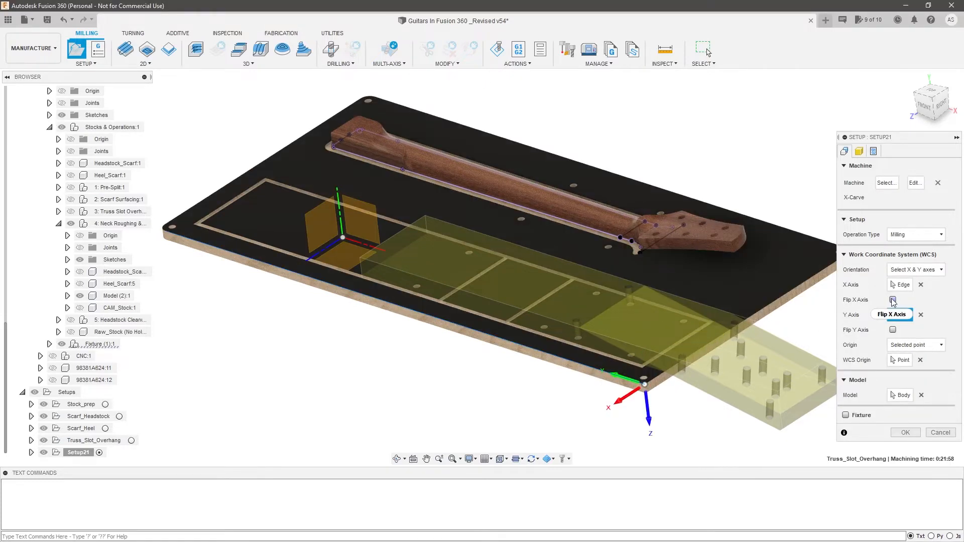
click(892, 300)
click(511, 316)
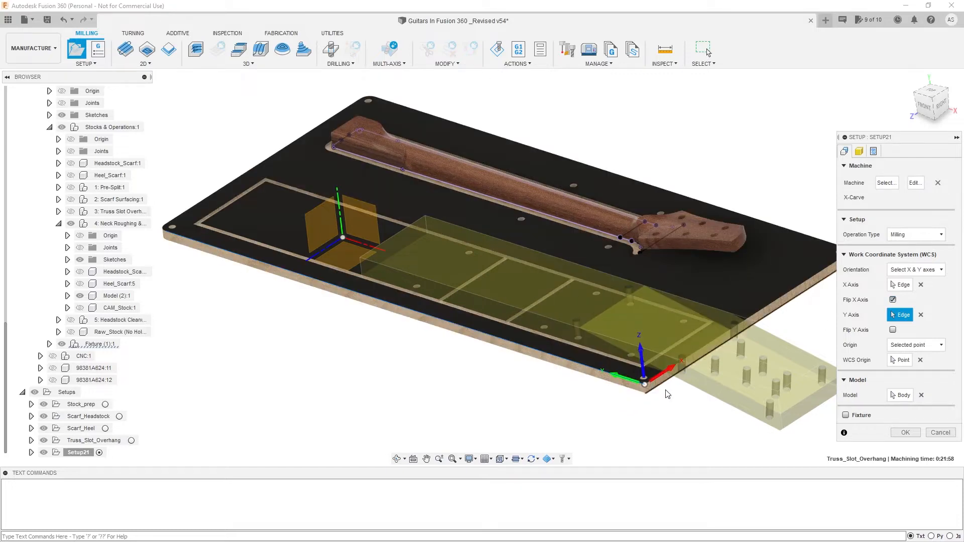
click(845, 415)
click(763, 273)
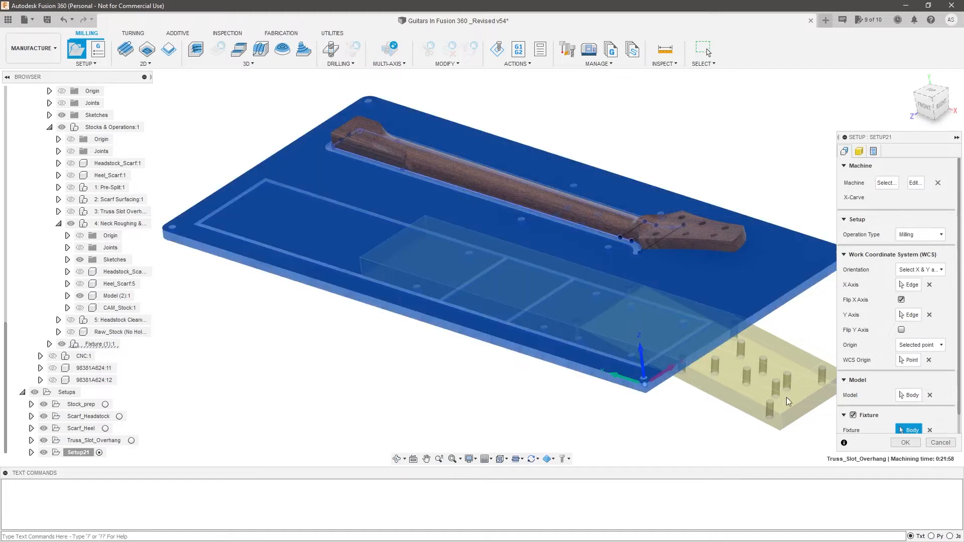
Set the stock mode to From solid, swap the neck model's visibility for CAM_Stock, and pick that body as stock
click(859, 151)
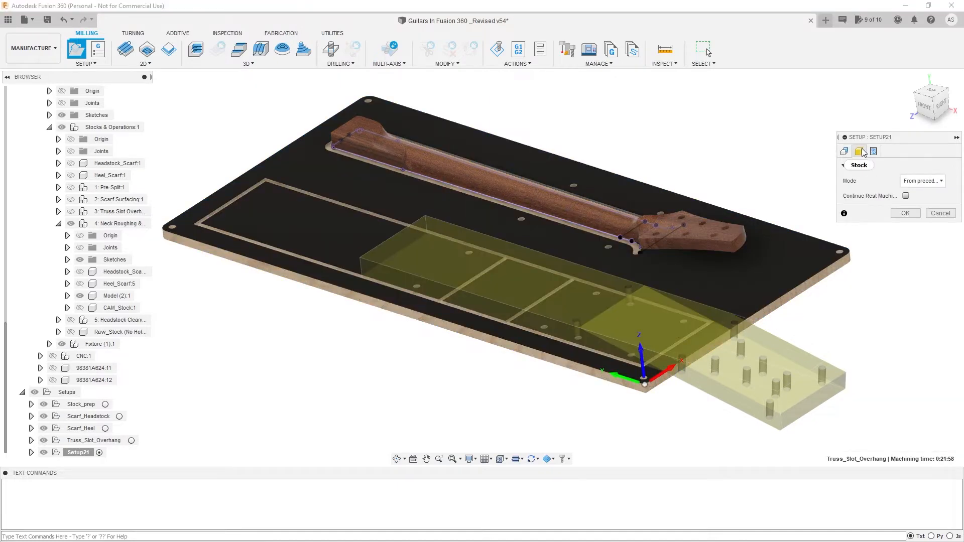
click(926, 182)
click(925, 261)
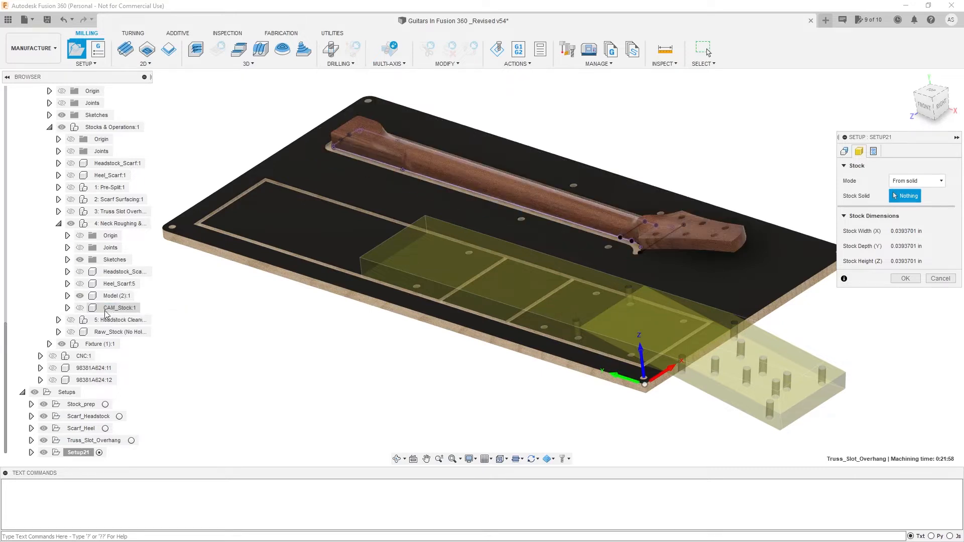
click(80, 296)
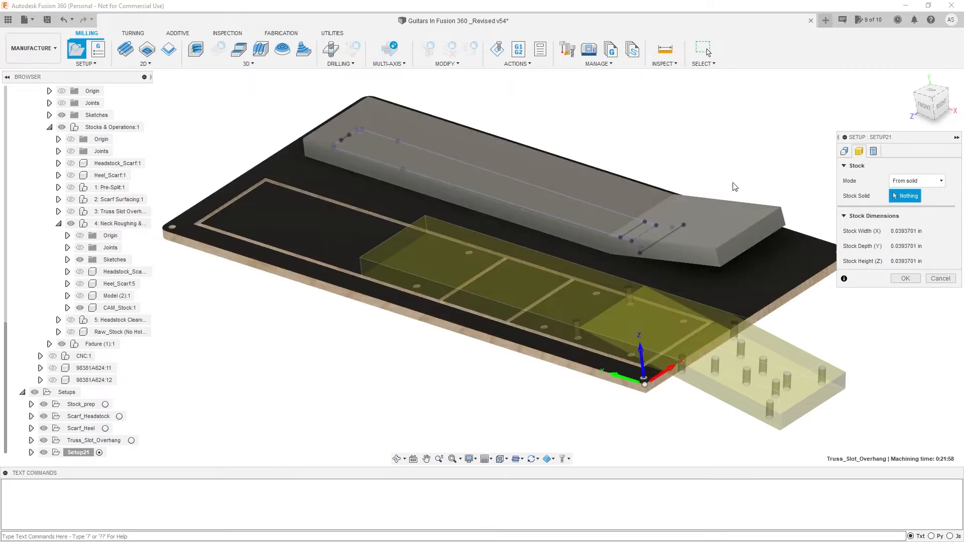
click(741, 207)
Inspect the angled stock and its bounding box against the fixture board from several sides, and confirm the new setup
shift+middle_drag(788, 180, 793, 170)
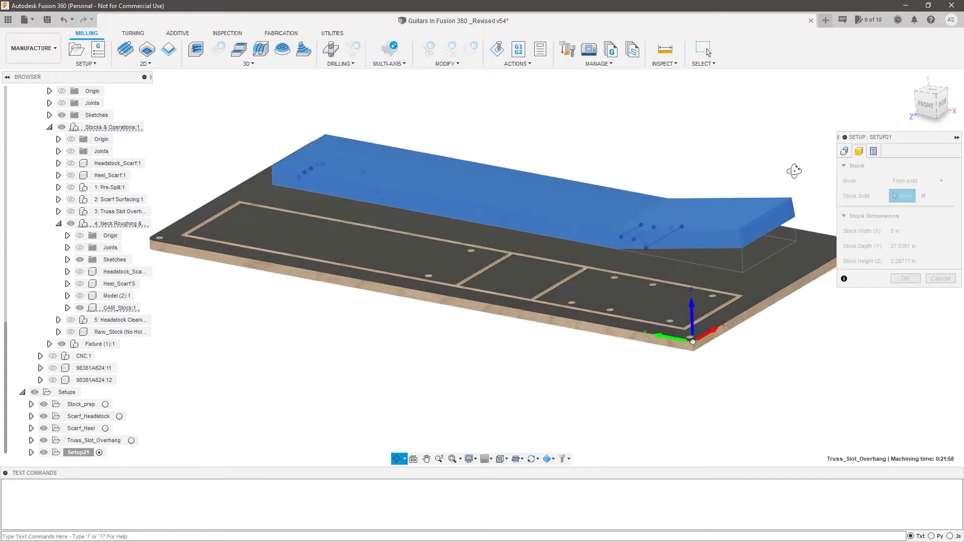
scroll(772, 242, up, 6)
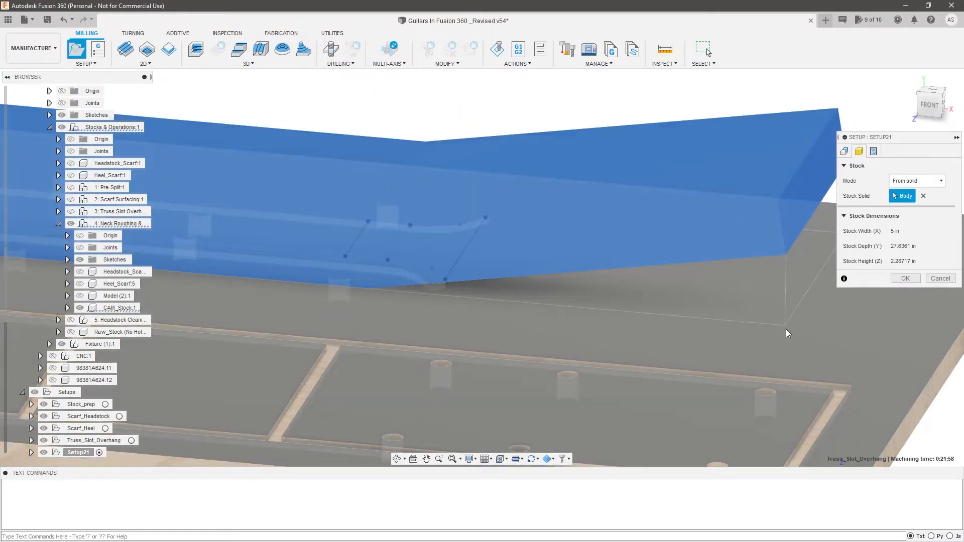
scroll(781, 261, down, 6)
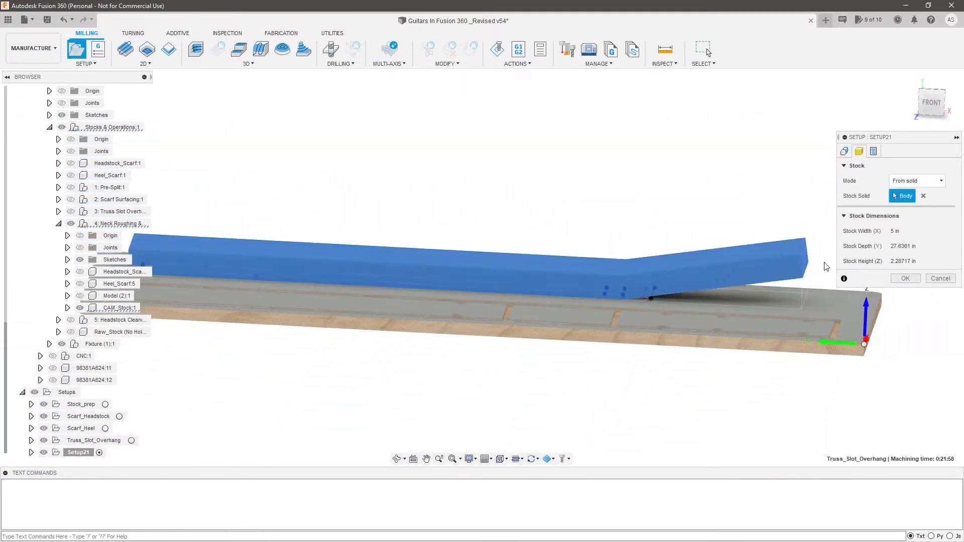
scroll(802, 261, up, 2)
scroll(803, 259, up, 3)
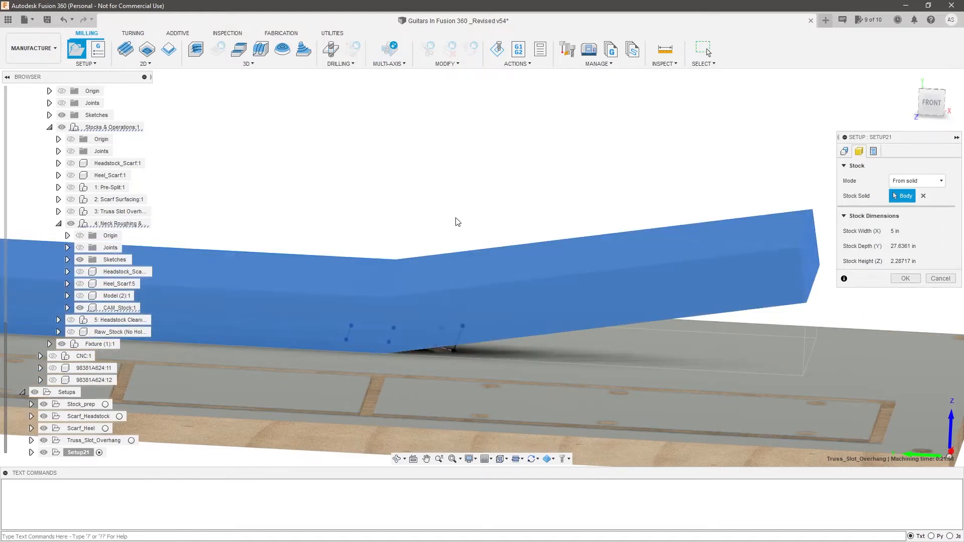
scroll(824, 299, down, 4)
scroll(366, 295, up, 5)
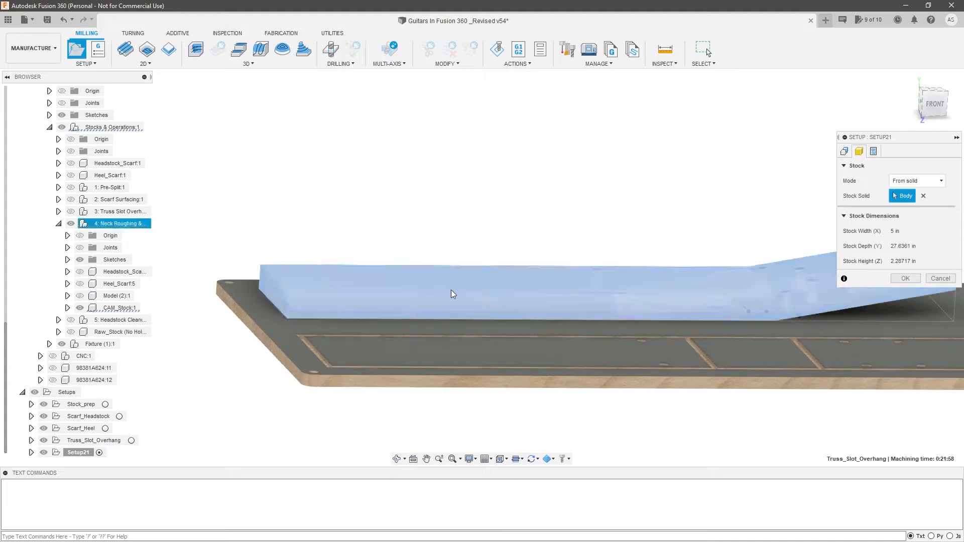
scroll(461, 284, down, 4)
scroll(492, 305, up, 1)
shift+middle_drag(602, 314, 565, 333)
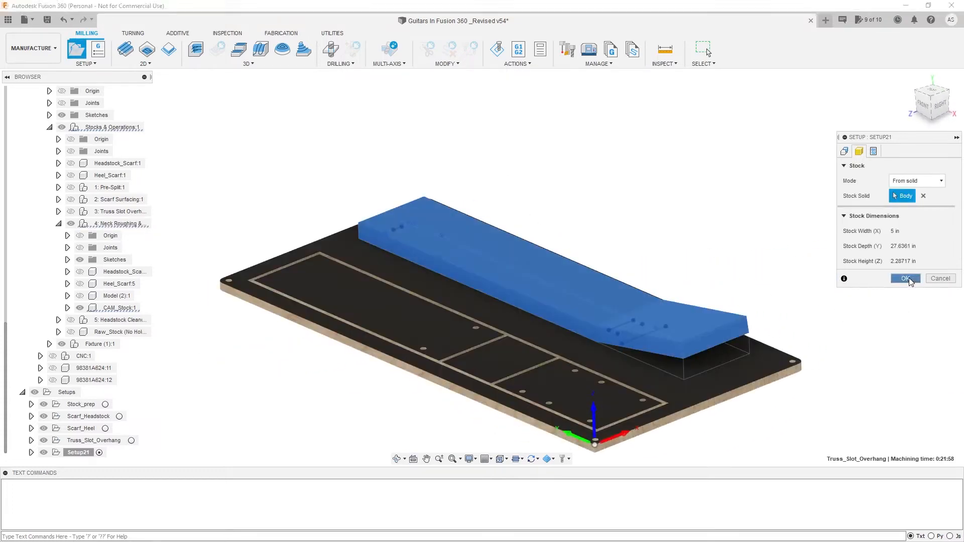
click(906, 278)
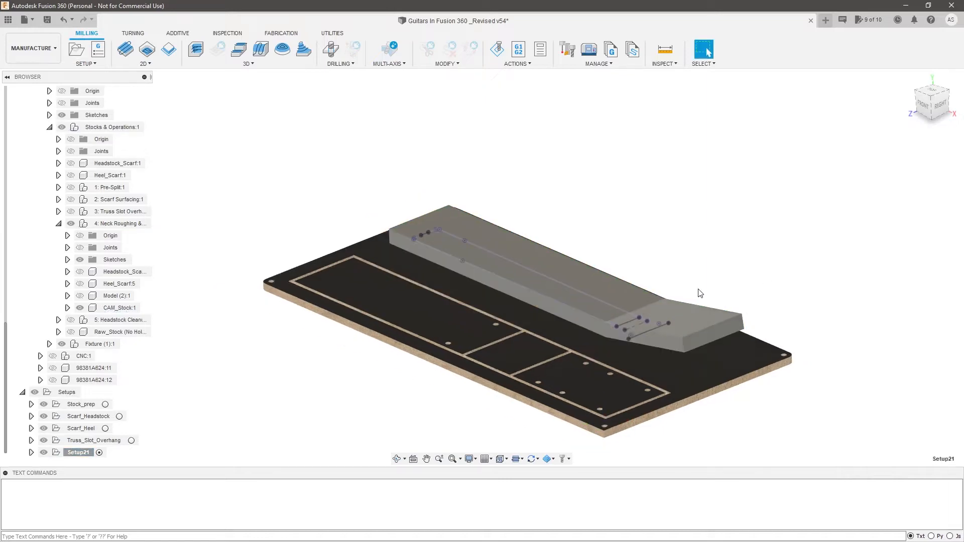
Examine the sketch lines on the stock around the scarf transition and along the neck toward the heel
shift+middle_drag(751, 284, 698, 296)
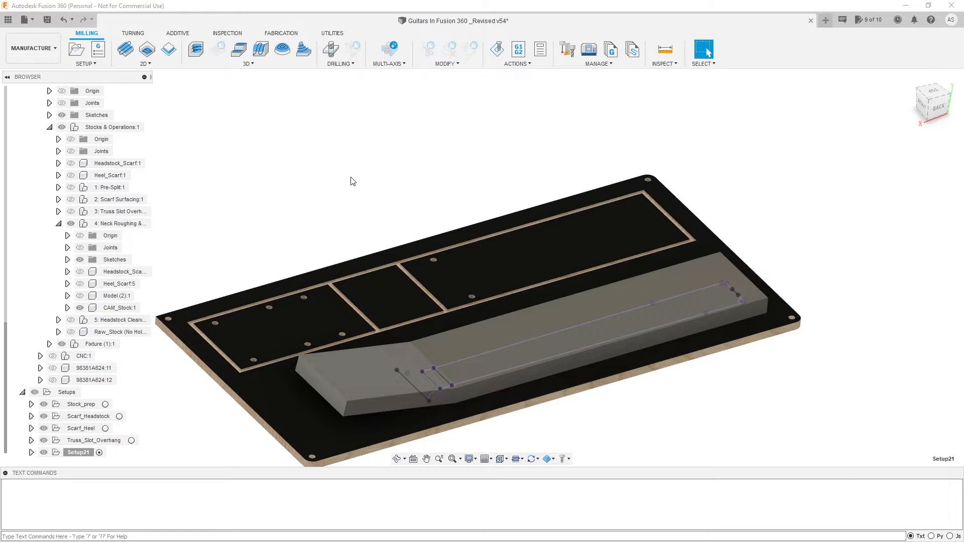
shift+middle_drag(502, 220, 384, 281)
click(384, 281)
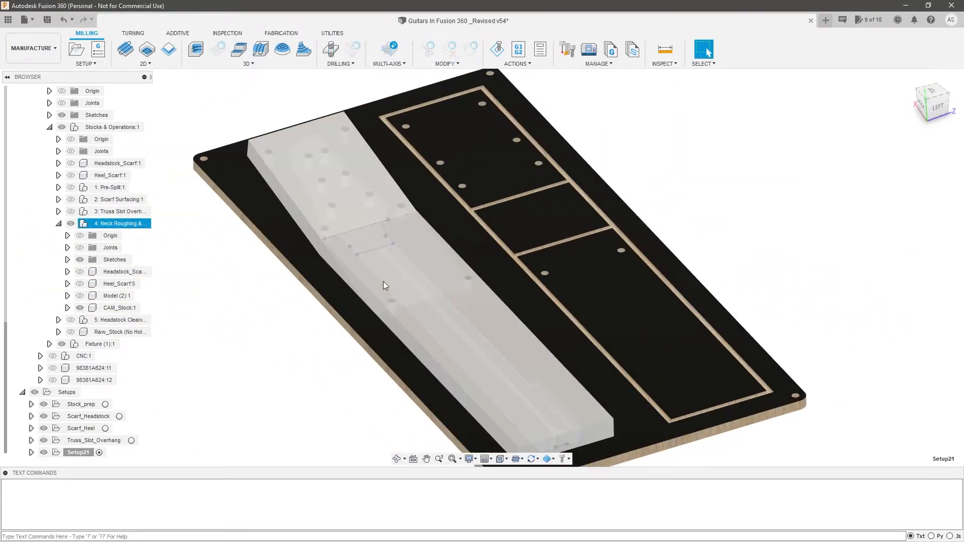
scroll(344, 248, up, 1)
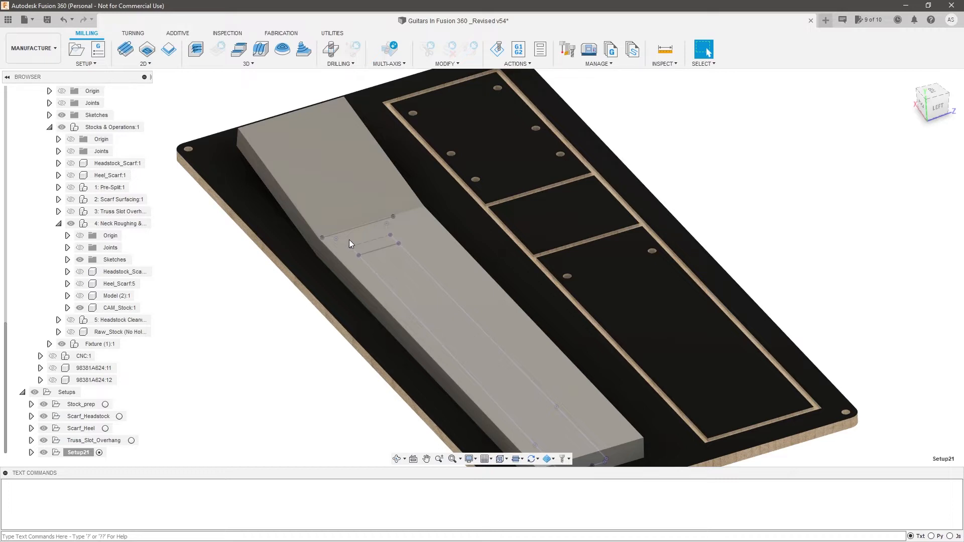
scroll(402, 209, down, 2)
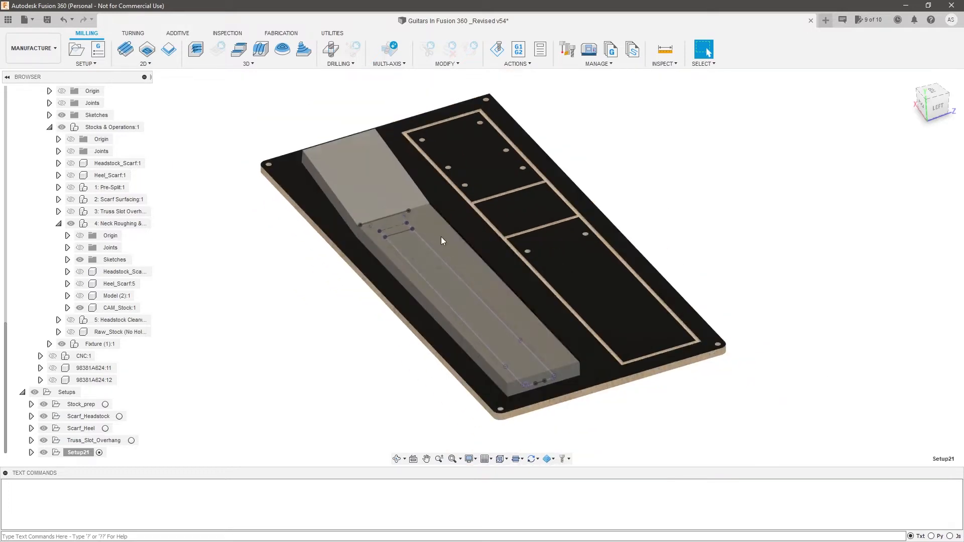
scroll(387, 237, up, 3)
scroll(405, 305, down, 3)
scroll(434, 313, up, 5)
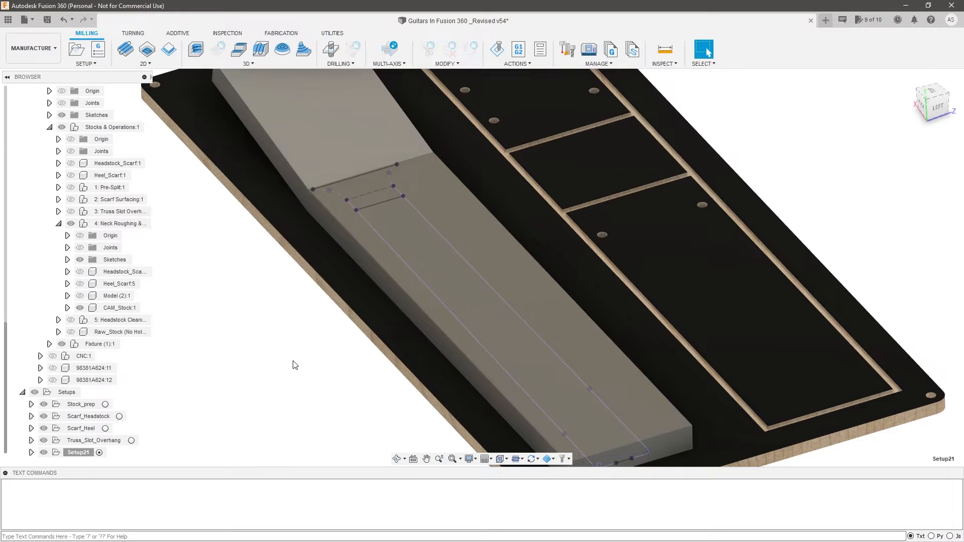
Start a 2D Contour operation, try the whole Sketch1 of the neck roughing component as its contour, and clear that selection
click(145, 63)
click(137, 109)
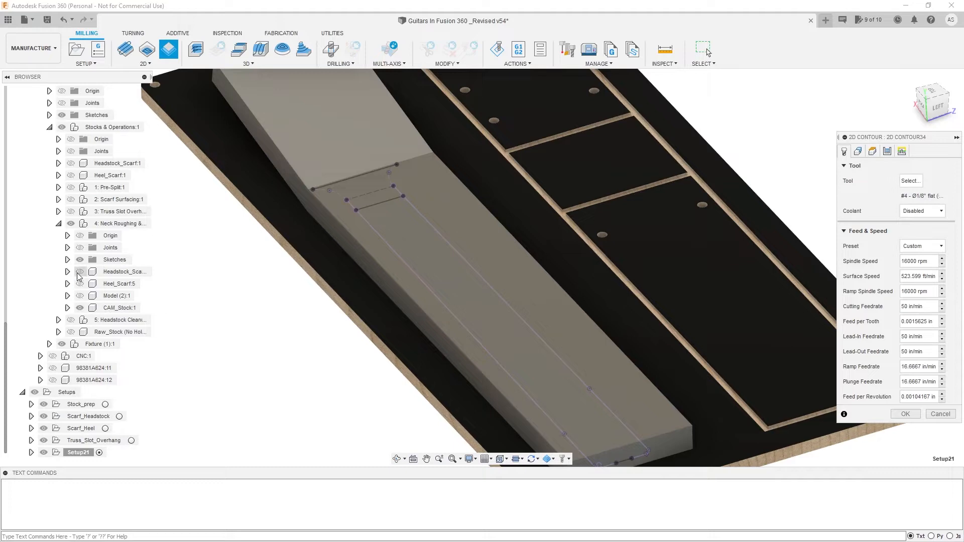
click(68, 260)
click(103, 271)
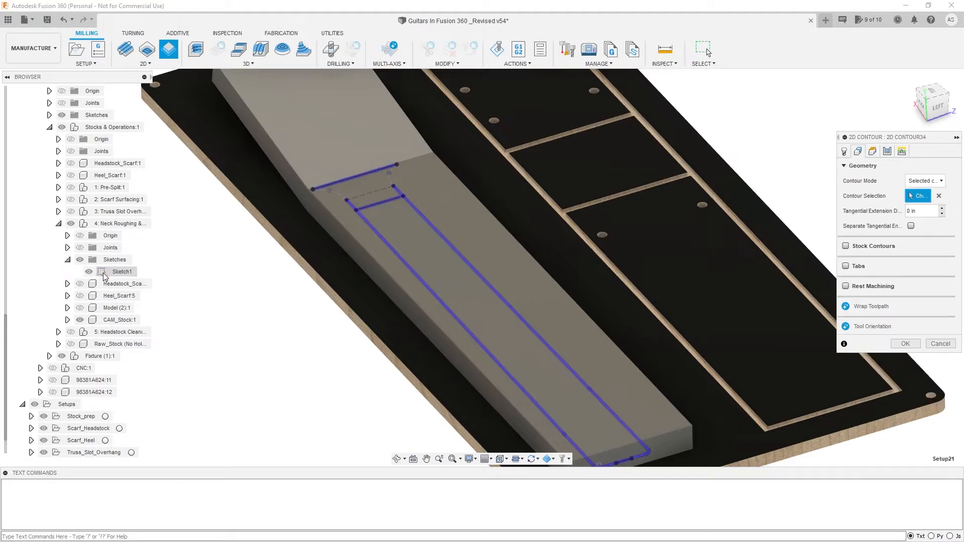
scroll(326, 211, up, 3)
mouse_move(322, 199)
shift+middle_down()
mouse_move(318, 211)
mouse_move(296, 196)
mouse_move(311, 213)
shift+middle_up()
shift+middle_drag(307, 161, 812, 148)
click(939, 196)
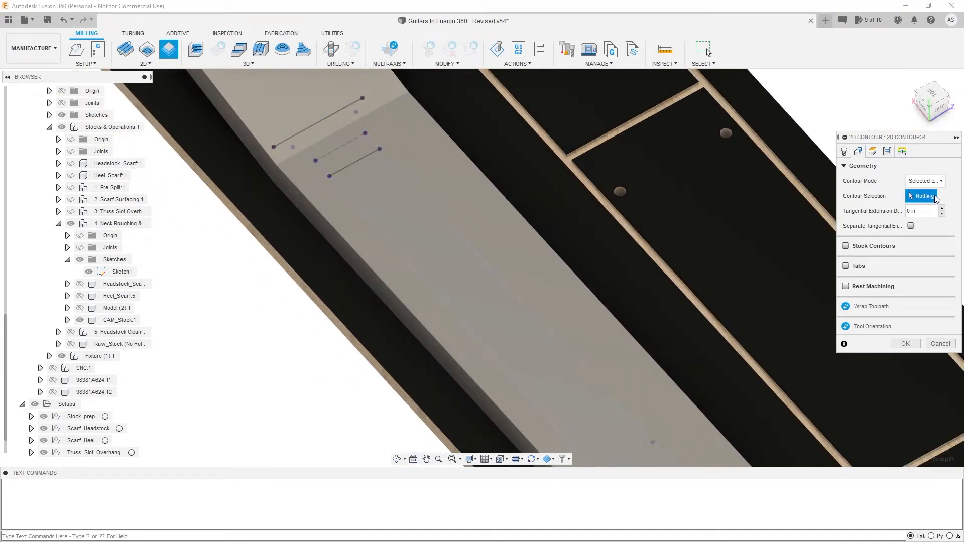
Hide CAM_Stock and chain the contour along one flared headstock end of the neck outline and its adjoining long edge
scroll(341, 146, up, 4)
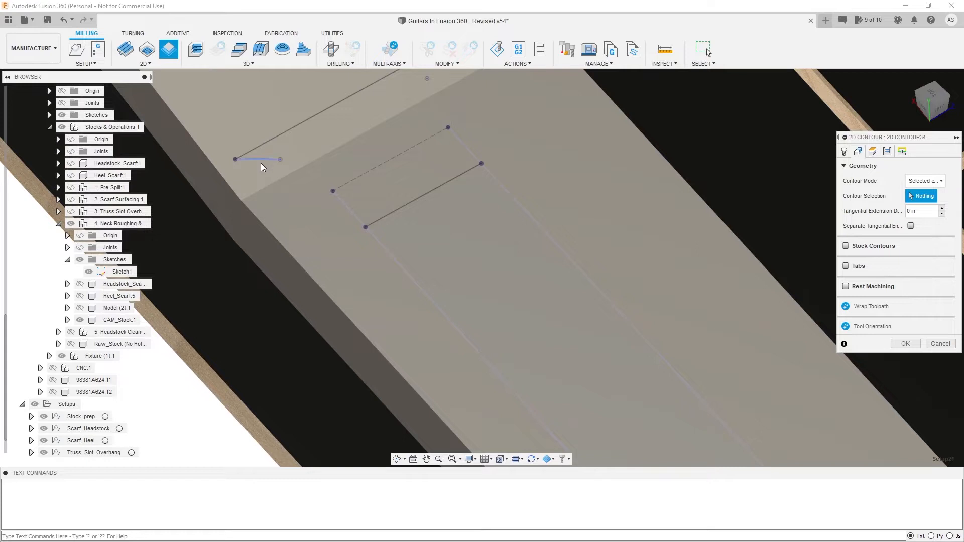
click(80, 320)
scroll(269, 219, up, 3)
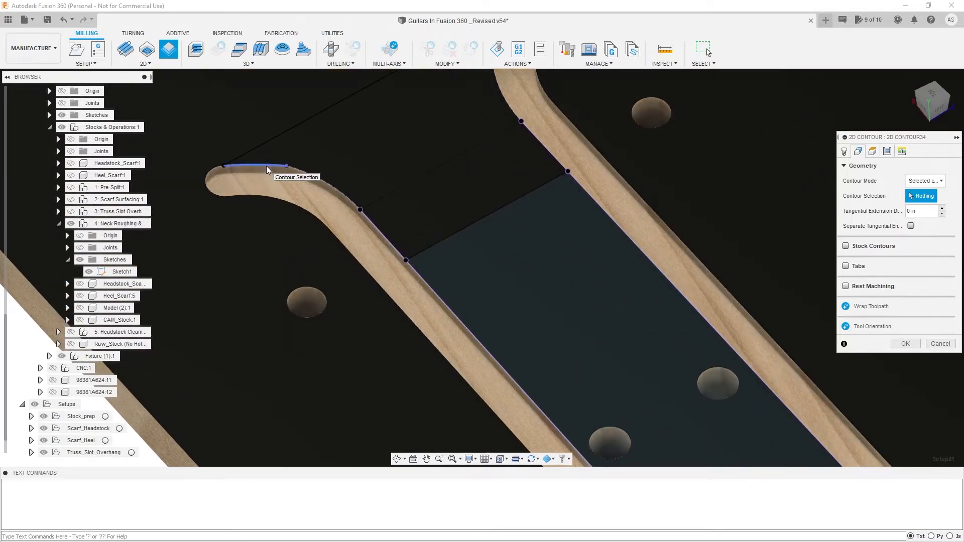
click(266, 167)
click(324, 185)
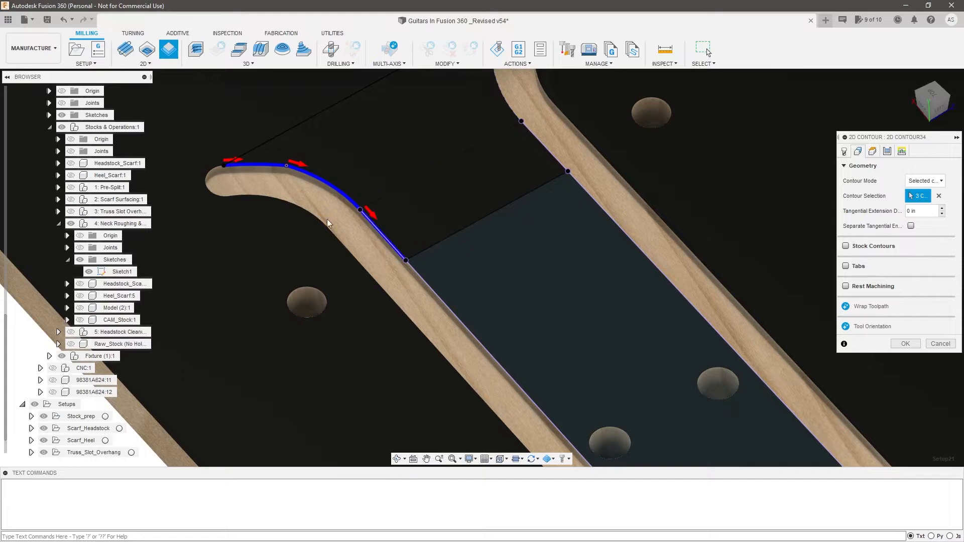
scroll(355, 223, down, 3)
click(338, 249)
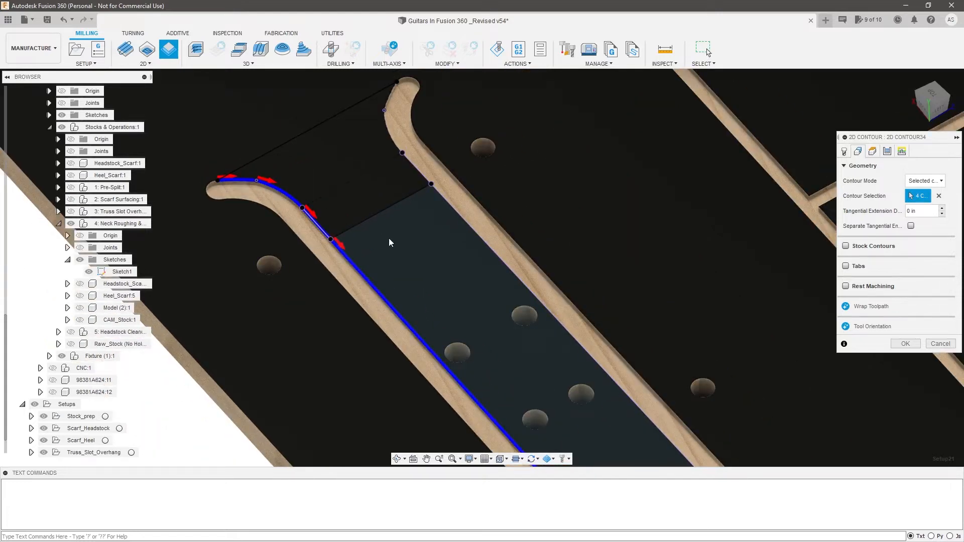
Add the neck outline's heel-end segments to the contour, including both rounded corners and the short end lines
scroll(321, 214, down, 2)
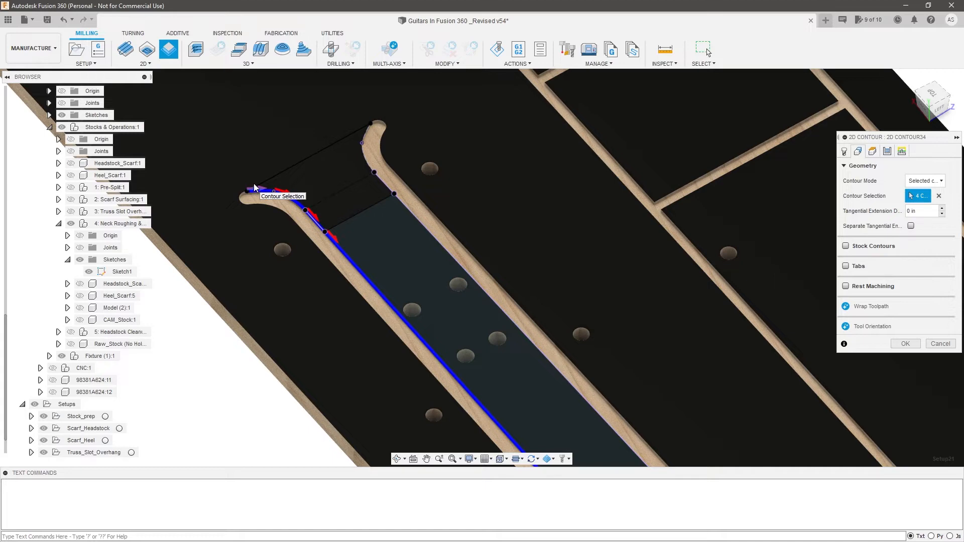
scroll(254, 183, down, 4)
scroll(468, 369, up, 6)
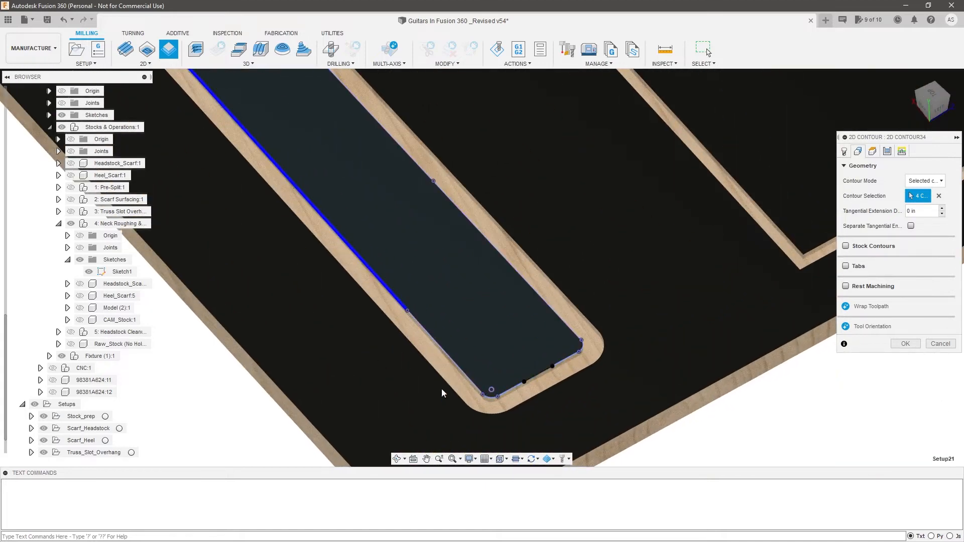
click(445, 356)
click(489, 397)
click(506, 390)
click(570, 359)
click(581, 345)
click(573, 333)
scroll(689, 384, down, 3)
scroll(689, 384, down, 5)
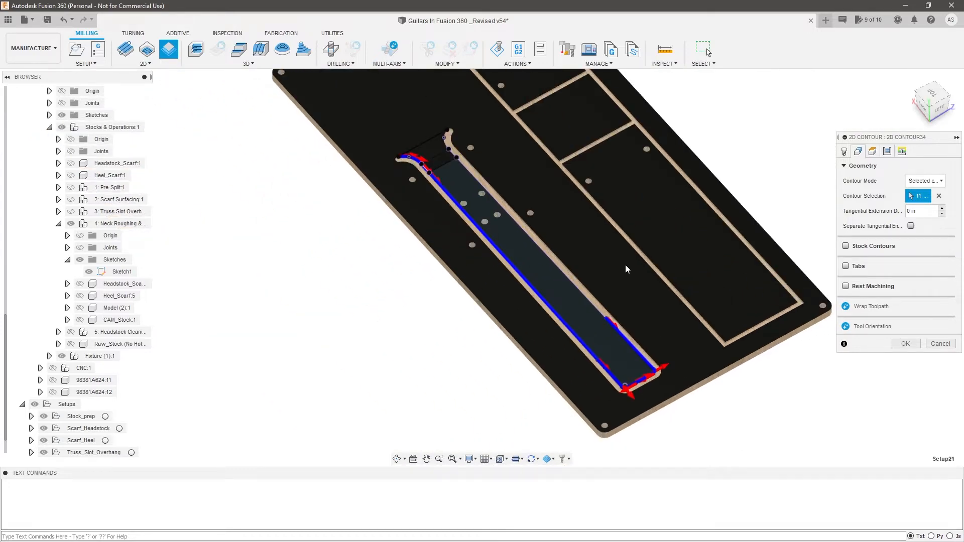
Complete the contour selection along the opposite long edge and its flared headstock end
scroll(597, 319, up, 6)
scroll(602, 326, down, 5)
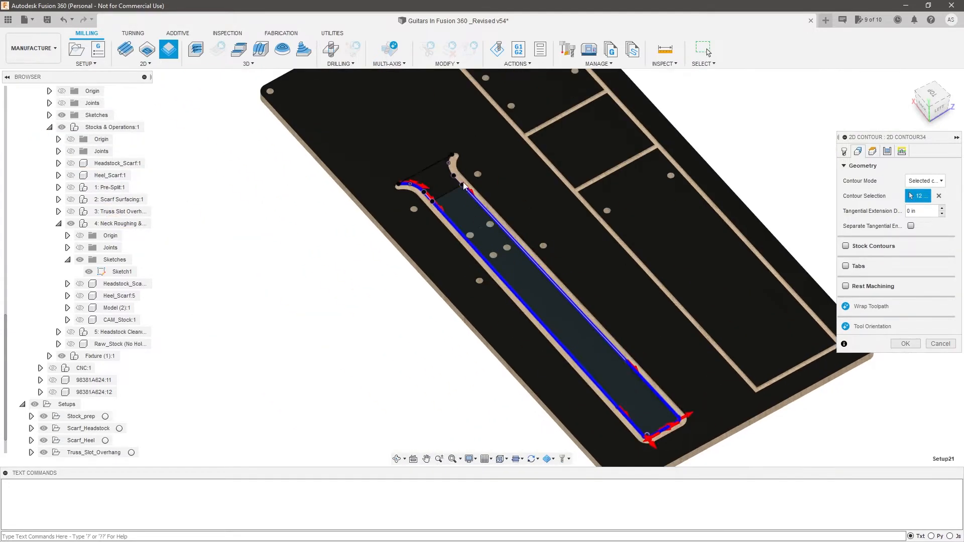
scroll(459, 217, up, 8)
click(461, 224)
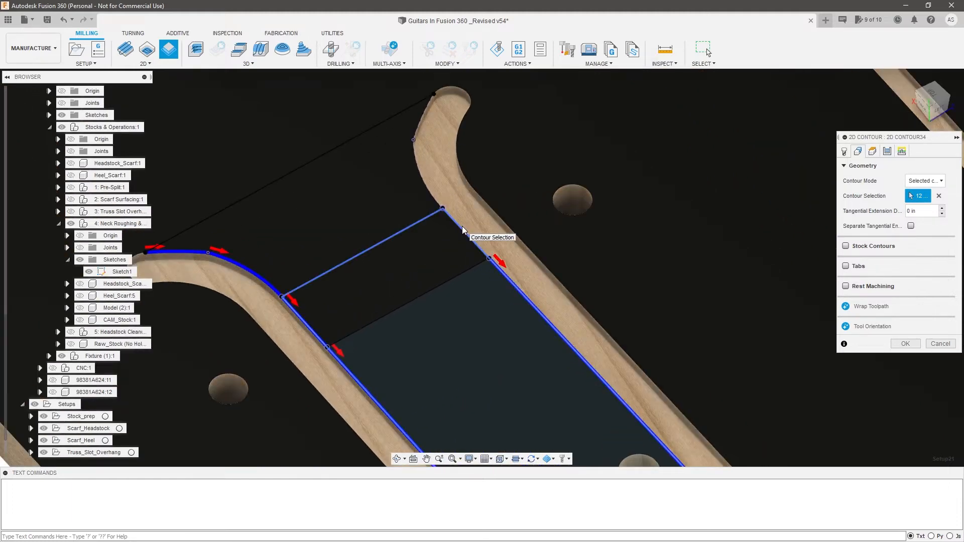
click(416, 135)
click(418, 122)
Reverse the contour segments at both headstock flares so they run in one continuous direction around the neck
scroll(555, 258, down, 3)
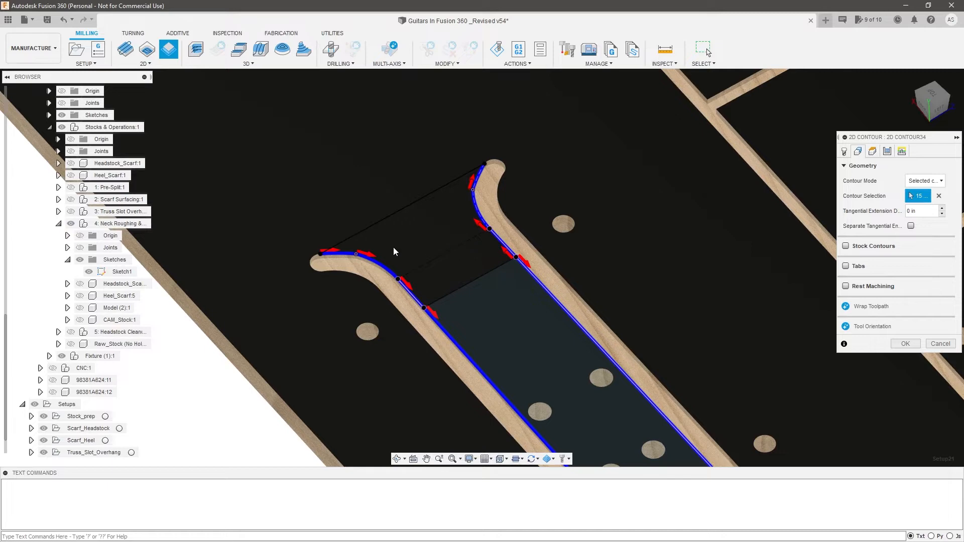
scroll(352, 267, up, 2)
shift+middle_drag(352, 267, 406, 294)
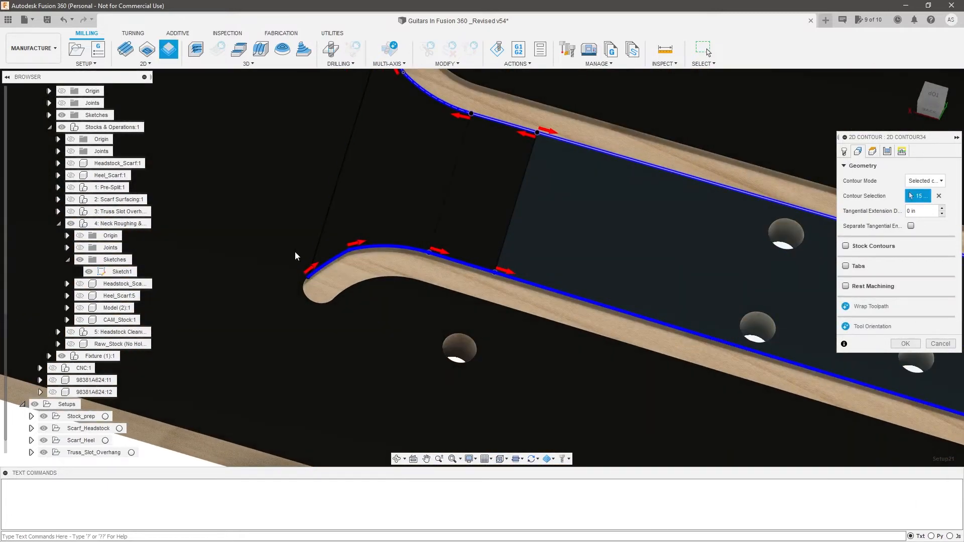
click(312, 263)
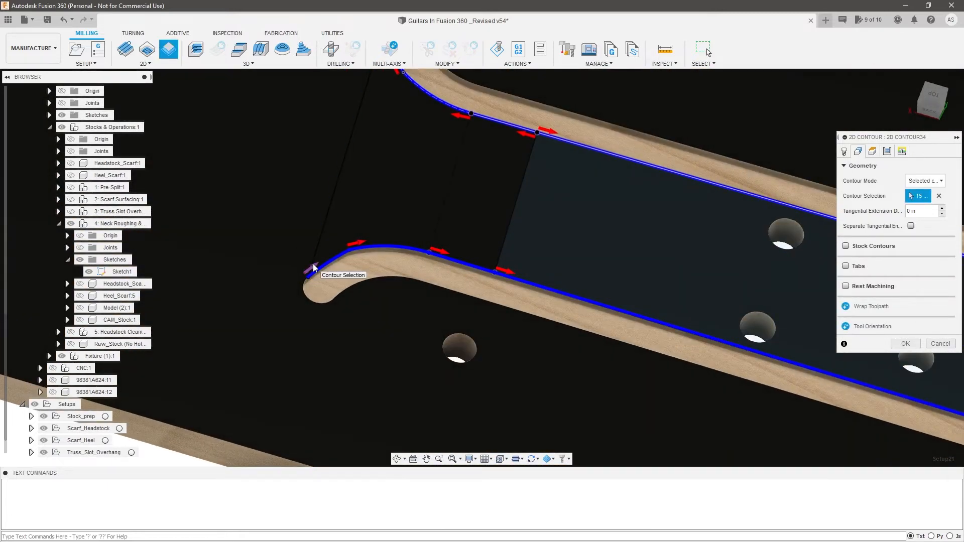
click(357, 242)
click(444, 249)
click(507, 268)
scroll(404, 306, down, 3)
scroll(406, 210, up, 2)
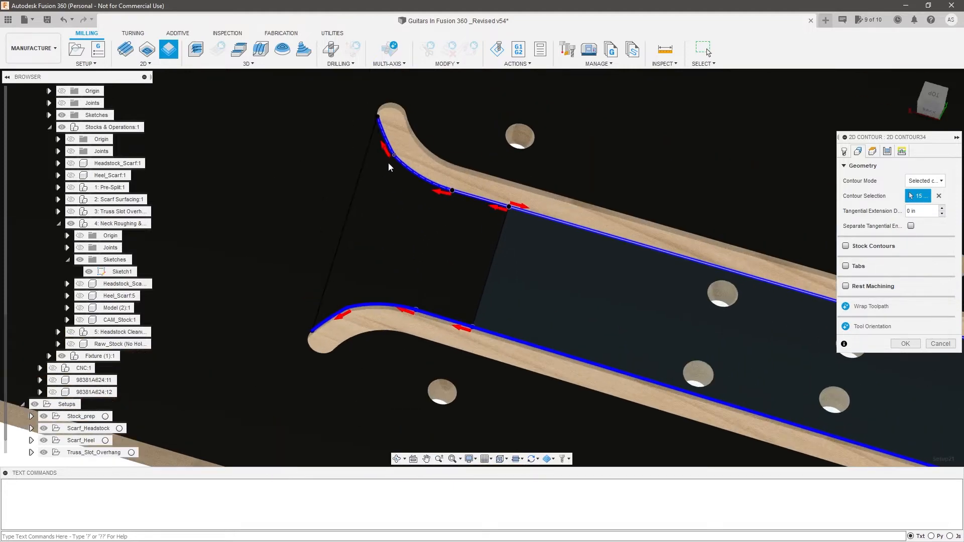
click(385, 153)
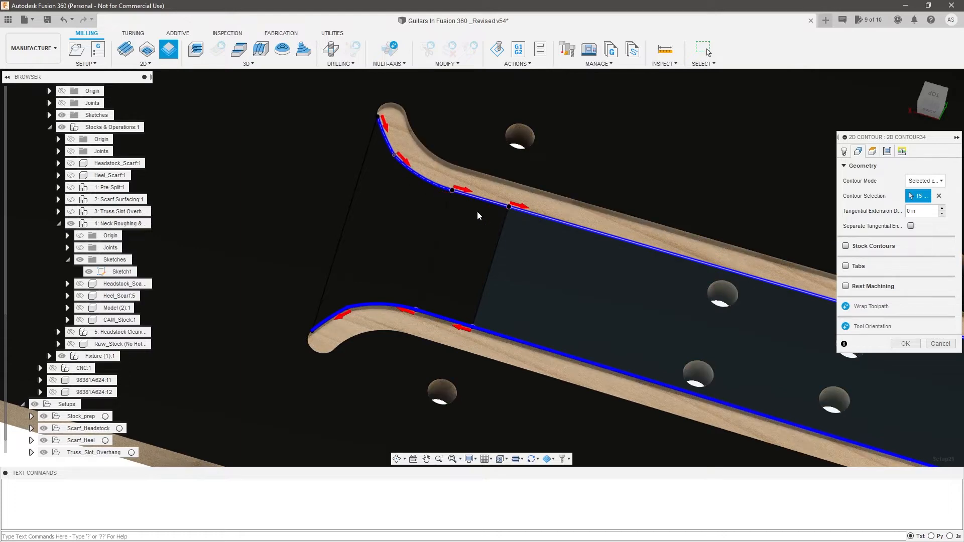
Reverse the mismatched contour segments at the heel end to follow the same direction, and check the whole outline
scroll(355, 245, down, 5)
scroll(589, 327, up, 5)
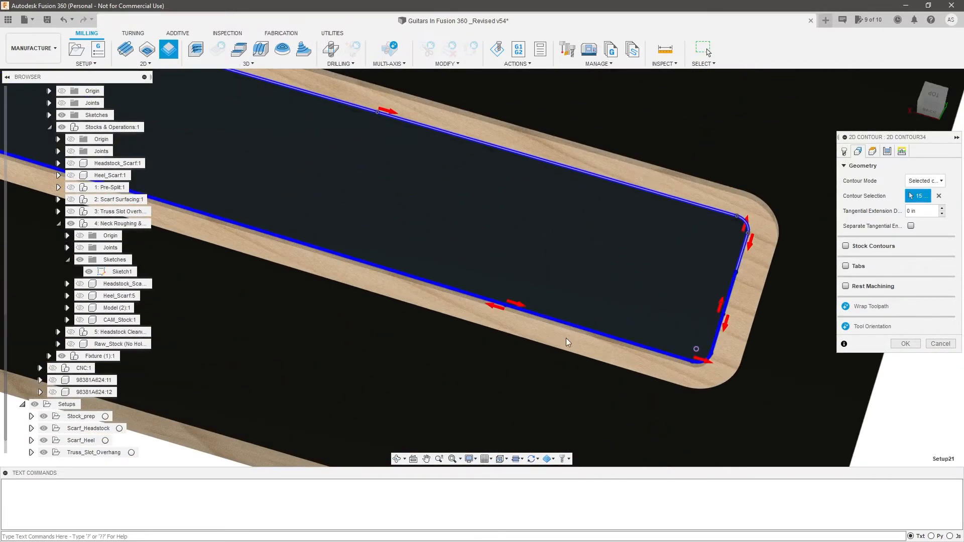
click(520, 305)
click(697, 360)
click(722, 320)
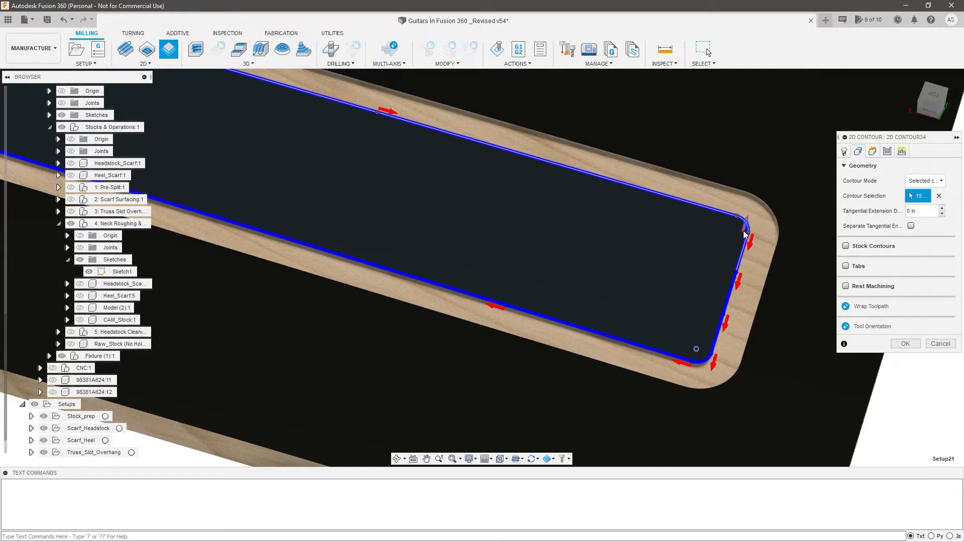
scroll(745, 233, down, 8)
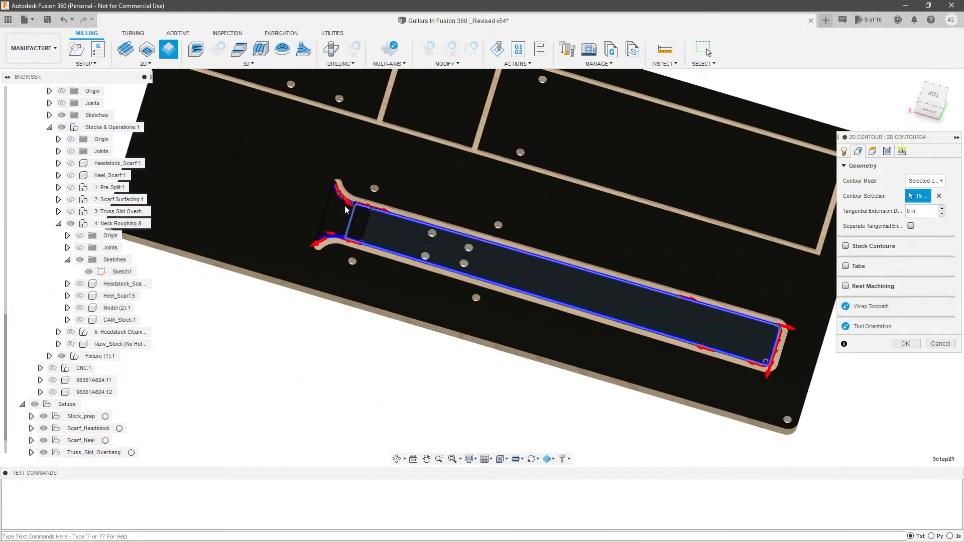
scroll(345, 210, up, 5)
scroll(307, 170, down, 3)
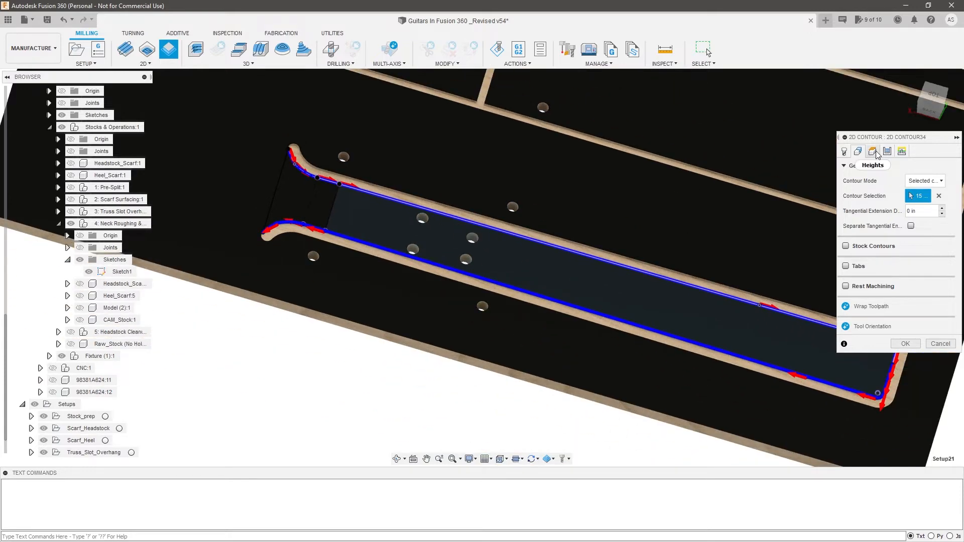
Assign tool 2, the 1/4" flat end mill, to the 2D contour operation
click(845, 152)
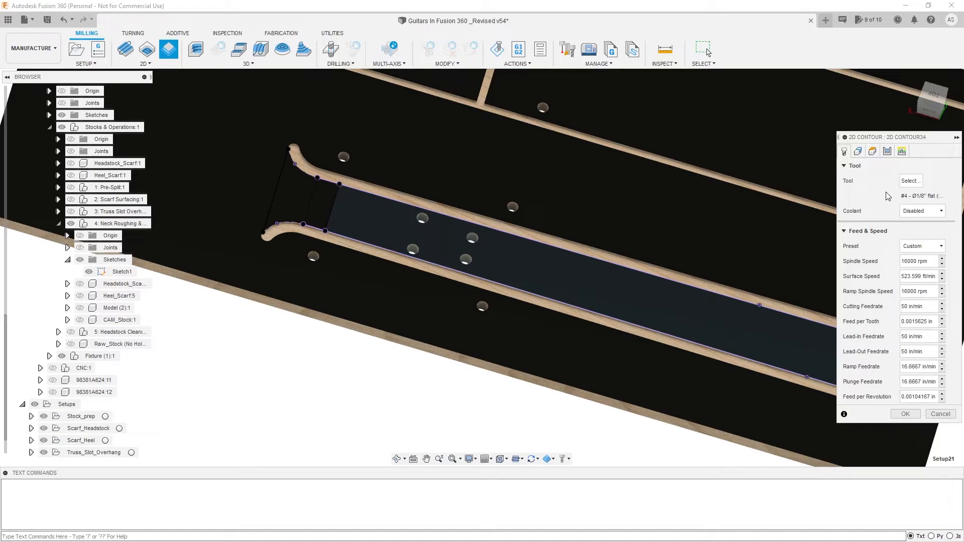
click(908, 182)
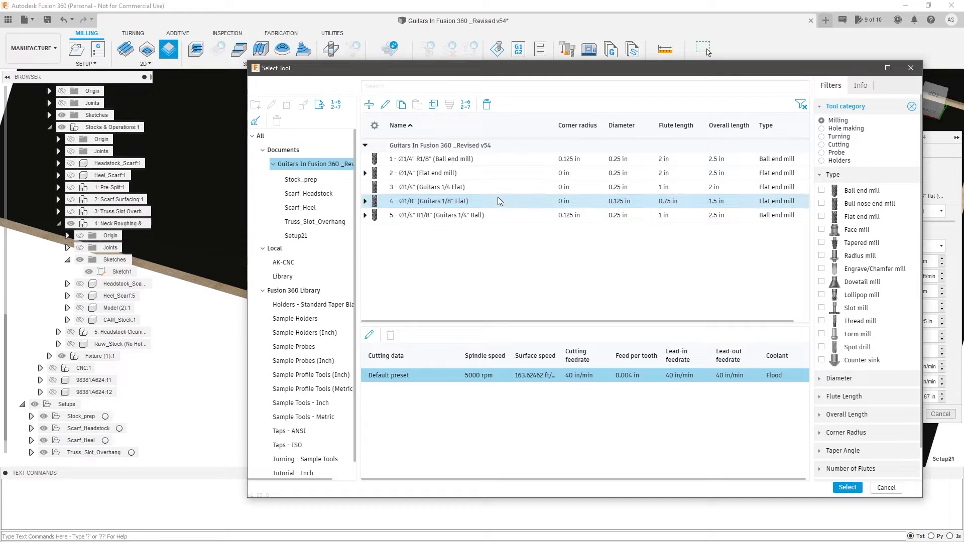
click(499, 179)
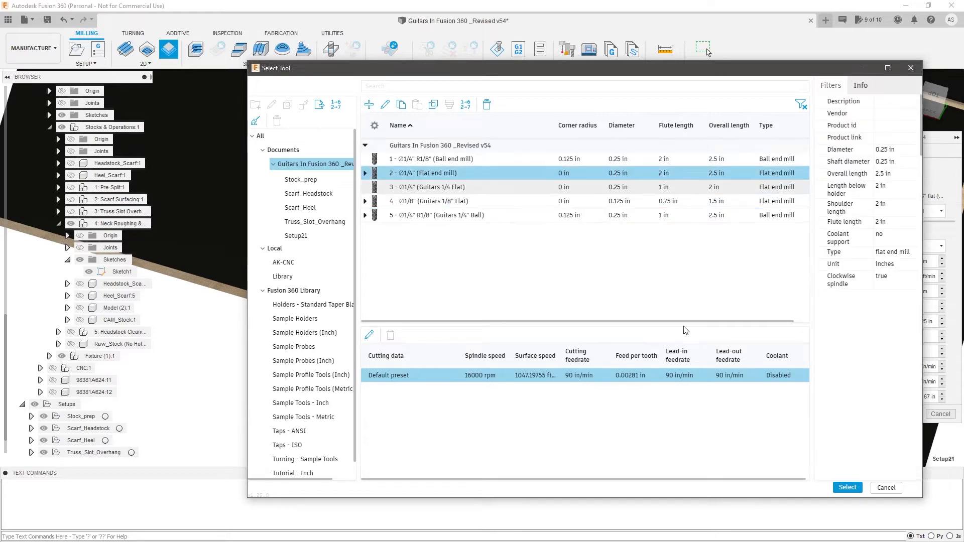
click(848, 488)
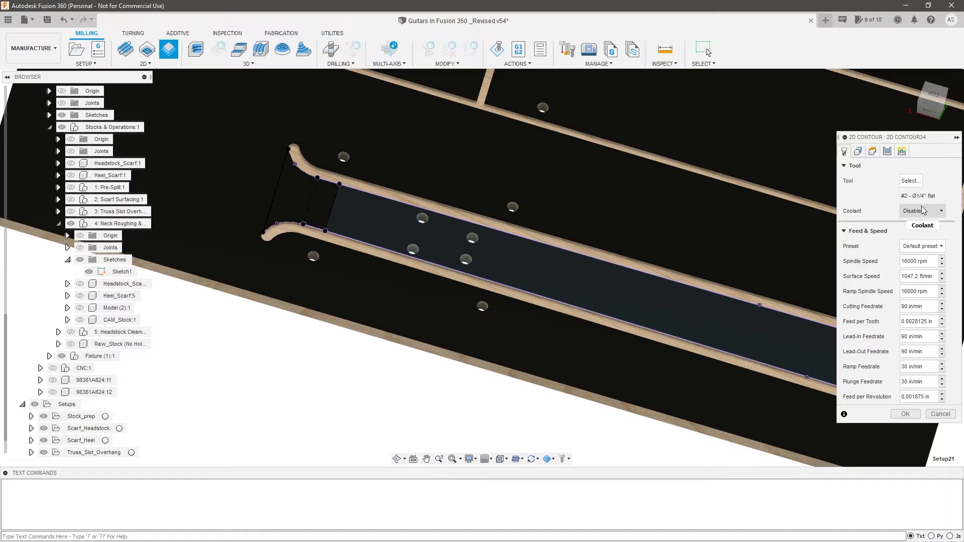
Reference the contour's bottom height to the fixture board's top face and check the height planes from the back
click(874, 153)
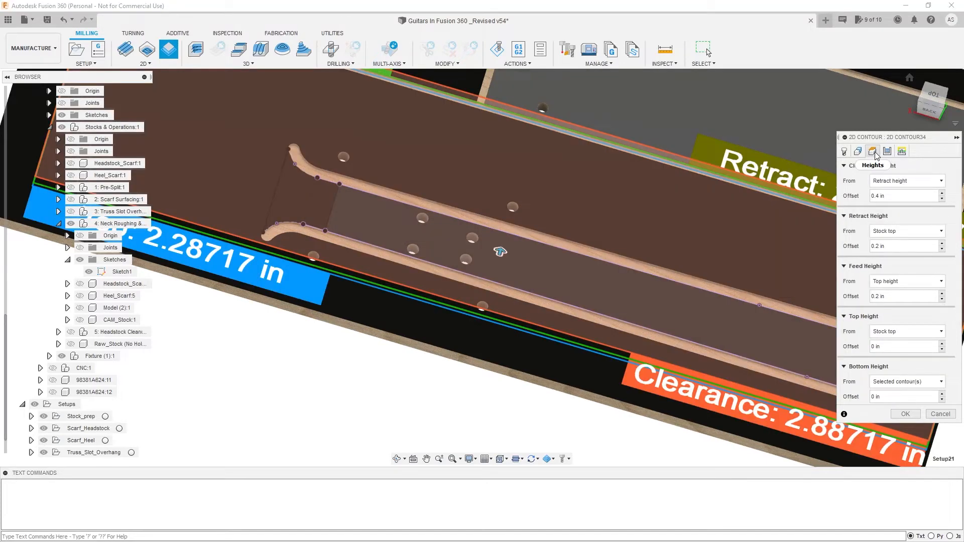
click(913, 384)
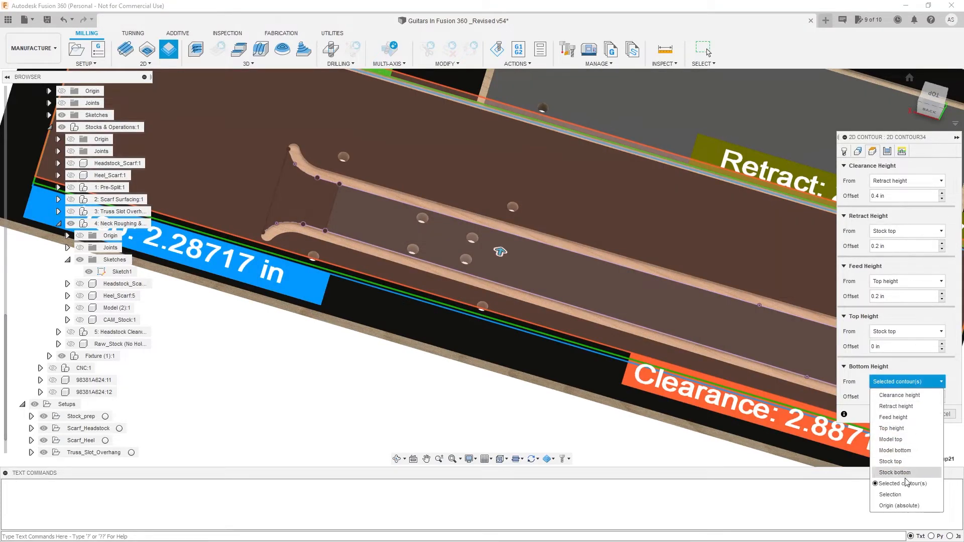
click(899, 494)
click(591, 358)
shift+middle_drag(506, 416, 583, 372)
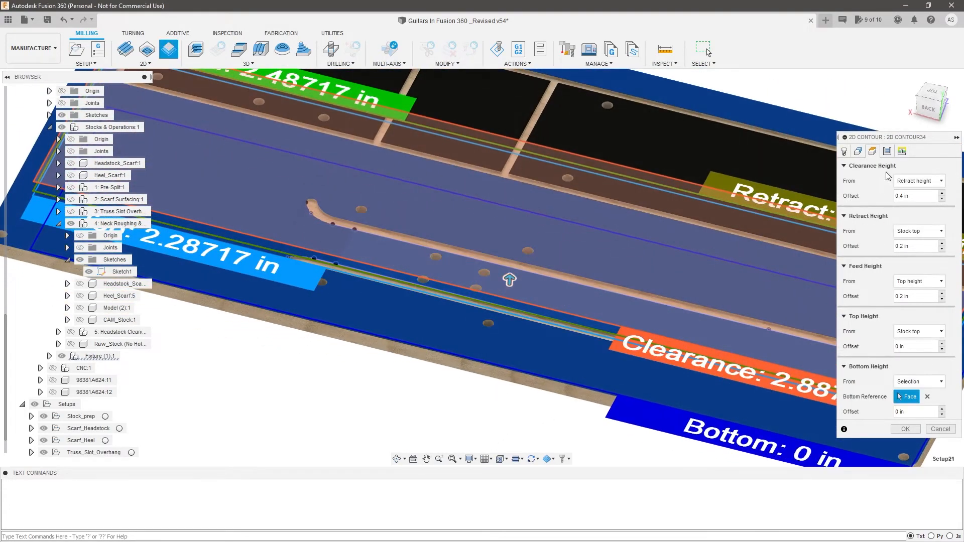
shift+middle_drag(747, 319, 521, 252)
scroll(667, 308, down, 2)
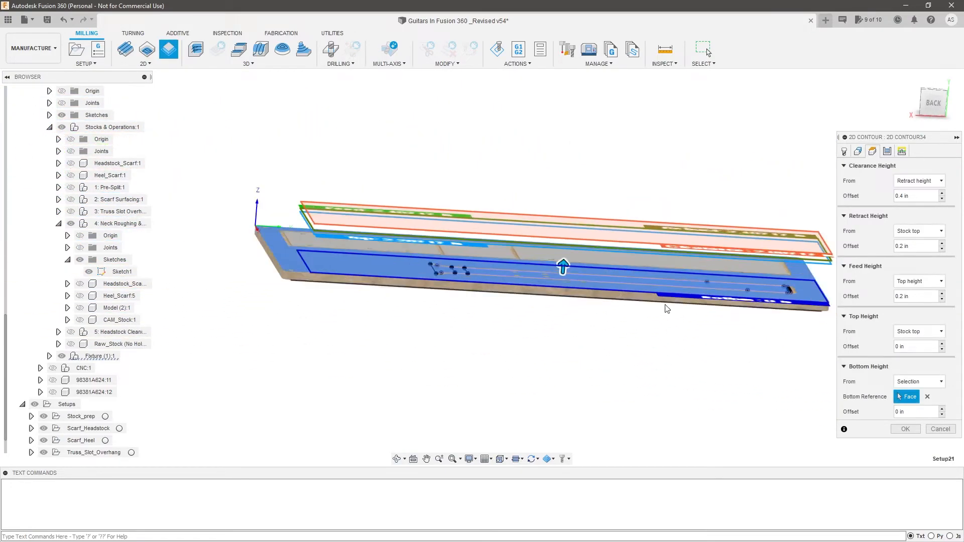
click(929, 108)
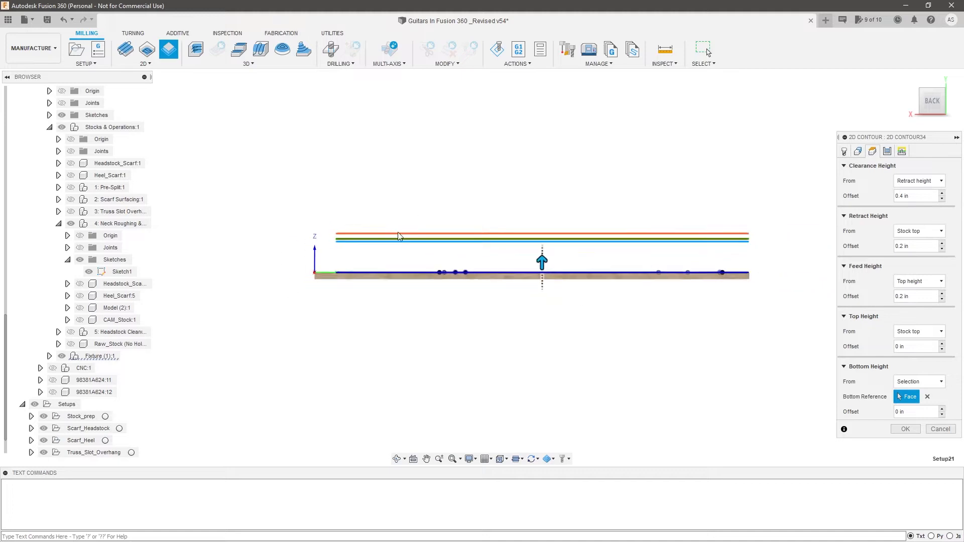
scroll(574, 231, up, 2)
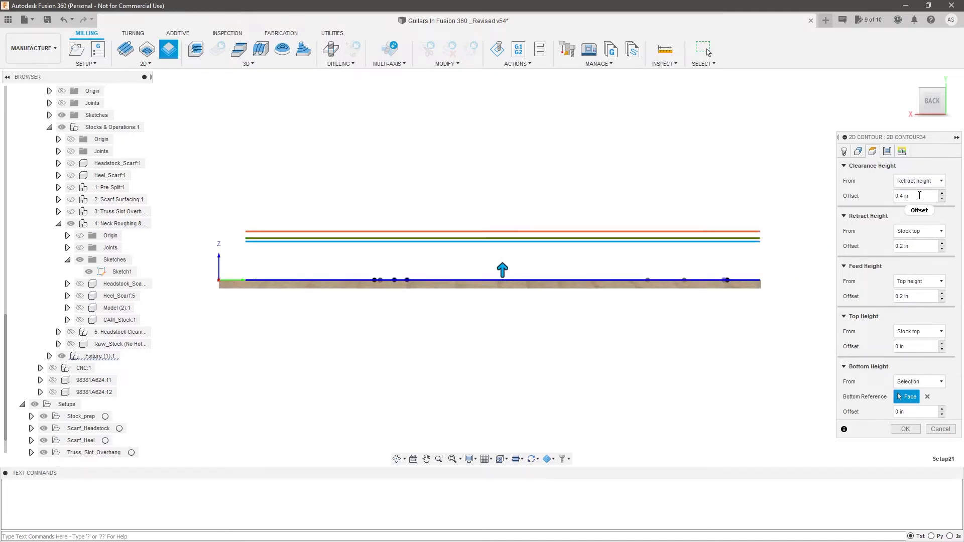
key(F6)
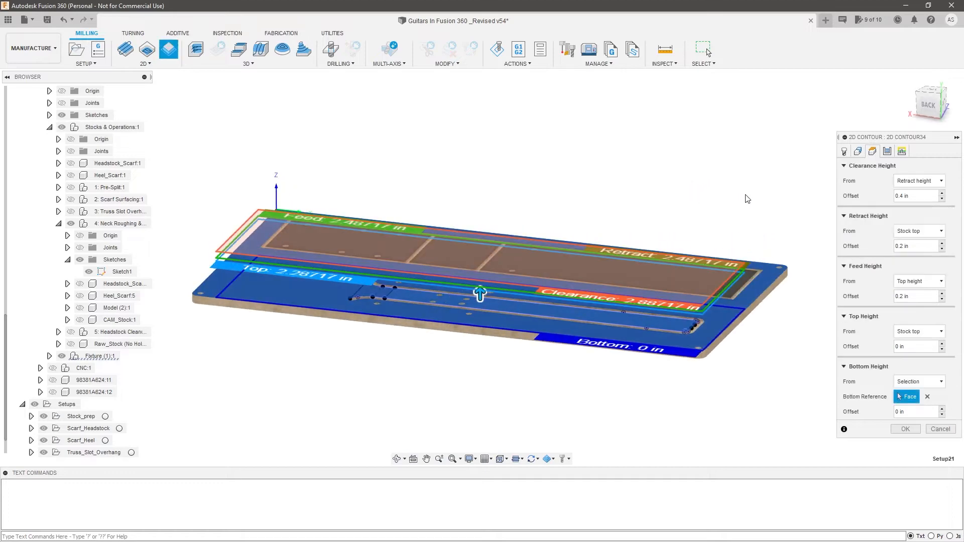
Enable multiple depths for the contour passes with a maximum roughing stepdown of 0.0625 in
click(887, 152)
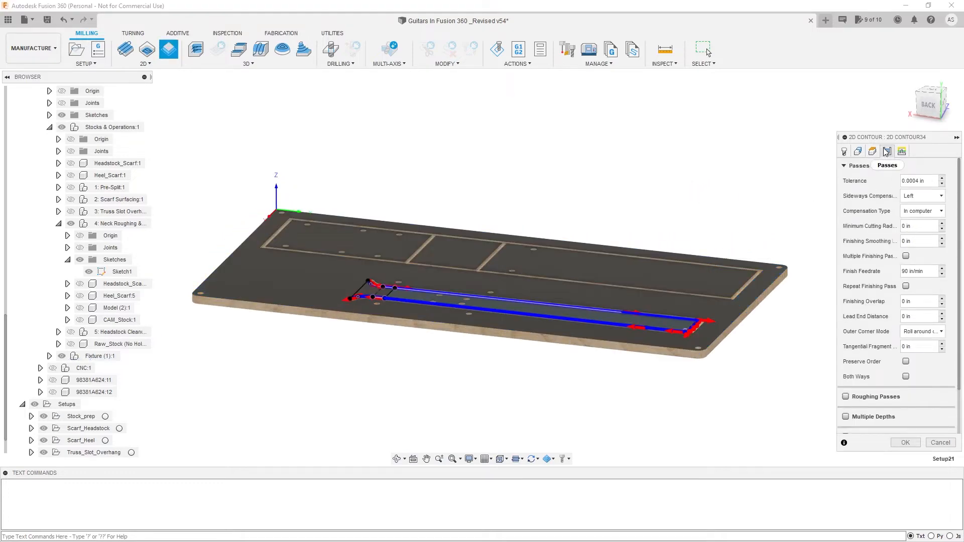
scroll(867, 409, down, 2)
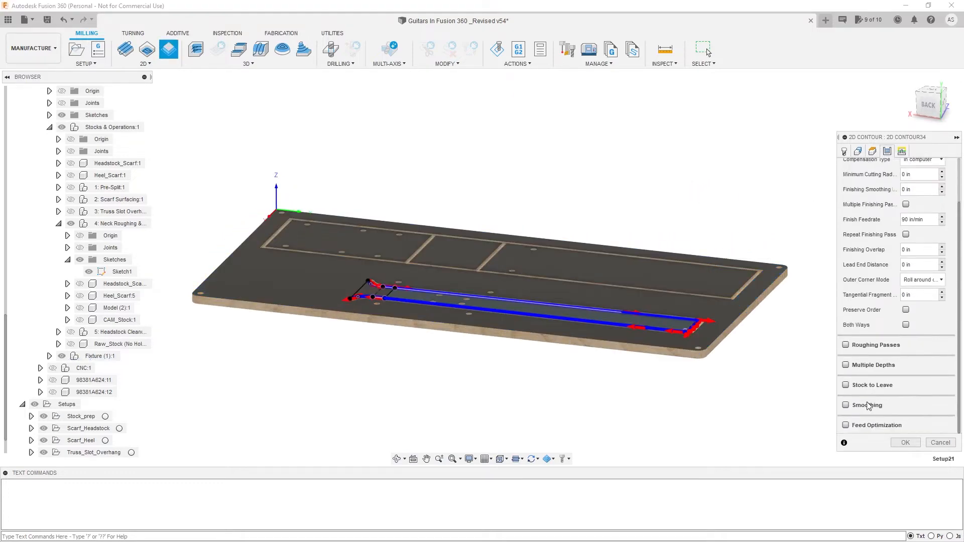
click(852, 365)
click(928, 379)
text(.0625 in)
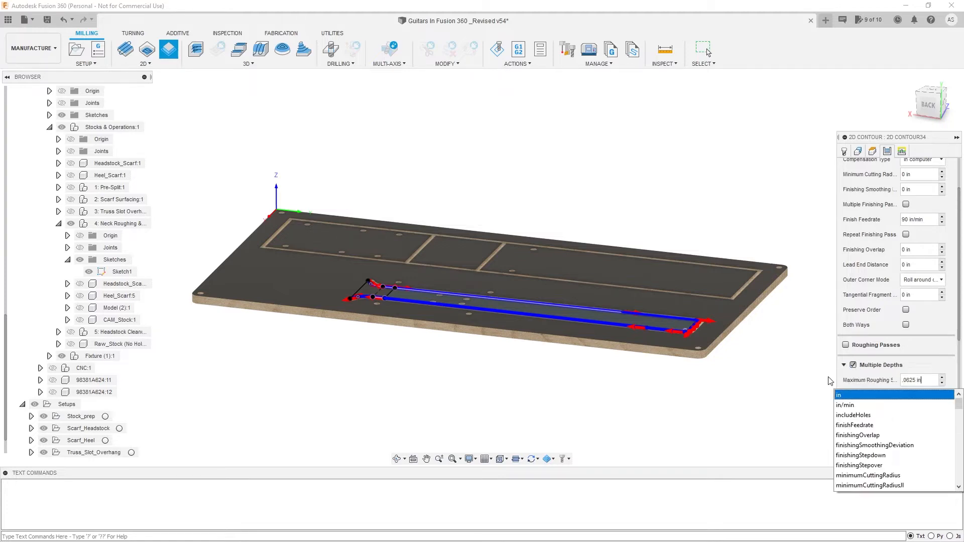
Enable multiple finishing passes for the 2D contour with a stepover of 0.125 in and generate the toolpath
key(Return)
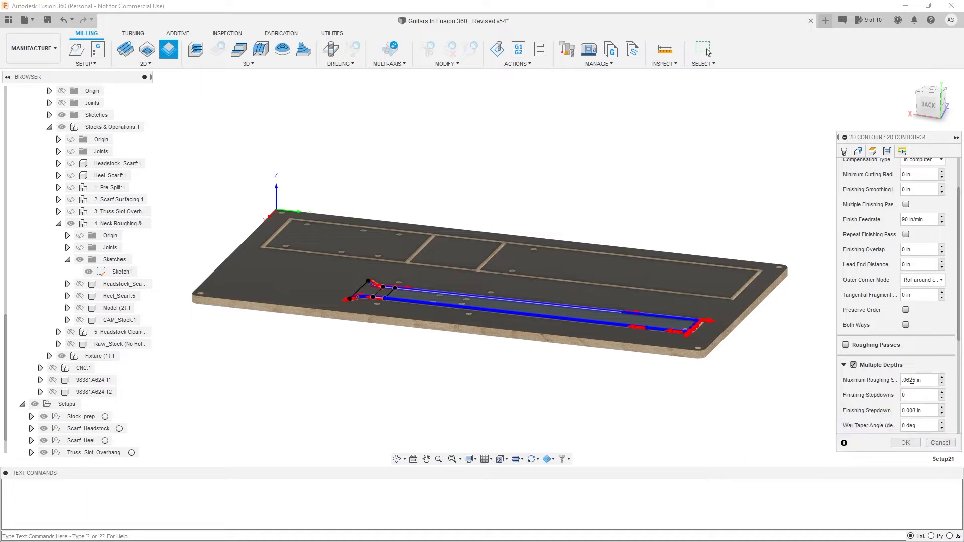
scroll(914, 403, down, 5)
scroll(909, 403, up, 6)
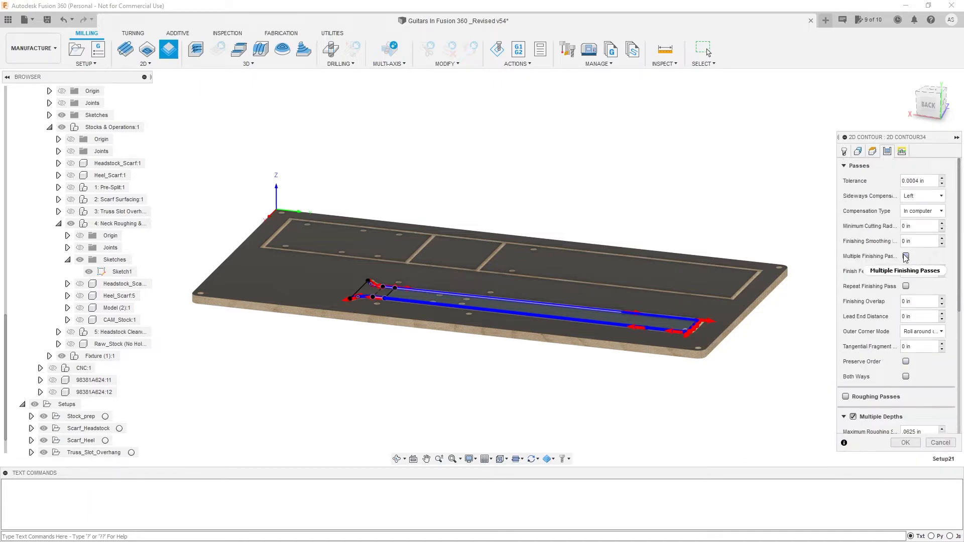
click(905, 256)
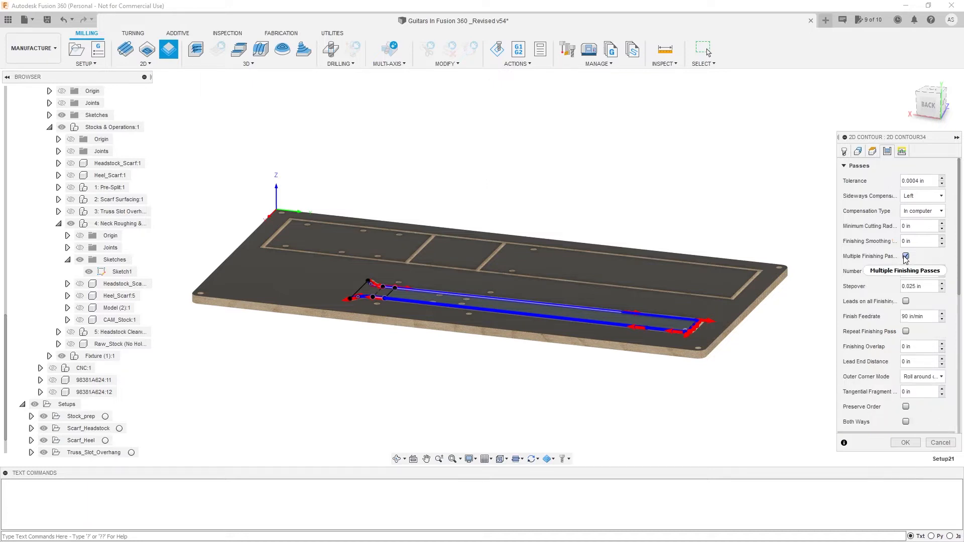
drag(923, 271, 873, 286)
key(BackSpace)
text(.125)
key(Tab)
scroll(870, 286, down, 3)
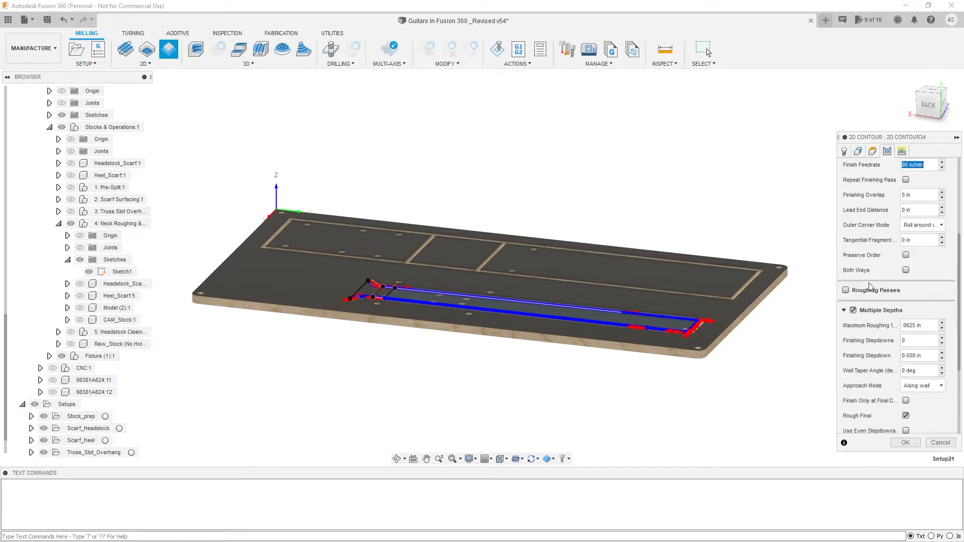
scroll(870, 286, up, 3)
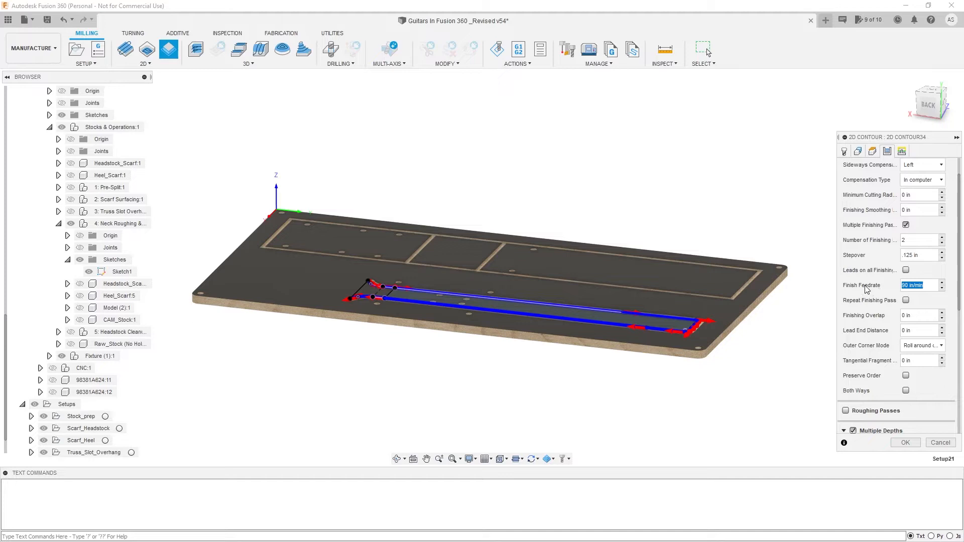
scroll(866, 290, up, 1)
click(905, 442)
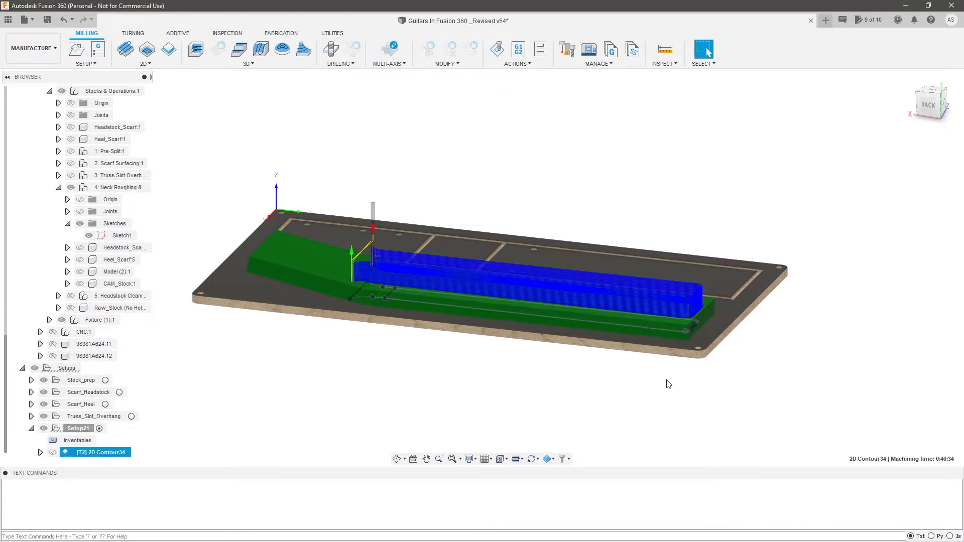
Inspect the generated contour passes from the back and at an angle, comparing their heights with the stock's top face
scroll(370, 294, up, 5)
shift+middle_drag(331, 286, 342, 269)
scroll(342, 269, down, 2)
click(929, 105)
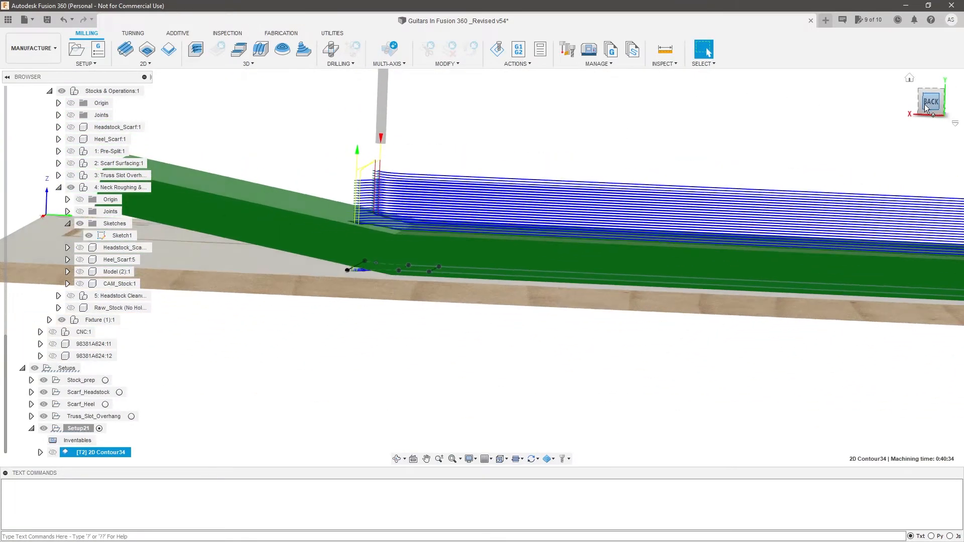
scroll(346, 253, down, 2)
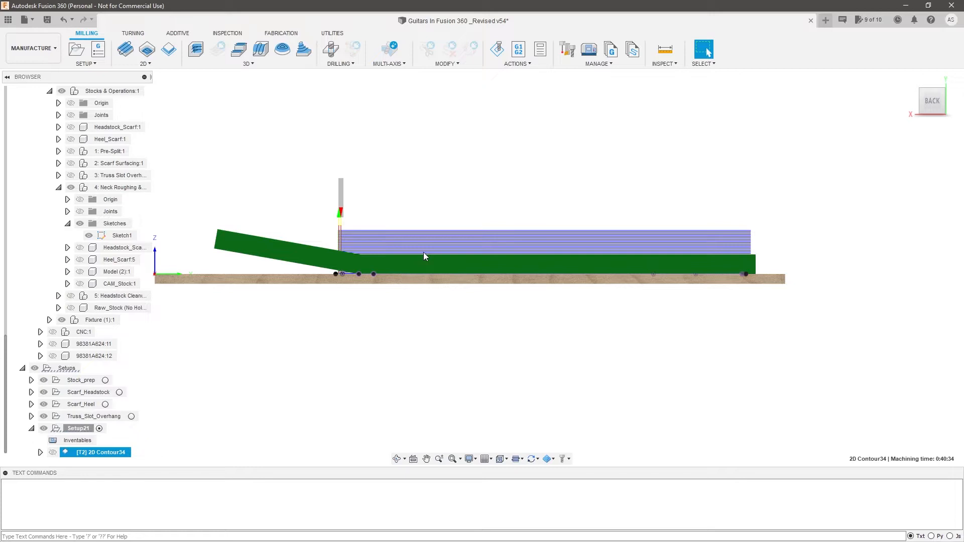
scroll(408, 252, up, 3)
scroll(464, 267, down, 1)
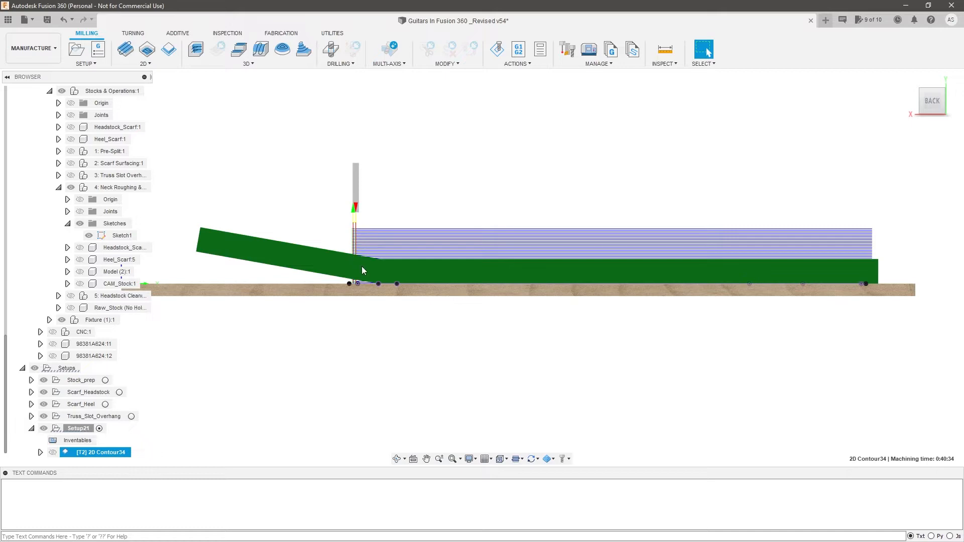
scroll(399, 260, up, 3)
shift+middle_drag(399, 260, 392, 288)
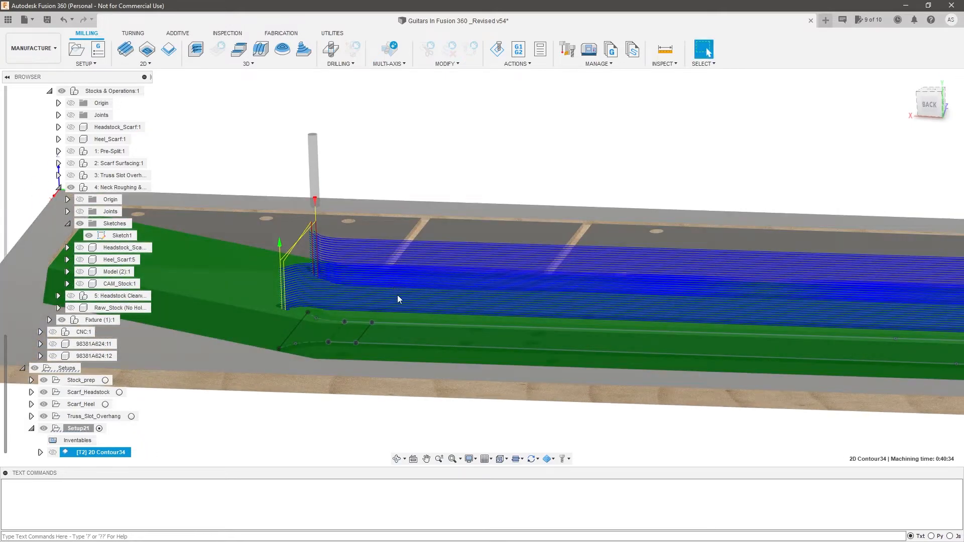
scroll(393, 292, down, 1)
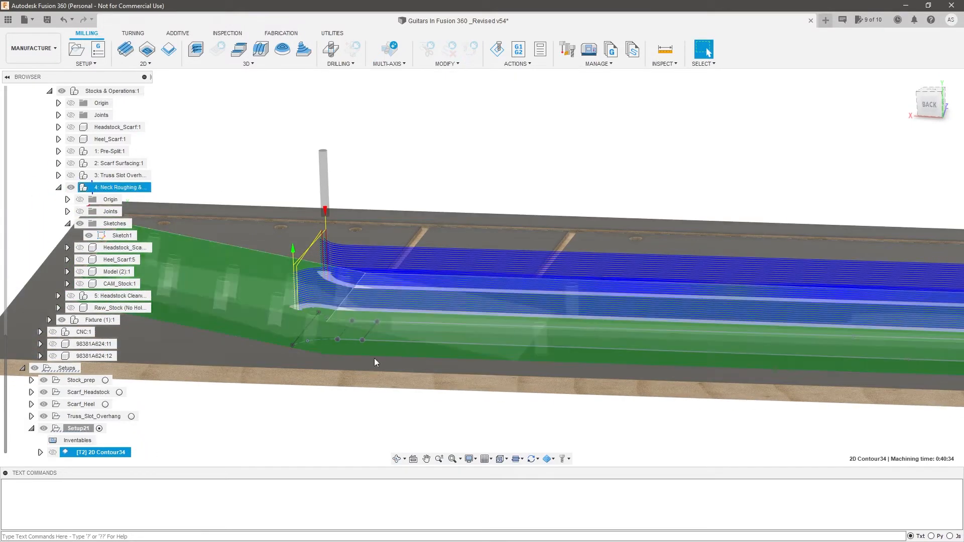
Edit the 2D contour to reference its top height to the flat top face of CAM_Stock, and regenerate the toolpath
right_click(119, 452)
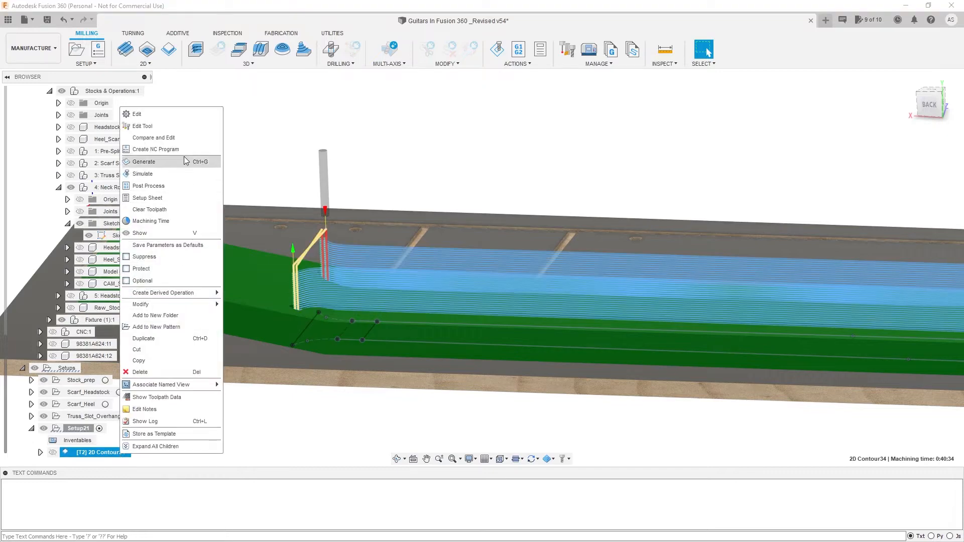
click(184, 114)
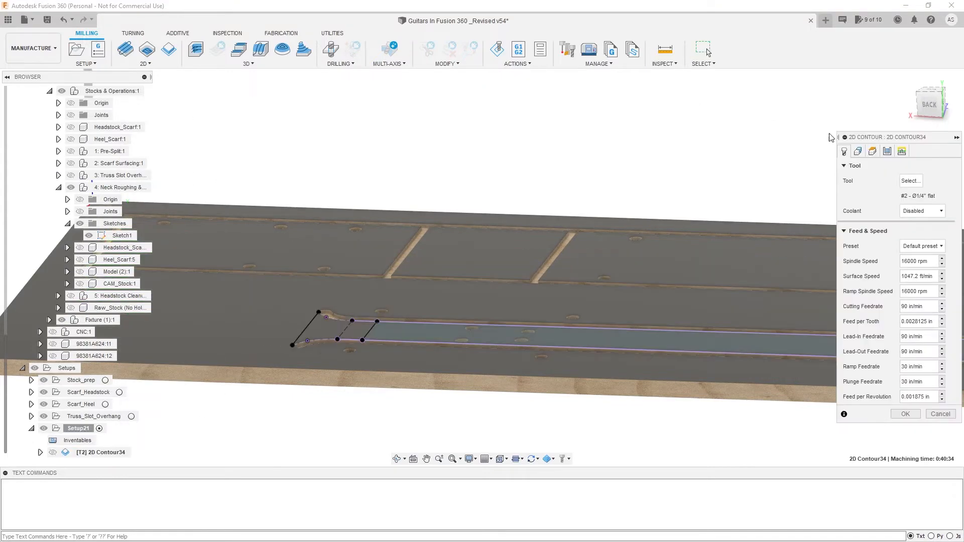
click(872, 151)
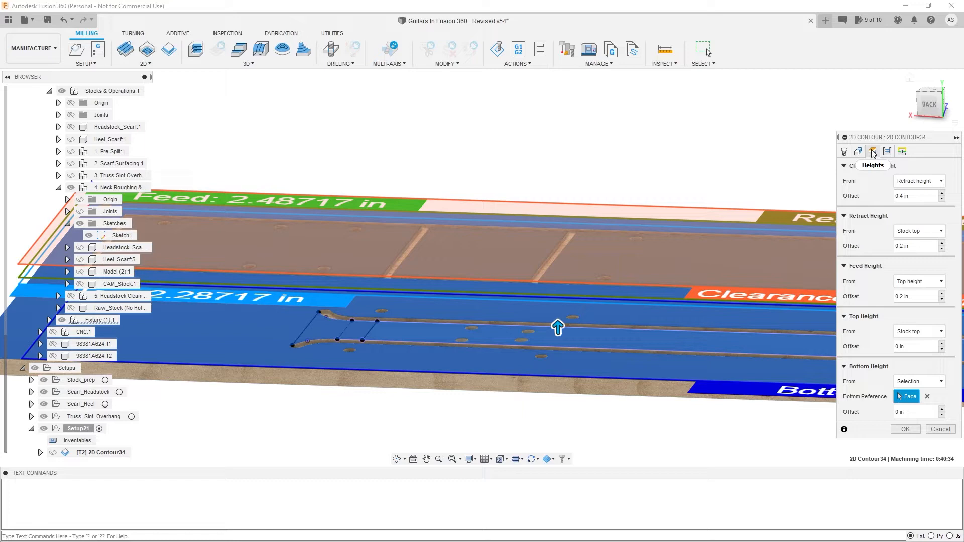
click(913, 335)
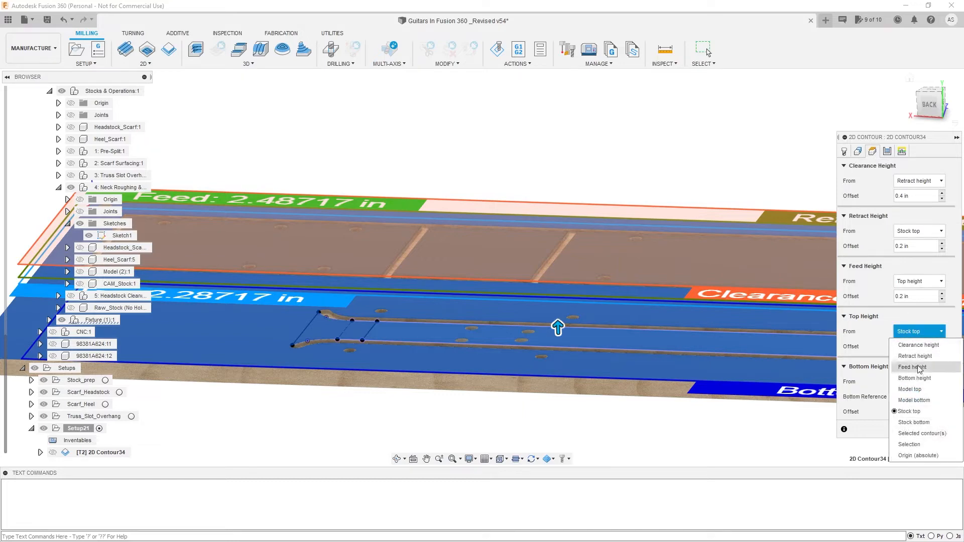
click(921, 444)
scroll(602, 317, down, 3)
mouse_move(484, 320)
shift+middle_down()
mouse_move(493, 287)
mouse_move(489, 304)
shift+middle_up()
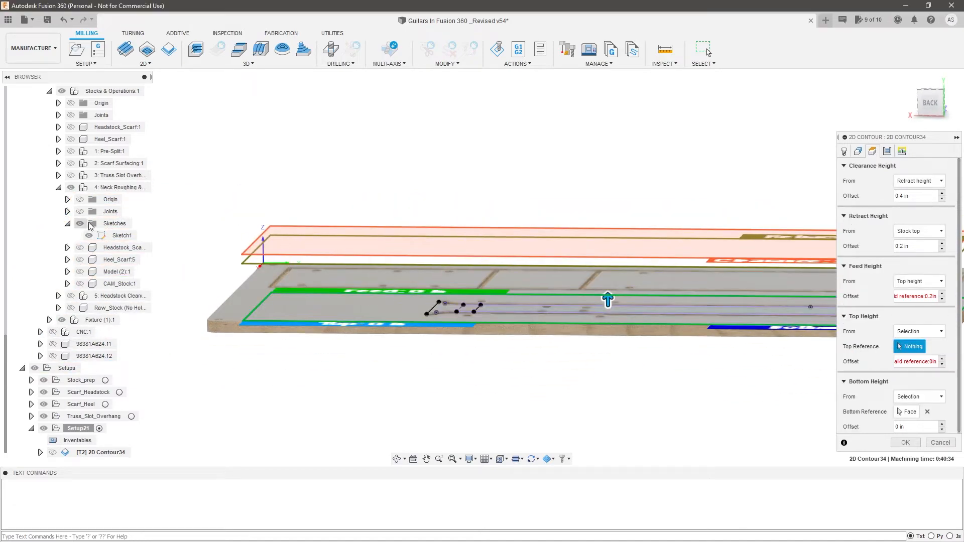
click(80, 284)
shift+middle_drag(557, 301, 538, 315)
click(538, 318)
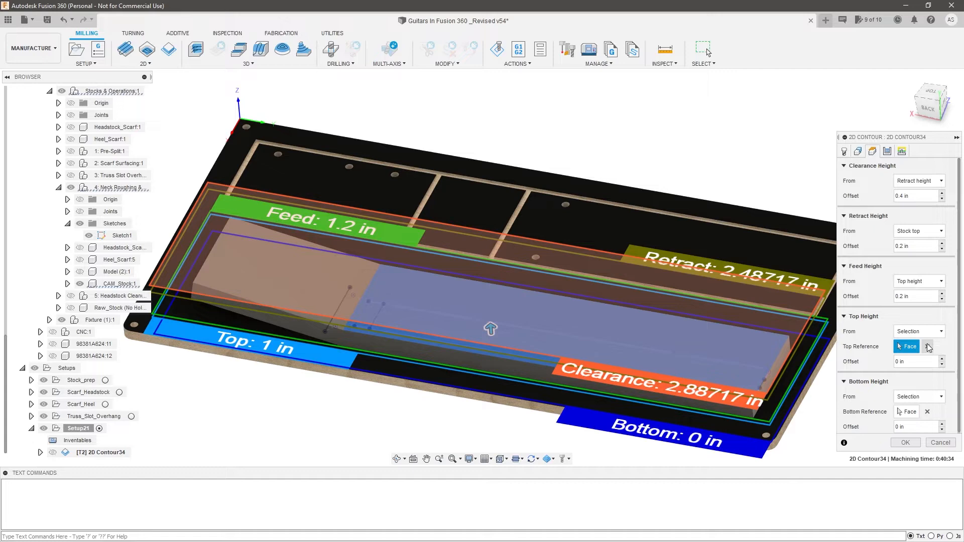
click(905, 444)
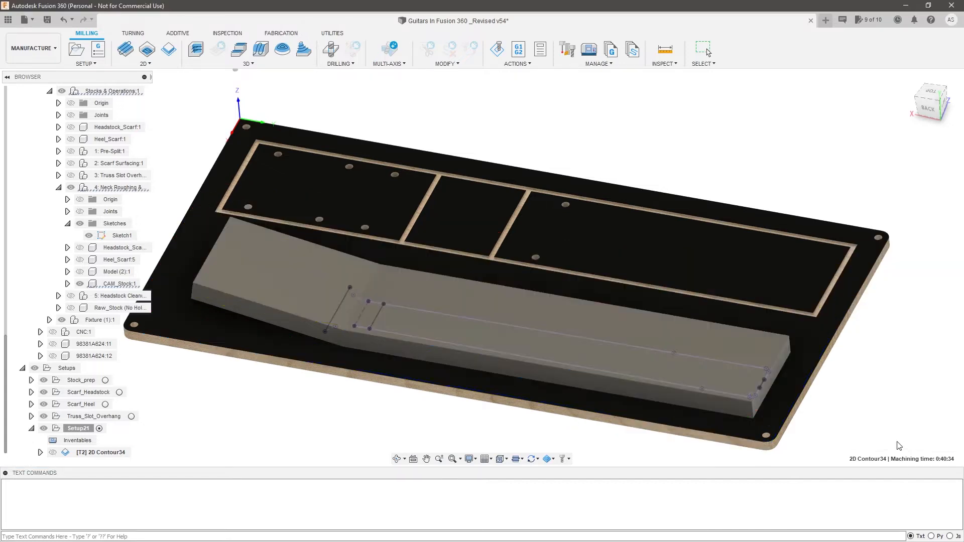
Check the regenerated toolpath near the headstock bend and run a stock simulation of the 2D contour
scroll(347, 397, up, 3)
shift+middle_drag(338, 339, 322, 327)
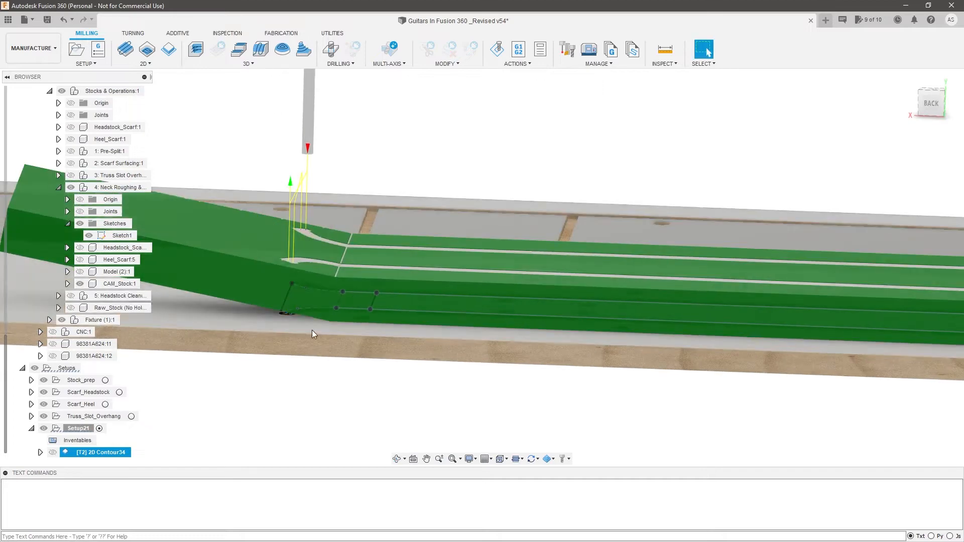
scroll(280, 399, down, 1)
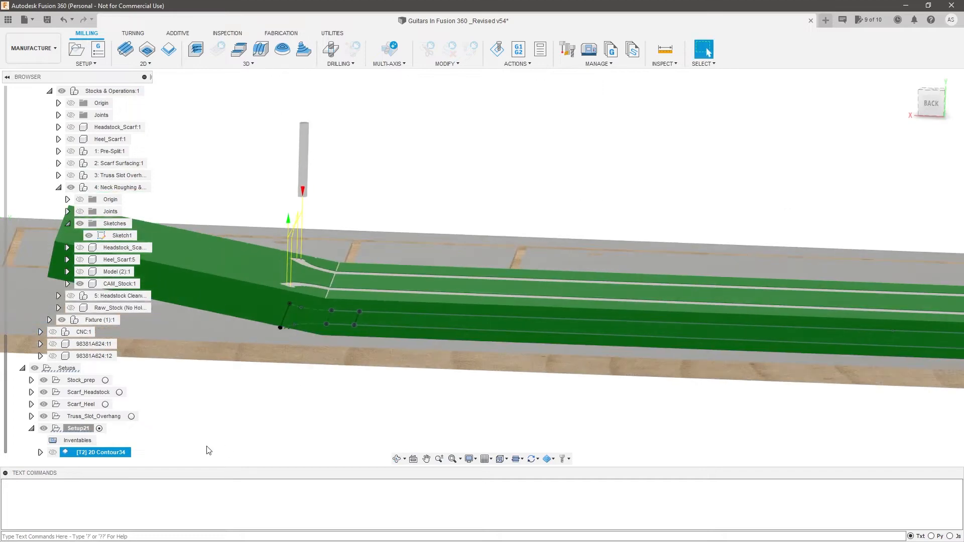
right_click(107, 453)
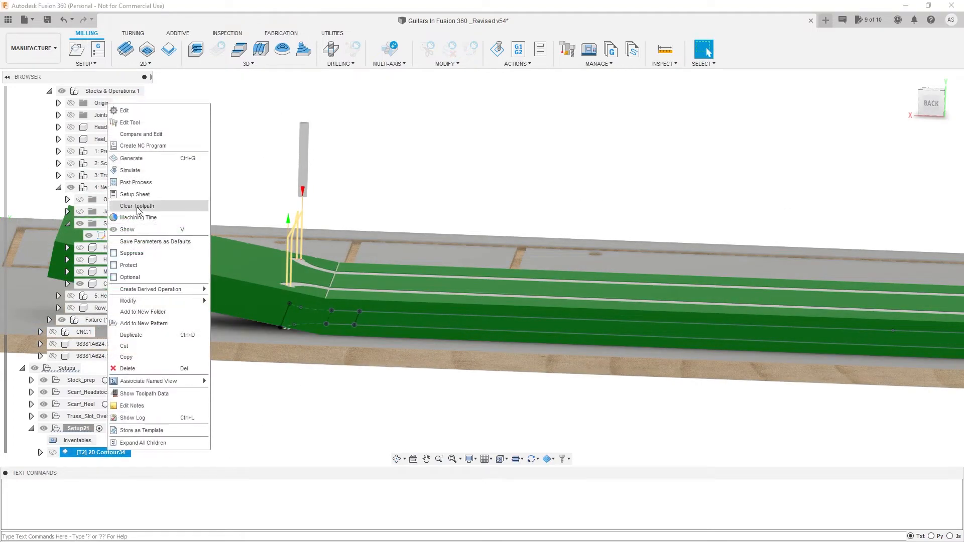
click(141, 177)
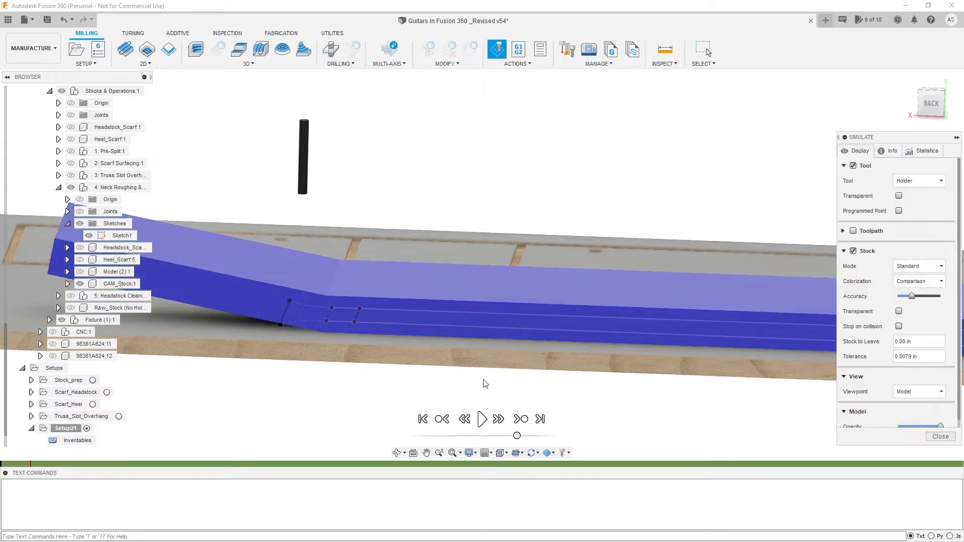
click(482, 419)
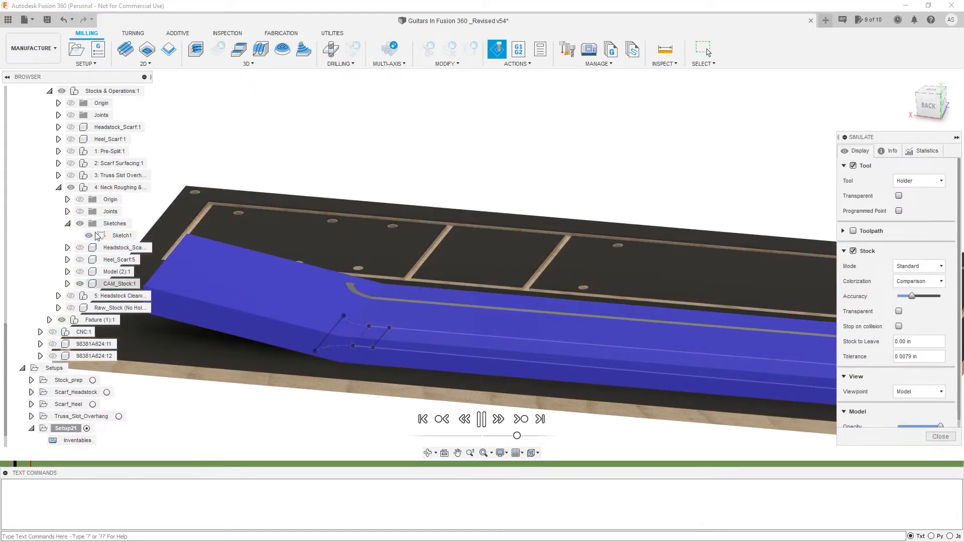
Examine the simulated cuts and the tool's retract moves around the headstock bend, and close the simulation
scroll(400, 324, down, 2)
shift+middle_drag(400, 323, 493, 329)
scroll(495, 329, up, 2)
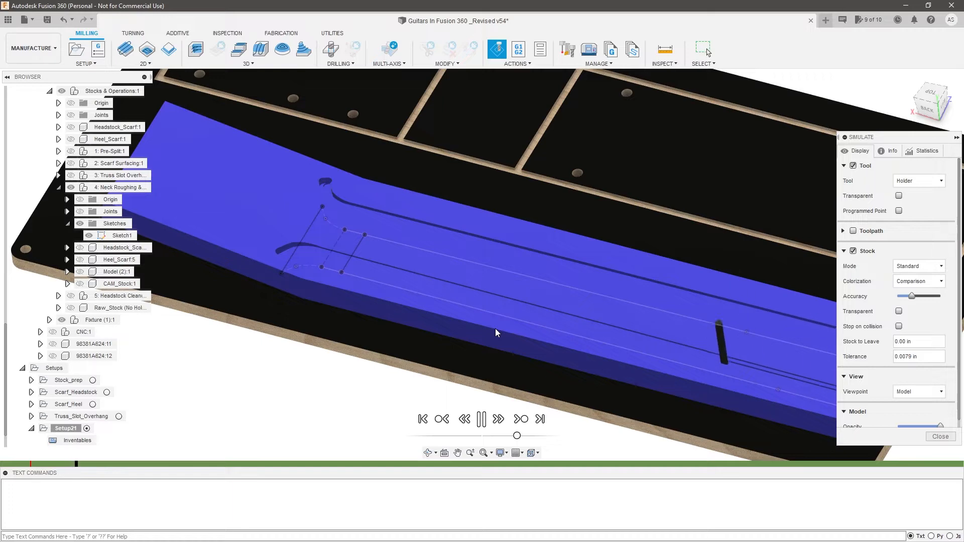
scroll(499, 323, up, 1)
shift+middle_drag(498, 326, 575, 299)
scroll(574, 301, down, 3)
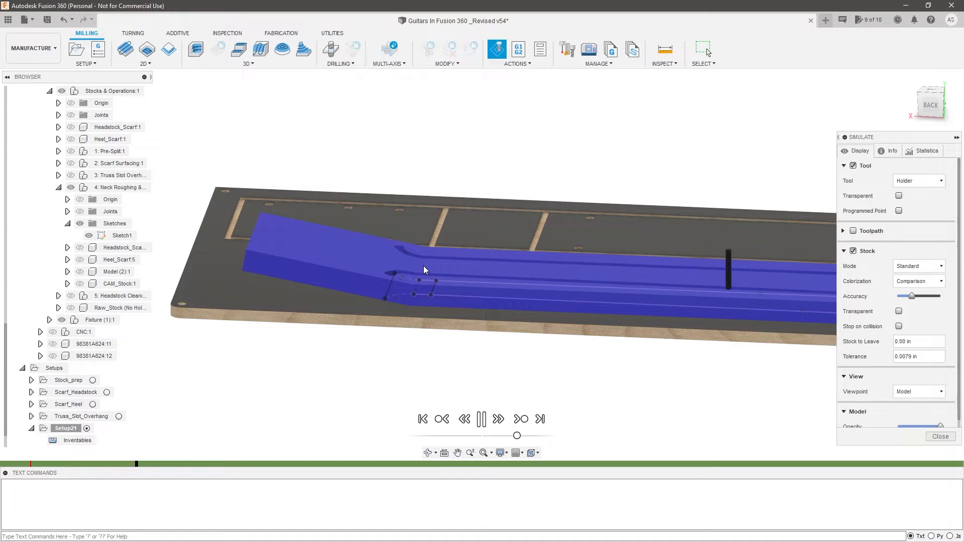
scroll(416, 266, up, 1)
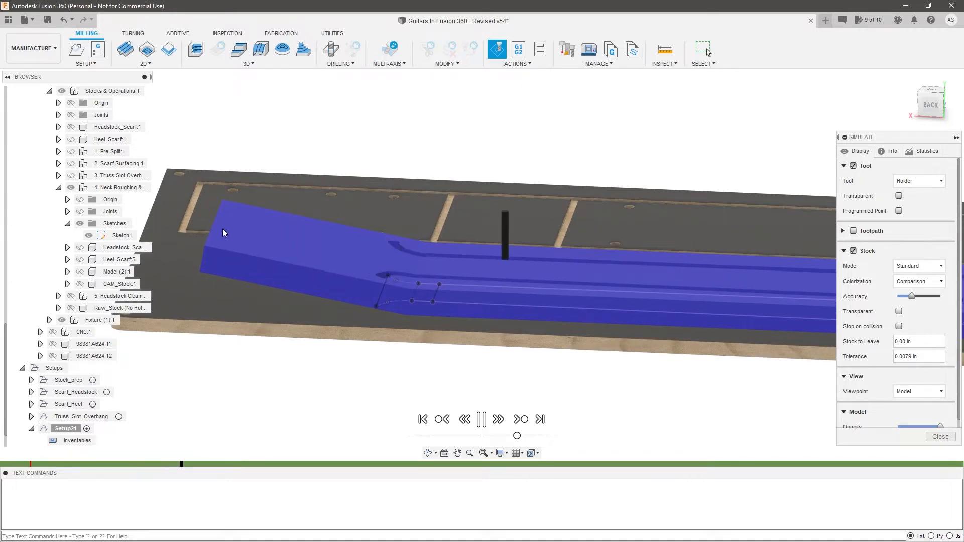
scroll(496, 284, down, 1)
shift+middle_drag(495, 280, 289, 231)
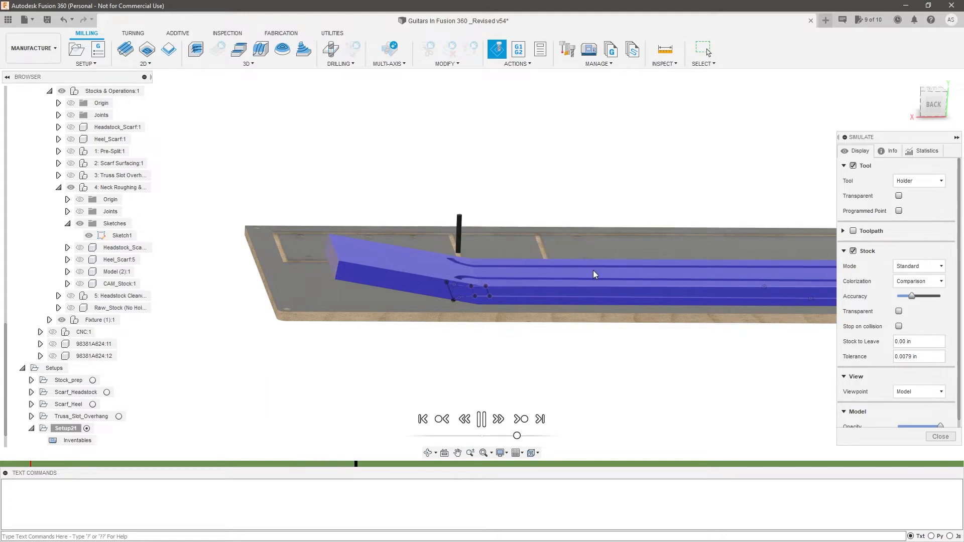
scroll(577, 291, down, 2)
scroll(562, 288, up, 2)
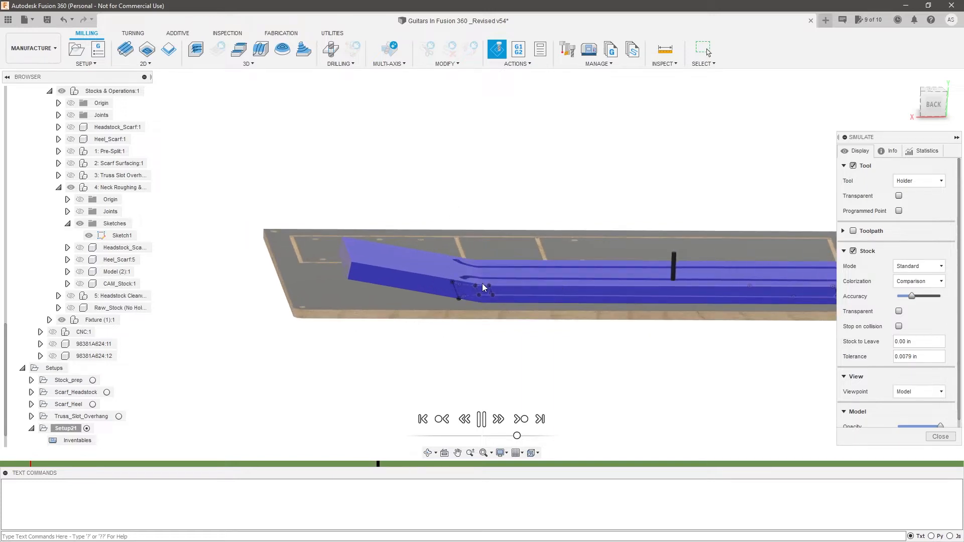
scroll(482, 286, up, 1)
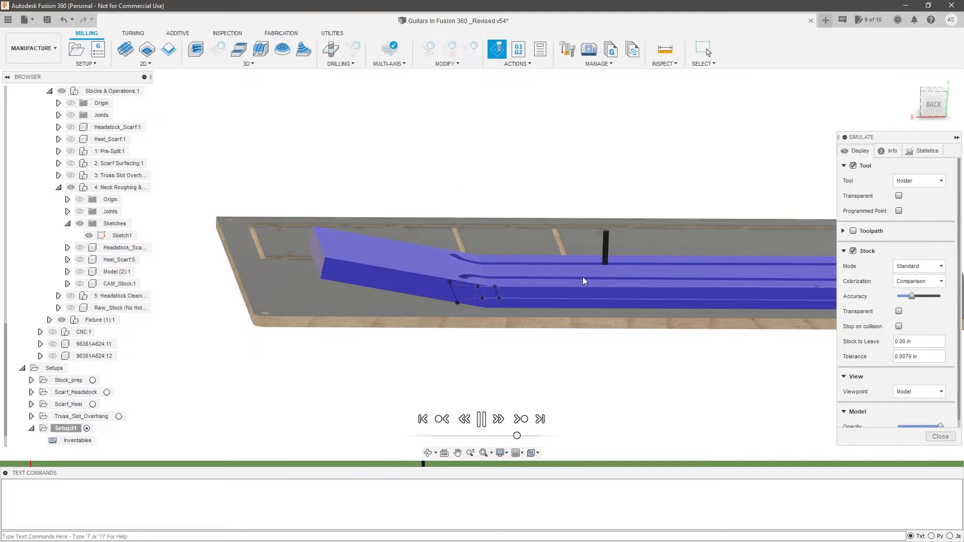
click(940, 436)
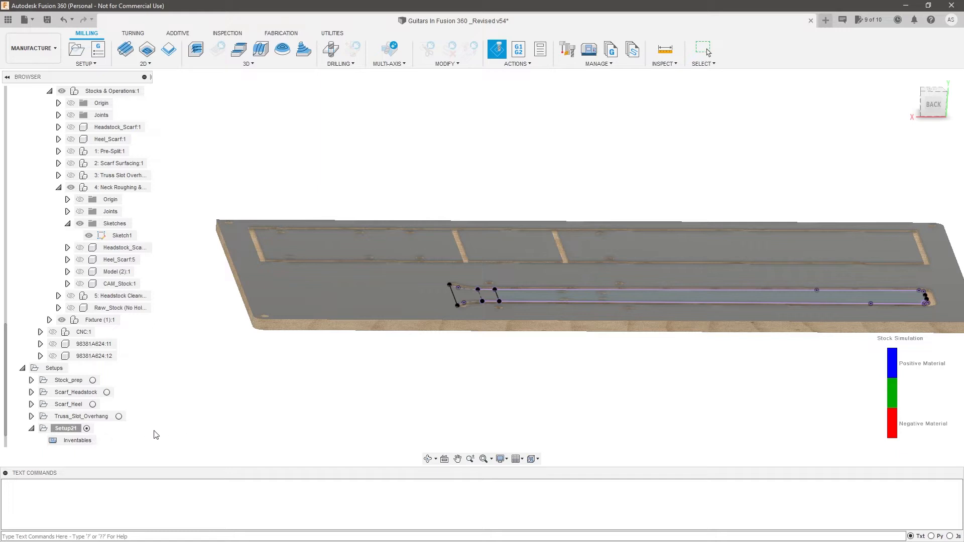
Edit the 2D contour to reference its retract height to the flat top face of CAM_Stock, and regenerate the toolpath
right_click(101, 452)
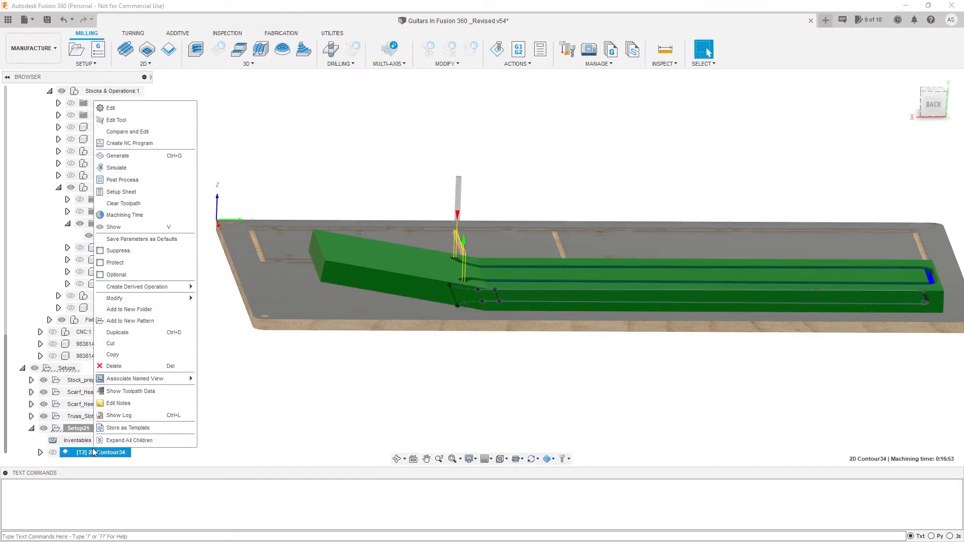
click(115, 111)
click(873, 152)
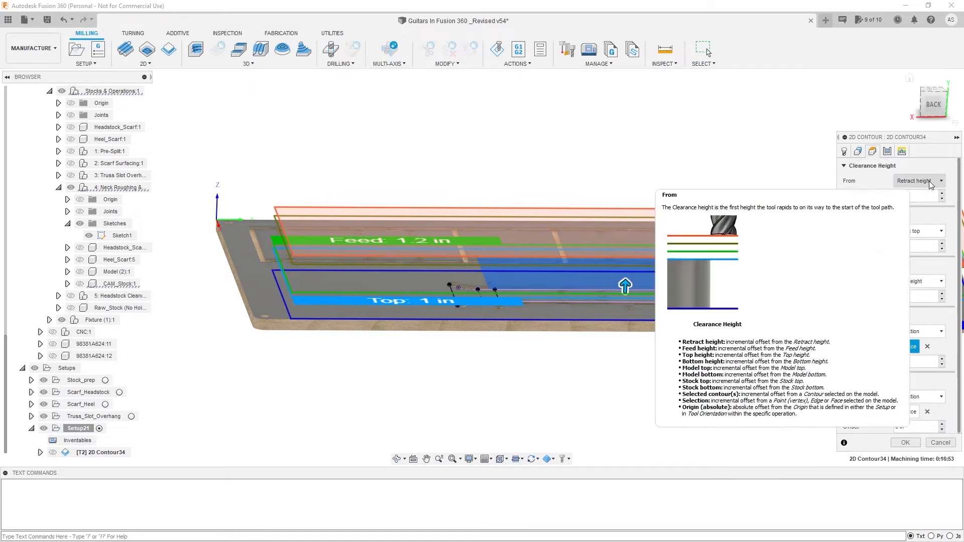
click(921, 233)
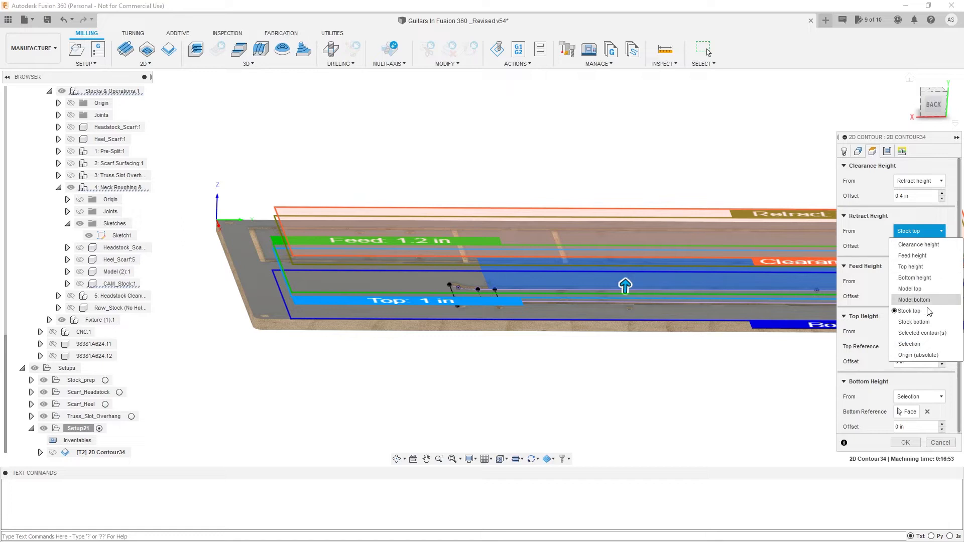
click(926, 345)
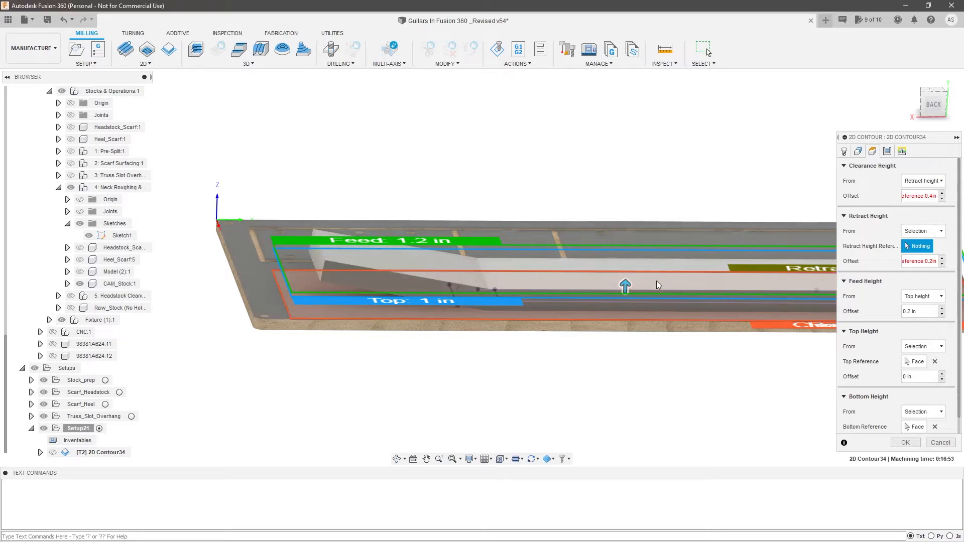
click(77, 287)
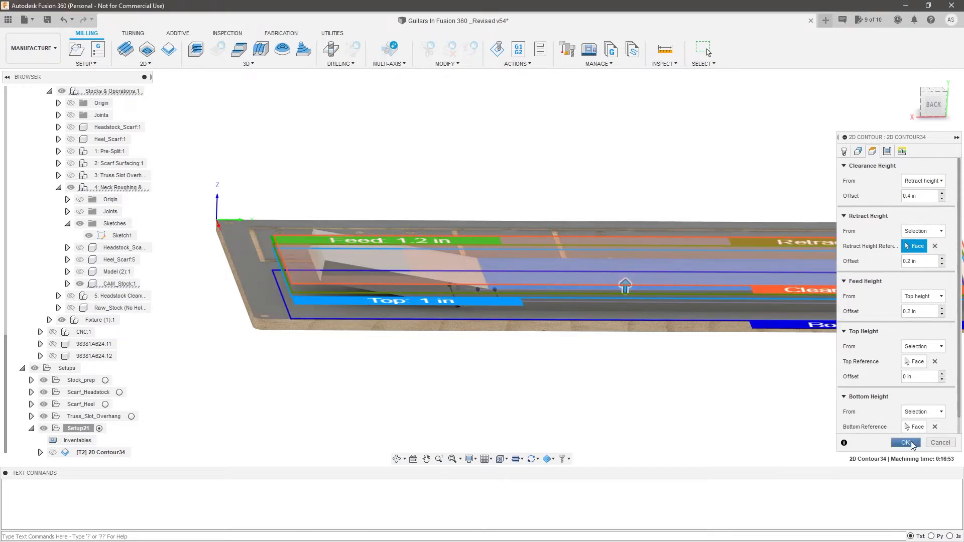
click(908, 443)
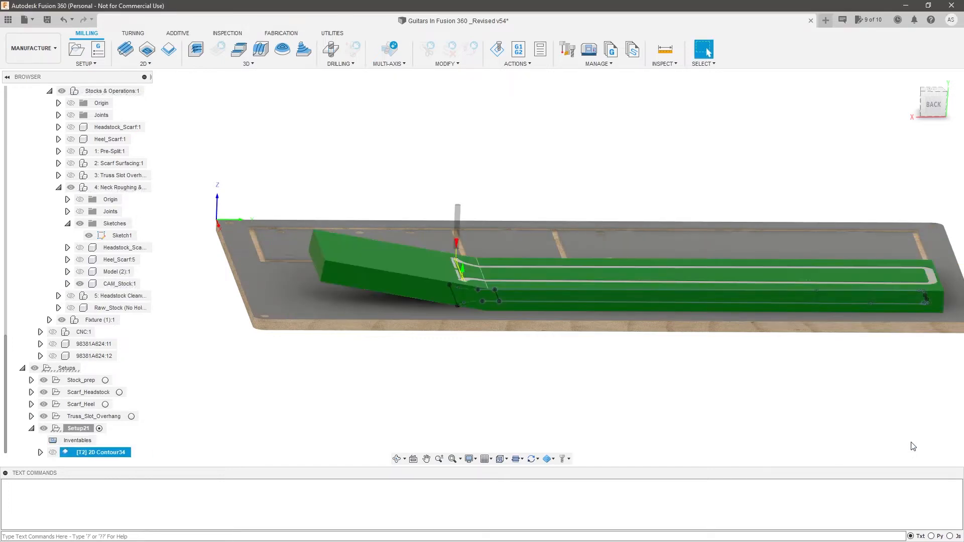
Inspect the 2D contour's regenerated toolpath and linking moves close up around the headstock bend
click(687, 418)
scroll(641, 293, up, 3)
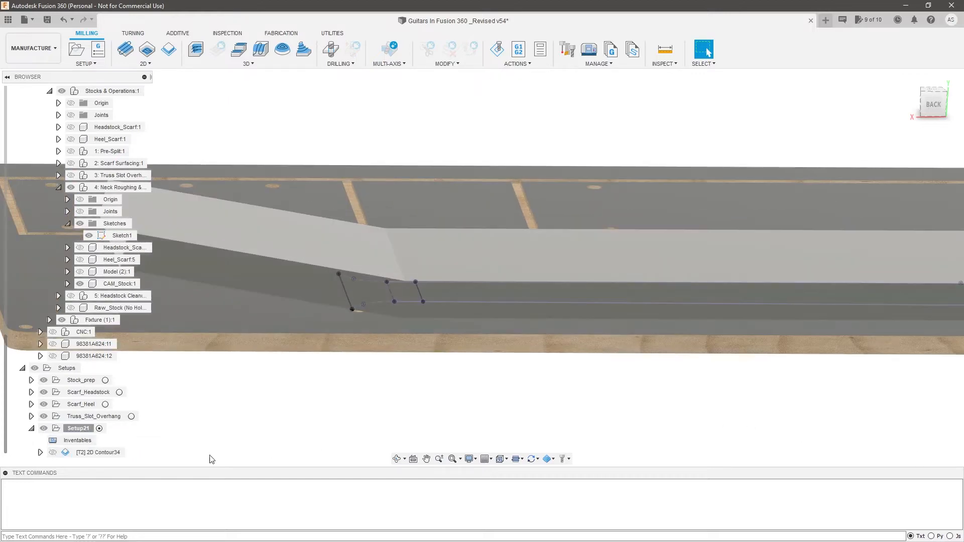
click(90, 449)
shift+middle_drag(433, 364, 404, 381)
scroll(471, 189, up, 4)
shift+middle_drag(422, 212, 442, 214)
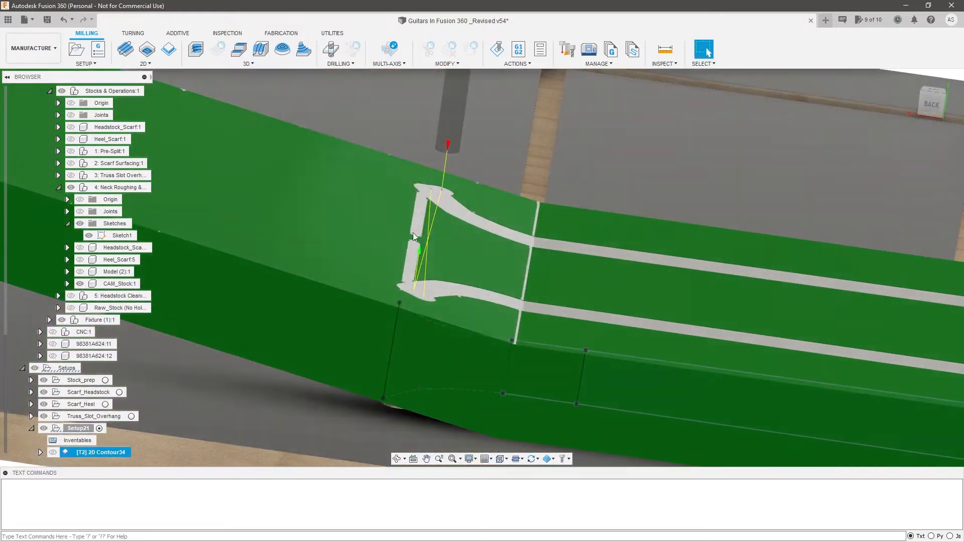
Run a stock simulation of the 2D contour and pause it at the tool's crossing move near the headstock bend
right_click(102, 450)
click(128, 170)
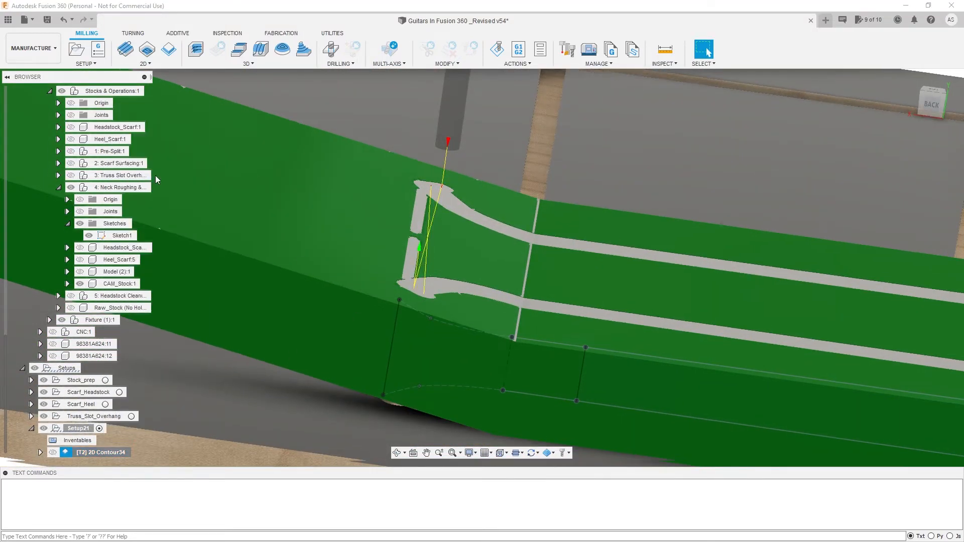
scroll(370, 301, down, 2)
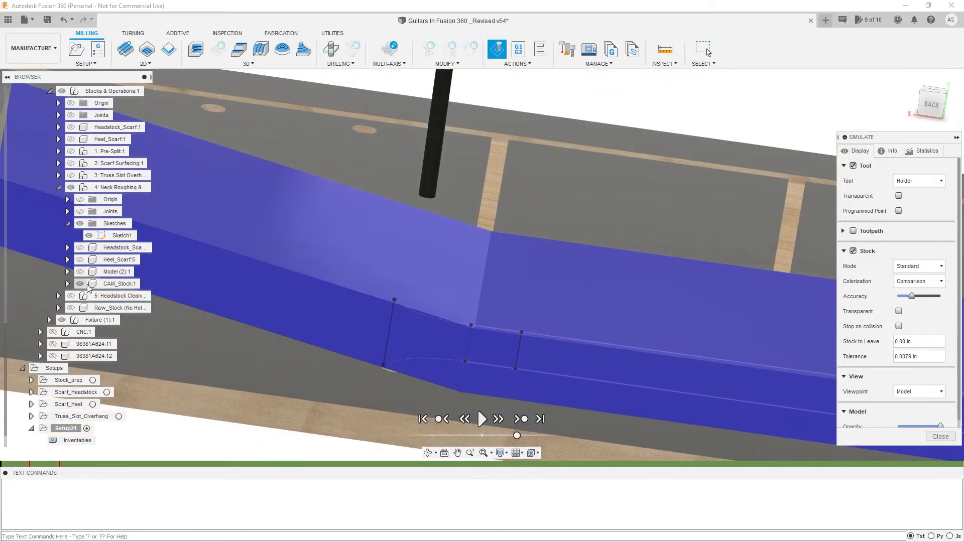
click(482, 418)
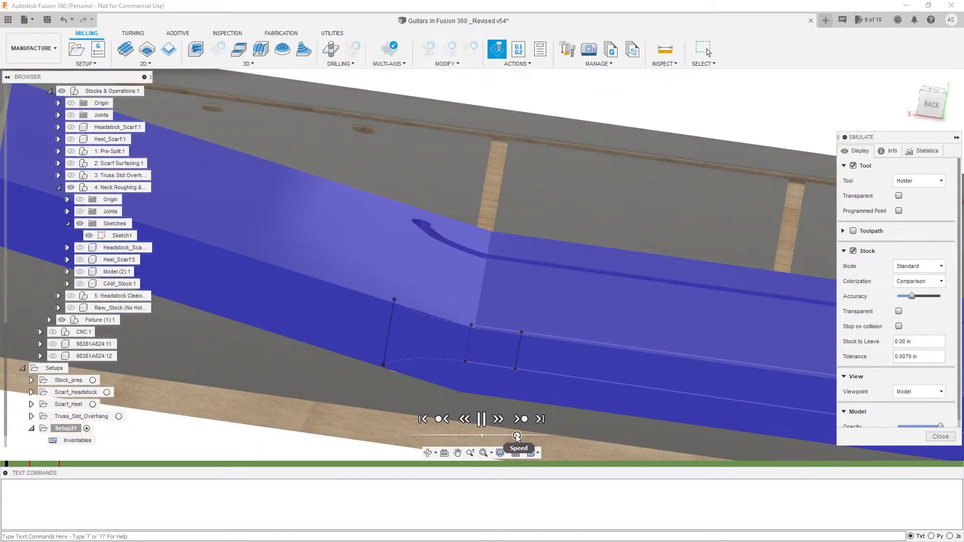
shift+middle_drag(395, 311, 585, 200)
scroll(499, 198, up, 2)
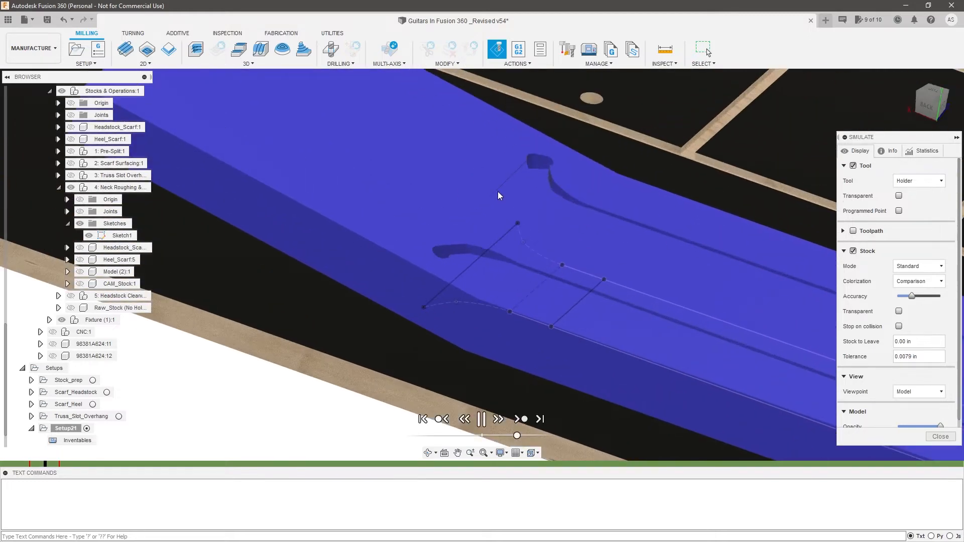
click(480, 424)
click(482, 423)
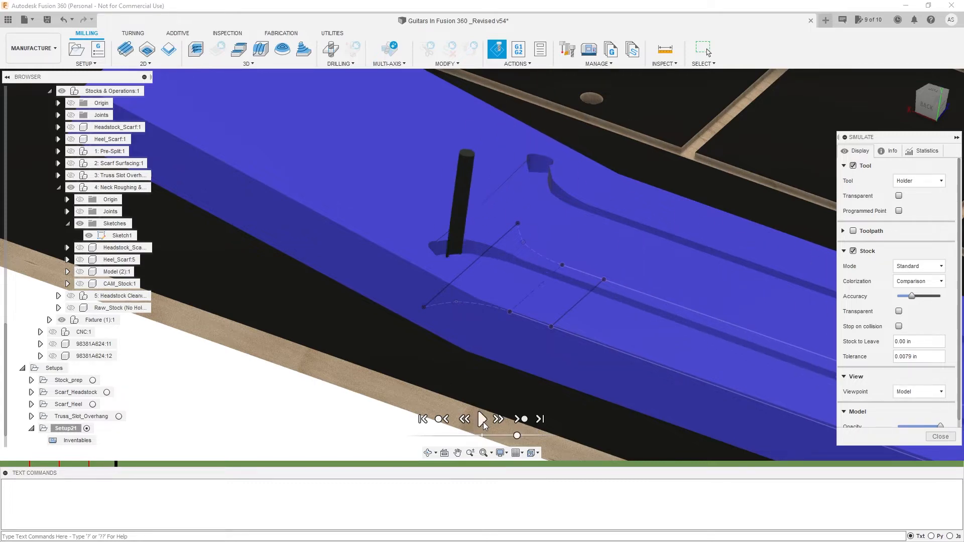
click(482, 424)
click(120, 465)
Examine the paused tool's clearance over the angled headstock stock close up, at an angle and straight from the back
mouse_move(546, 169)
shift+middle_down()
mouse_move(412, 195)
mouse_move(551, 131)
mouse_move(465, 173)
mouse_move(470, 165)
shift+middle_up()
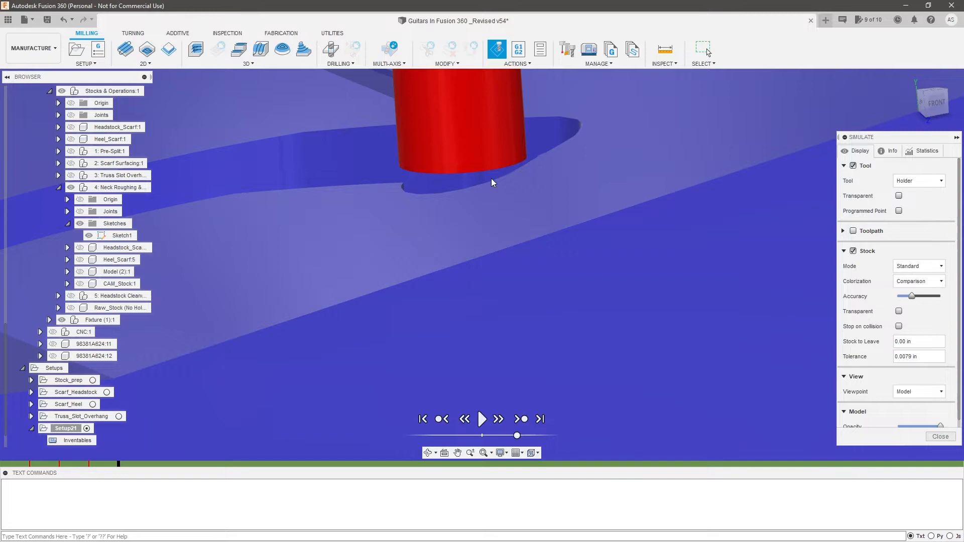
scroll(491, 179, down, 6)
shift+middle_drag(561, 230, 527, 244)
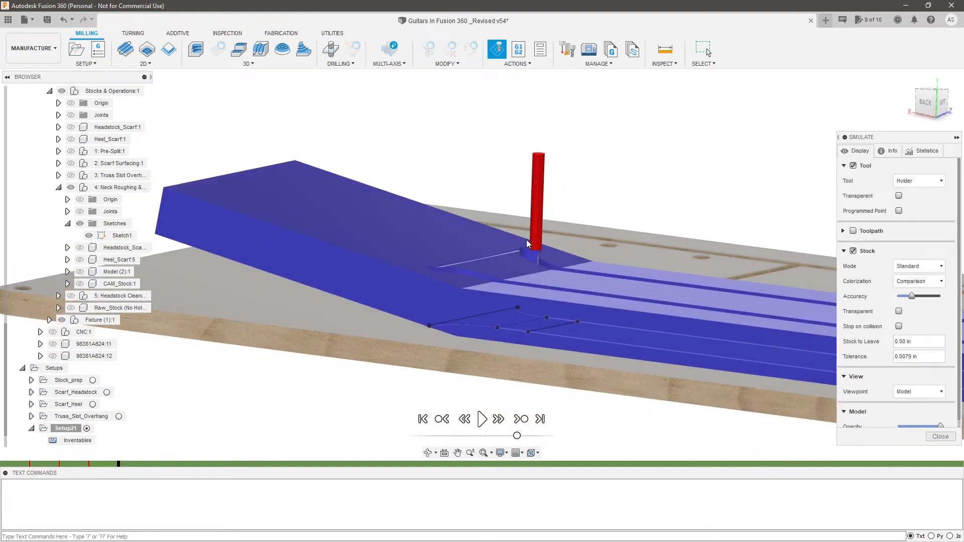
shift+middle_drag(436, 275, 532, 288)
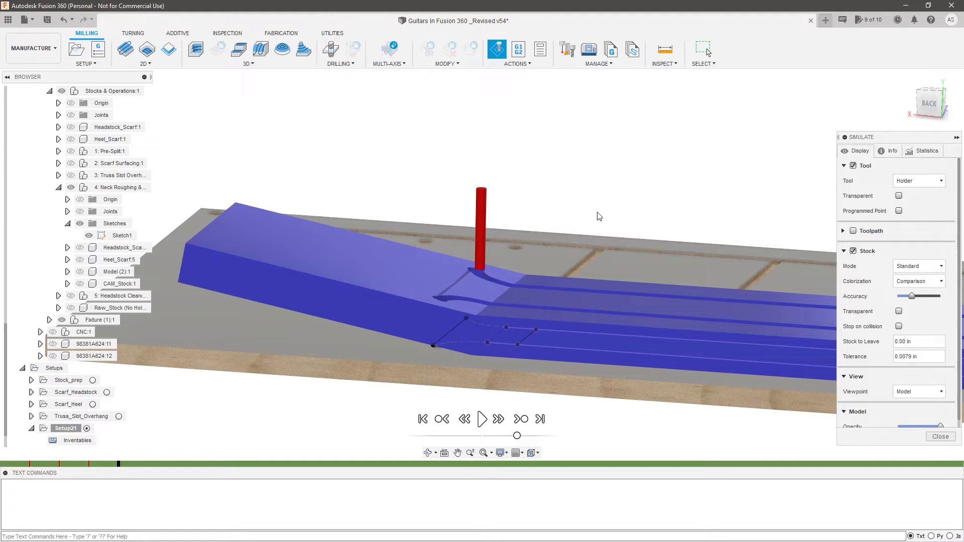
middle_drag(599, 216, 641, 243)
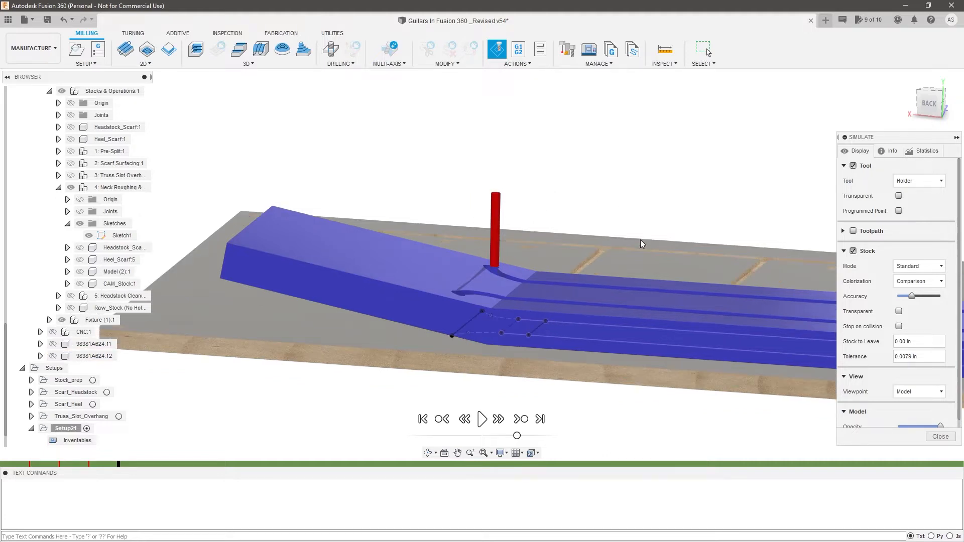
scroll(397, 300, up, 3)
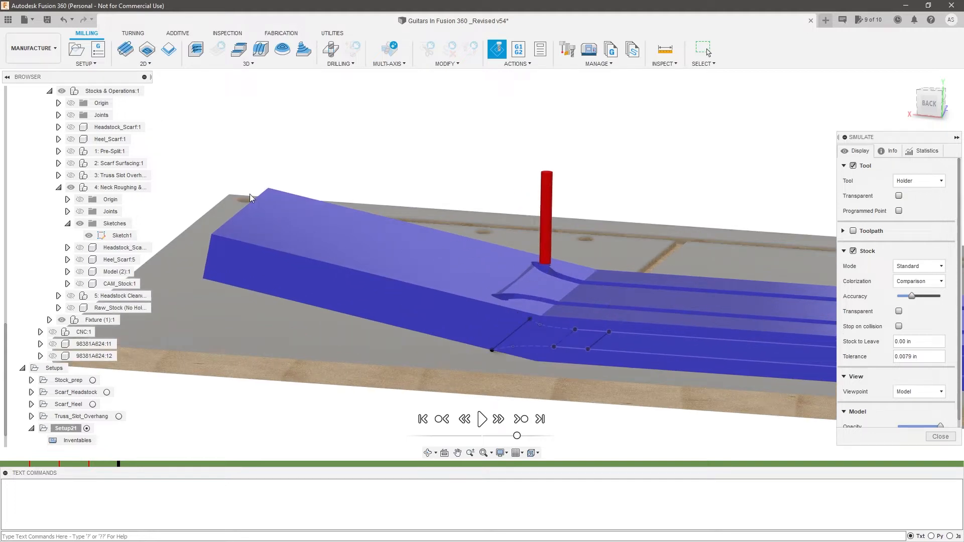
scroll(526, 300, down, 3)
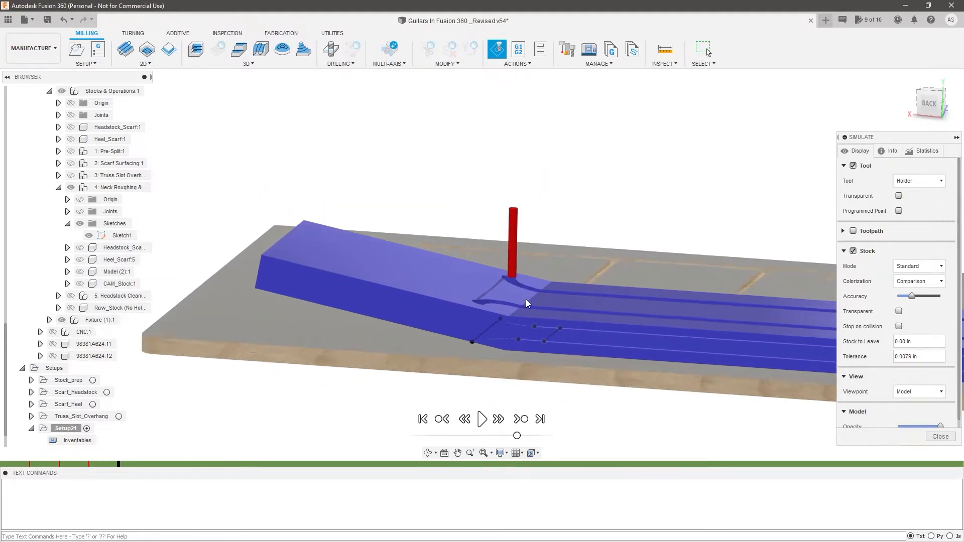
scroll(281, 262, up, 3)
shift+middle_drag(309, 257, 322, 256)
click(927, 111)
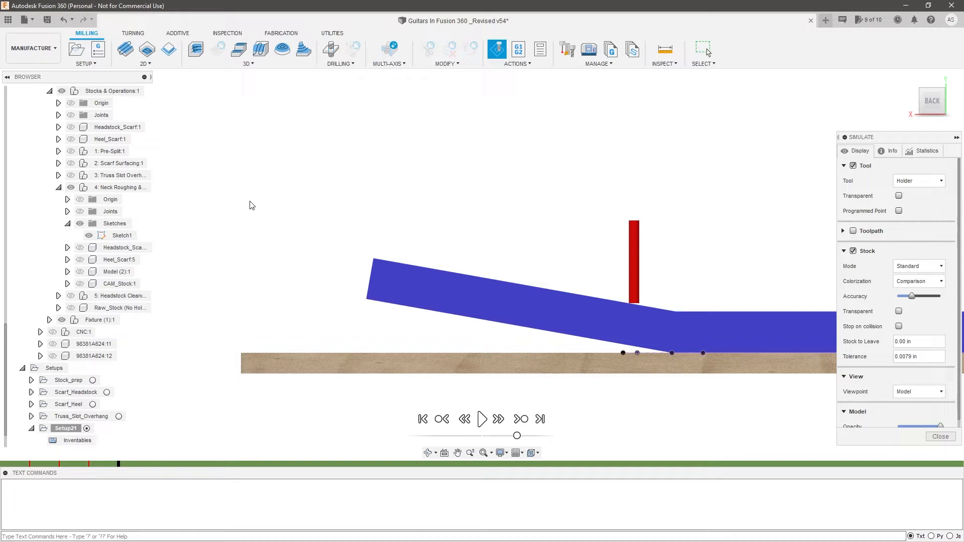
shift+middle_drag(477, 257, 593, 298)
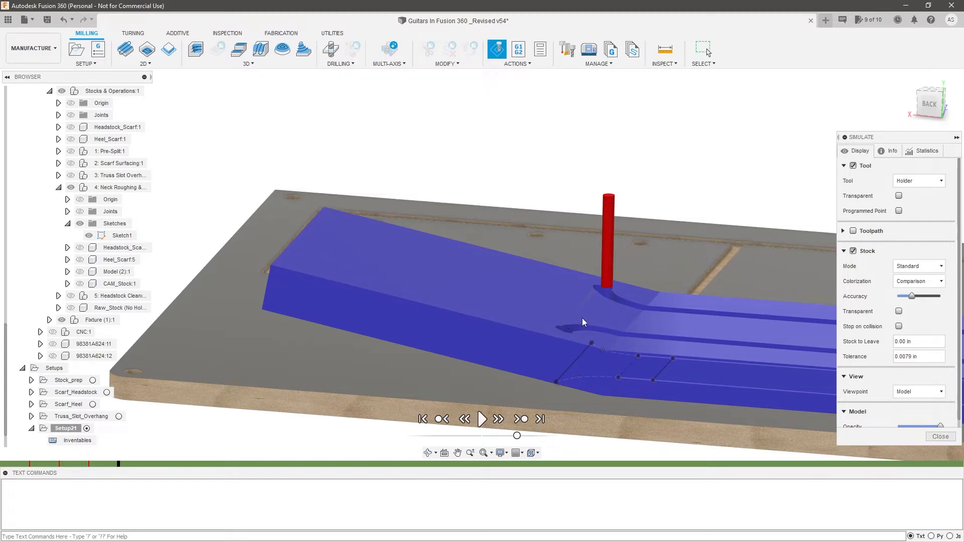
Check the tool tip against the end of the cut at the headstock bend, and close the simulation
scroll(603, 299, up, 3)
shift+middle_drag(603, 299, 625, 270)
scroll(623, 269, up, 2)
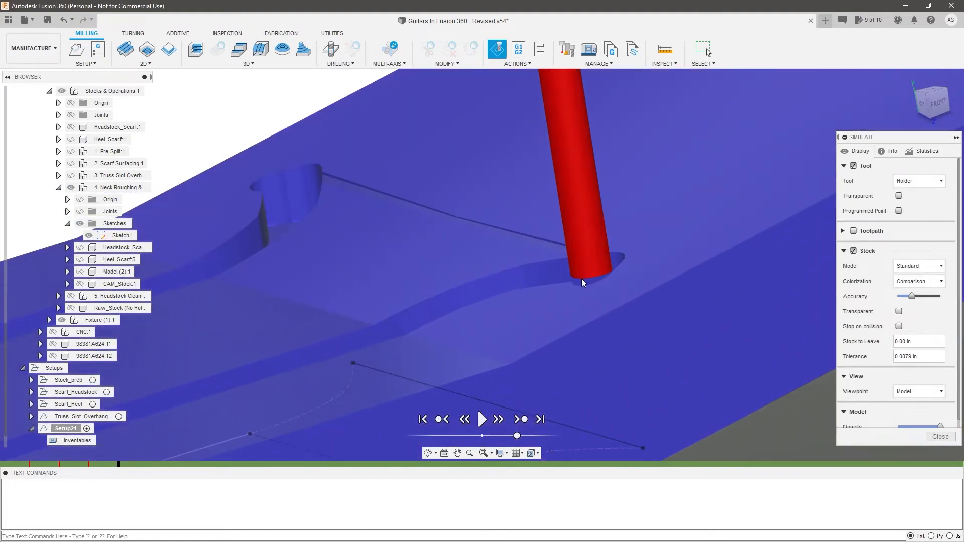
scroll(602, 278, down, 2)
scroll(625, 279, up, 1)
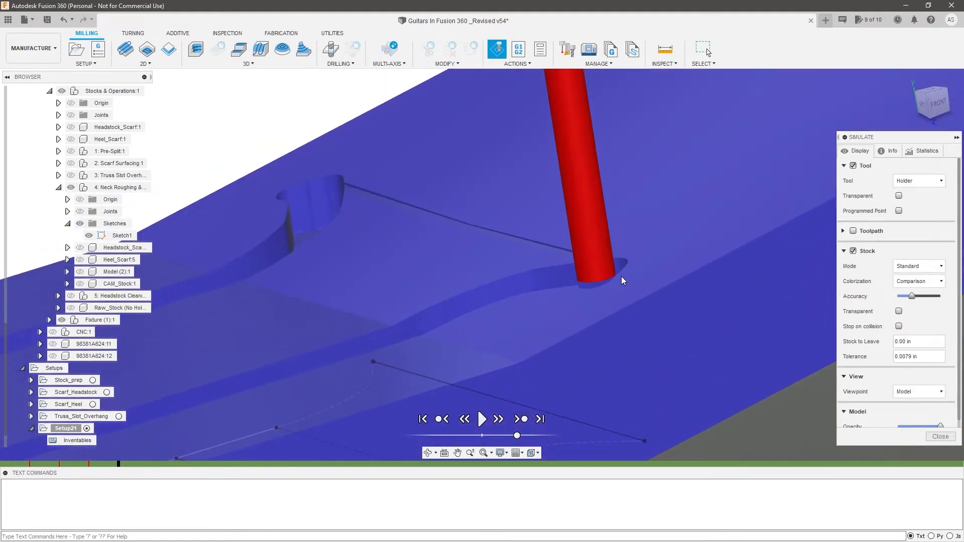
scroll(621, 277, down, 2)
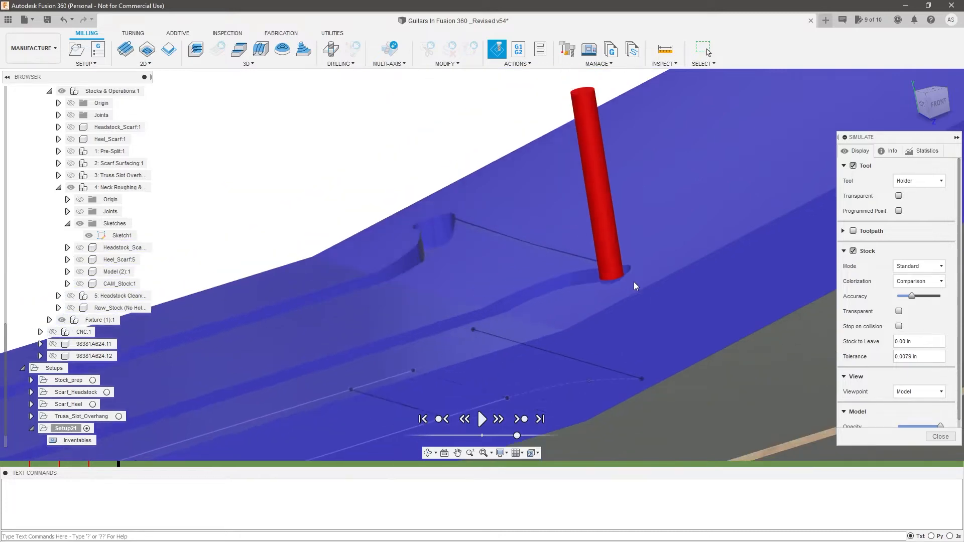
scroll(505, 310, down, 3)
shift+middle_drag(504, 315, 577, 336)
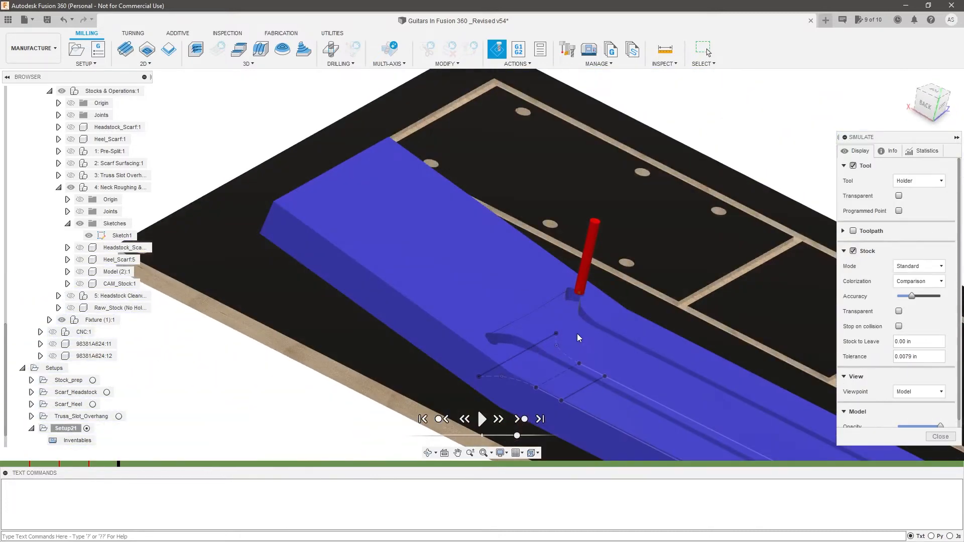
scroll(637, 322, down, 2)
click(930, 436)
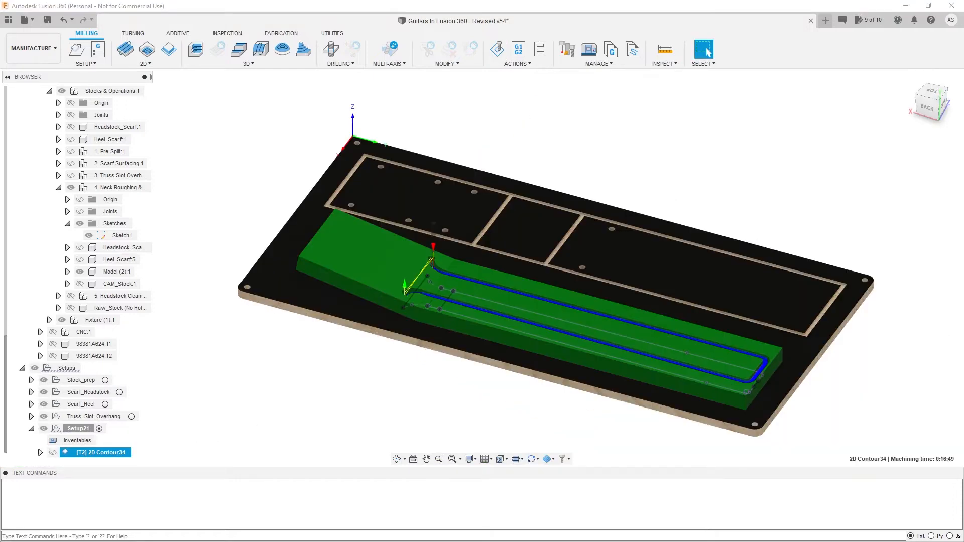
Reopen the 2D contour's height settings and compare the height planes with CAM_Stock and the neck model from the back
right_click(115, 453)
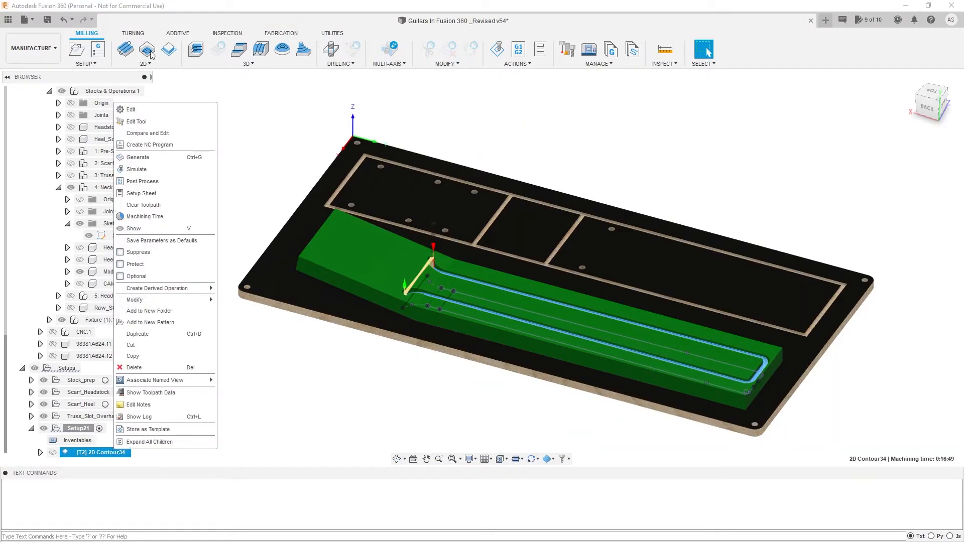
click(151, 109)
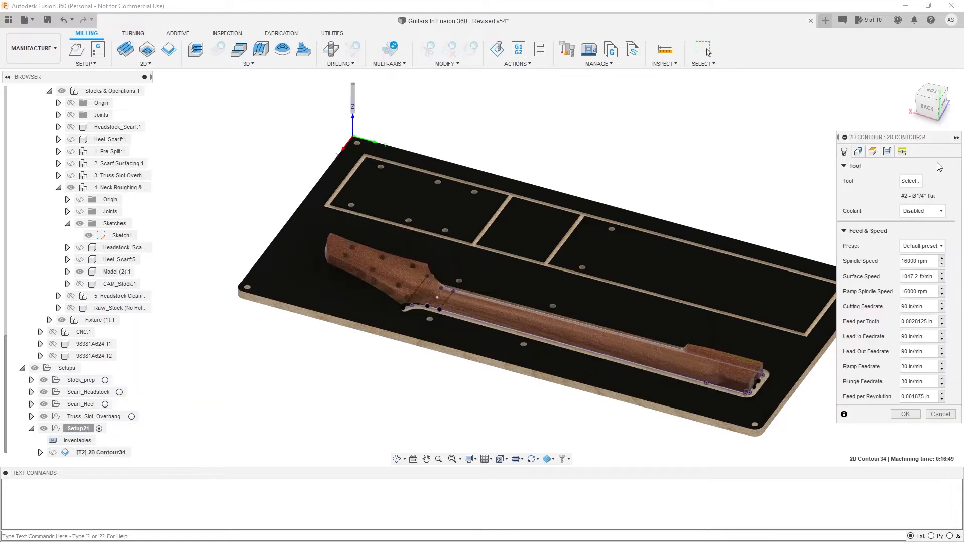
click(874, 151)
scroll(394, 301, up, 3)
shift+middle_drag(394, 302, 714, 219)
middle_drag(715, 219, 715, 188)
click(934, 103)
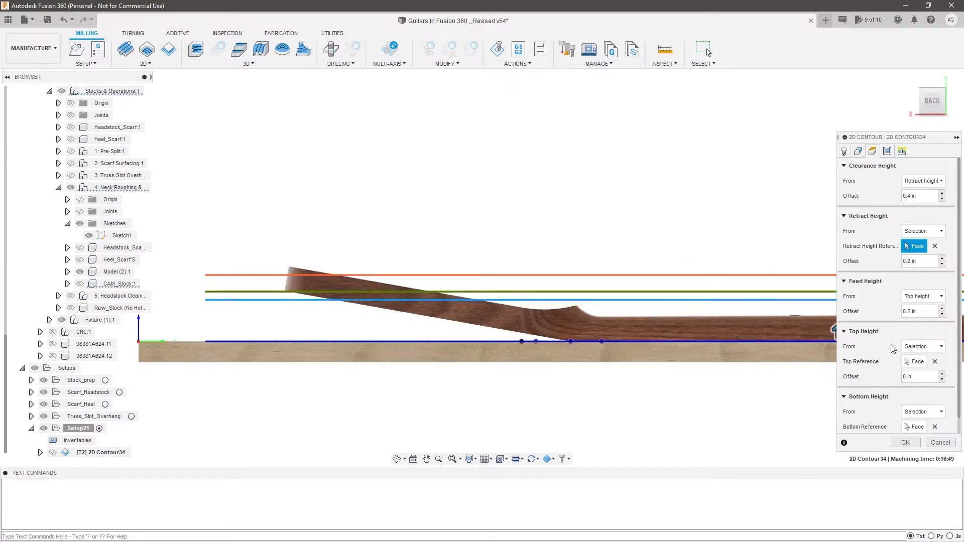
shift+middle_drag(641, 334, 638, 345)
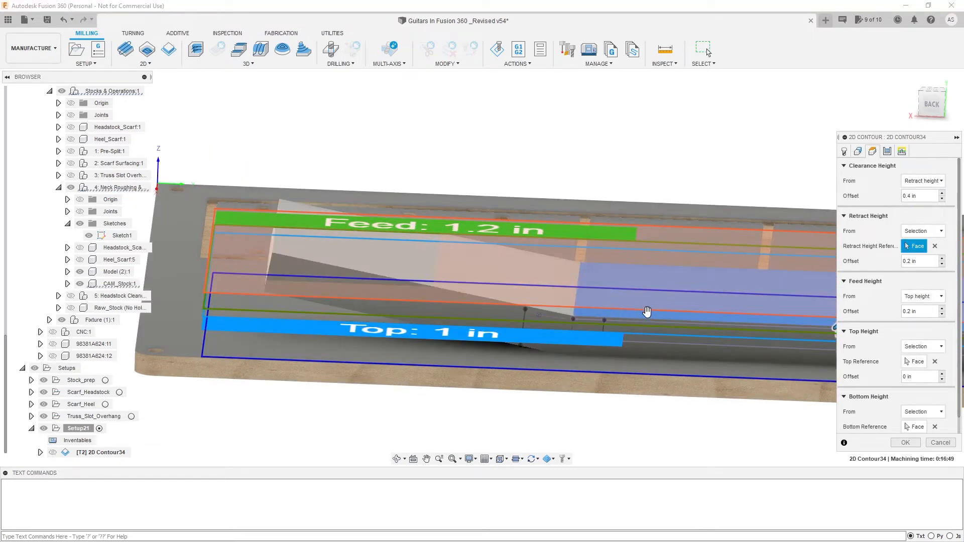
click(79, 284)
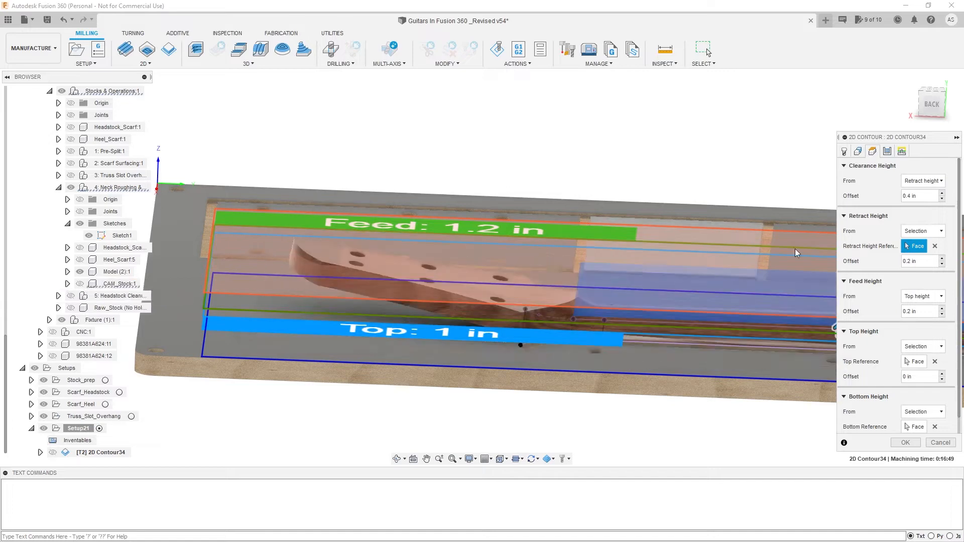
click(931, 104)
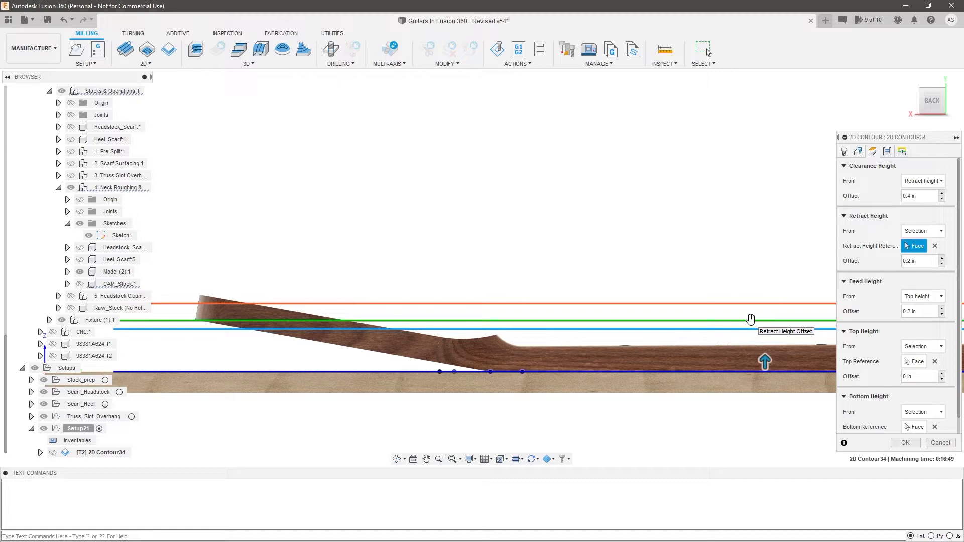
Reference the 2D contour's feed height to a selected point on the neck model's upper edge at the headstock bend
click(845, 152)
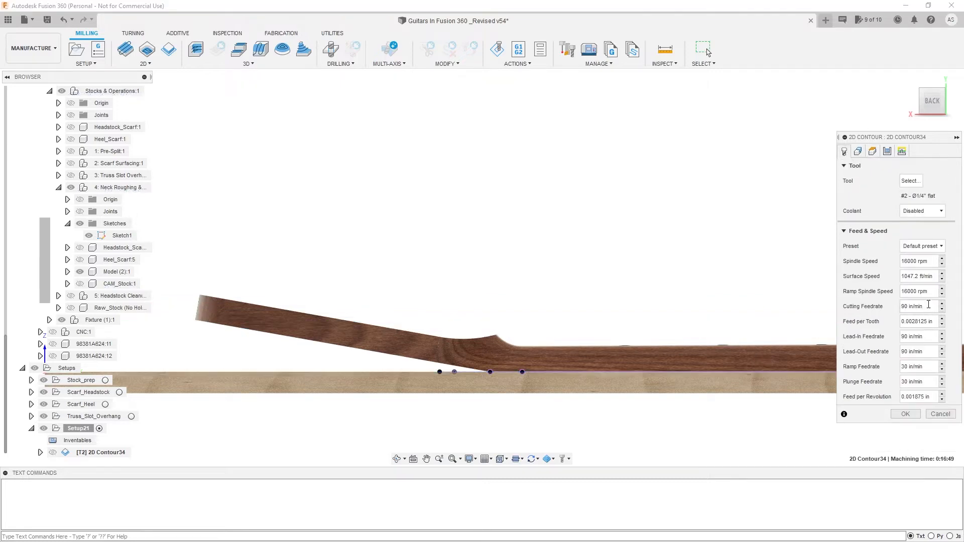
click(873, 152)
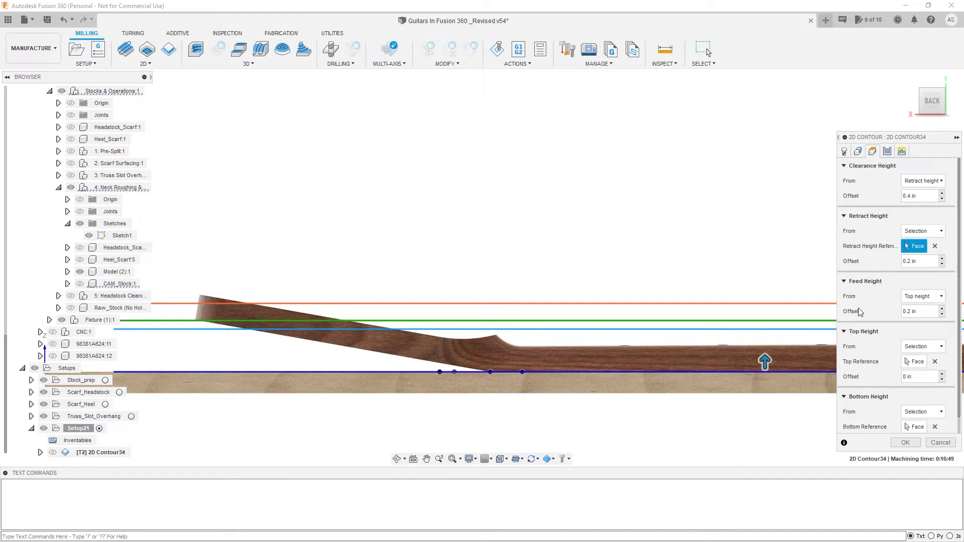
click(936, 296)
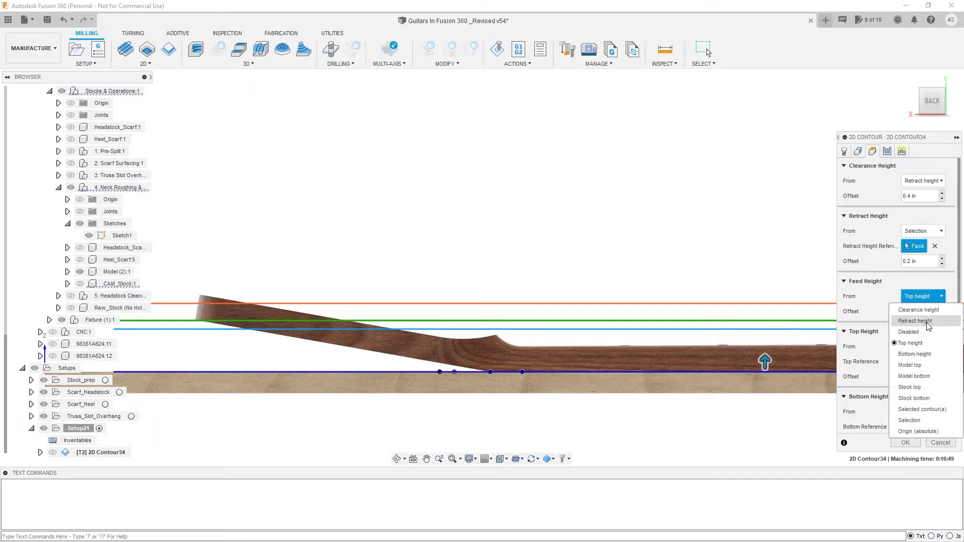
click(926, 299)
click(926, 299)
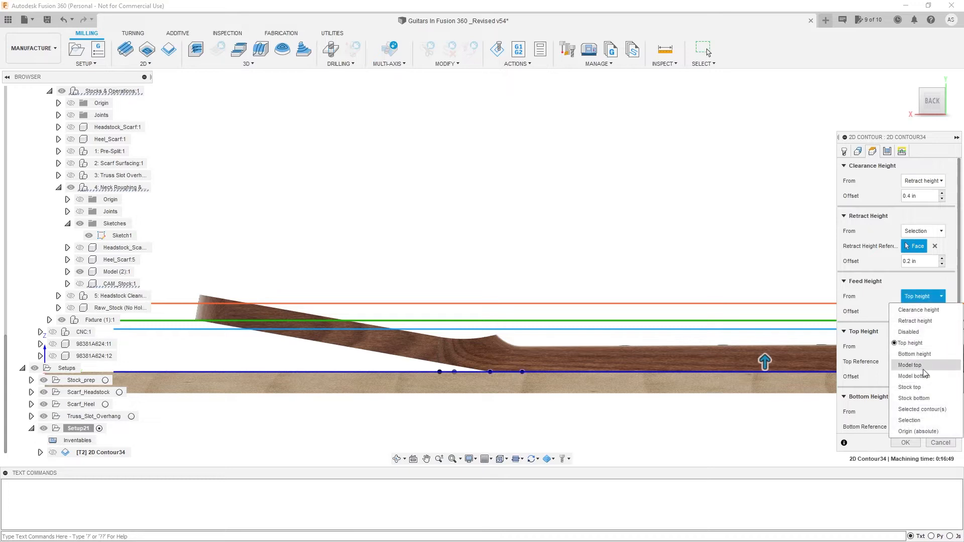
click(919, 419)
scroll(460, 344, up, 3)
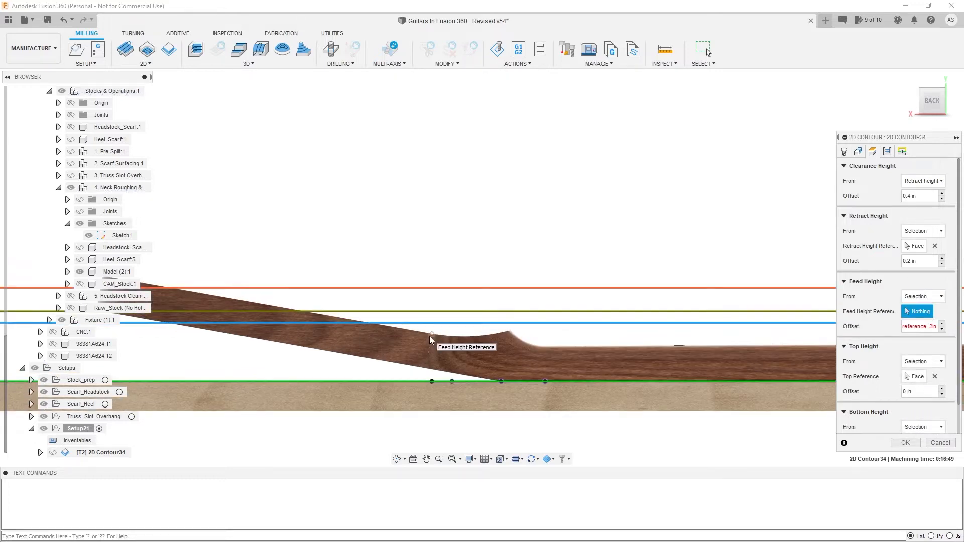
click(432, 335)
Set the feed height offset to 0.5 in above the selected point
shift+middle_drag(447, 397, 443, 413)
click(924, 106)
drag(928, 327, 855, 322)
text(.5)
key(Tab)
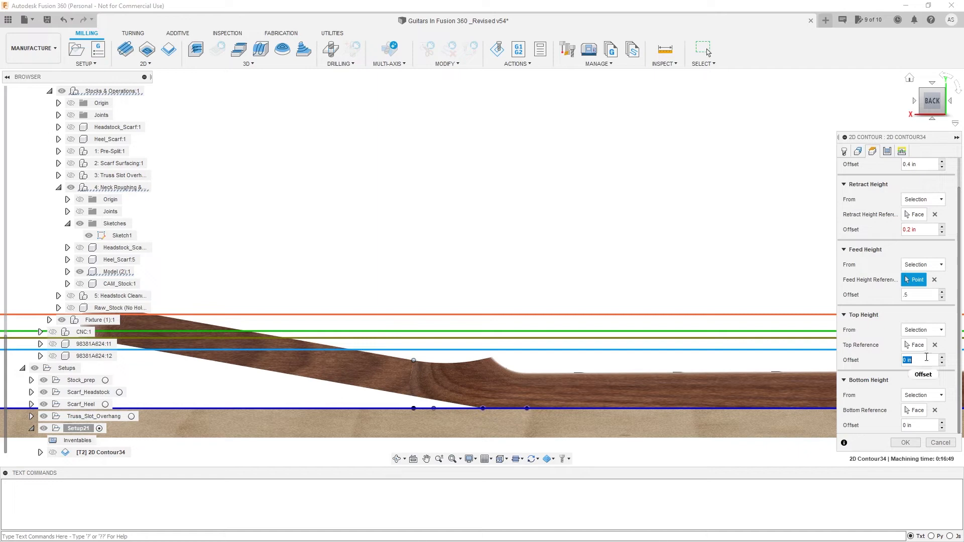
Replace the retract height's face reference with the same model point at the headstock bend, offset by 0.5 in
click(934, 214)
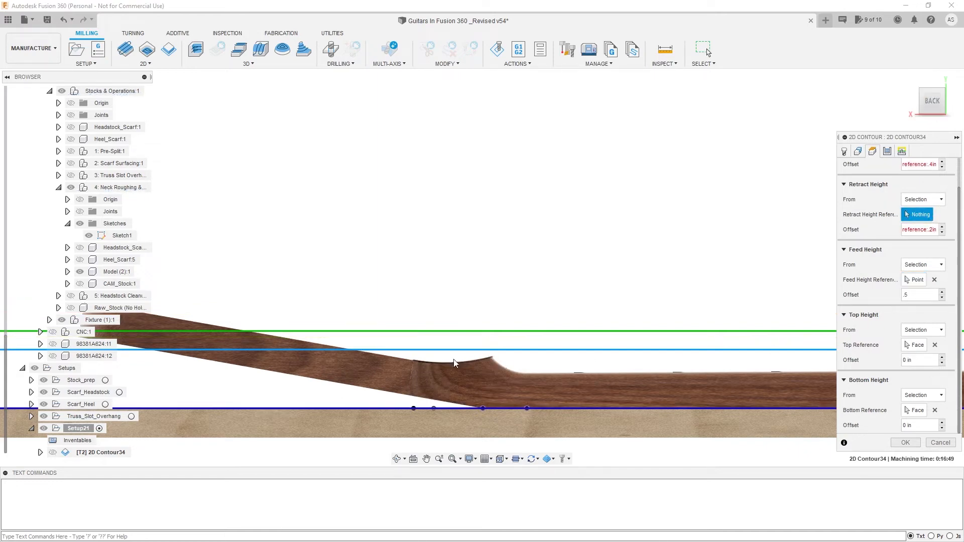
click(413, 360)
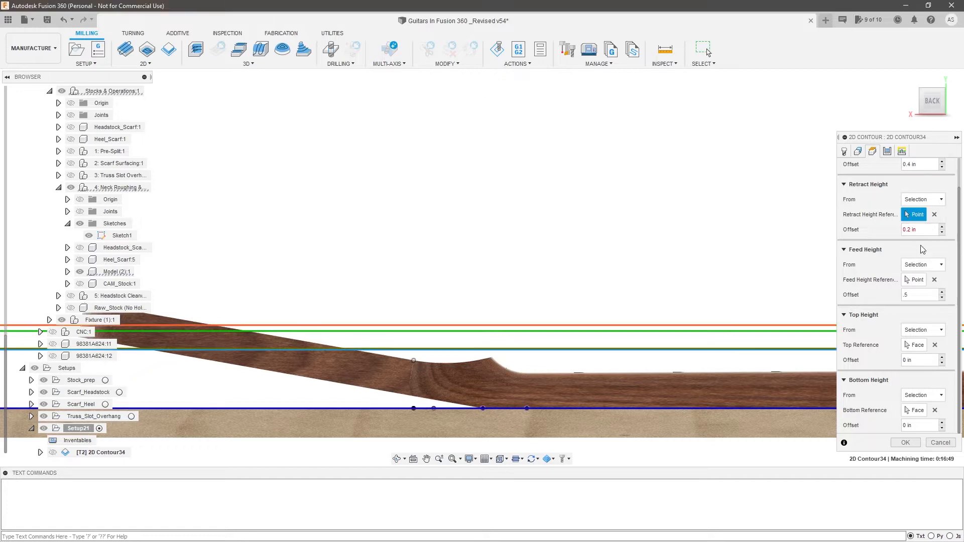
drag(925, 229, 837, 230)
text(.5)
key(Tab)
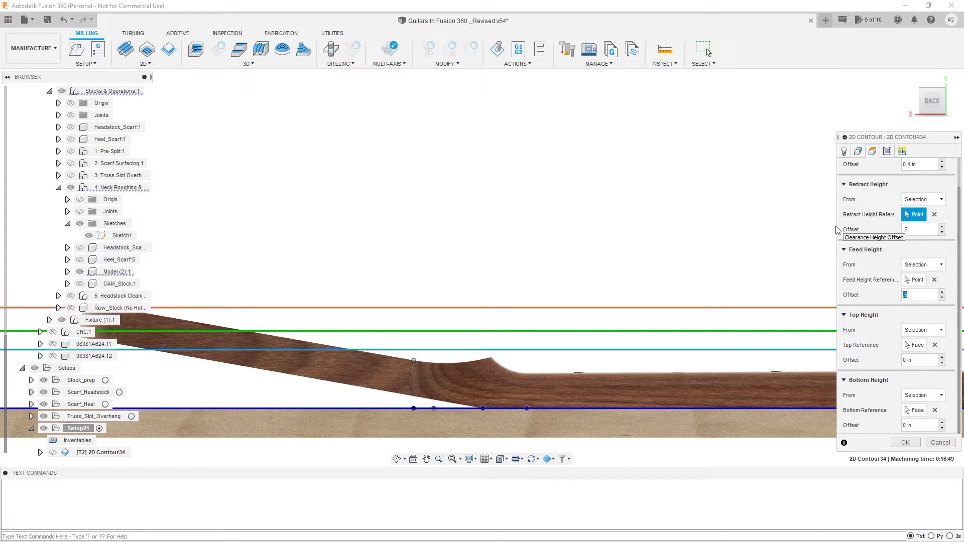
Reference the clearance height to the highest corner of CAM_Stock's headstock end with a 0 offset, and accept the contour settings
scroll(867, 216, up, 1)
drag(924, 197, 834, 196)
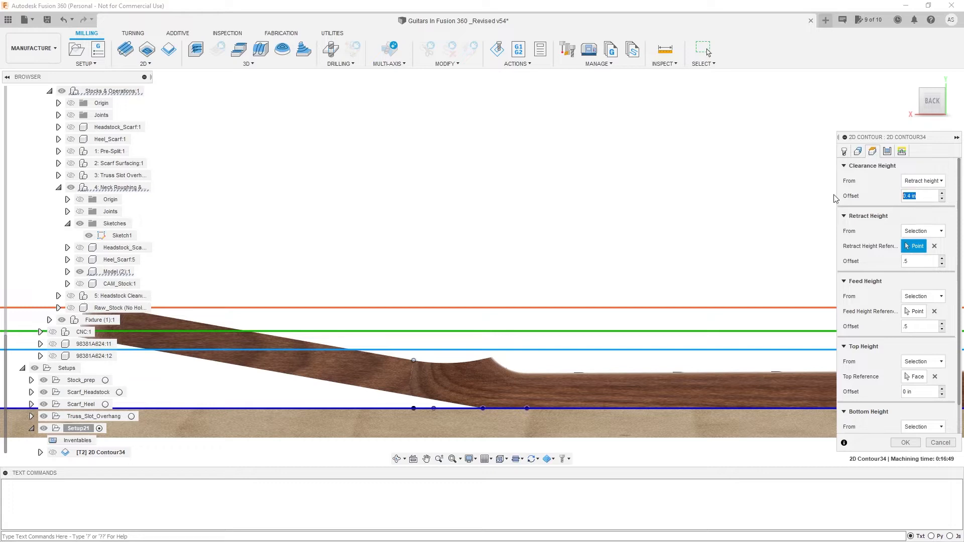
click(922, 181)
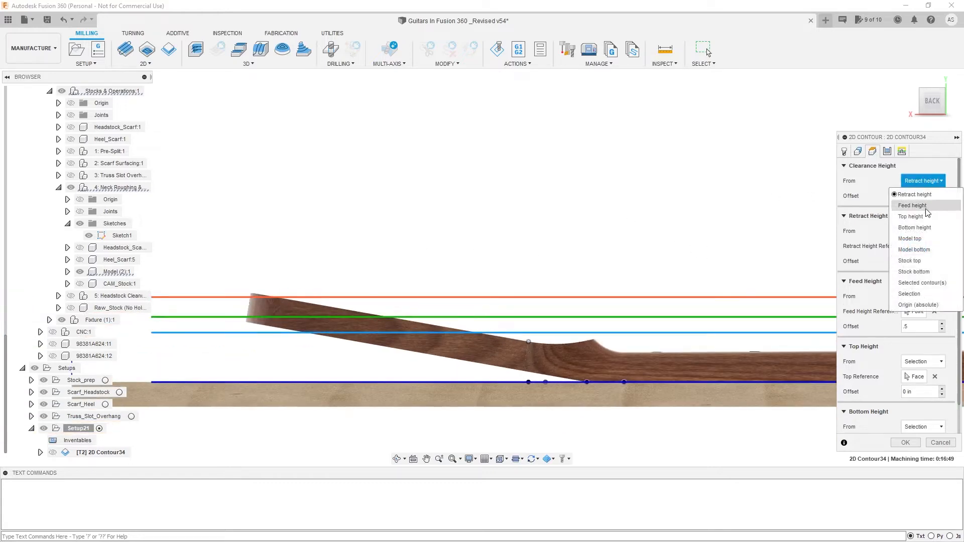
click(916, 295)
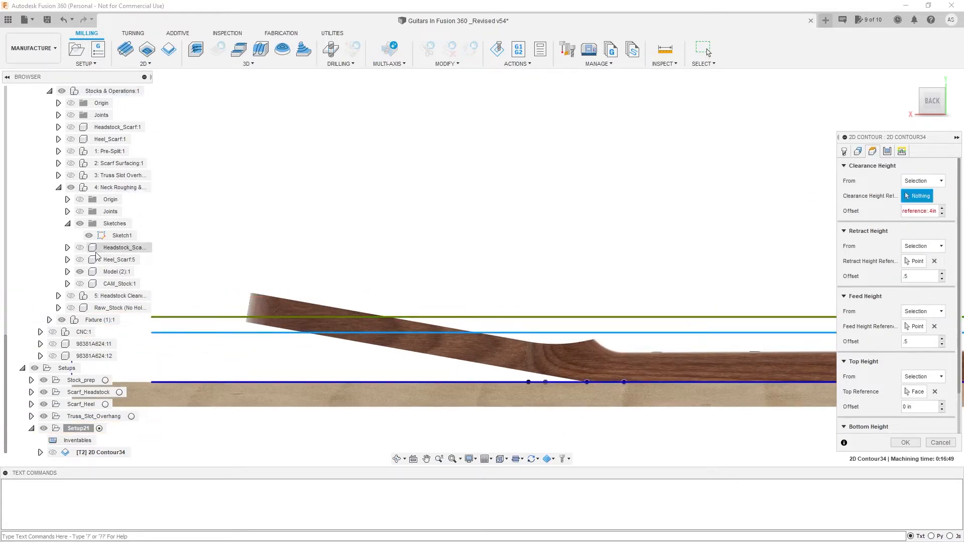
click(231, 270)
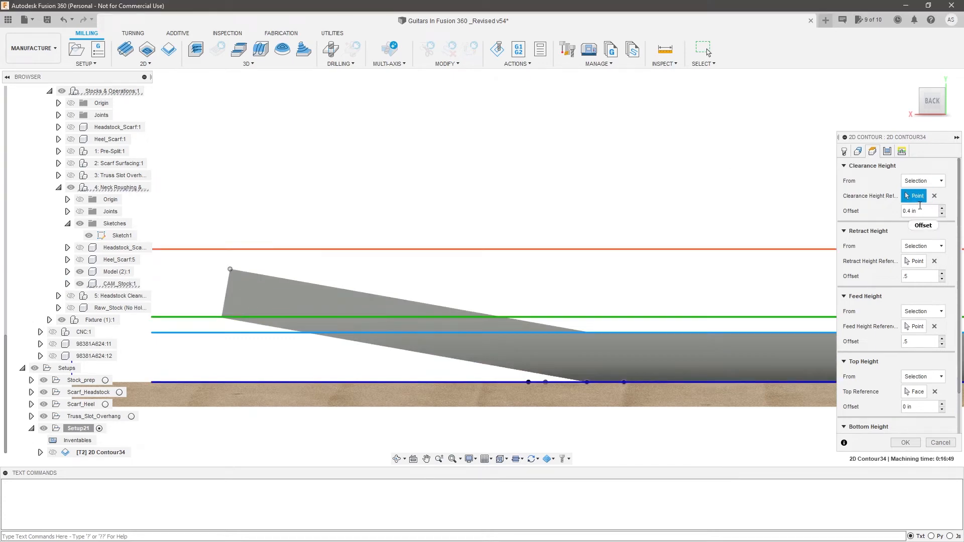
key(Tab)
text(0)
key(Tab)
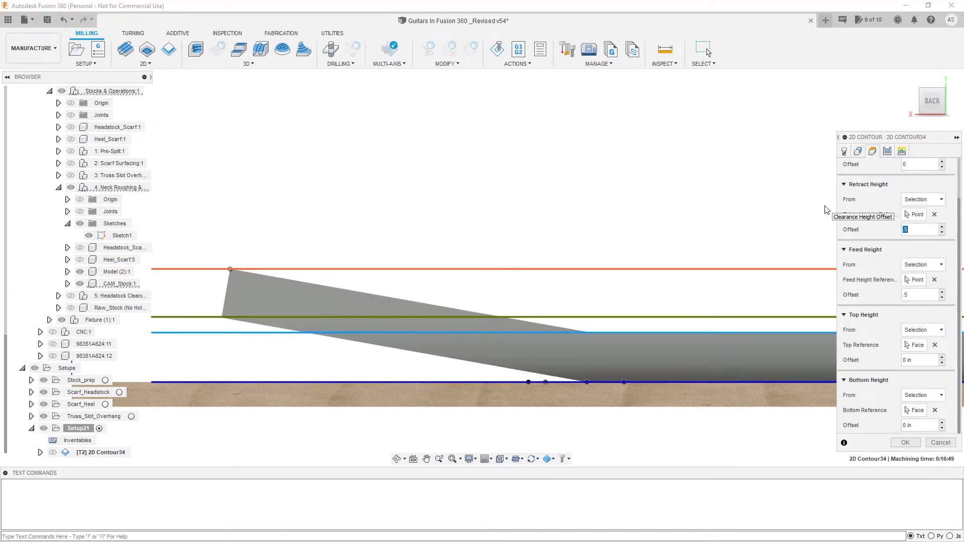
scroll(512, 254, down, 1)
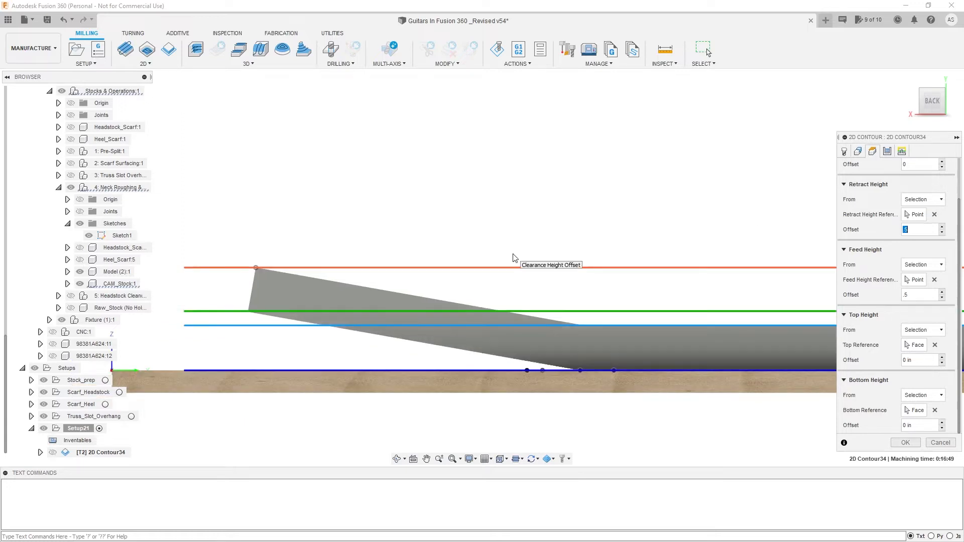
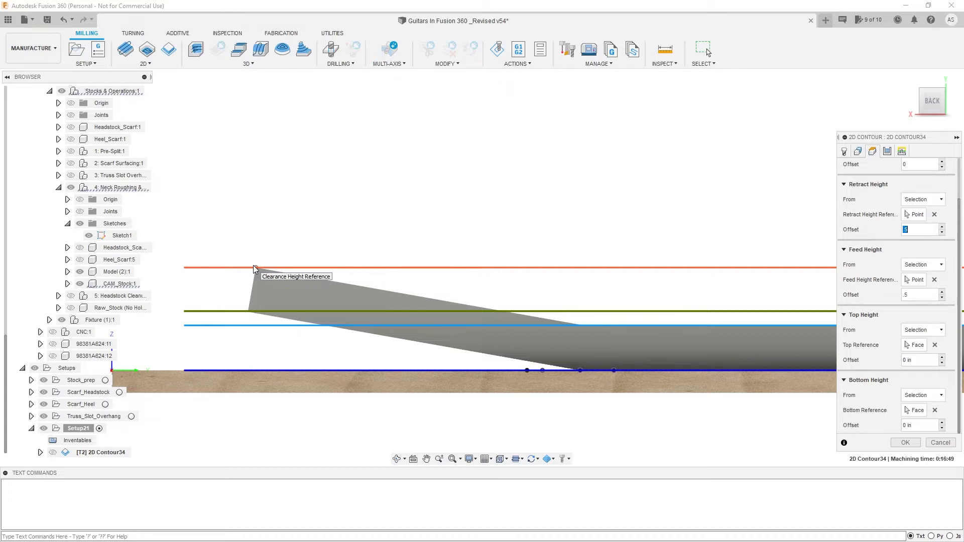
scroll(712, 370, down, 2)
click(905, 443)
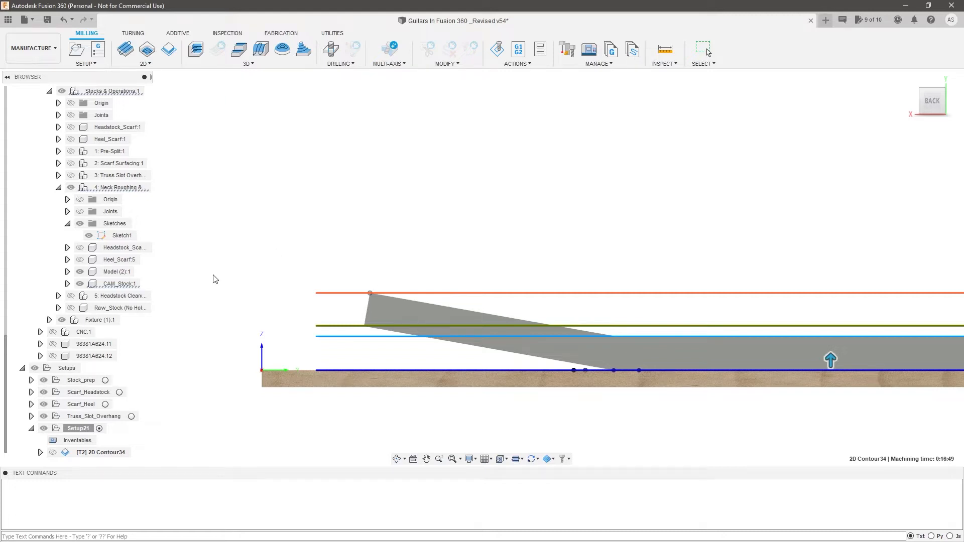
Run a stock simulation of the updated 2D contour and follow the cut around the neck from an angled view
right_click(105, 454)
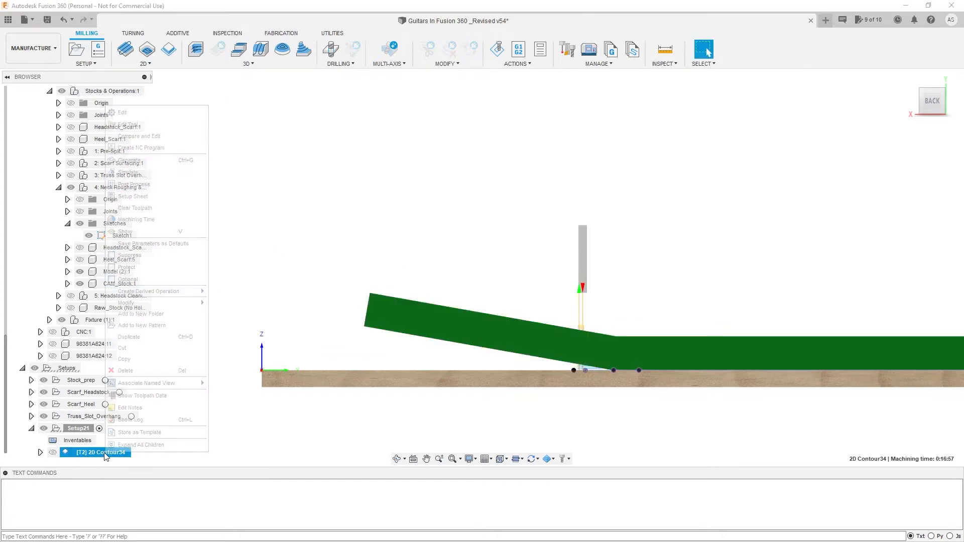
click(130, 172)
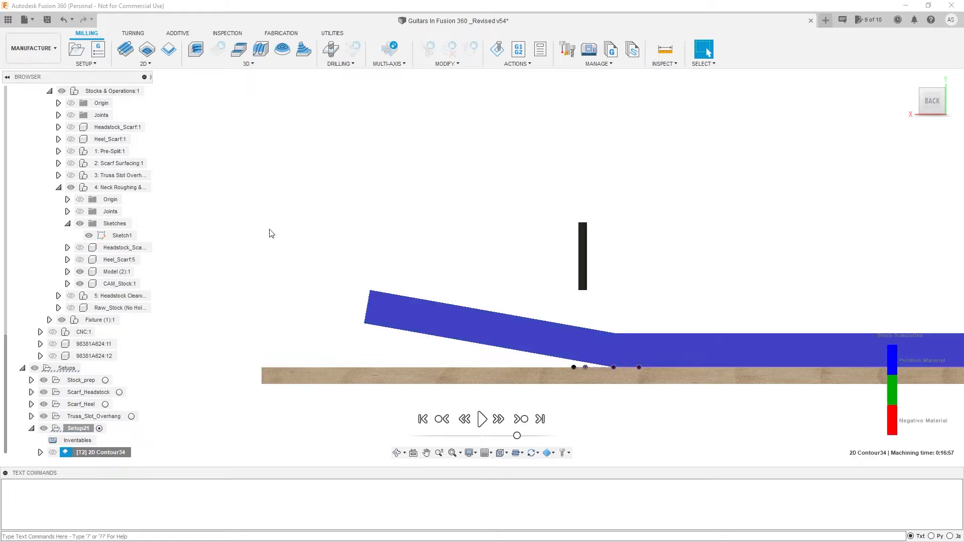
shift+middle_drag(457, 372, 441, 243)
click(481, 419)
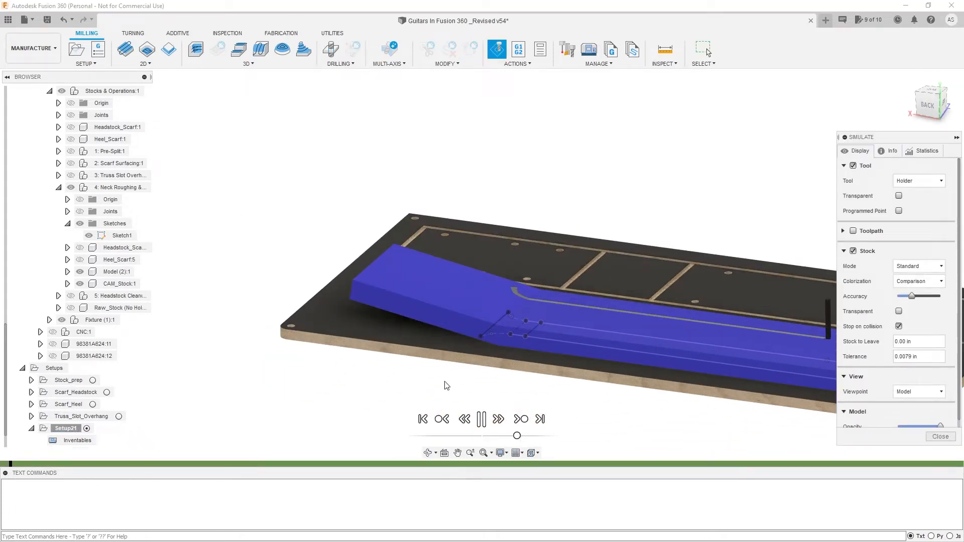
scroll(581, 334, up, 5)
shift+middle_drag(581, 333, 547, 377)
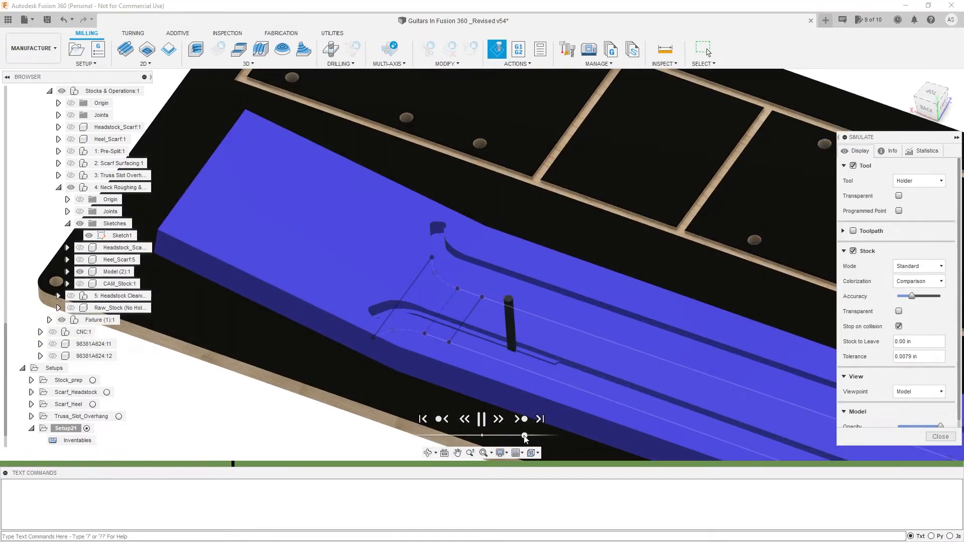
scroll(433, 303, down, 3)
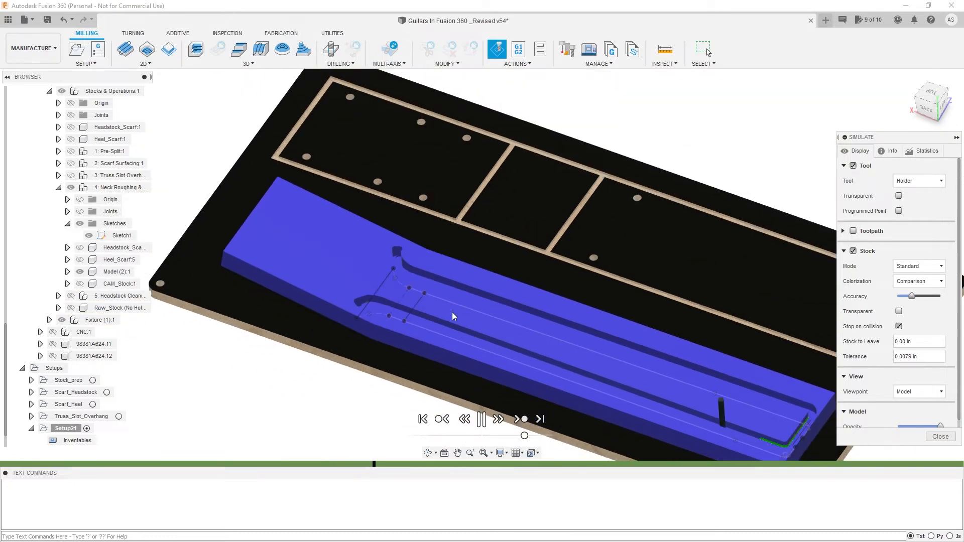
scroll(574, 397, up, 1)
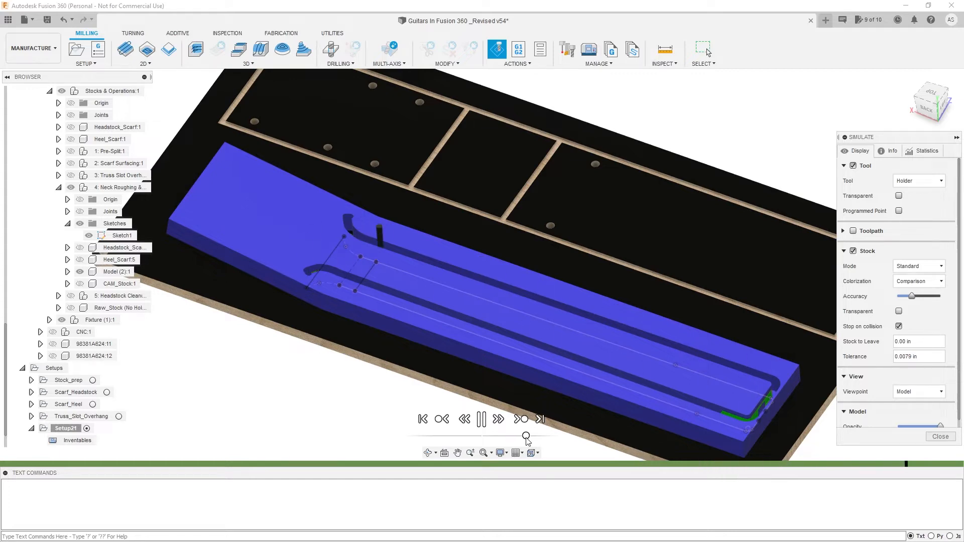
Inspect the tool's crossing move and final cut at the headstock bend close up, and close the simulation
scroll(321, 269, up, 5)
mouse_move(321, 268)
shift+middle_down()
mouse_move(308, 239)
mouse_move(286, 265)
mouse_move(321, 251)
mouse_move(345, 255)
mouse_move(334, 266)
shift+middle_up()
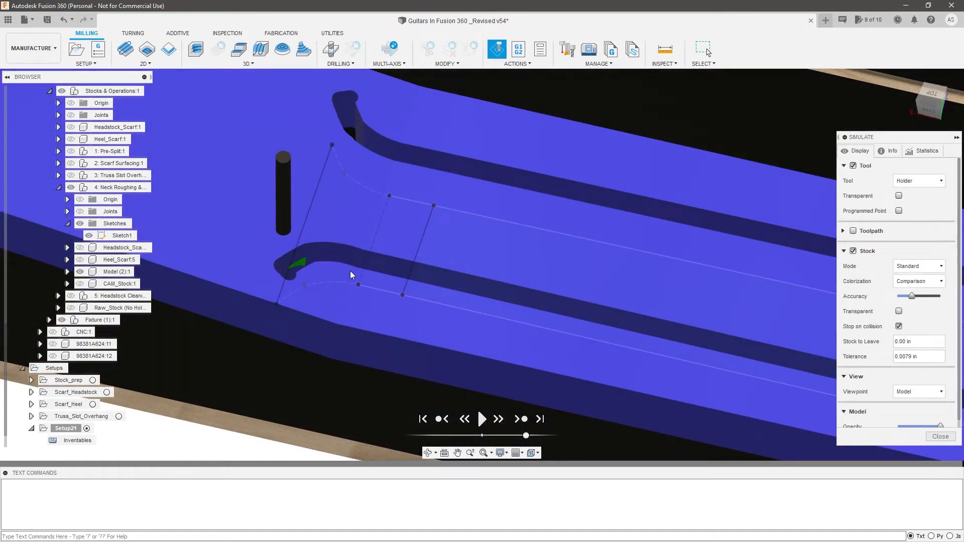
scroll(351, 272, down, 2)
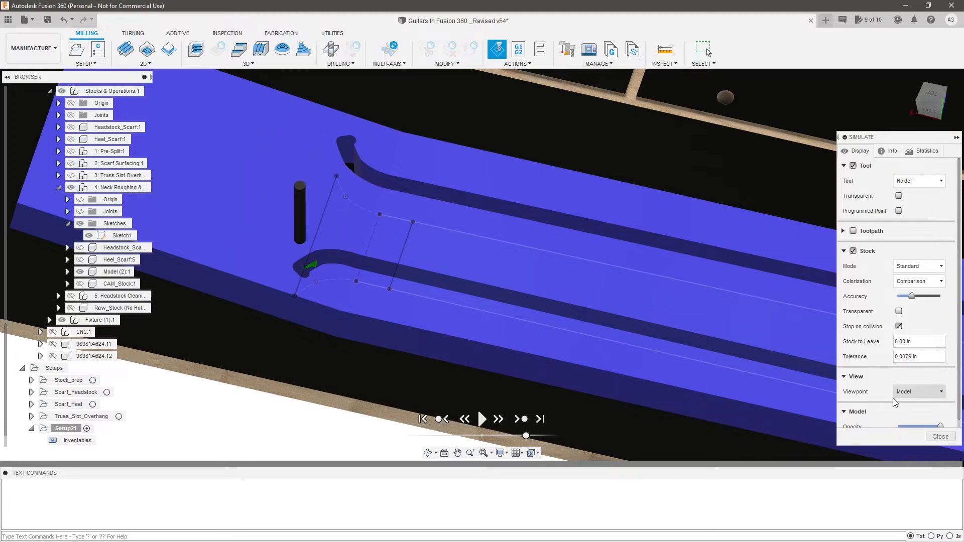
click(940, 436)
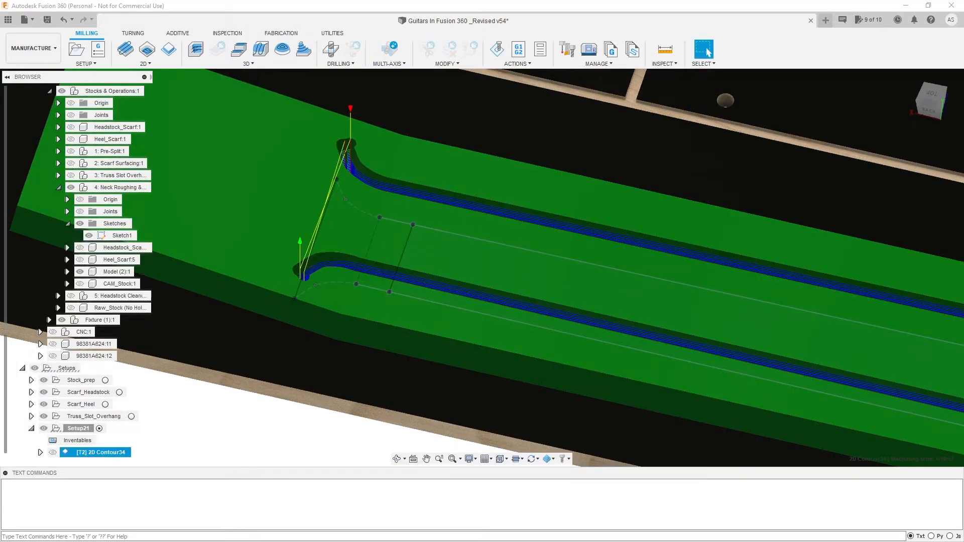
Reopen the 2D contour for editing and enable tabs in its geometry settings
right_click(125, 452)
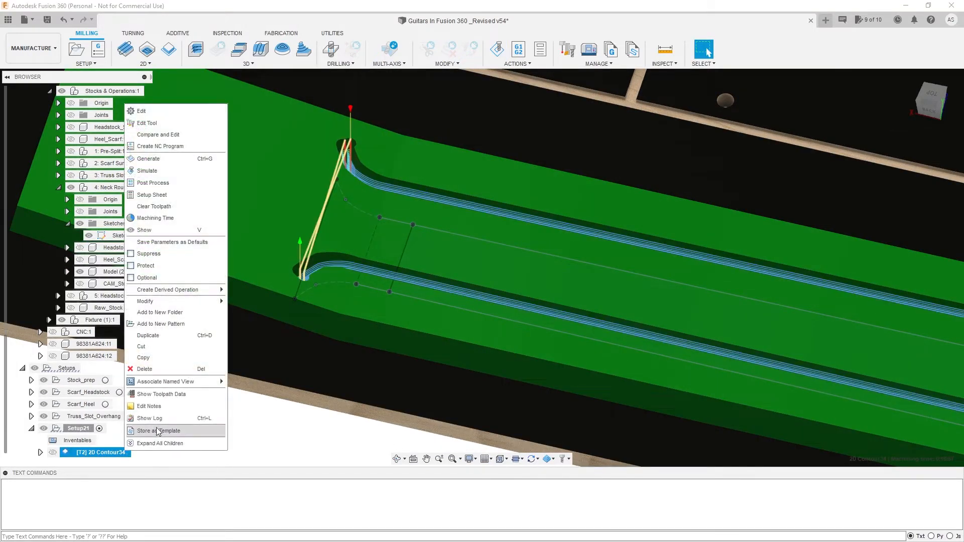
click(203, 109)
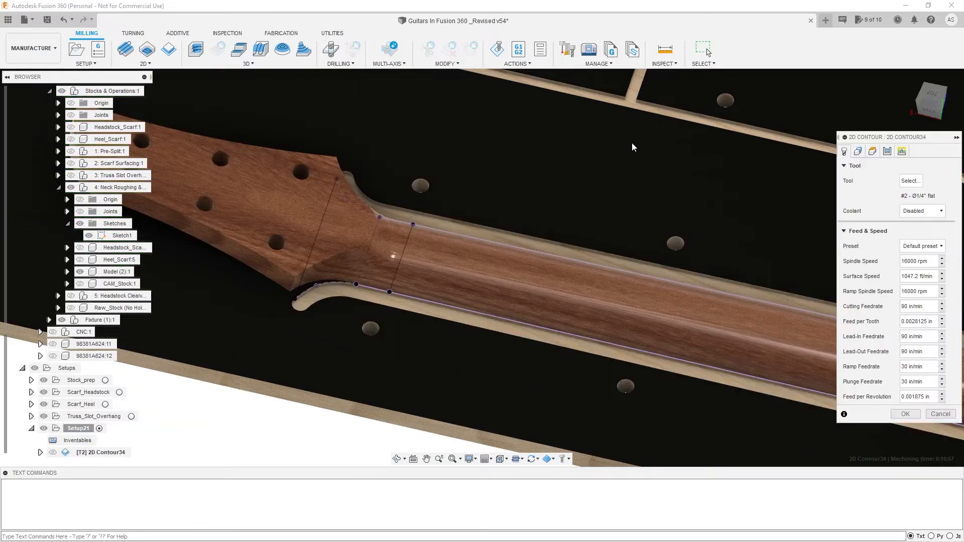
click(858, 151)
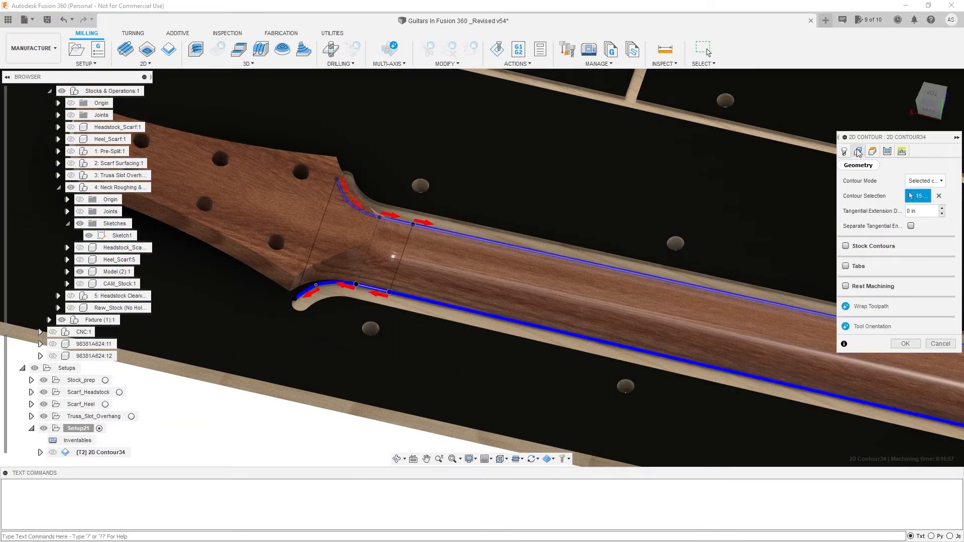
click(847, 266)
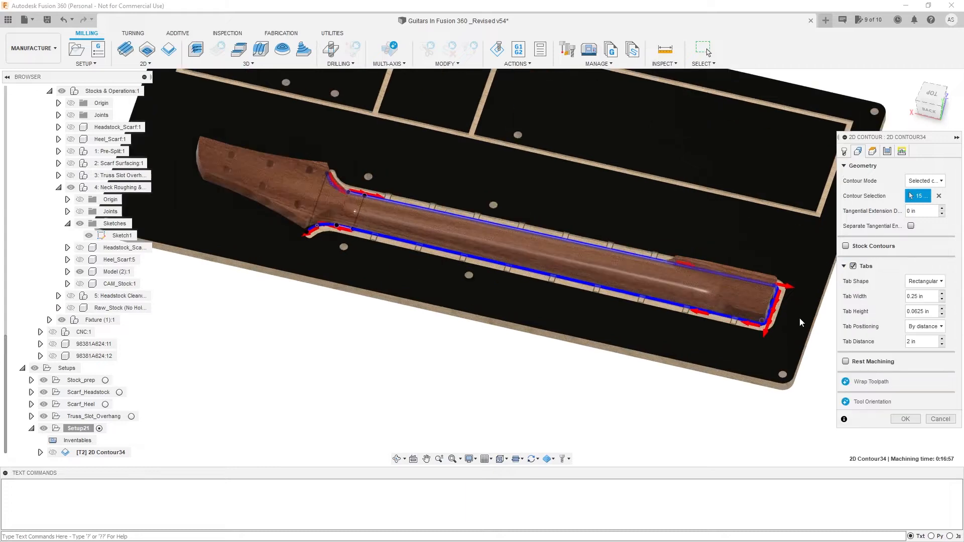
Check the tab placement along both sides of the neck, from the heel to the headstock bend
scroll(753, 318, up, 5)
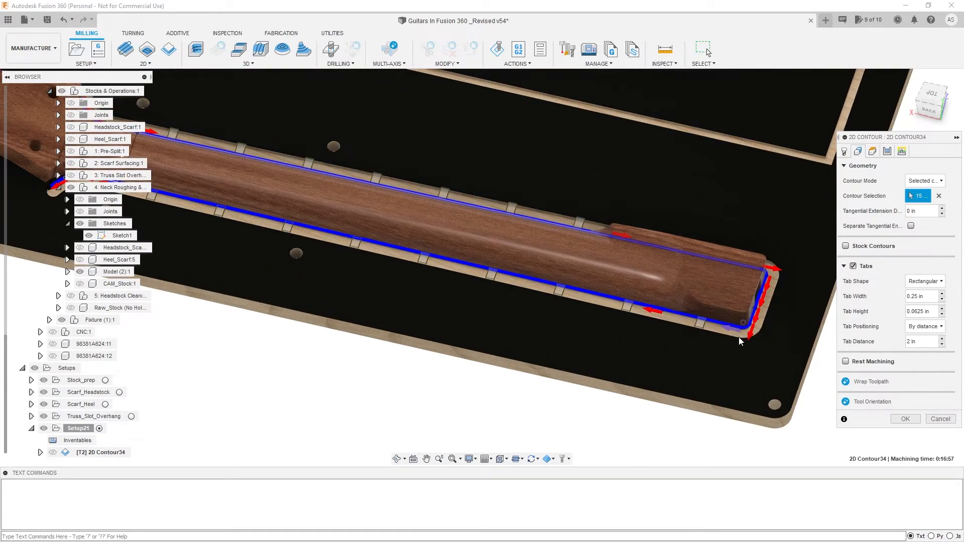
scroll(667, 315, down, 4)
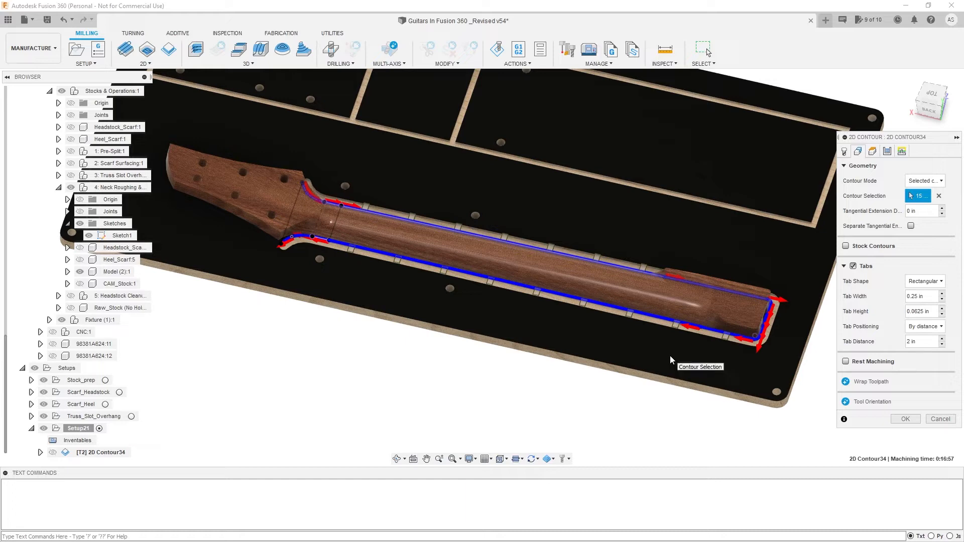
scroll(670, 355, down, 5)
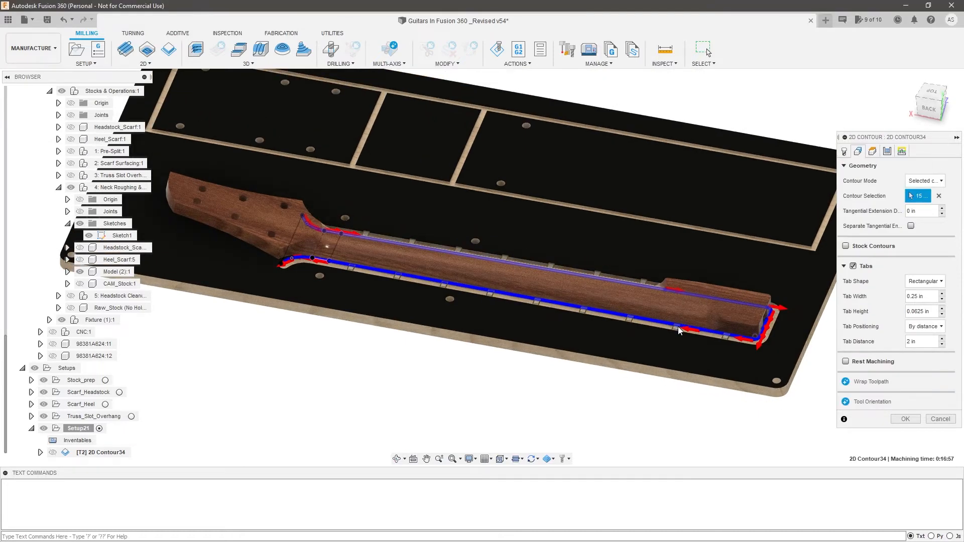
scroll(430, 276, up, 4)
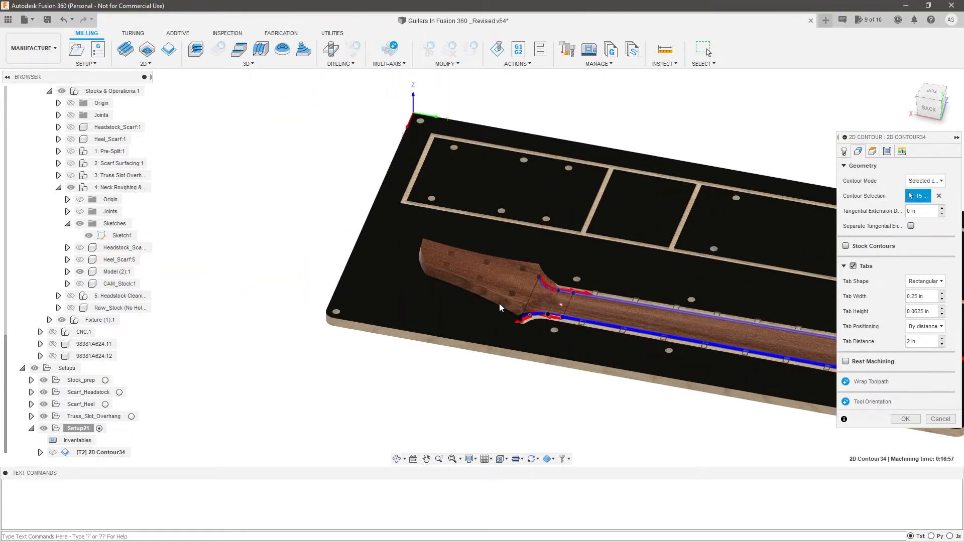
scroll(648, 351, down, 4)
scroll(692, 337, up, 3)
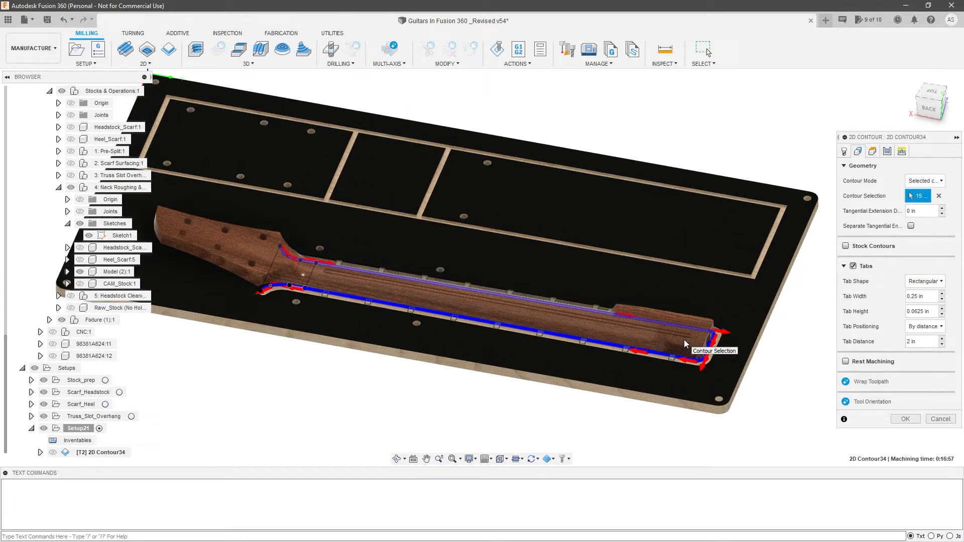
Set the 2D contour's tab positioning to At points and place one tab beside the heel on the first side
scroll(684, 339, up, 5)
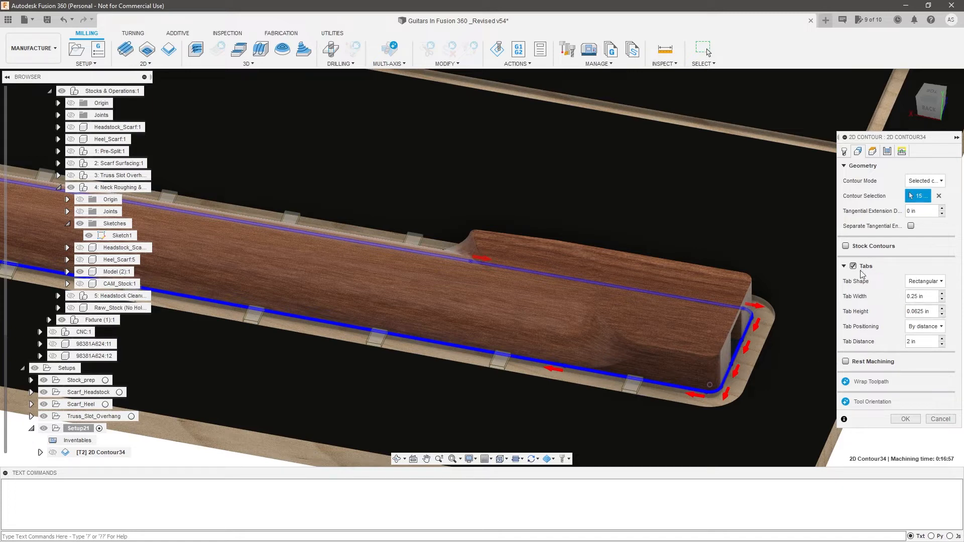
click(935, 326)
click(929, 352)
scroll(701, 405, up, 2)
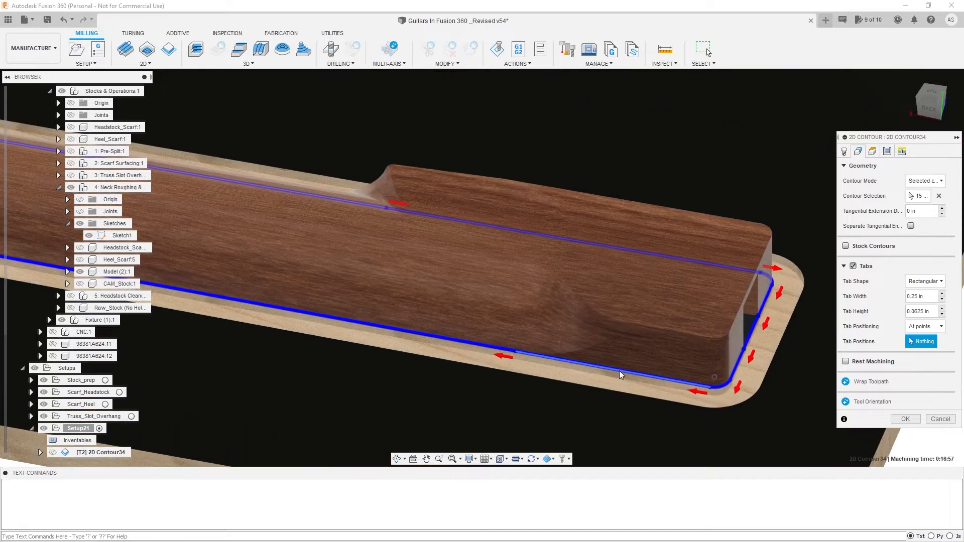
click(660, 379)
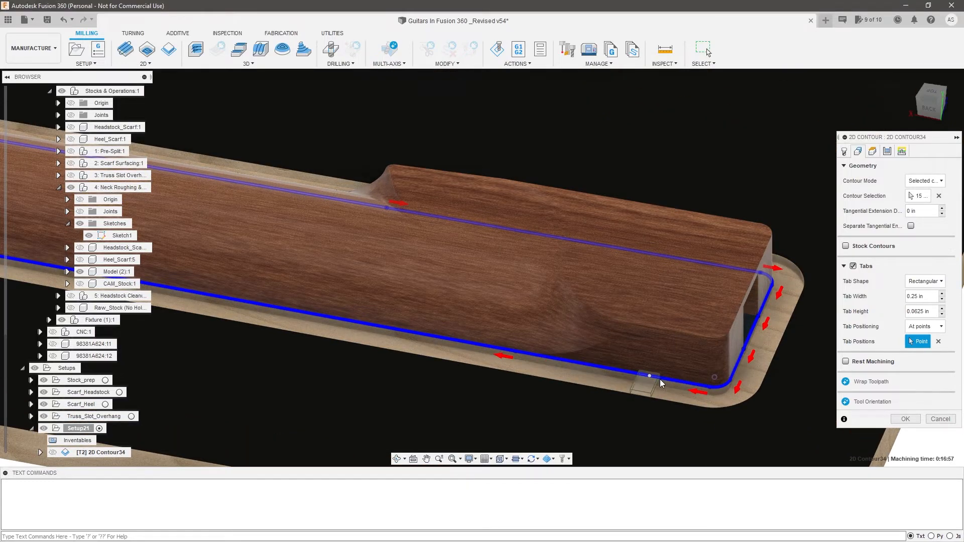
Place three more tabs along the opposite side of the neck, spaced from the heel corner toward the shaft
shift+middle_drag(693, 389, 609, 376)
scroll(668, 361, down, 3)
scroll(644, 392, up, 2)
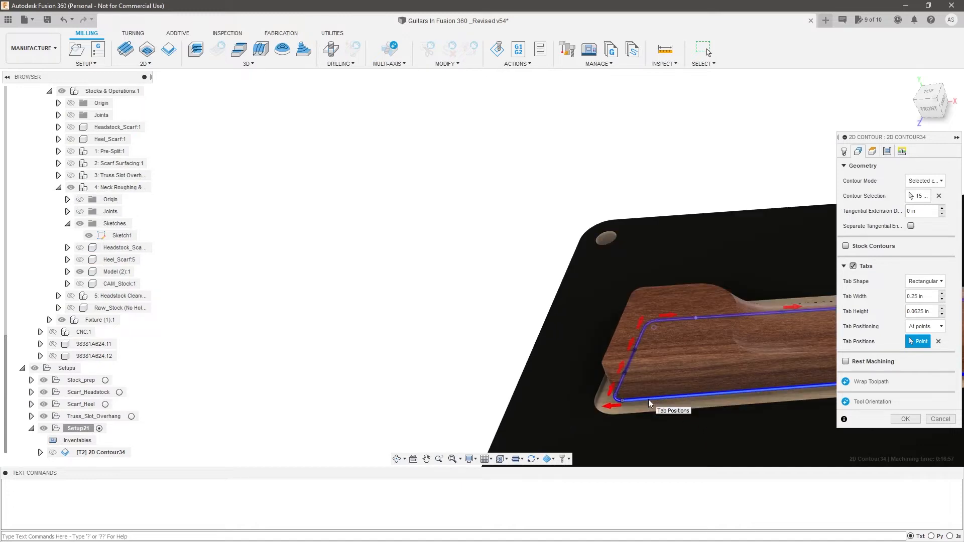
click(653, 398)
shift+middle_drag(653, 397, 735, 420)
scroll(735, 425, up, 2)
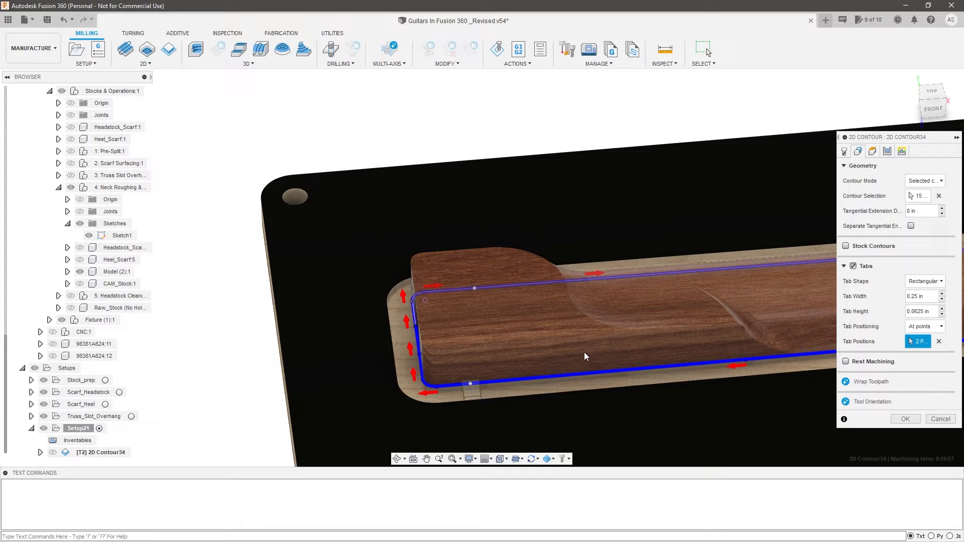
click(596, 374)
click(698, 363)
Set the tab height to .0625 and the tab width to .75, and apply the 2D contour changes
click(924, 311)
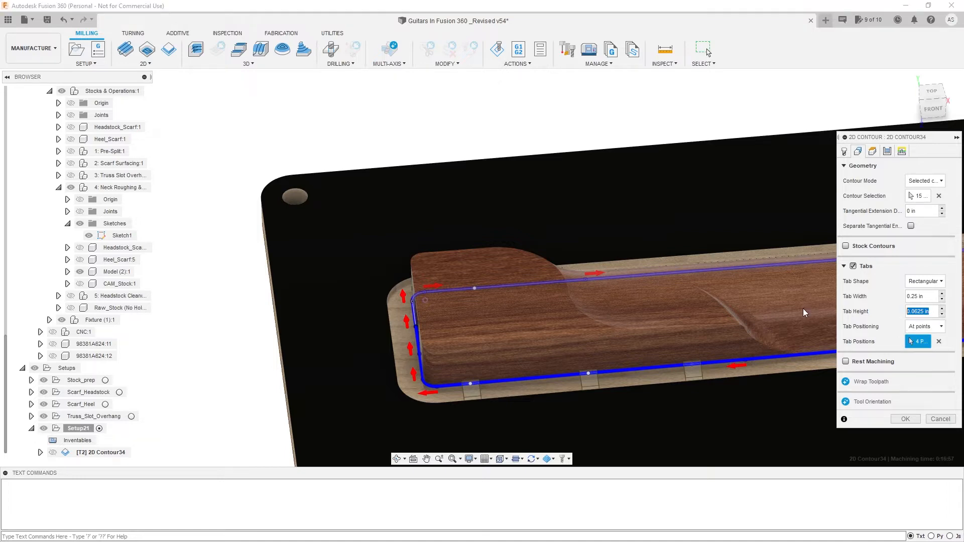
key(BackSpace)
text(.0625)
key(Tab)
key(Tab)
shift+middle_drag(563, 330, 556, 380)
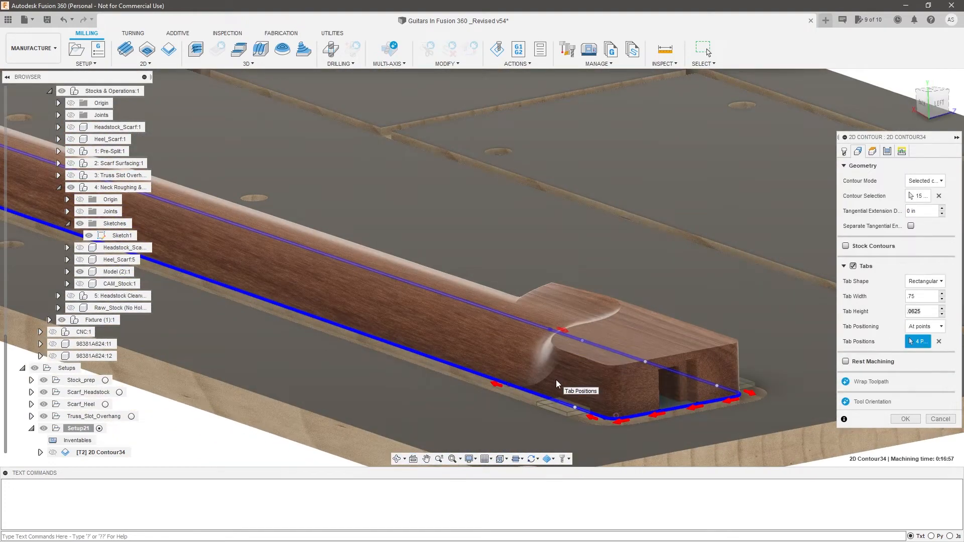
scroll(770, 306, down, 4)
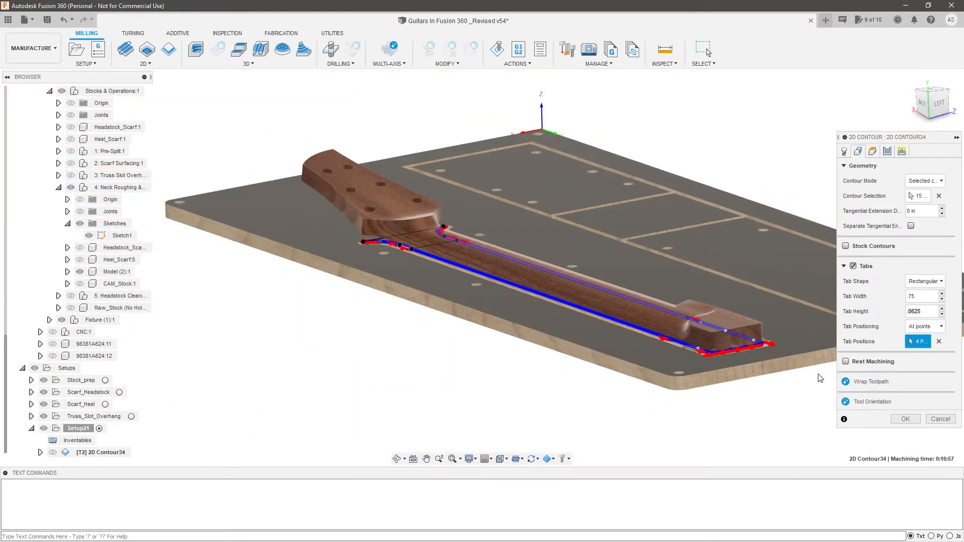
click(917, 424)
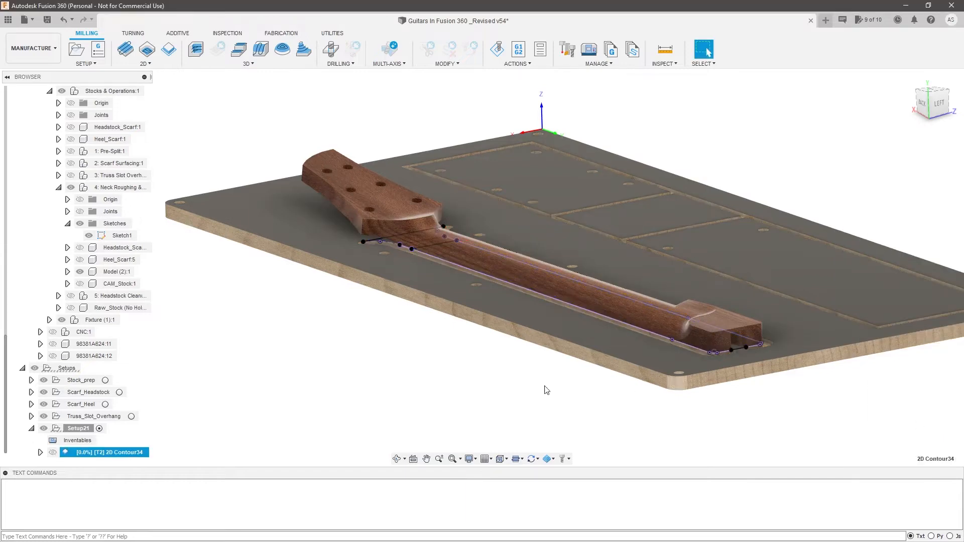
Run a stock simulation of the tabbed 2D contour and hide the Fixture component to expose the through-cuts
right_click(129, 453)
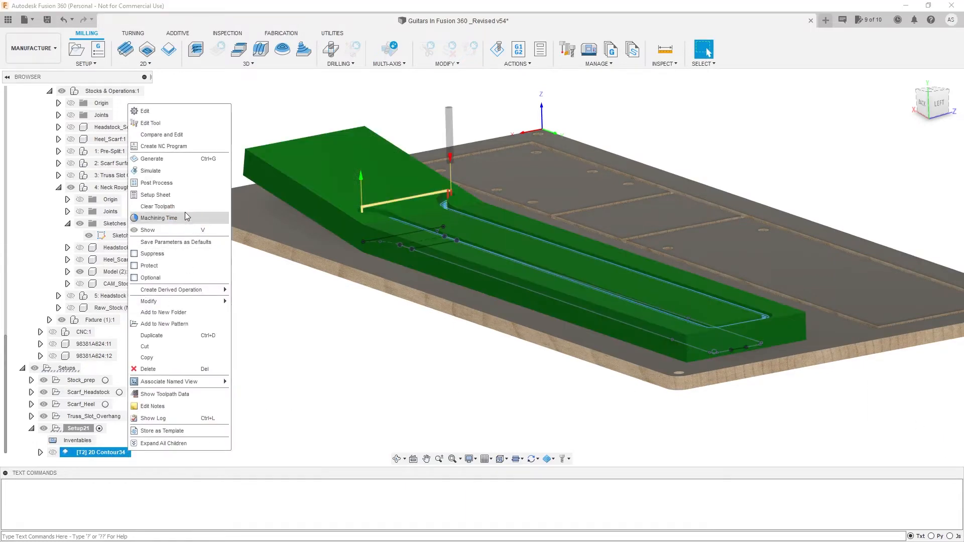
click(179, 170)
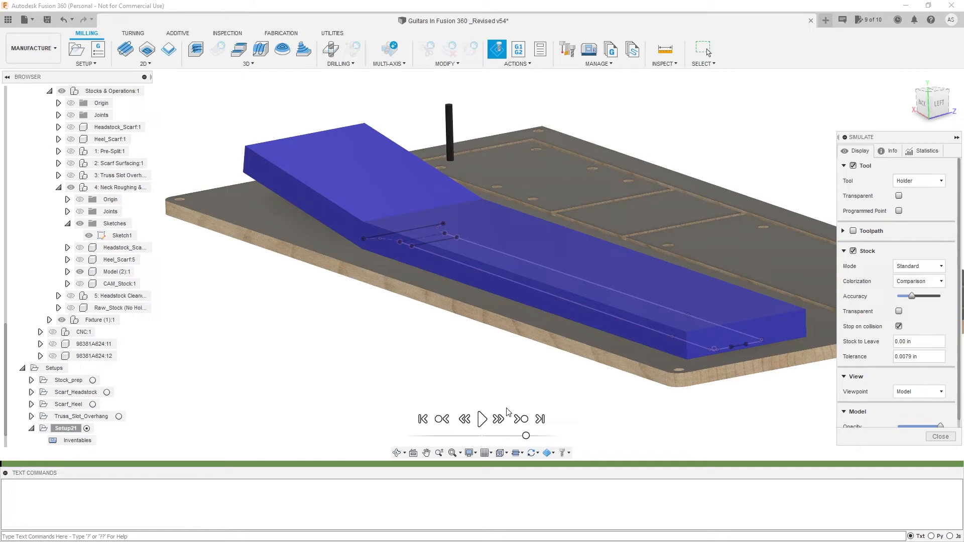
click(482, 419)
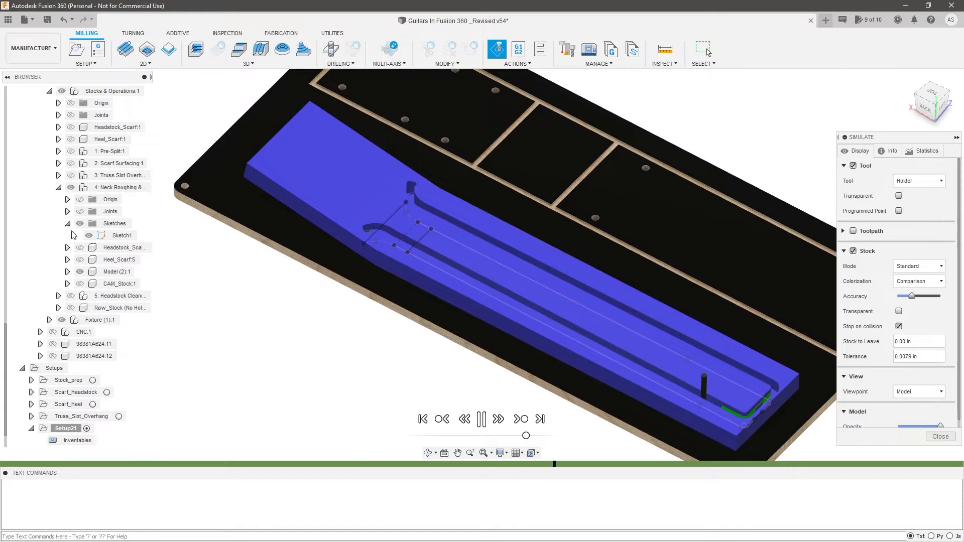
click(61, 320)
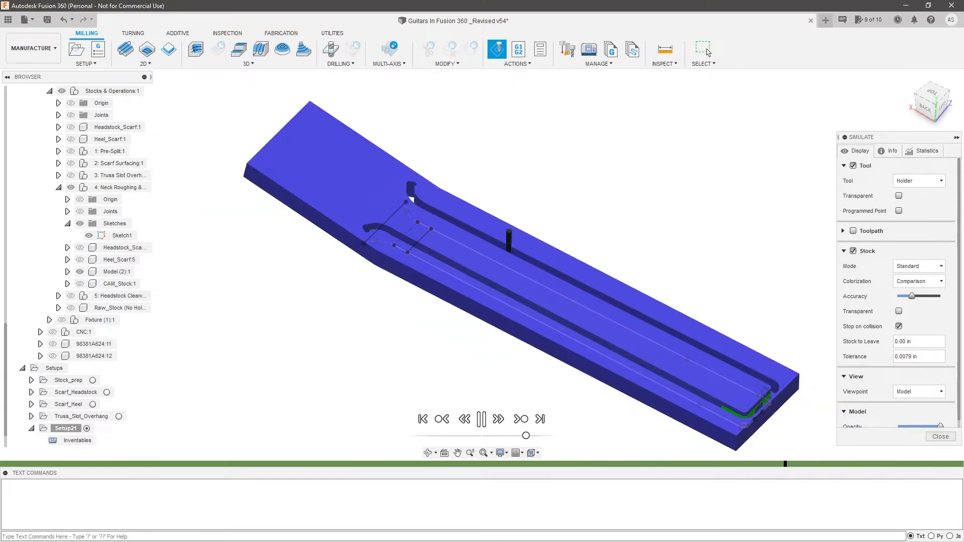
shift+middle_drag(594, 360, 562, 346)
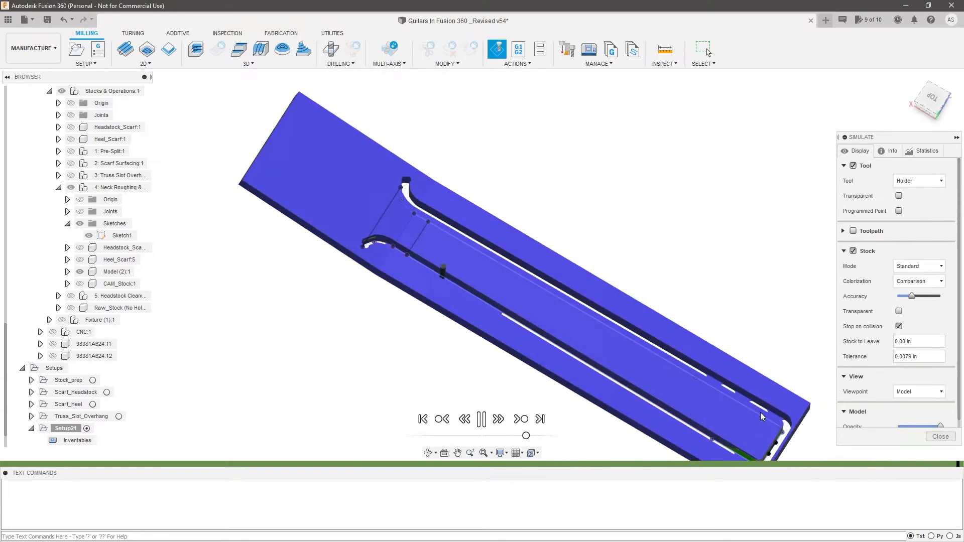
Inspect the tabs around the heel and the cut's ends at the headstock bend, and close the simulation
scroll(737, 383, up, 10)
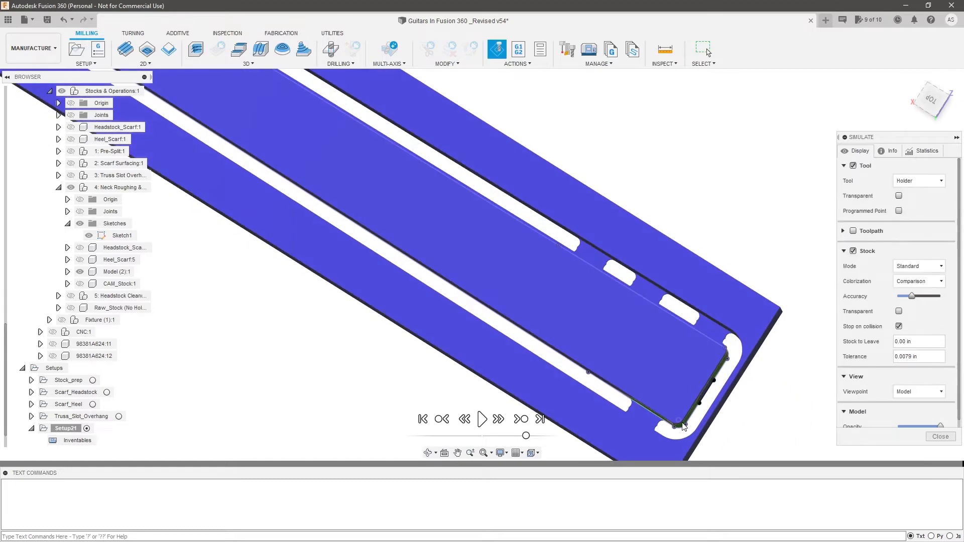
scroll(671, 333, down, 5)
shift+middle_drag(672, 334, 723, 236)
scroll(706, 192, up, 5)
scroll(692, 198, down, 6)
shift+middle_drag(593, 250, 561, 417)
scroll(705, 414, up, 3)
scroll(486, 334, down, 3)
scroll(423, 309, up, 4)
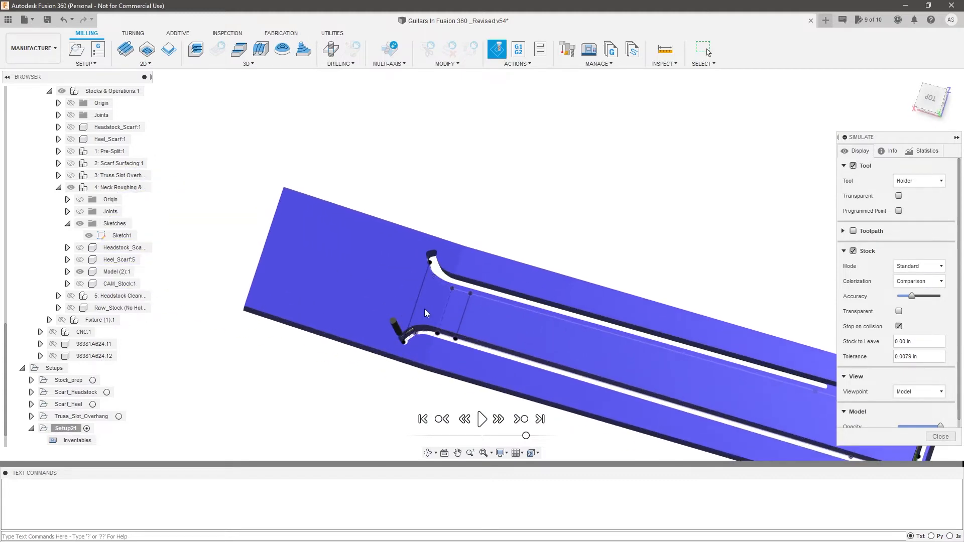
shift+middle_drag(455, 336, 447, 307)
scroll(447, 307, down, 3)
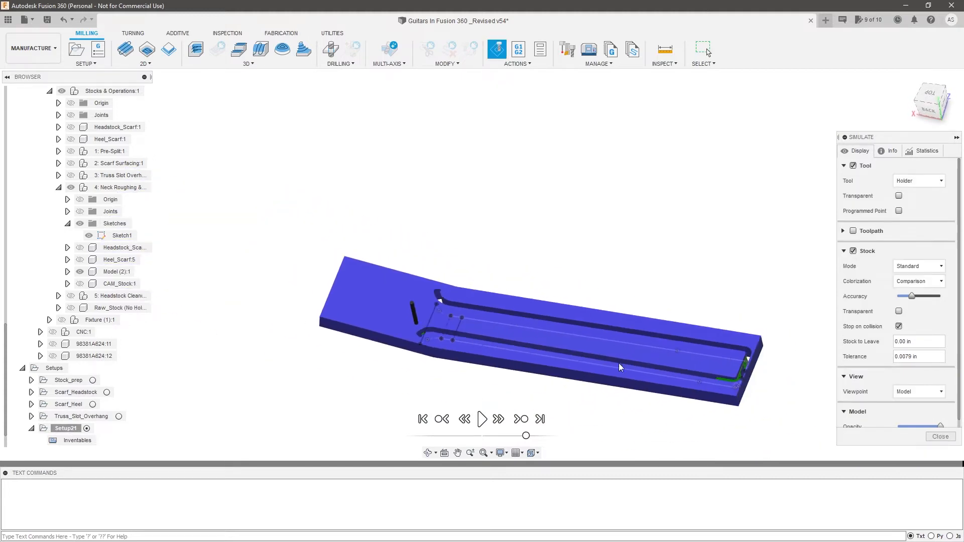
scroll(743, 399, up, 3)
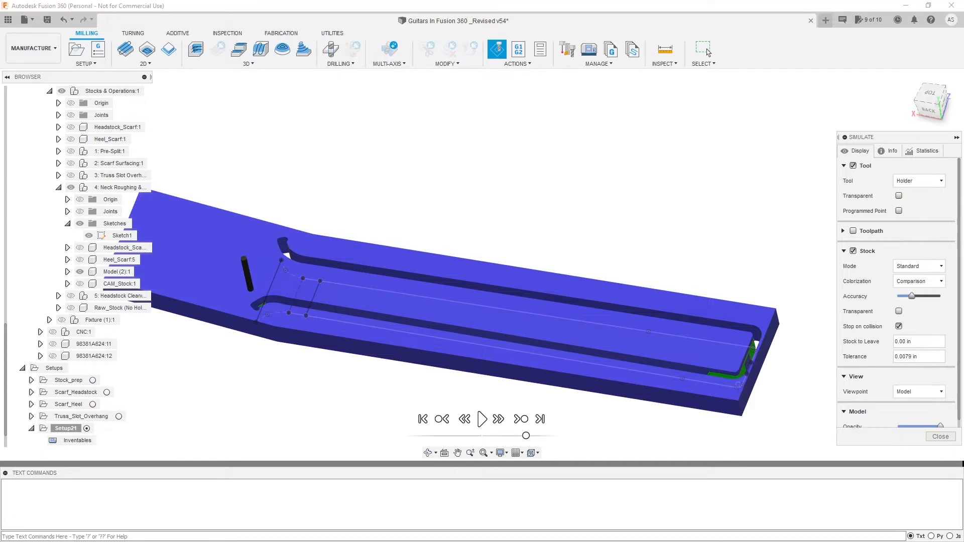
click(941, 437)
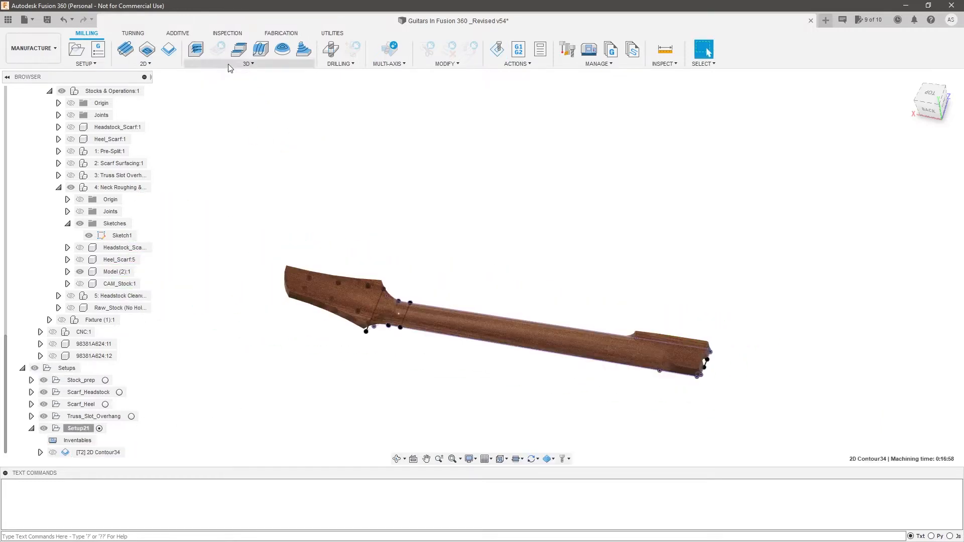
click(230, 65)
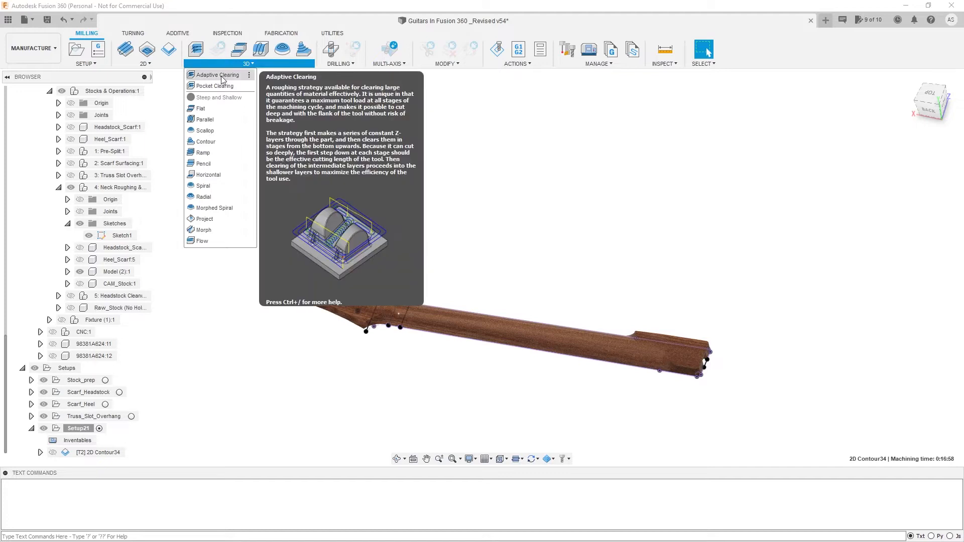
click(220, 76)
scroll(446, 325, up, 3)
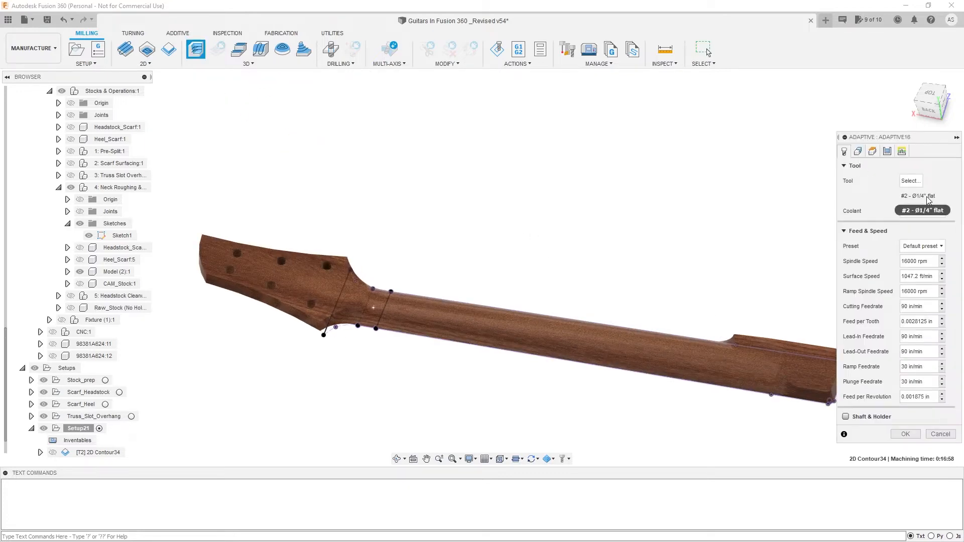
click(858, 151)
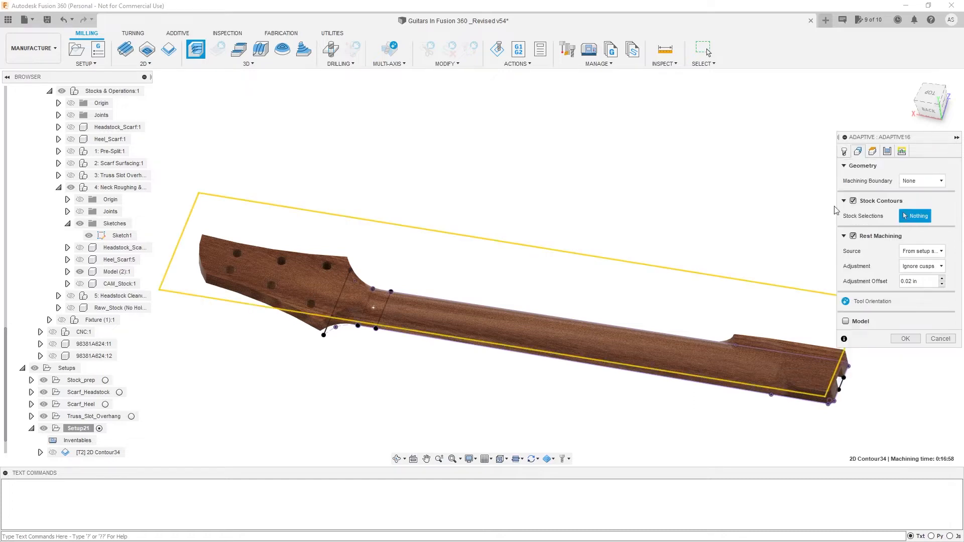
scroll(510, 273, up, 5)
mouse_move(489, 323)
shift+middle_down()
mouse_move(508, 313)
mouse_move(499, 320)
shift+middle_up()
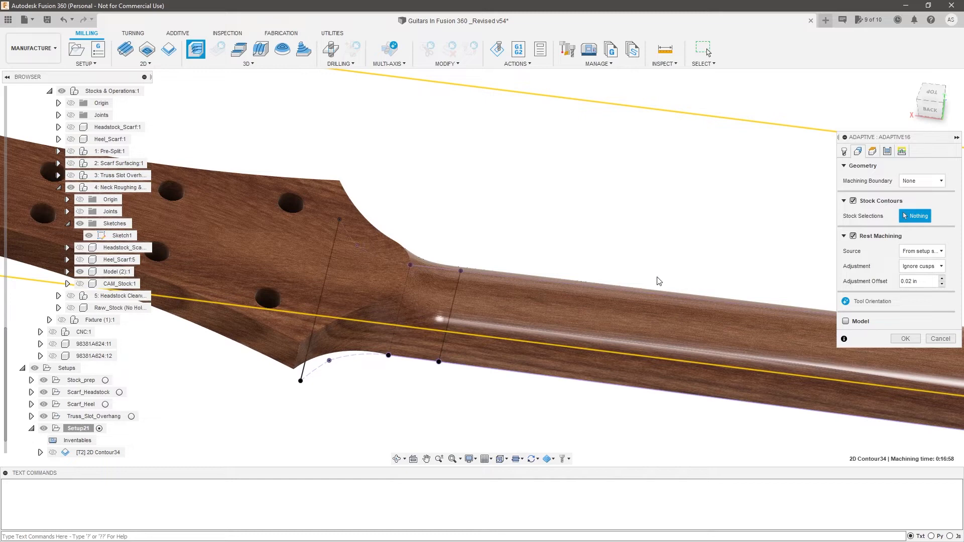
key(Escape)
Highlight the neck's back surface and examine the transition into the headstock from the side and above, and clear the selection
click(532, 302)
scroll(351, 251, down, 5)
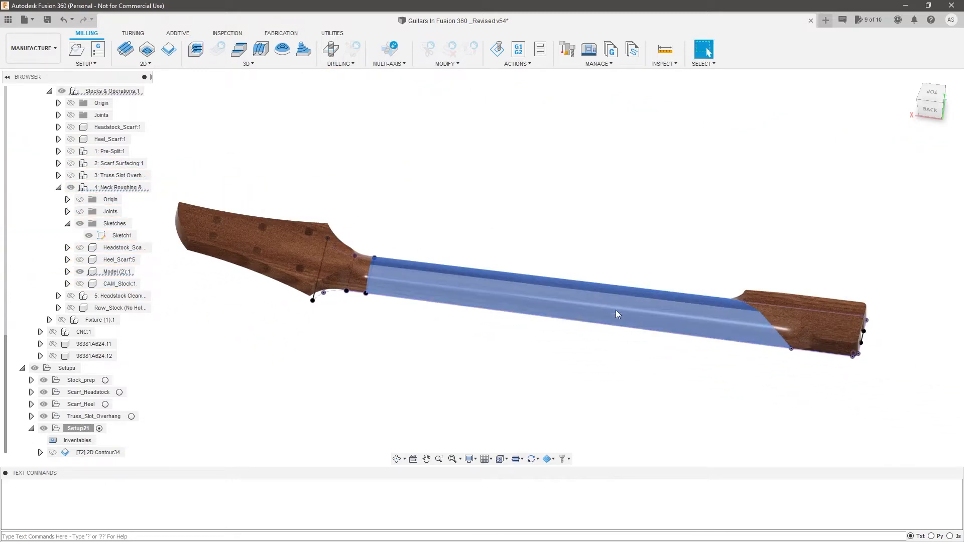
scroll(268, 271, up, 3)
scroll(335, 284, up, 2)
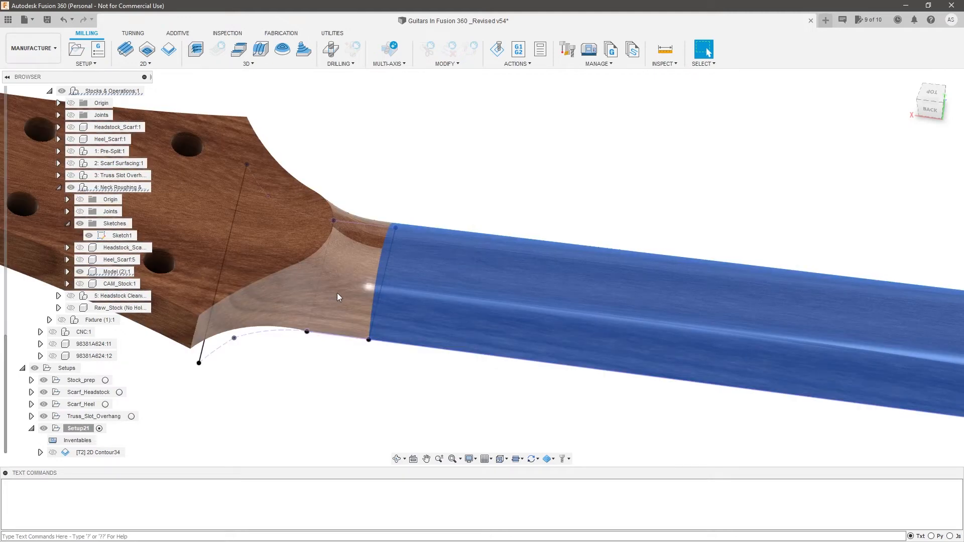
scroll(544, 316, down, 4)
shift+middle_drag(455, 334, 463, 304)
scroll(462, 306, down, 2)
scroll(399, 353, up, 2)
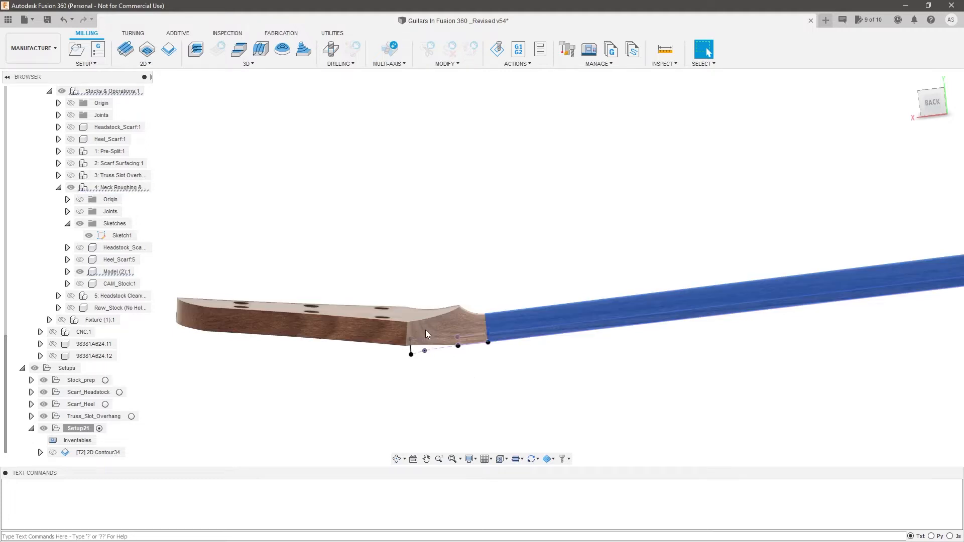
scroll(426, 329, up, 2)
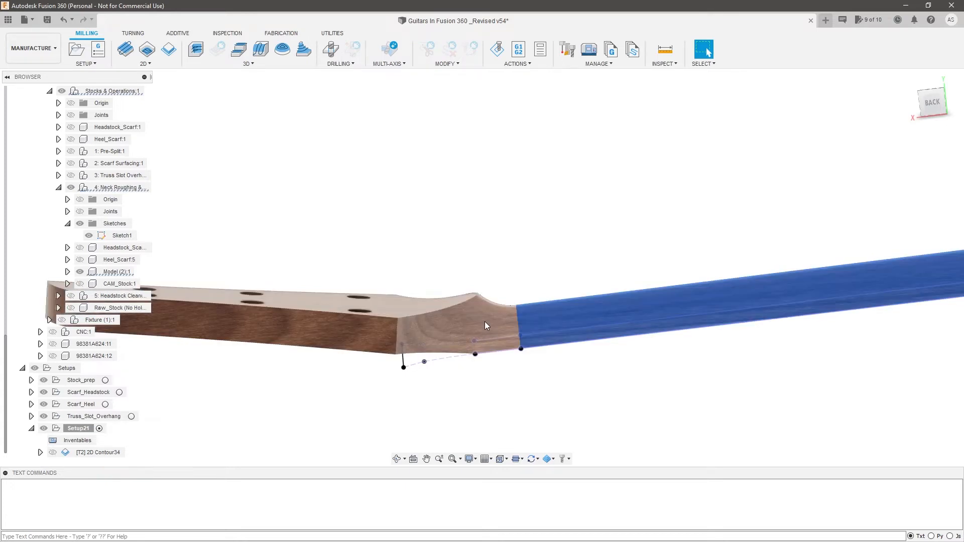
mouse_move(546, 372)
shift+middle_down()
mouse_move(445, 413)
mouse_move(566, 366)
mouse_move(499, 339)
mouse_move(497, 402)
shift+middle_up()
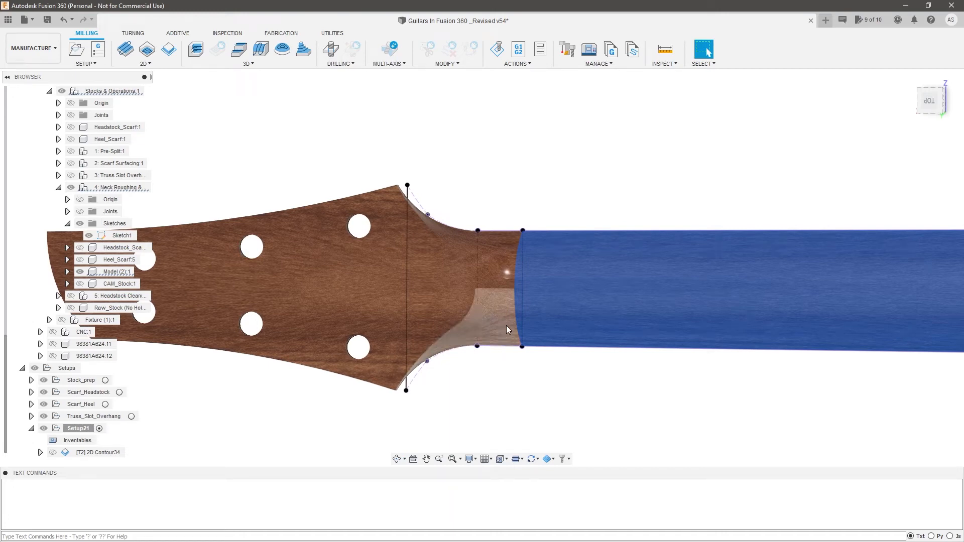
scroll(459, 312, down, 2)
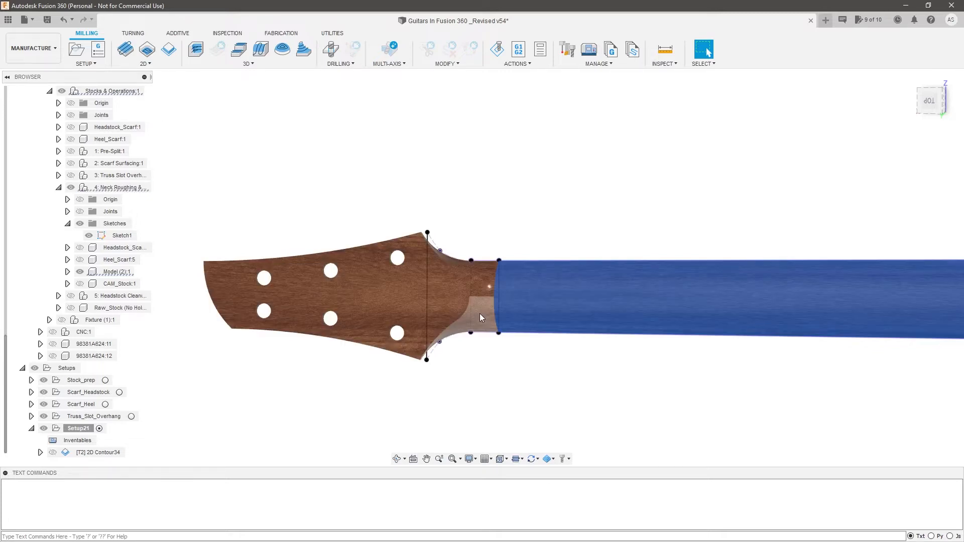
scroll(471, 348, down, 4)
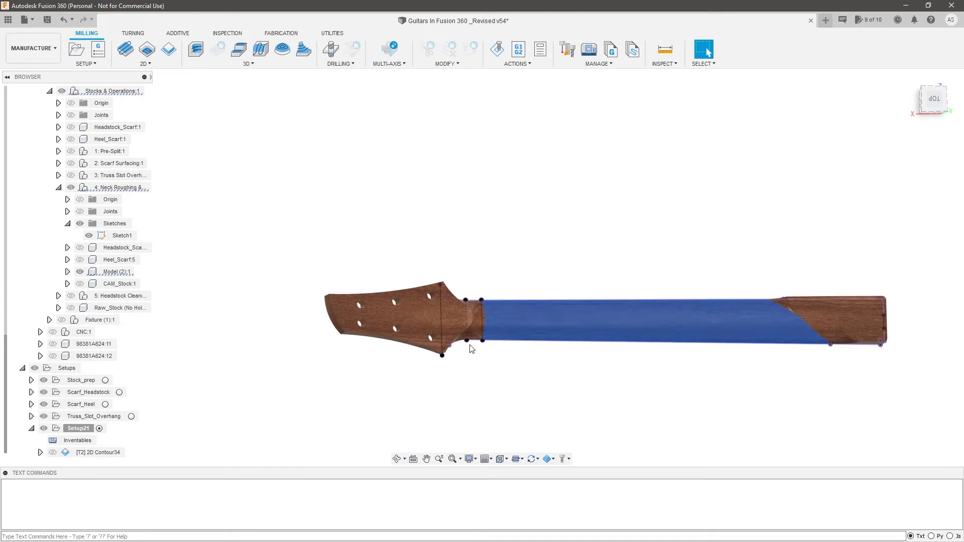
click(496, 222)
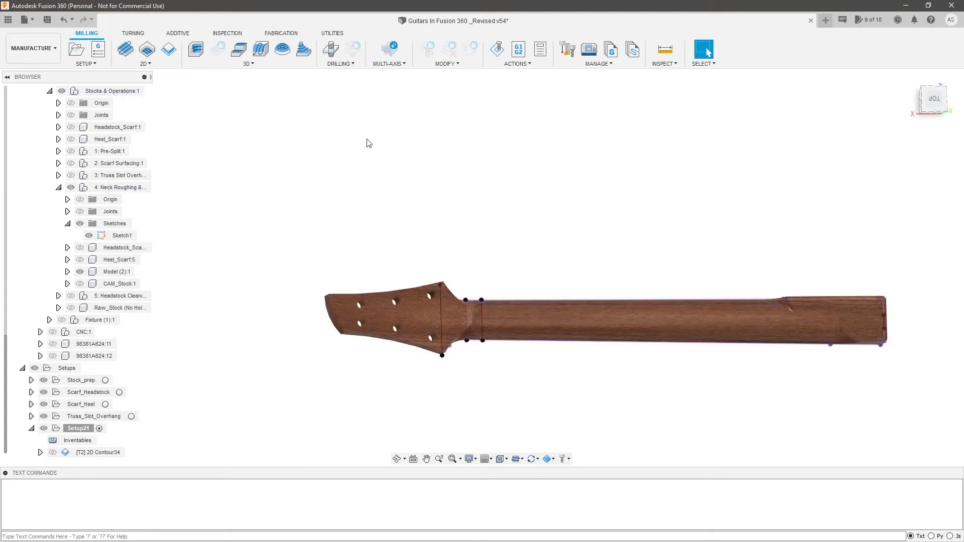
Start a 3D Adaptive Clearing operation and select the closed neck outline sketch, from the headstock transition to the heel, as its stock contour
click(243, 67)
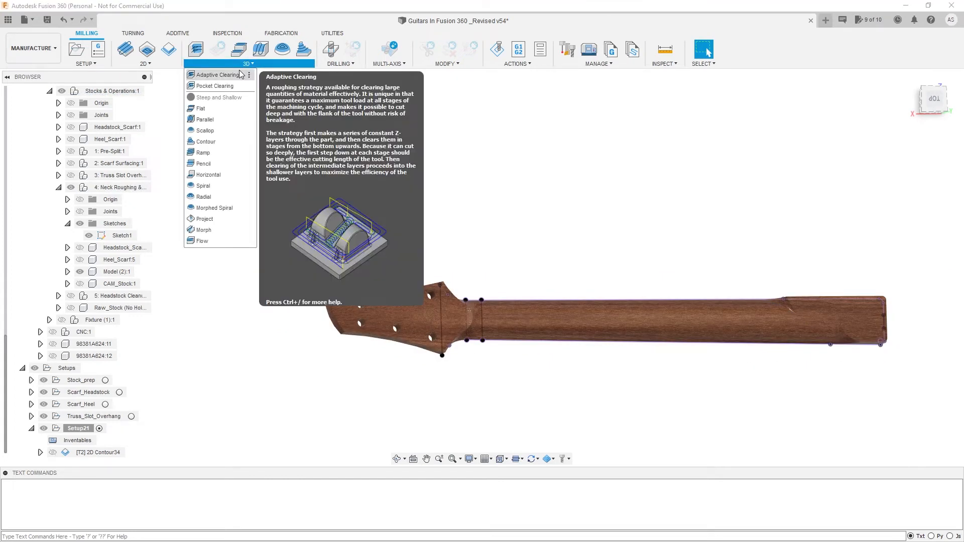
click(217, 75)
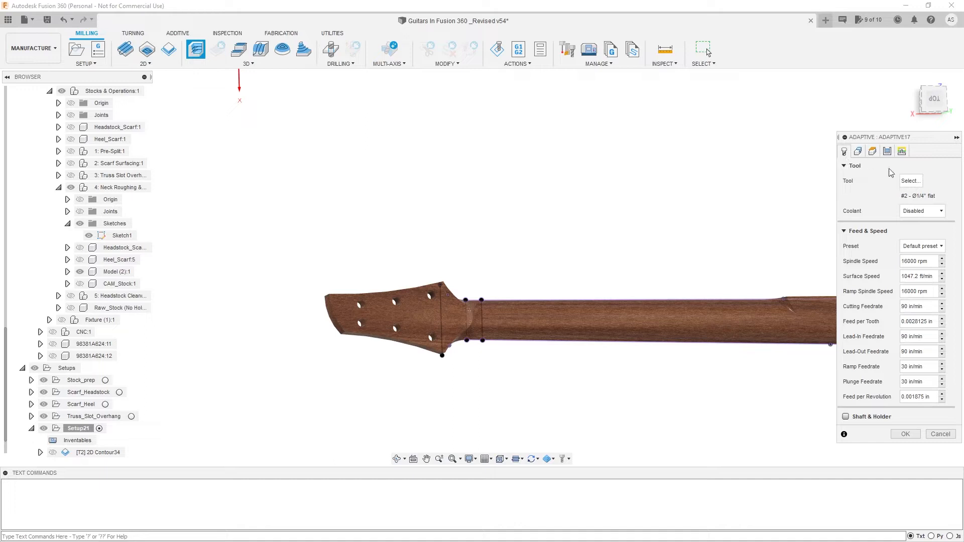
click(862, 152)
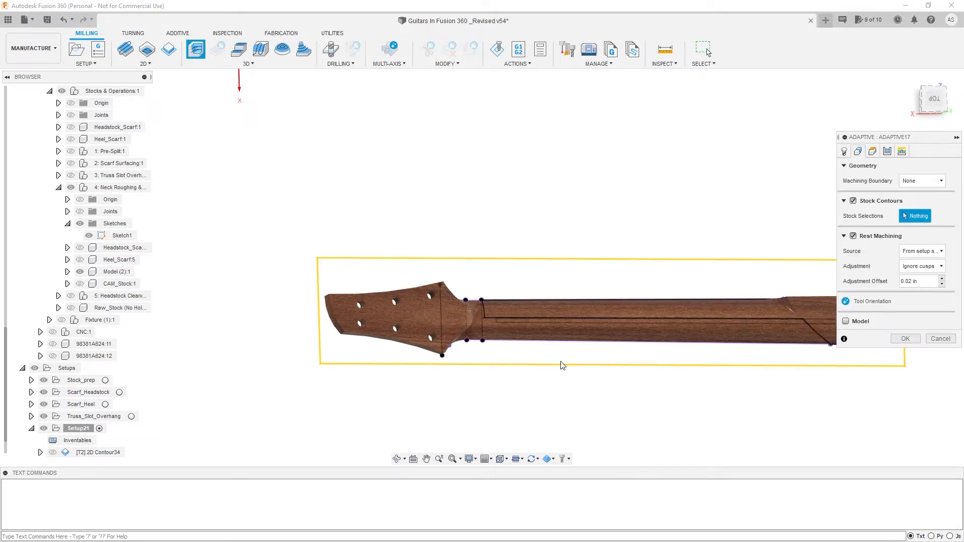
scroll(525, 358, up, 3)
scroll(515, 337, up, 3)
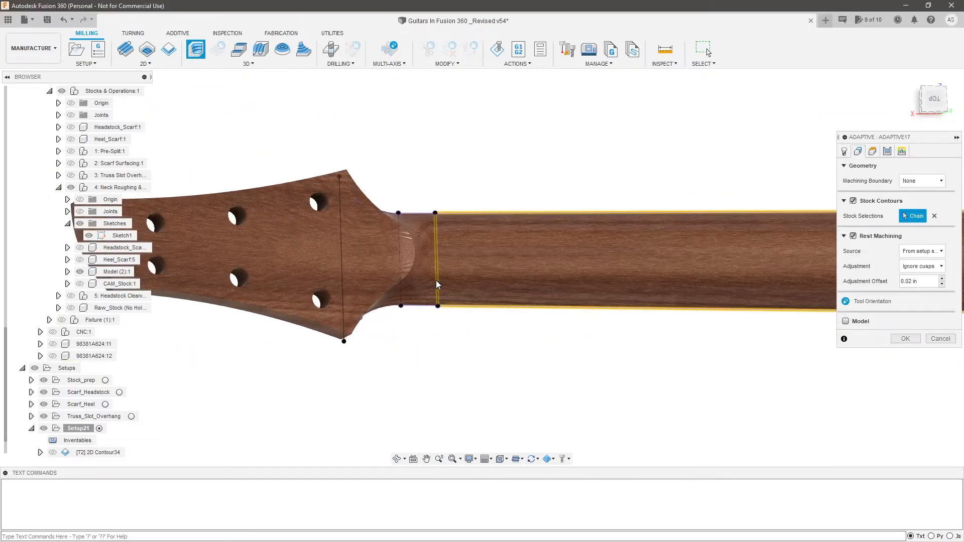
click(436, 284)
scroll(421, 311, down, 5)
scroll(168, 304, up, 5)
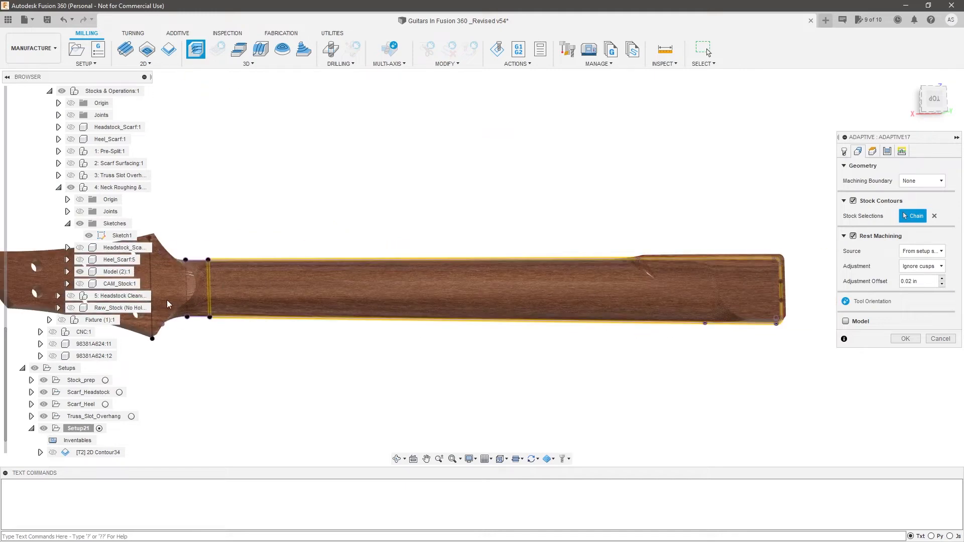
shift+middle_drag(216, 281, 236, 292)
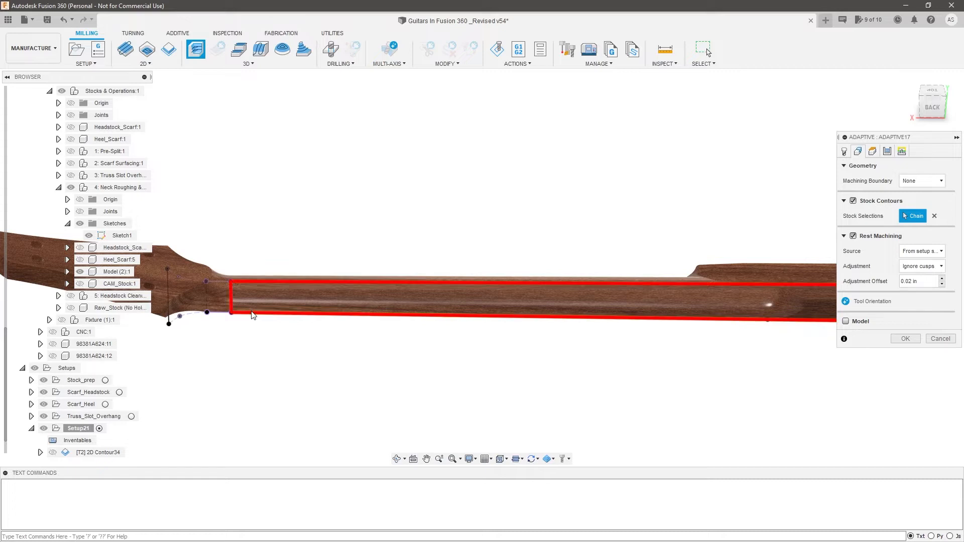
scroll(236, 289, down, 3)
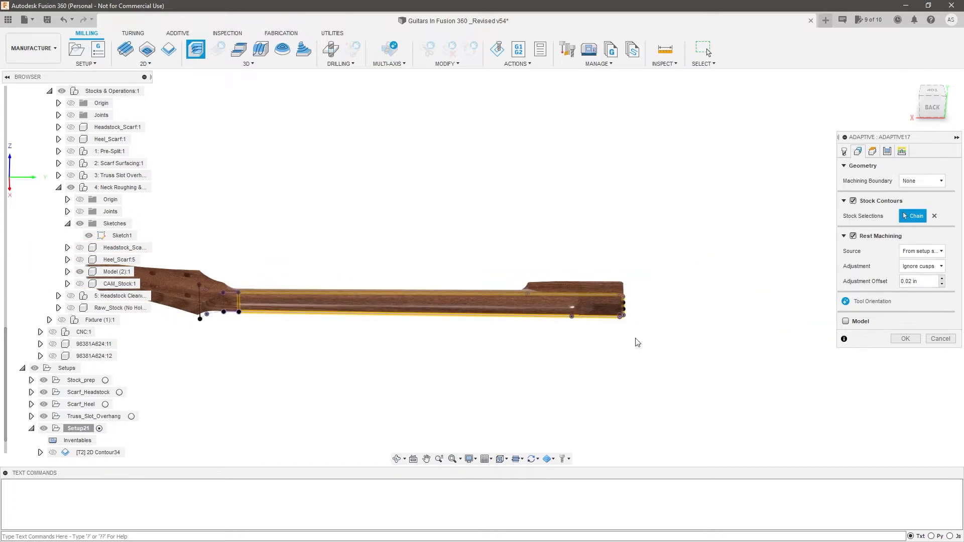
Disable rest machining, and enable the Model option with the neck shaft's long back faces as model surfaces
click(853, 236)
click(847, 277)
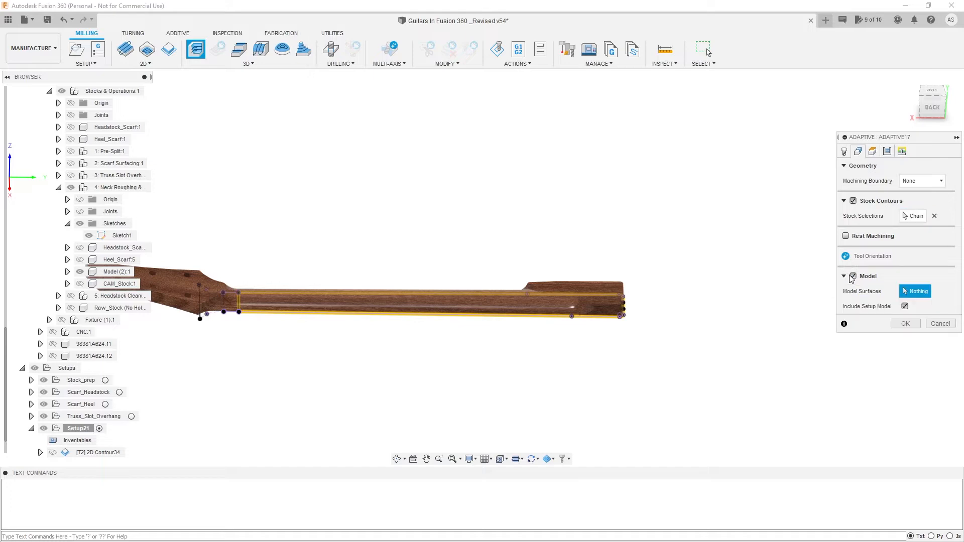
scroll(246, 308, up, 5)
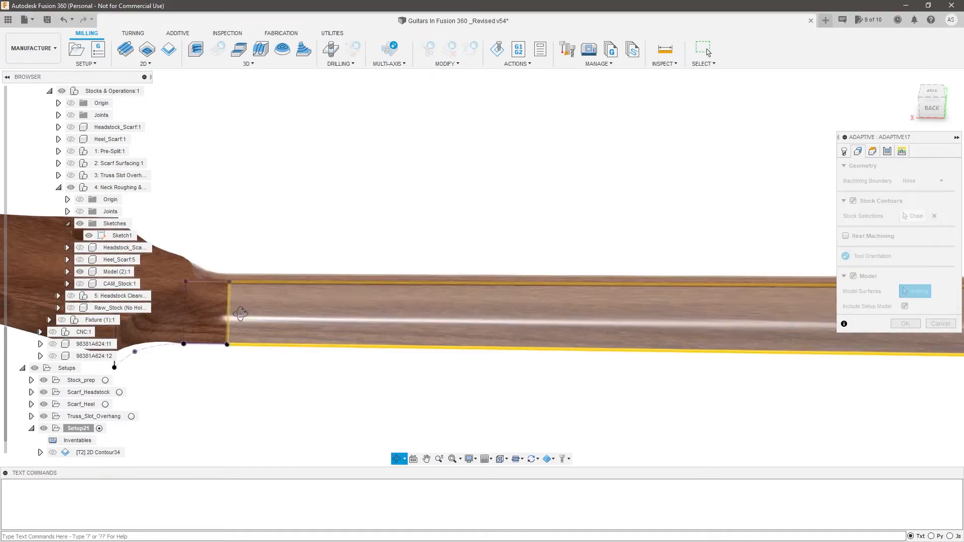
scroll(233, 326, down, 5)
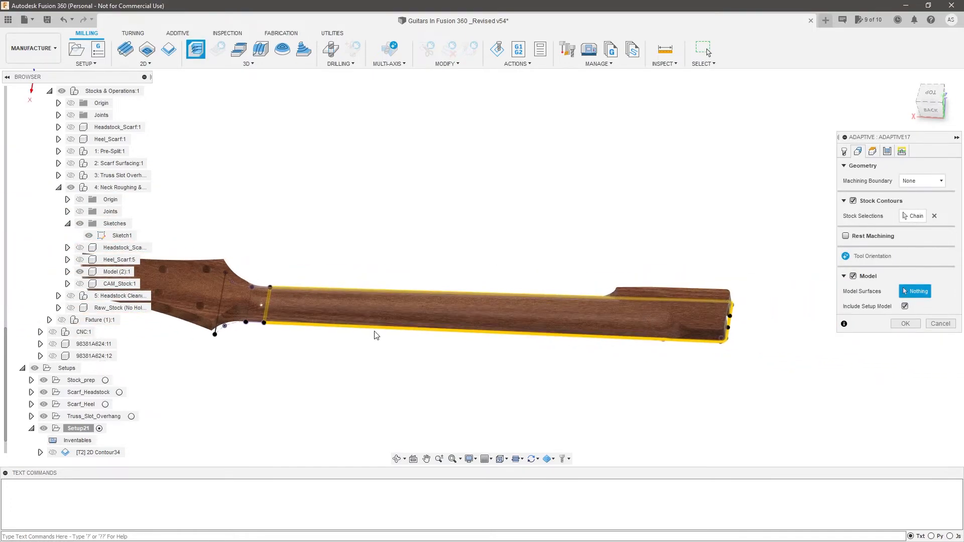
scroll(285, 307, up, 3)
click(292, 271)
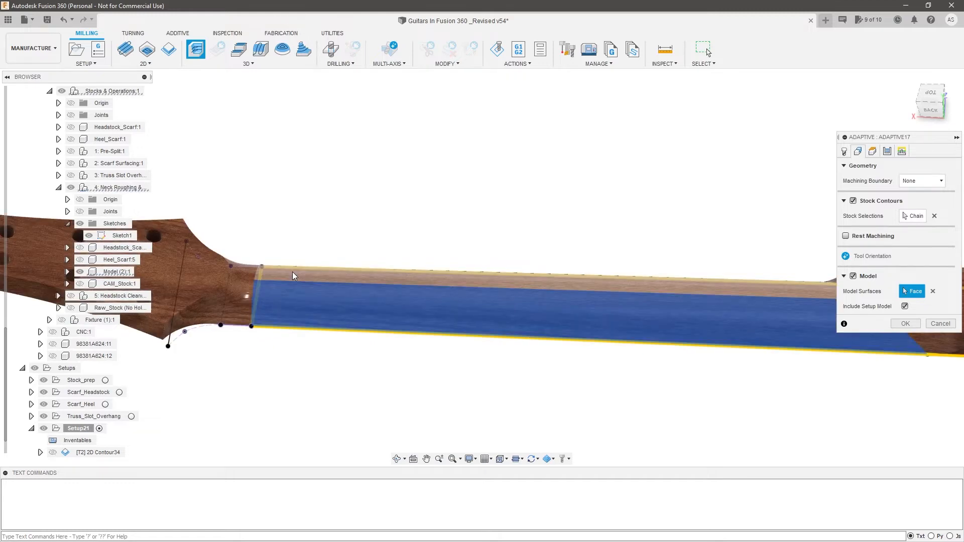
Add the curved shaft-to-heel transition faces and the adjoining back face of the heel to the model surfaces
scroll(292, 272, down, 3)
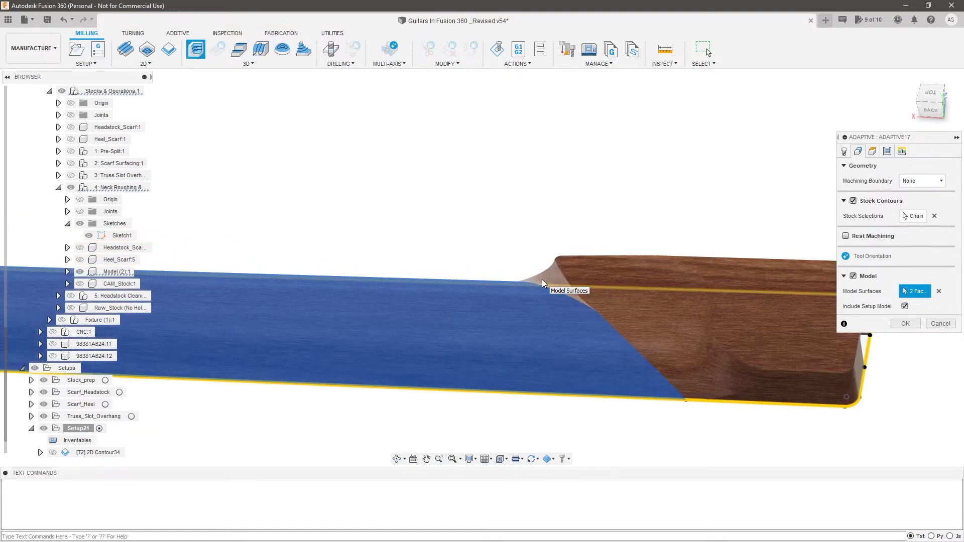
click(543, 279)
scroll(567, 268, up, 2)
click(566, 264)
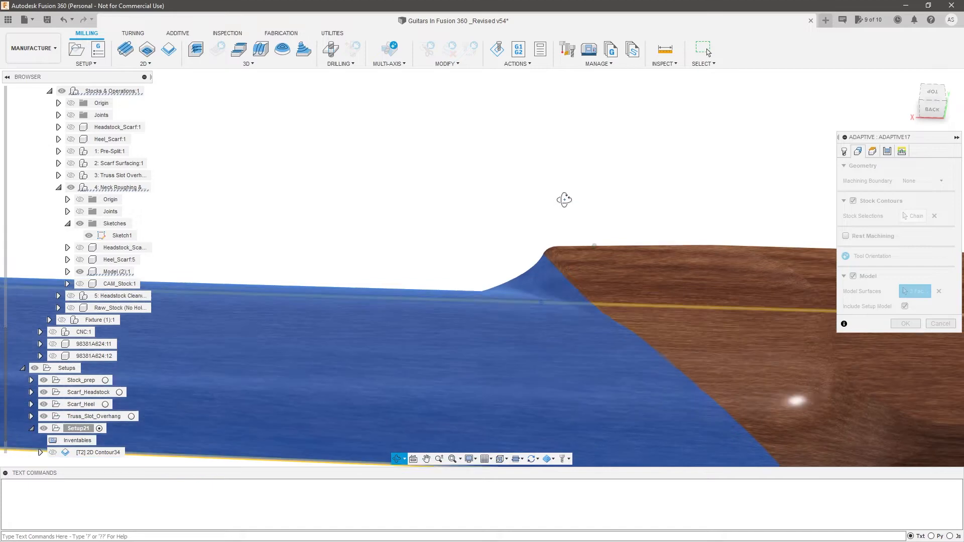
click(601, 257)
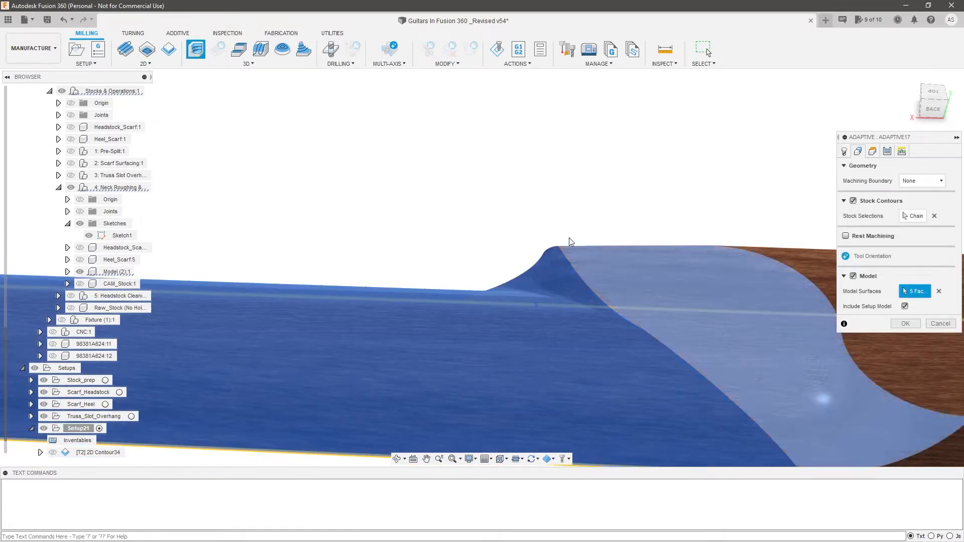
scroll(568, 241, down, 2)
click(532, 287)
shift+middle_drag(532, 293, 631, 370)
shift+middle_drag(751, 268, 684, 381)
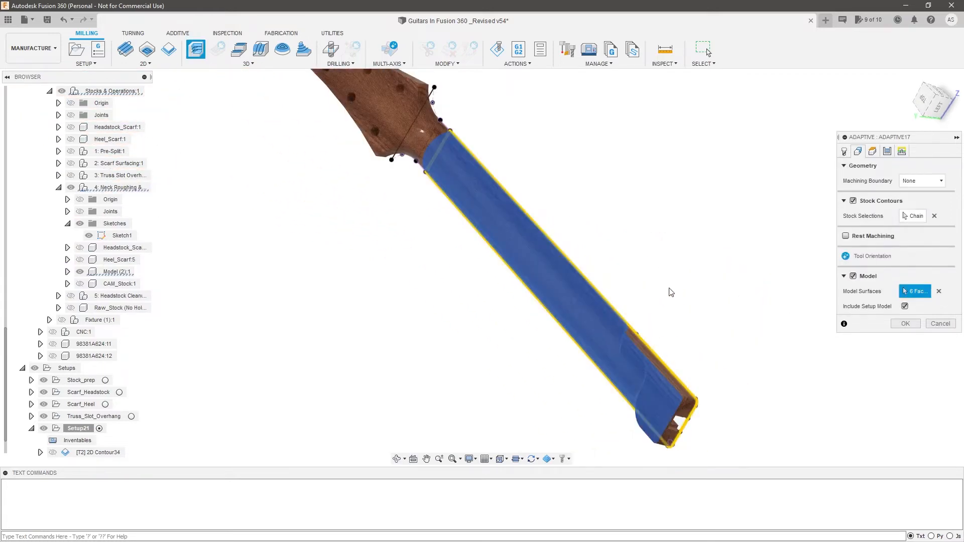
Set the adaptive toolpath's machining boundary to Selection, using the chain that outlines the neck
shift+middle_drag(673, 278, 773, 241)
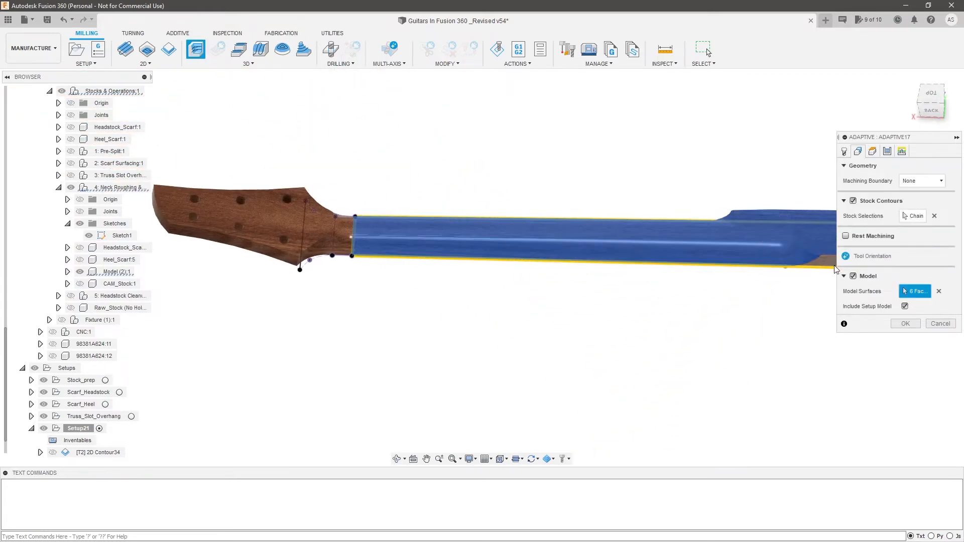
click(922, 181)
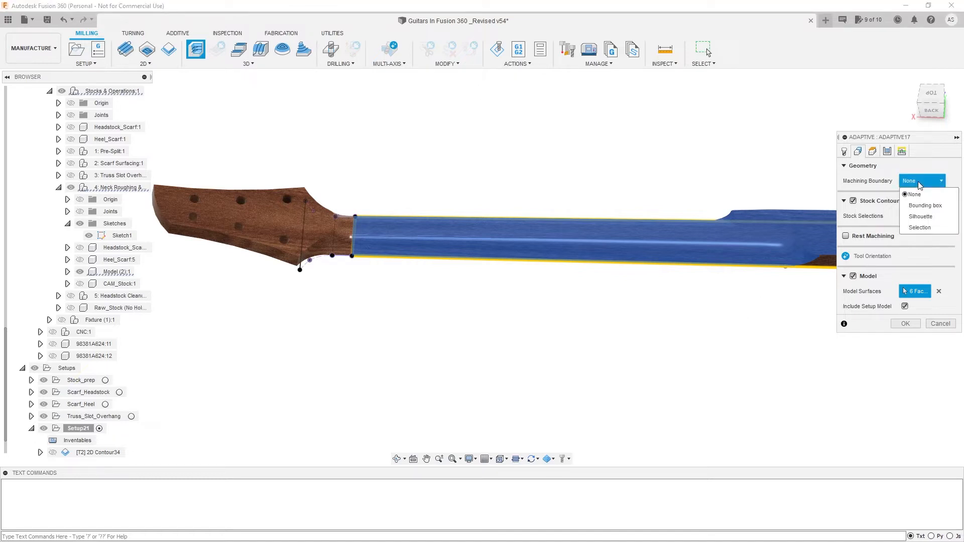
click(921, 227)
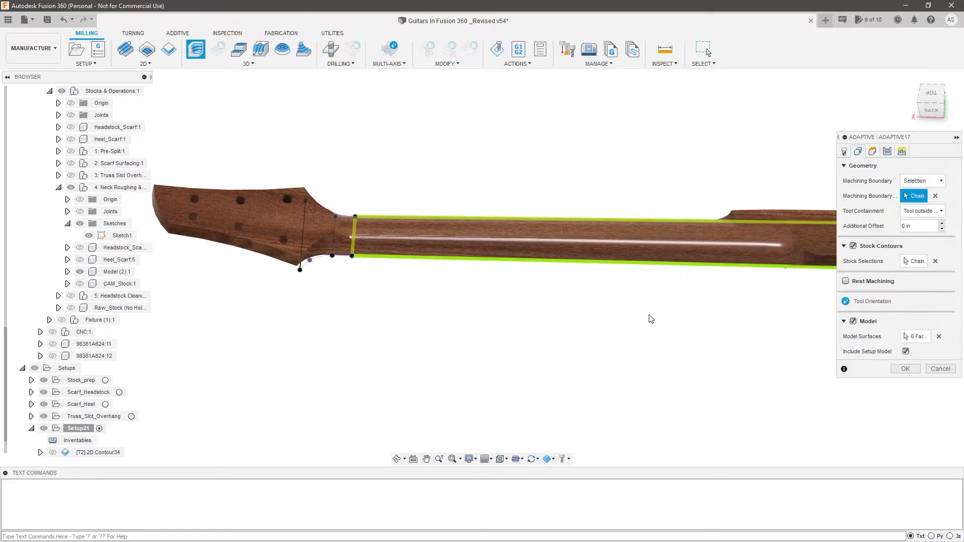
scroll(648, 318, down, 3)
scroll(584, 264, up, 3)
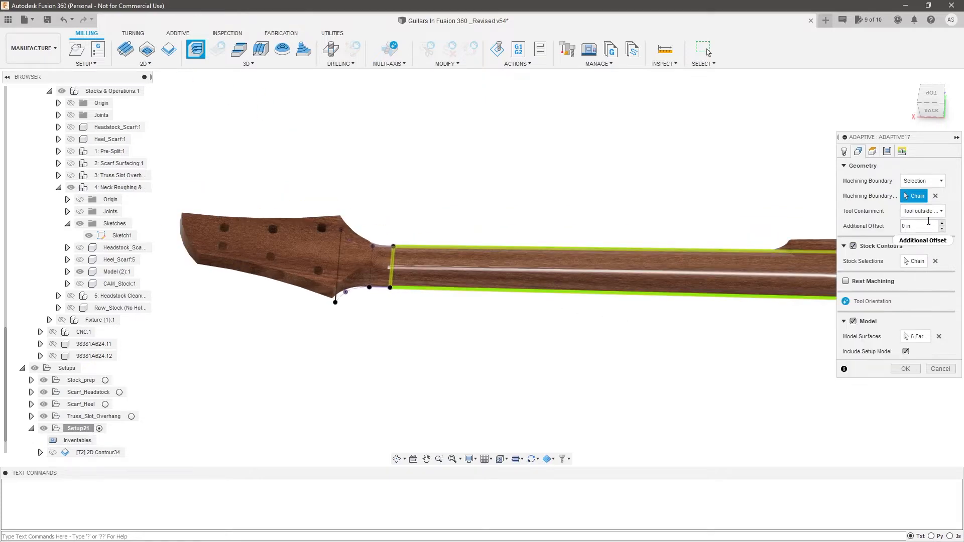
shift+middle_drag(605, 271, 533, 315)
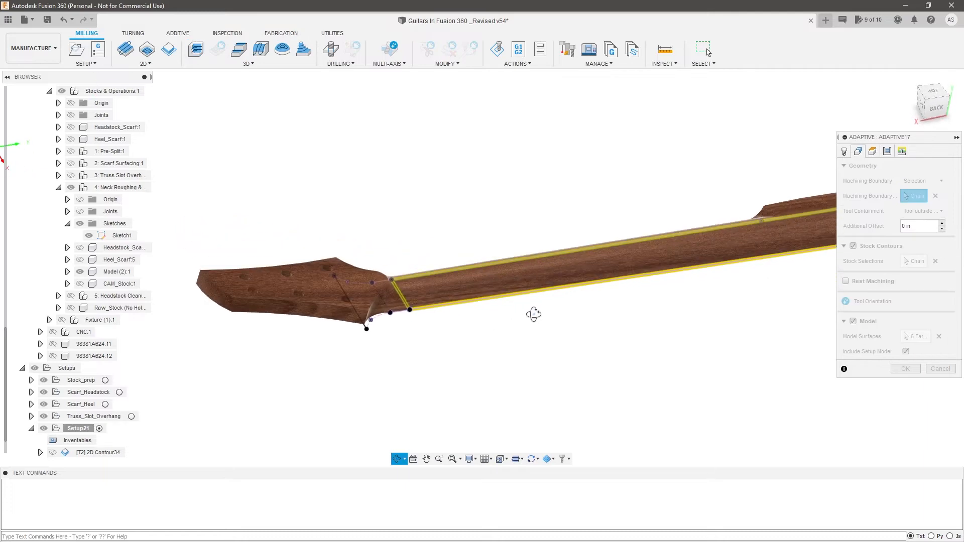
Set the top height from a selection, using the flat upper face of CAM_Stock along the neck as reference
click(872, 151)
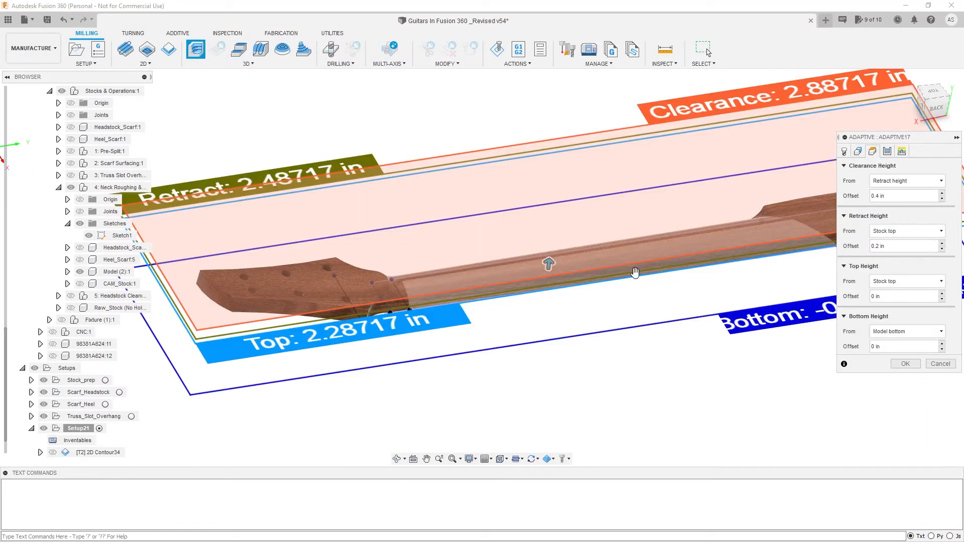
click(935, 108)
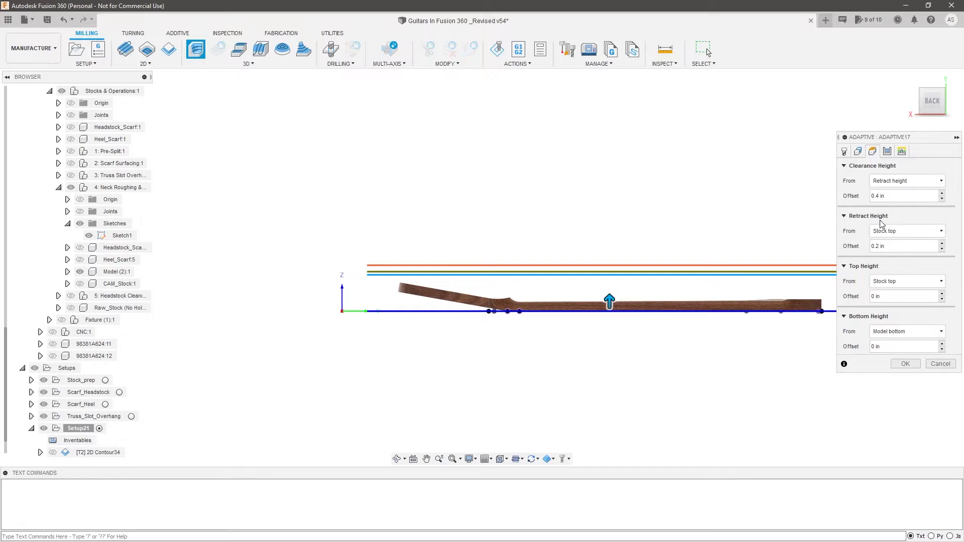
shift+middle_drag(622, 303, 585, 335)
mouse_move(485, 366)
shift+middle_down()
mouse_move(491, 351)
mouse_move(501, 368)
shift+middle_up()
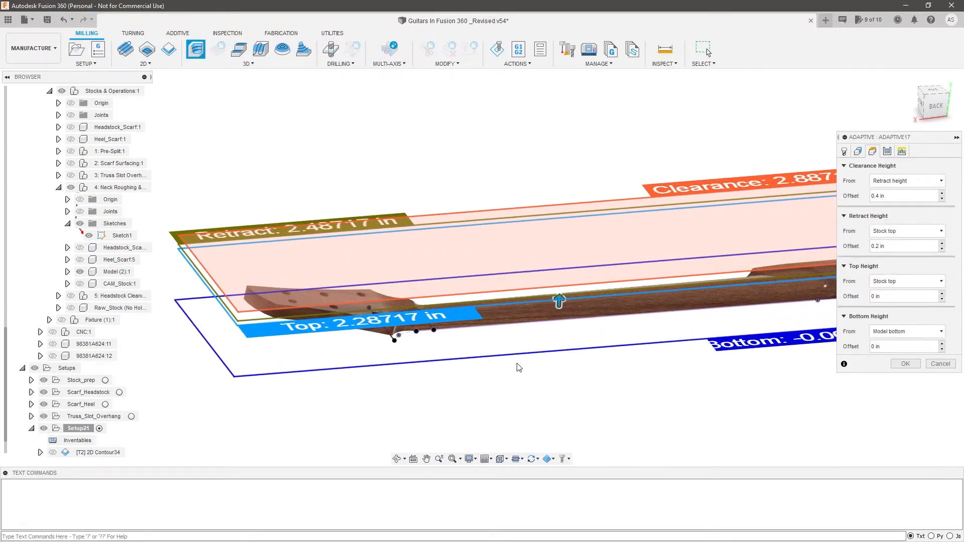
click(907, 283)
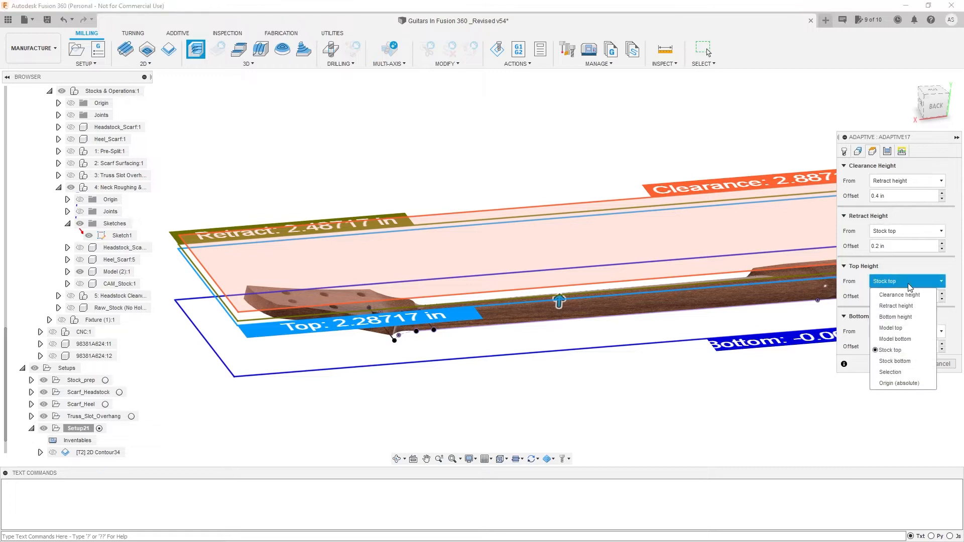
click(899, 371)
shift+middle_drag(469, 393, 455, 365)
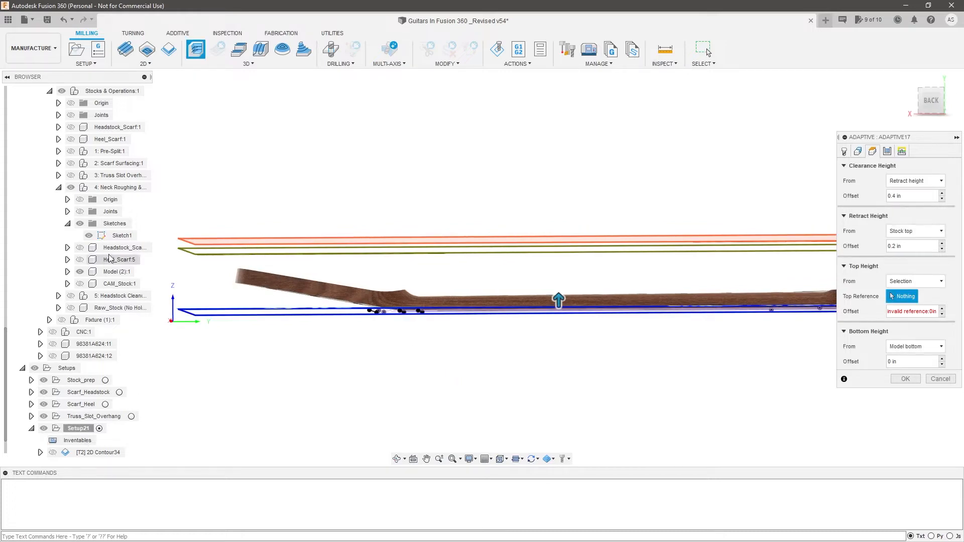
click(80, 284)
scroll(533, 300, up, 3)
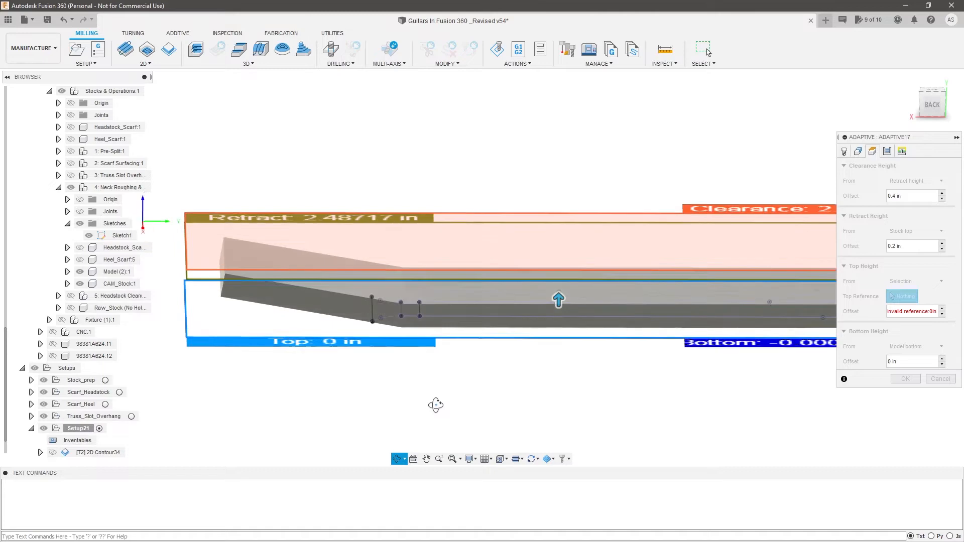
click(569, 303)
mouse_move(627, 443)
shift+middle_down()
mouse_move(632, 418)
mouse_move(627, 429)
shift+middle_up()
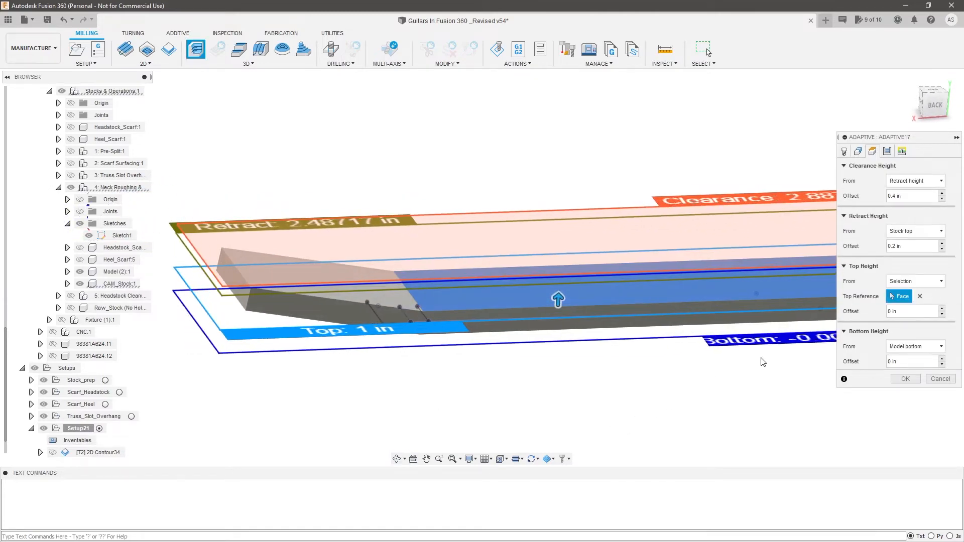
Set the retract height from a selected sketch point near the headstock joint, with a 0.5 in offset
click(933, 232)
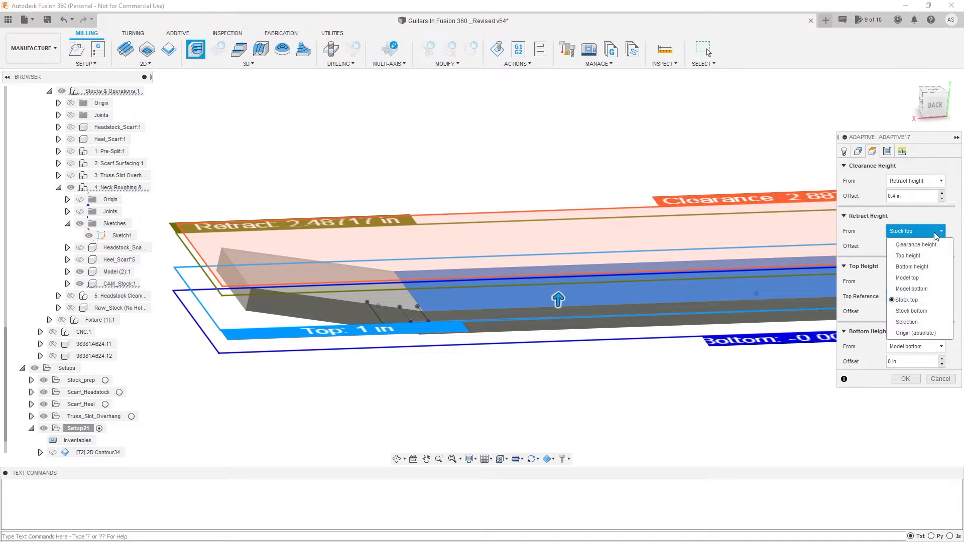
click(923, 325)
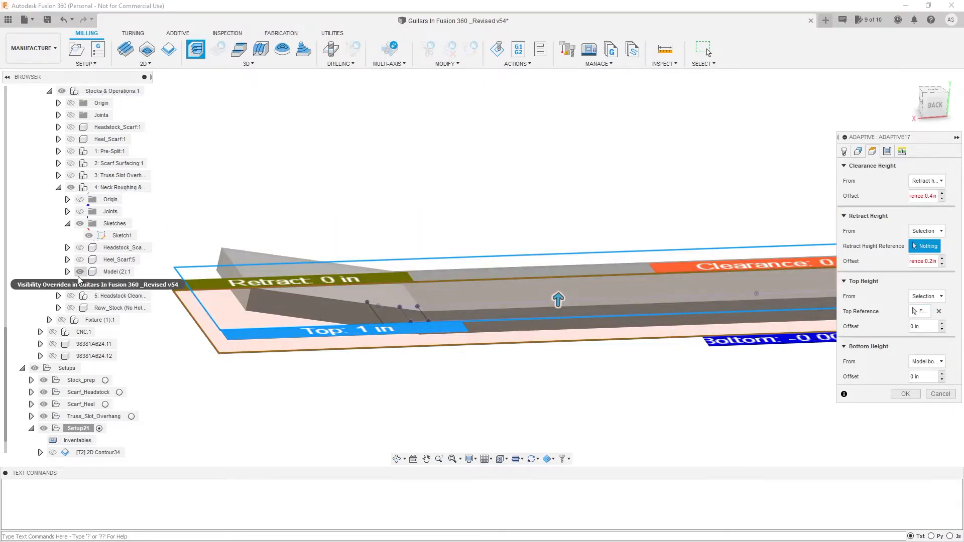
click(79, 284)
scroll(372, 397, up, 3)
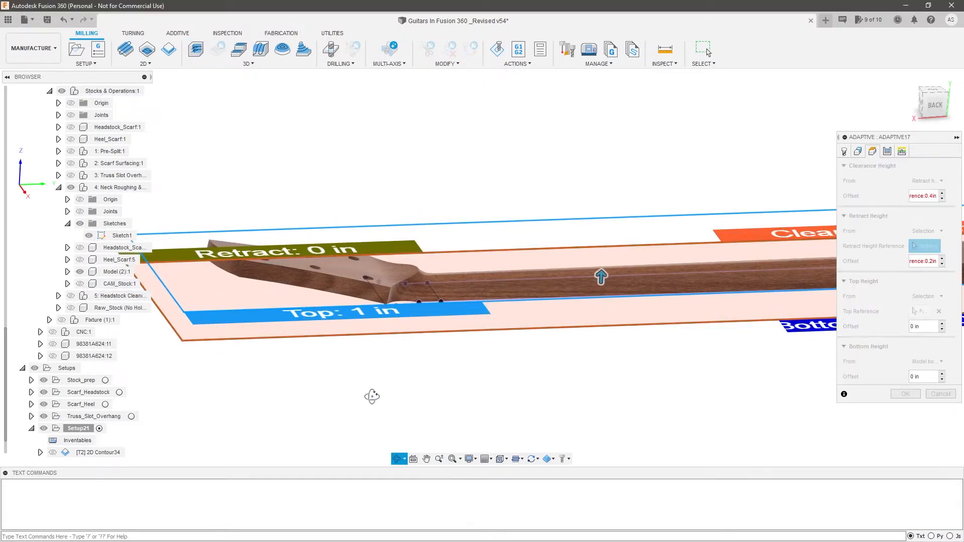
click(381, 286)
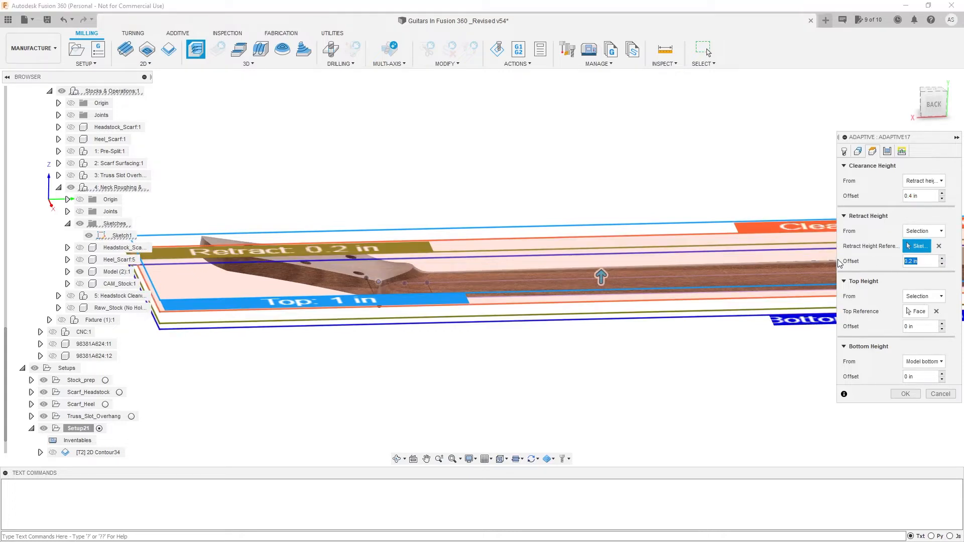
text(.5)
key(Tab)
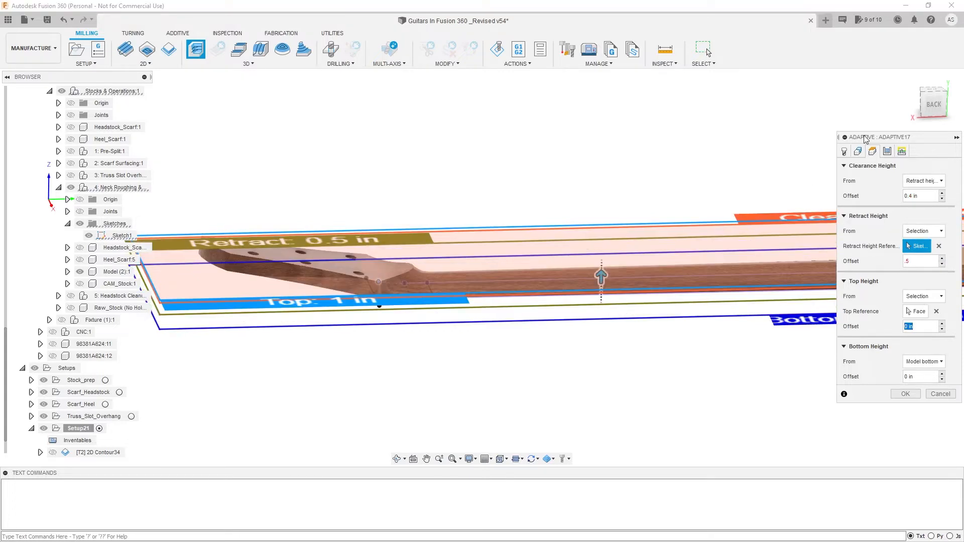
Set the clearance height from a selection, using CAM_Stock's highest headstock corner point with an offset of 0
click(937, 106)
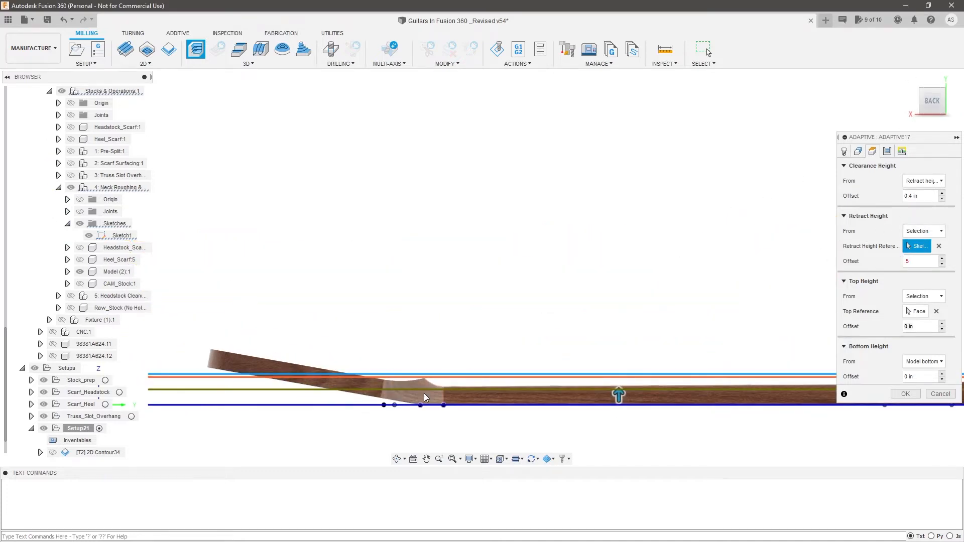
scroll(421, 389, up, 2)
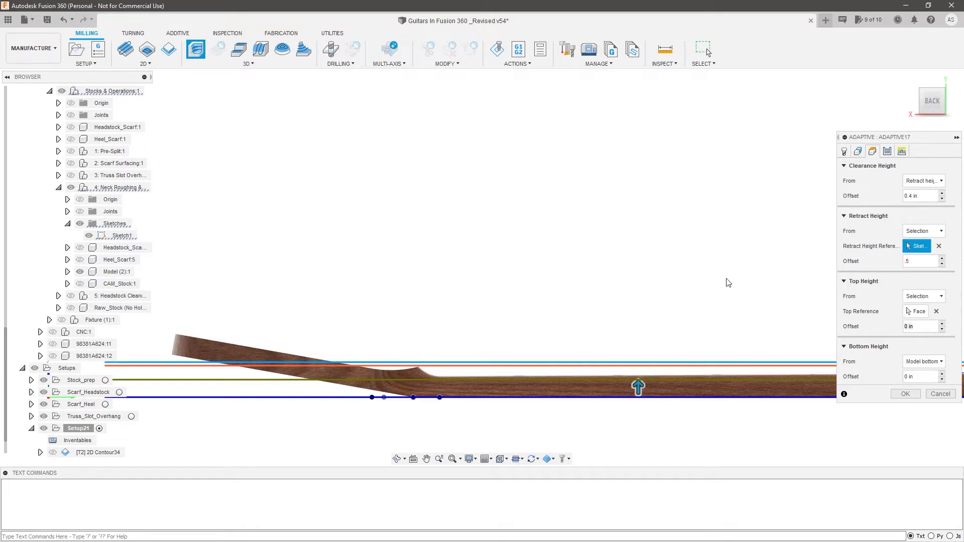
click(937, 182)
click(935, 273)
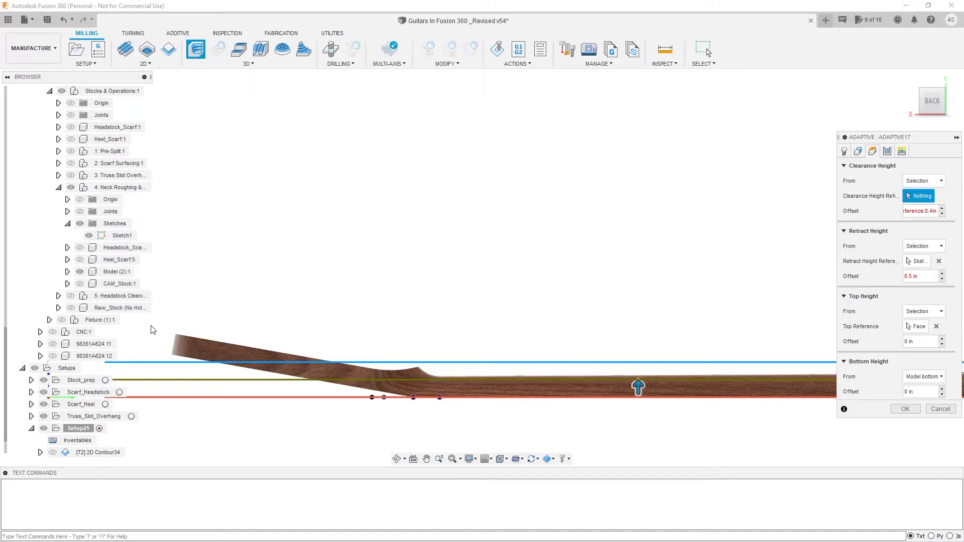
click(79, 283)
click(161, 317)
text(0)
key(Tab)
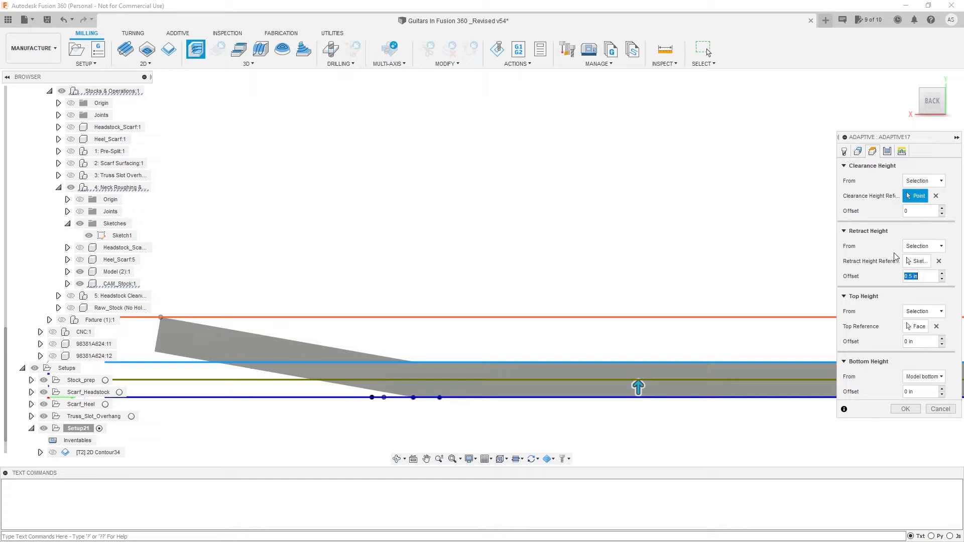
Replace the retract height reference with the neck model's upper edge point where the headstock meets the neck
scroll(533, 269, down, 1)
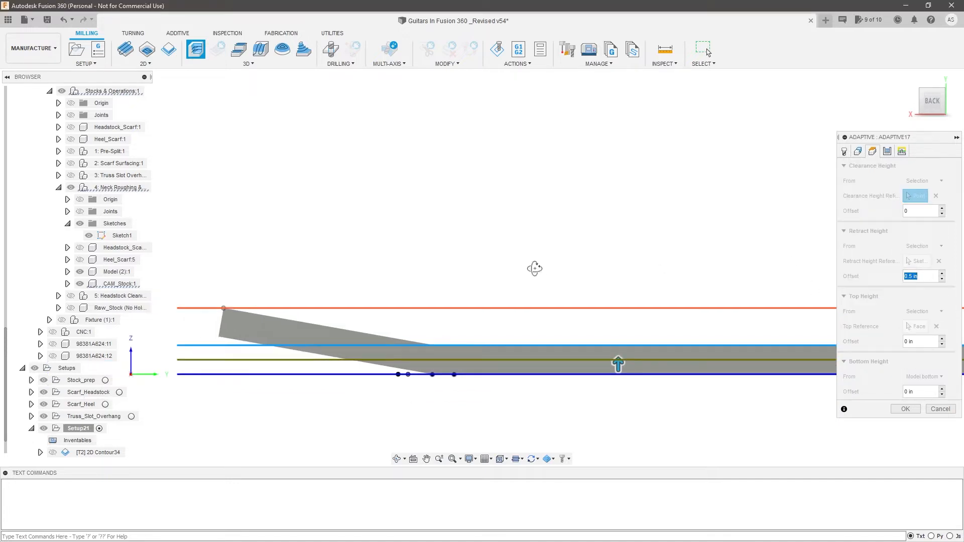
shift+middle_drag(535, 269, 538, 278)
scroll(537, 279, down, 1)
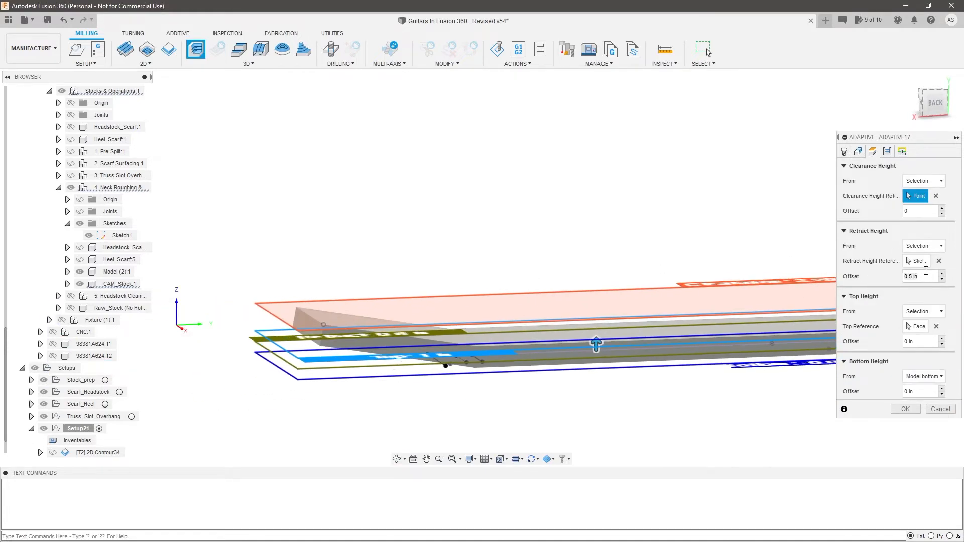
click(934, 103)
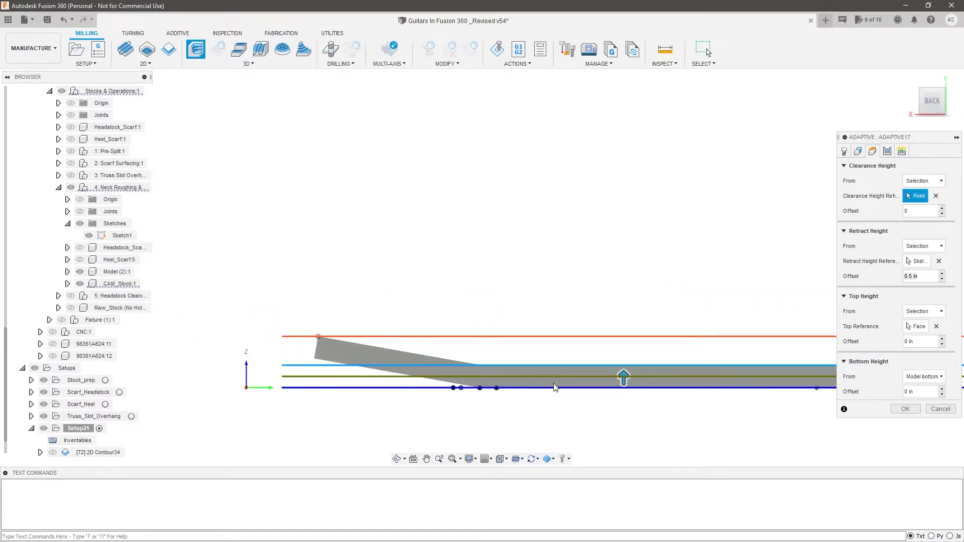
click(926, 263)
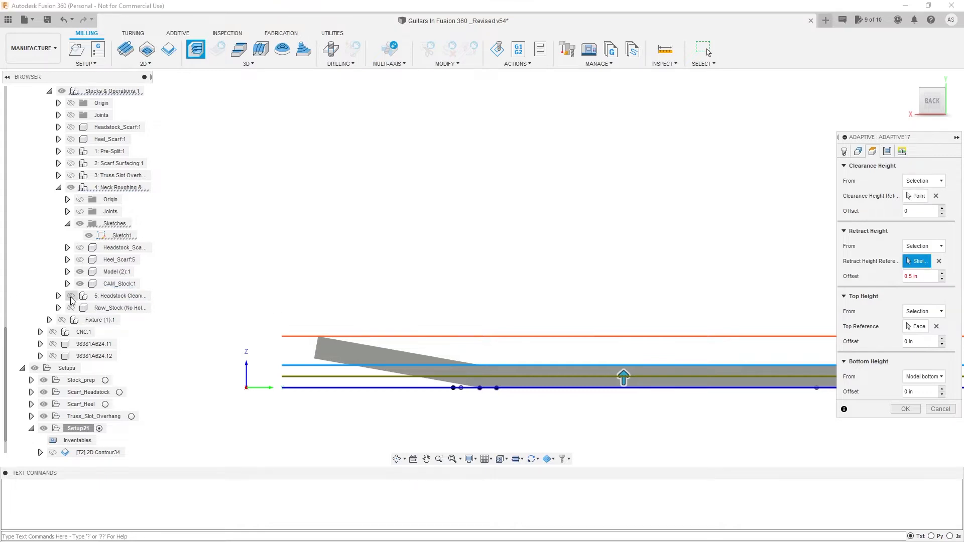
click(80, 284)
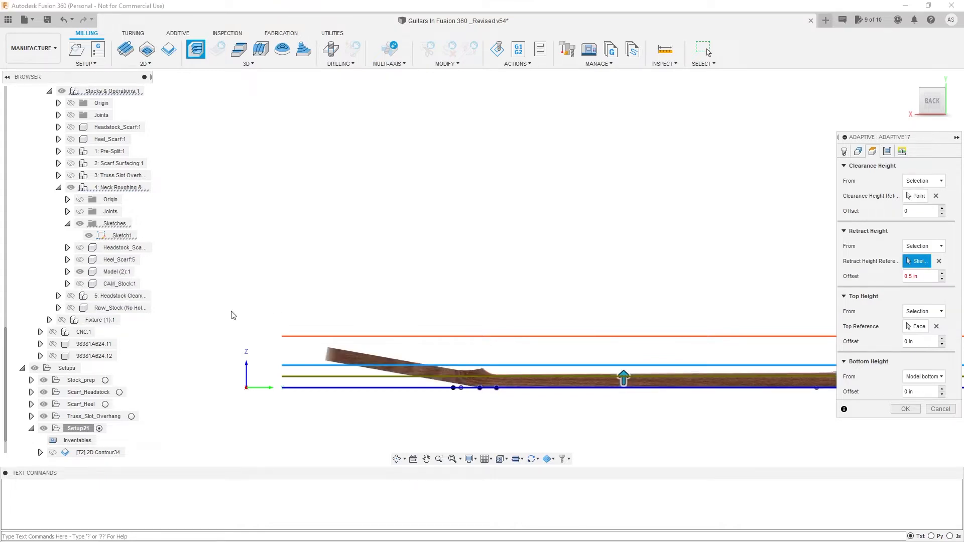
scroll(478, 364, up, 4)
click(938, 261)
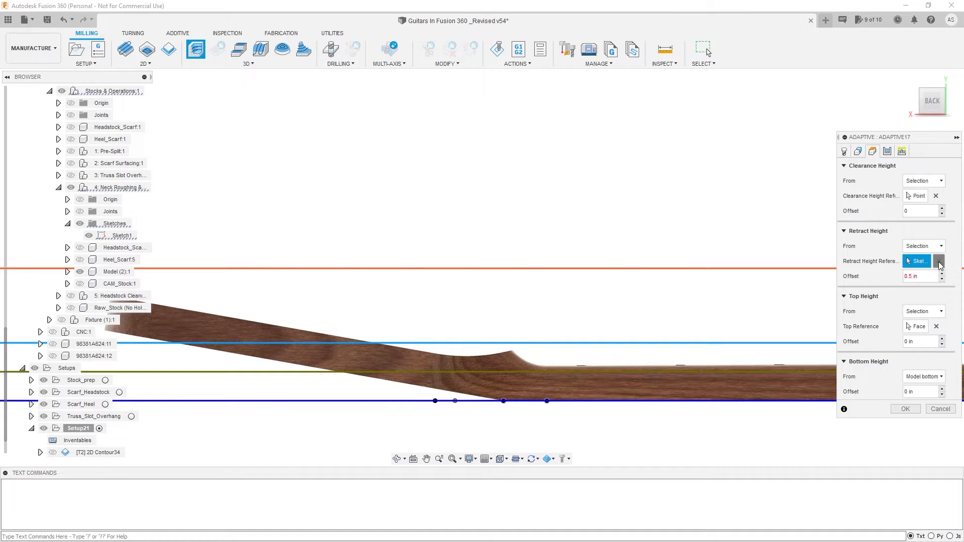
click(436, 353)
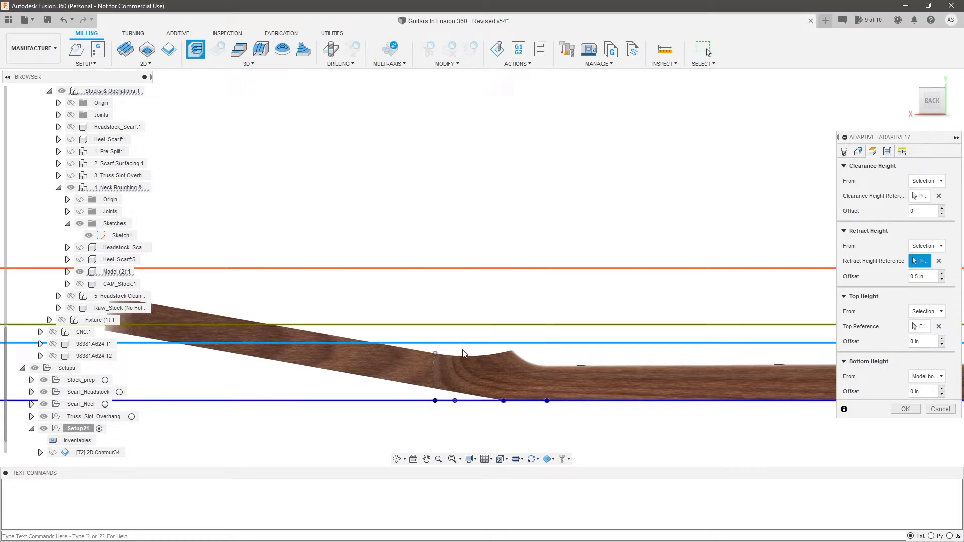
scroll(517, 293, down, 2)
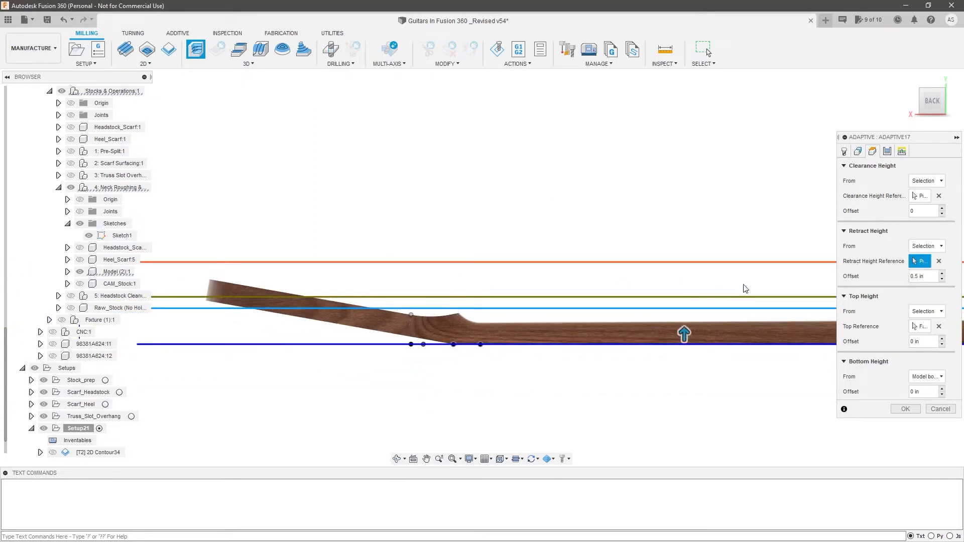
Configure the passes to cut both ways with a 0.0625 in maximum roughing stepdown, ordered by depth
click(887, 152)
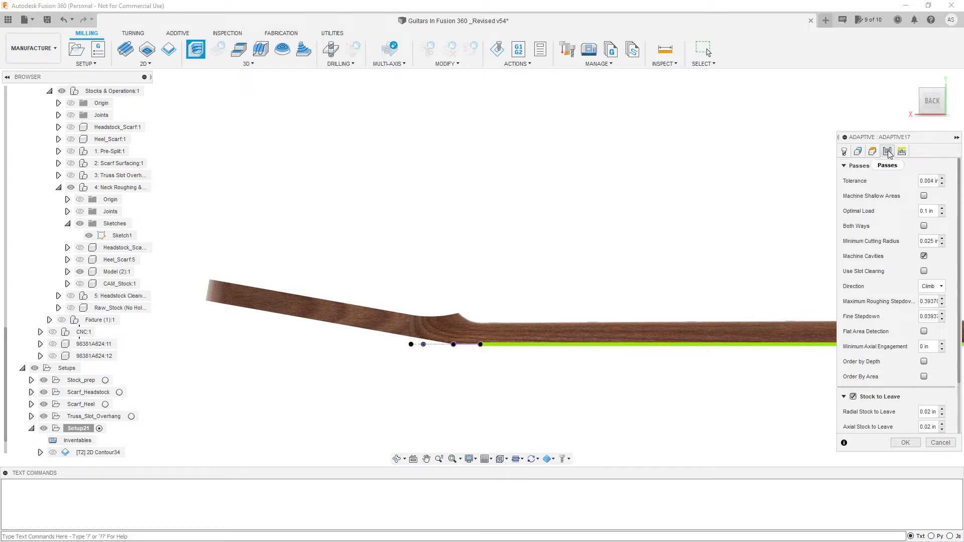
click(924, 226)
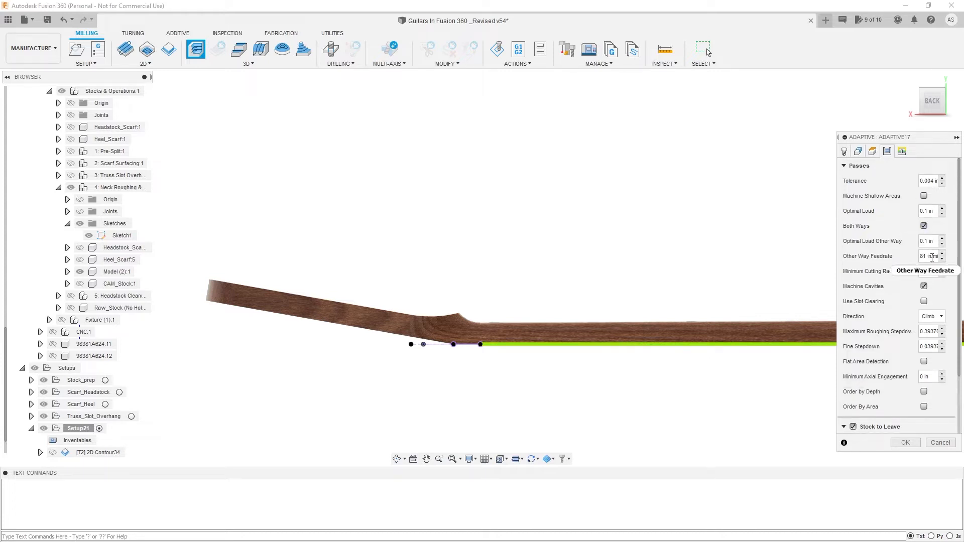
click(938, 332)
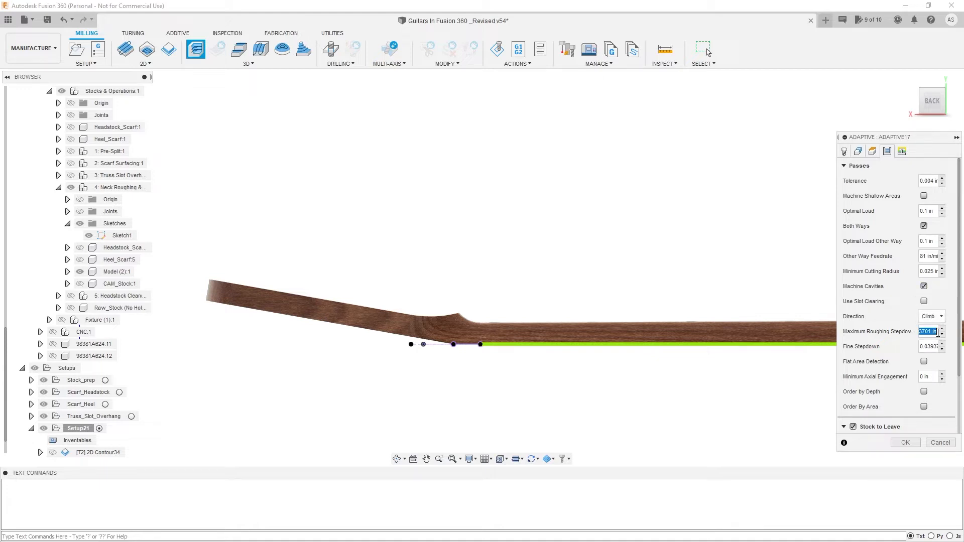
text(.0625)
key(Tab)
scroll(938, 333, down, 2)
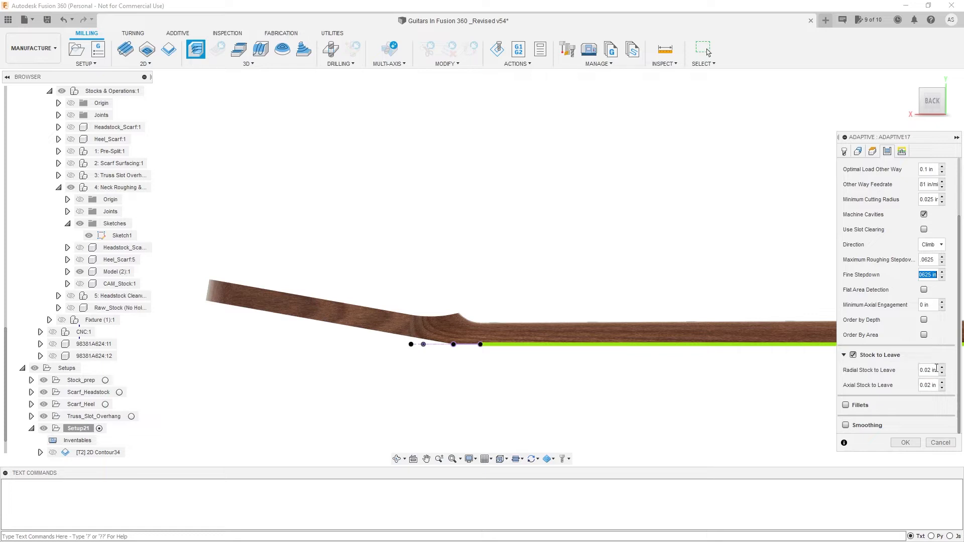
click(924, 320)
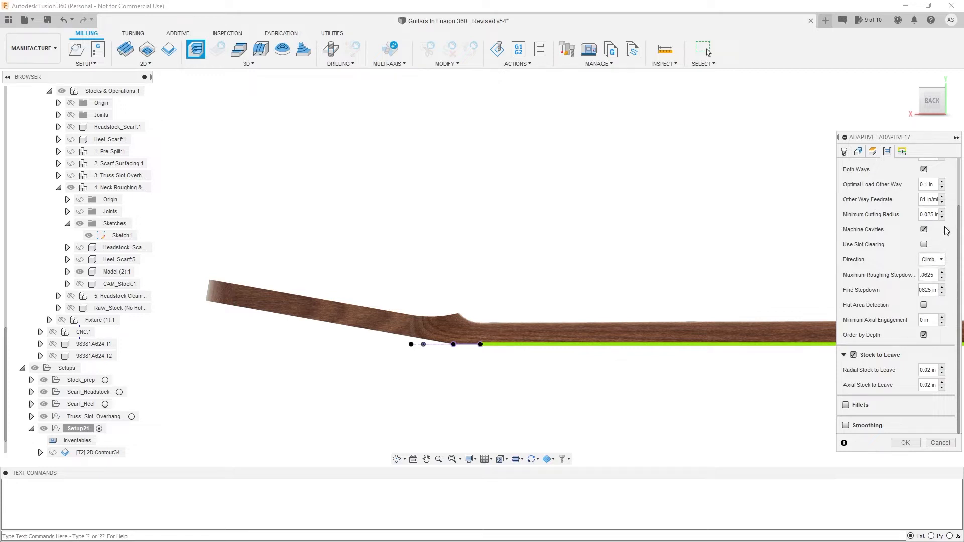
Set the adaptive toolpath's horizontal and vertical lead-in/out radii to 0
click(902, 151)
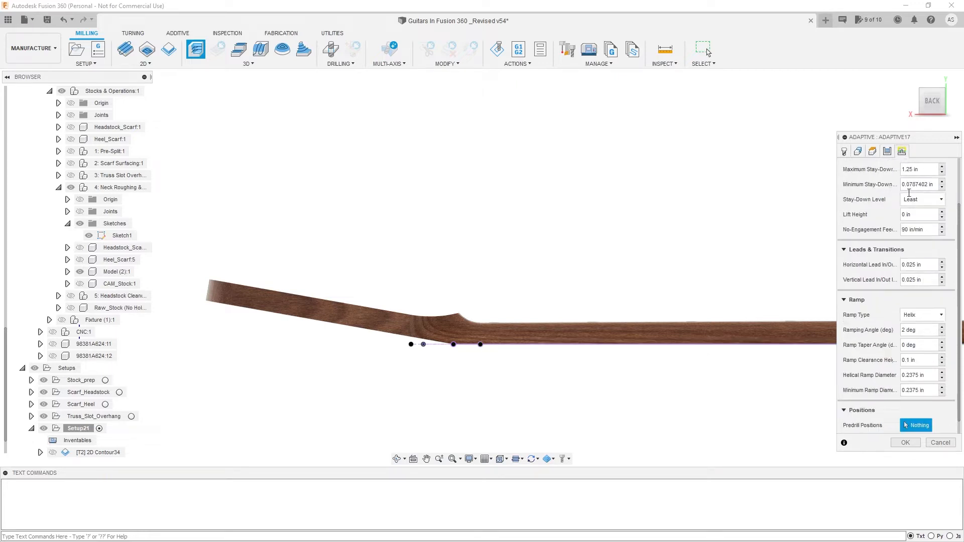
scroll(882, 246, up, 1)
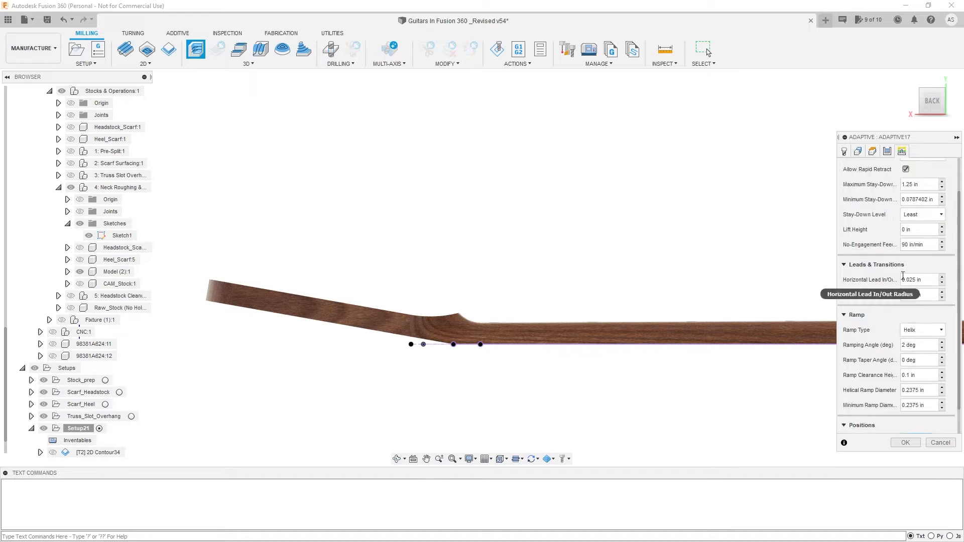
triple_click(903, 279)
text(0)
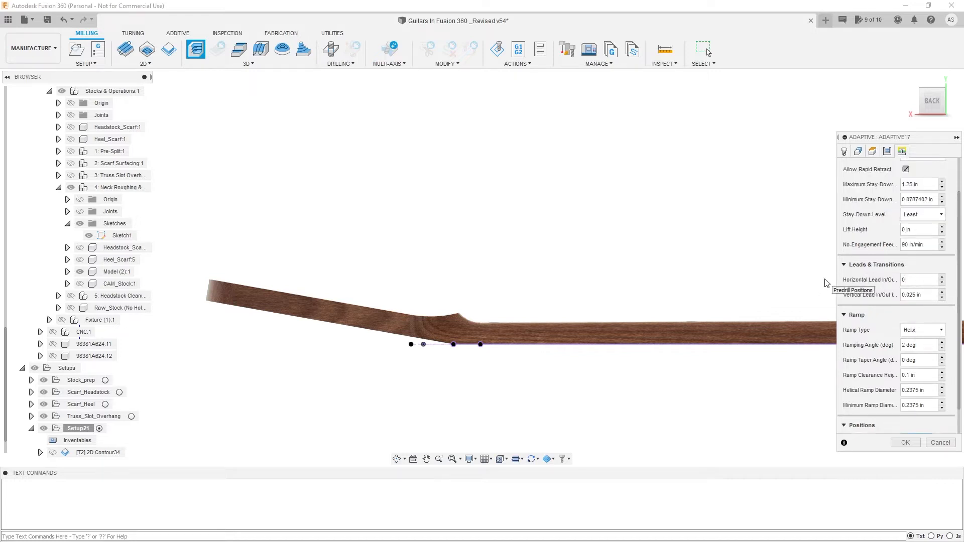
key(Tab)
text(0)
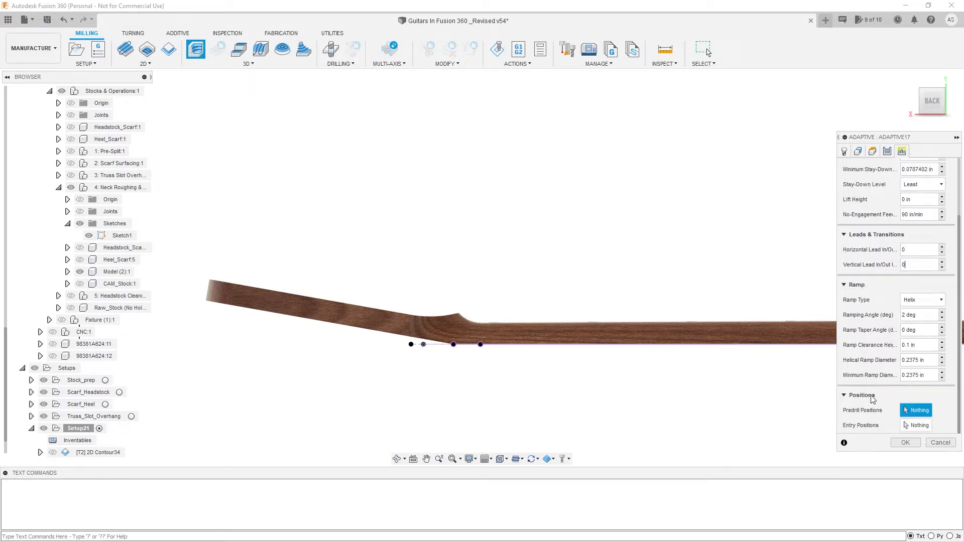
Add an entry position for the adaptive toolpath on the back of the neck, near the heel transition
click(909, 425)
shift+middle_drag(675, 327, 769, 313)
scroll(731, 330, up, 5)
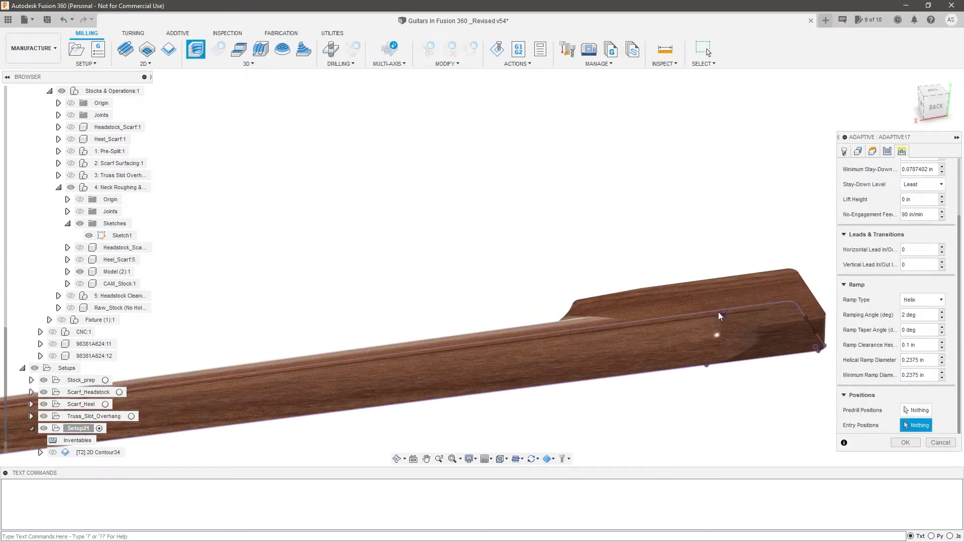
scroll(719, 310, up, 5)
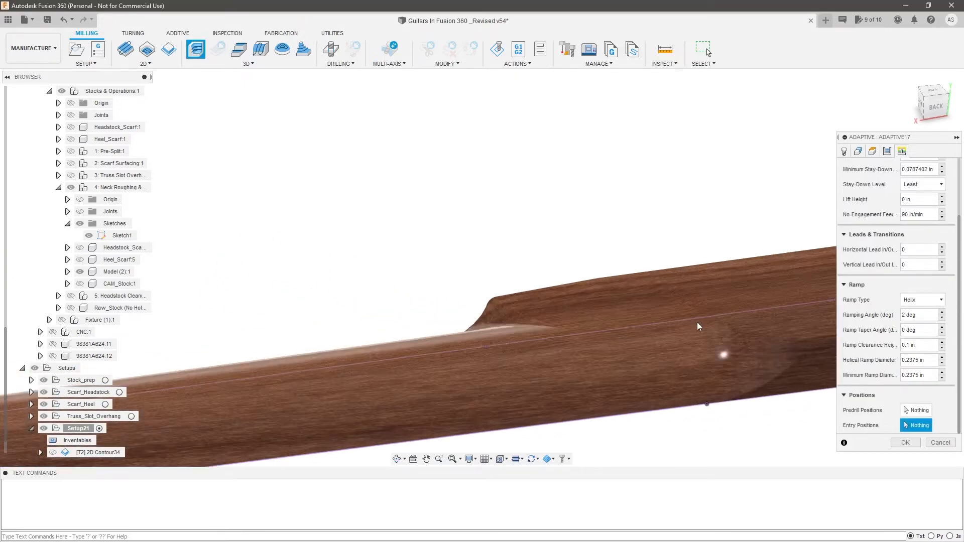
click(575, 329)
scroll(718, 296, down, 8)
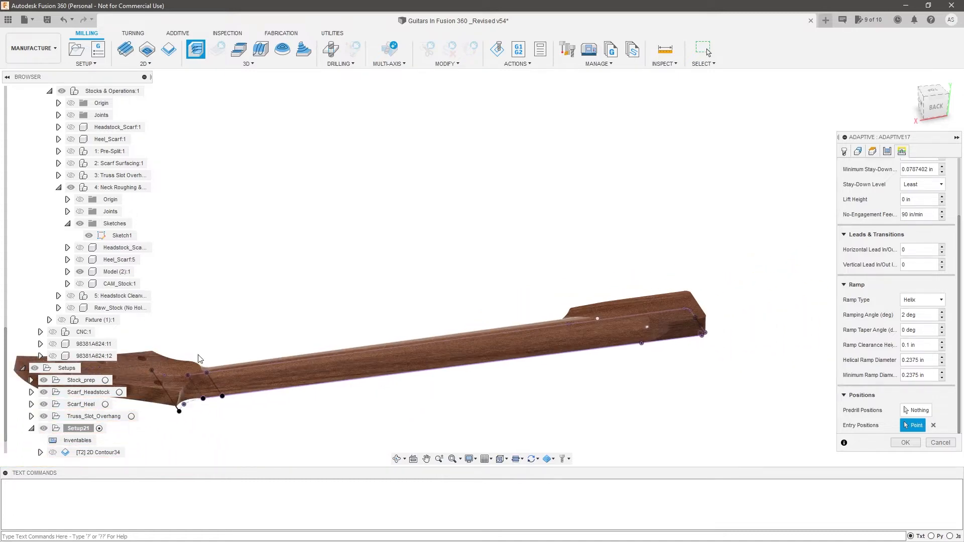
Add three more entry positions spaced along the back of the neck toward the headstock
scroll(184, 378, up, 4)
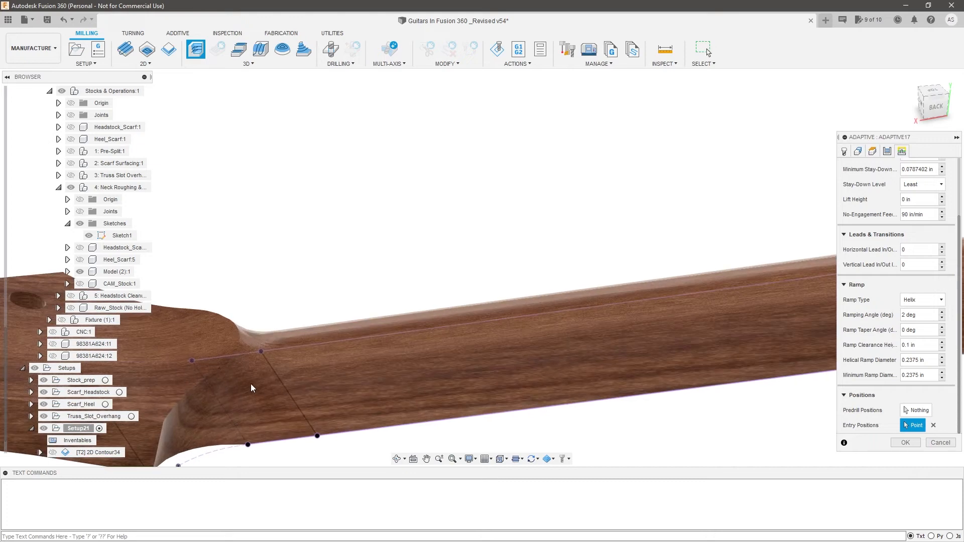
scroll(243, 375, down, 3)
scroll(628, 326, up, 5)
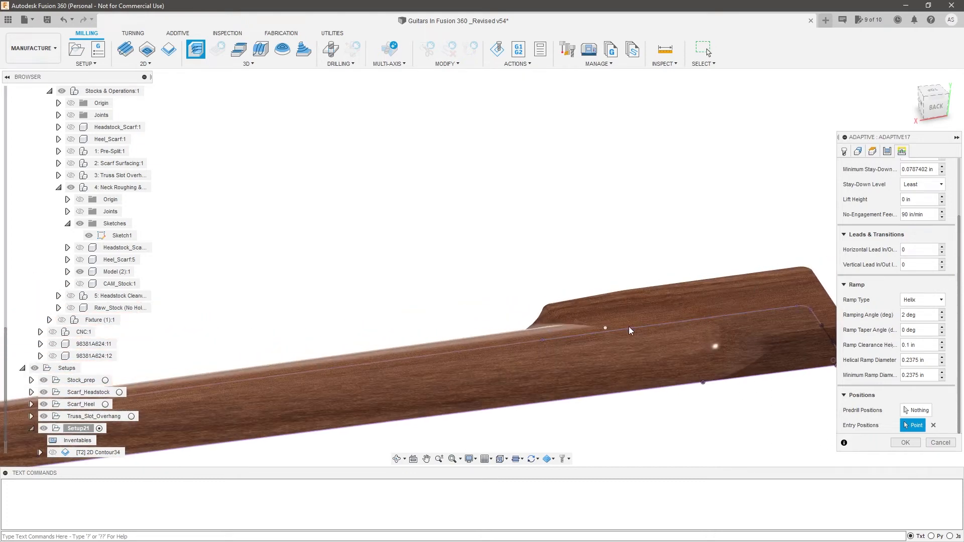
scroll(724, 296, down, 3)
scroll(751, 291, up, 3)
mouse_move(745, 296)
shift+middle_down()
mouse_move(767, 321)
mouse_move(751, 303)
shift+middle_up()
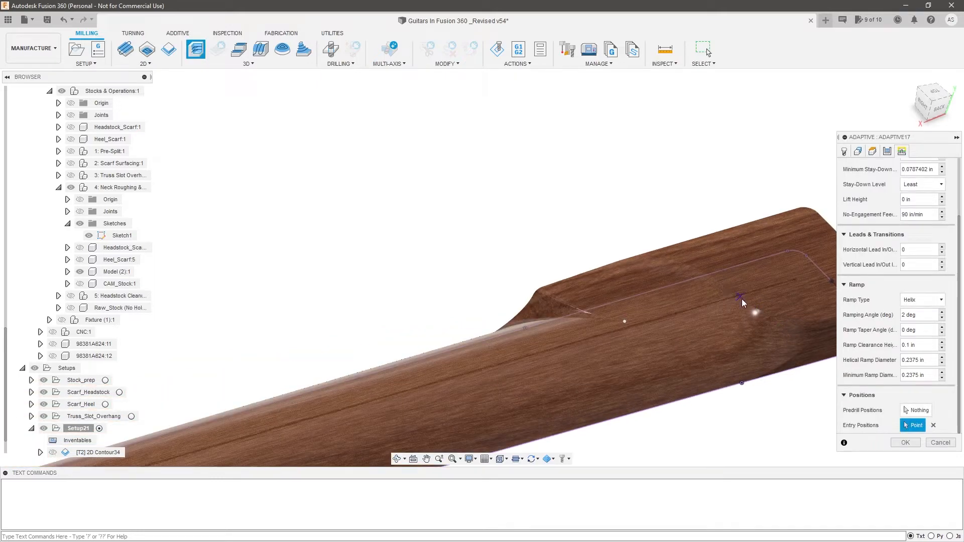
scroll(703, 294, down, 3)
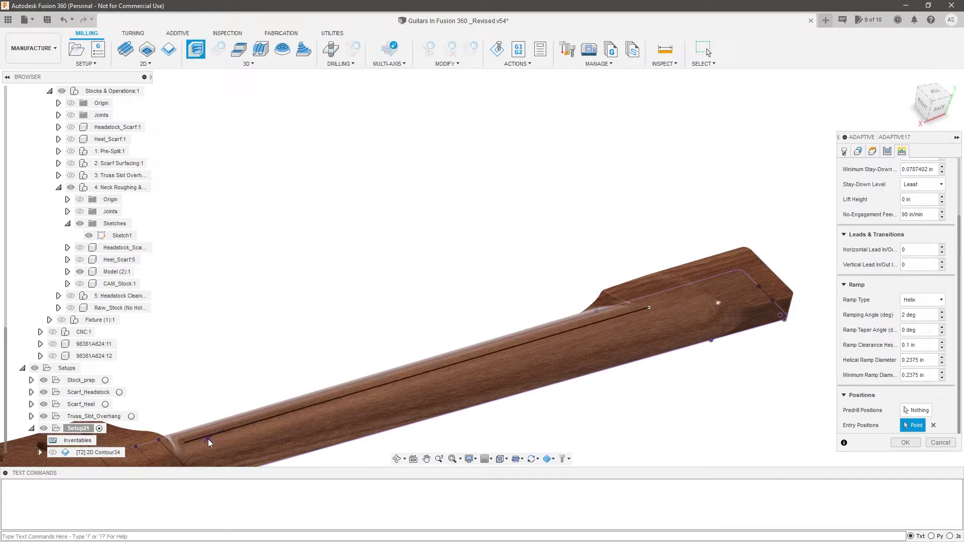
click(380, 386)
click(538, 339)
click(245, 426)
scroll(552, 286, down, 3)
scroll(459, 408, up, 3)
shift+middle_drag(563, 370, 586, 354)
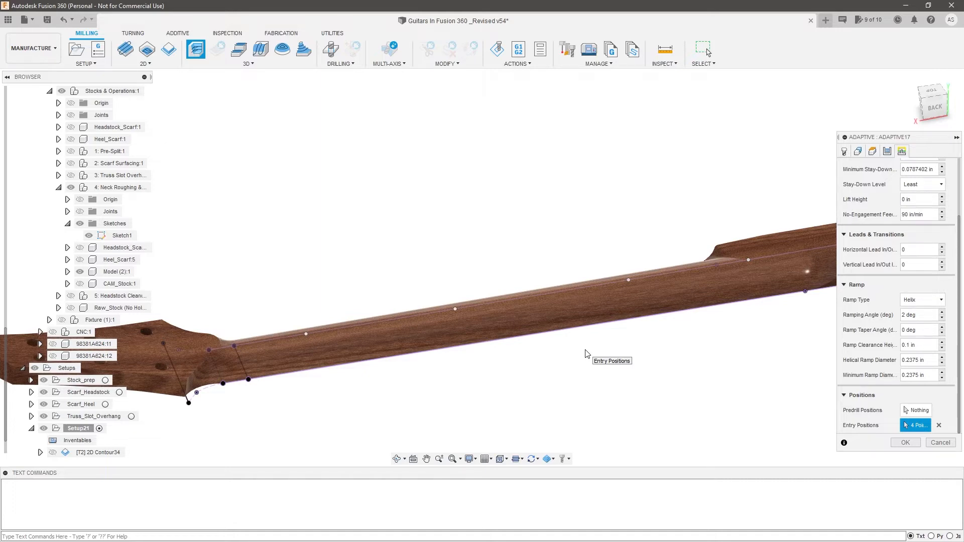
Check the entry positions along the neck, then accept the adaptive settings to generate the toolpath
scroll(647, 338, down, 2)
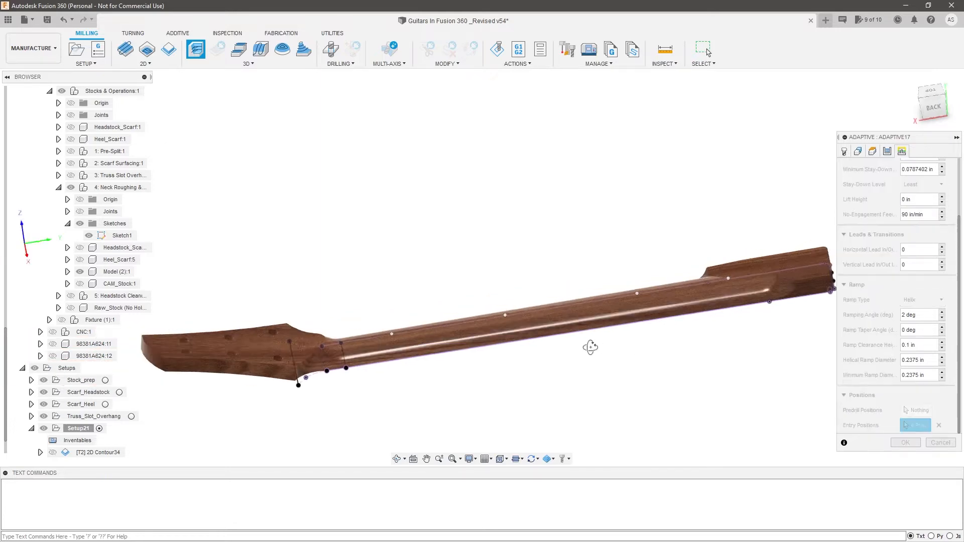
shift+middle_drag(596, 346, 497, 351)
scroll(473, 308, up, 4)
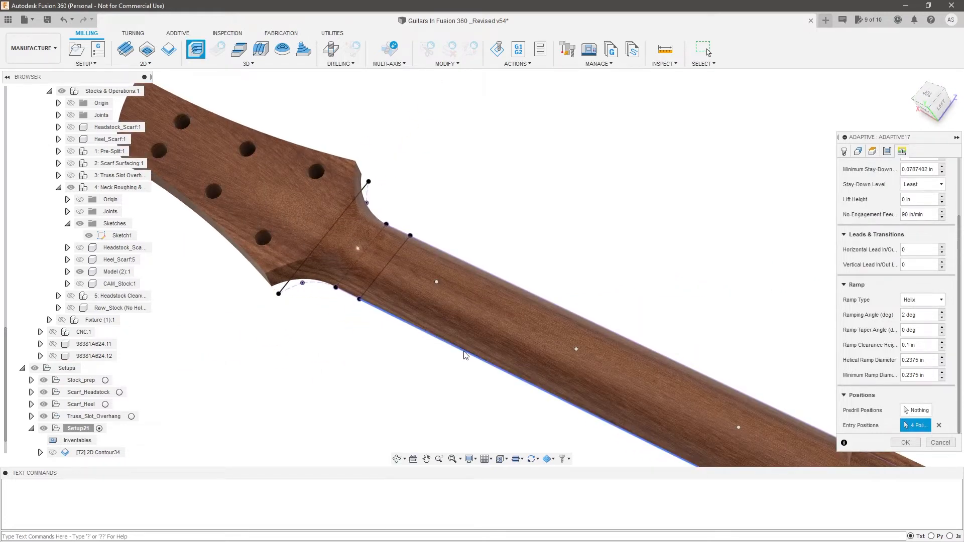
shift+middle_drag(697, 228, 709, 213)
click(918, 446)
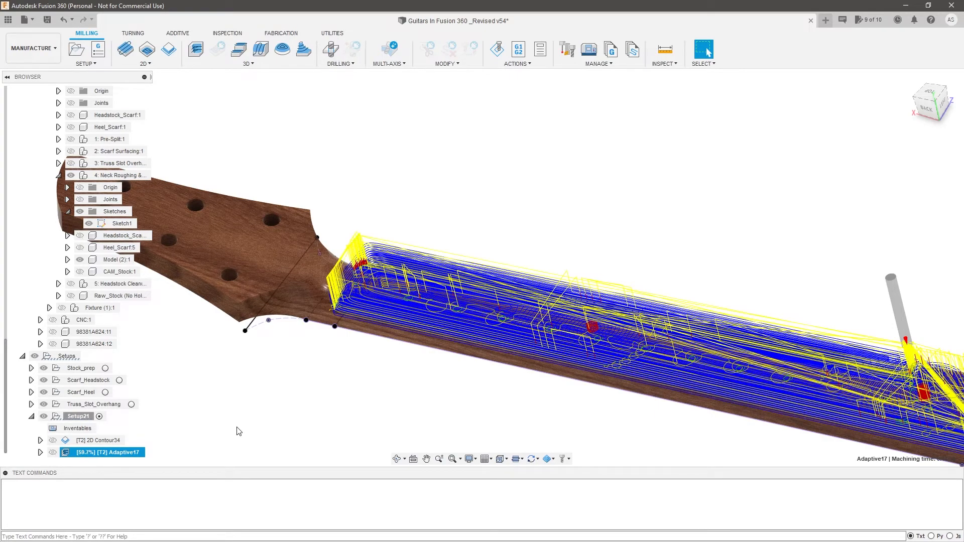
Simulate Setup21 with its stock shown and play through the 2D contour cut, adjusting the playback speed
right_click(91, 419)
click(143, 180)
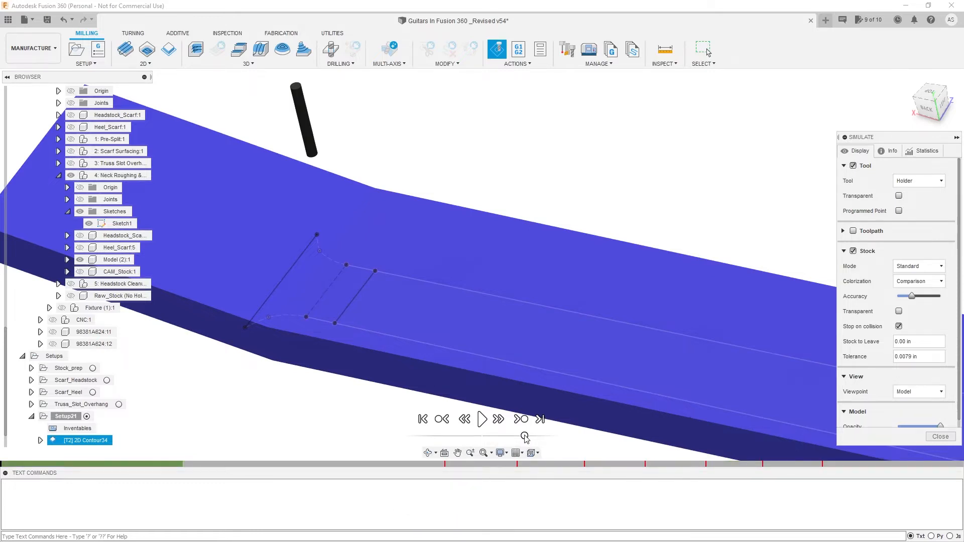
scroll(444, 333, down, 3)
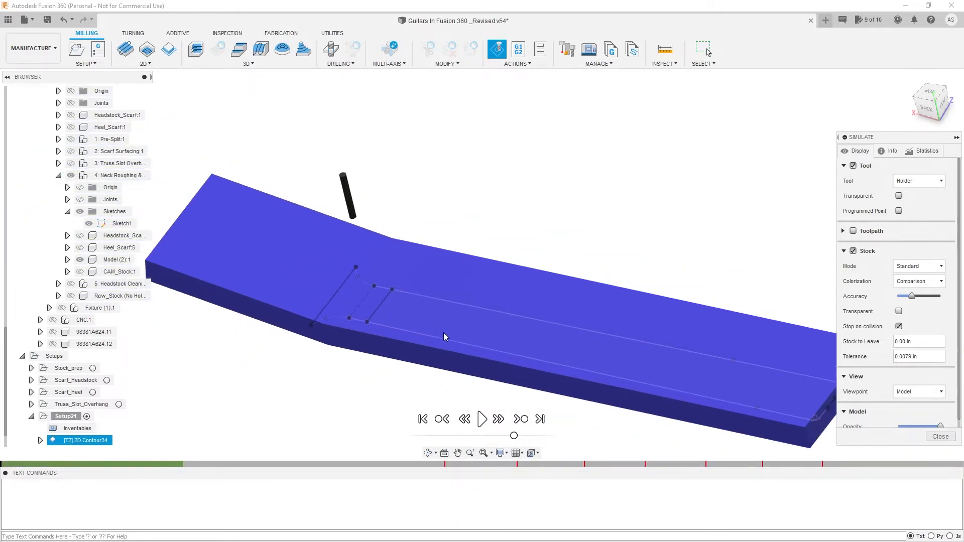
click(480, 419)
click(898, 326)
drag(515, 436, 524, 435)
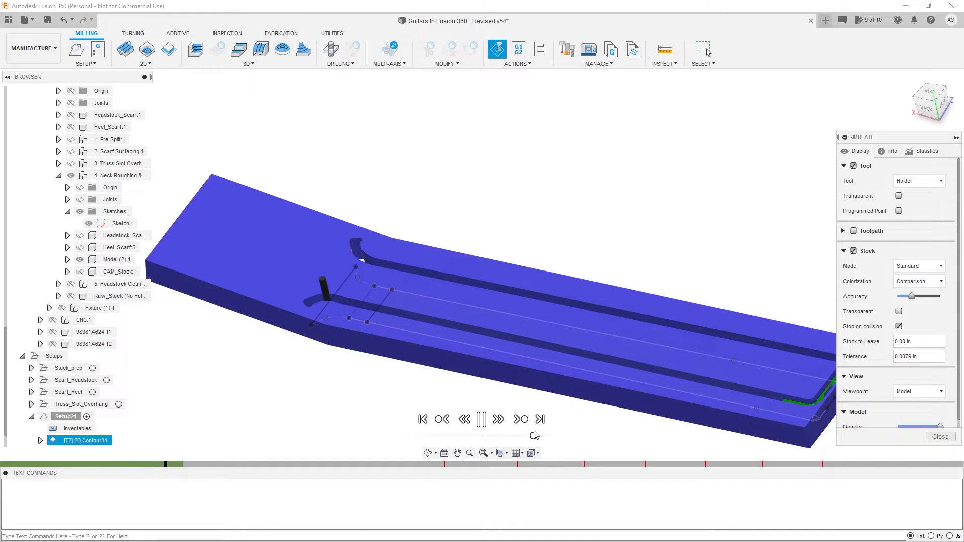
drag(525, 435, 514, 433)
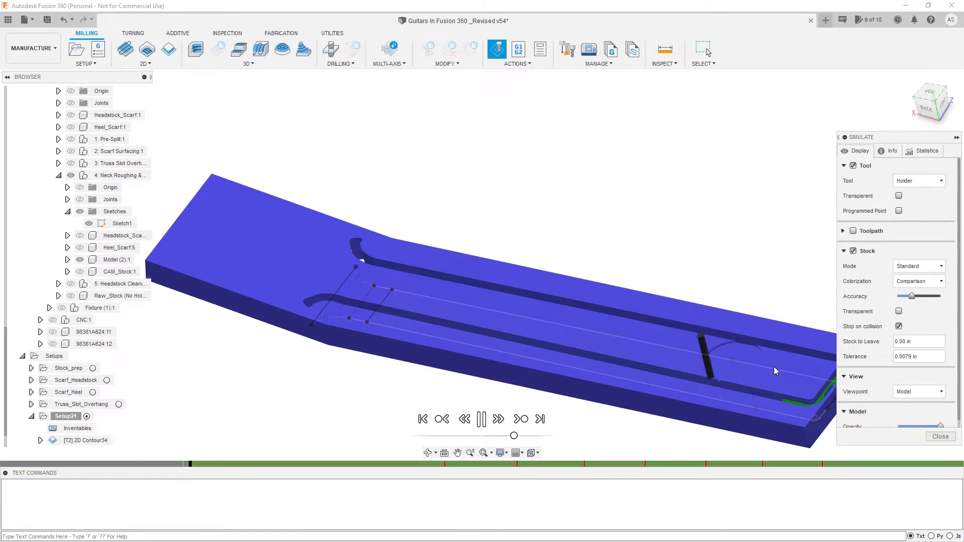
Continue the simulation through the adaptive roughing along the neck at a faster playback speed
scroll(757, 405, down, 2)
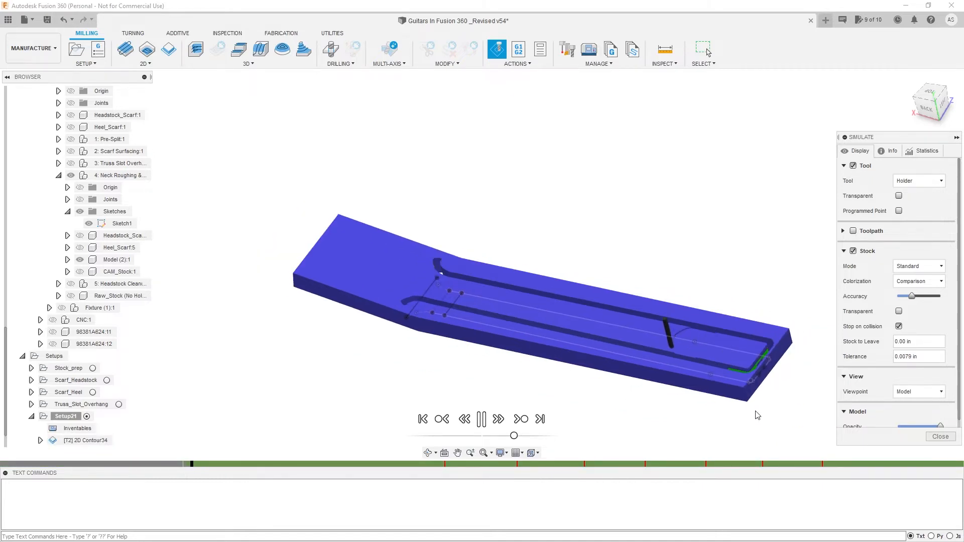
scroll(714, 399, up, 3)
drag(513, 436, 525, 436)
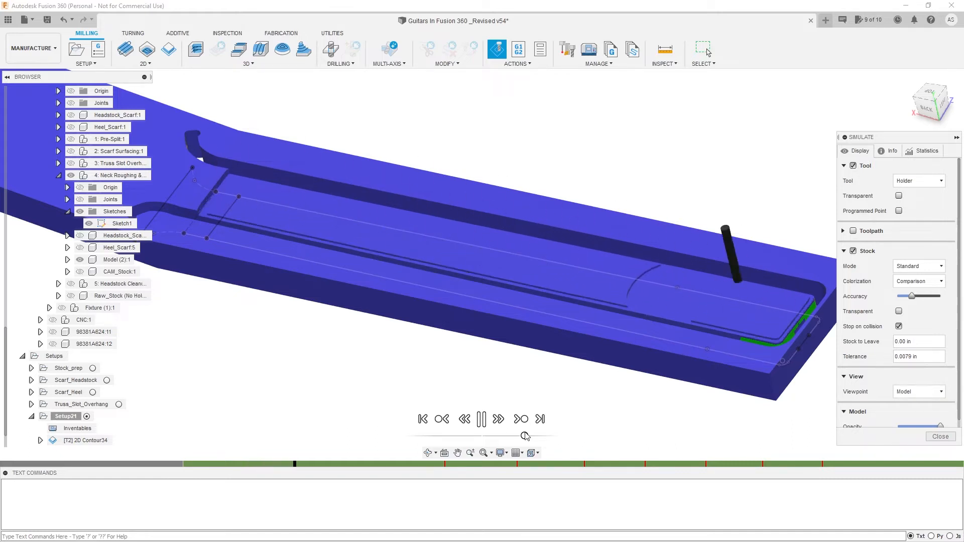
drag(524, 435, 521, 435)
Rewind the simulation to just before the first collision and examine the headstock end of the roughed area
scroll(193, 191, up, 8)
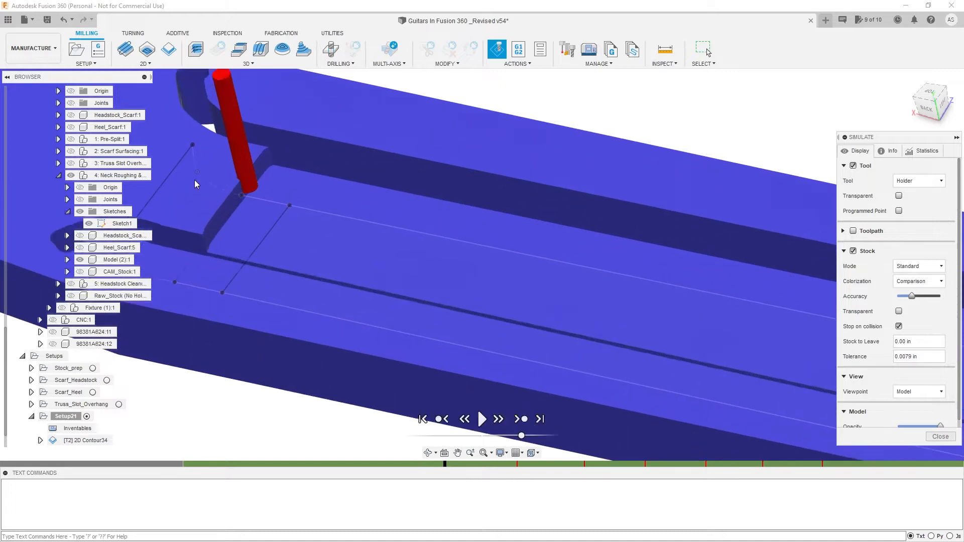
scroll(362, 325, up, 1)
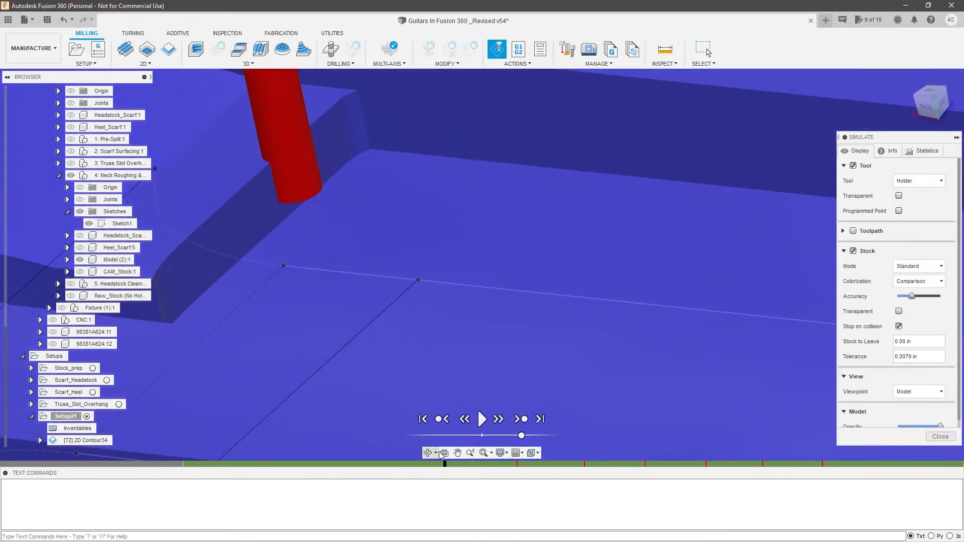
click(442, 463)
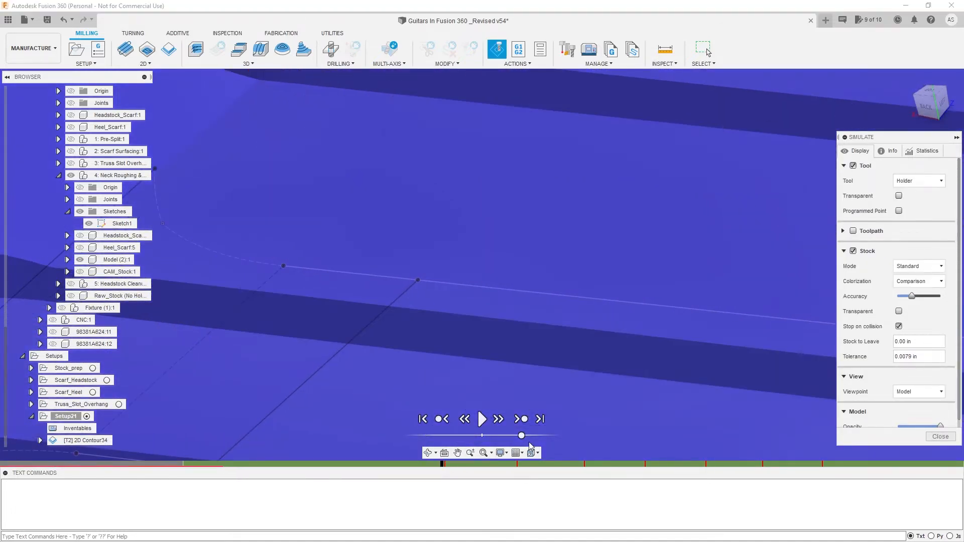
scroll(577, 347, down, 5)
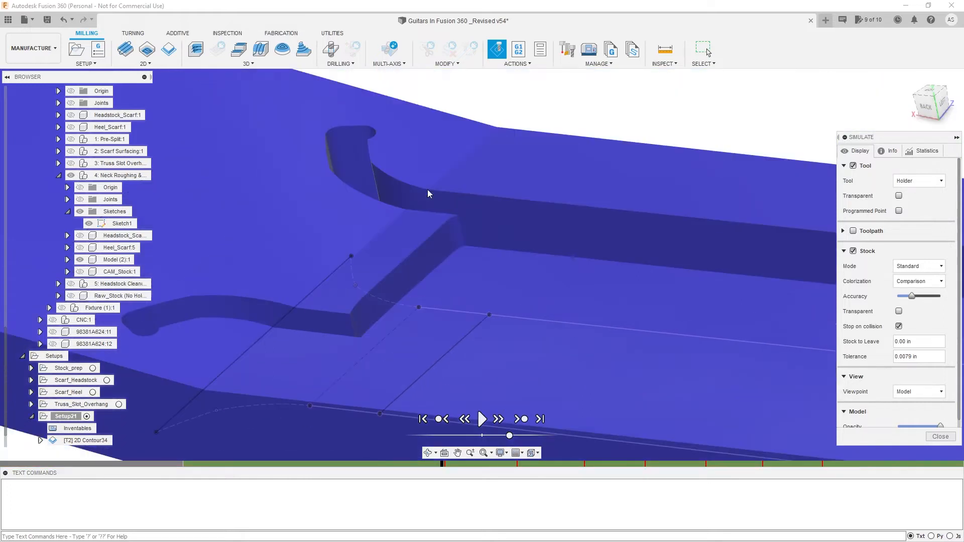
scroll(411, 279, up, 2)
scroll(425, 277, down, 3)
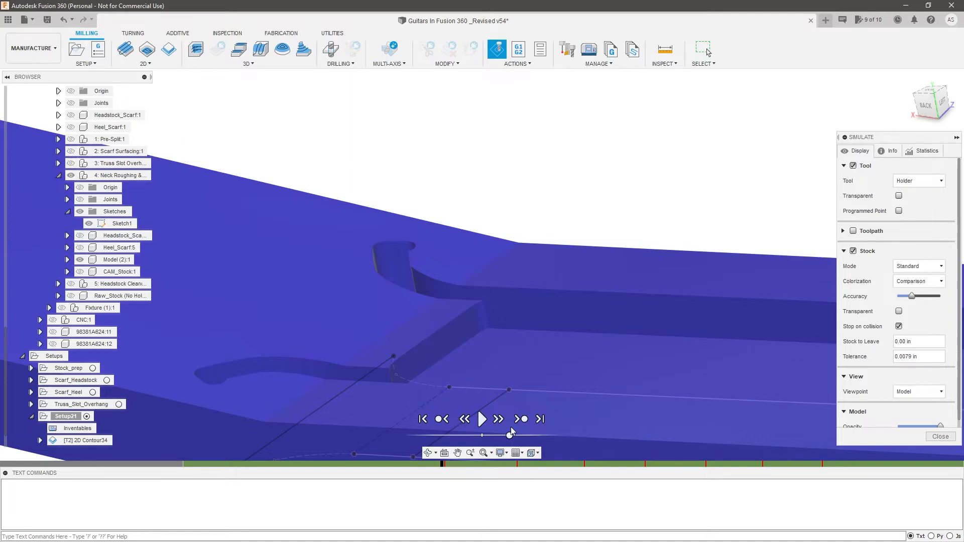
Resume the simulation at a slower speed and examine the stock wall at the headstock end up close
click(482, 420)
scroll(355, 189, down, 5)
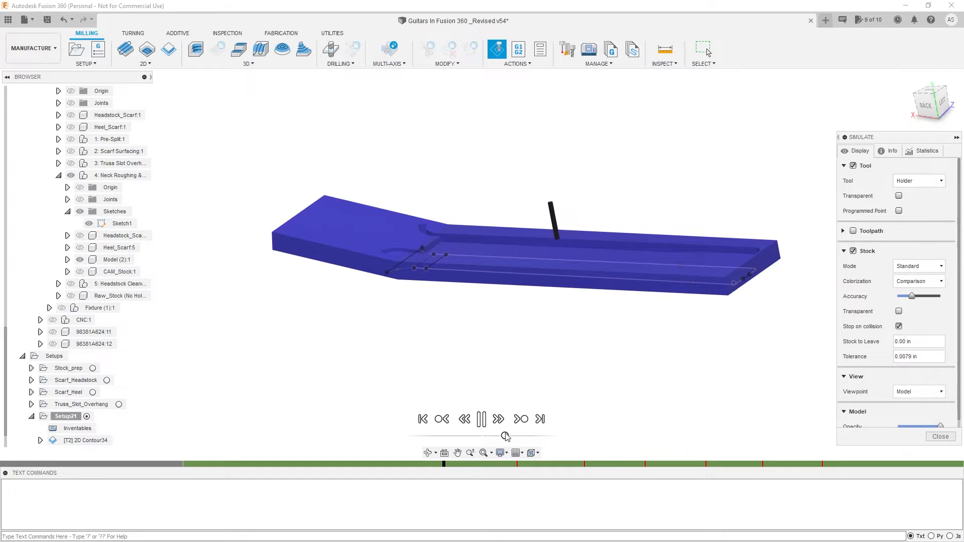
scroll(443, 236, up, 4)
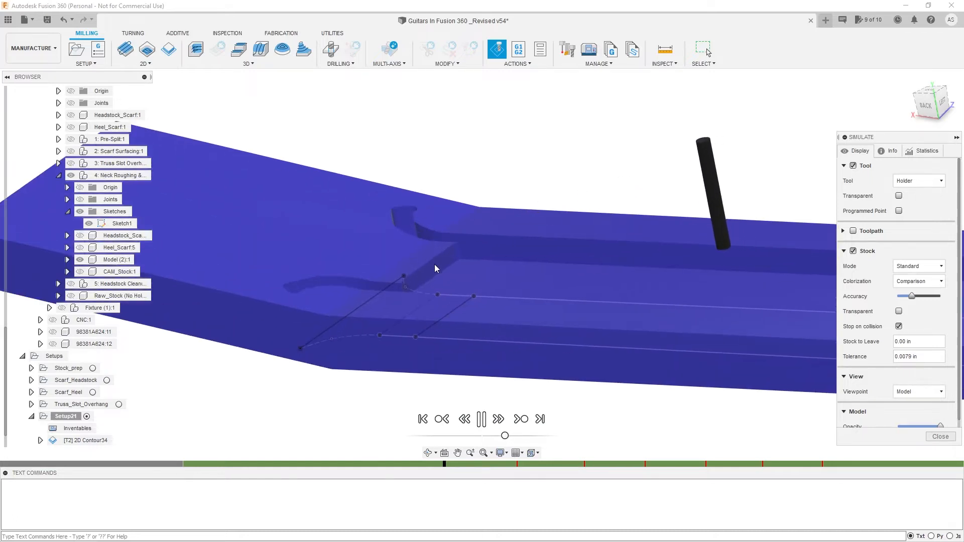
scroll(435, 266, up, 3)
scroll(441, 251, up, 3)
shift+middle_drag(442, 251, 459, 255)
scroll(459, 255, down, 3)
scroll(386, 276, up, 3)
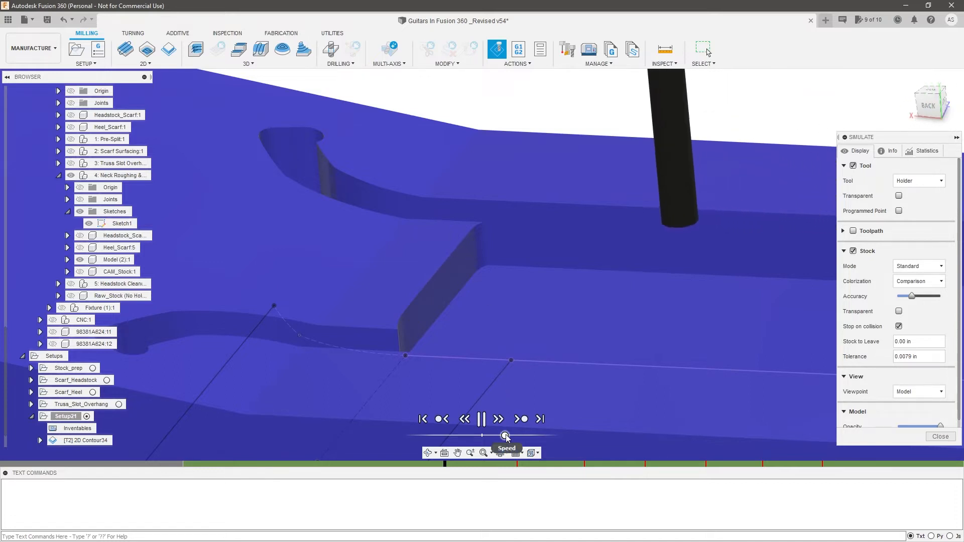
Turn off stopping on collision and slow the playback to watch the tool enter the stock at the headstock-end wall
click(899, 326)
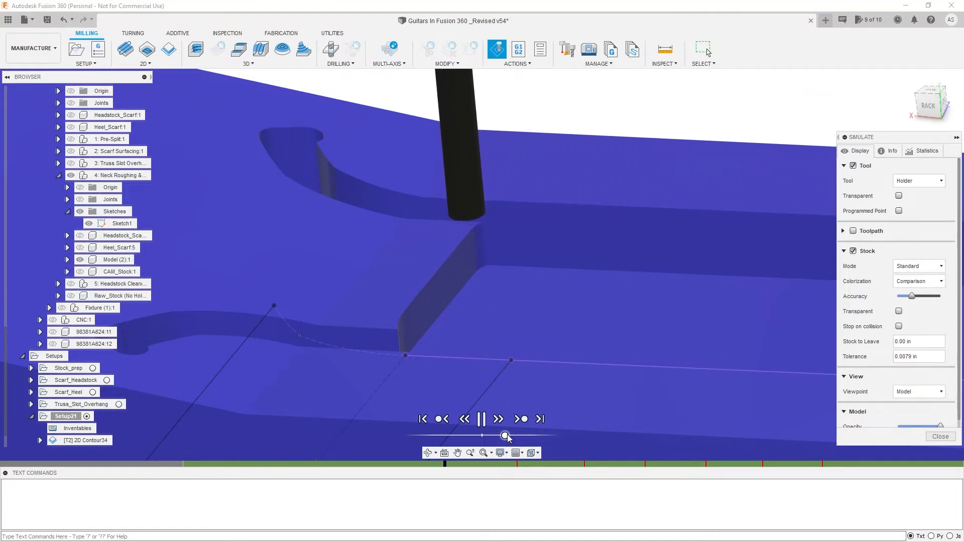
drag(505, 435, 499, 436)
shift+middle_drag(490, 311, 504, 282)
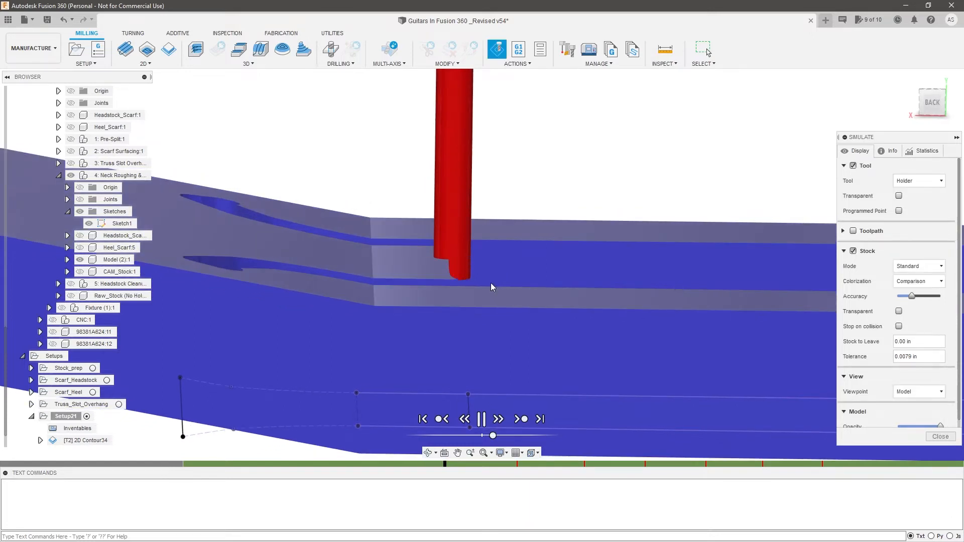
shift+middle_drag(499, 284, 471, 295)
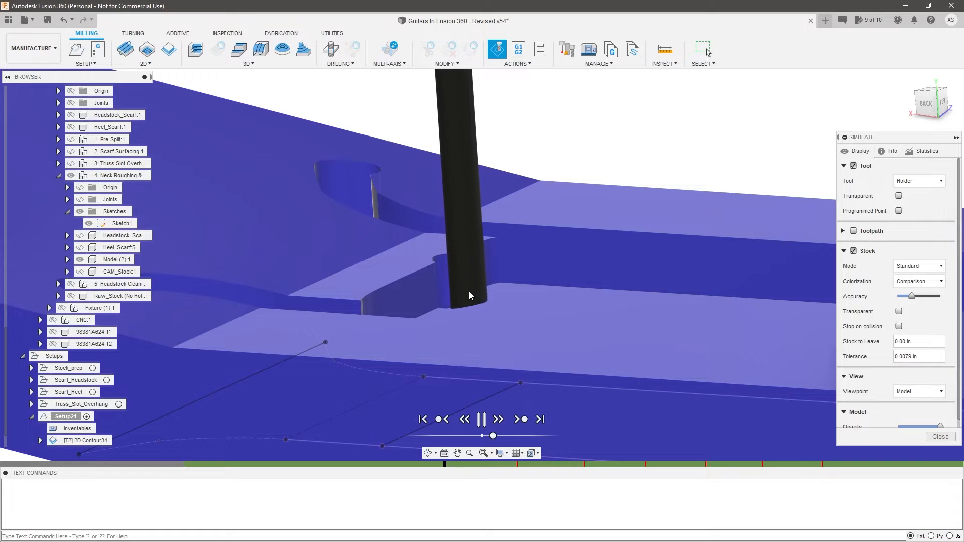
Turn stopping on collision back on and play the simulation faster to the second collision mark
click(898, 326)
scroll(429, 294, down, 3)
scroll(429, 325, down, 3)
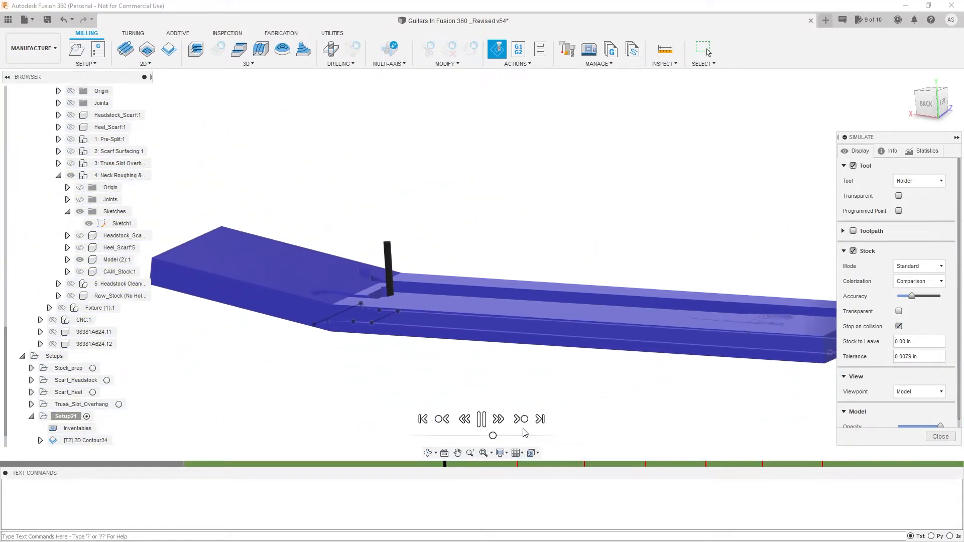
scroll(467, 340, up, 2)
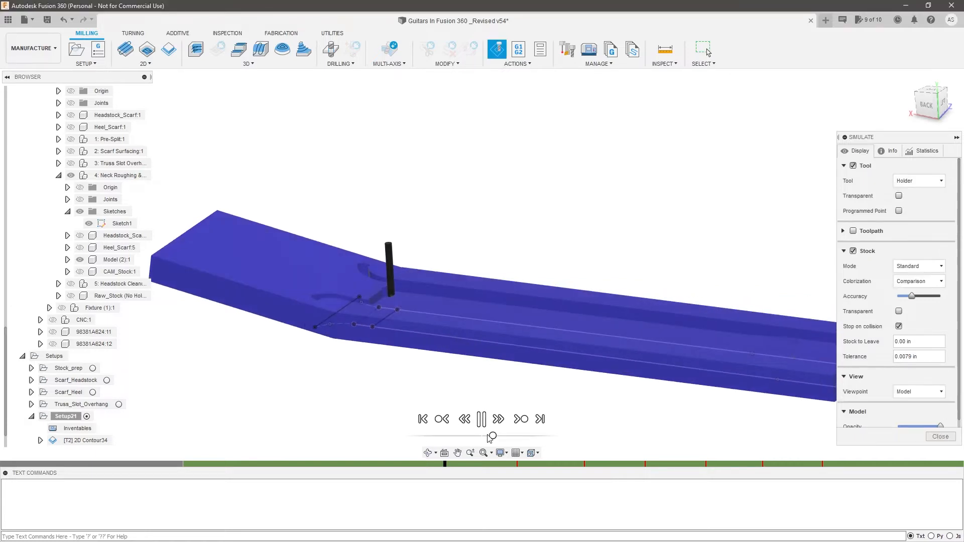
mouse_move(506, 438)
mouse_down()
mouse_move(534, 438)
mouse_move(520, 437)
mouse_up()
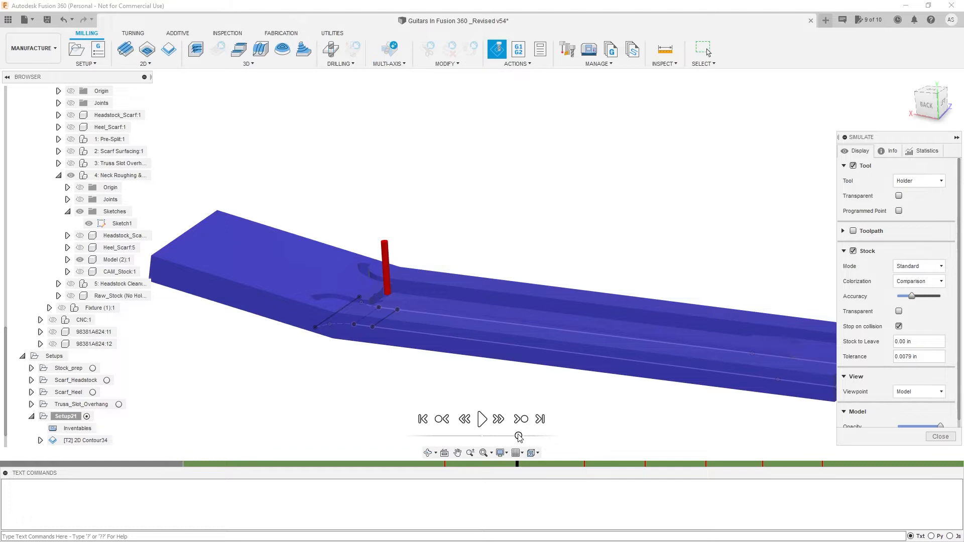
Rewind the simulation to just before the second collision mark and replay it at a slower speed close to the headstock-end wall
scroll(382, 299, up, 8)
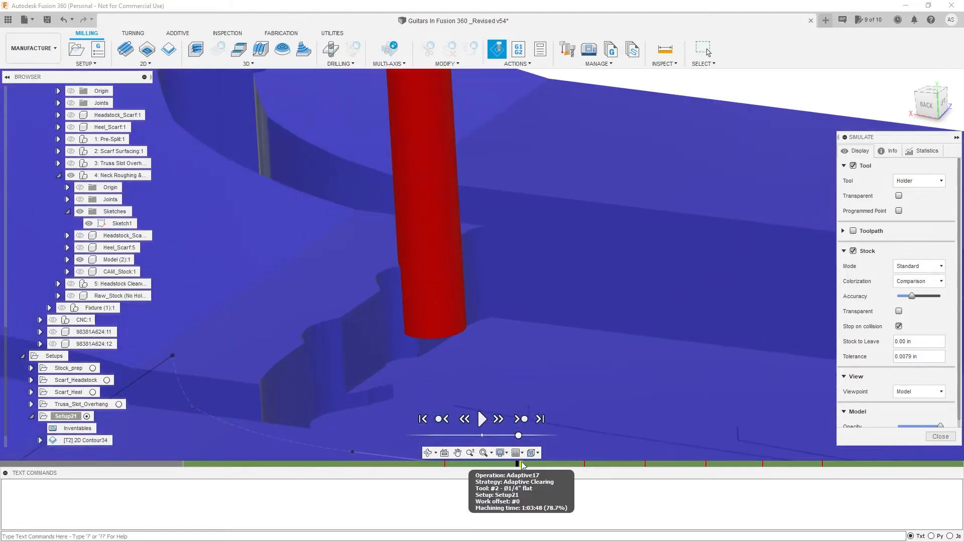
click(514, 464)
drag(519, 436, 508, 436)
click(481, 419)
scroll(491, 399, down, 5)
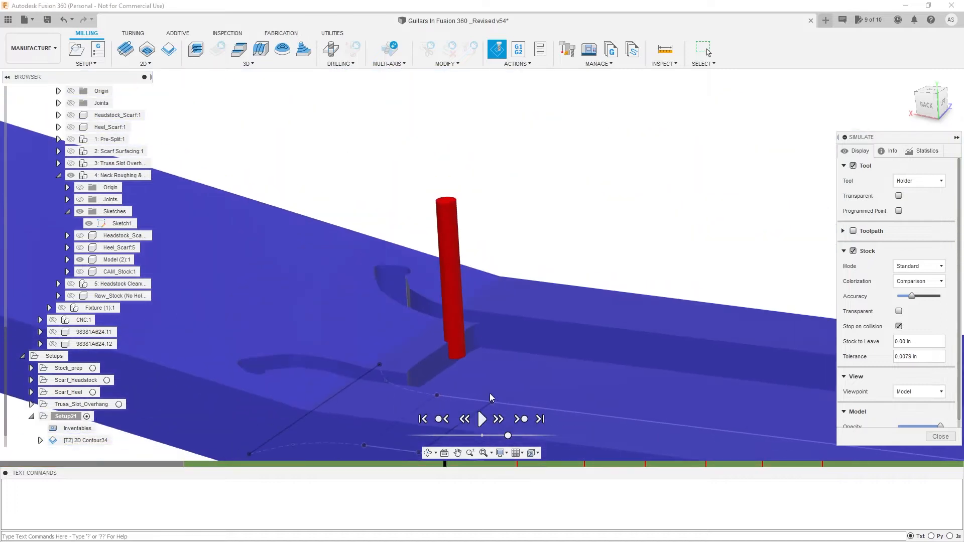
scroll(456, 396, up, 4)
click(514, 464)
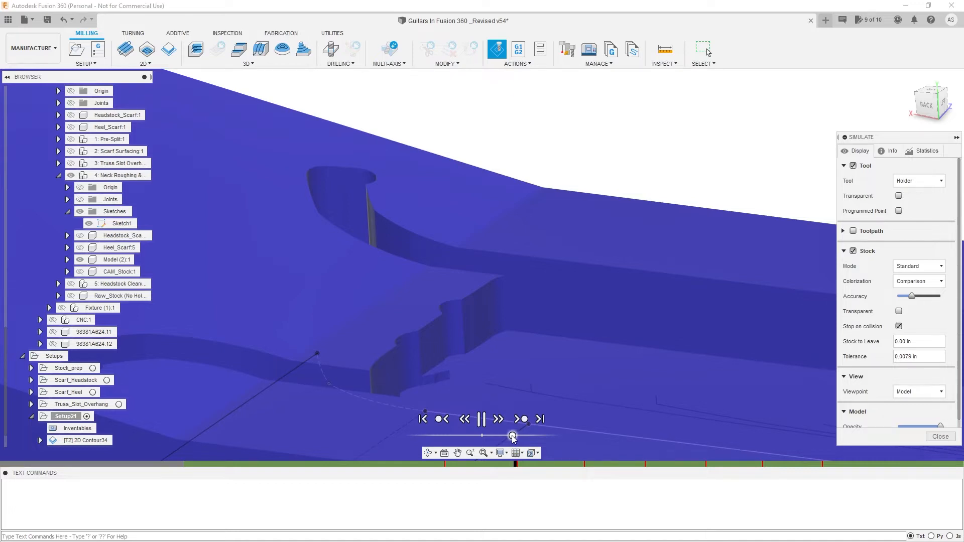
Slow the playback further and turn off stopping on collision to watch the tool pass the headstock-end wall at the second collision
scroll(373, 276, down, 6)
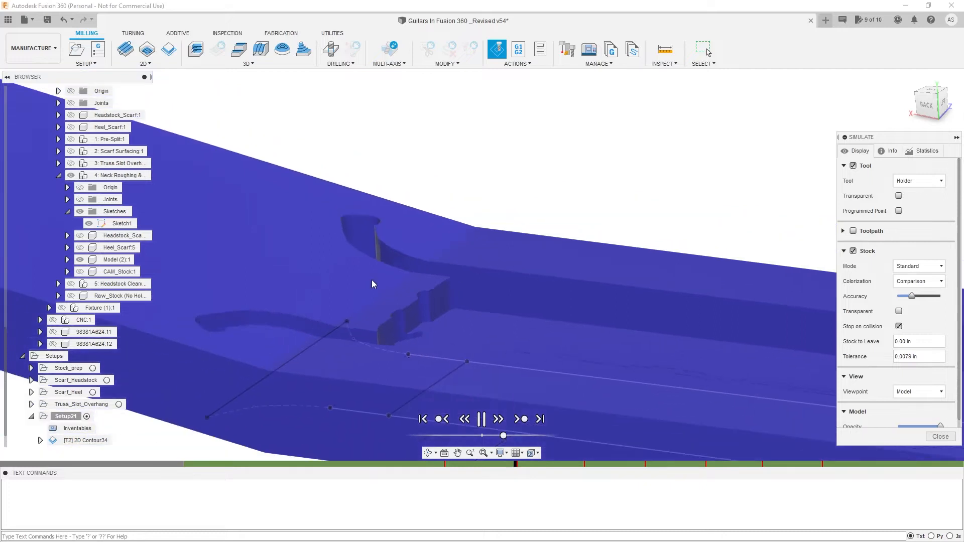
drag(503, 436, 502, 440)
scroll(465, 252, up, 5)
scroll(457, 295, up, 2)
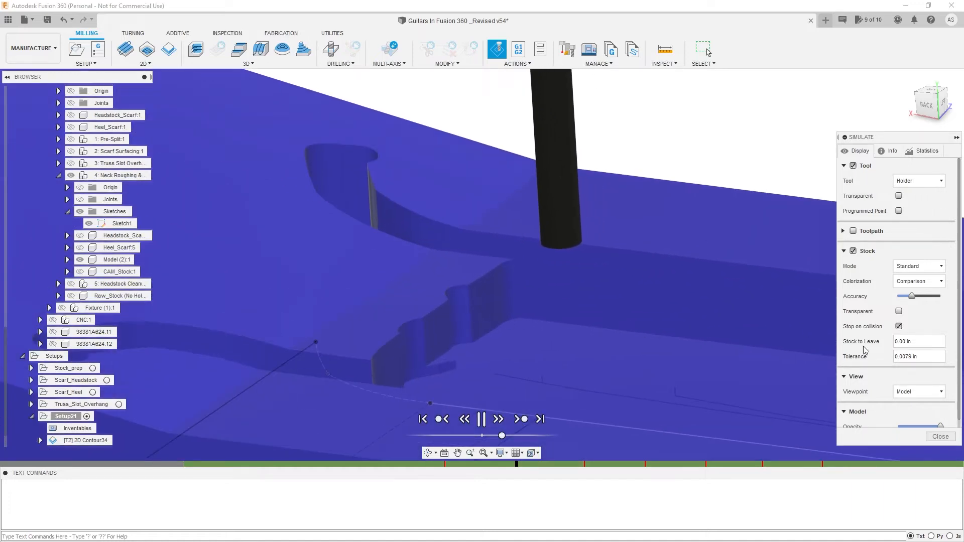
click(898, 326)
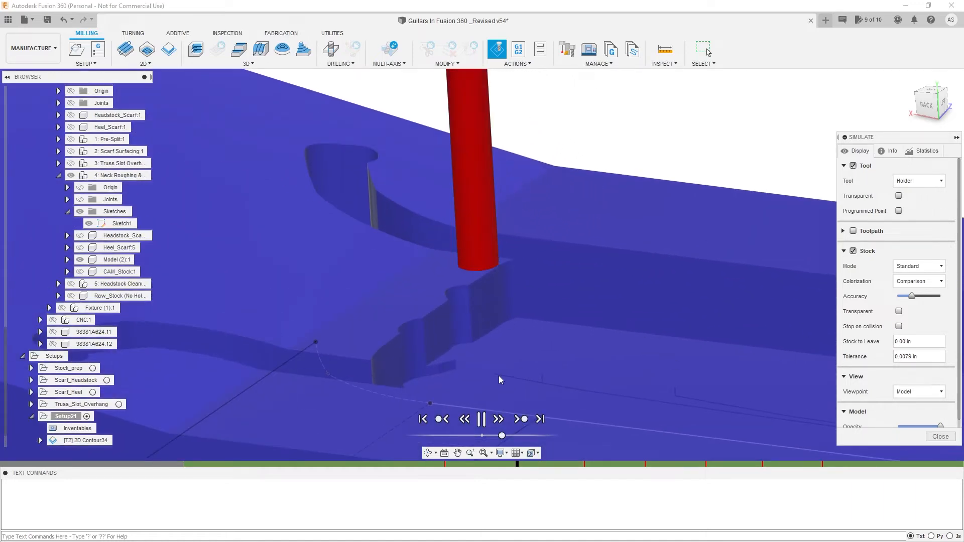
scroll(404, 291, down, 4)
scroll(434, 290, down, 3)
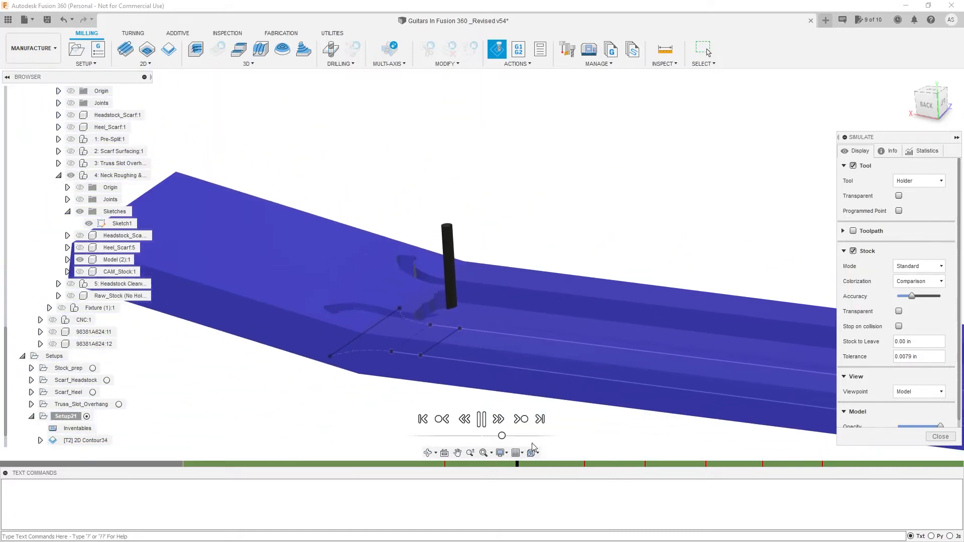
Move the simulation to just before the third collision mark and watch the tool approach the headstock-end wall up close
mouse_move(572, 465)
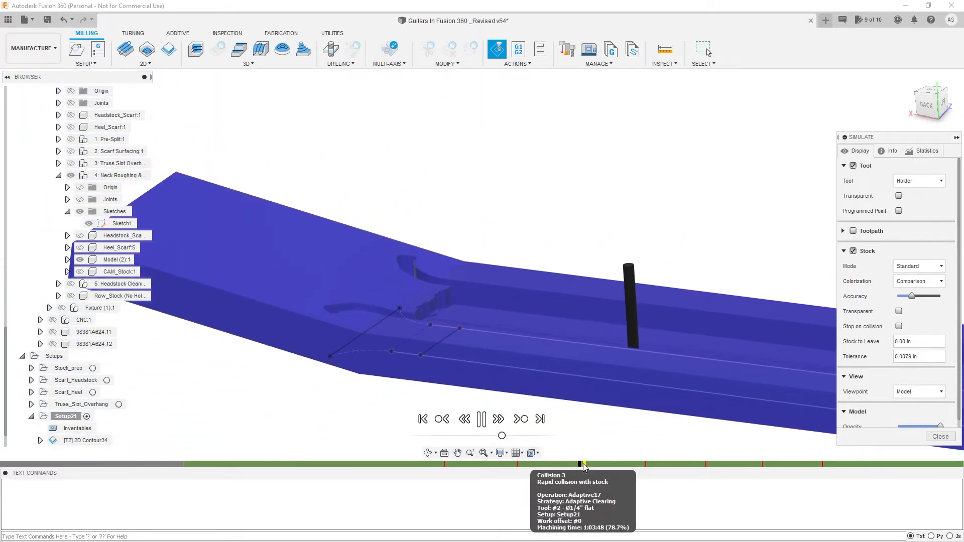
scroll(427, 401, up, 2)
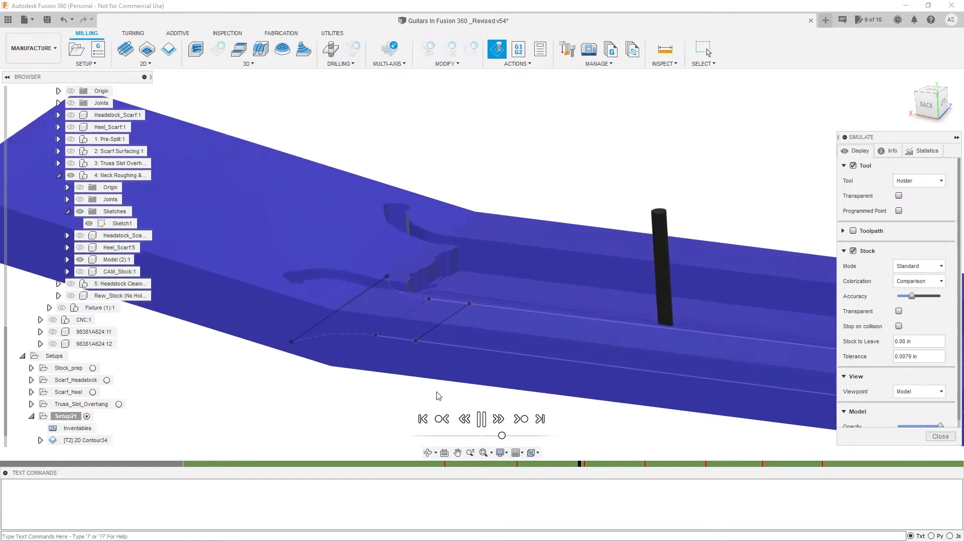
scroll(400, 285, down, 1)
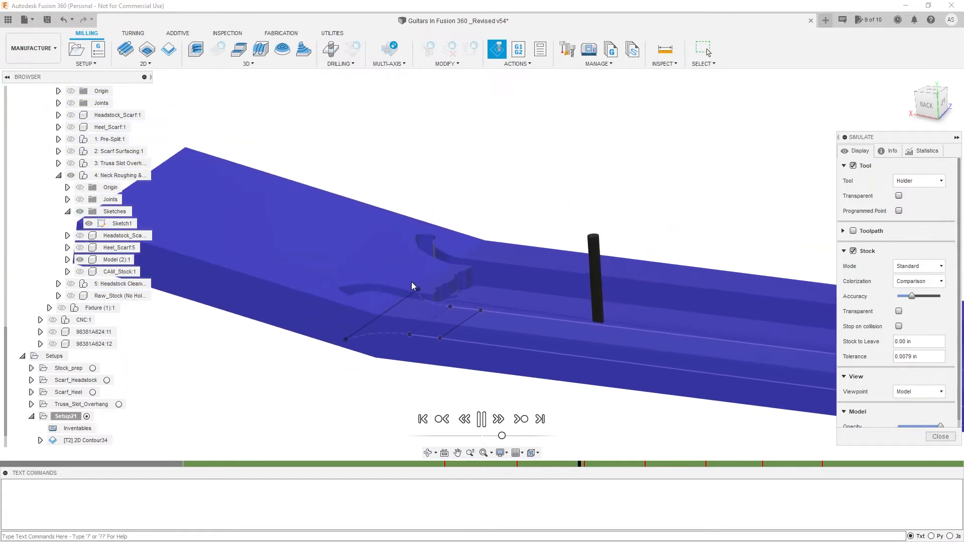
scroll(411, 284, up, 5)
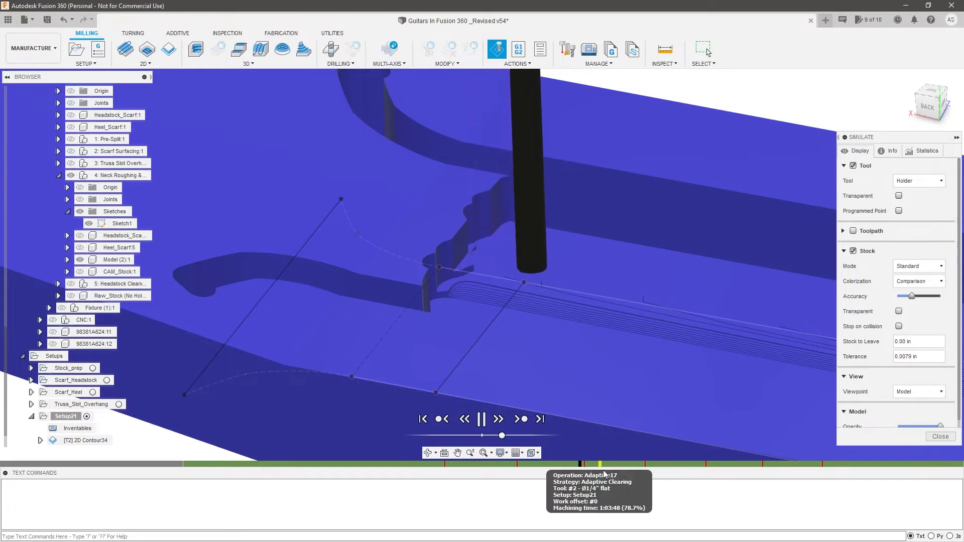
scroll(583, 465, up, 5)
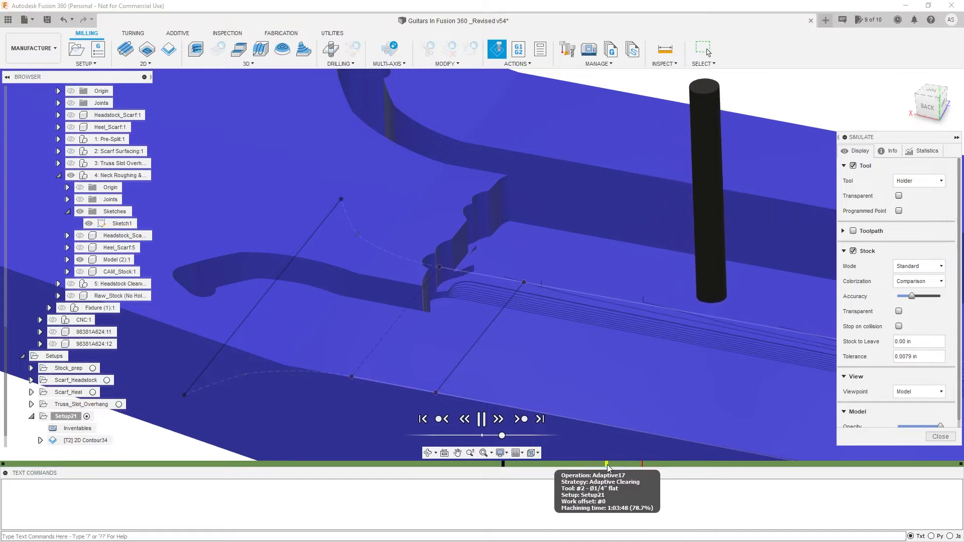
click(630, 464)
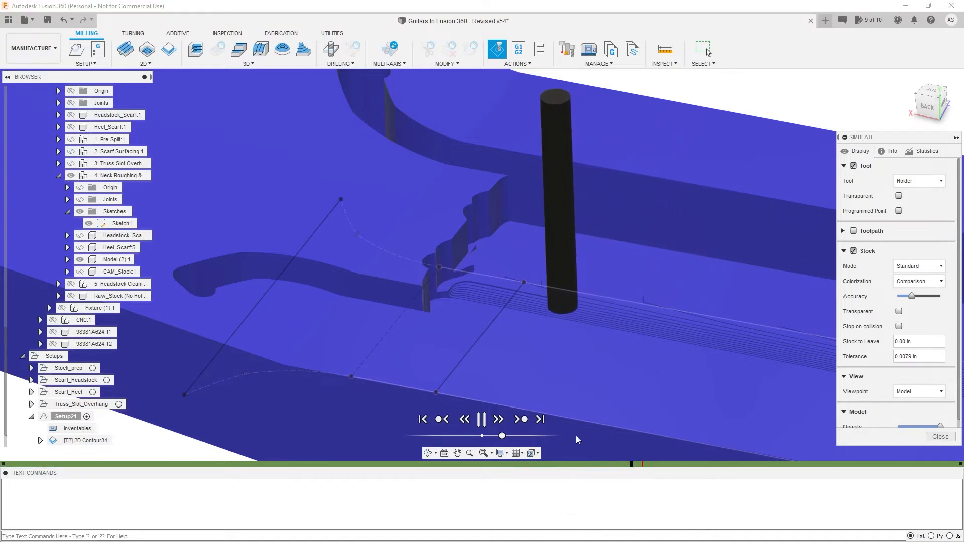
scroll(612, 464, down, 2)
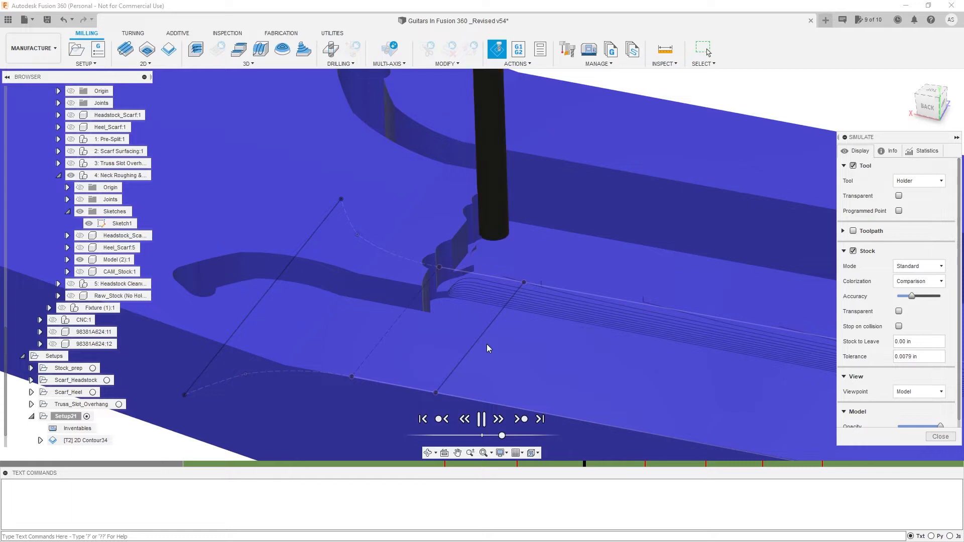
Move the simulation to just before the fourth collision mark, enlarging the timeline for finer positioning, and watch the cut
click(642, 464)
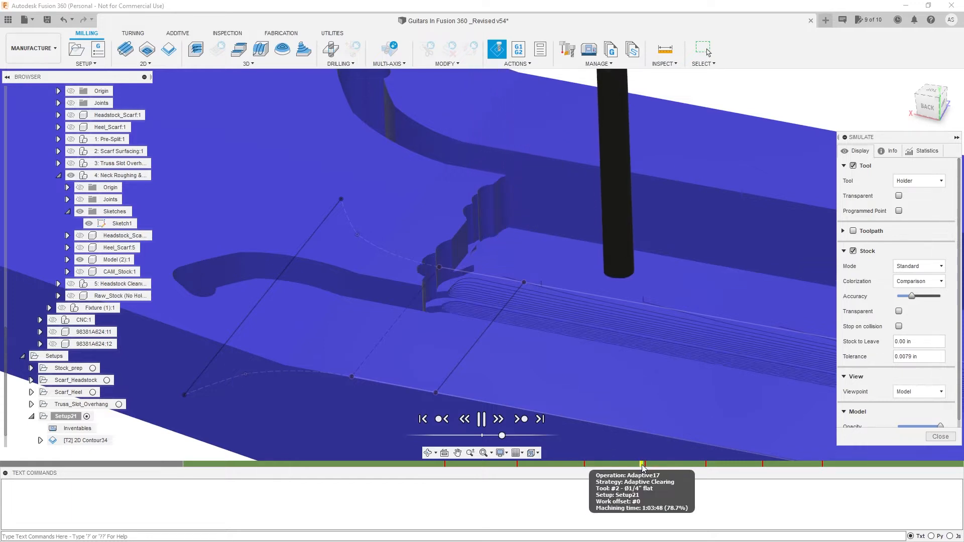
scroll(643, 465, up, 2)
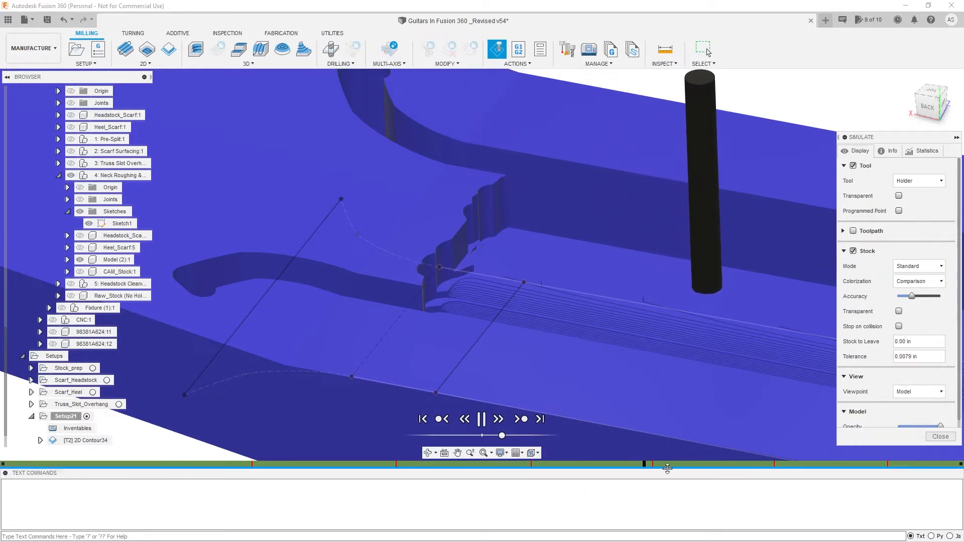
scroll(649, 464, up, 4)
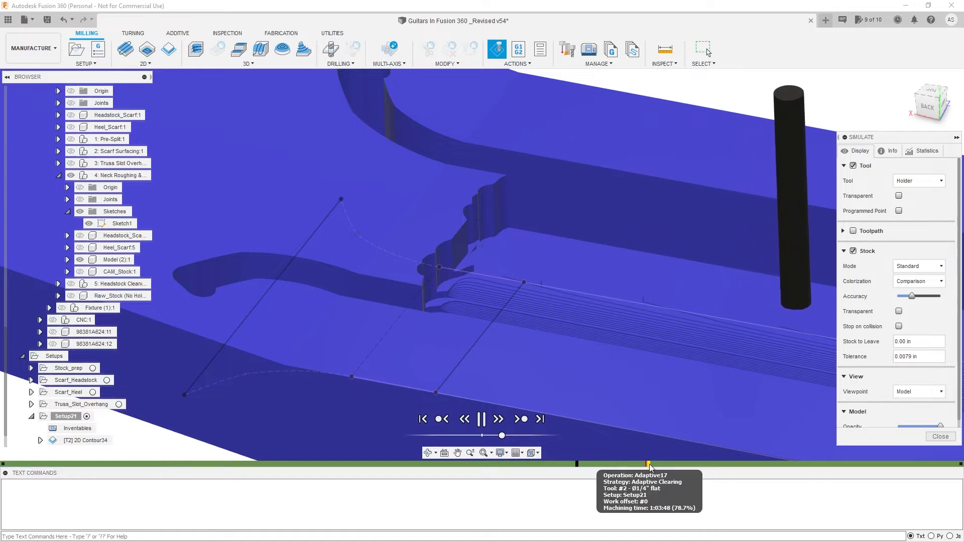
scroll(646, 464, up, 2)
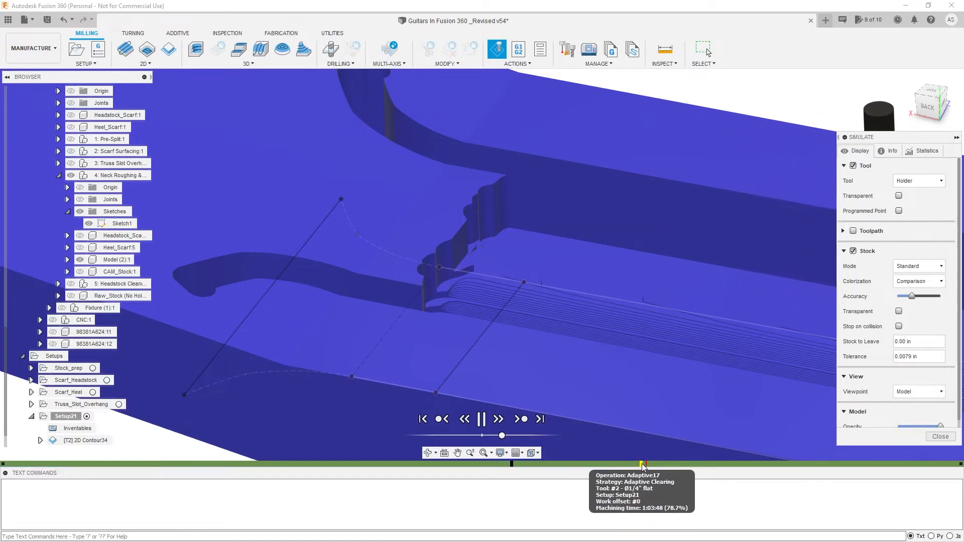
click(644, 463)
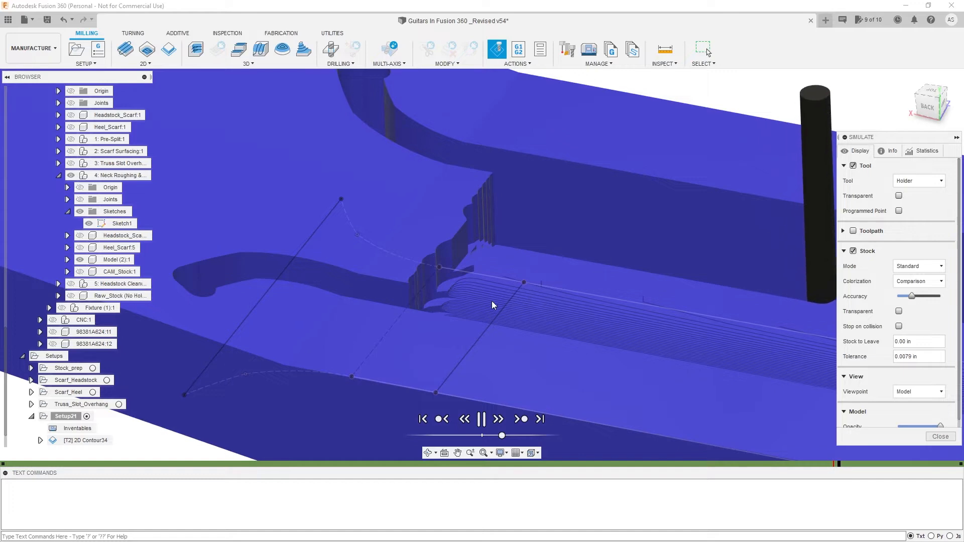
Move the simulation to just before the last collision mark and watch the tool reach the headstock-end wall
scroll(447, 353, down, 3)
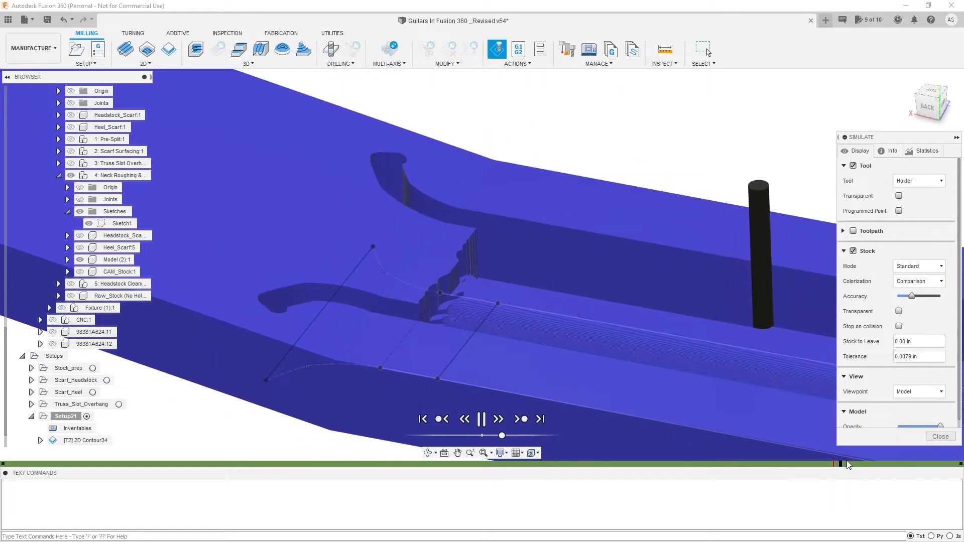
mouse_move(848, 464)
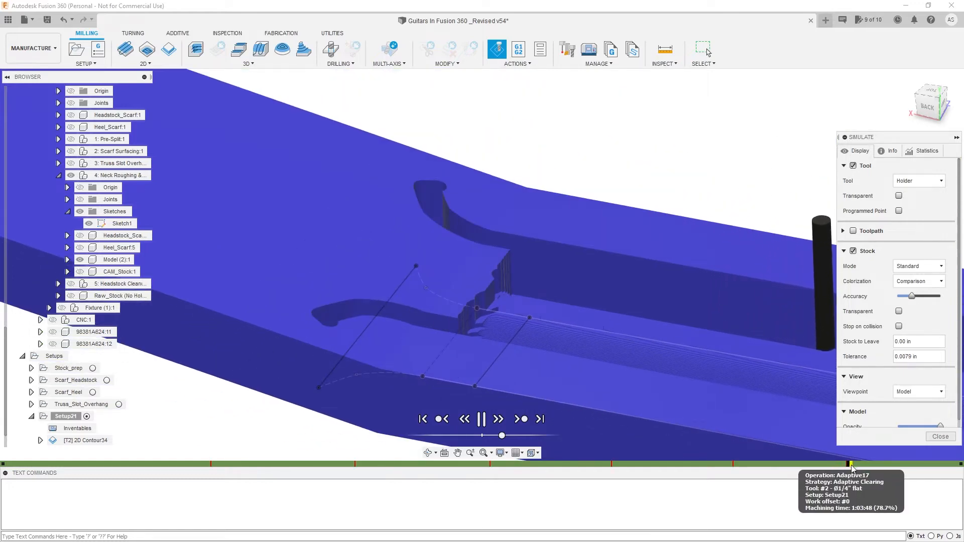
scroll(853, 464, down, 2)
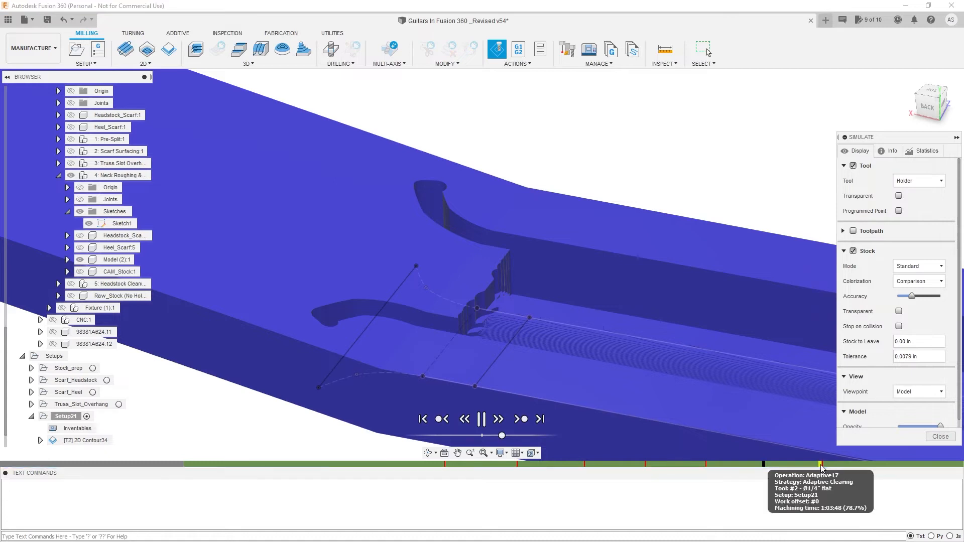
scroll(807, 468, up, 2)
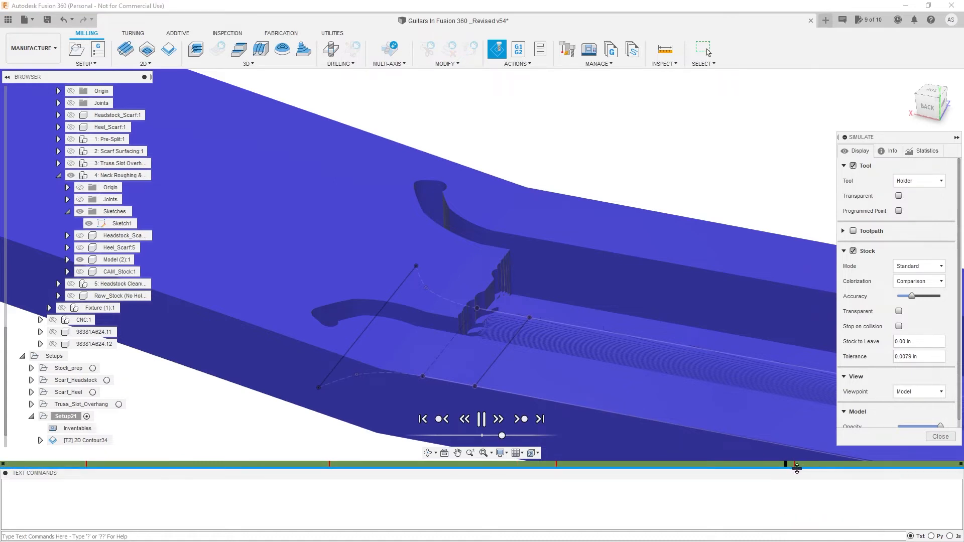
click(787, 462)
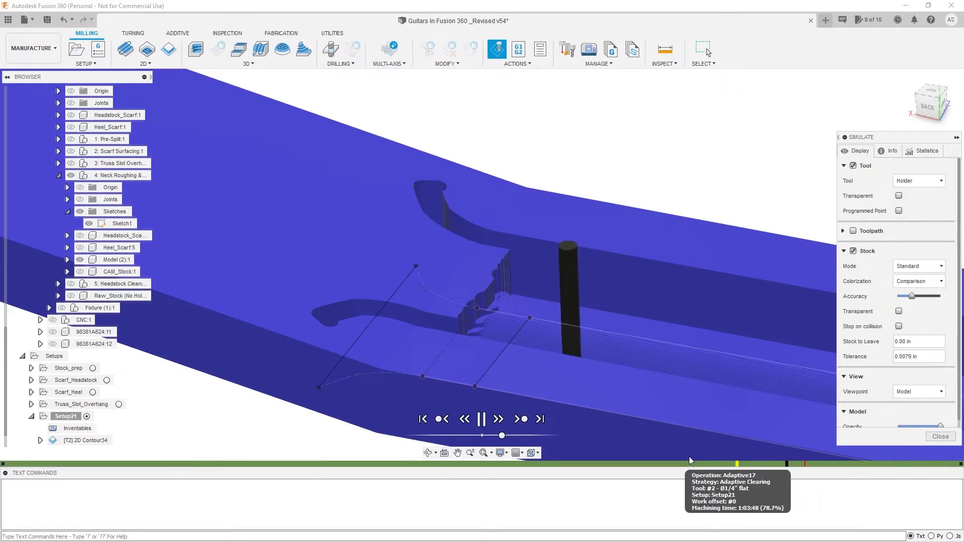
scroll(454, 316, up, 2)
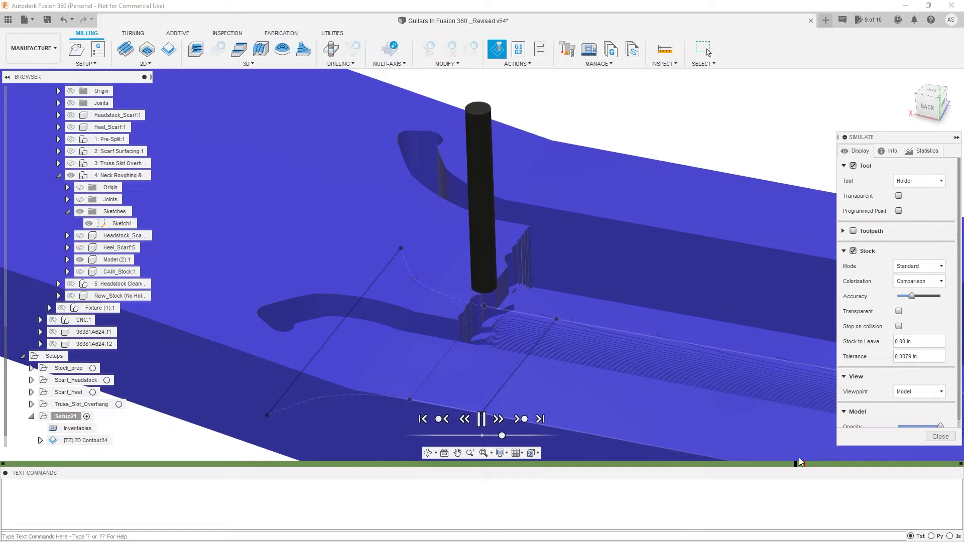
mouse_move(803, 464)
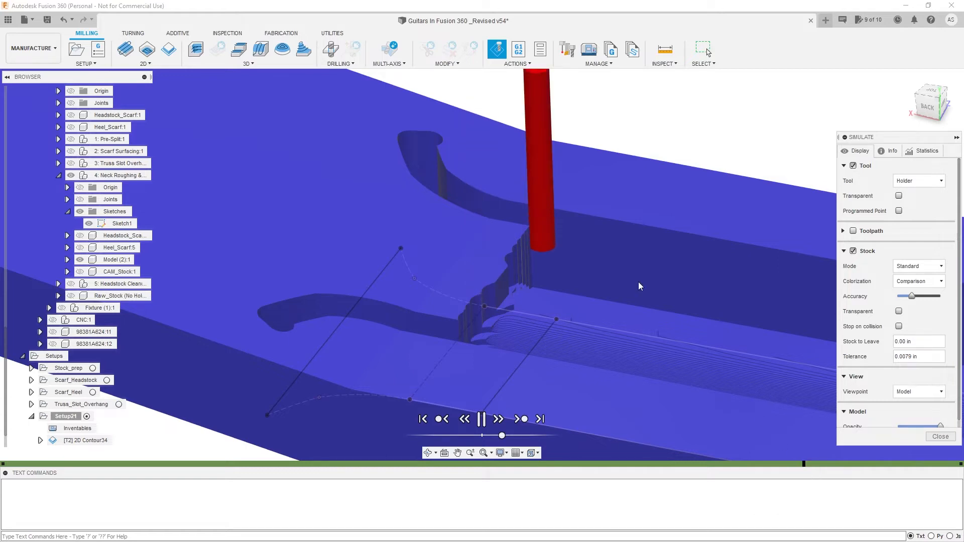
Examine the headstock-end wall from a higher angle and play the simulation faster to the end of the toolpath
scroll(519, 269, up, 2)
mouse_move(520, 269)
shift+middle_down()
mouse_move(512, 281)
mouse_move(535, 259)
shift+middle_up()
scroll(481, 276, down, 2)
scroll(483, 251, down, 4)
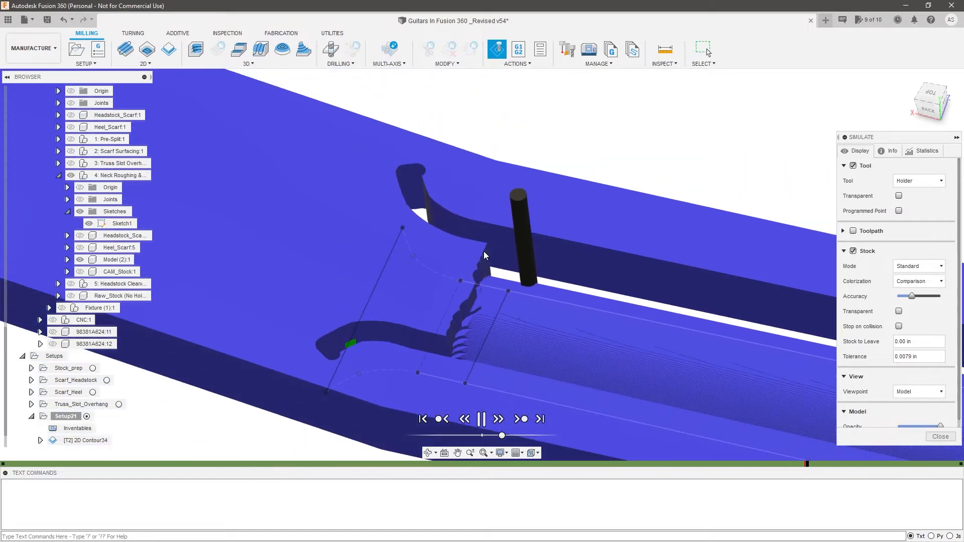
scroll(498, 276, down, 1)
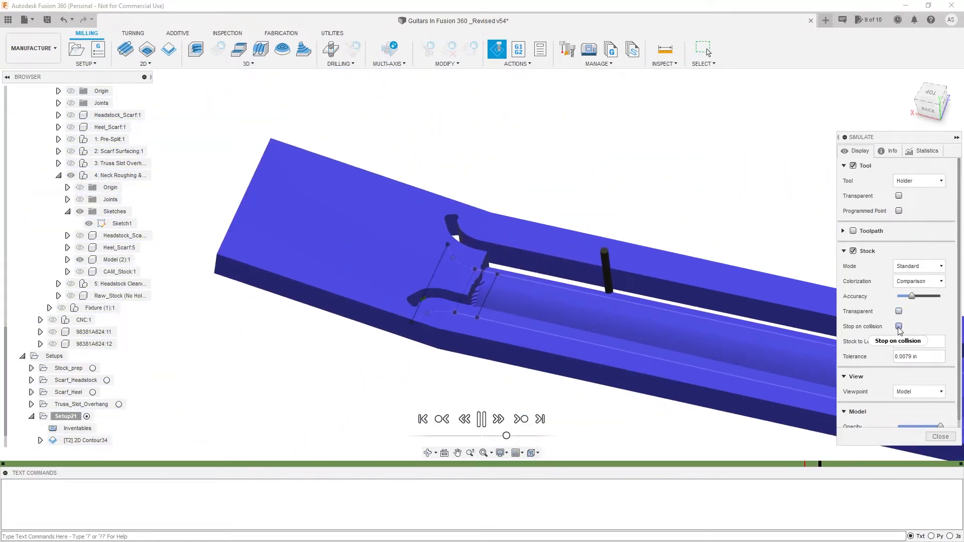
scroll(397, 331, down, 4)
scroll(563, 417, up, 1)
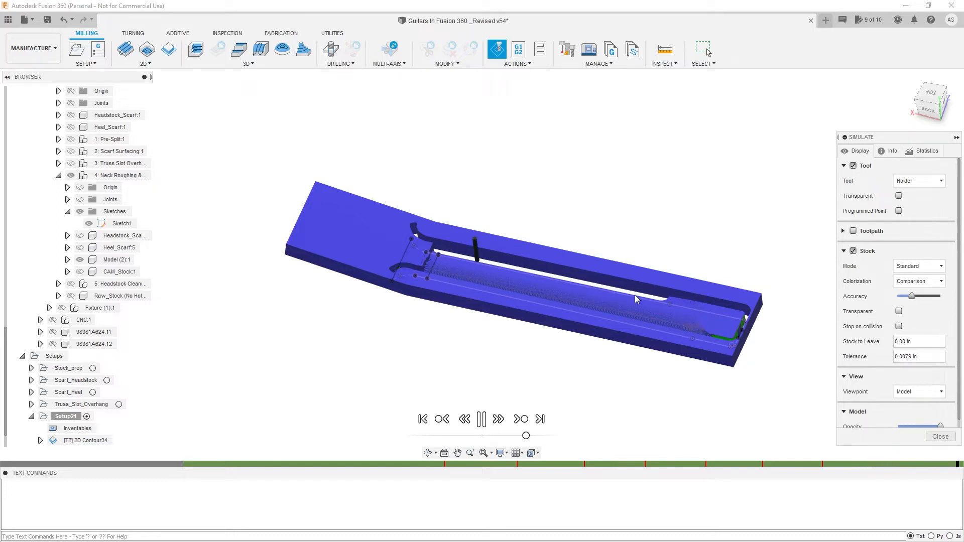
Examine the stock left around the heel end of the roughed neck from several angles
scroll(705, 301, up, 5)
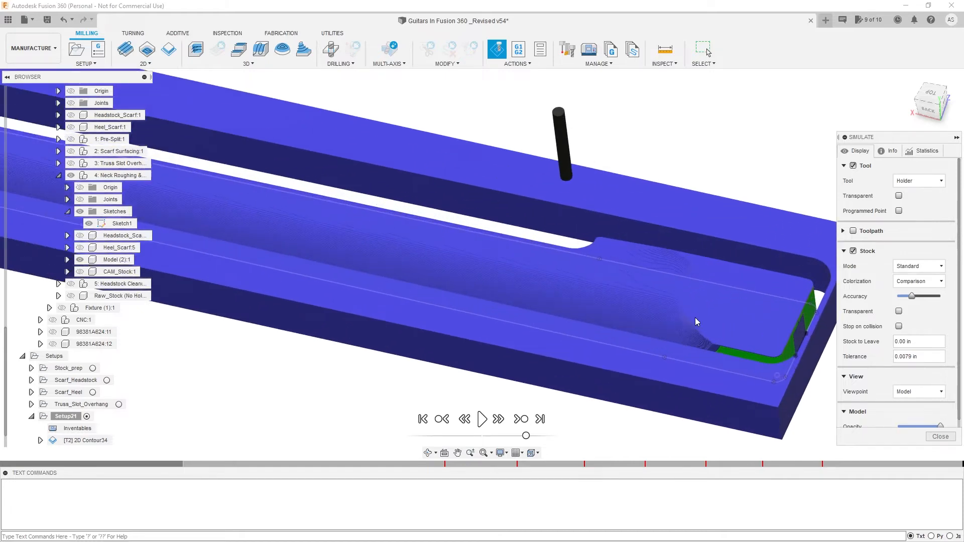
shift+middle_drag(704, 316, 751, 316)
scroll(792, 348, down, 3)
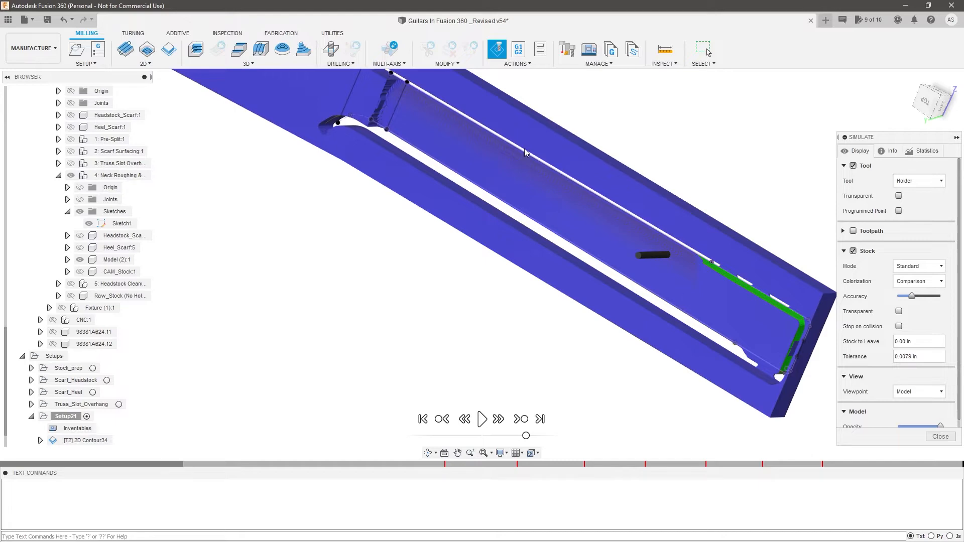
Examine the headstock-end wall against the sketch lines from the top view and at an angle
scroll(649, 215, down, 2)
scroll(472, 132, up, 5)
shift+middle_drag(565, 173, 877, 135)
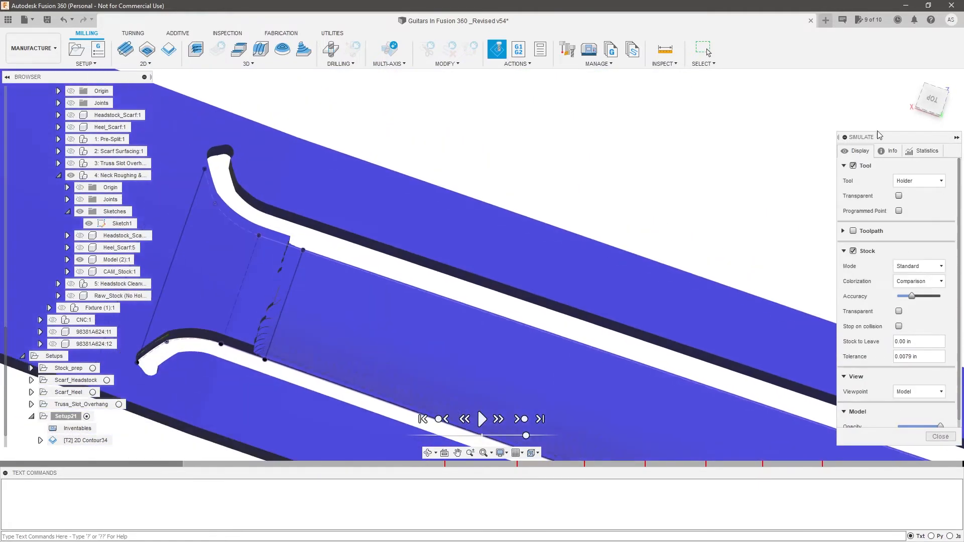
click(932, 100)
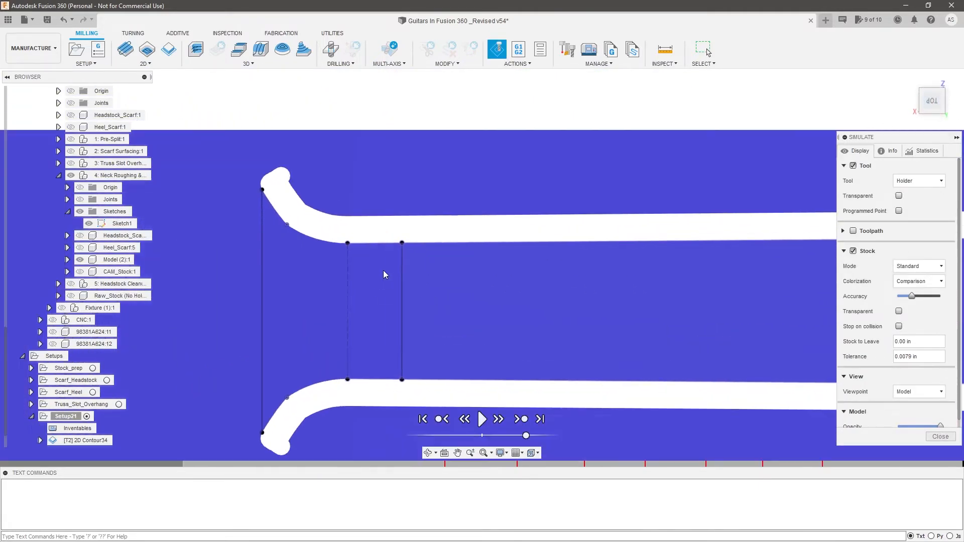
shift+middle_drag(405, 251, 386, 344)
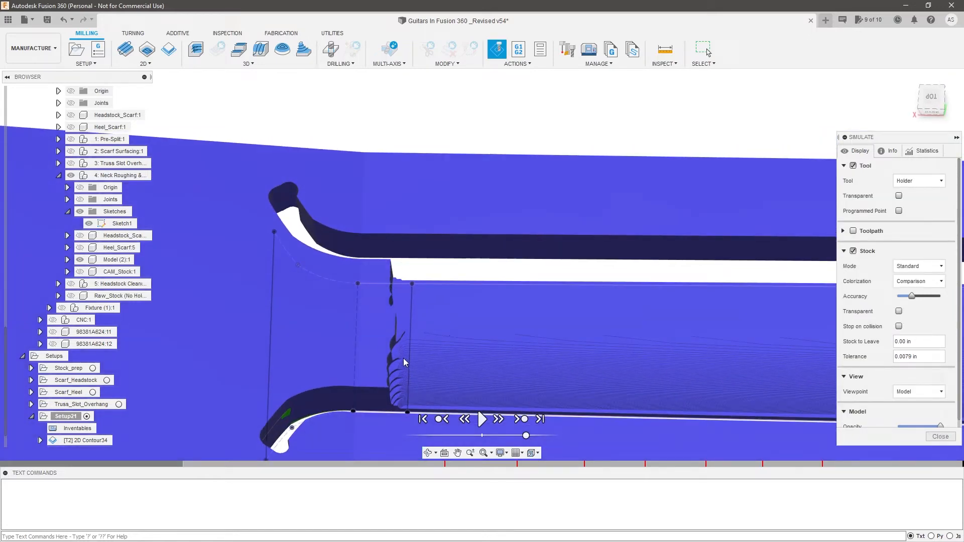
shift+middle_drag(463, 360, 574, 277)
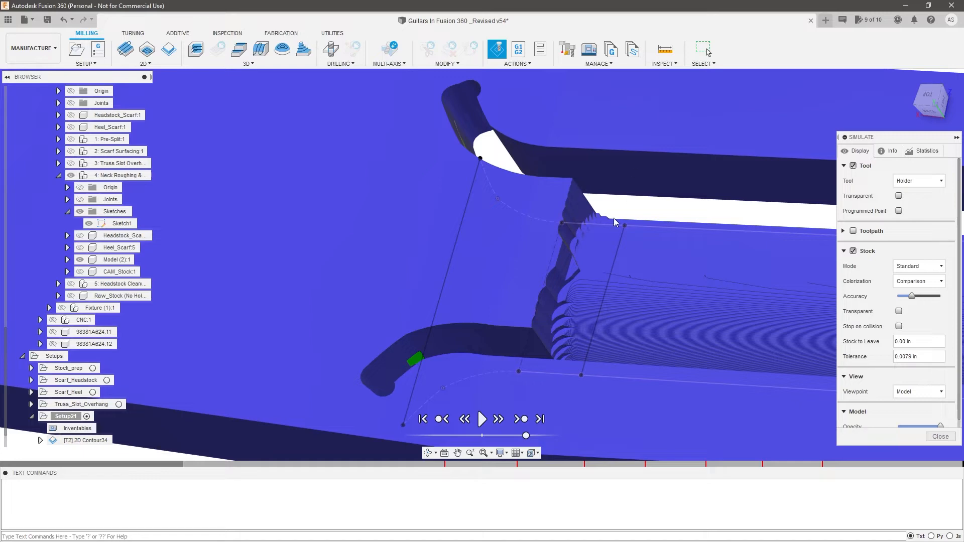
Close the simulation, change the fine stepdown in the adaptive clearing toolpath's passes settings, and regenerate it
scroll(425, 252, down, 6)
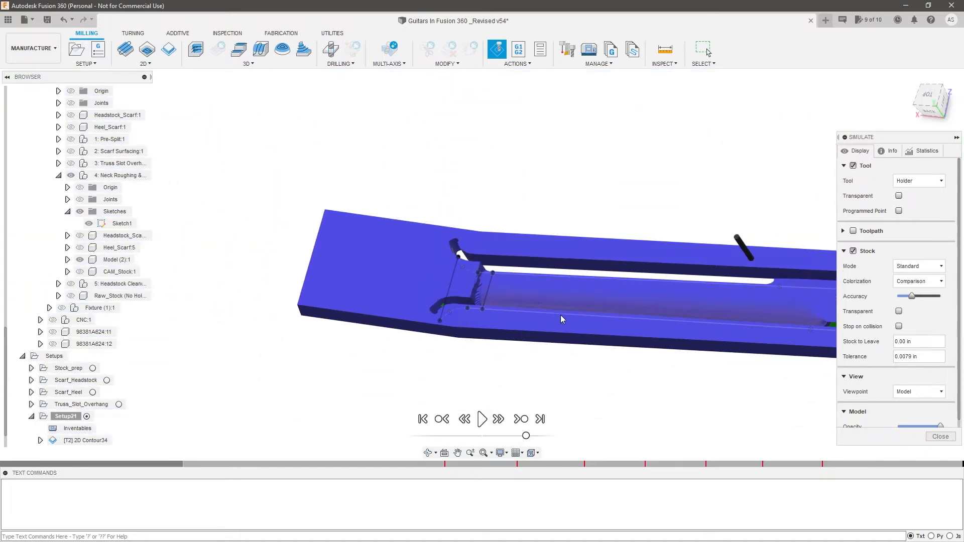
click(940, 436)
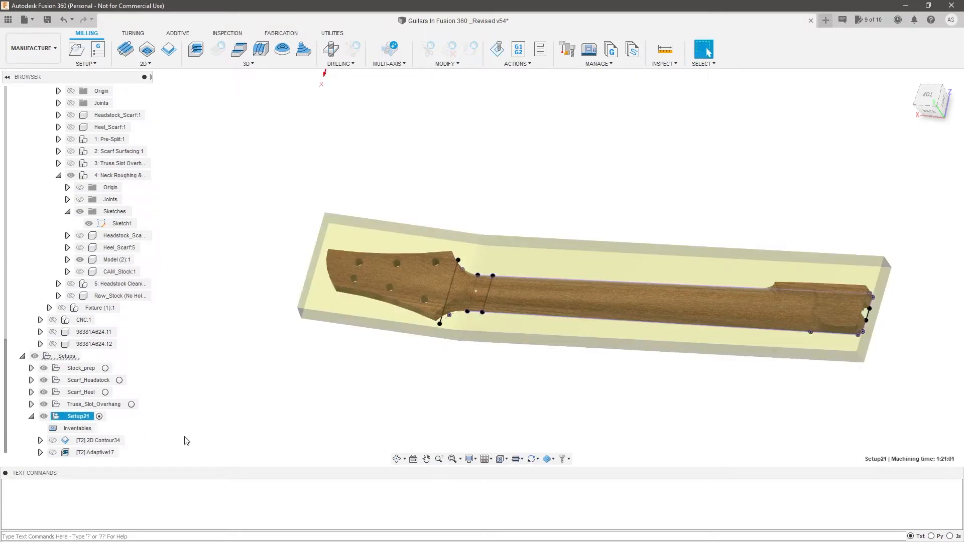
right_click(98, 454)
click(146, 114)
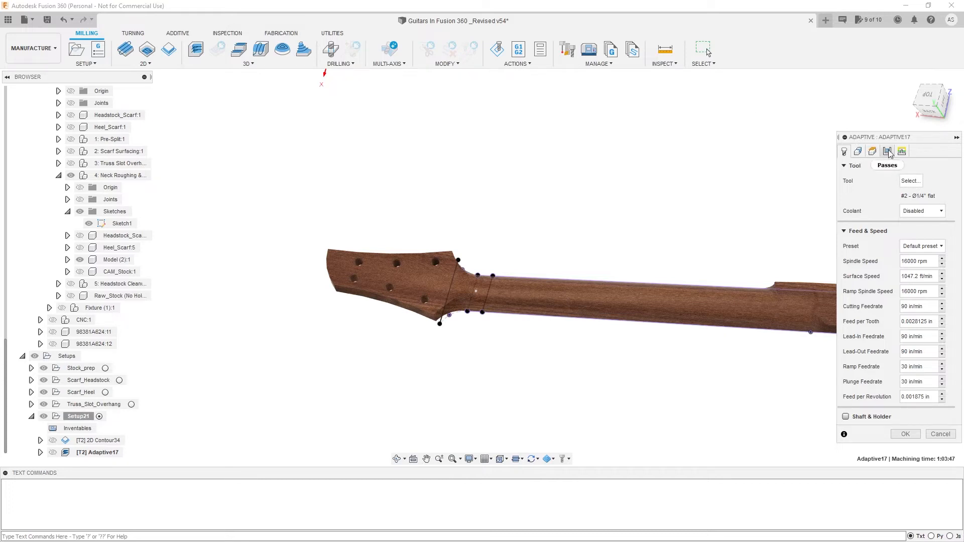
click(887, 152)
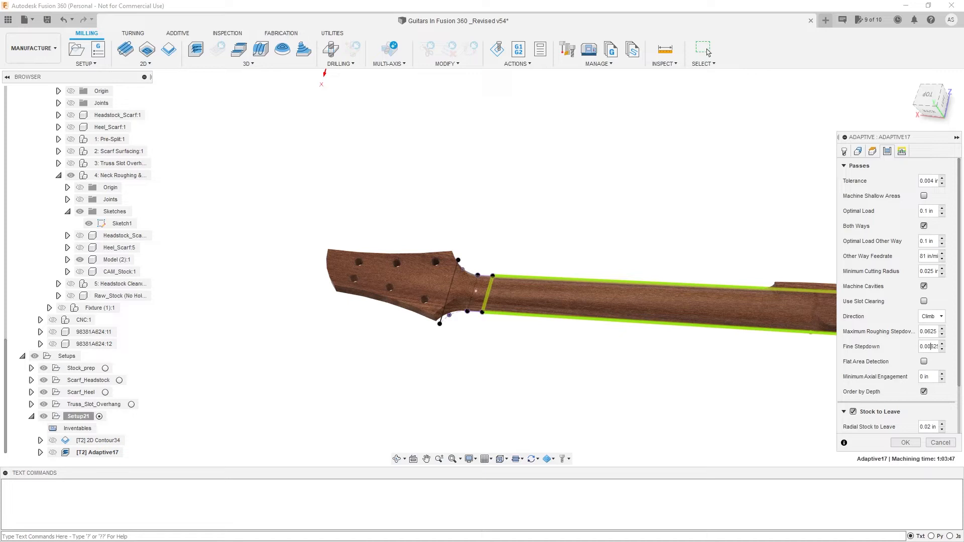
click(908, 443)
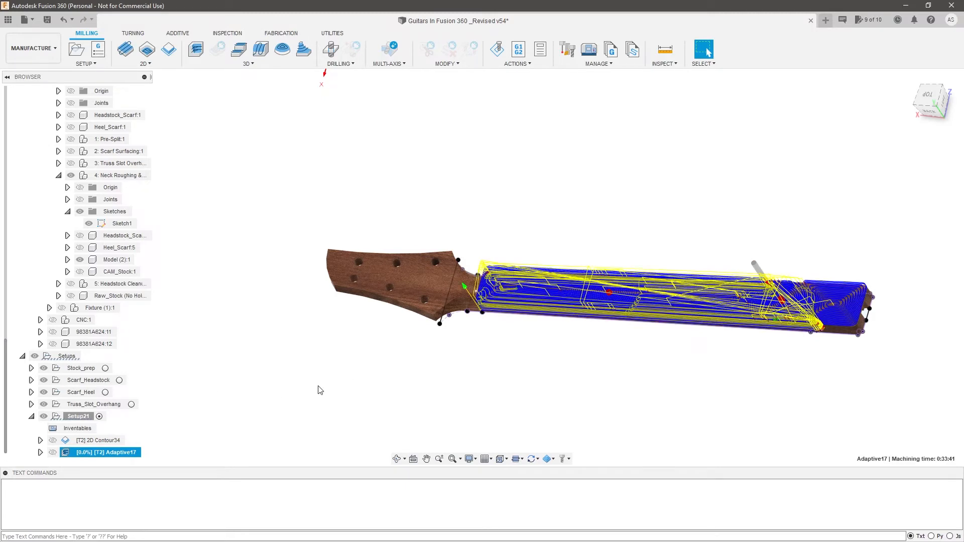
Simulate all toolpaths of Setup21 and examine the stock left around the heel end of the neck
right_click(78, 416)
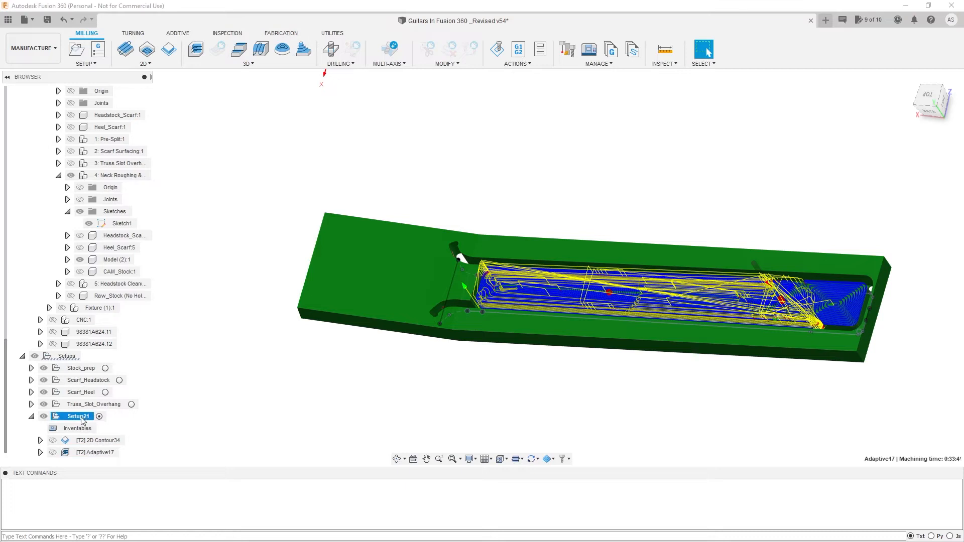
click(289, 211)
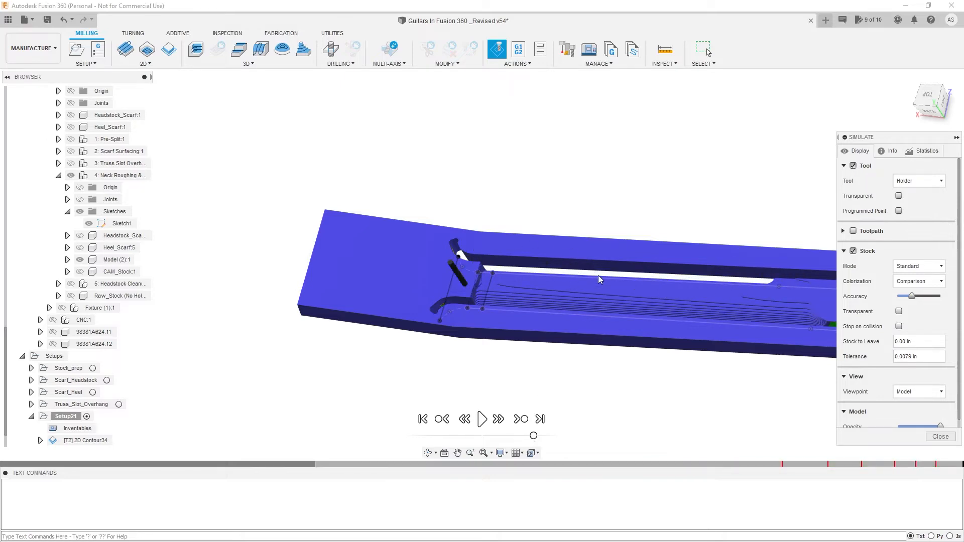
scroll(718, 311, up, 2)
scroll(454, 303, down, 3)
scroll(635, 300, up, 6)
shift+middle_drag(625, 302, 537, 228)
scroll(532, 204, up, 3)
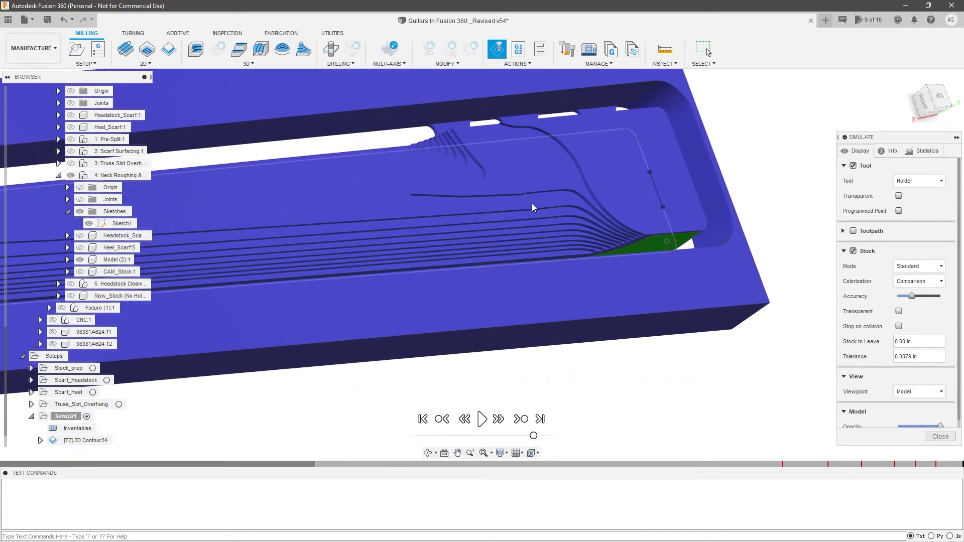
Examine the simulated headstock-end wall and the whole roughed neck from several angles, and close the simulation
scroll(693, 222, down, 5)
shift+middle_drag(694, 221, 492, 307)
scroll(474, 294, up, 6)
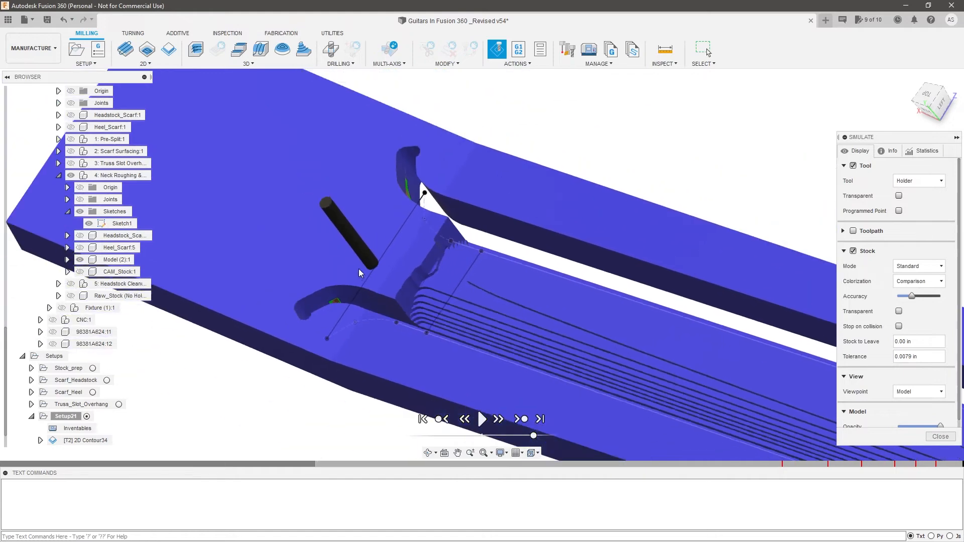
scroll(359, 269, down, 5)
shift+middle_drag(358, 269, 451, 314)
scroll(451, 314, down, 3)
shift+middle_drag(434, 264, 486, 281)
scroll(558, 308, up, 3)
shift+middle_drag(549, 308, 560, 317)
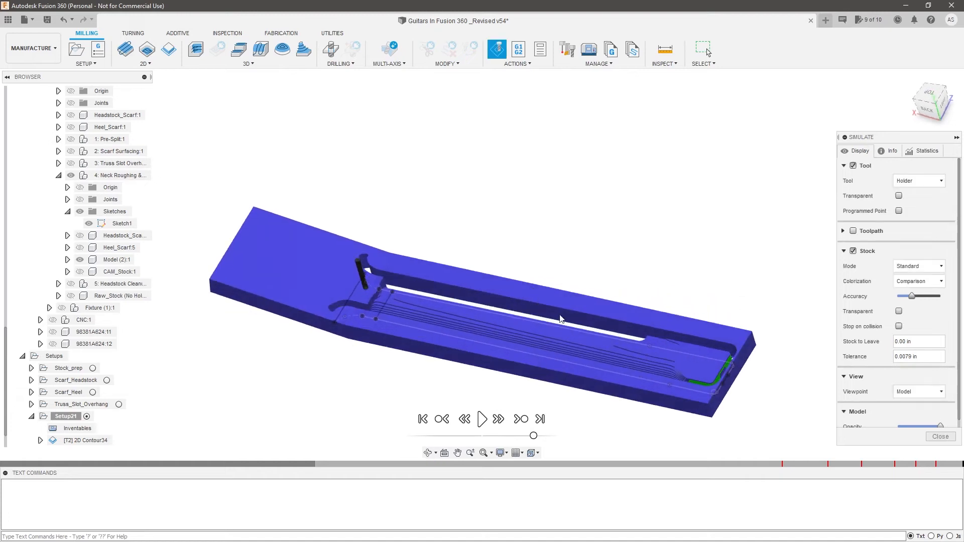
click(940, 437)
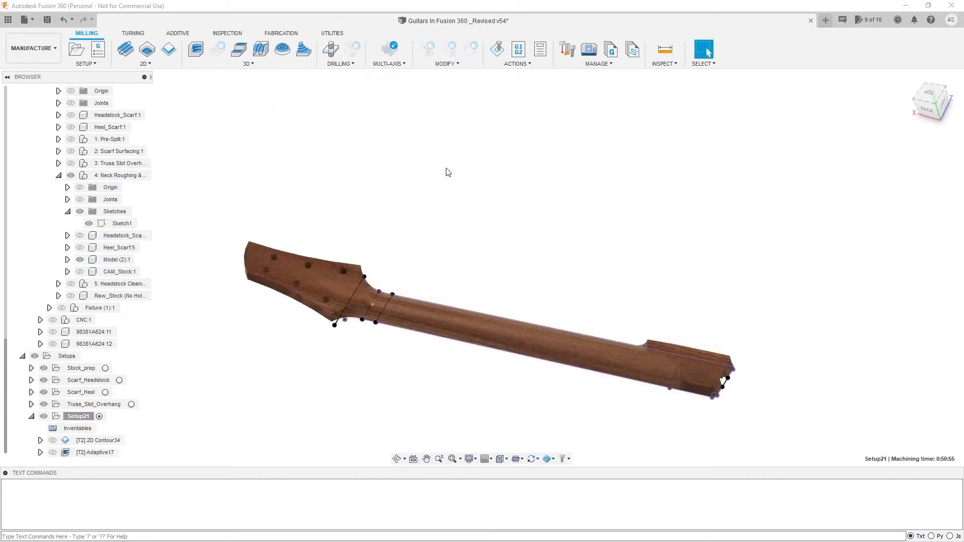
Create a 2D Face operation with the outline of the neck's flat heel face as its stock contour
scroll(625, 315, up, 5)
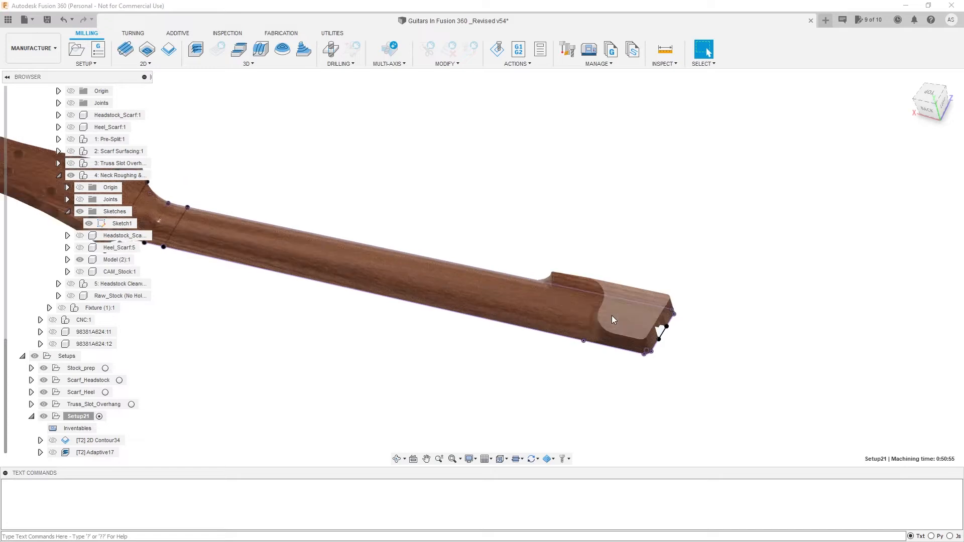
click(638, 305)
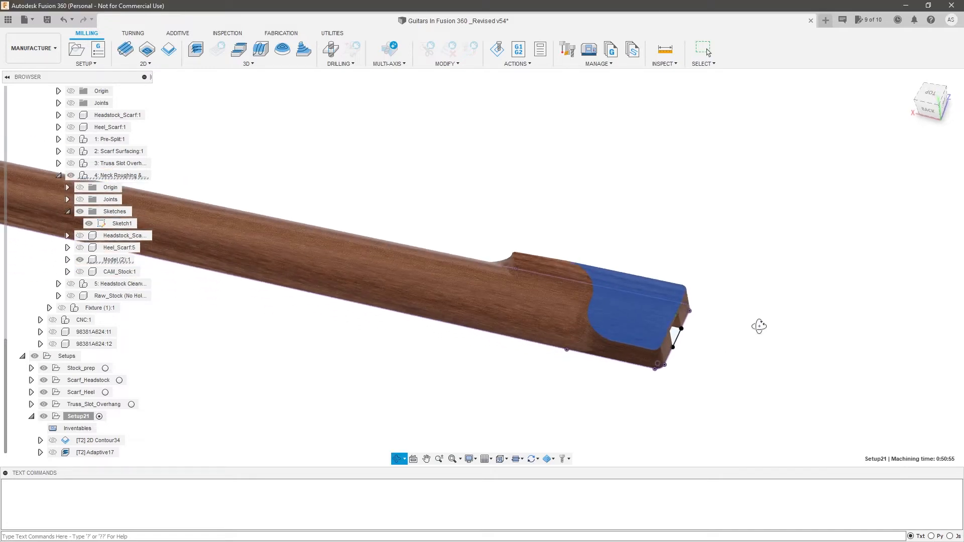
key(Escape)
scroll(632, 309, up, 3)
click(817, 327)
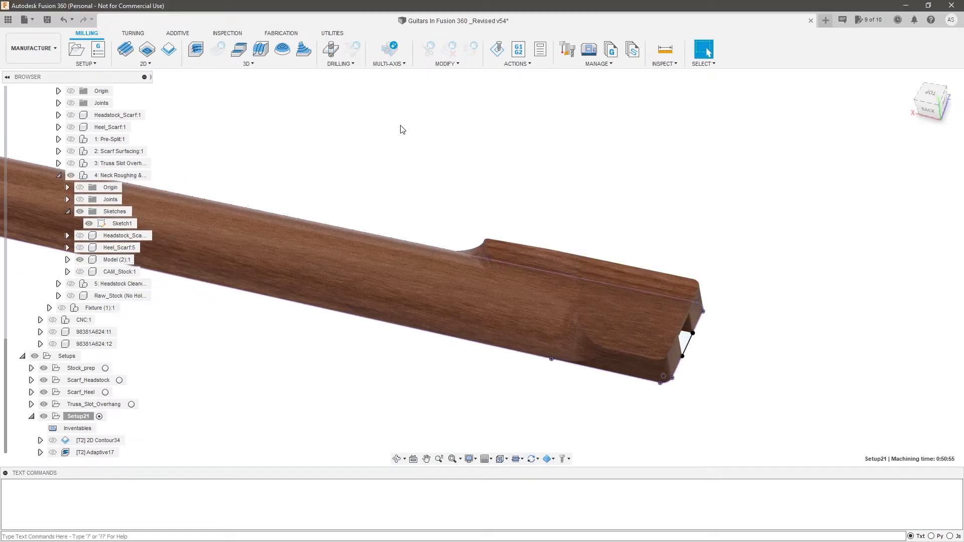
click(129, 55)
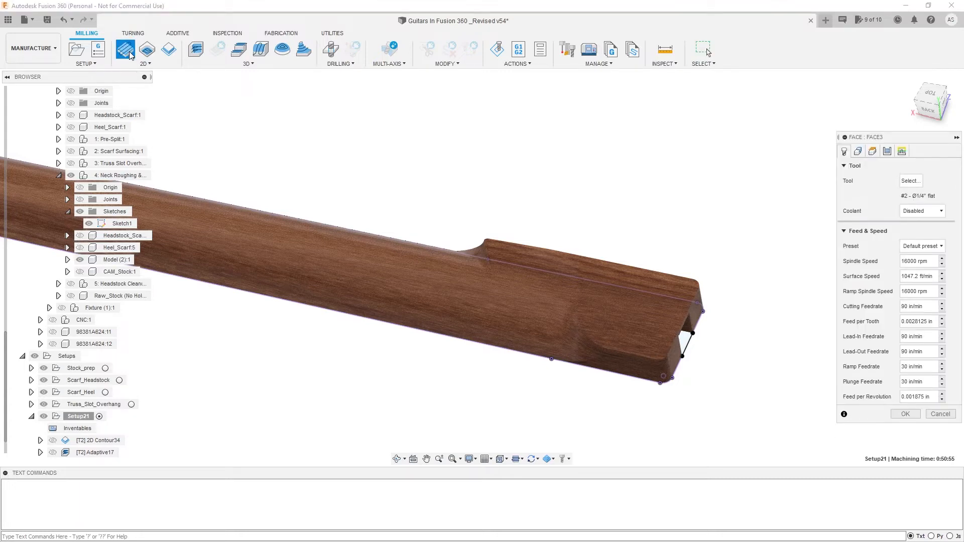
click(858, 152)
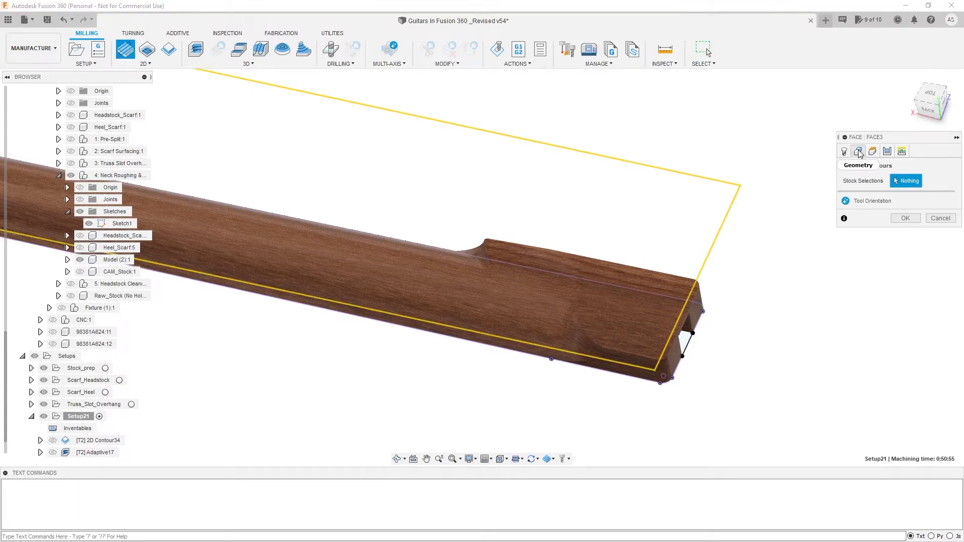
click(608, 265)
scroll(703, 297, up, 3)
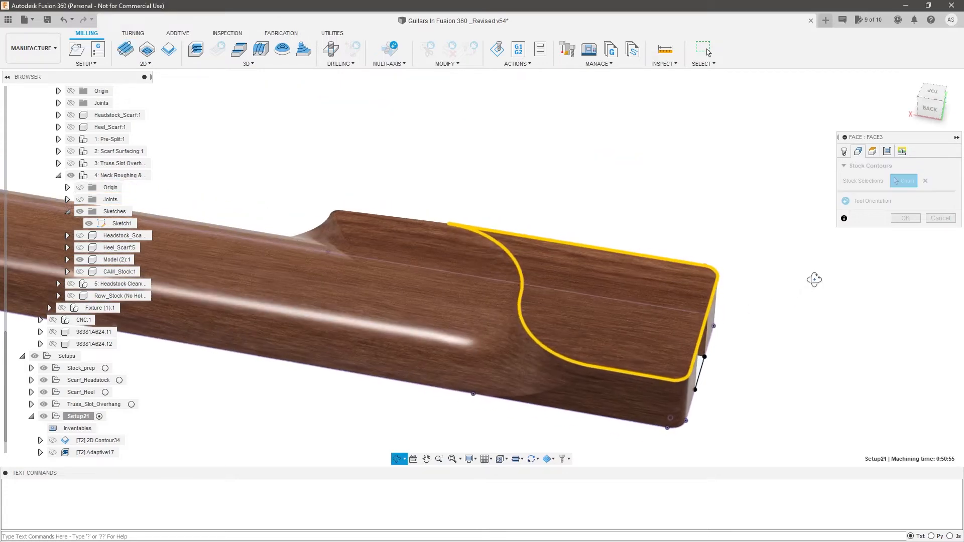
Set the Face operation's bottom height from a selection, using the flat heel face as reference
click(872, 151)
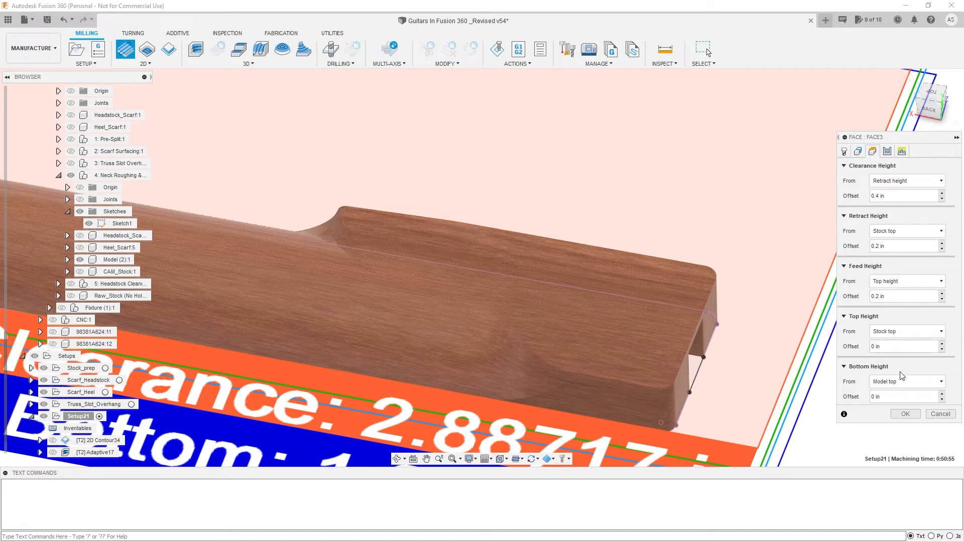
click(901, 382)
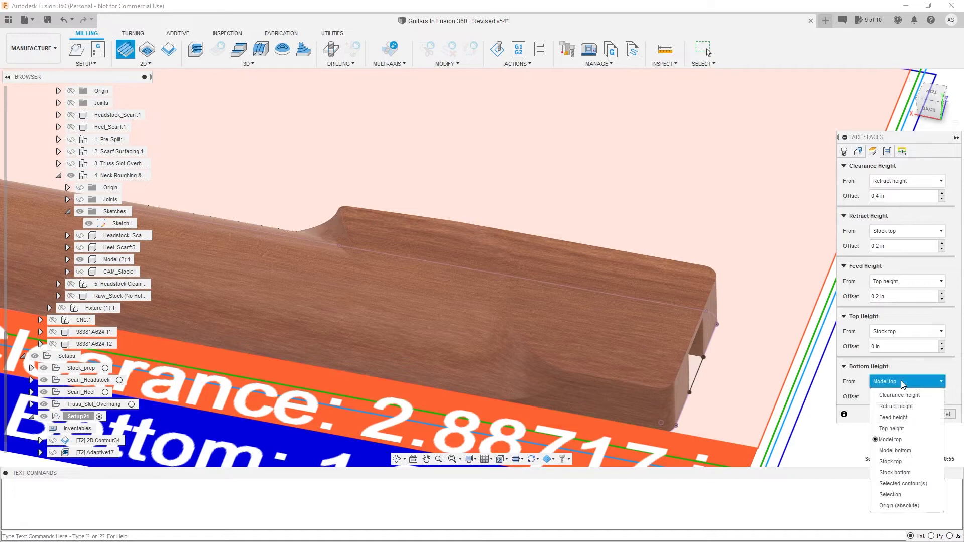
click(893, 500)
click(613, 303)
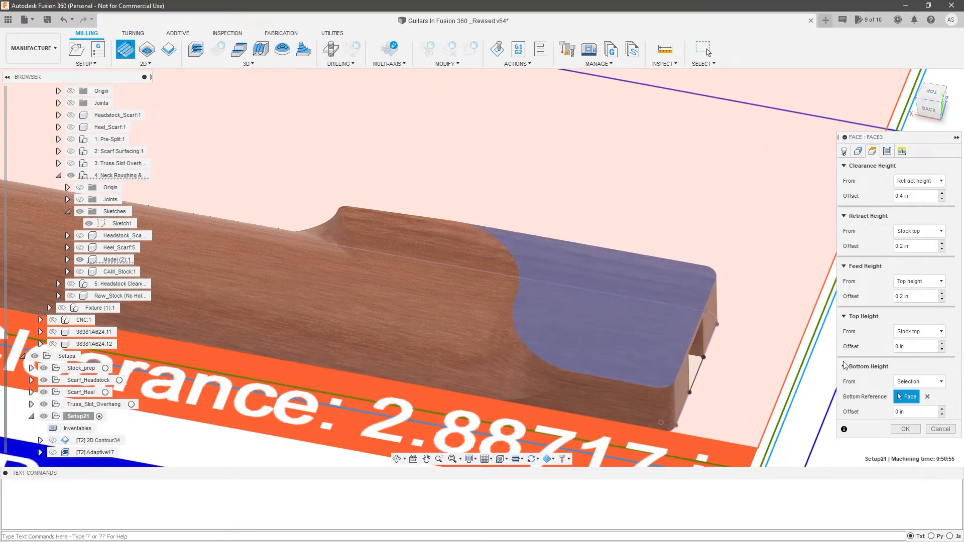
Set the top height from a selection, using the top face of CAM_Stock as reference, and hide that body
click(930, 335)
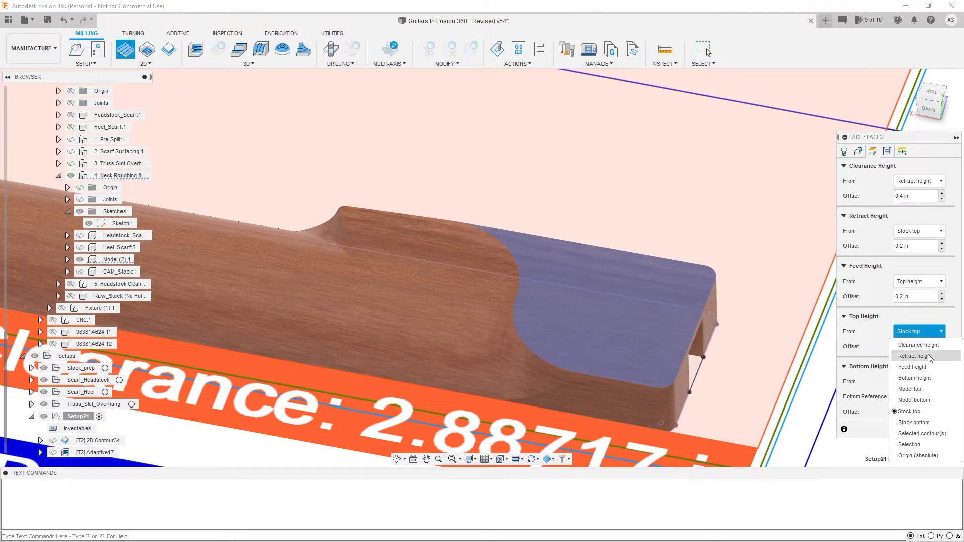
click(916, 447)
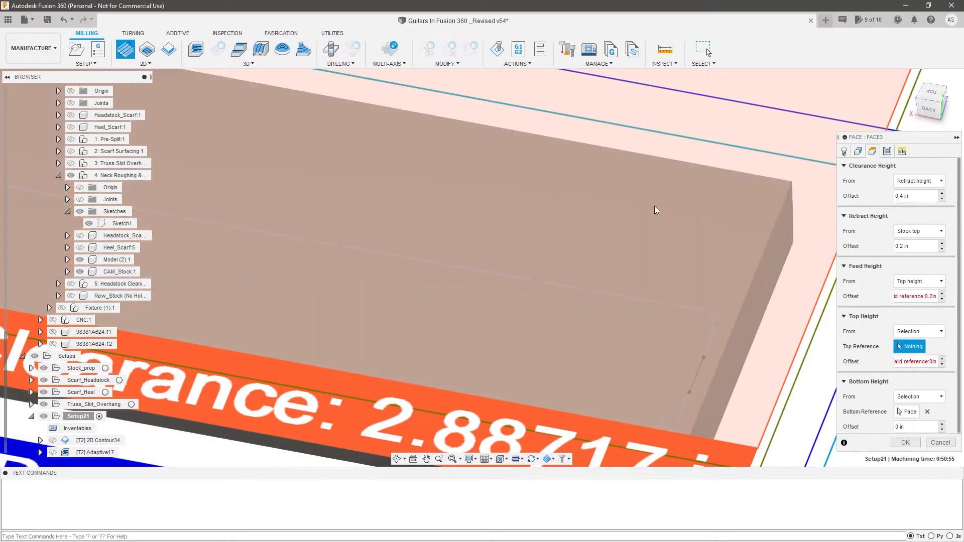
click(655, 205)
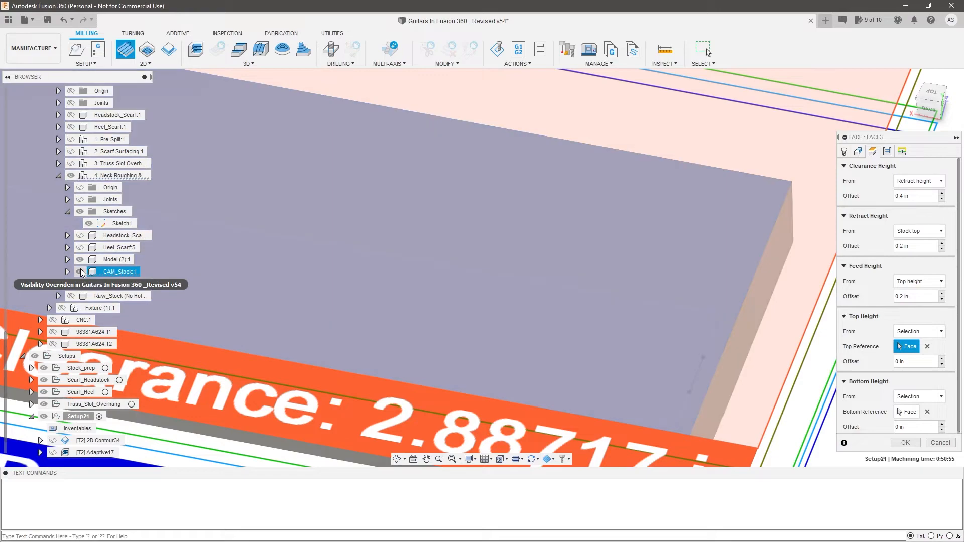
click(80, 272)
scroll(608, 289, down, 5)
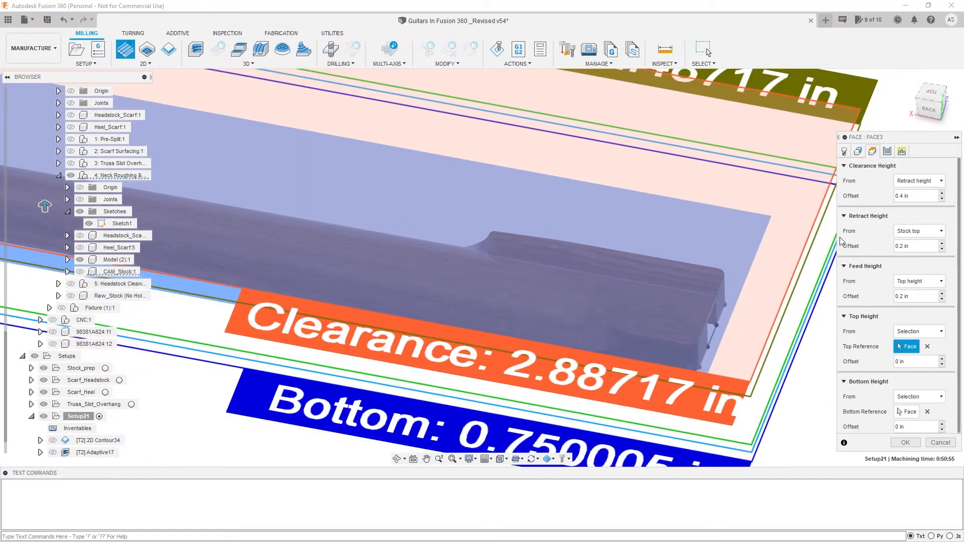
Set the feed height from a selected model point where the headstock meets the neck, with an offset of 0.5 in
scroll(568, 318, up, 4)
shift+middle_drag(568, 319, 596, 298)
click(927, 281)
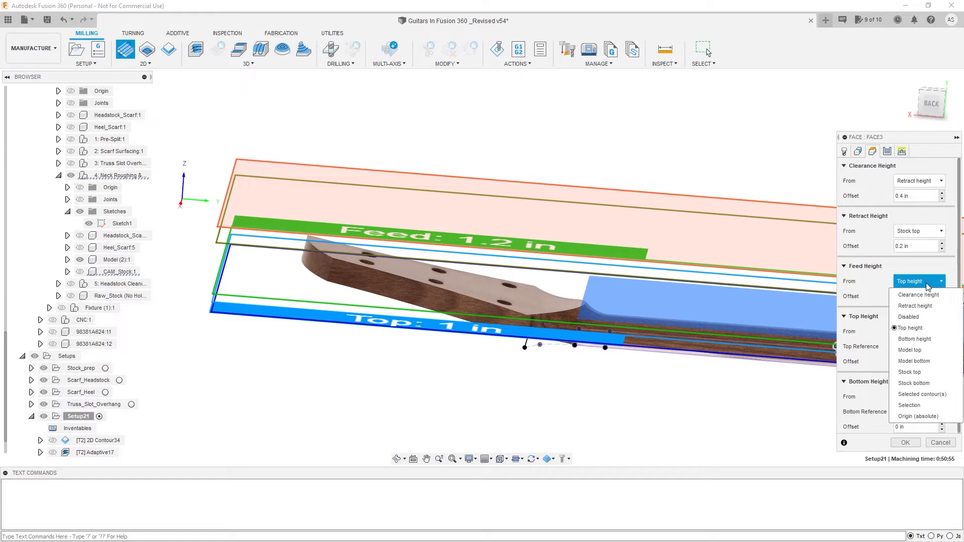
click(917, 403)
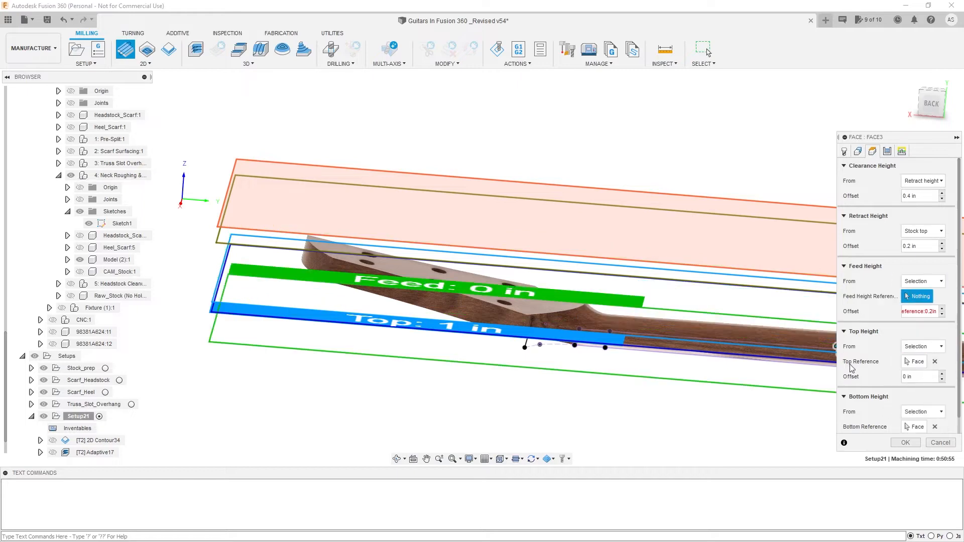
click(526, 315)
shift+middle_drag(583, 388, 729, 308)
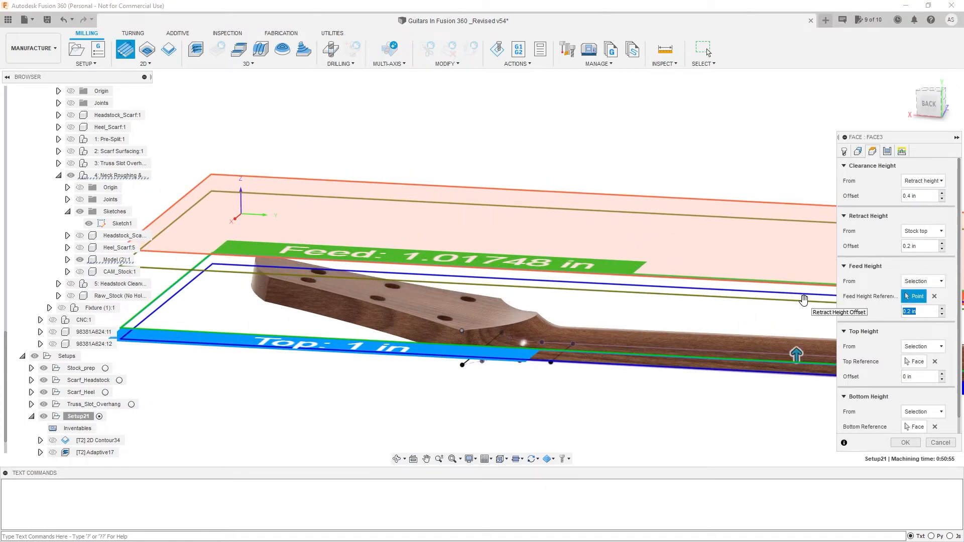
key(Tab)
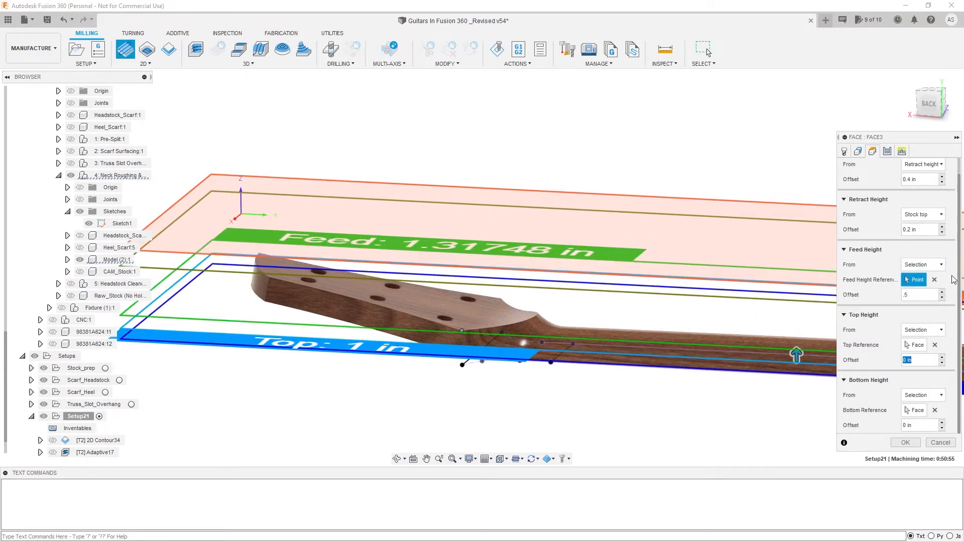
Set the retract height from a selected model point where the headstock meets the neck, with an offset of 0.5 in
click(922, 214)
click(919, 322)
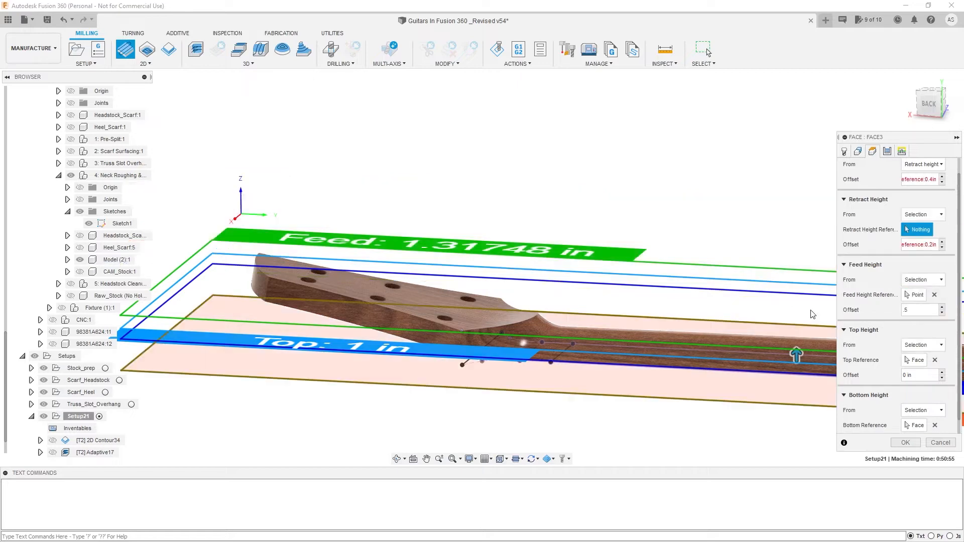
click(462, 331)
click(923, 244)
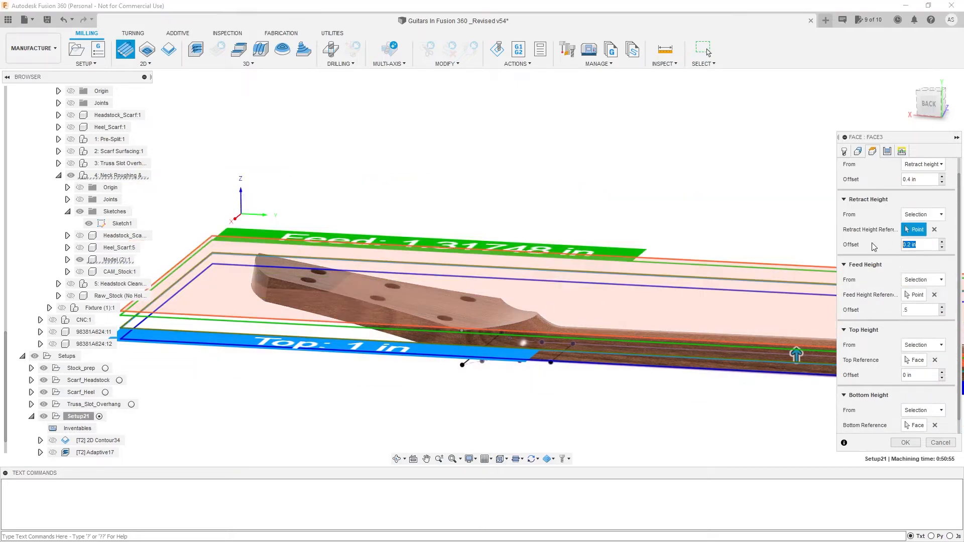
text(.5)
key(Tab)
scroll(932, 220, up, 1)
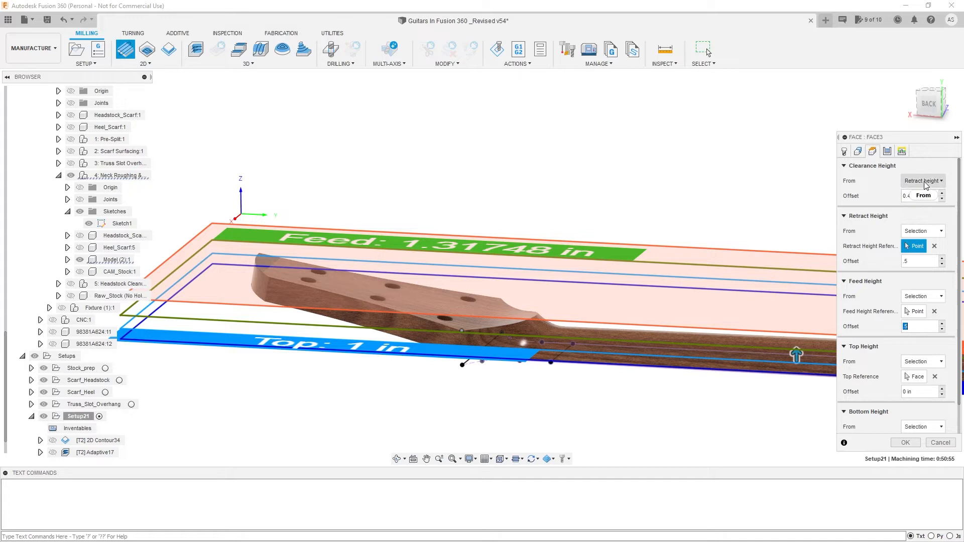
Set the clearance height from a selection, showing CAM_Stock and picking its highest corner point at the headstock end
click(923, 180)
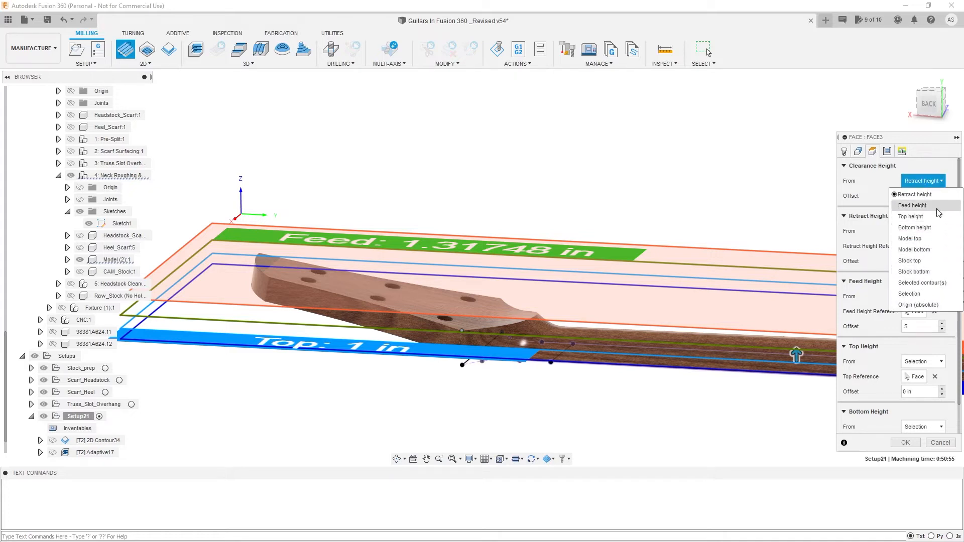
click(909, 294)
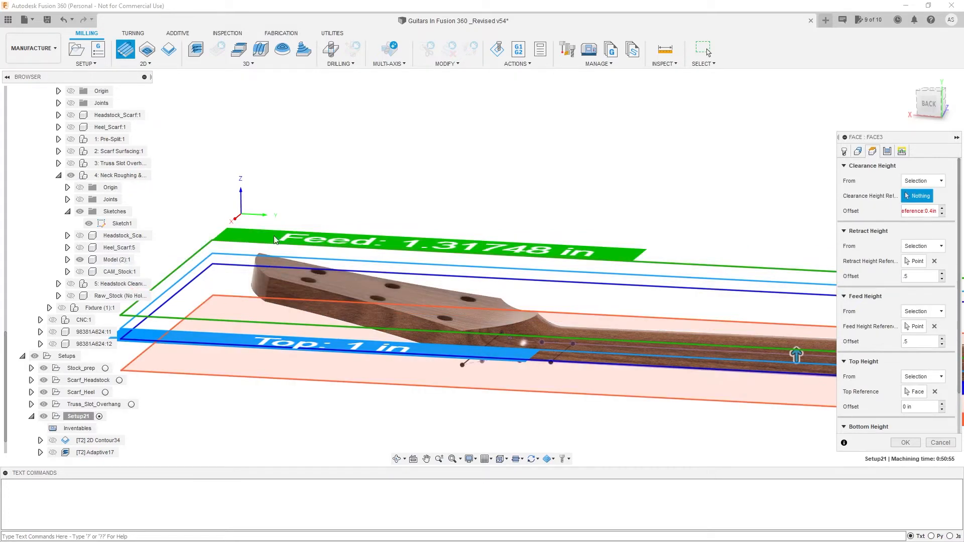
click(80, 272)
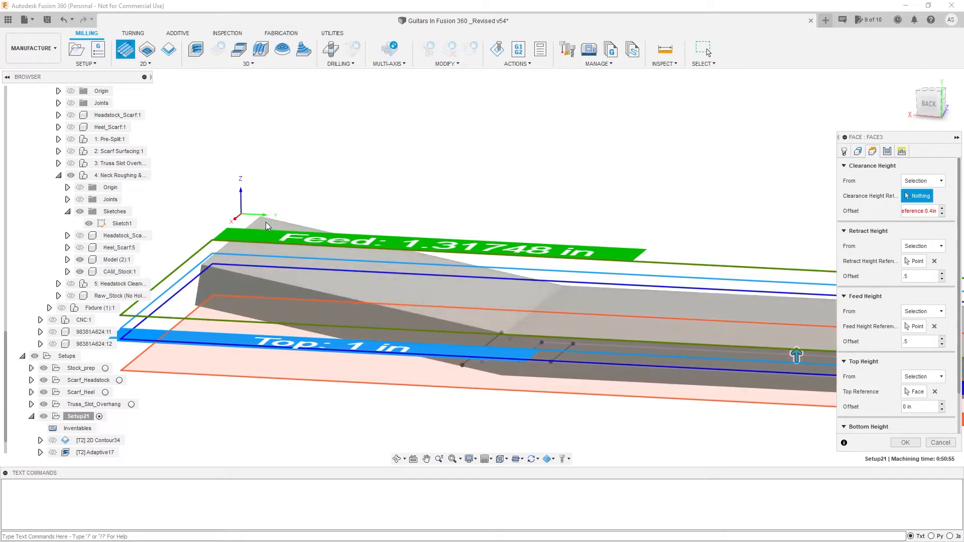
click(262, 218)
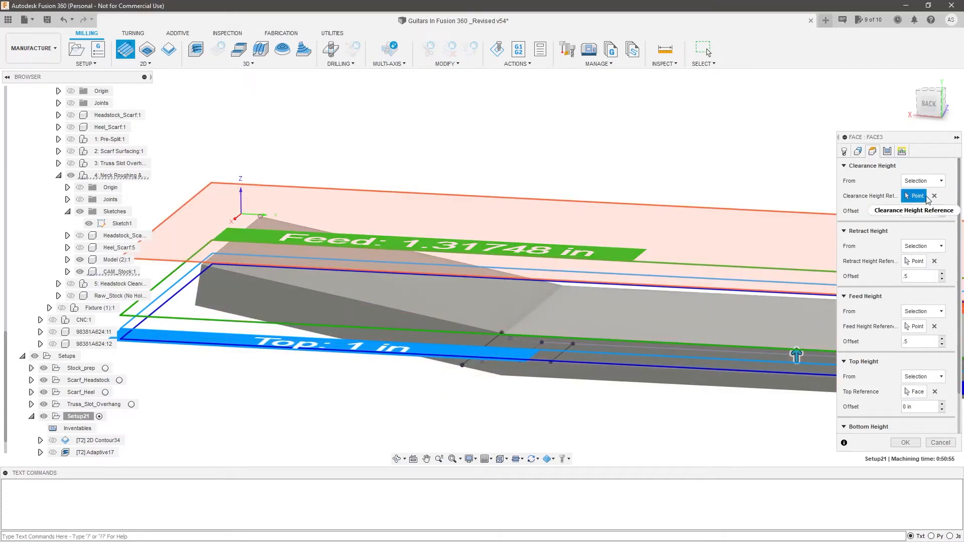
Set the clearance height offset to 0 for the heel facing operation
drag(925, 210, 860, 215)
text(0)
key(Tab)
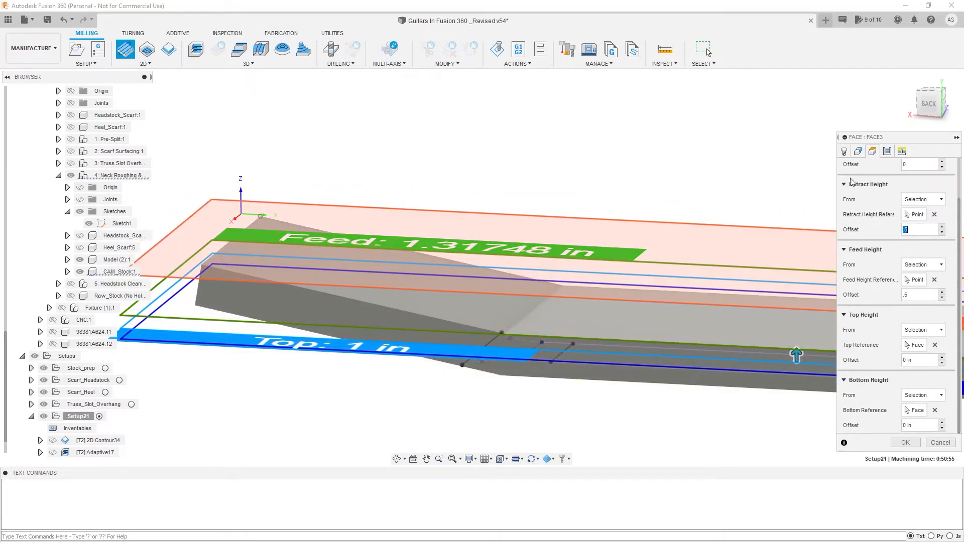
Set the facing pass direction to 90 deg, pass extension to .0625 in and stepover to .125 in, and generate the toolpath
click(886, 151)
scroll(390, 254, down, 4)
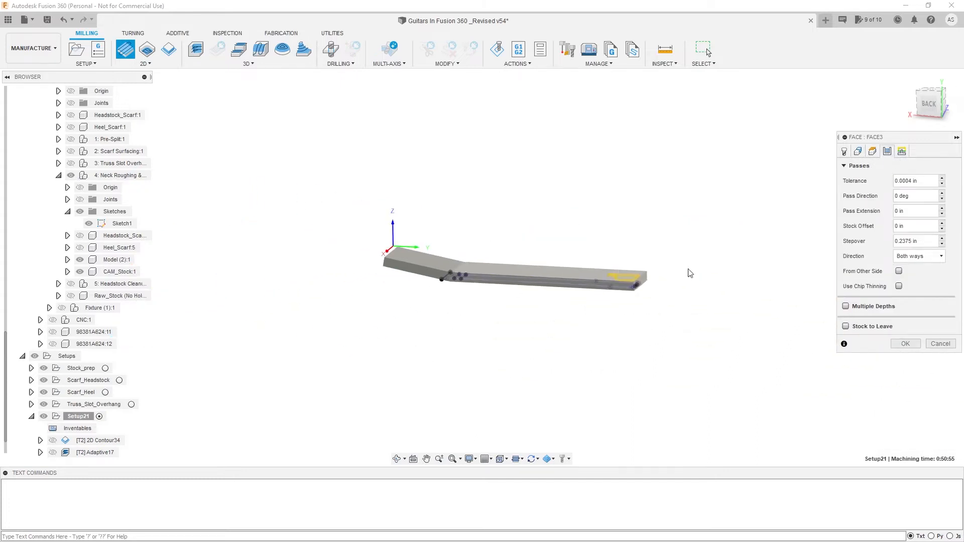
scroll(588, 271, up, 6)
shift+middle_drag(589, 268, 577, 294)
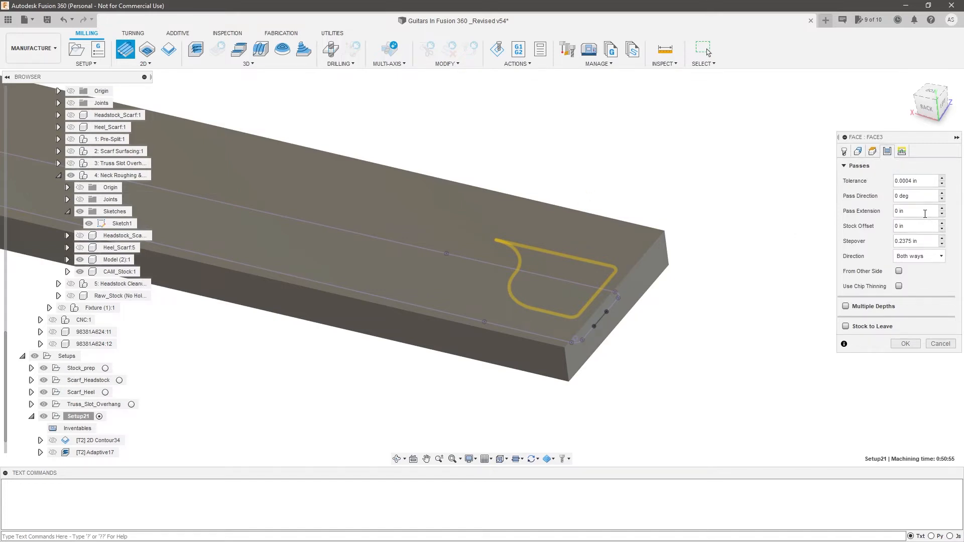
click(925, 210)
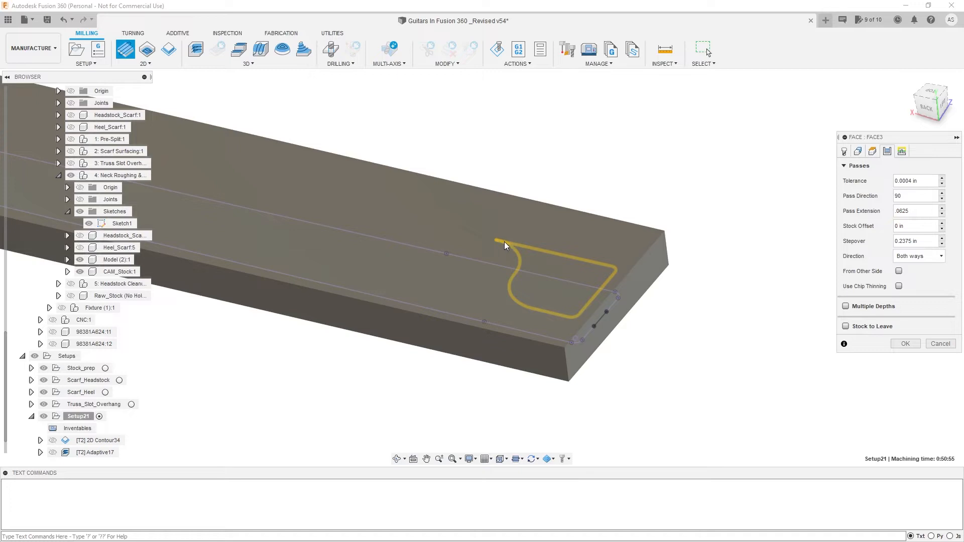
scroll(534, 296, up, 2)
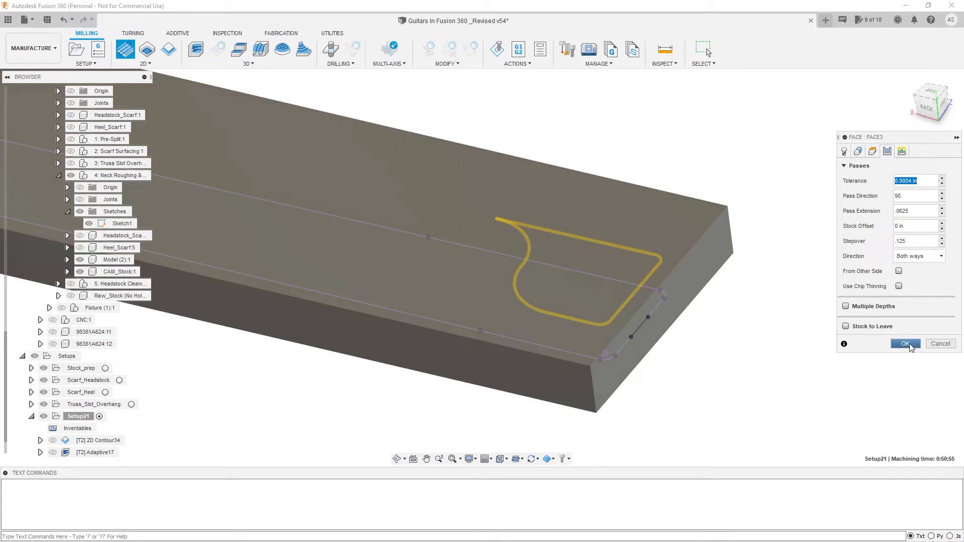
click(906, 344)
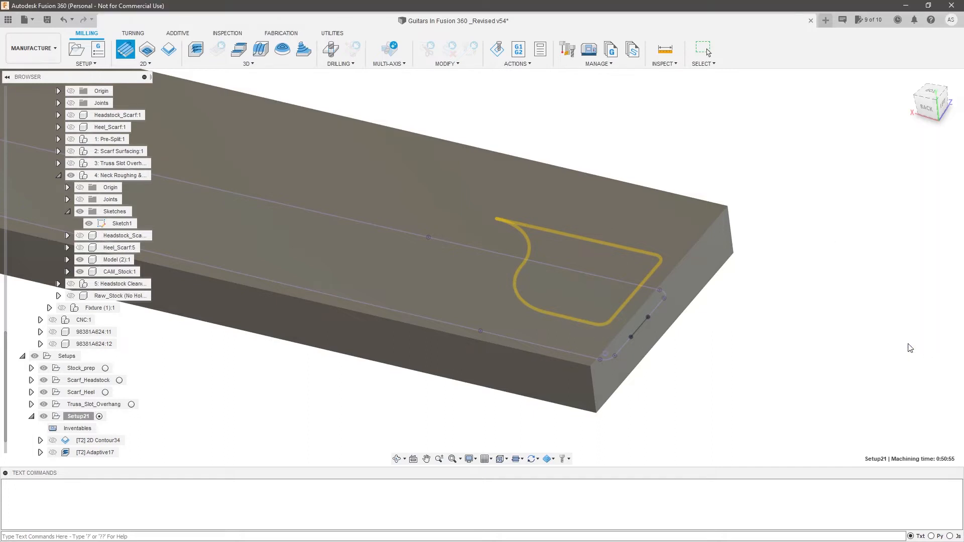
Start a simulation of the Face3 toolpath and hide the CAM_Stock body
click(98, 453)
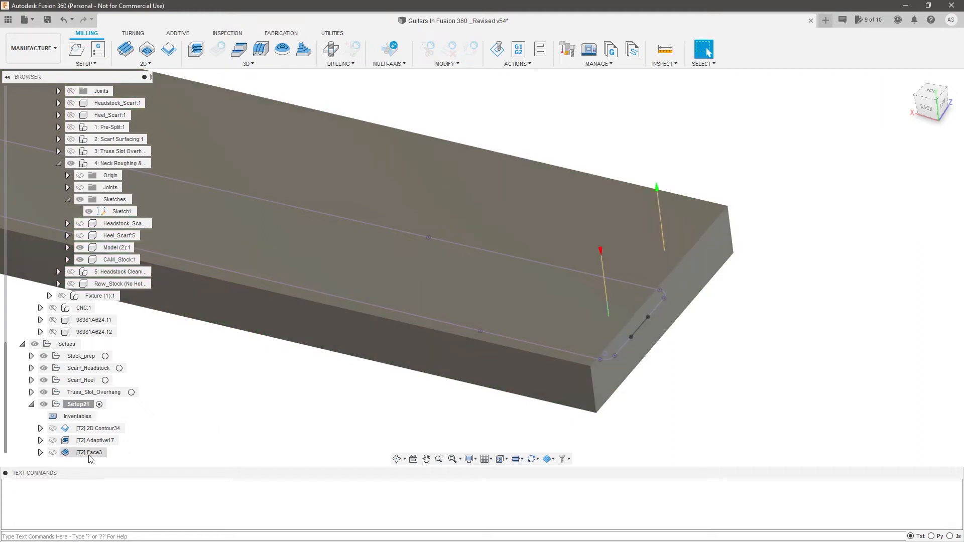
right_click(91, 454)
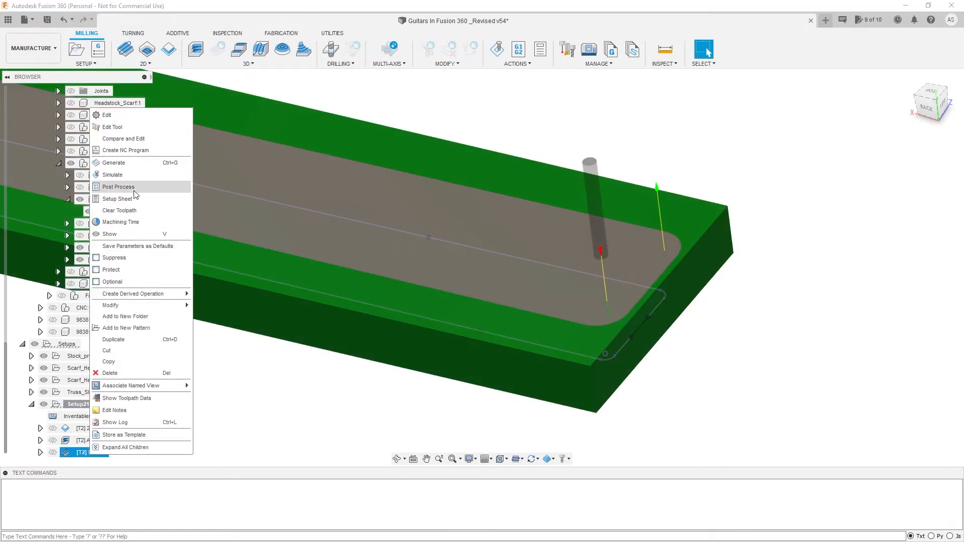
click(113, 175)
click(80, 259)
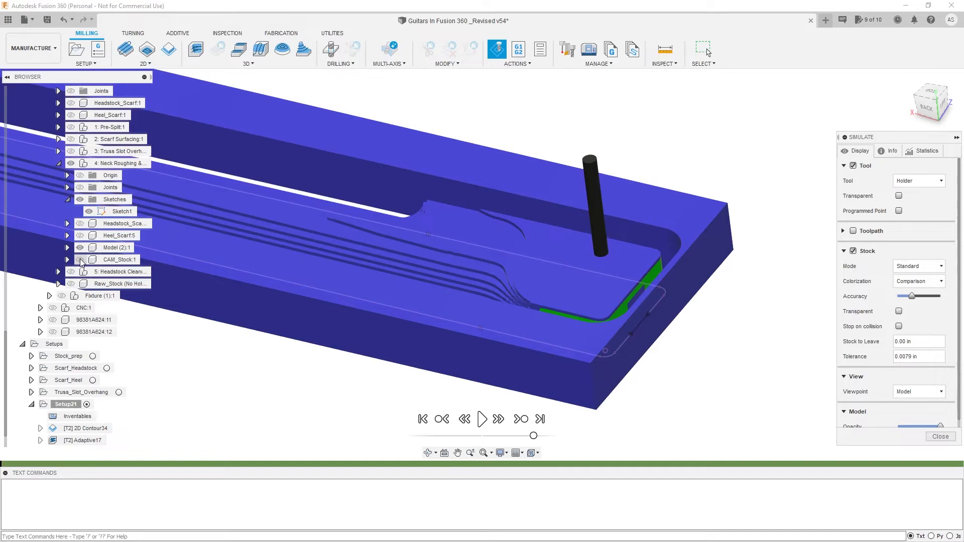
scroll(498, 394, up, 3)
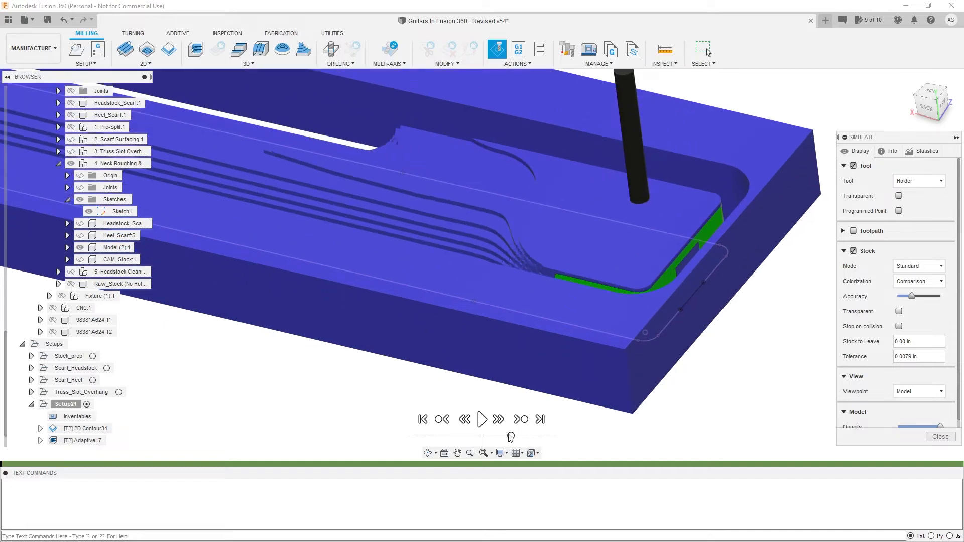
Play the facing simulation from the top and at an angle, check the material left around the flat heel, and close it
click(480, 417)
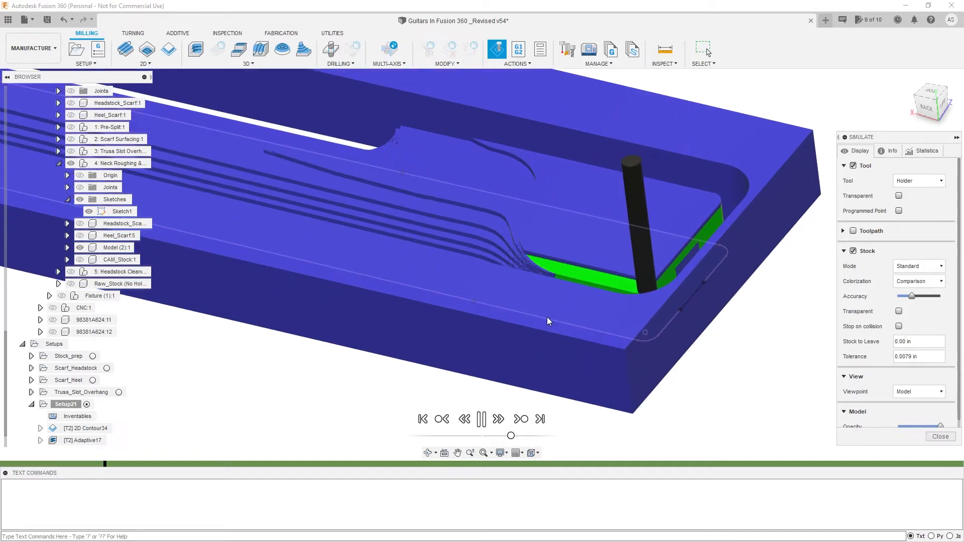
shift+middle_drag(547, 322, 576, 338)
click(931, 99)
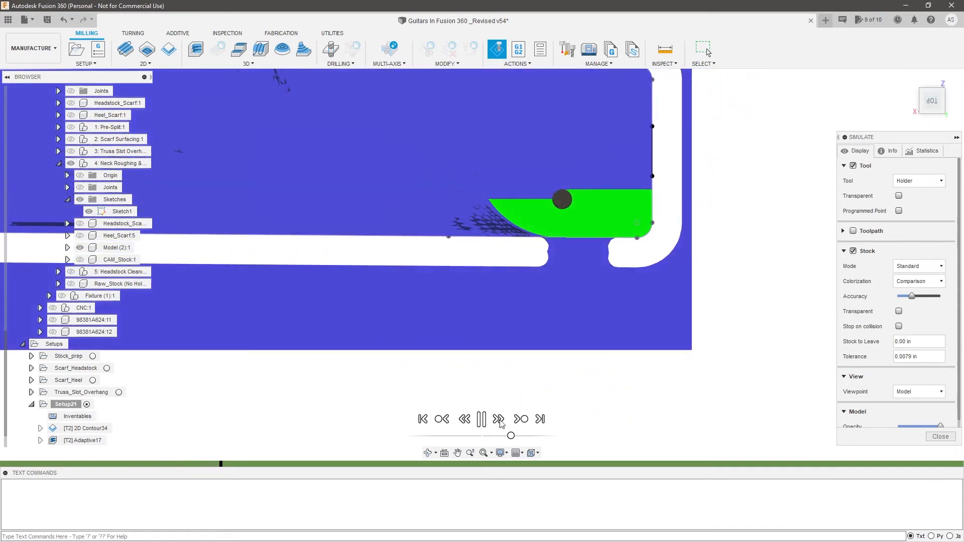
click(483, 416)
scroll(678, 236, up, 3)
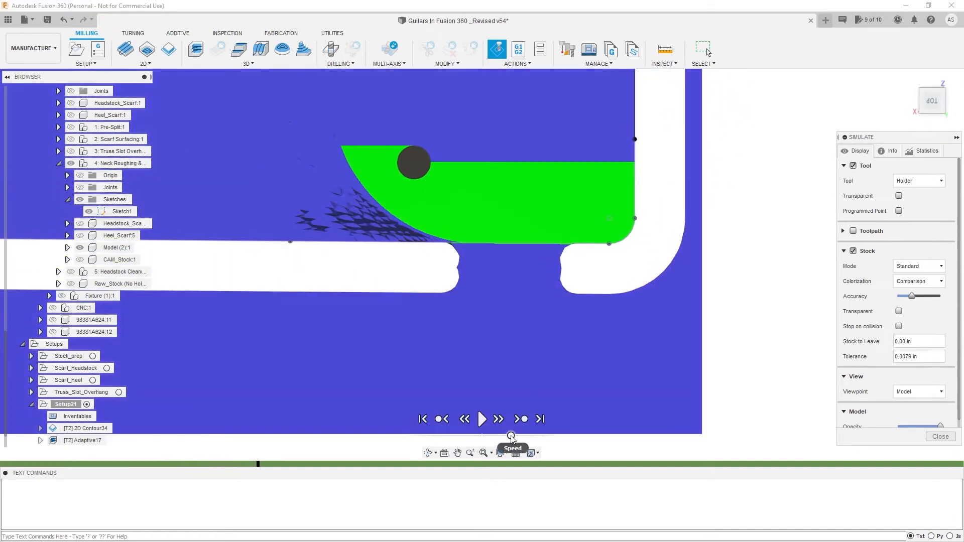
click(481, 418)
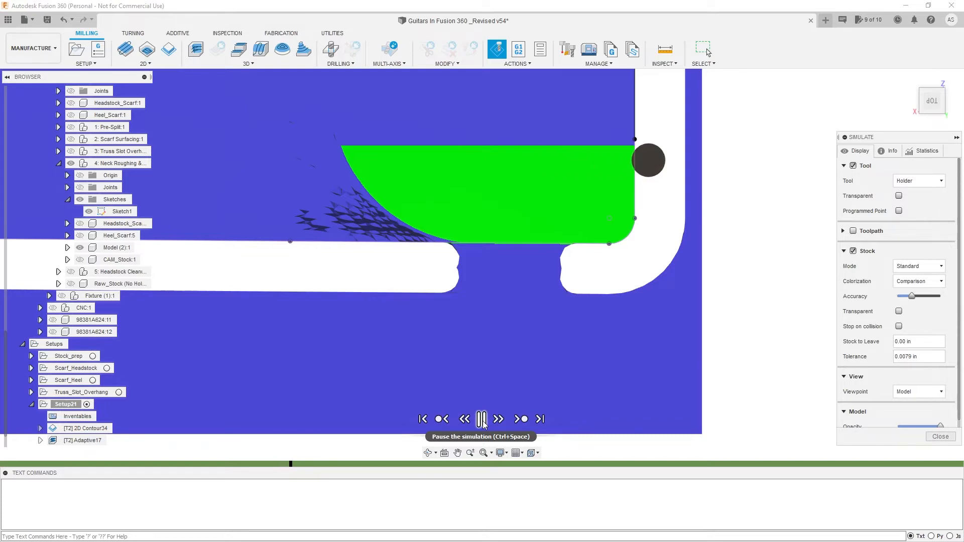
scroll(632, 356, down, 3)
scroll(599, 211, up, 1)
shift+middle_drag(598, 193, 598, 170)
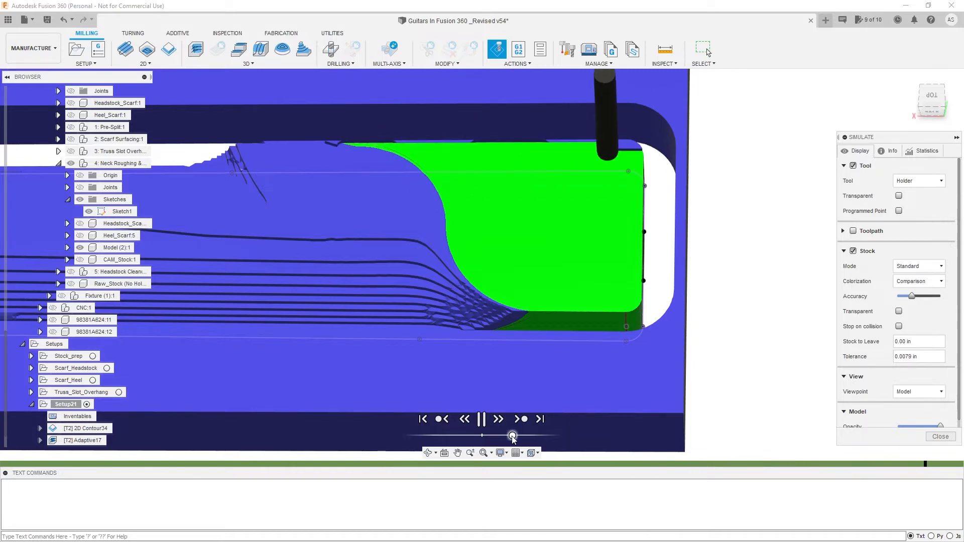
mouse_move(328, 149)
shift+middle_down()
mouse_move(335, 141)
mouse_move(464, 189)
mouse_move(481, 214)
shift+middle_up()
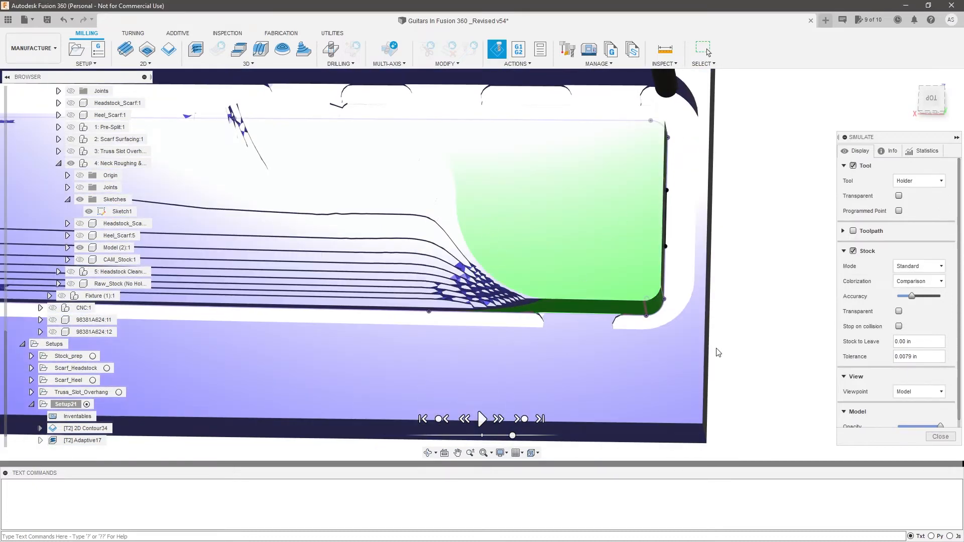
scroll(718, 352, down, 2)
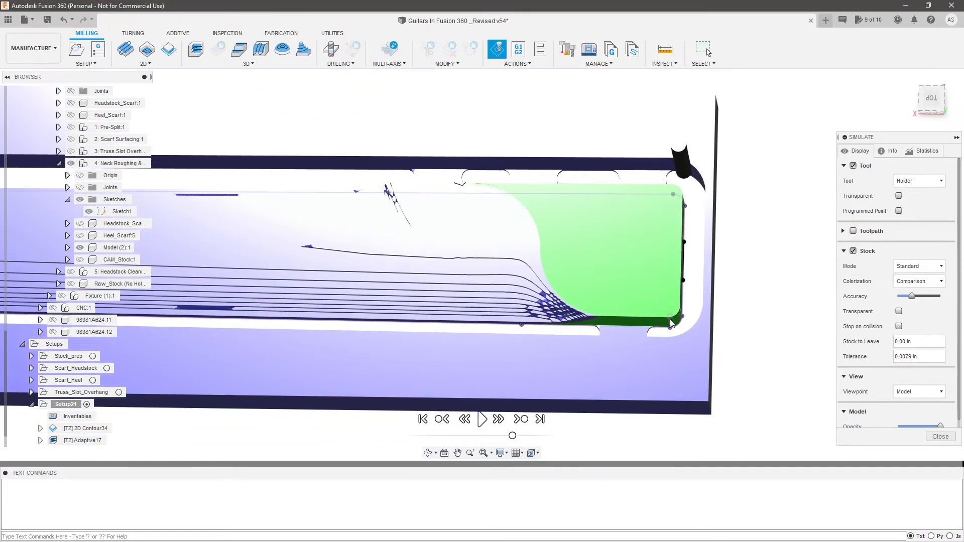
click(940, 436)
Edit the Face3 operation to use a pass extension of .1 in and regenerate it
right_click(90, 452)
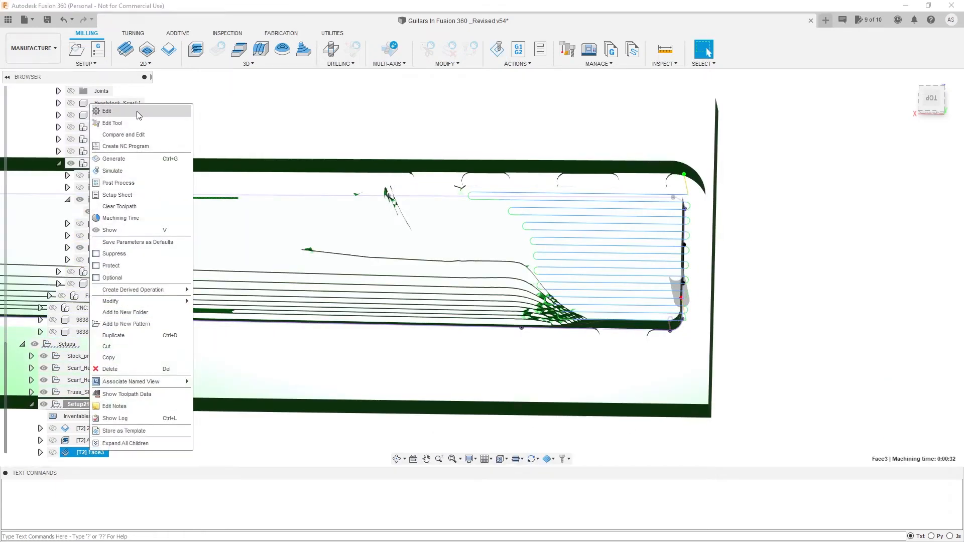
click(140, 111)
click(887, 151)
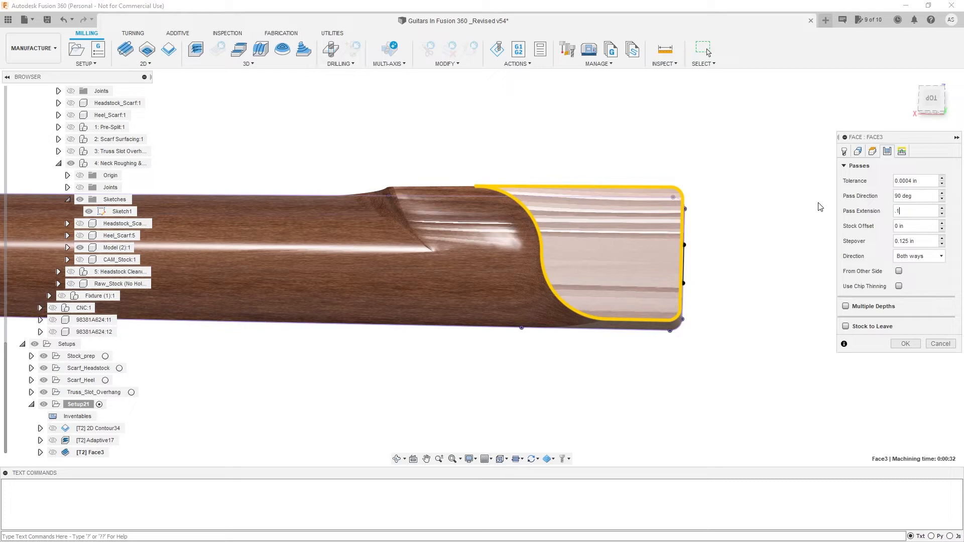
key(Return)
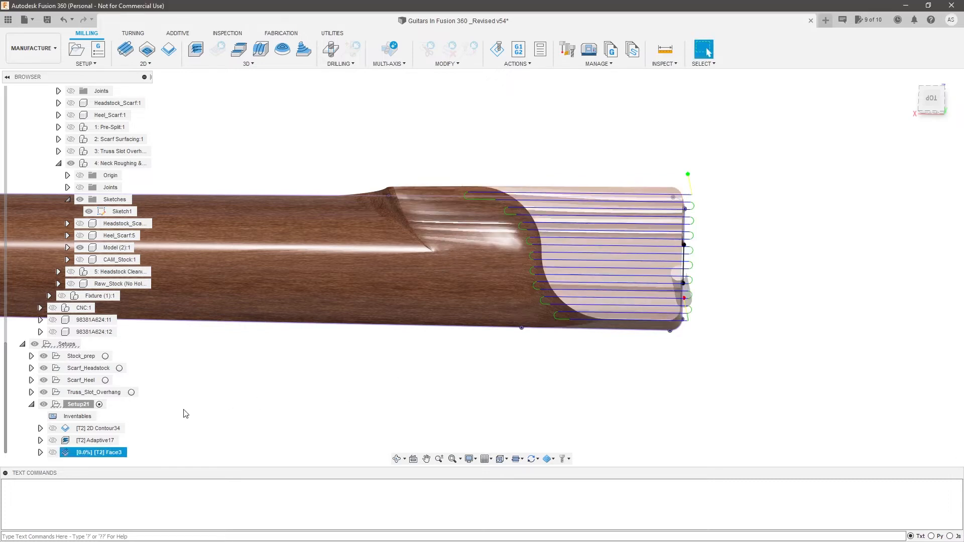
Simulate the updated Face3 toolpath, varying the playback speed to follow the tool's passes across the heel
right_click(90, 452)
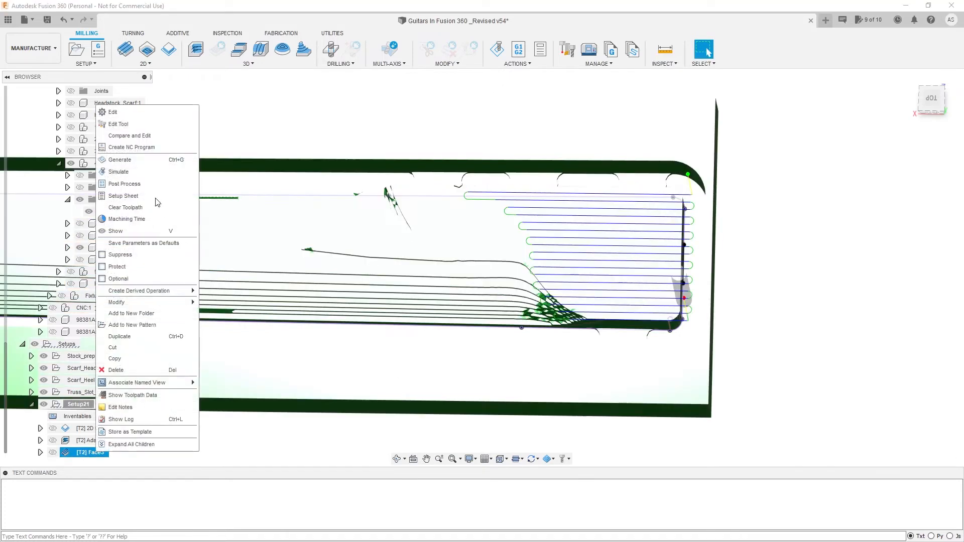
click(160, 172)
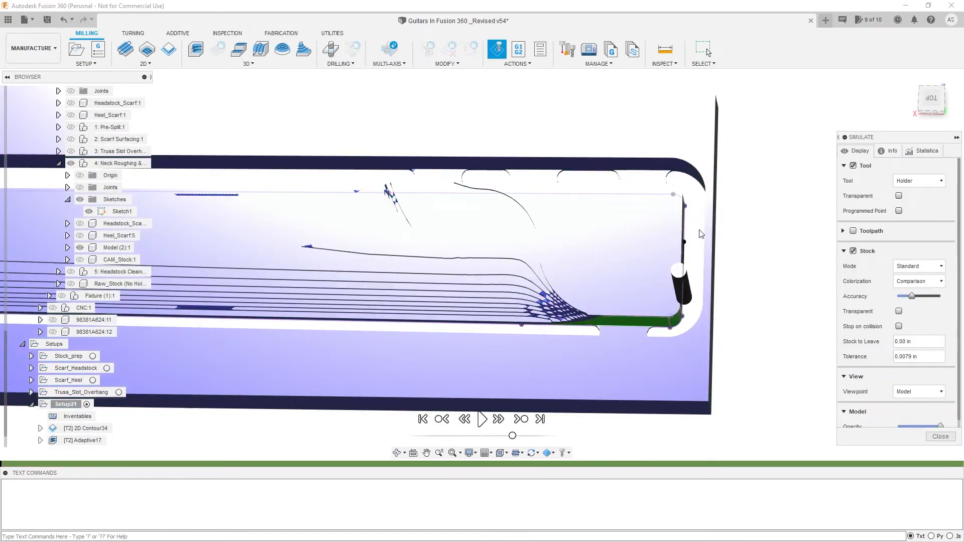
key(space)
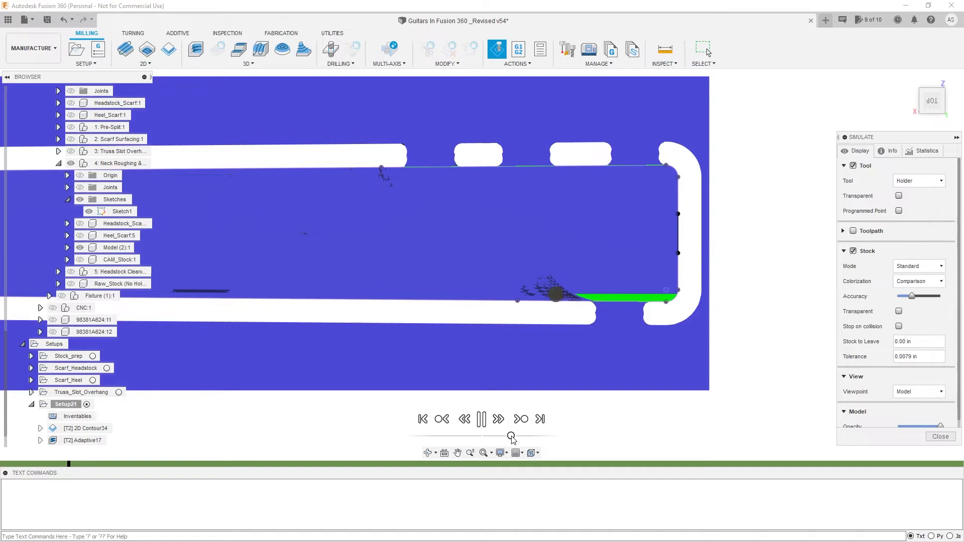
drag(513, 436, 497, 437)
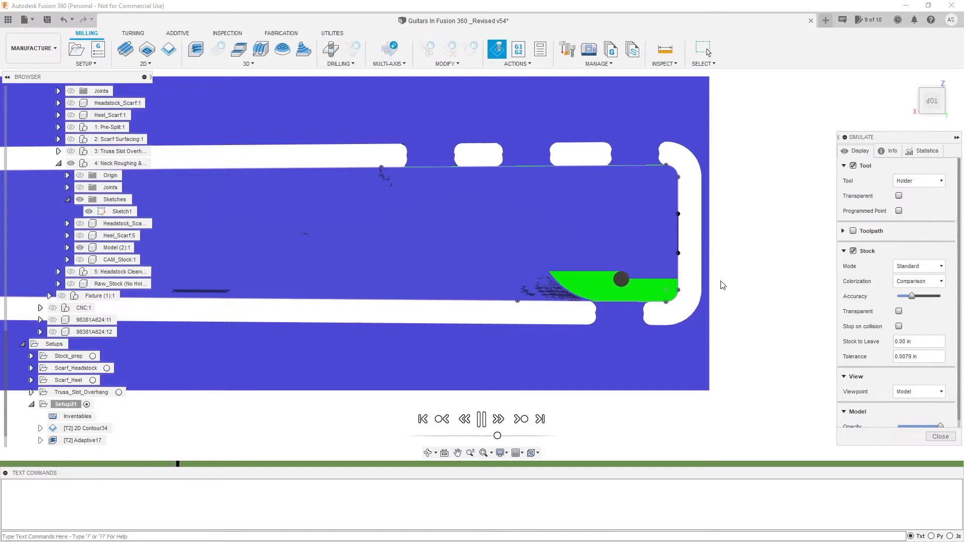
scroll(706, 283, up, 3)
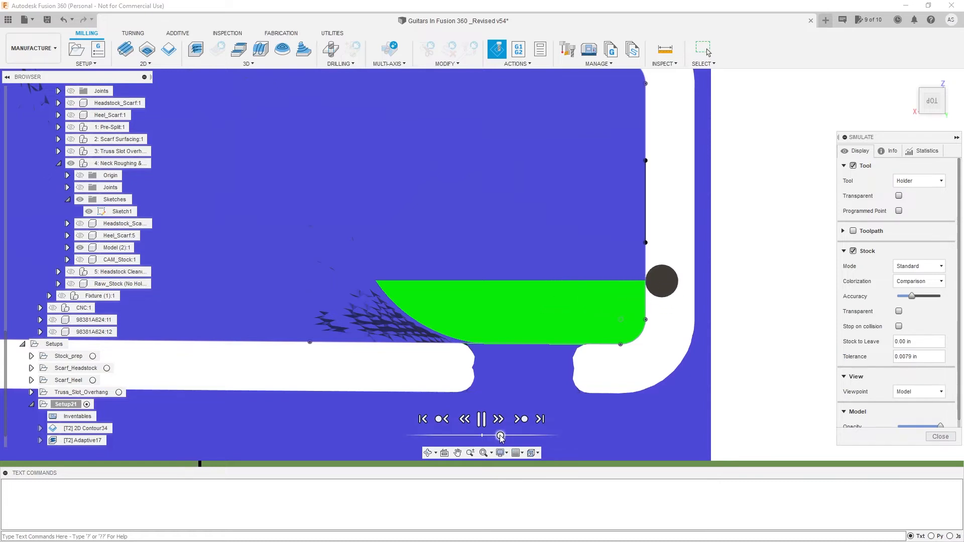
scroll(645, 337, down, 3)
shift+middle_drag(549, 401, 534, 260)
scroll(534, 260, up, 3)
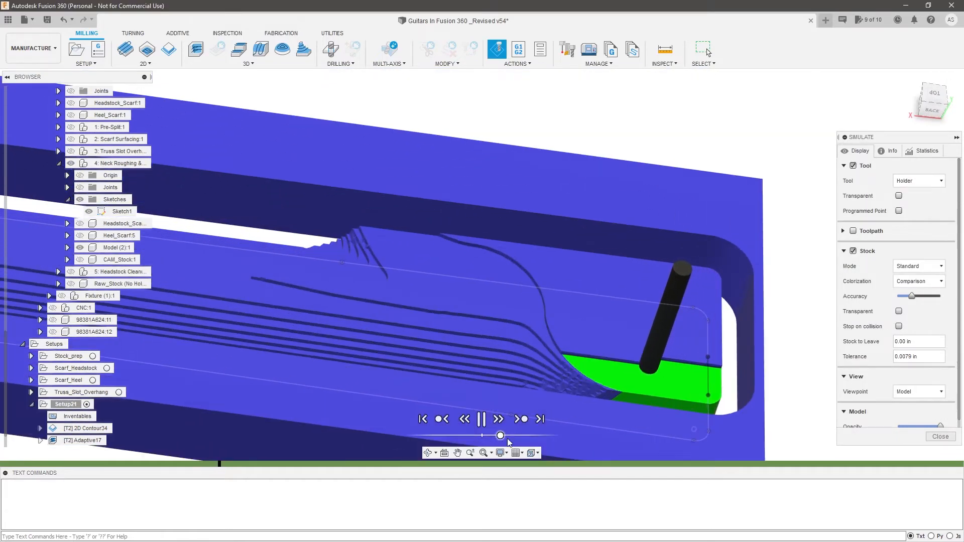
drag(500, 436, 515, 437)
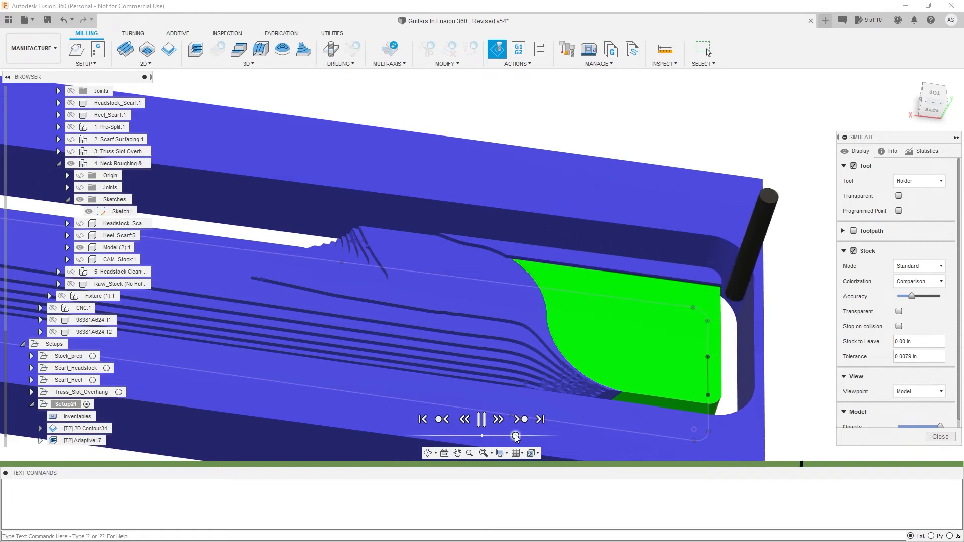
Inspect the simulated stock where the flat heel meets the neck curve along the edge, and close the simulation
scroll(438, 245, up, 4)
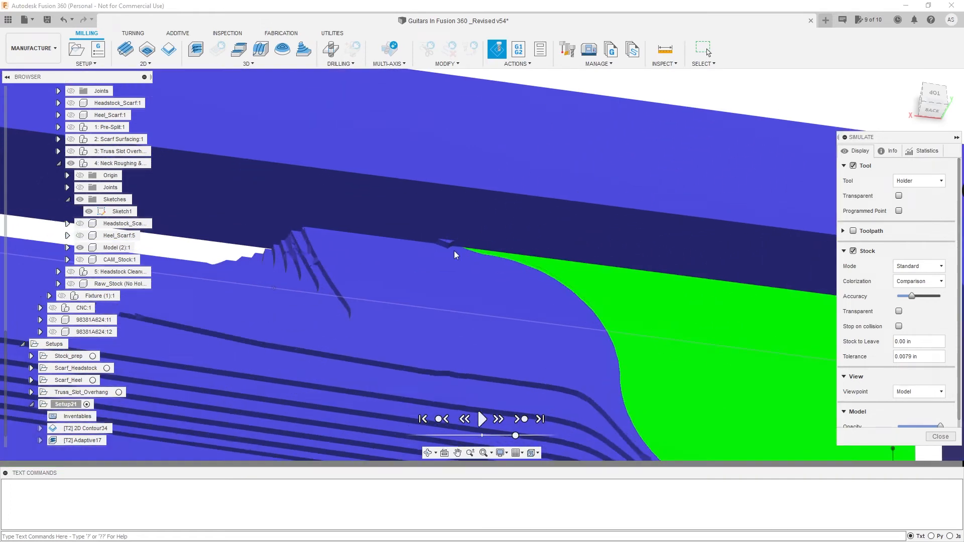
scroll(464, 243, down, 8)
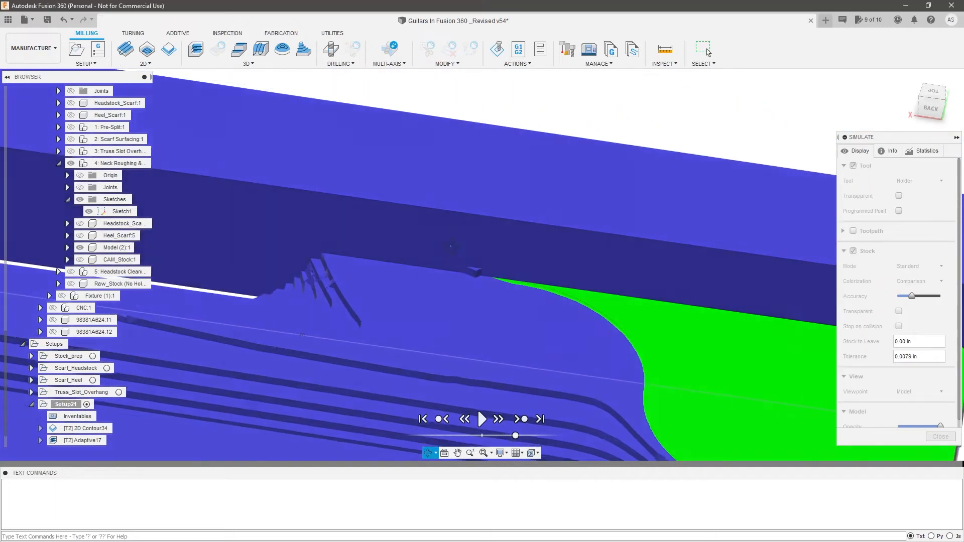
scroll(570, 221, up, 3)
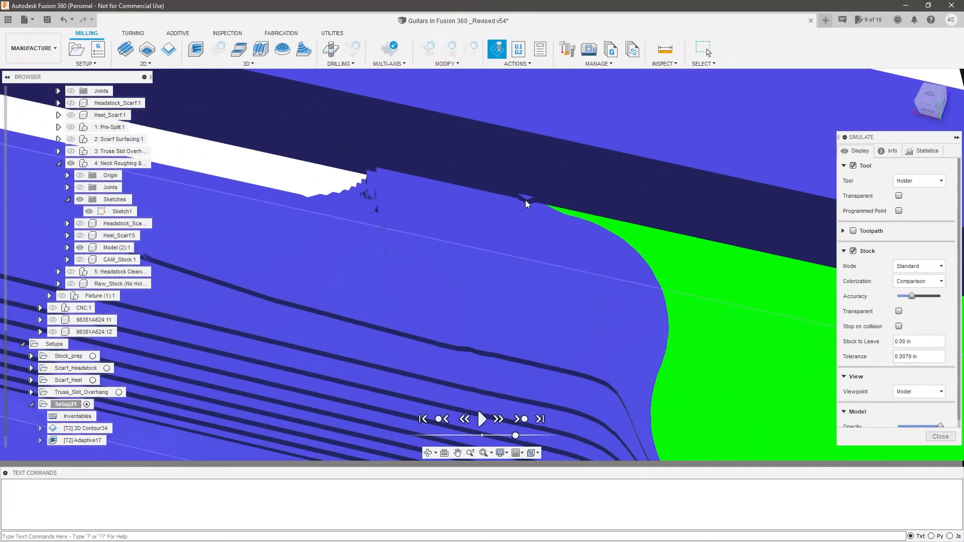
scroll(375, 129, down, 2)
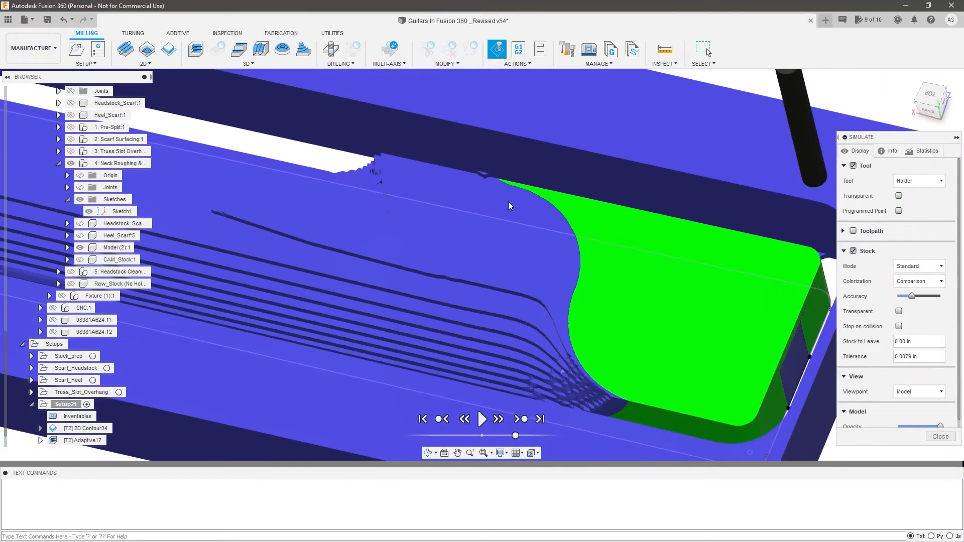
scroll(518, 180, up, 2)
scroll(522, 181, down, 4)
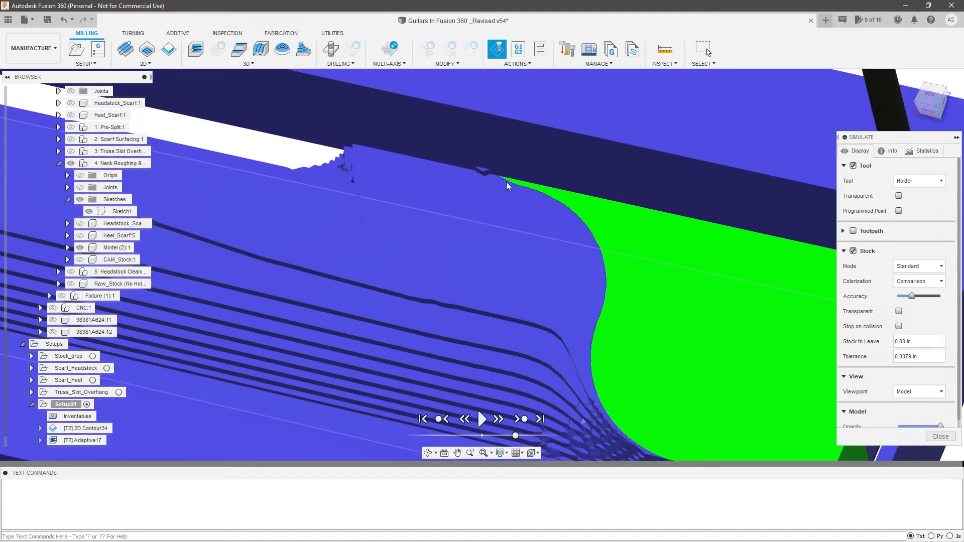
shift+middle_drag(576, 196, 590, 218)
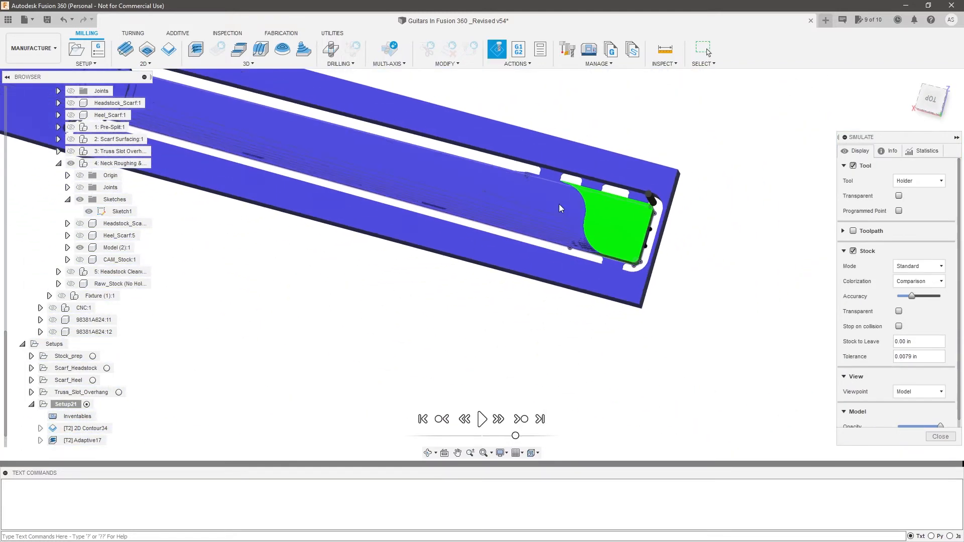
click(939, 437)
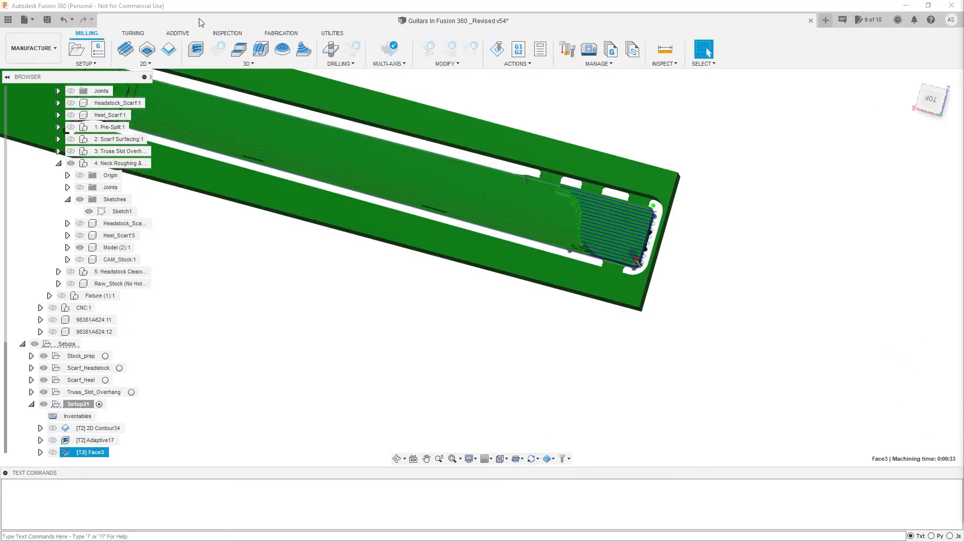
Create a 3D Parallel operation and assign tool 1, the 1/4" R1/8" ball end mill
click(253, 64)
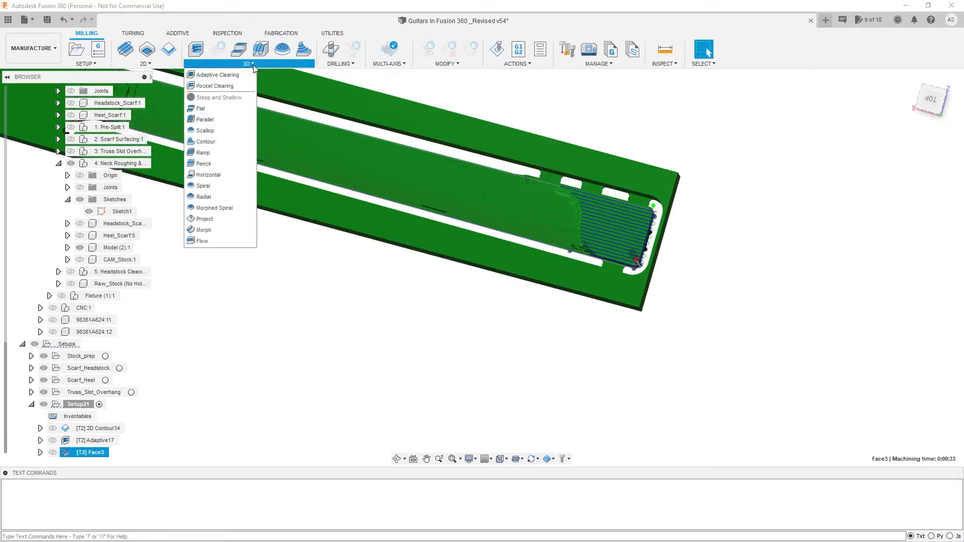
click(221, 119)
scroll(605, 248, down, 3)
scroll(403, 182, up, 4)
shift+middle_drag(489, 212, 507, 169)
click(909, 181)
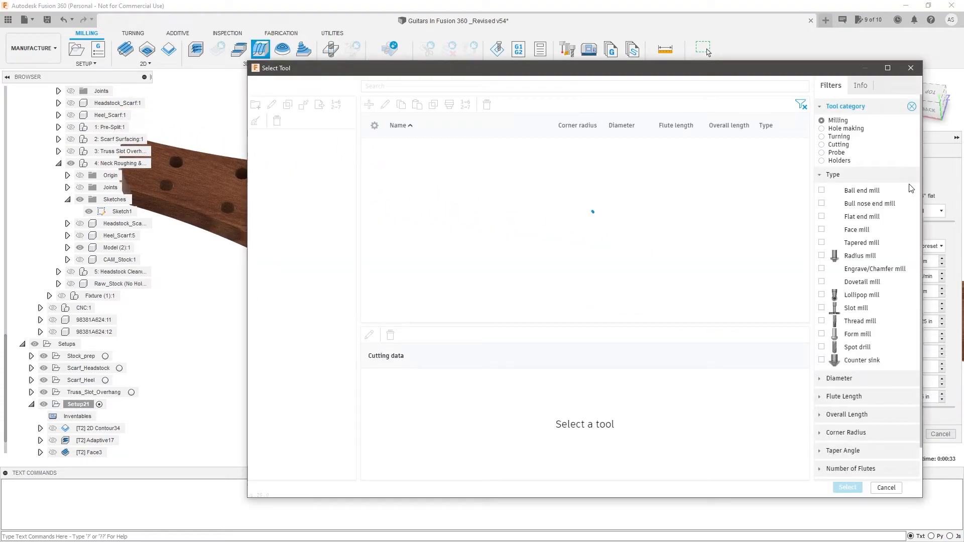
click(495, 159)
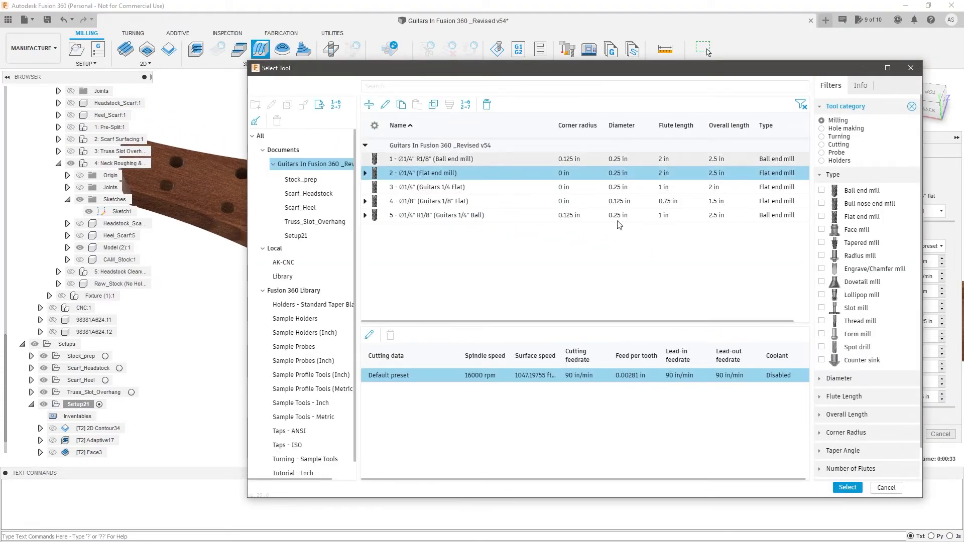
click(848, 487)
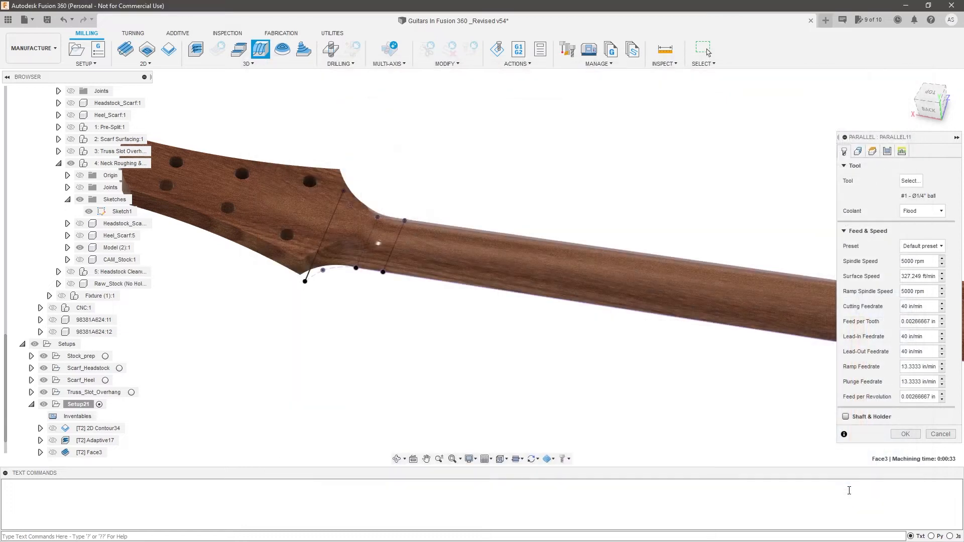
Set the machining boundary to Selection and pick the closed sketch chain around the neck and heel
click(858, 151)
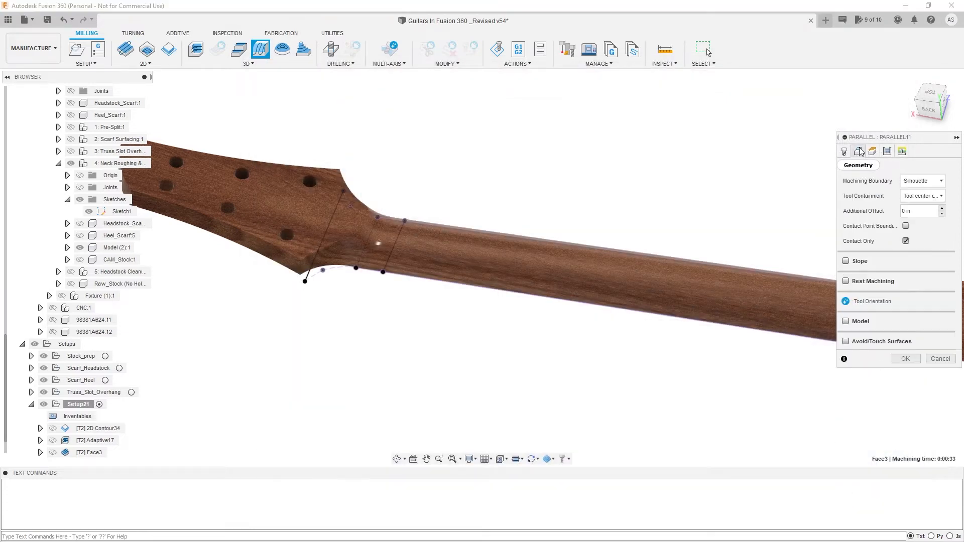
click(922, 181)
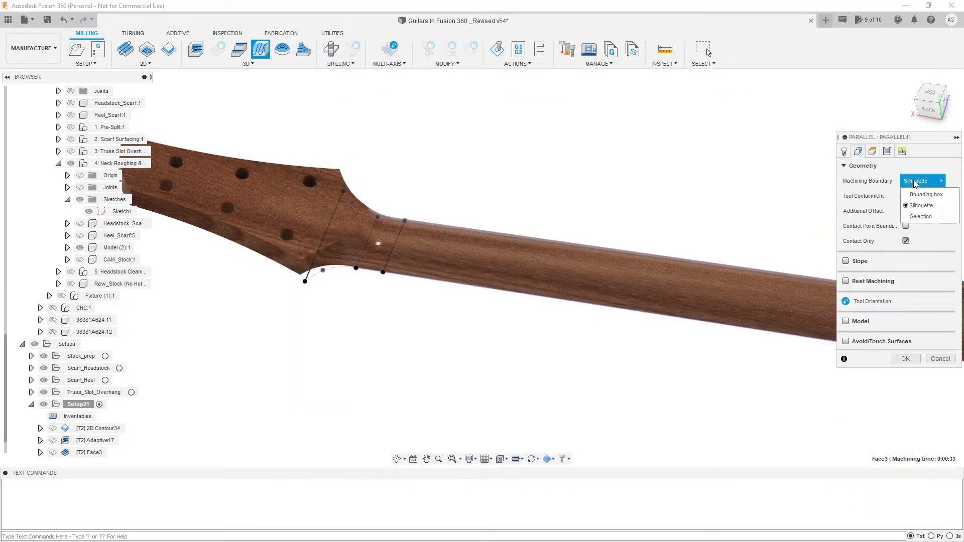
click(918, 215)
click(395, 248)
shift+middle_drag(388, 245, 454, 305)
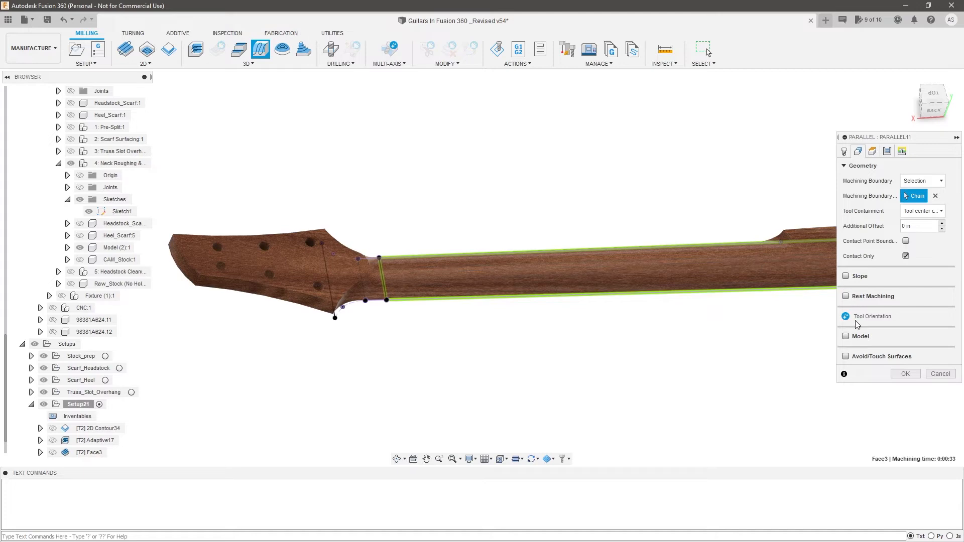
Enable Avoid/Touch Surfaces with Touch Surfaces left off, and select the flat heel face plus the adjoining side, corner and end faces
click(846, 356)
scroll(517, 308, down, 3)
scroll(760, 301, up, 3)
scroll(770, 292, up, 5)
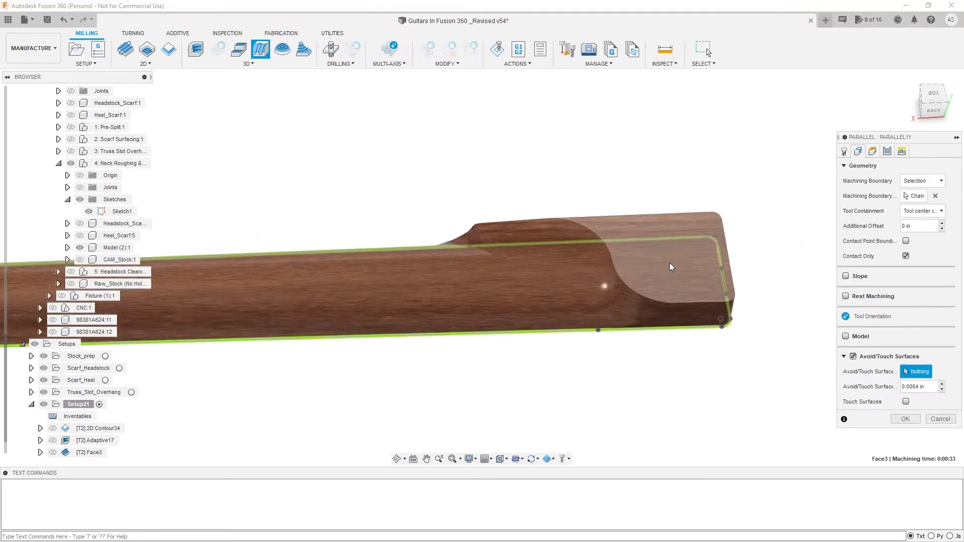
shift+middle_drag(742, 288, 689, 297)
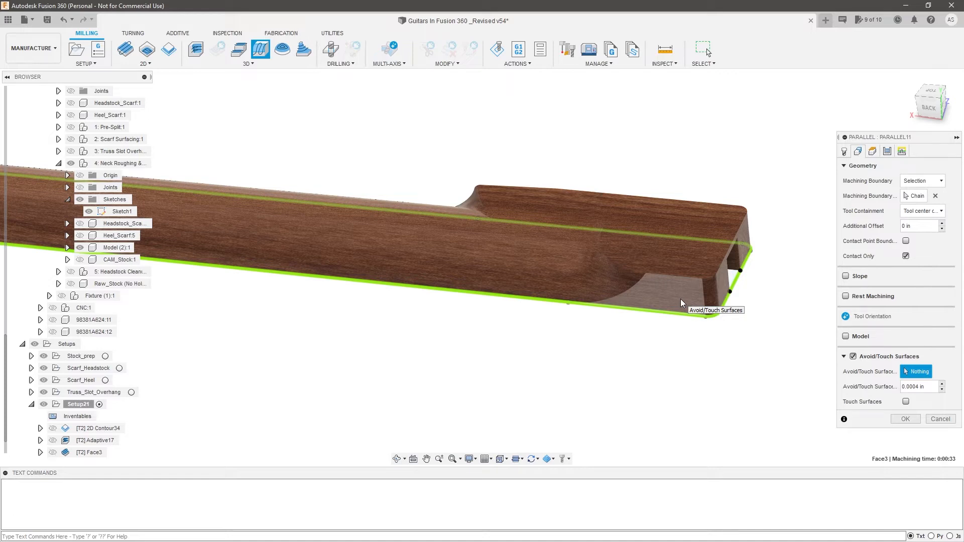
scroll(770, 271, up, 4)
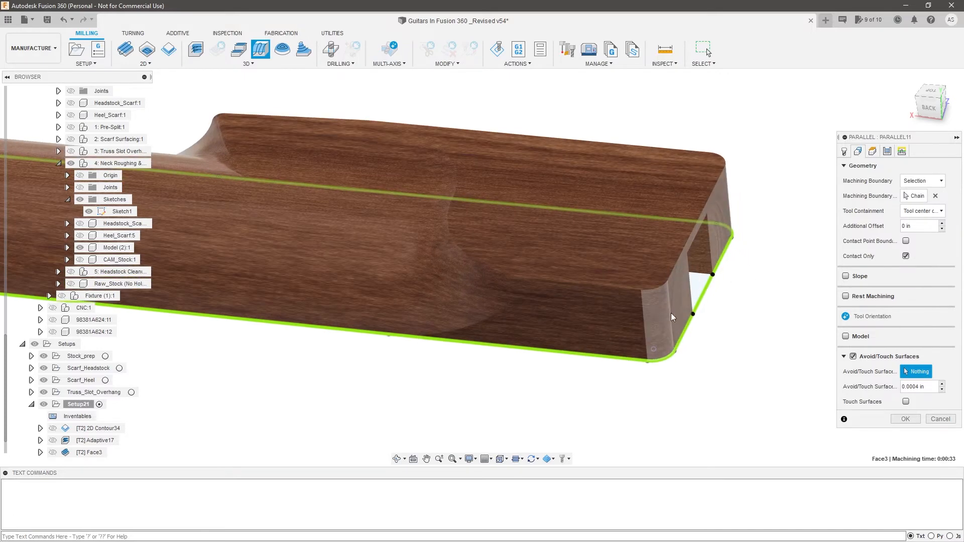
click(905, 402)
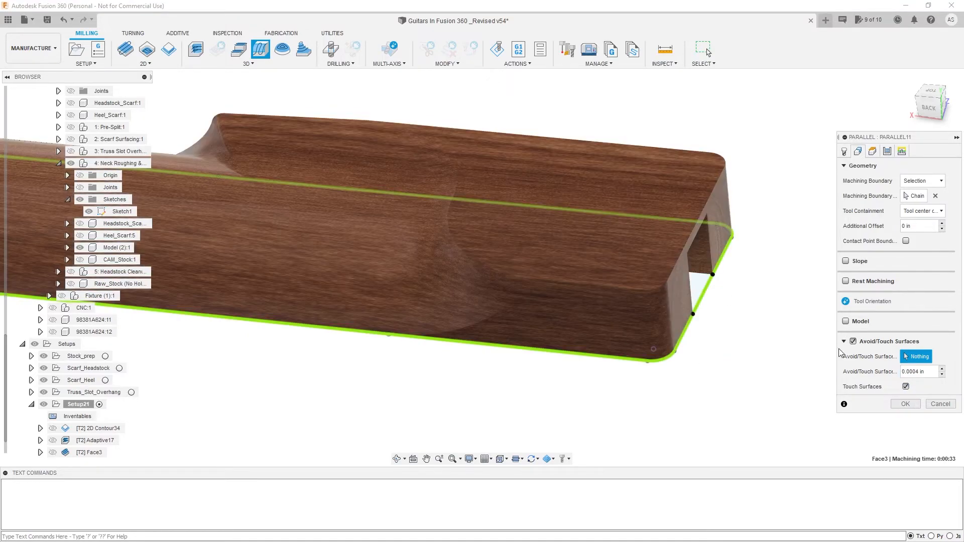
click(906, 387)
click(604, 309)
click(600, 254)
click(661, 308)
click(680, 281)
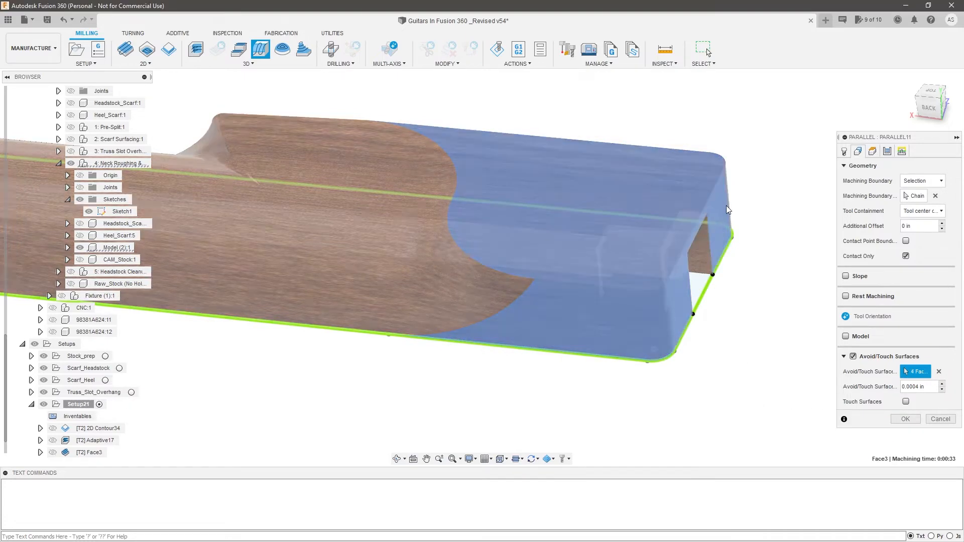
Add the heel's remaining corner face and opposite side face to the avoided surfaces
scroll(680, 280, down, 1)
shift+middle_drag(679, 278, 555, 280)
scroll(555, 279, down, 3)
scroll(652, 277, up, 3)
click(620, 270)
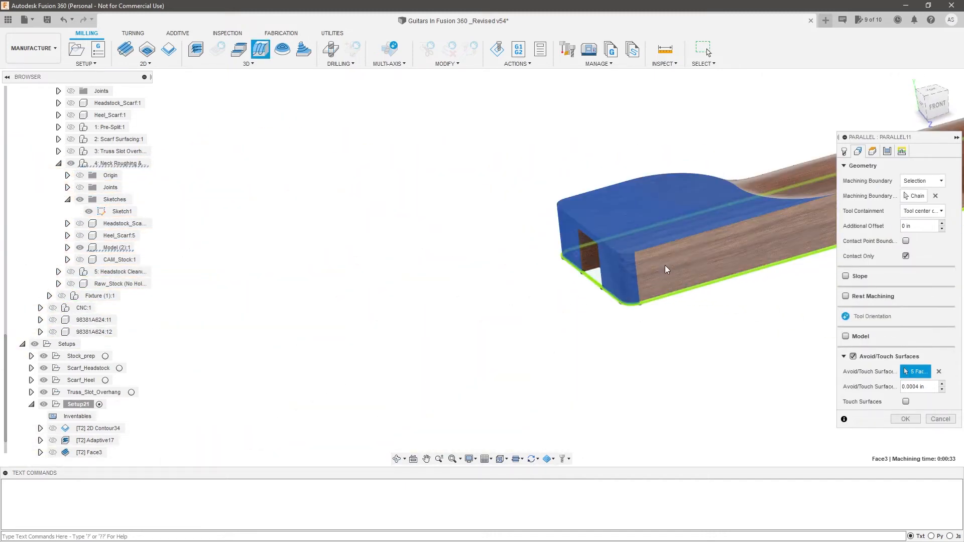
click(665, 265)
Examine the avoided heel faces and the boundary line where the neck meets the headstock
scroll(528, 290, down, 2)
shift+middle_drag(749, 233, 729, 303)
scroll(728, 303, down, 2)
scroll(652, 357, up, 2)
mouse_move(662, 388)
shift+middle_down()
mouse_move(679, 407)
mouse_move(673, 396)
shift+middle_up()
scroll(757, 360, down, 2)
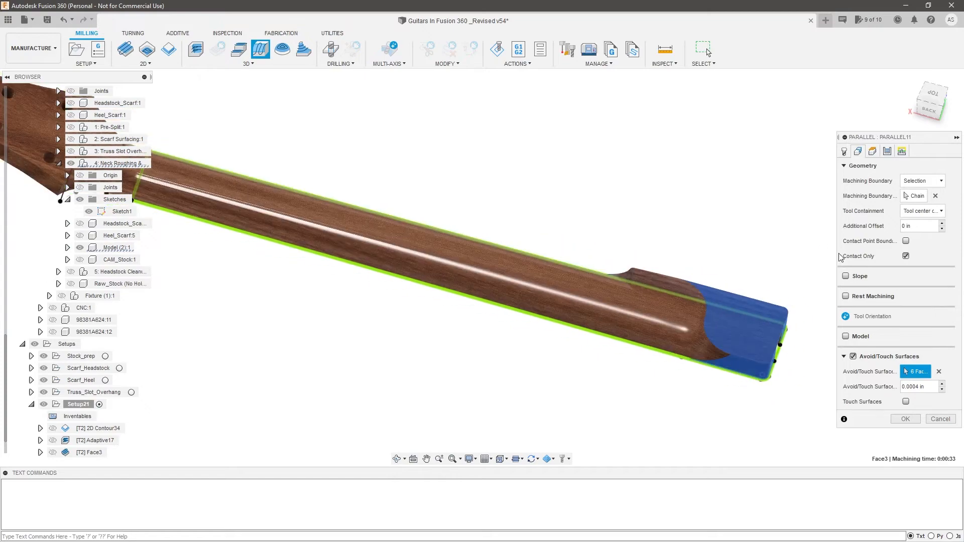
scroll(462, 236, down, 3)
scroll(462, 236, up, 6)
scroll(417, 269, down, 2)
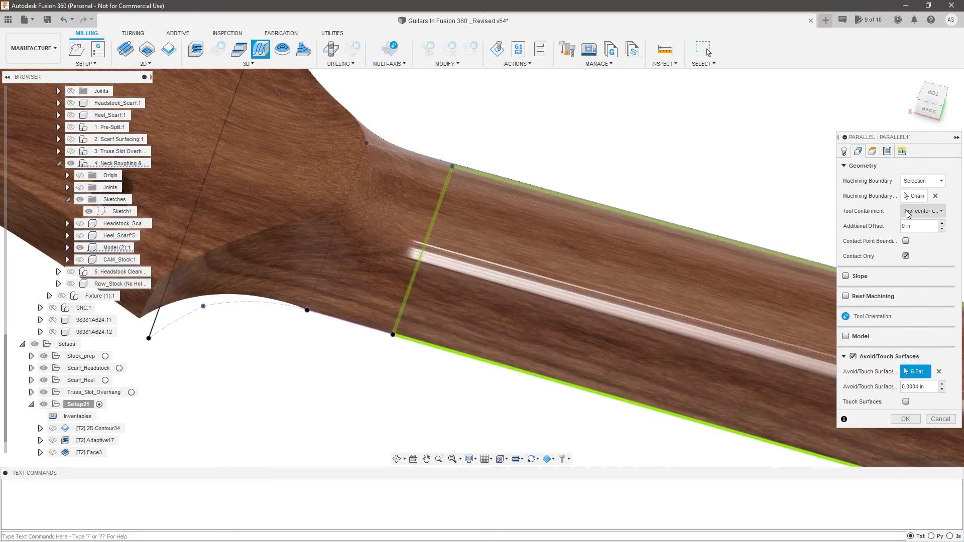
Review the tool containment options at the headstock end of the boundary and enable Contact Point Boundary
click(918, 212)
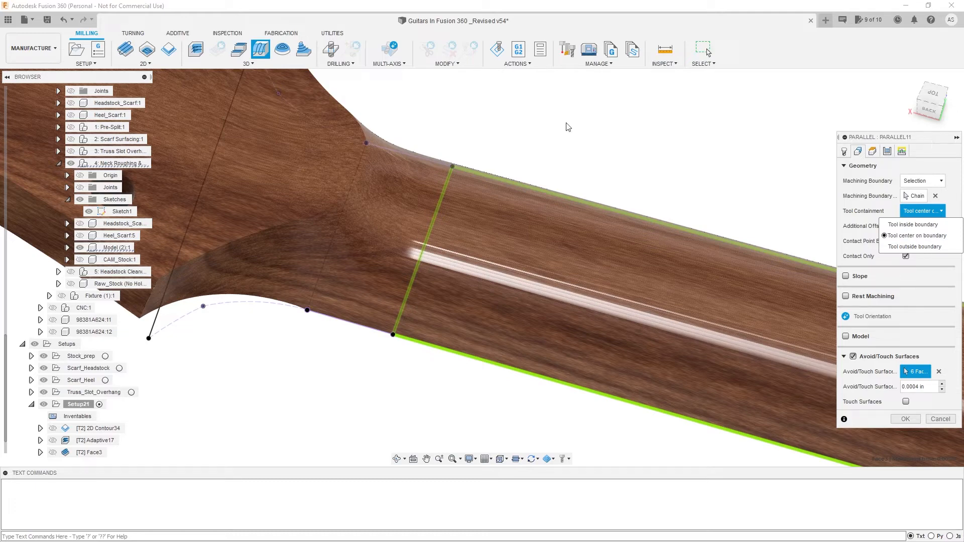
scroll(579, 125, down, 2)
shift+middle_drag(604, 168, 548, 269)
scroll(480, 246, up, 3)
middle_drag(480, 246, 458, 287)
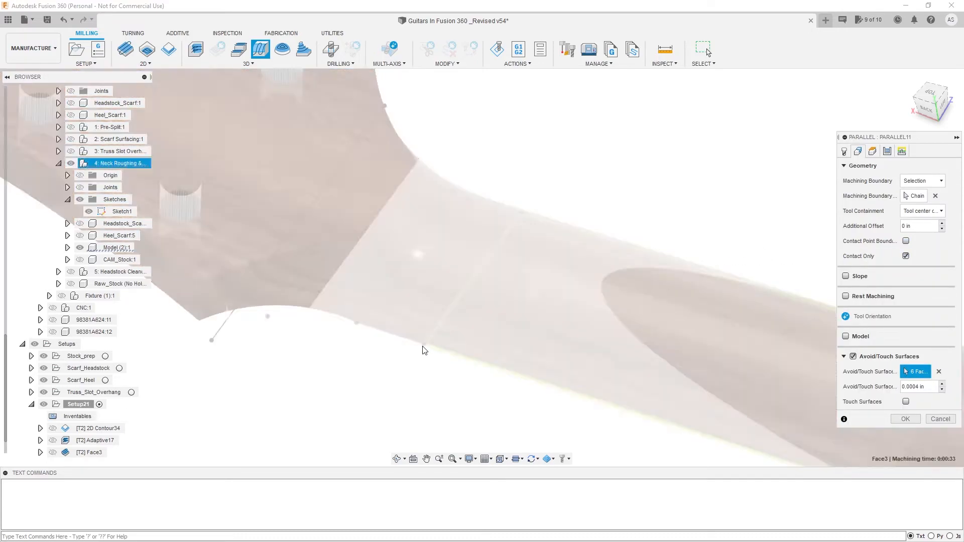
mouse_move(440, 336)
shift+middle_down()
mouse_move(441, 320)
mouse_move(408, 284)
mouse_move(448, 326)
shift+middle_up()
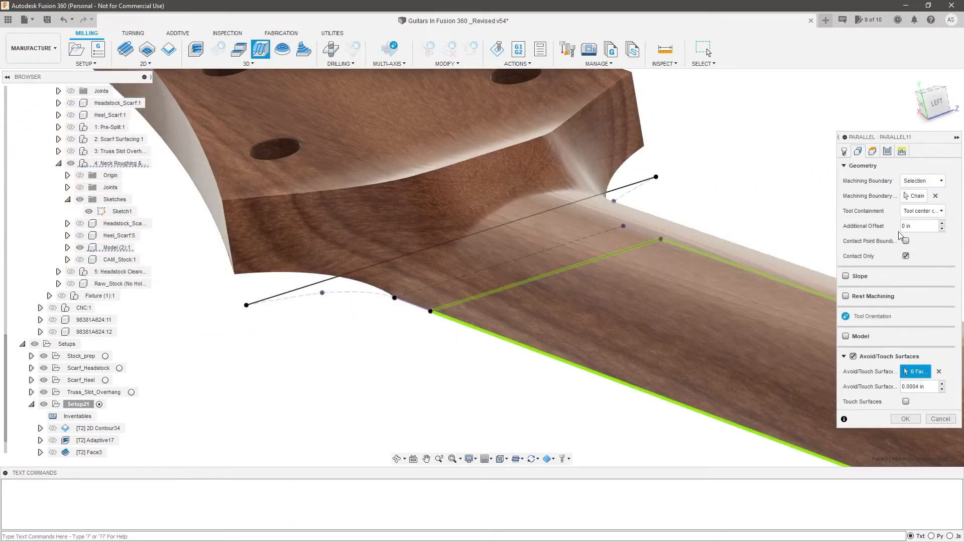
mouse_move(907, 244)
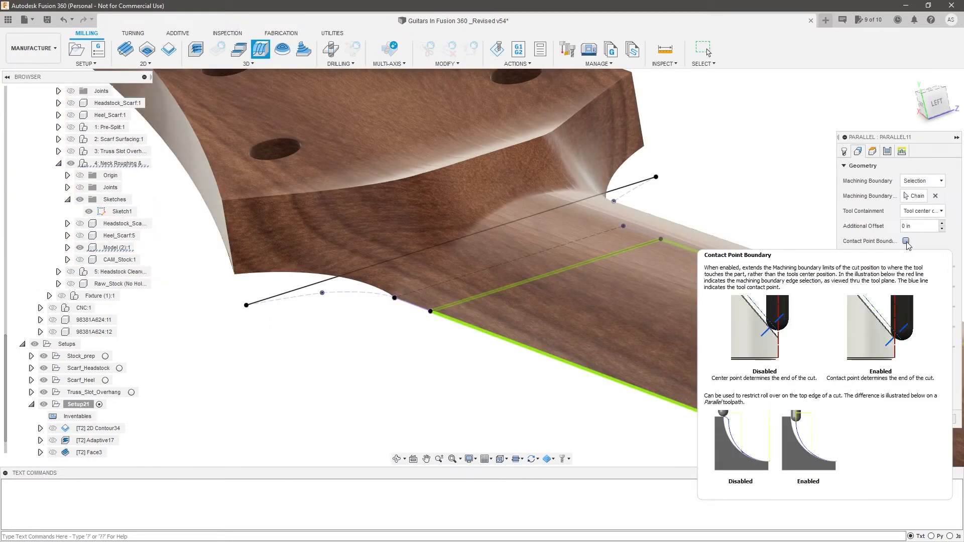
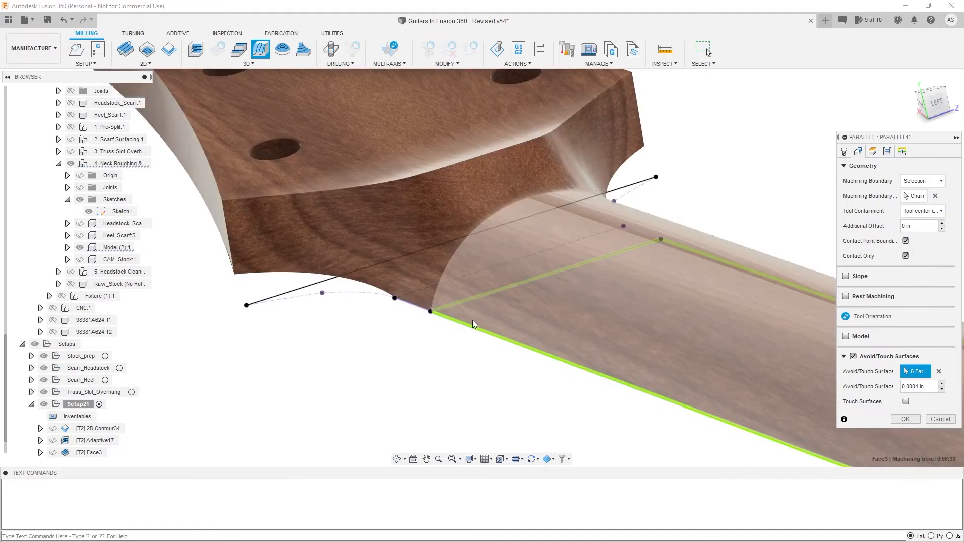
scroll(730, 164, down, 2)
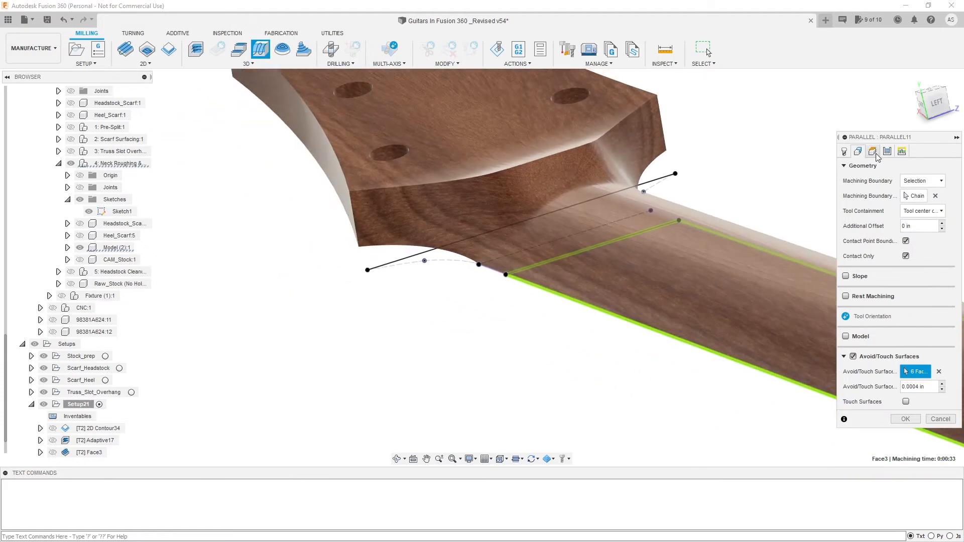
Set the top height from Selection, show CAM_Stock, and use the flat top face of the stock along the neck as reference
click(873, 152)
scroll(774, 201, down, 2)
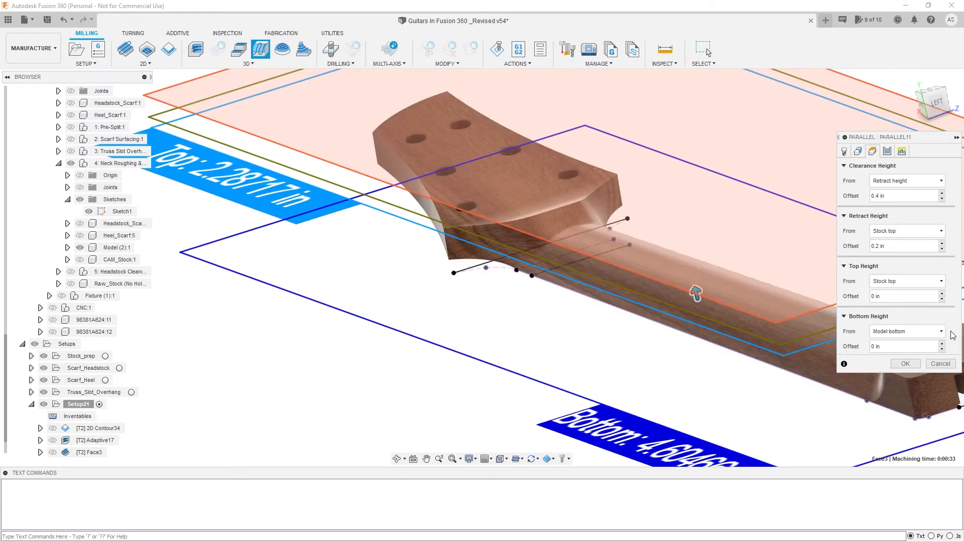
scroll(613, 349, down, 2)
shift+middle_drag(632, 315, 670, 336)
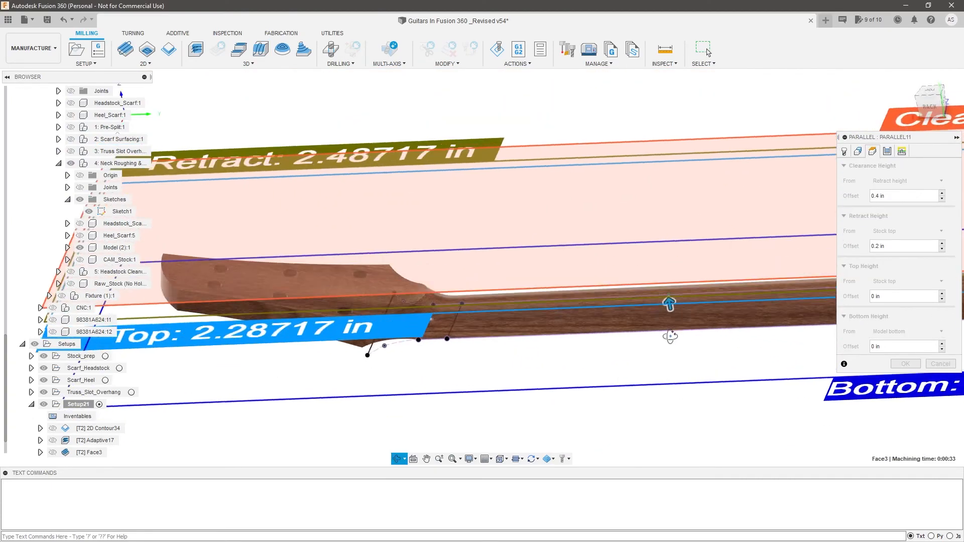
click(906, 281)
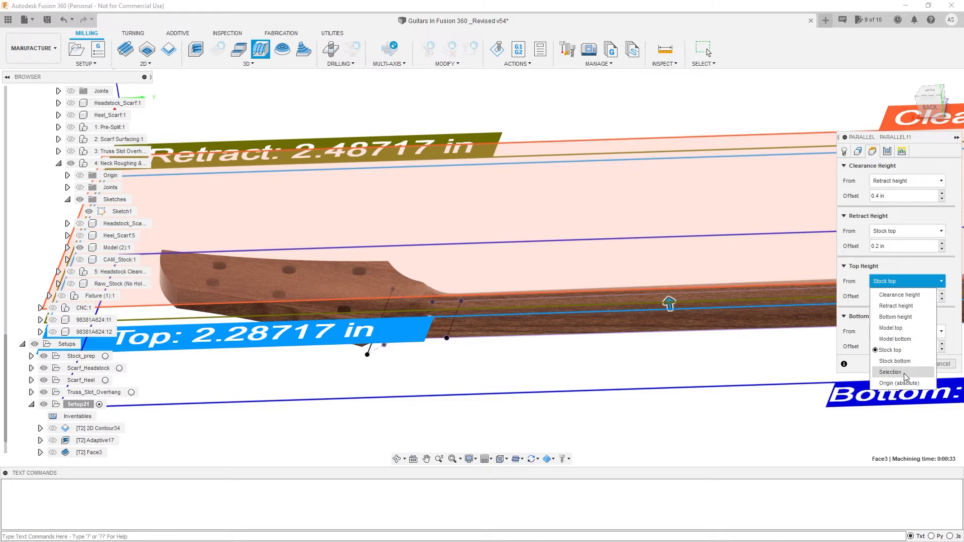
click(904, 372)
scroll(318, 297, up, 2)
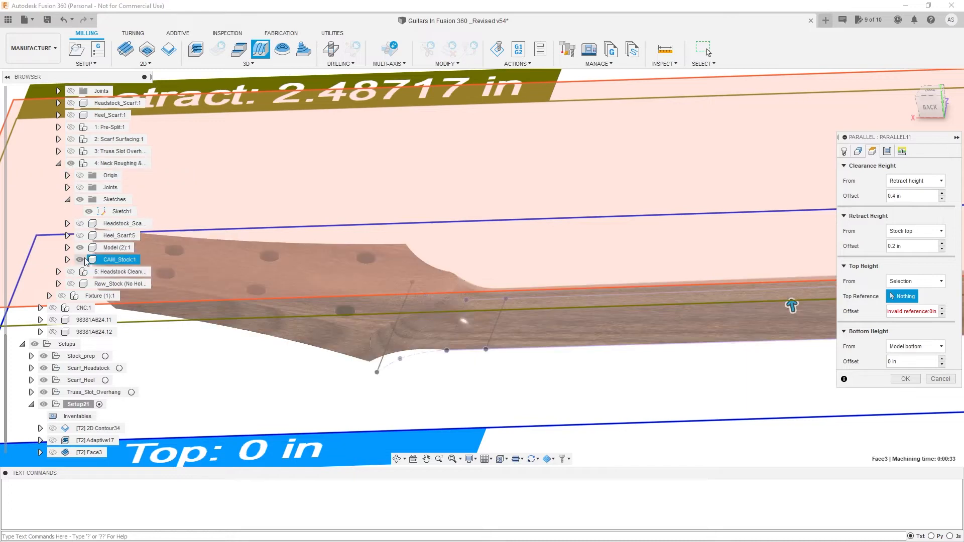
click(592, 260)
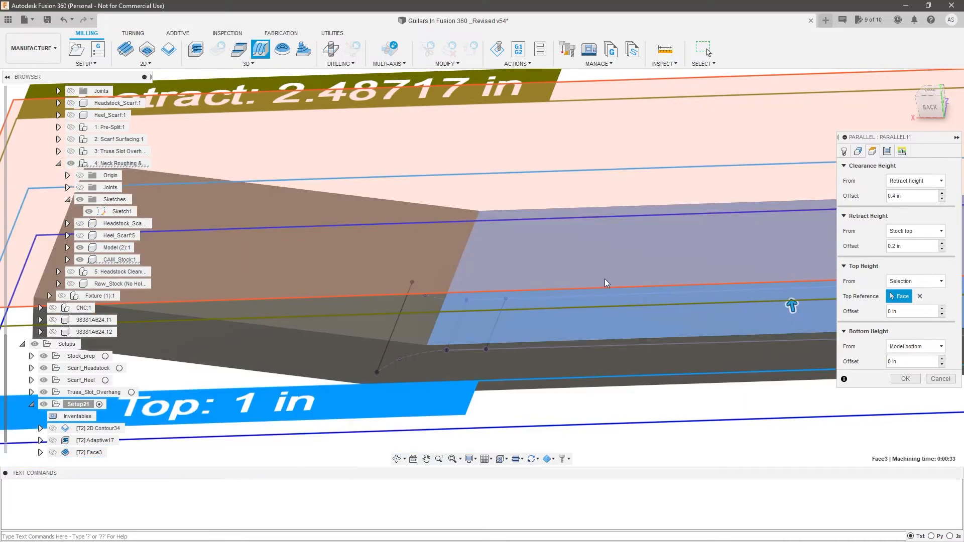
Set the retract height from Selection, using a point on the model near the headstock's base with a .5 in offset
scroll(604, 279, down, 3)
click(920, 231)
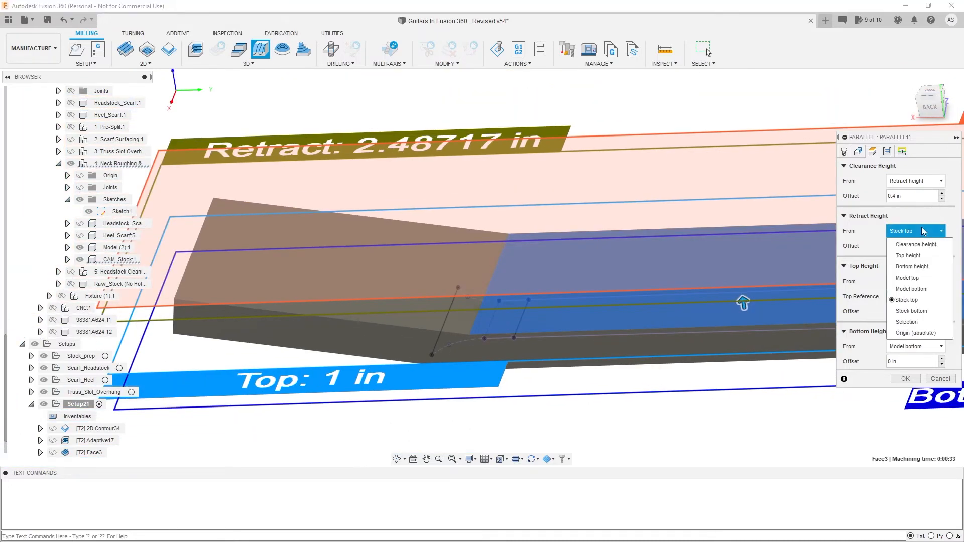
click(907, 325)
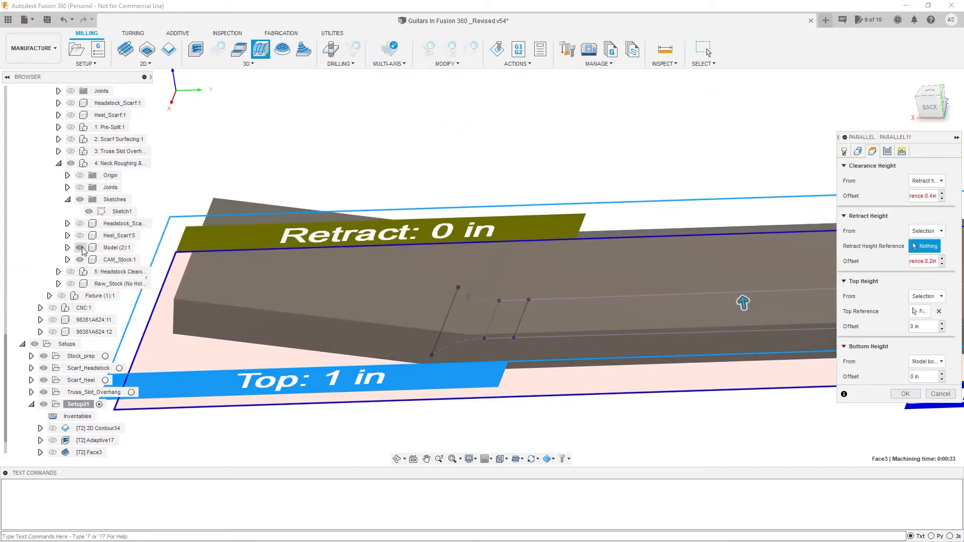
click(430, 327)
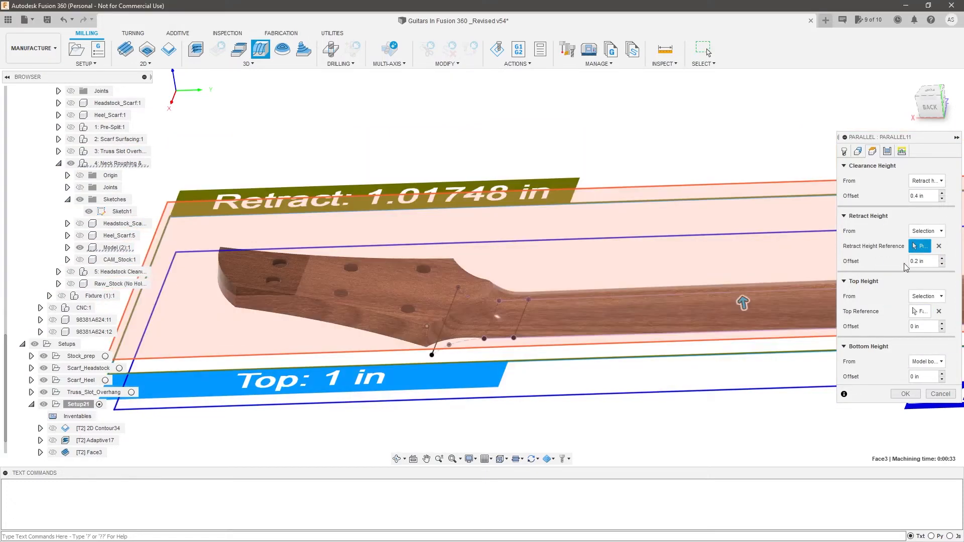
click(923, 260)
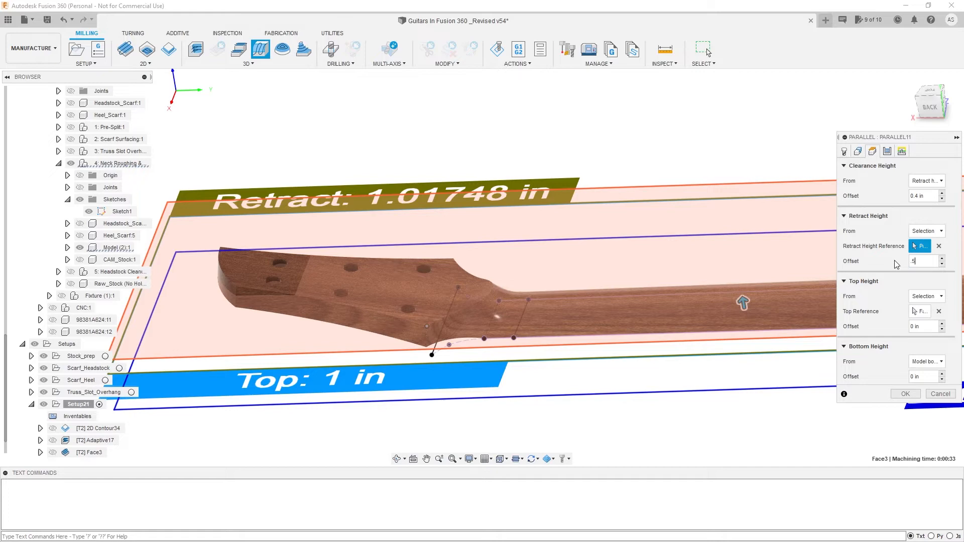
key(Tab)
Set the clearance height from Selection, using the headstock-end edge of the shown CAM_Stock with an offset of 0
click(927, 181)
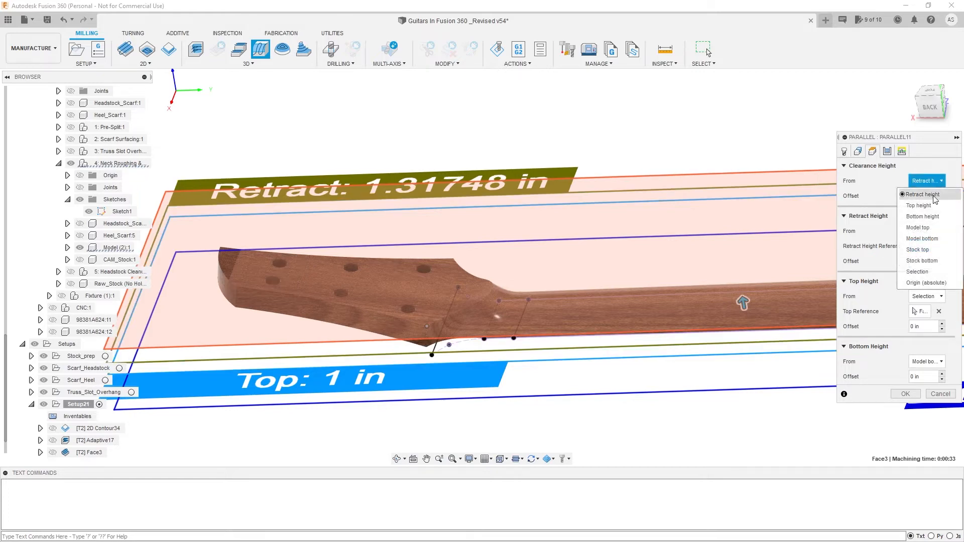
click(923, 269)
click(79, 260)
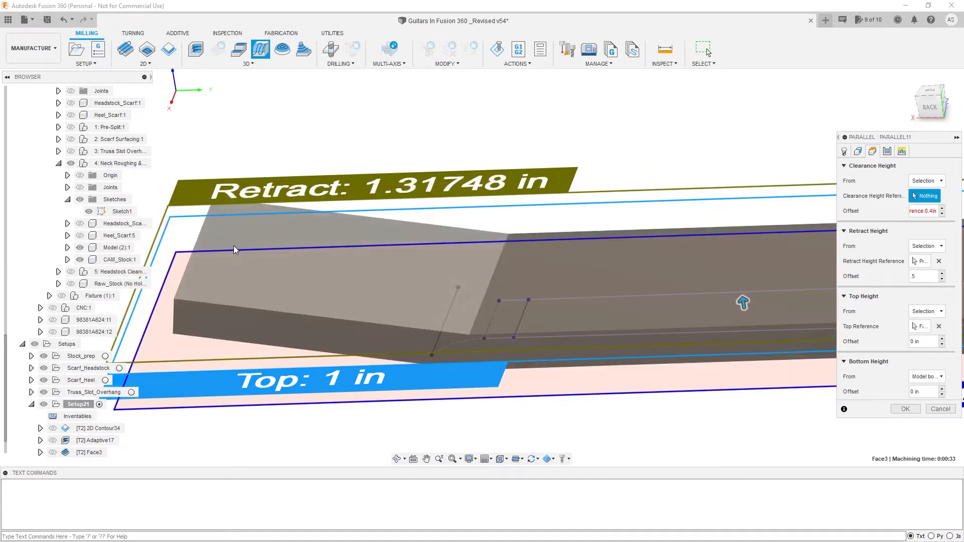
click(193, 242)
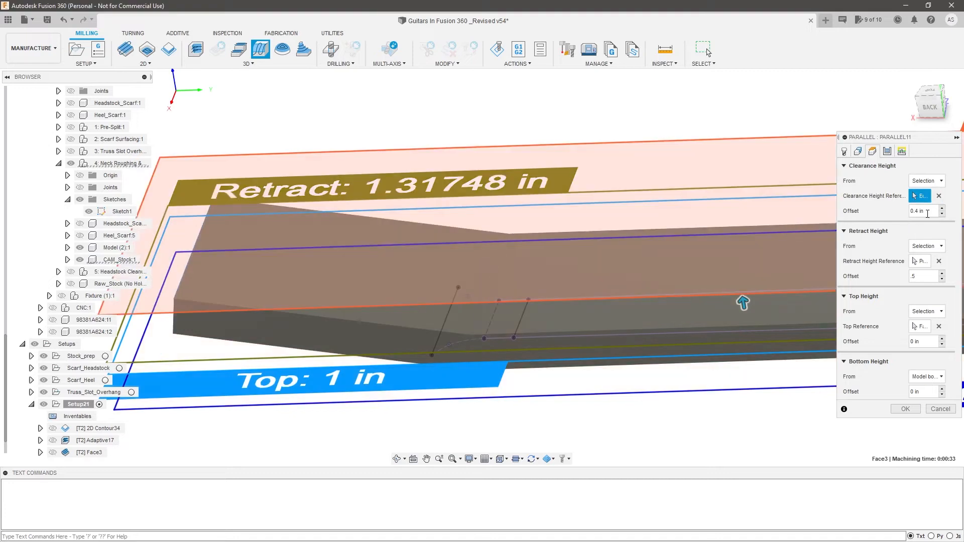
text(0)
key(Tab)
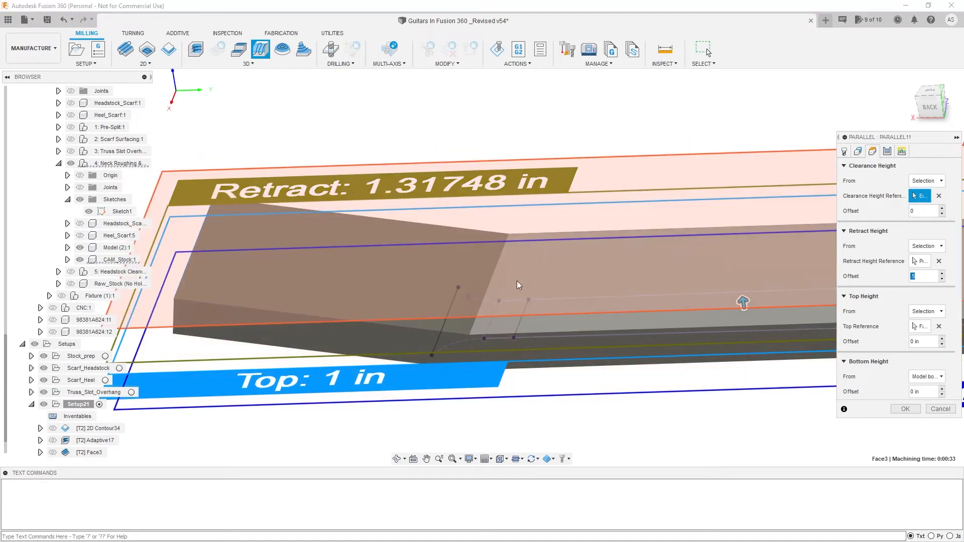
Review the Parallel operation's pass settings, disable its coolant, and generate the toolpath
click(887, 153)
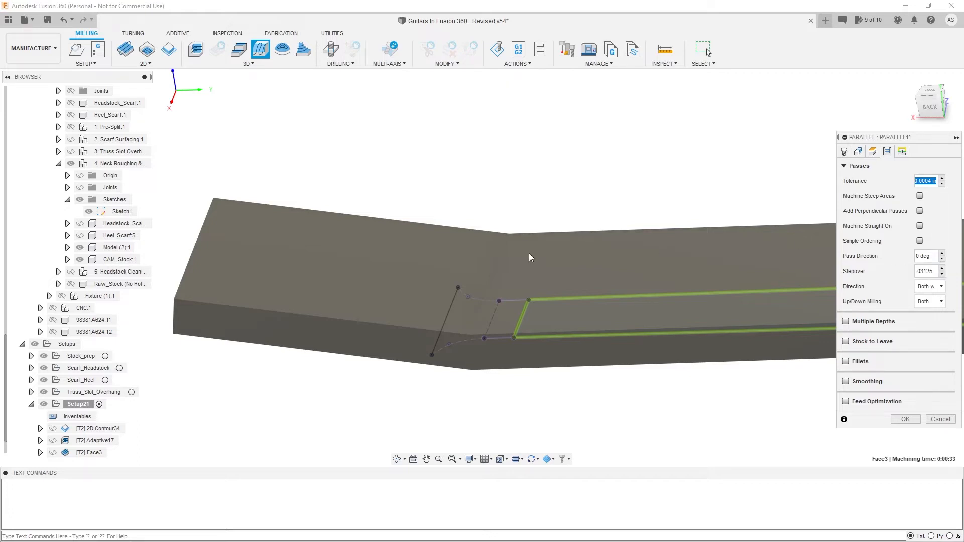
scroll(422, 267, down, 4)
scroll(660, 245, up, 3)
shift+middle_drag(658, 301, 661, 314)
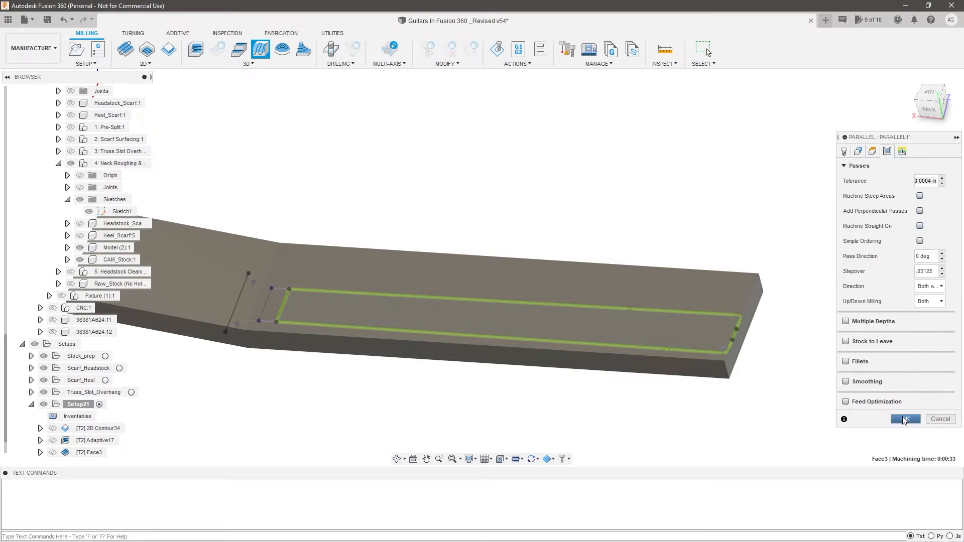
click(904, 419)
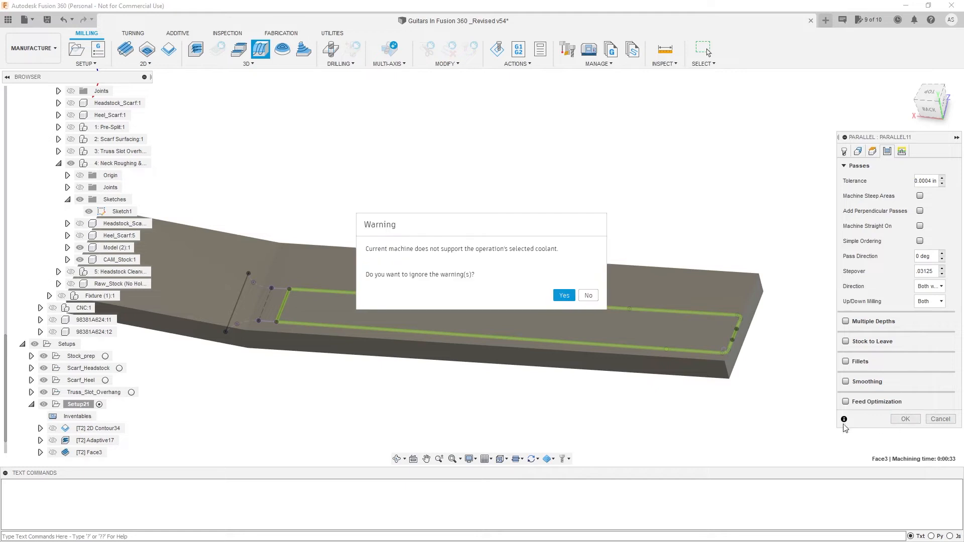
click(597, 297)
click(844, 151)
click(922, 211)
click(906, 224)
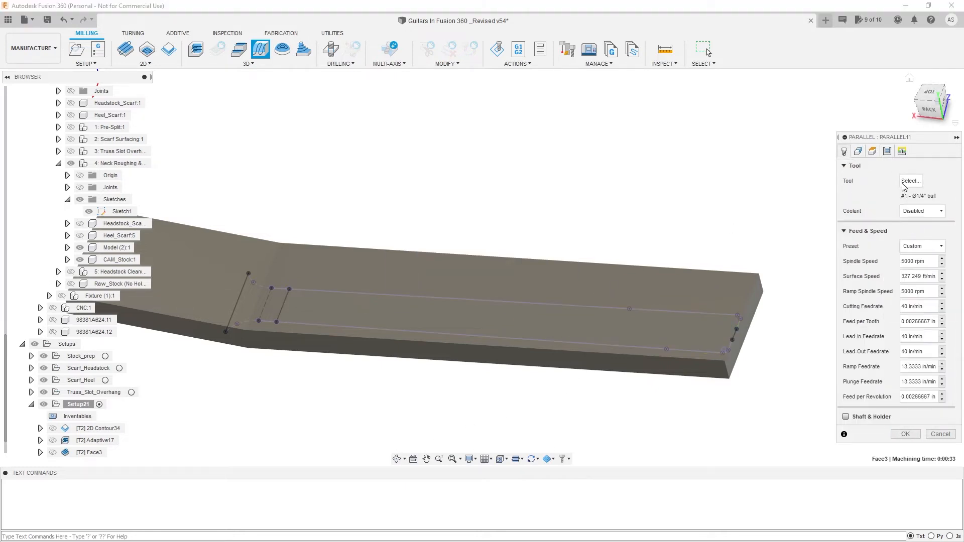
click(906, 434)
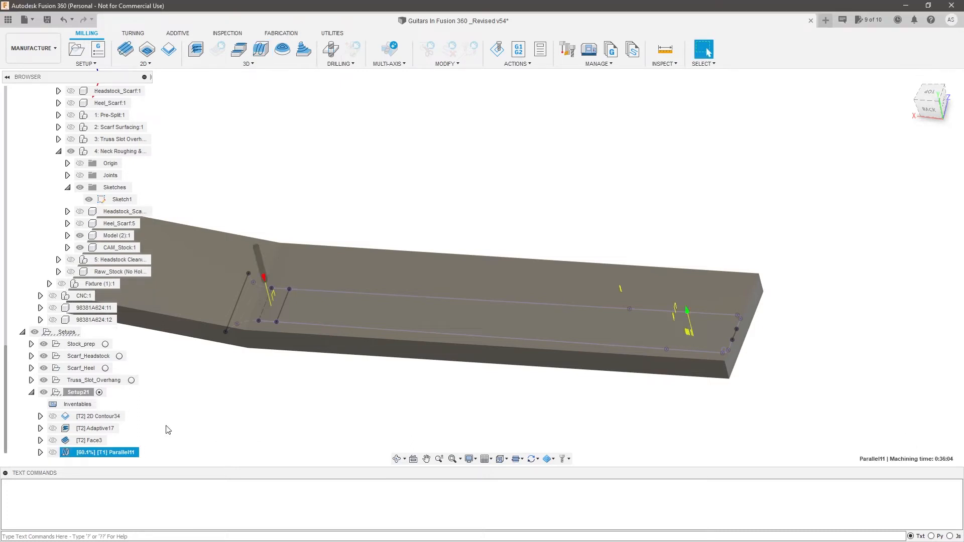
Hide CAM_Stock and run a stock simulation of the Face3 and Parallel11 operations together
click(96, 442)
ctrl+click(94, 453)
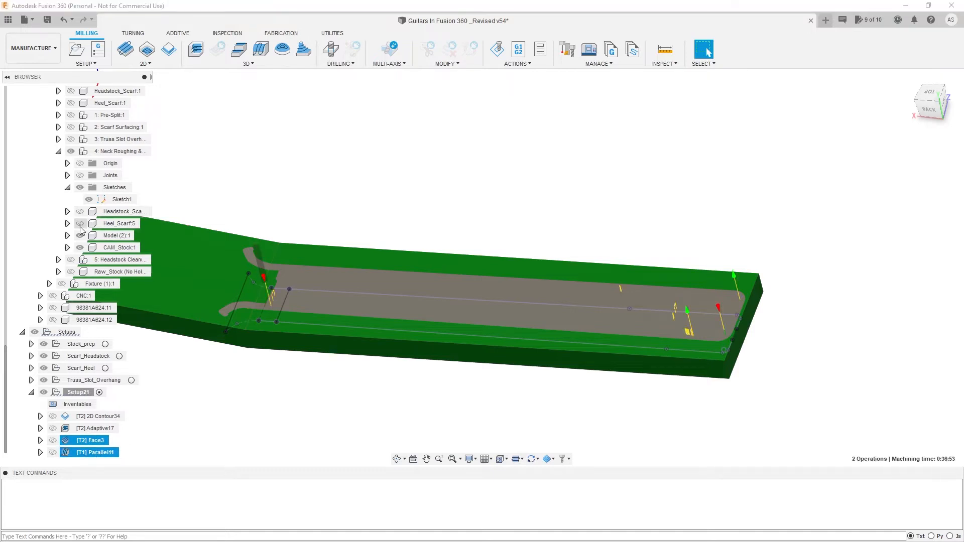
click(80, 247)
right_click(88, 443)
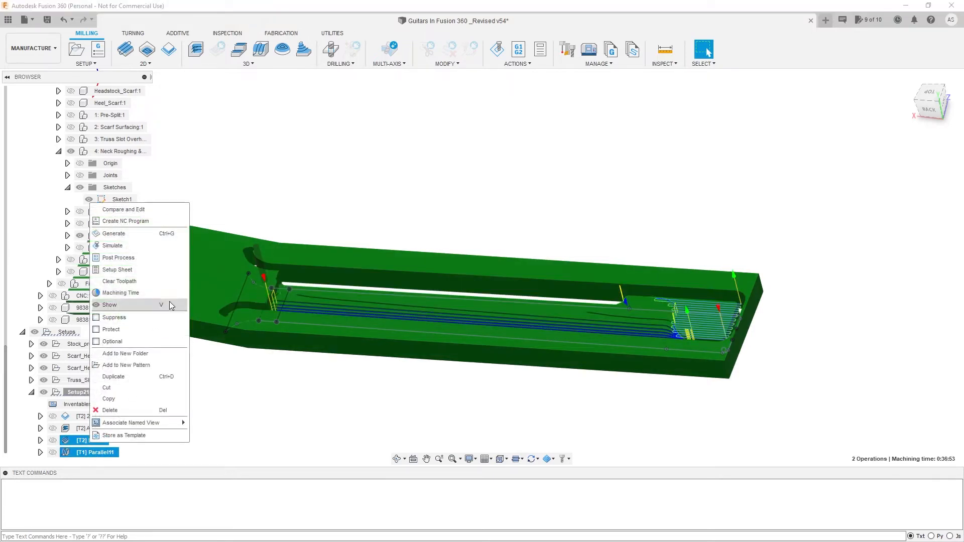
click(155, 247)
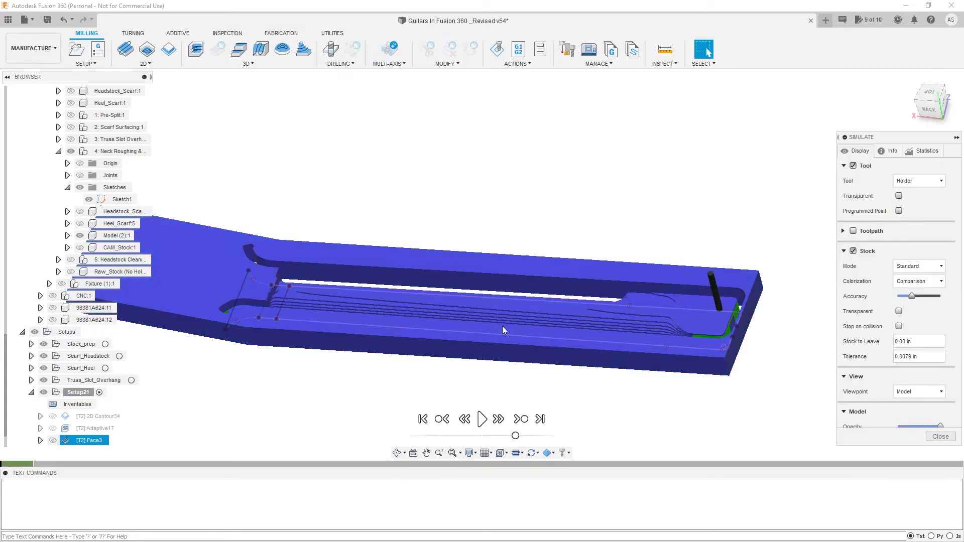
click(482, 419)
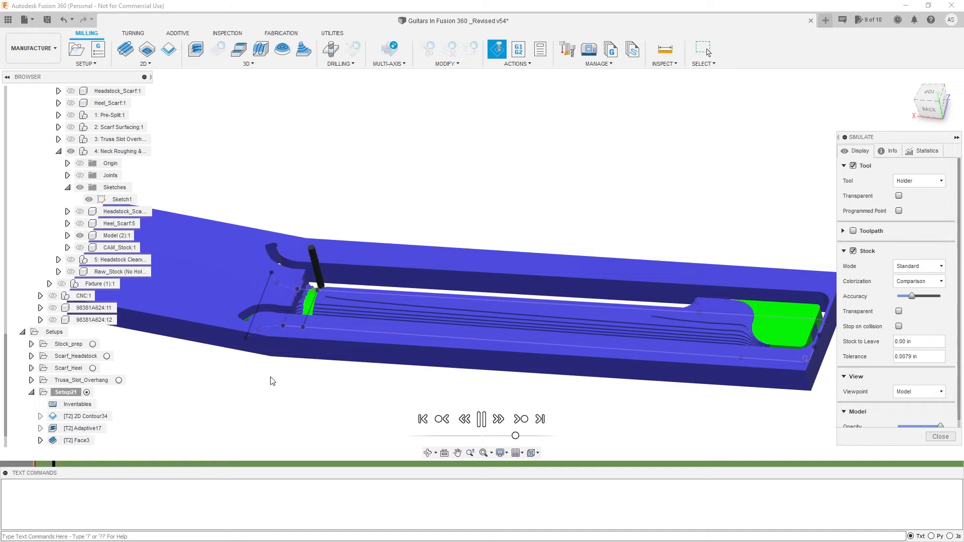
Speed up the playback and examine from above how the Parallel passes meet the boundary line at the headstock end
shift+middle_drag(320, 379, 343, 398)
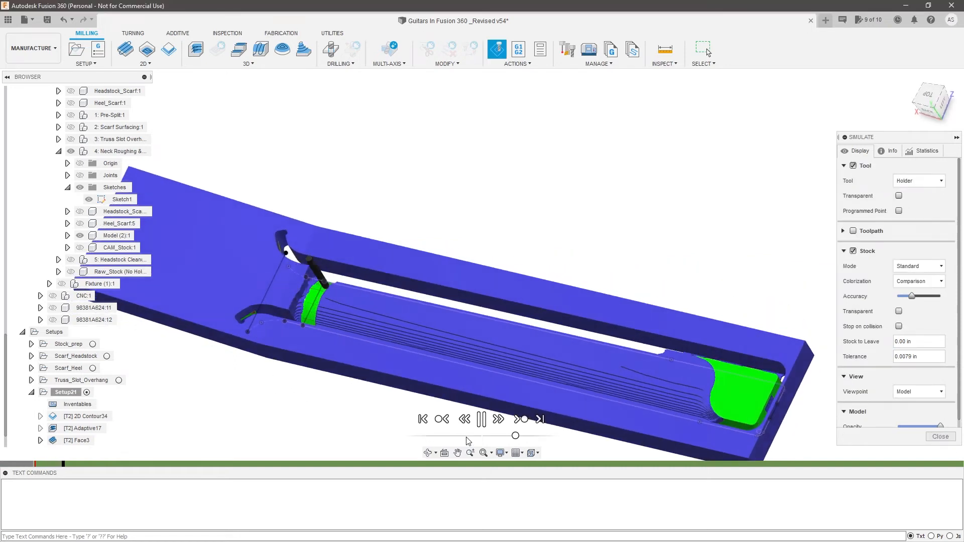
drag(515, 435, 522, 436)
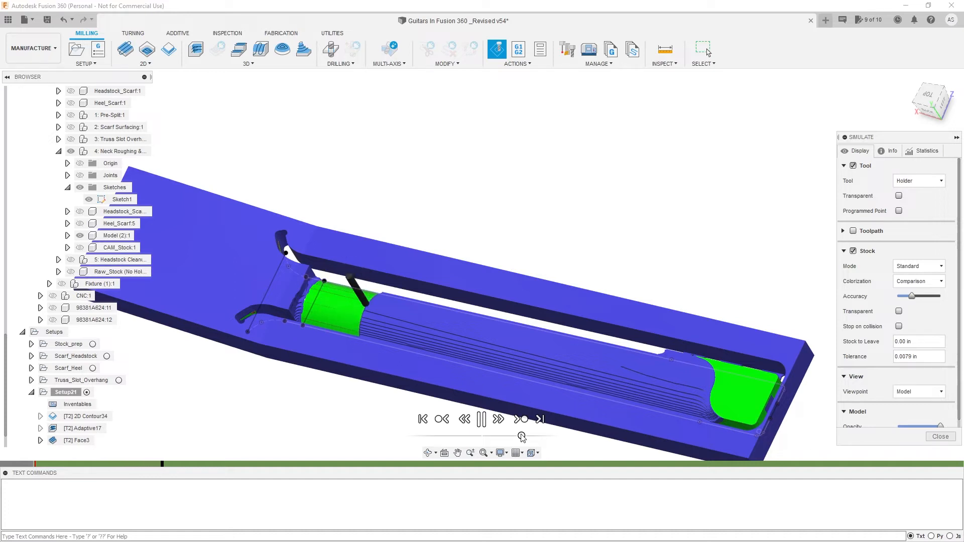
click(930, 97)
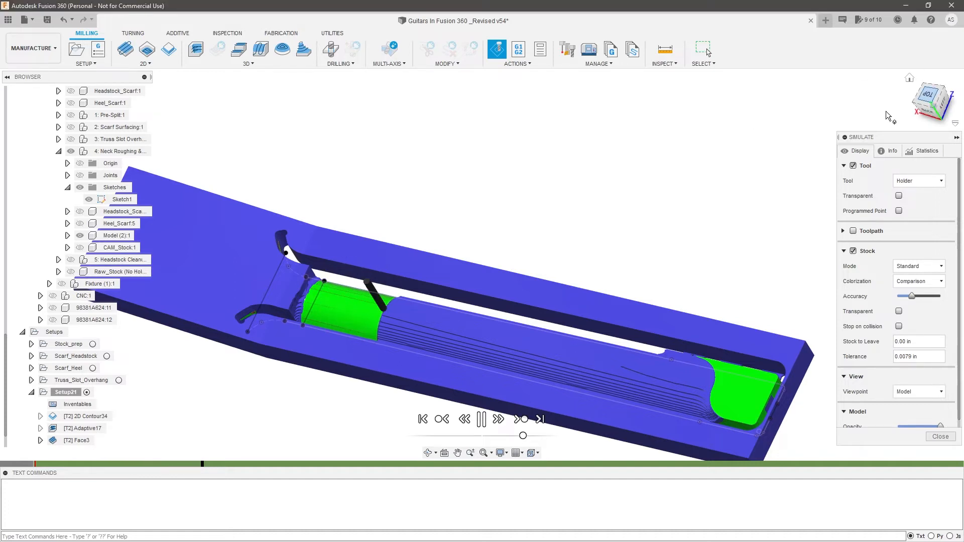
scroll(279, 280, up, 3)
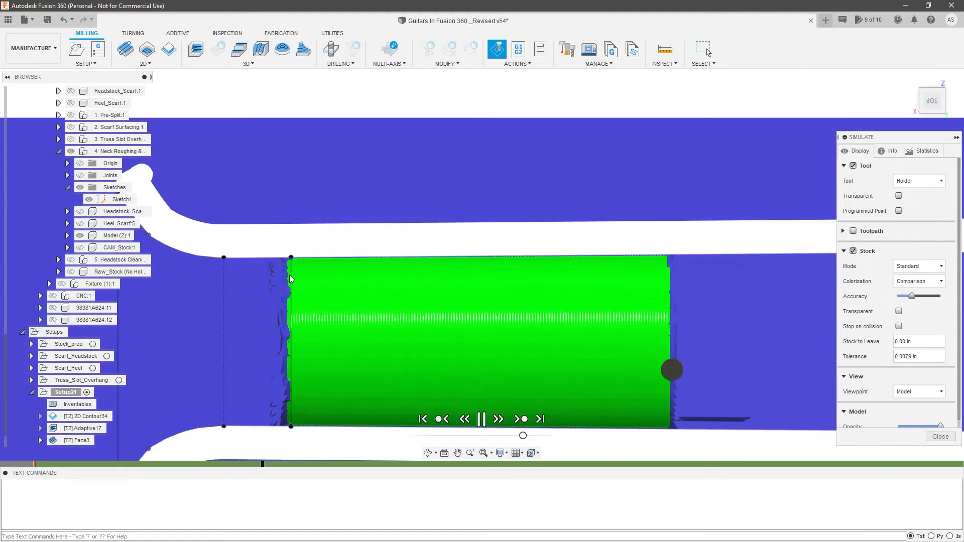
scroll(288, 402, up, 2)
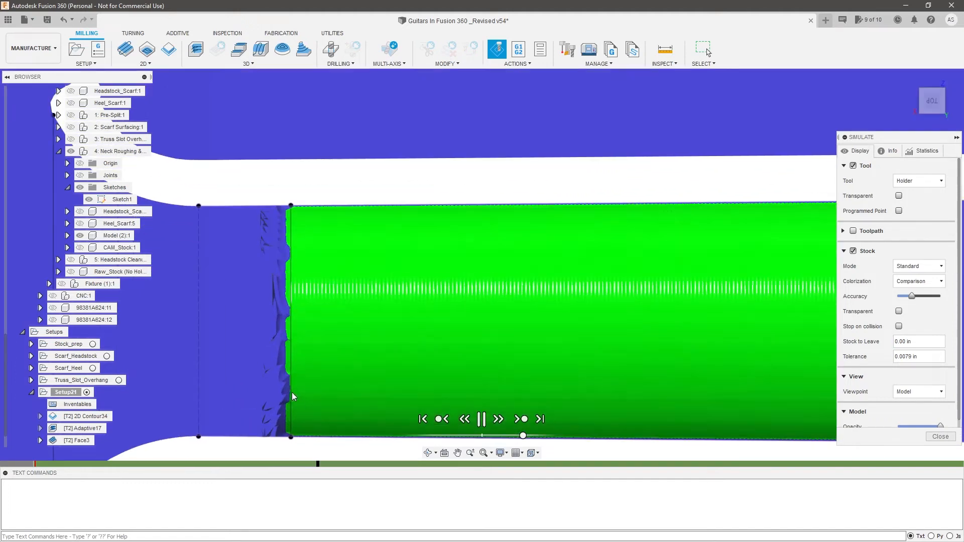
scroll(307, 392, down, 1)
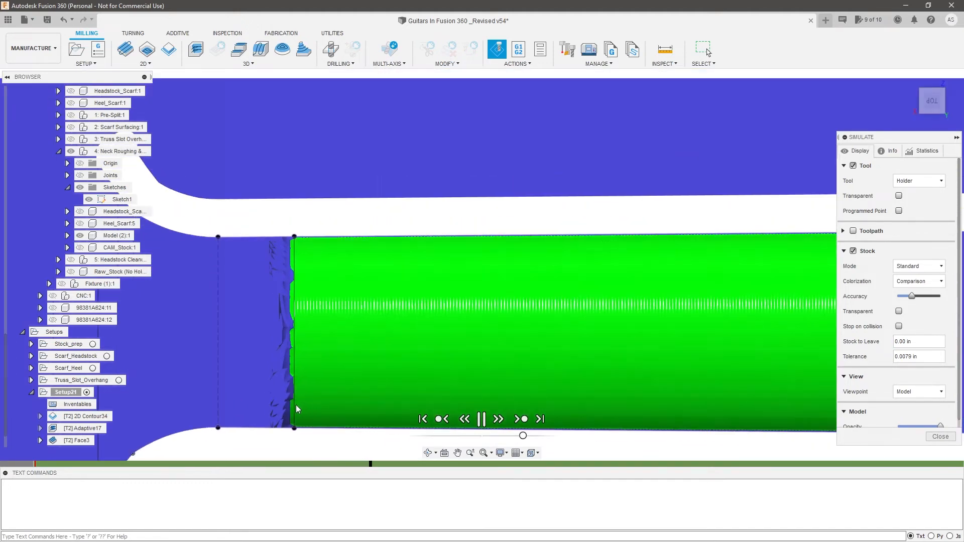
scroll(321, 371, down, 3)
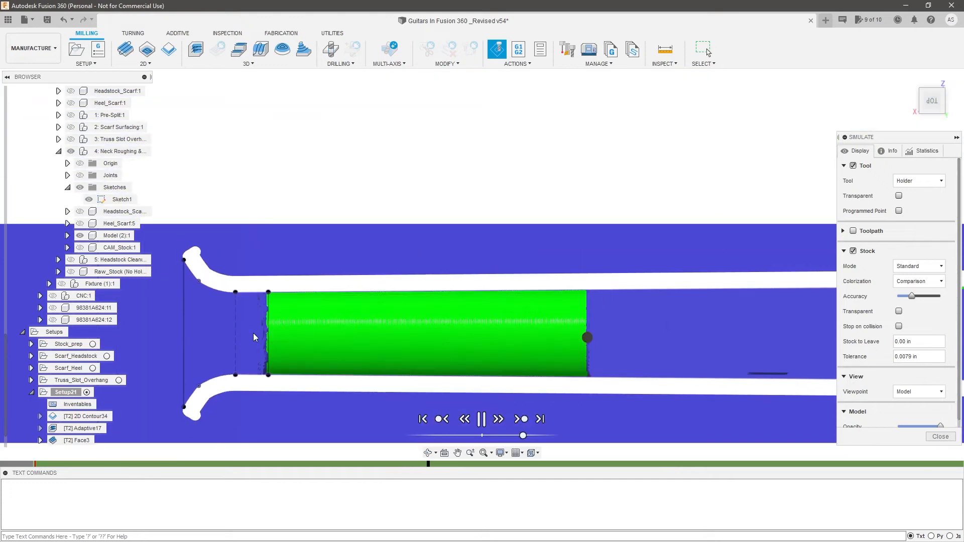
scroll(288, 330, down, 1)
shift+middle_drag(621, 348, 614, 415)
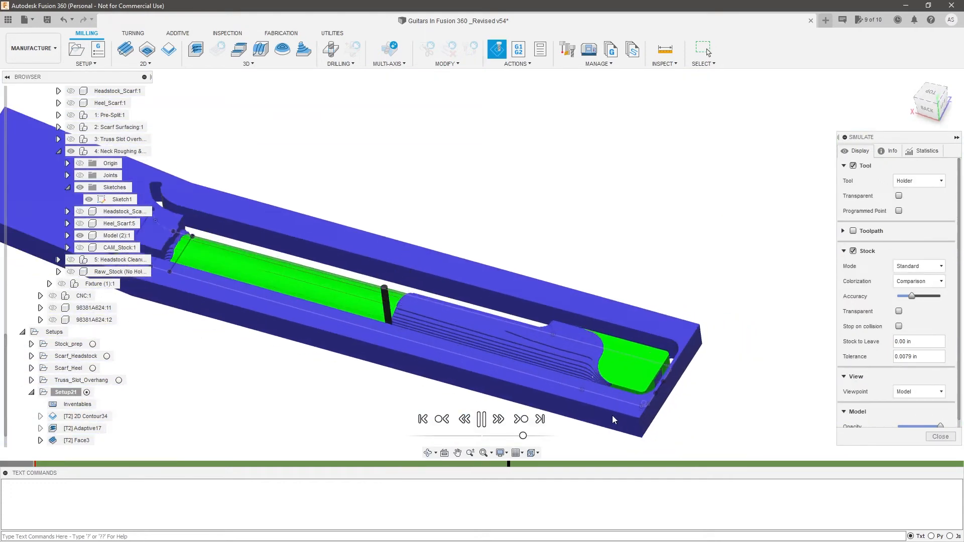
Examine the finished neck surface at the heel transition and at the headstock end of the boundary
scroll(556, 383, up, 1)
shift+middle_drag(556, 382, 553, 406)
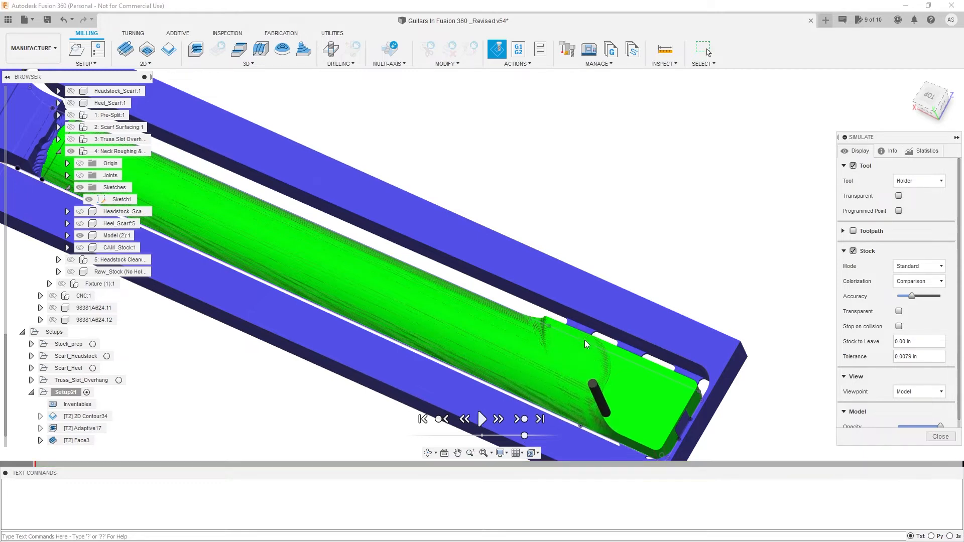
scroll(584, 339, down, 3)
shift+middle_drag(611, 367, 756, 350)
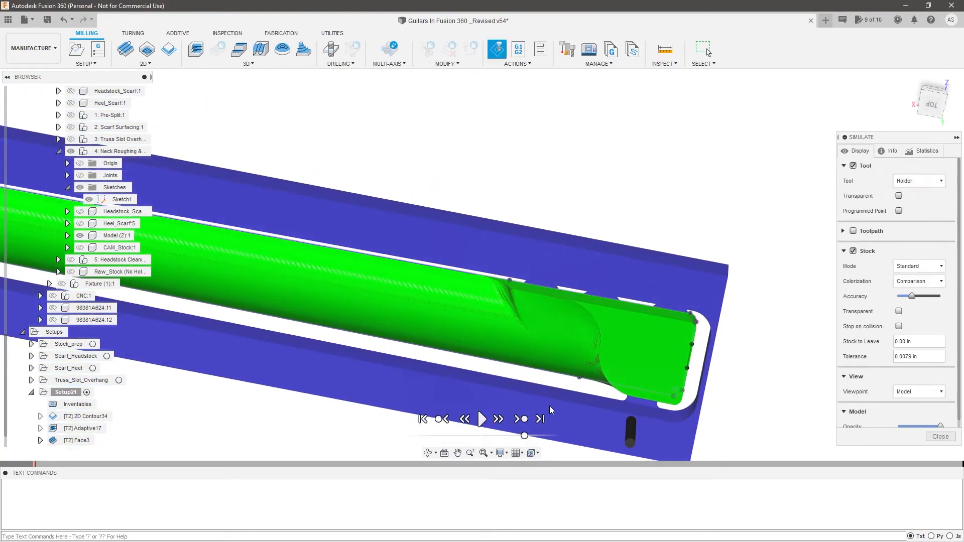
scroll(551, 410, down, 3)
scroll(481, 305, up, 6)
shift+middle_drag(523, 306, 640, 251)
scroll(529, 204, up, 5)
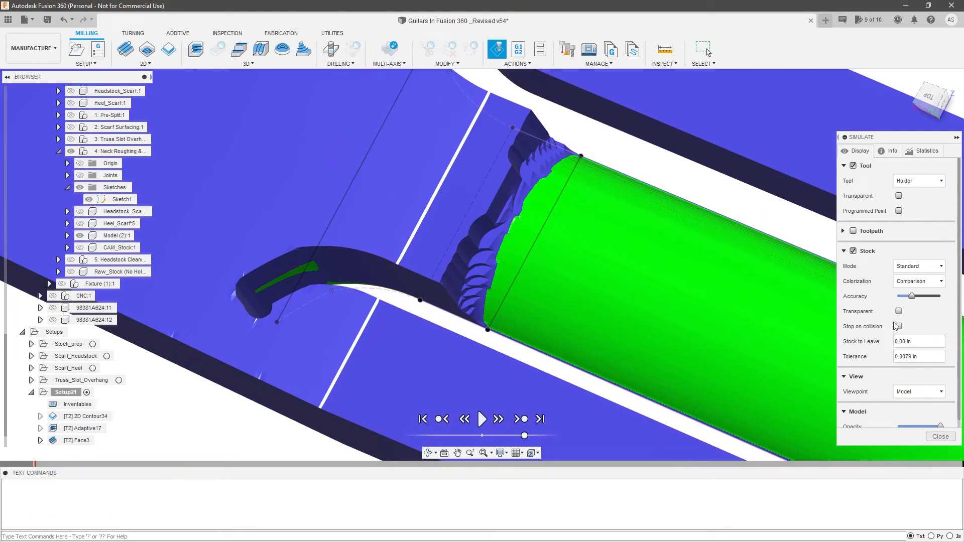
Enable Stop on collision and rerun the simulation to inspect the flagged collision at the start of the Parallel toolpath
click(35, 466)
scroll(423, 301, up, 1)
mouse_move(423, 301)
shift+middle_down()
mouse_move(395, 261)
mouse_move(363, 277)
mouse_move(386, 282)
shift+middle_up()
mouse_move(37, 469)
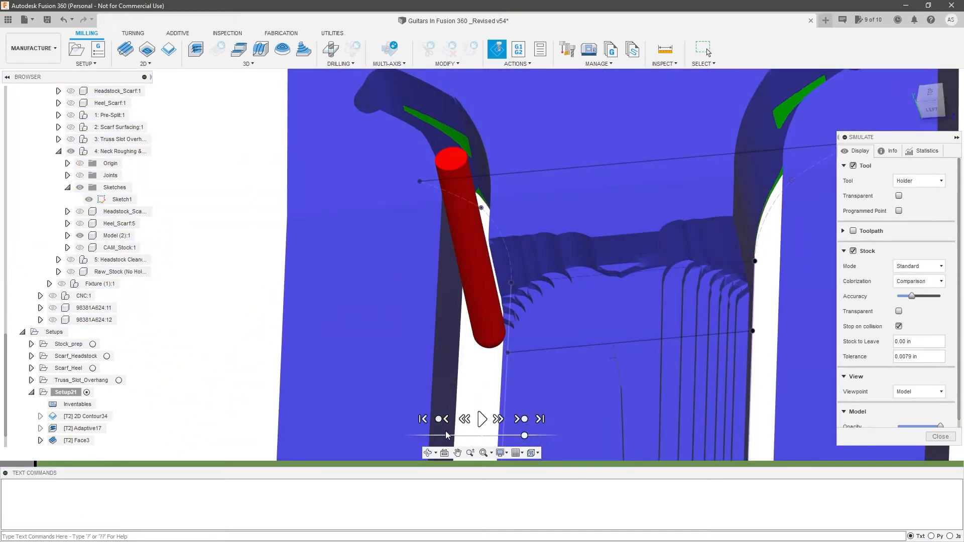
Step back just before the collision and replay the ball mill's entry move at a reduced playback speed
click(158, 463)
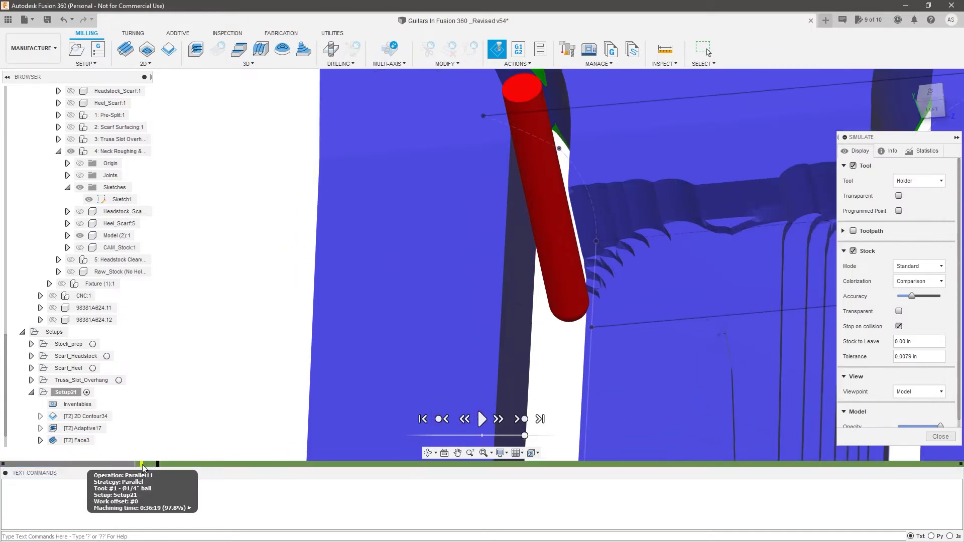
click(142, 465)
click(480, 422)
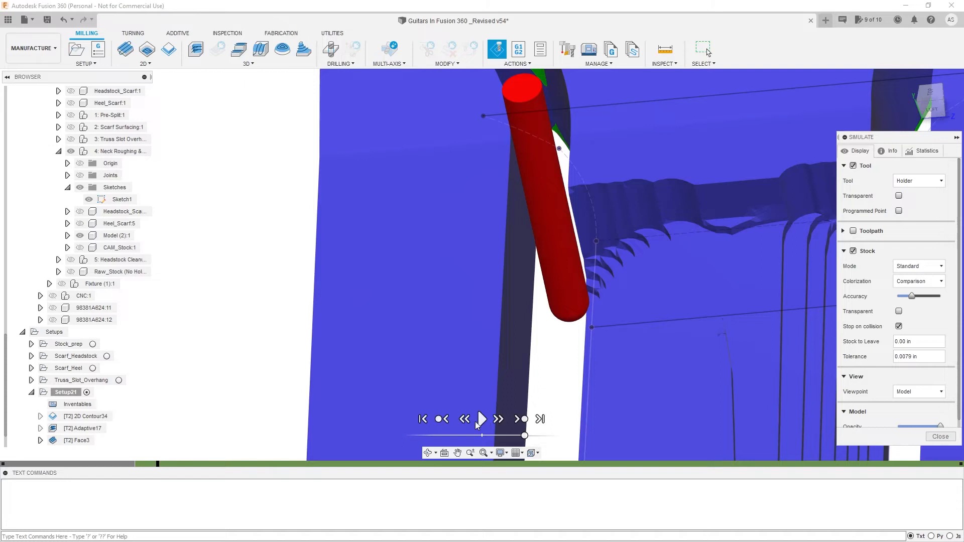
click(143, 464)
drag(524, 436, 508, 437)
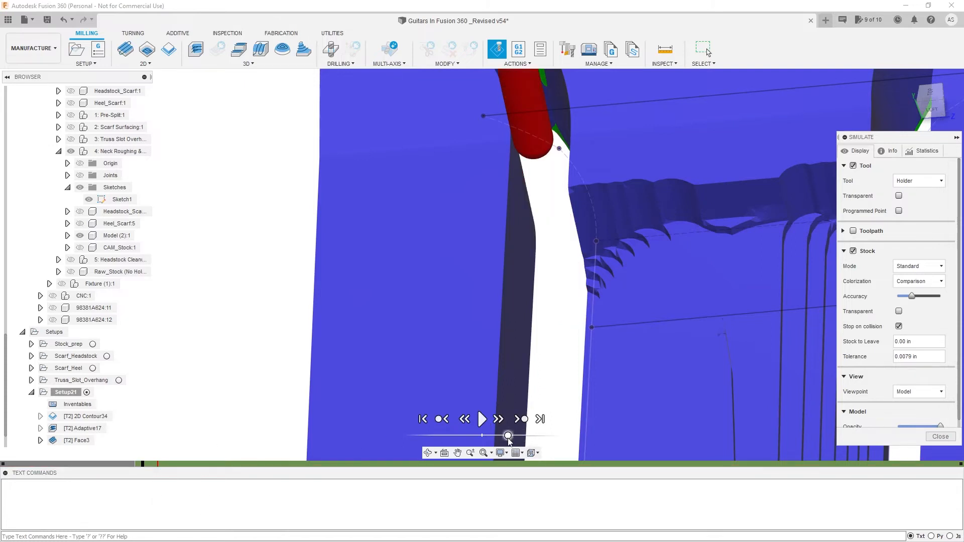
click(479, 422)
shift+middle_drag(557, 351, 541, 355)
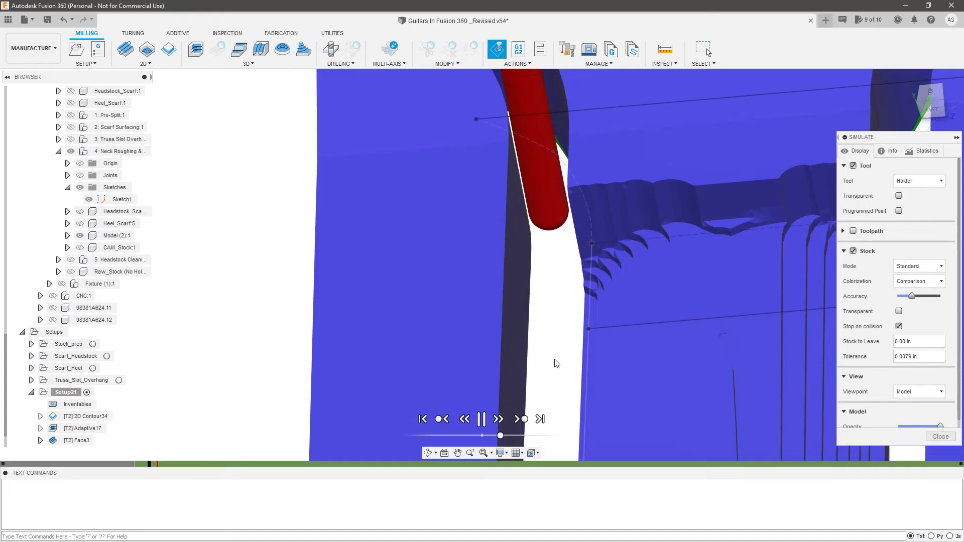
mouse_move(555, 361)
shift+middle_down()
mouse_move(545, 370)
mouse_move(553, 377)
mouse_move(577, 347)
mouse_move(555, 340)
mouse_move(560, 352)
shift+middle_up()
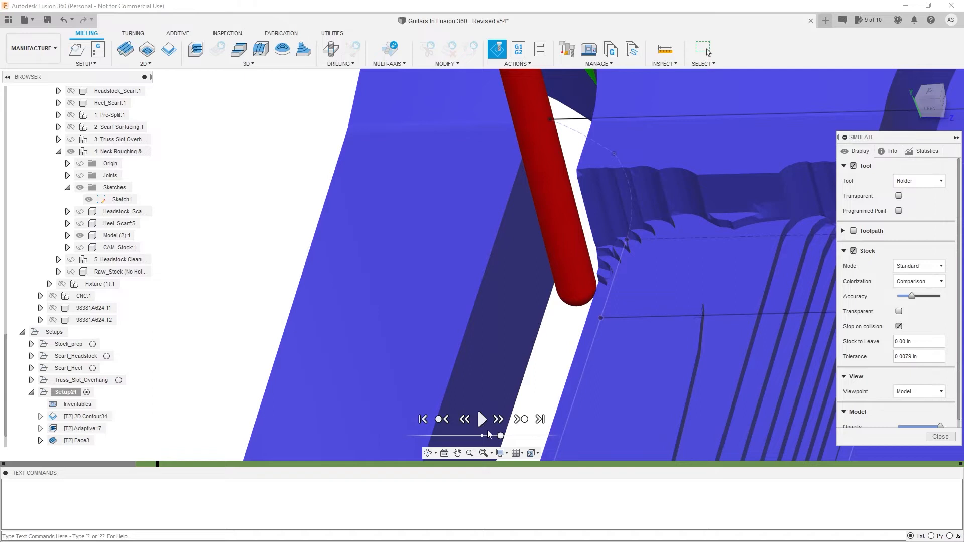
Turn off Stop on collision, play past the flagged entry move, and examine the first cut beside the stepped roughing stock
drag(501, 437, 507, 436)
click(483, 420)
click(483, 420)
shift+middle_drag(542, 361, 578, 352)
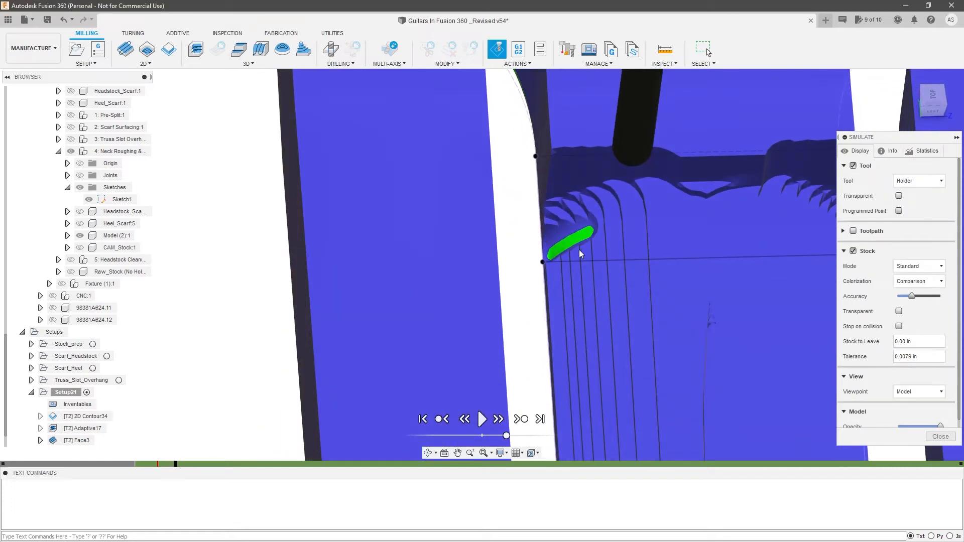
shift+middle_drag(567, 215, 499, 237)
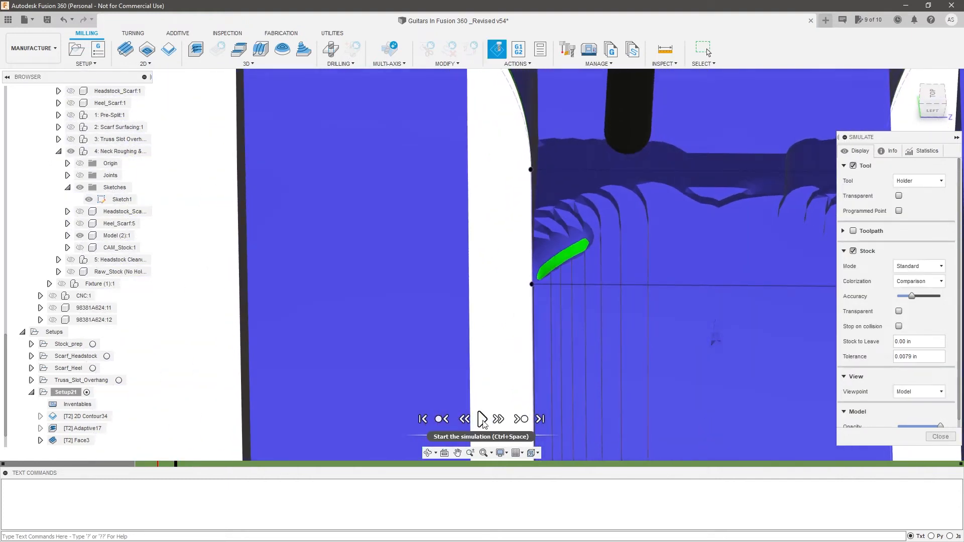
shift+middle_drag(568, 245, 568, 234)
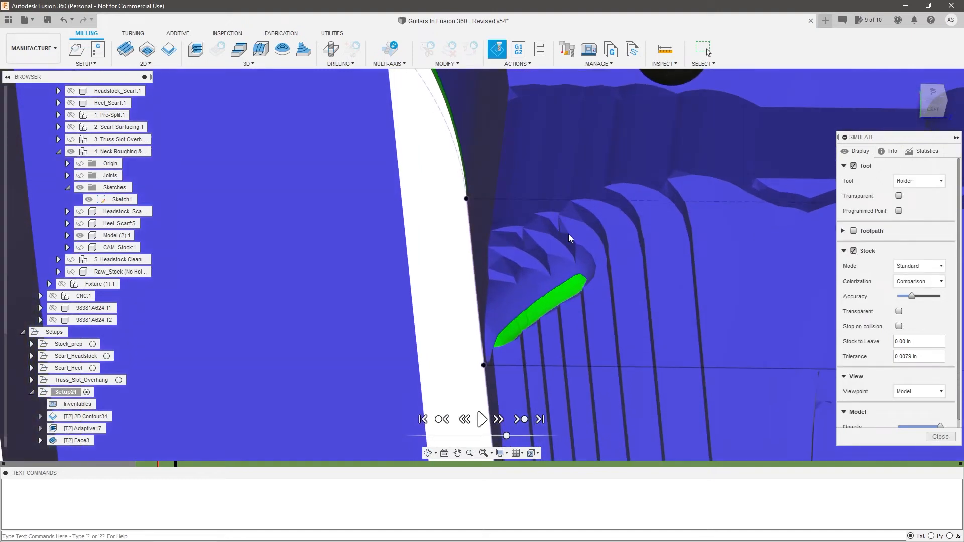
click(480, 421)
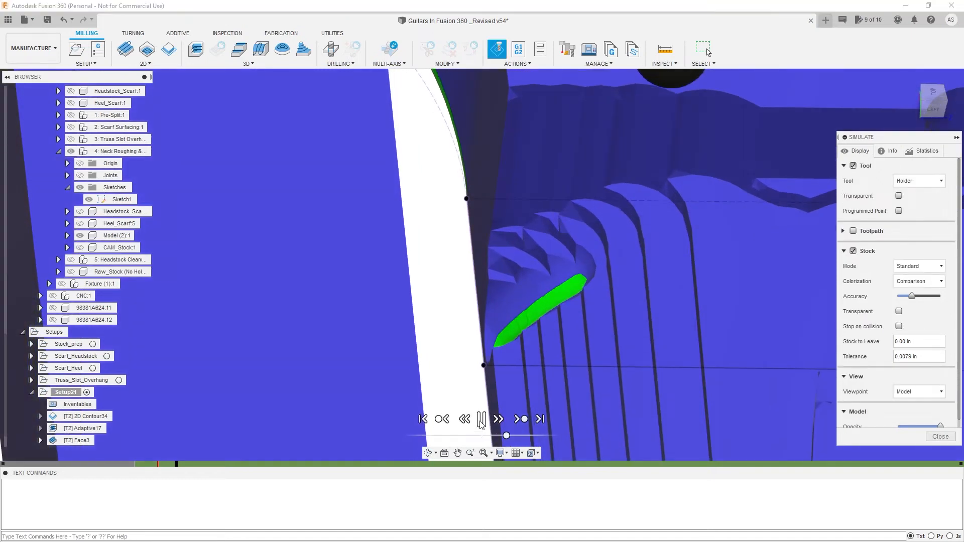
Play the first Parallel passes at a faster speed, check the headstock end of the neck, and close the simulation
scroll(536, 301, down, 5)
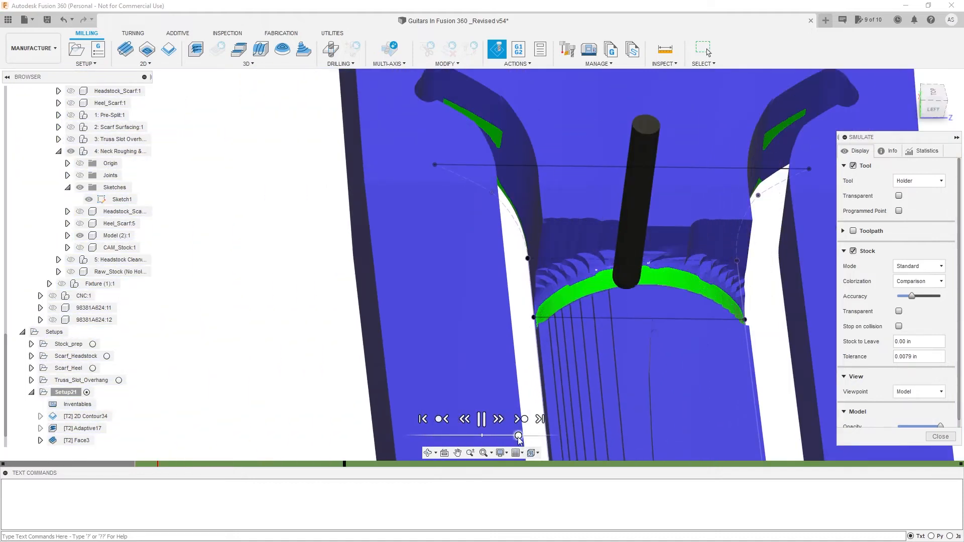
shift+middle_drag(540, 327, 449, 213)
scroll(449, 213, down, 4)
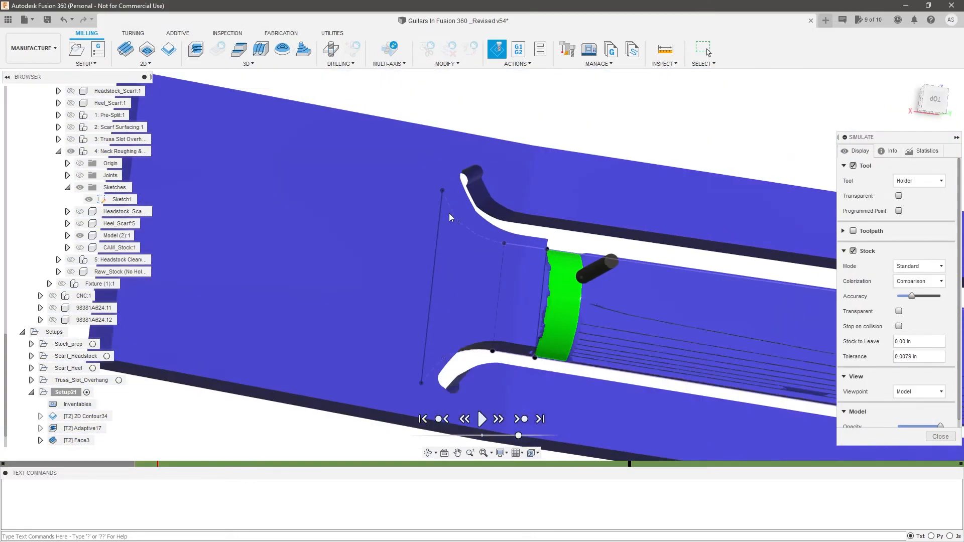
shift+middle_drag(454, 259, 528, 233)
scroll(640, 329, down, 3)
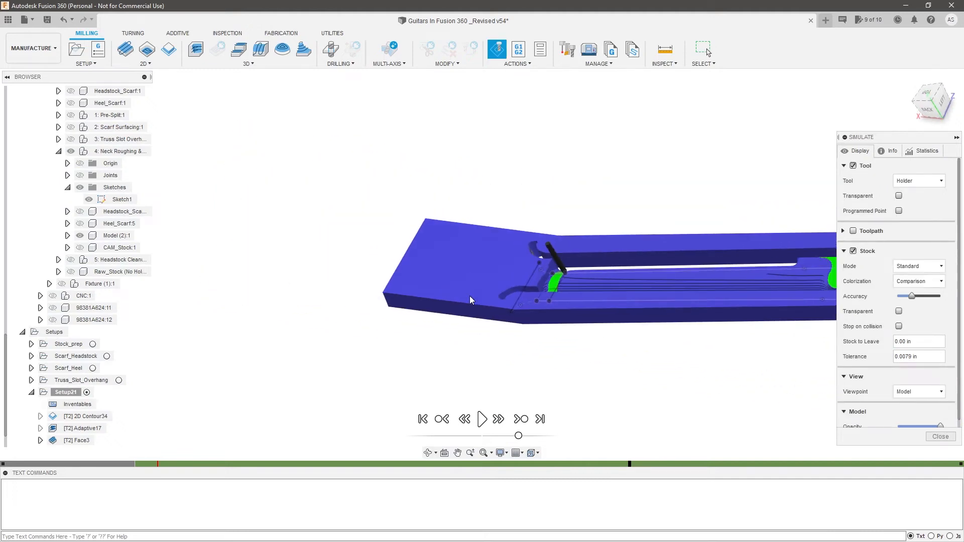
scroll(481, 260, up, 3)
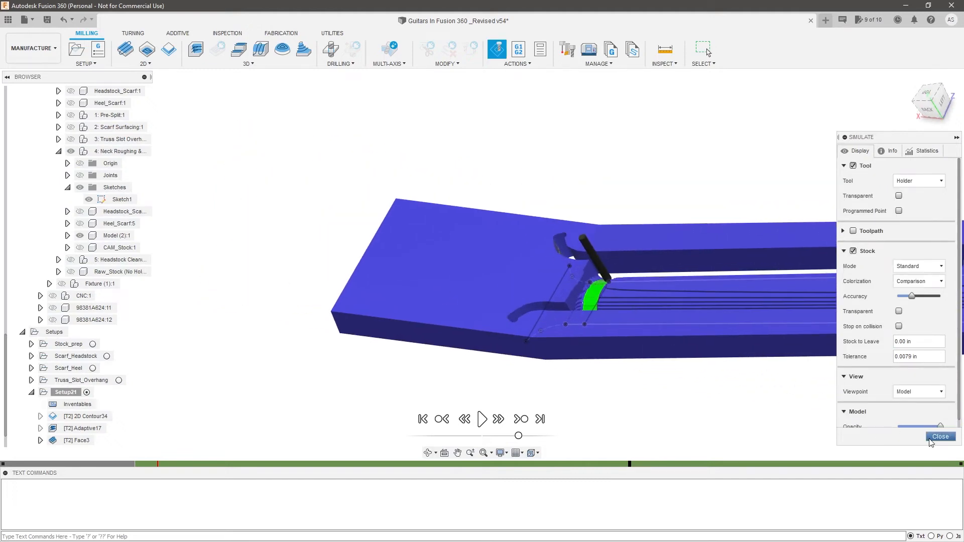
click(939, 437)
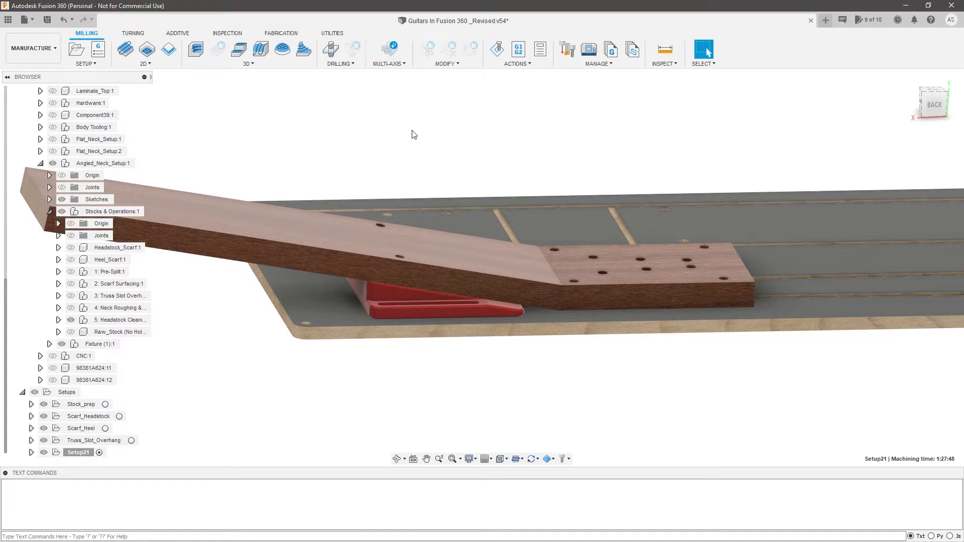
Create a new milling setup and define its stock from the headstock scarf solid in the fifth stock operation component
scroll(452, 187, down, 2)
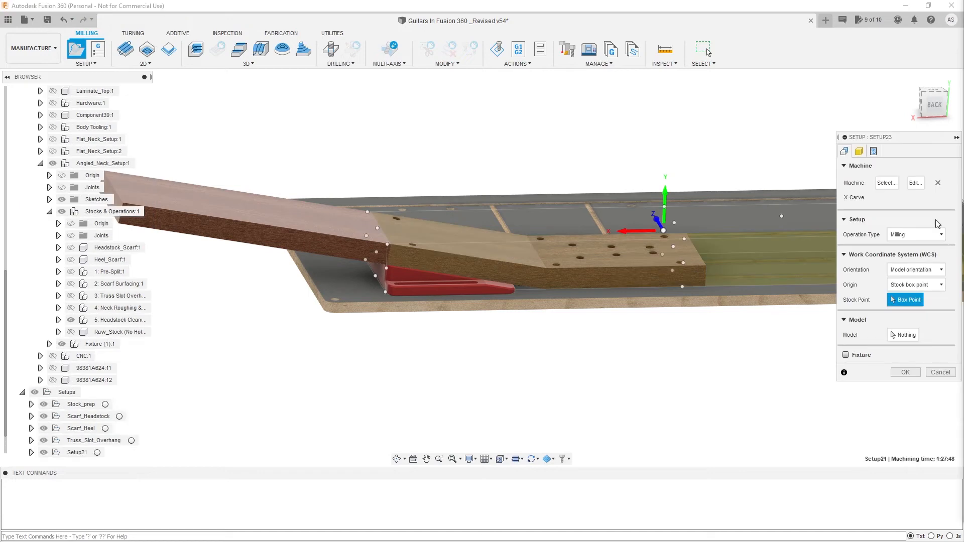
click(864, 152)
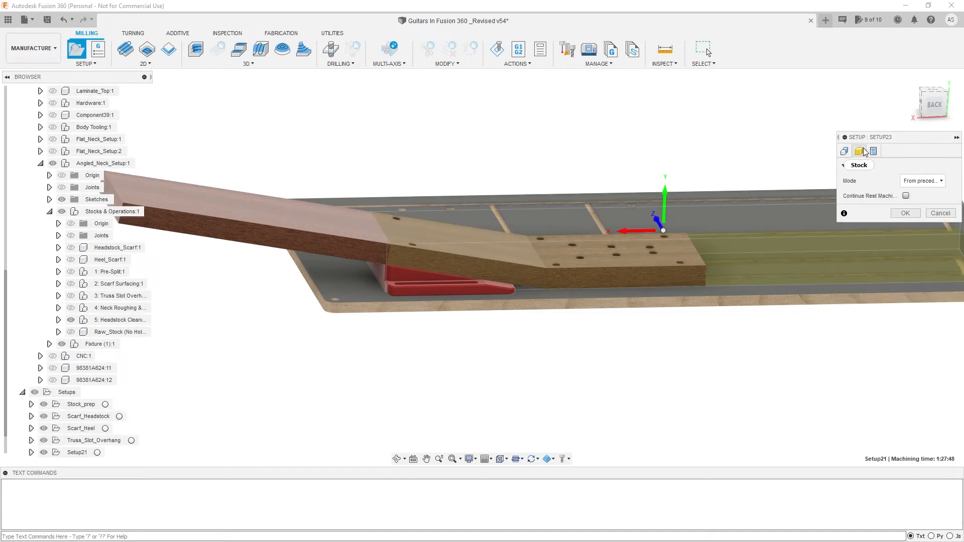
click(914, 184)
click(909, 261)
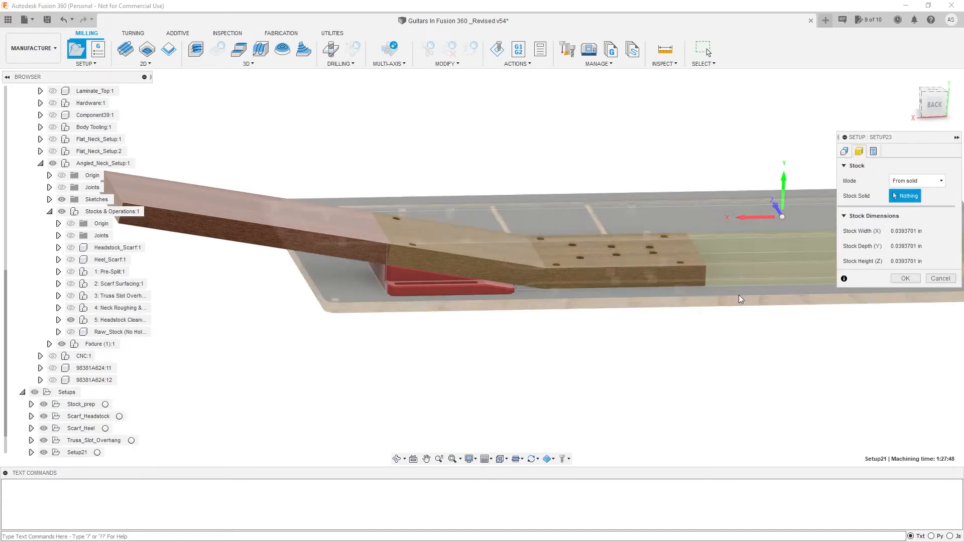
click(59, 320)
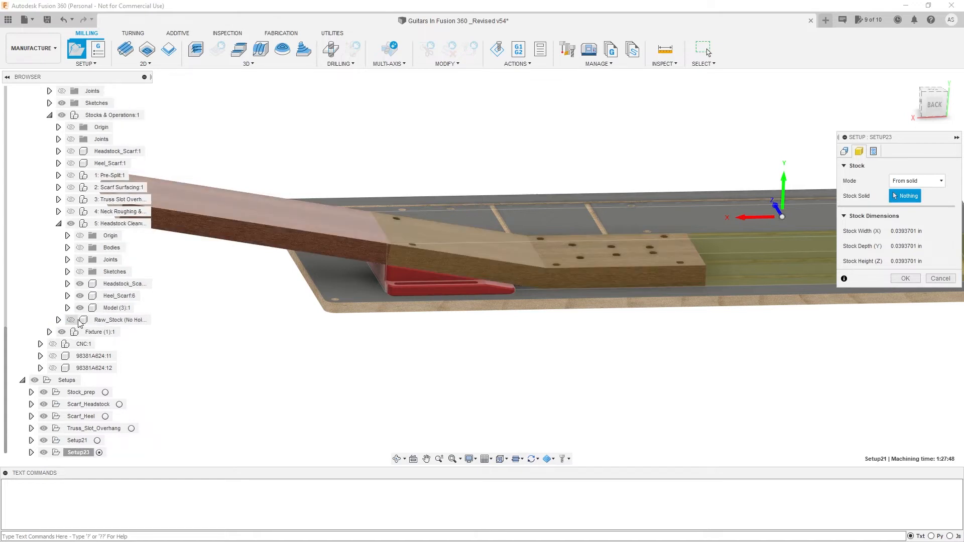
click(118, 285)
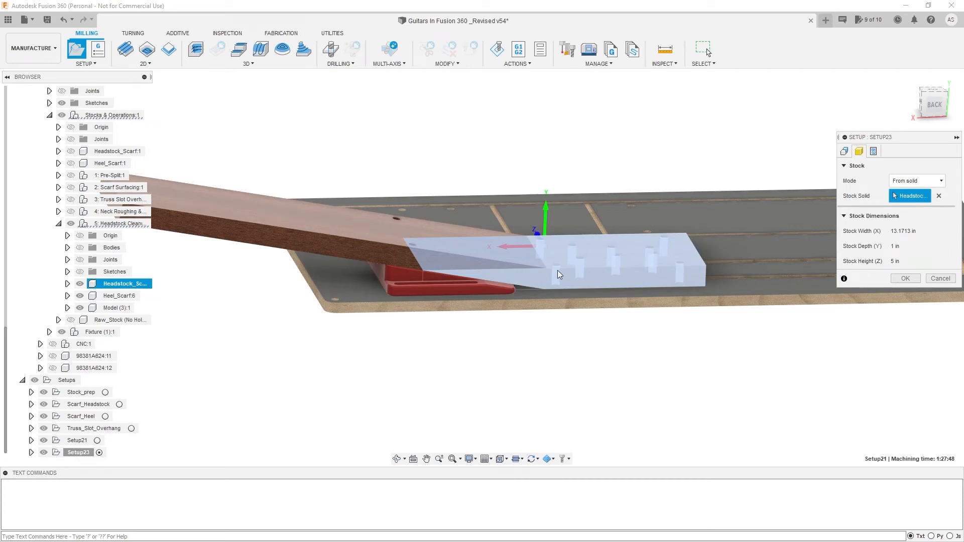
scroll(413, 267, down, 3)
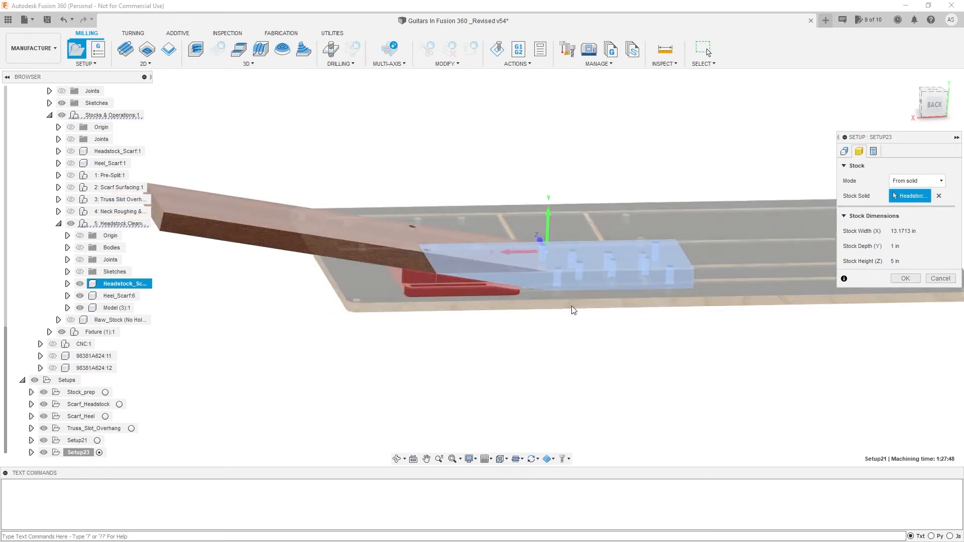
shift+middle_drag(239, 204, 231, 192)
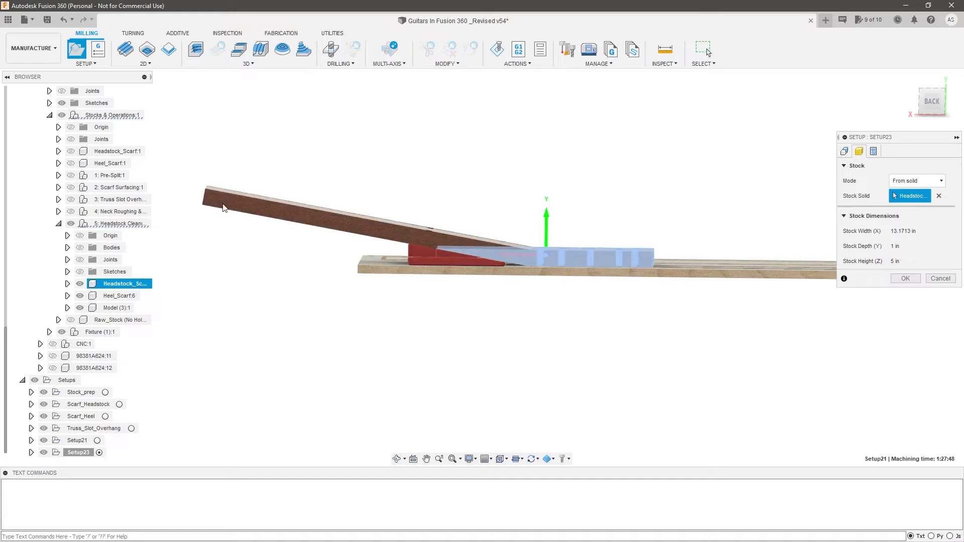
shift+middle_drag(599, 238, 599, 265)
scroll(782, 218, up, 2)
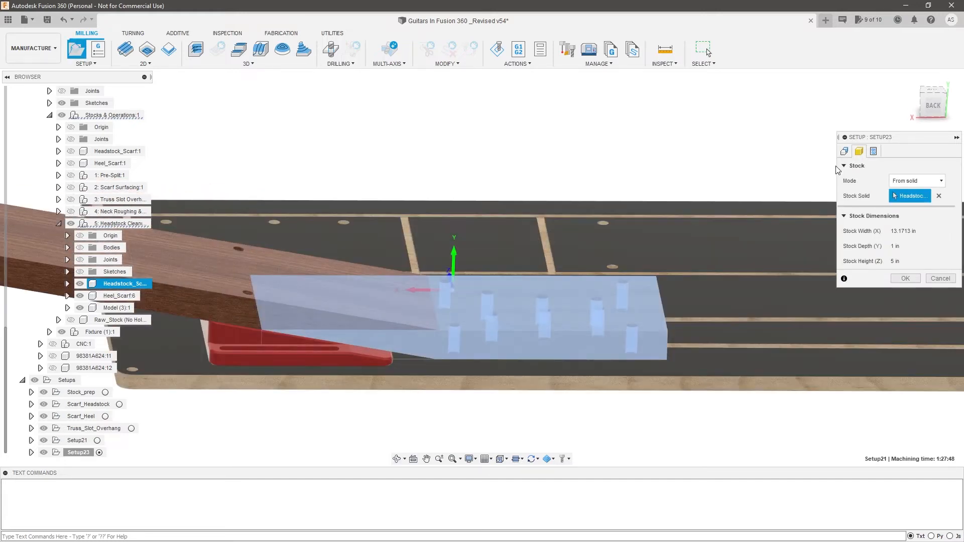
Remove the X-Carve machine from the setup and place the WCS origin on a selected point at the wasteboard's corner
click(844, 151)
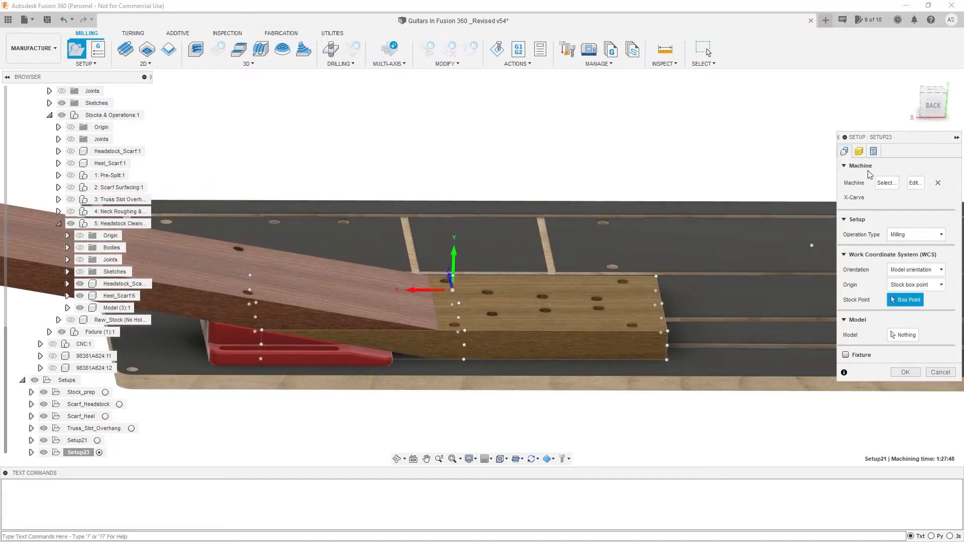
click(937, 183)
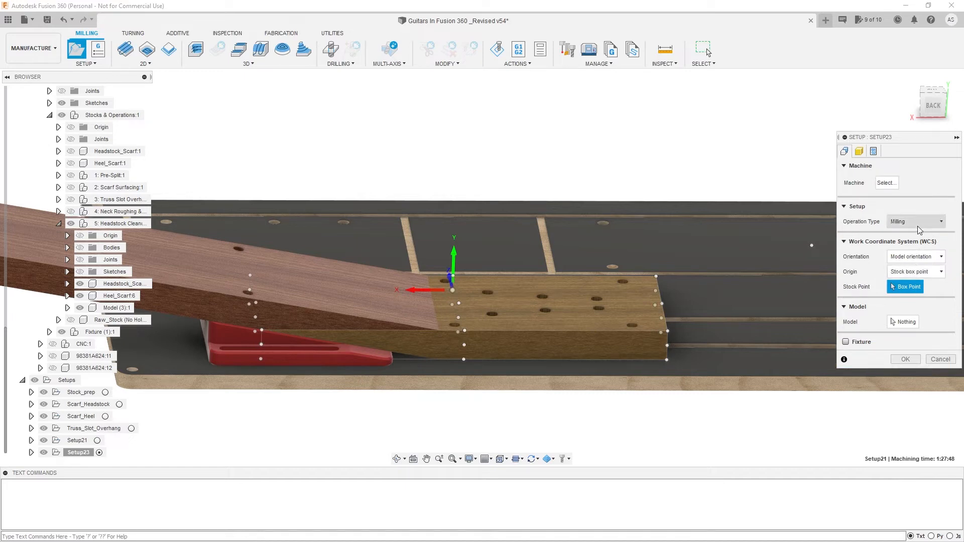
click(921, 271)
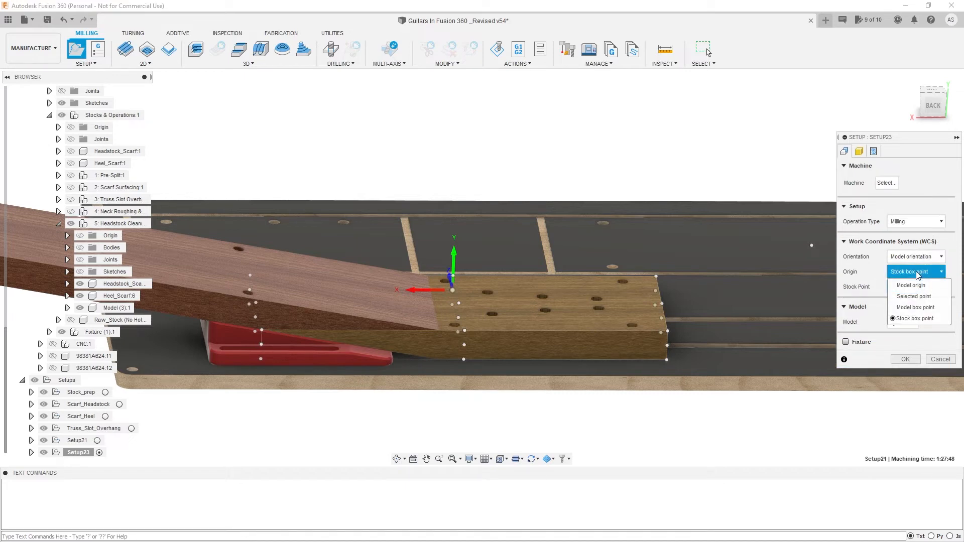
click(914, 309)
scroll(690, 280, down, 2)
shift+middle_drag(314, 234, 382, 351)
click(939, 271)
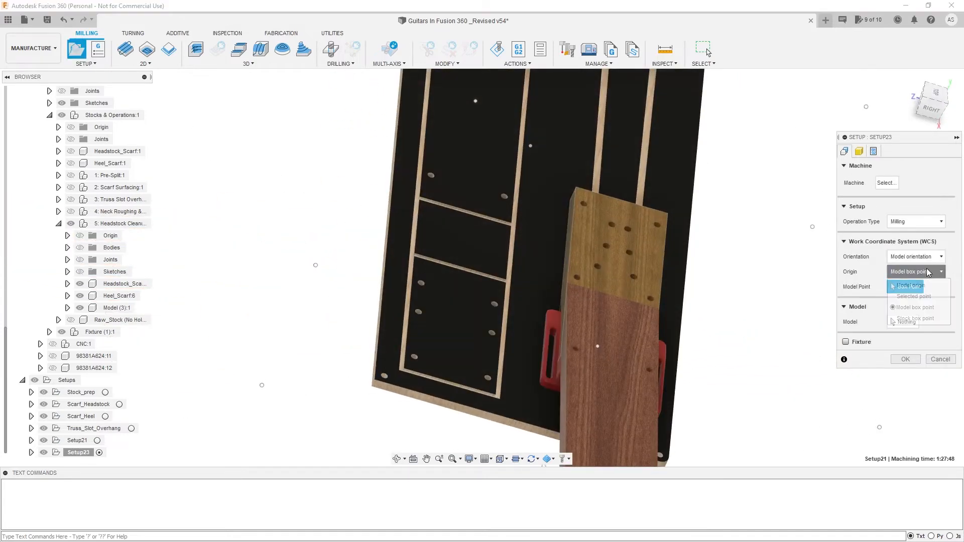
click(910, 293)
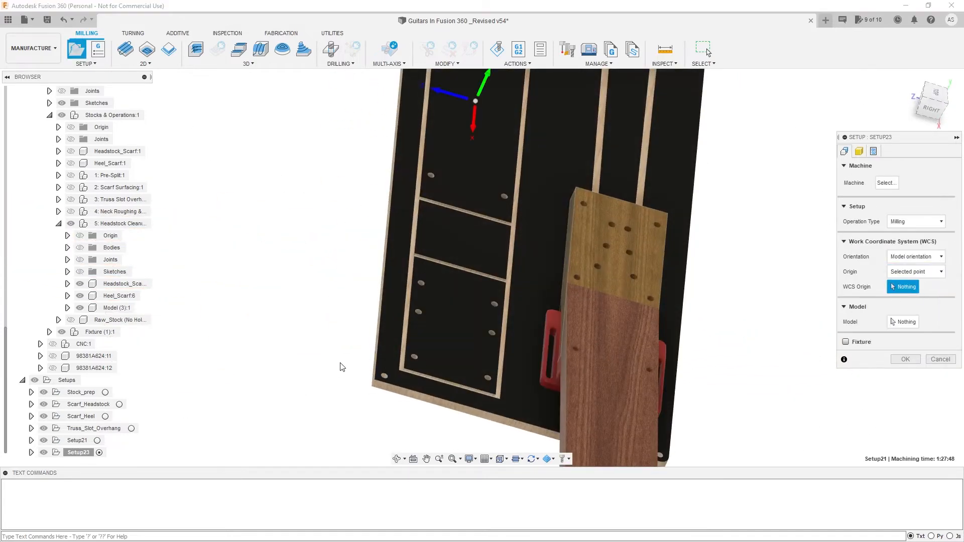
click(375, 381)
Orient the WCS by X and Y axes using the wasteboard's short and long edges, and flip the X axis
click(919, 256)
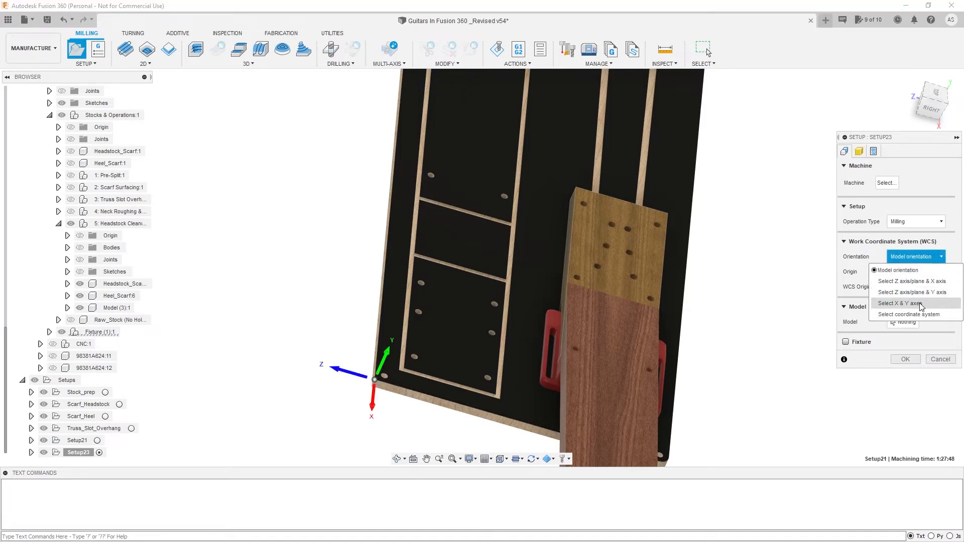
click(900, 303)
click(429, 402)
click(377, 337)
click(892, 286)
scroll(528, 285, down, 2)
shift+middle_drag(528, 285, 680, 299)
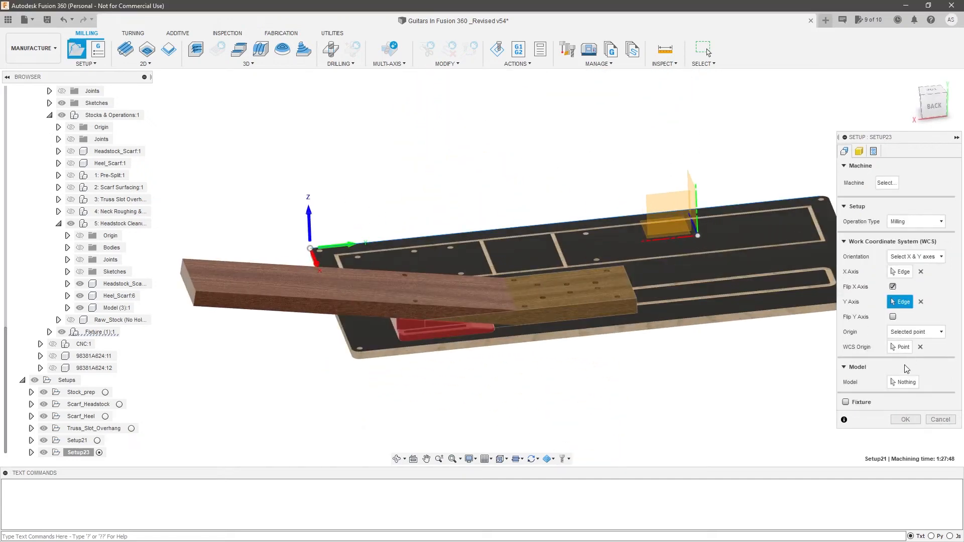
Hide the heel and headstock scarf stock bodies and select the finished neck body as the setup's model
click(894, 380)
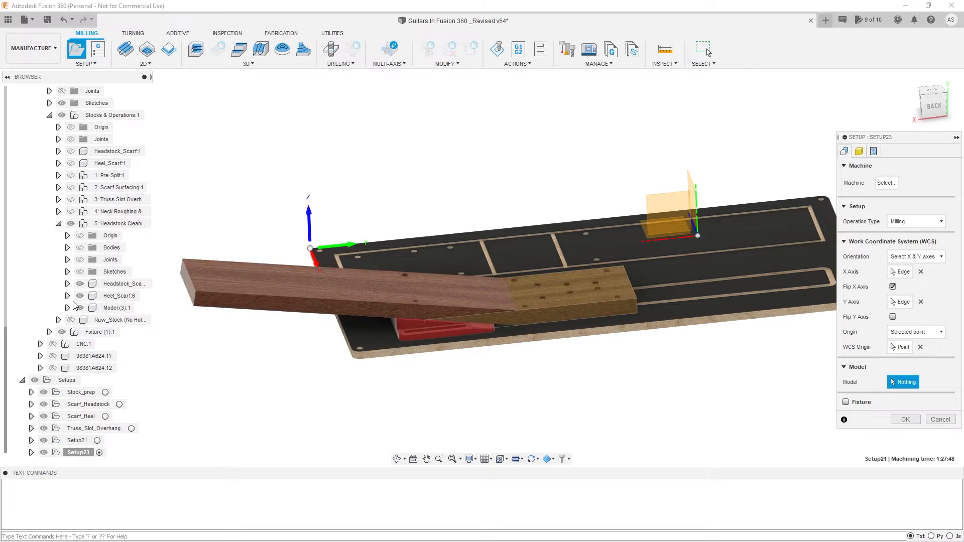
click(80, 295)
click(79, 284)
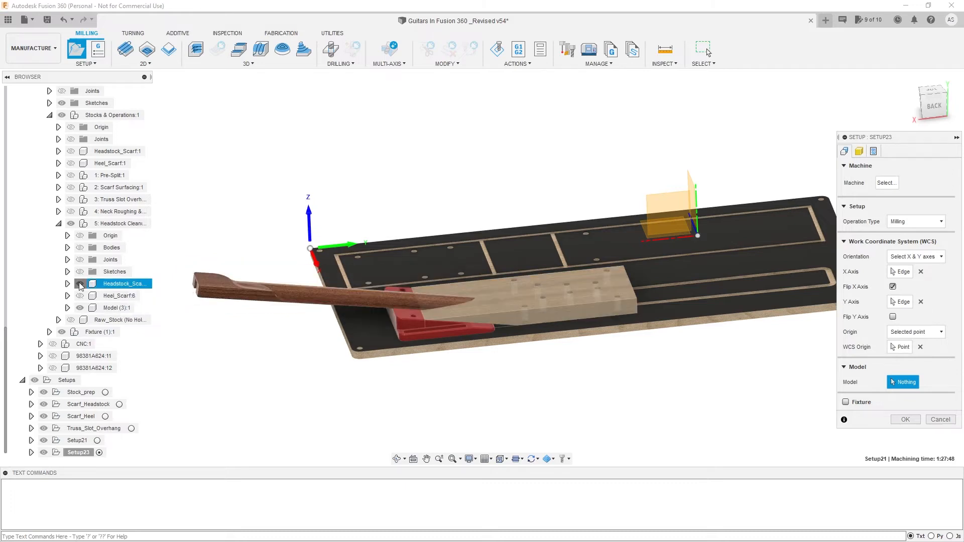
click(514, 307)
Enable fixtures with the wasteboard and the red angled support as fixture bodies, and finish the setup
scroll(636, 341, up, 2)
click(846, 401)
click(741, 294)
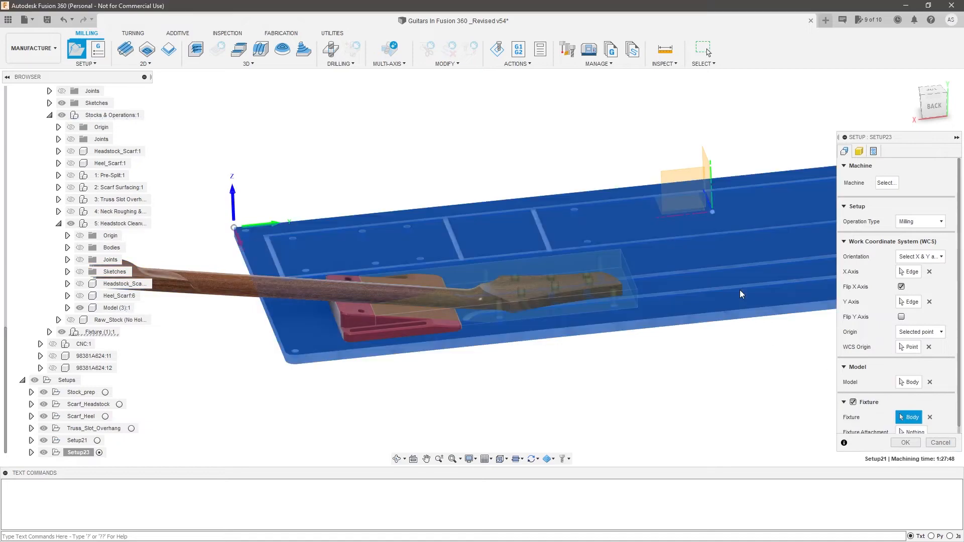
click(351, 316)
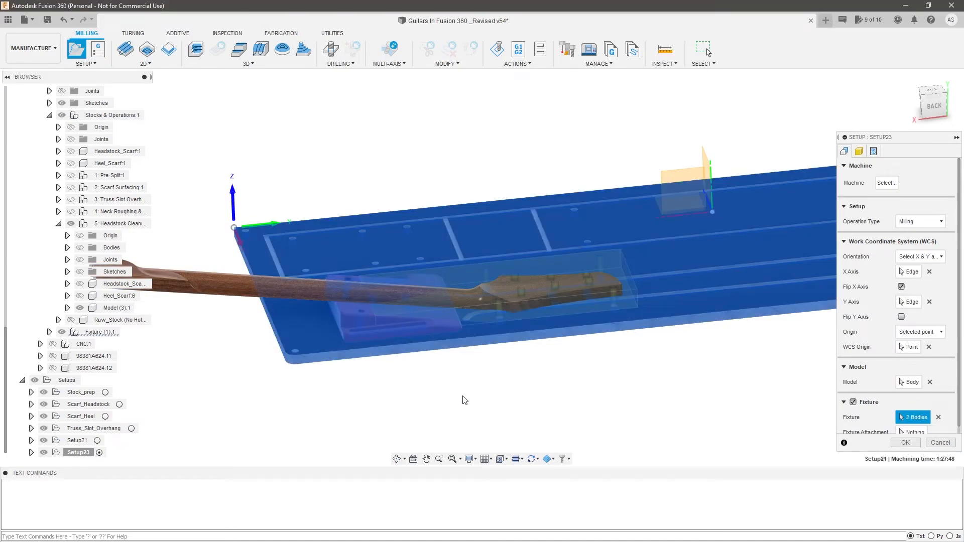
scroll(568, 390, up, 1)
shift+middle_drag(567, 387, 583, 374)
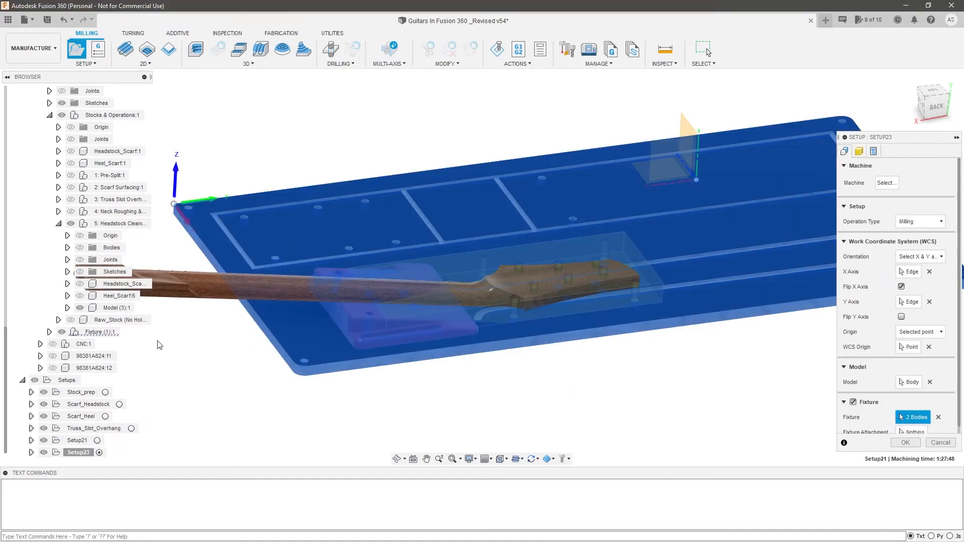
click(907, 443)
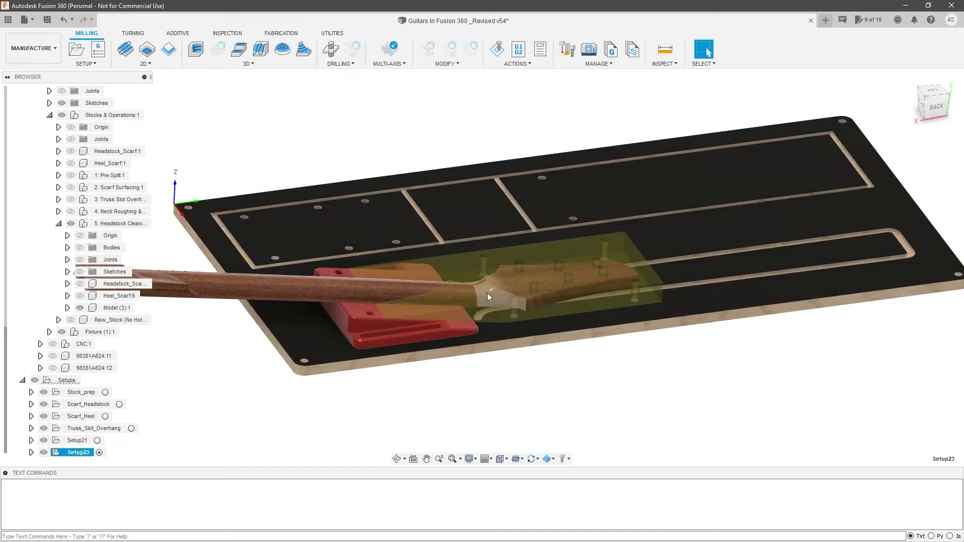
Start a 2D Contour operation for the headstock profile and choose tool 2, the 1/4" flat end mill
scroll(484, 309, up, 5)
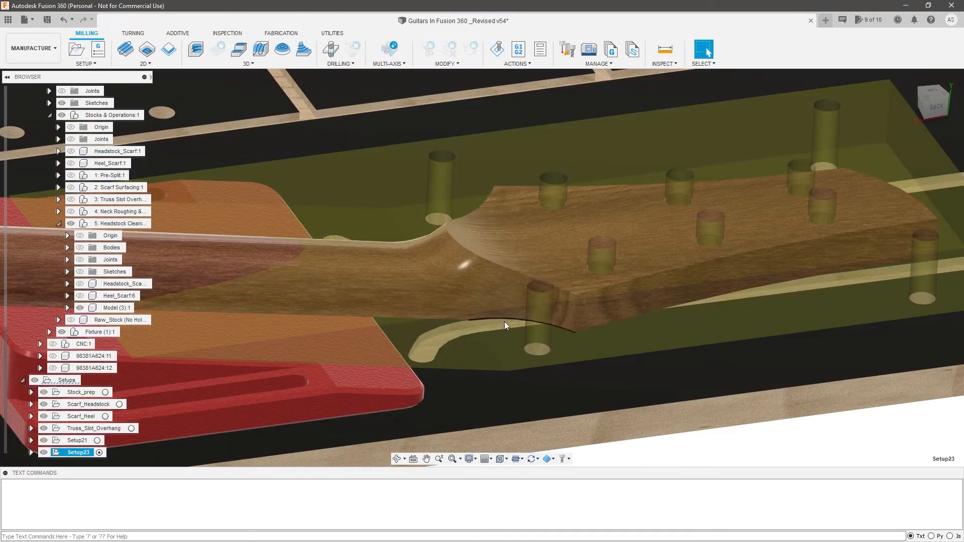
shift+middle_drag(561, 323, 529, 342)
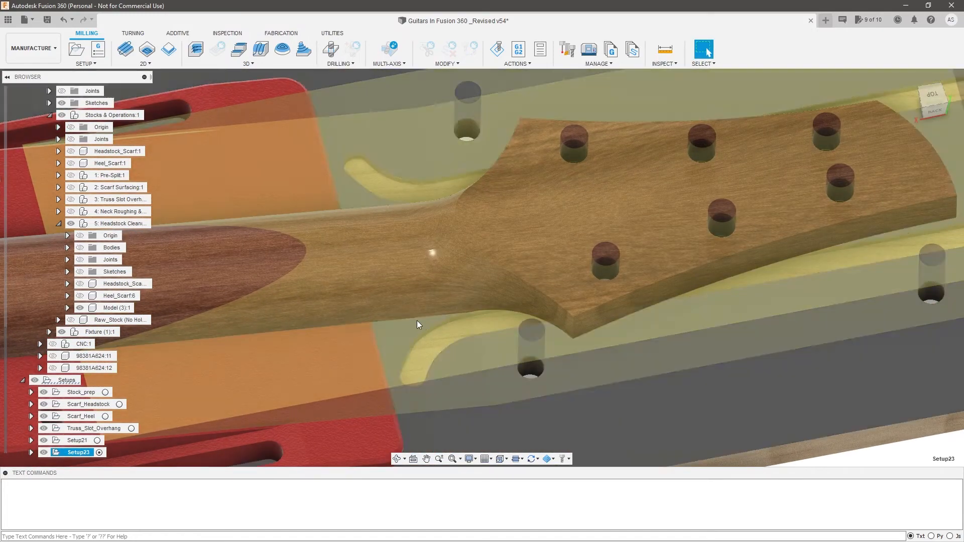
shift+middle_drag(541, 315, 540, 266)
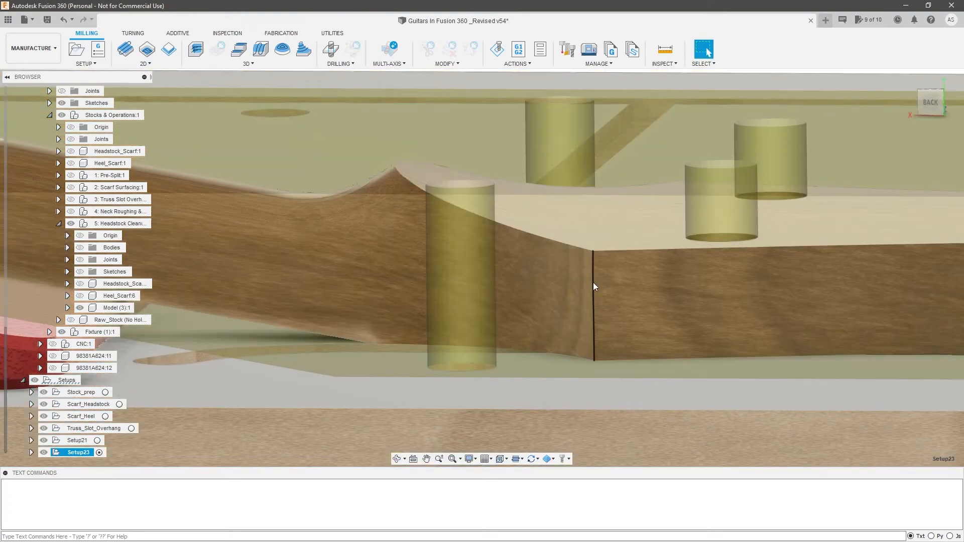
scroll(576, 282, down, 5)
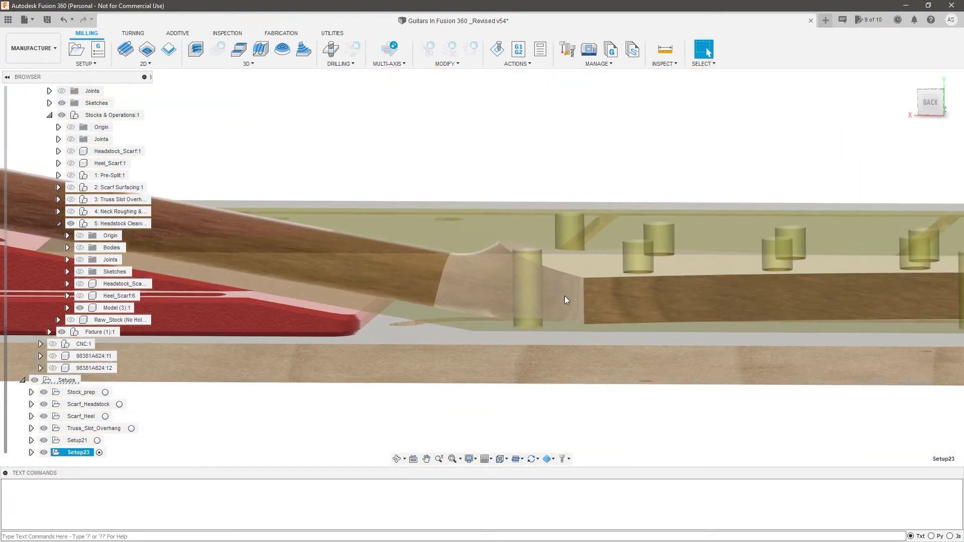
shift+middle_drag(565, 296, 579, 342)
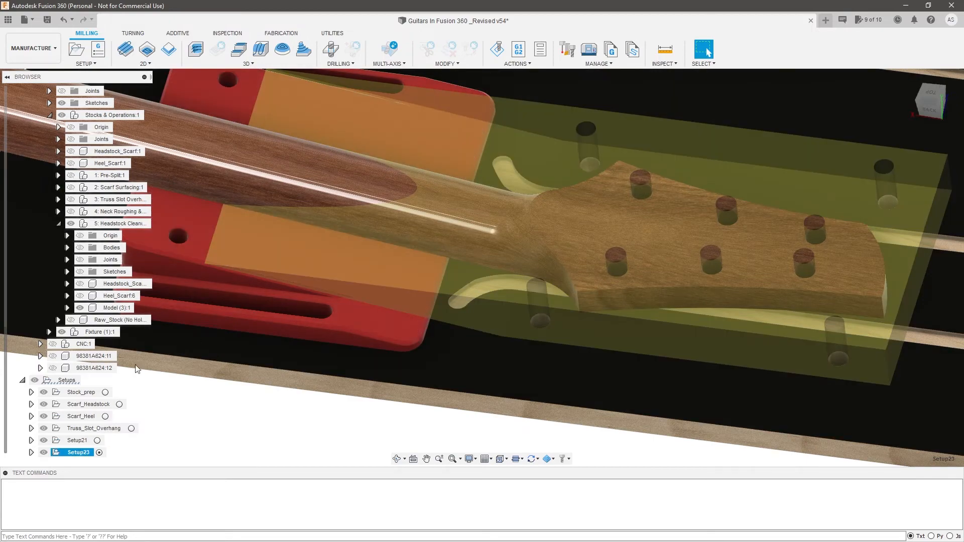
click(140, 64)
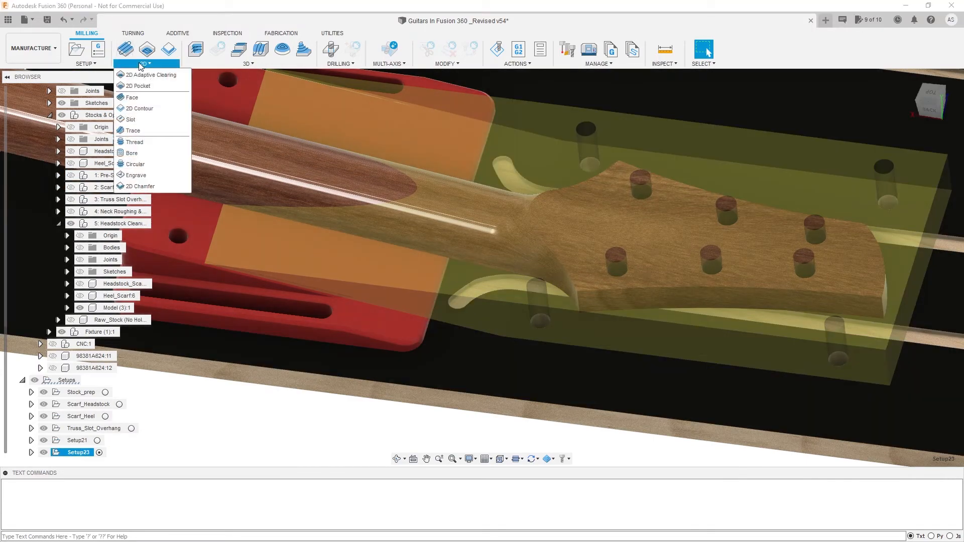
click(140, 108)
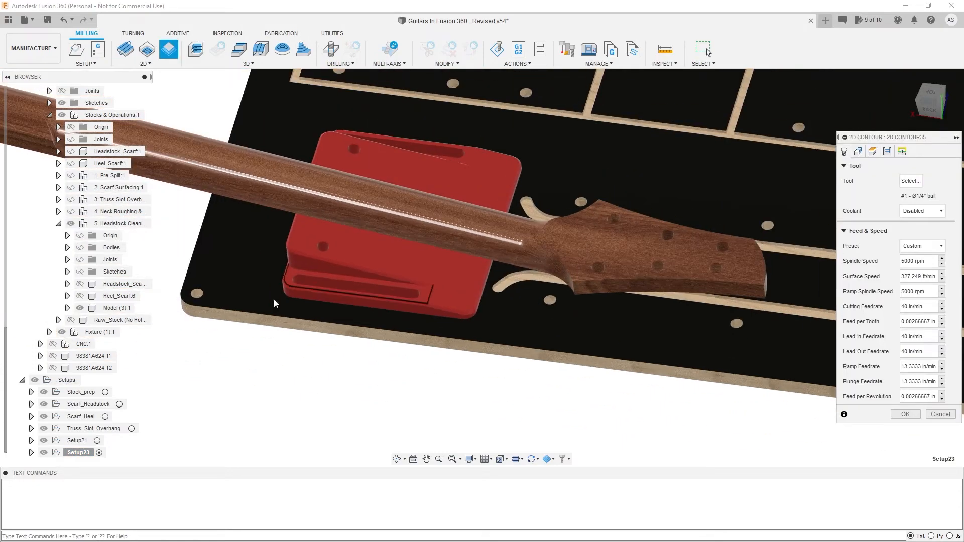
scroll(596, 282, down, 2)
scroll(600, 245, up, 8)
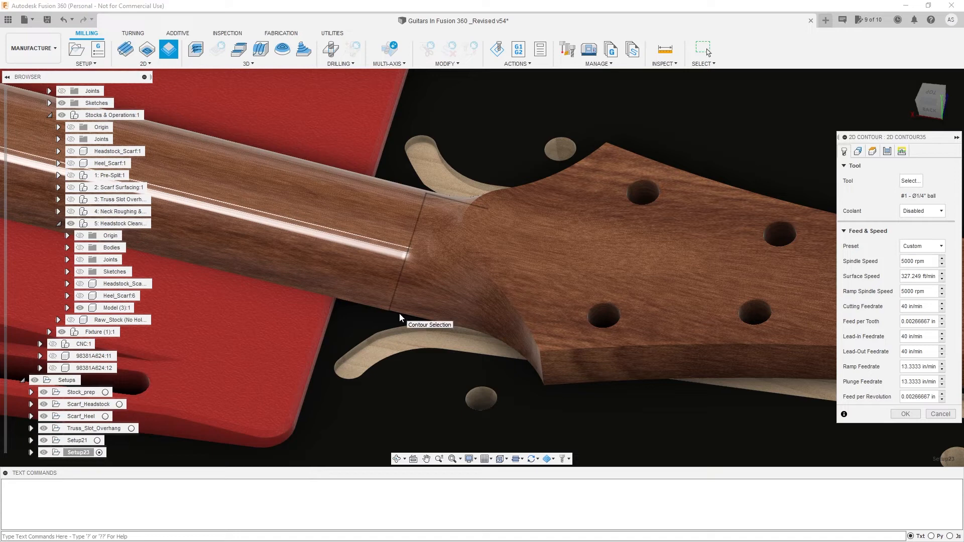
click(398, 279)
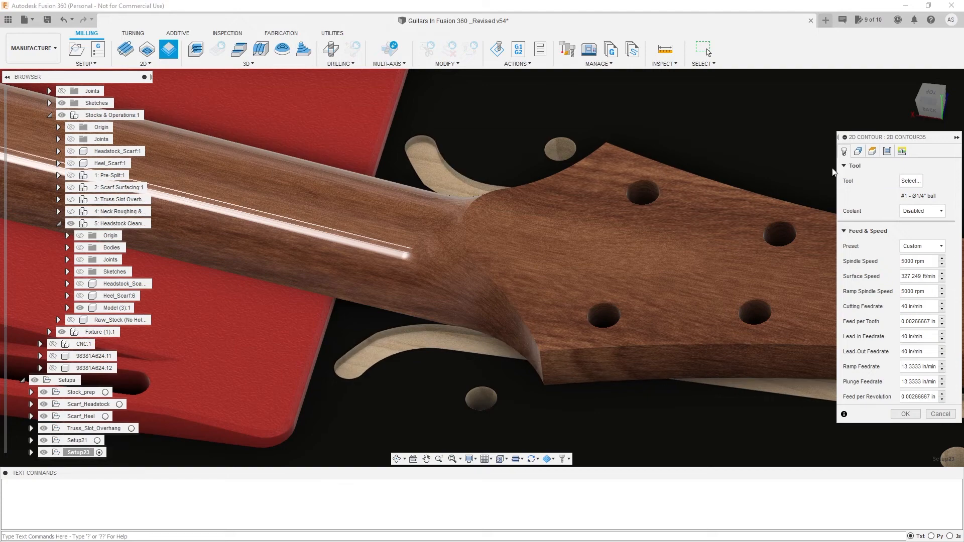
click(909, 183)
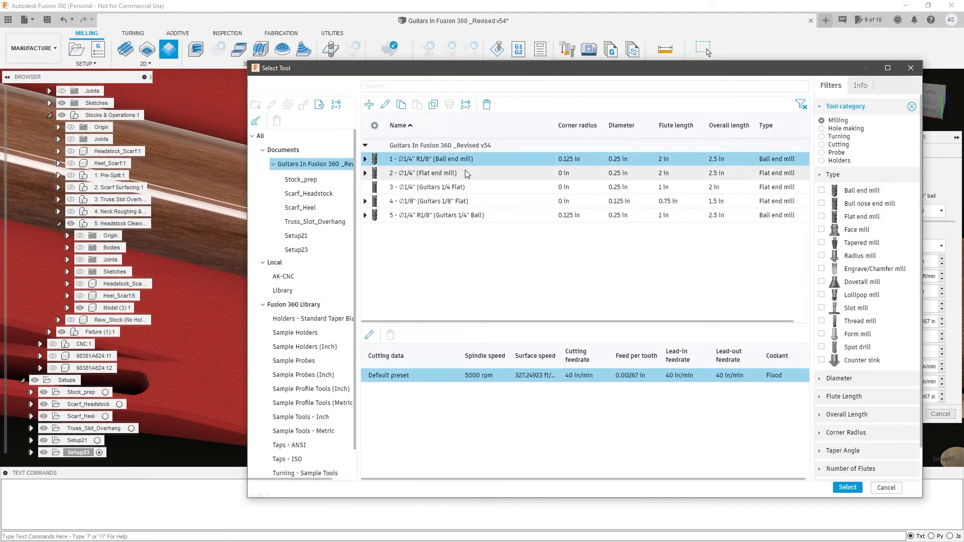
click(467, 174)
click(846, 487)
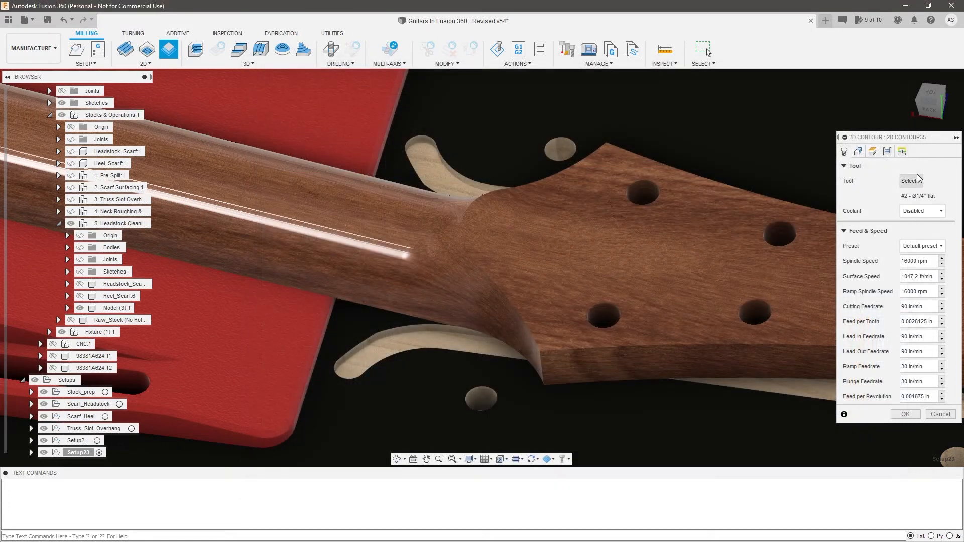
Select the headstock's lower edges for the contour along the first side's neck transition, flare and long edge, then around the tip
click(858, 152)
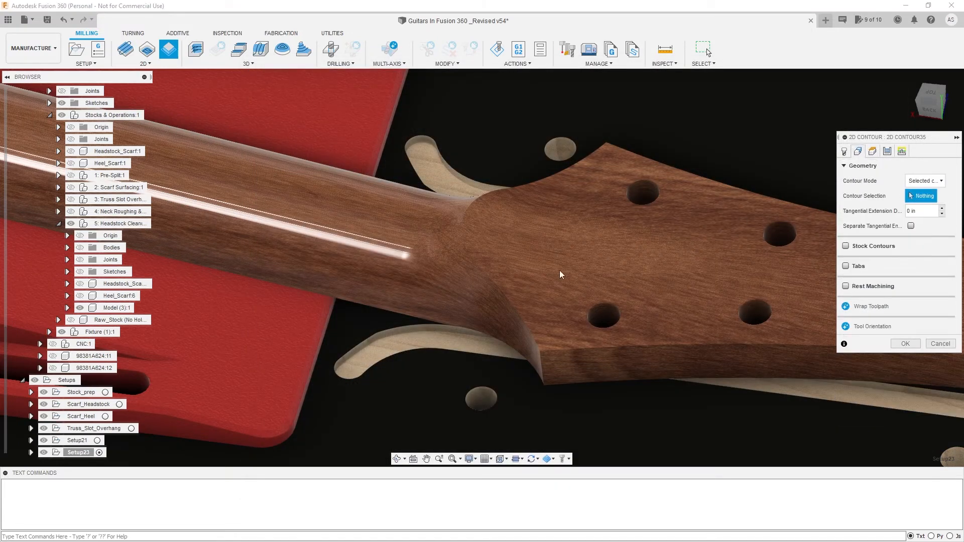
click(441, 324)
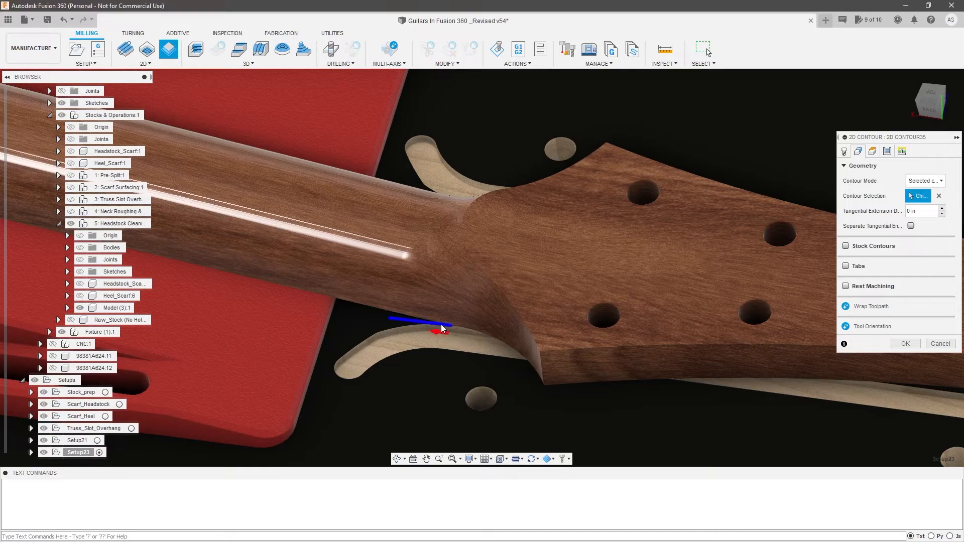
click(522, 351)
click(571, 385)
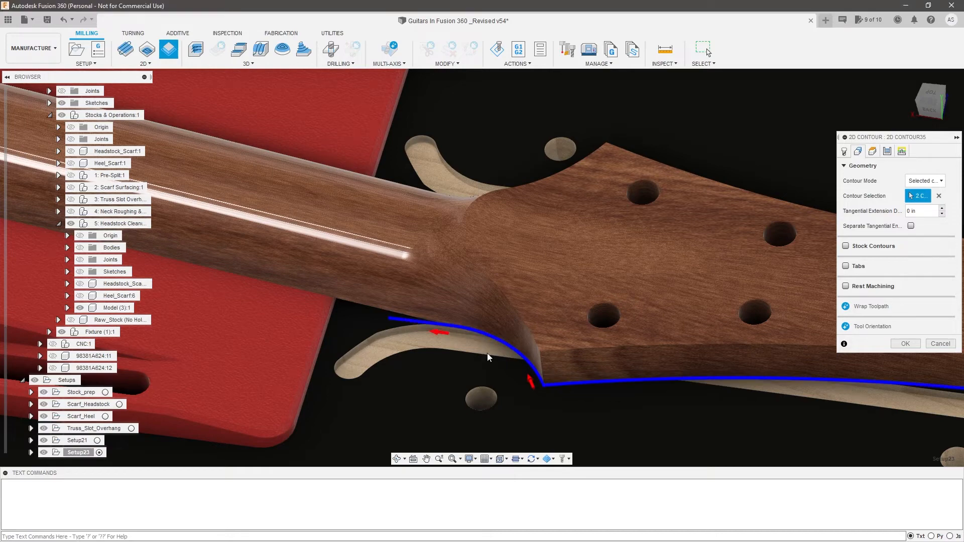
scroll(466, 341, down, 3)
shift+middle_drag(577, 340, 751, 370)
click(745, 365)
mouse_move(644, 322)
shift+middle_down()
mouse_move(683, 249)
mouse_move(566, 282)
mouse_move(635, 325)
shift+middle_up()
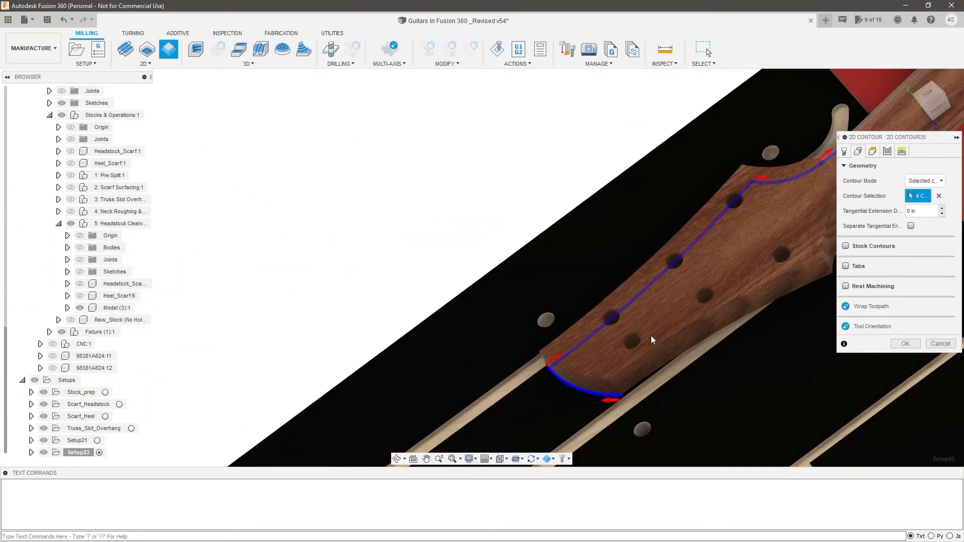
Add the headstock's opposite long edge, flare and neck transition edge to the contour selection
click(746, 312)
shift+middle_drag(752, 312, 720, 300)
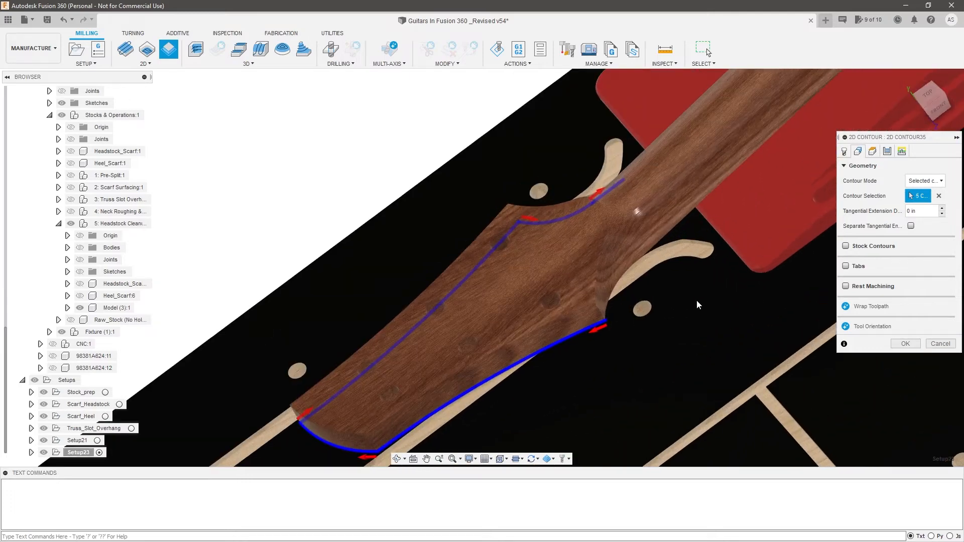
scroll(606, 288, up, 3)
click(603, 288)
scroll(667, 230, down, 2)
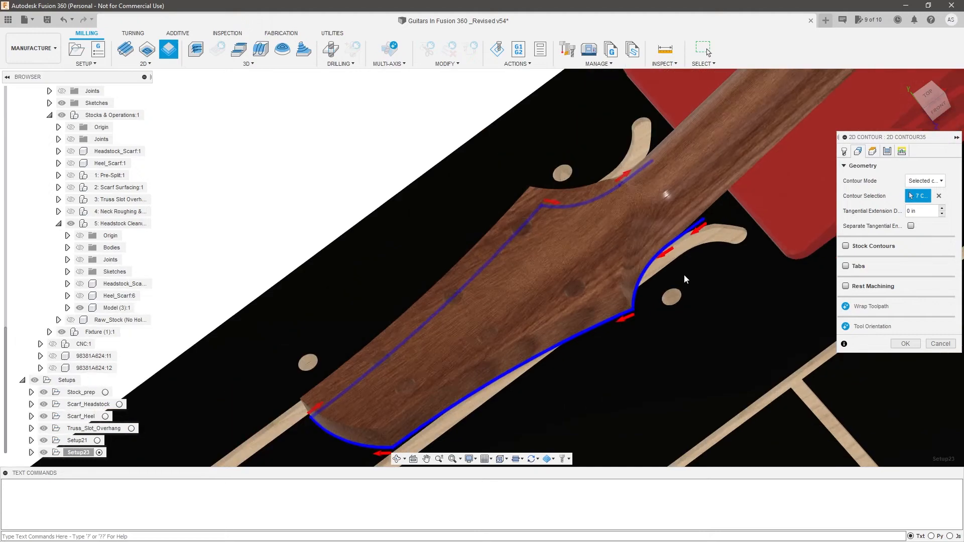
shift+middle_drag(683, 275, 477, 429)
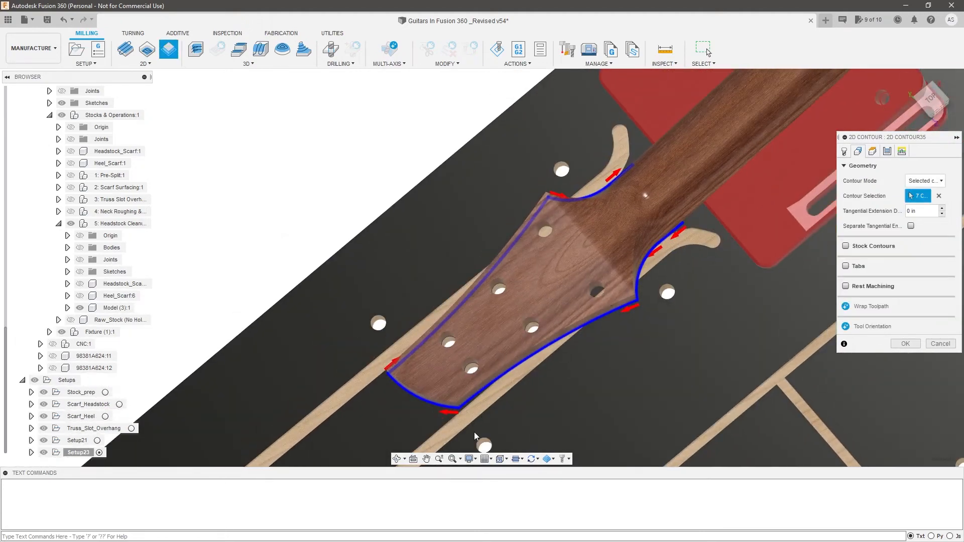
shift+middle_drag(673, 325, 680, 205)
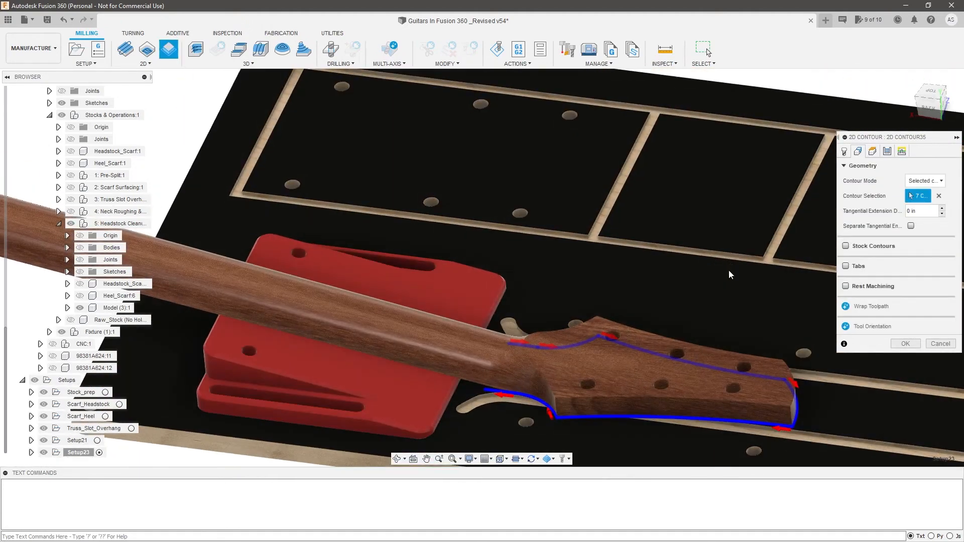
Enable rectangular tabs for the contour and position them at points
click(846, 266)
scroll(543, 246, down, 3)
scroll(651, 371, up, 4)
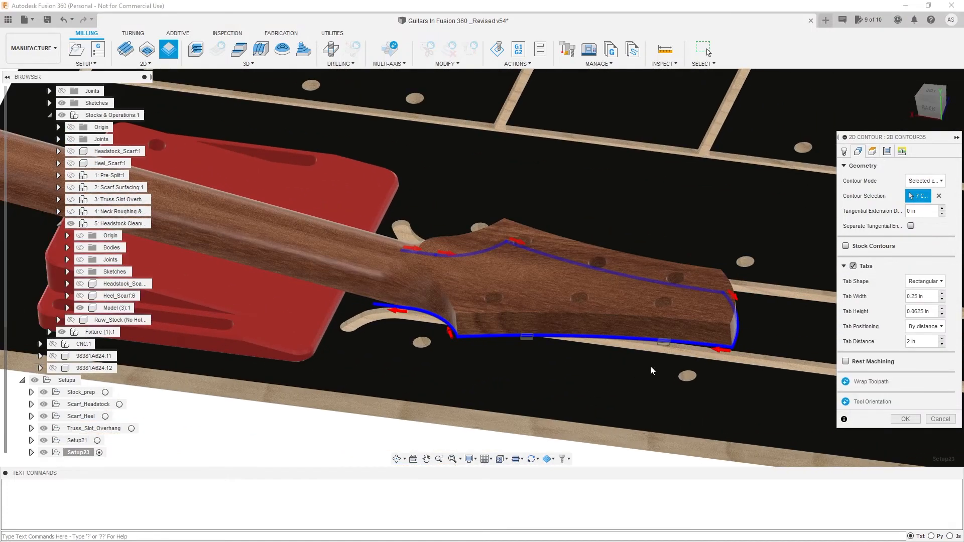
scroll(652, 360, down, 2)
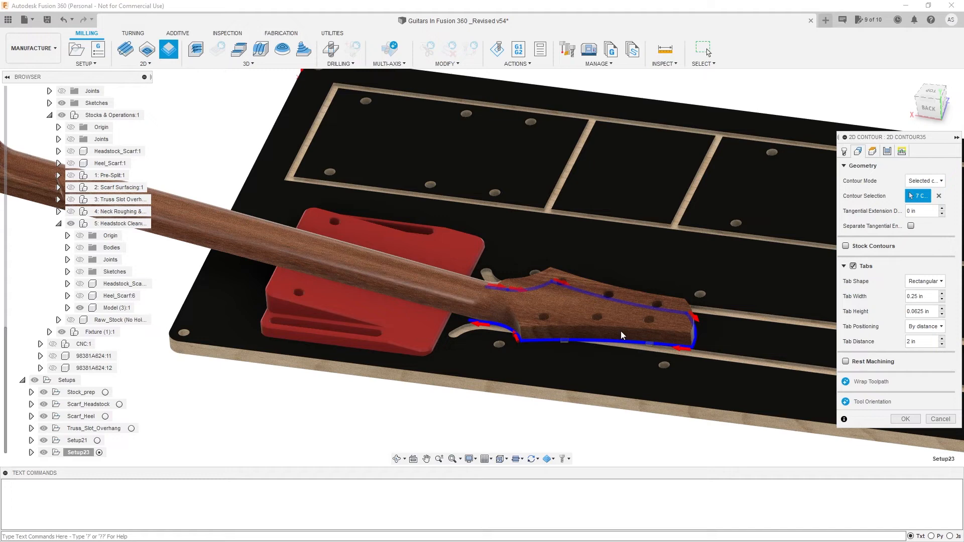
scroll(621, 333, up, 3)
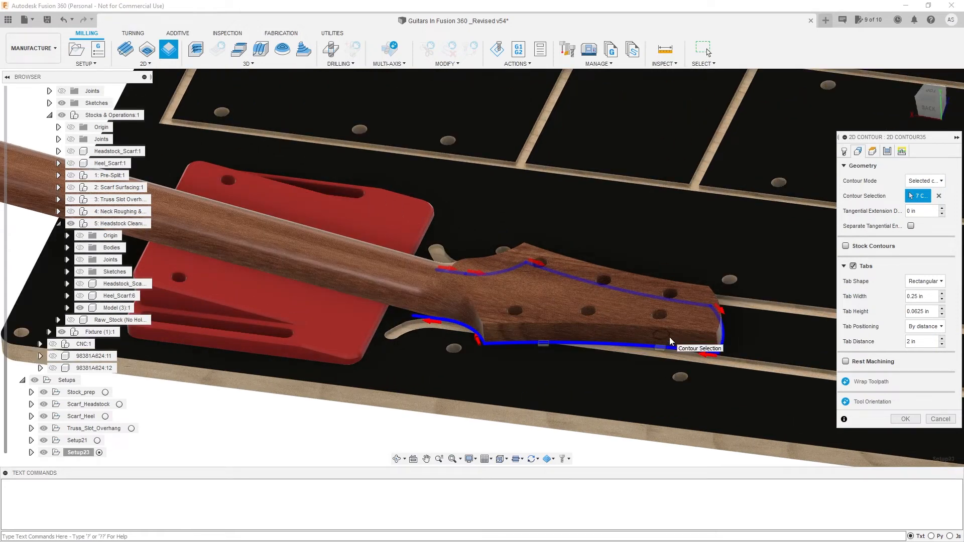
scroll(634, 330, up, 3)
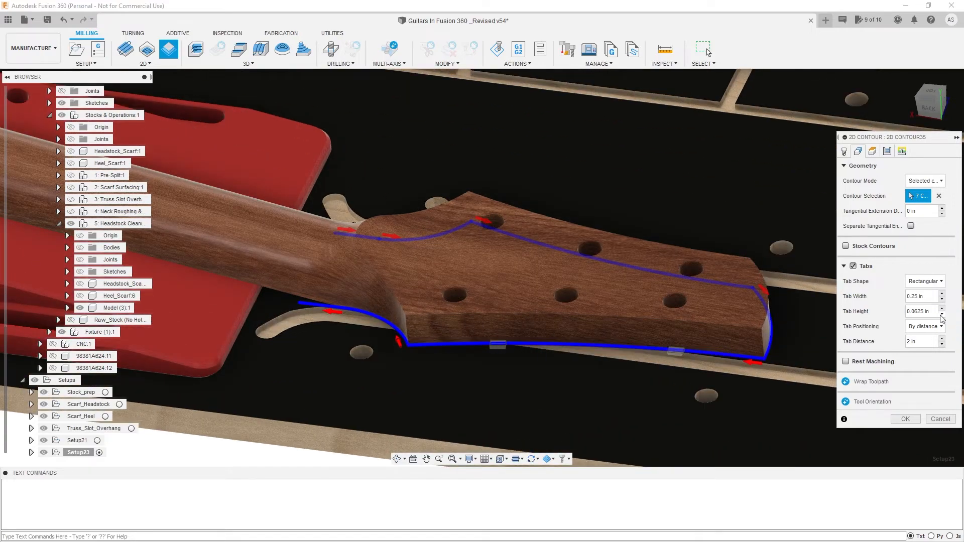
click(926, 351)
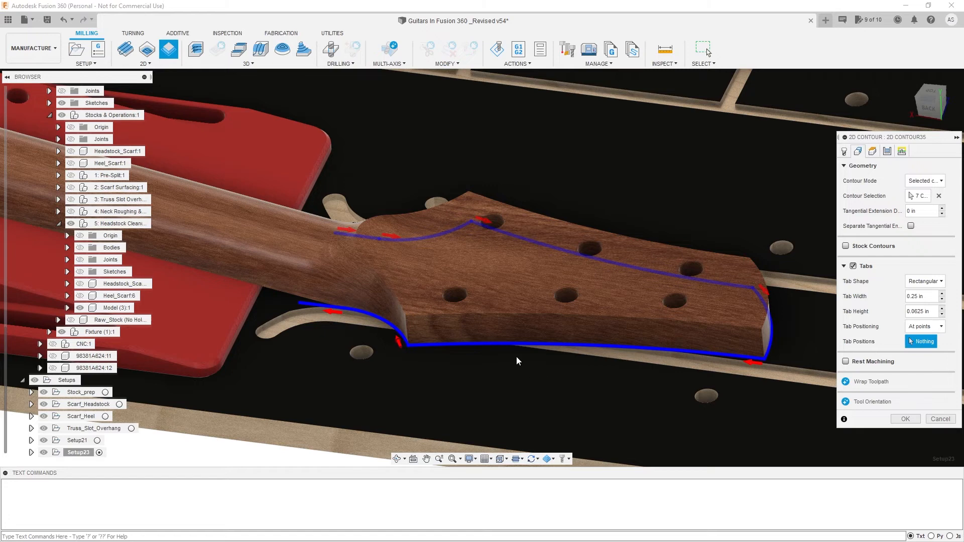
Place four tabs on the contour, two along each long side of the headstock
click(483, 345)
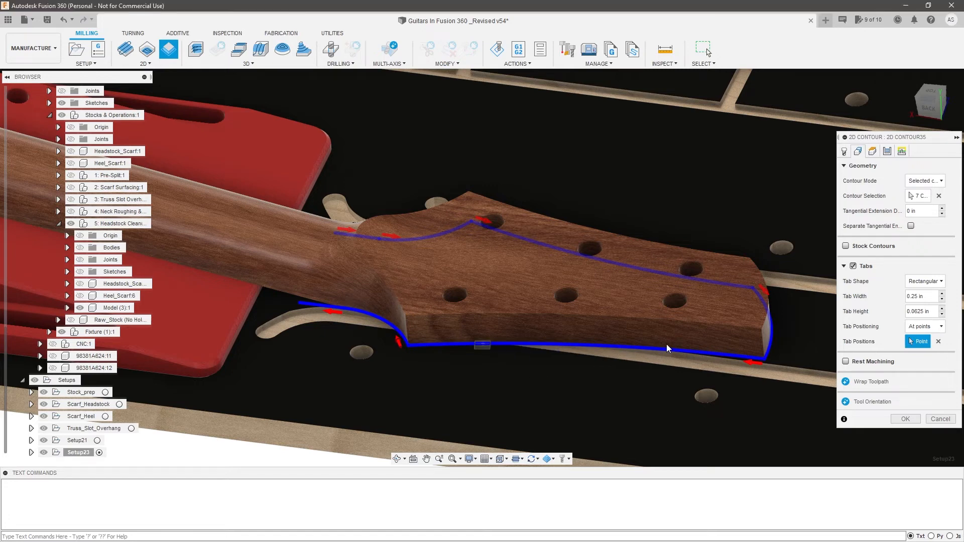
click(661, 348)
shift+middle_drag(719, 369, 628, 376)
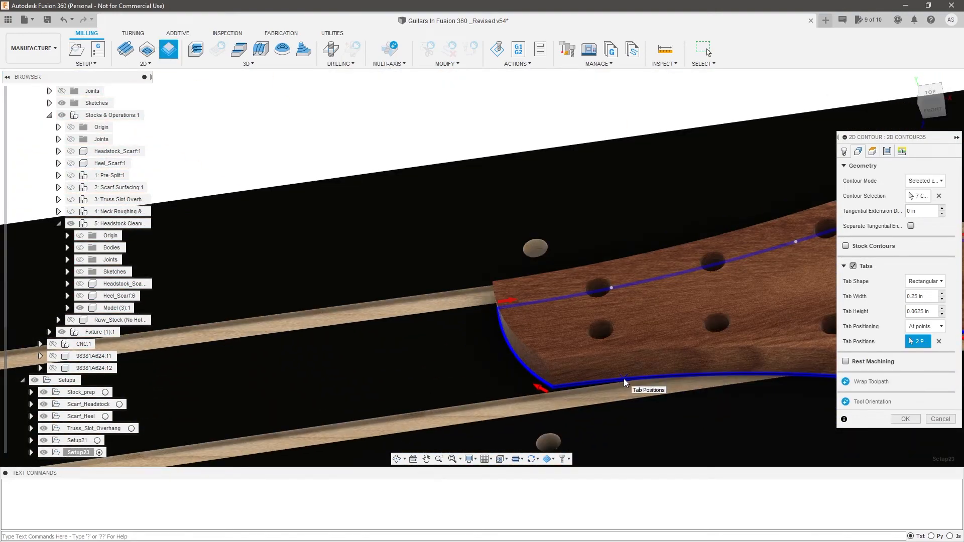
scroll(591, 363, down, 3)
scroll(706, 370, up, 3)
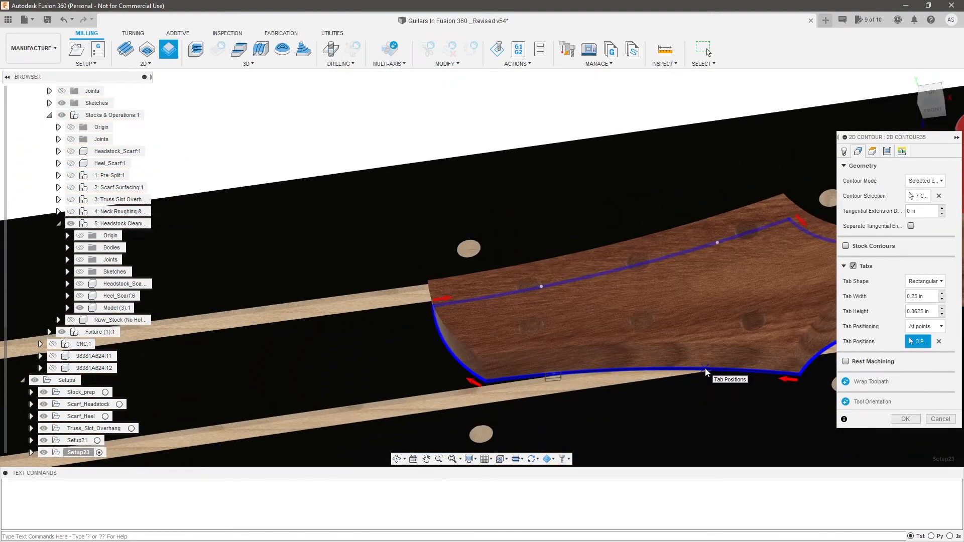
click(705, 368)
Set the tab width to .75 in and the tab height to .09375 in
click(928, 310)
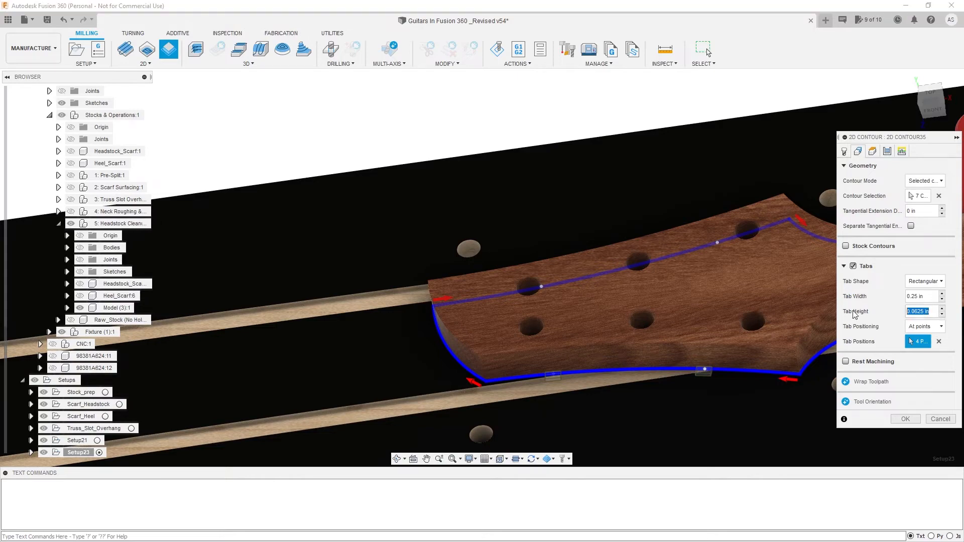
click(918, 297)
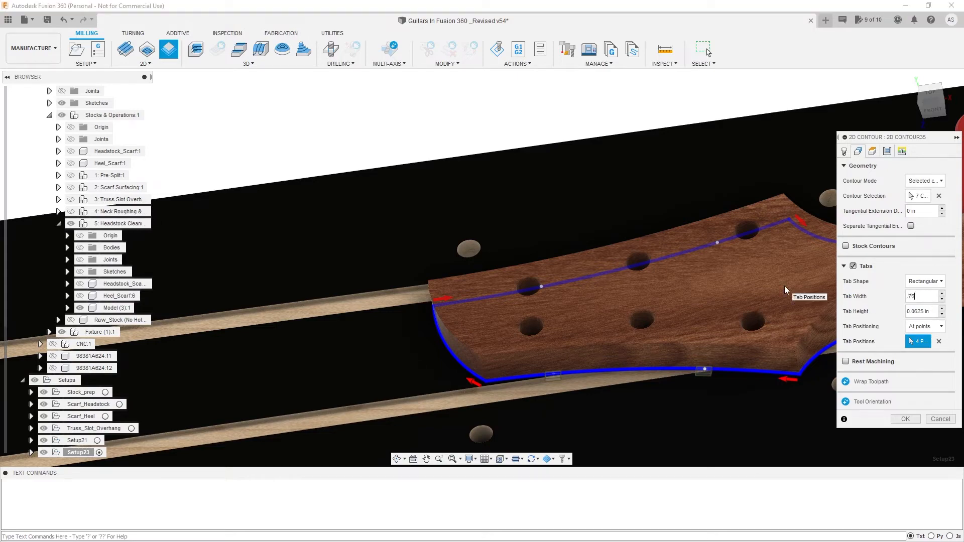
key(Tab)
shift+middle_drag(647, 305, 723, 351)
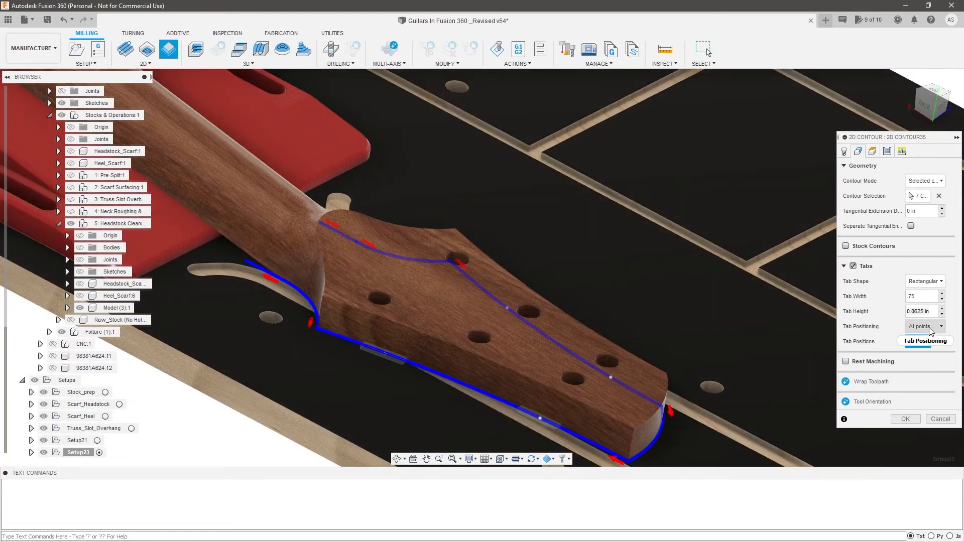
click(935, 313)
text(.0)
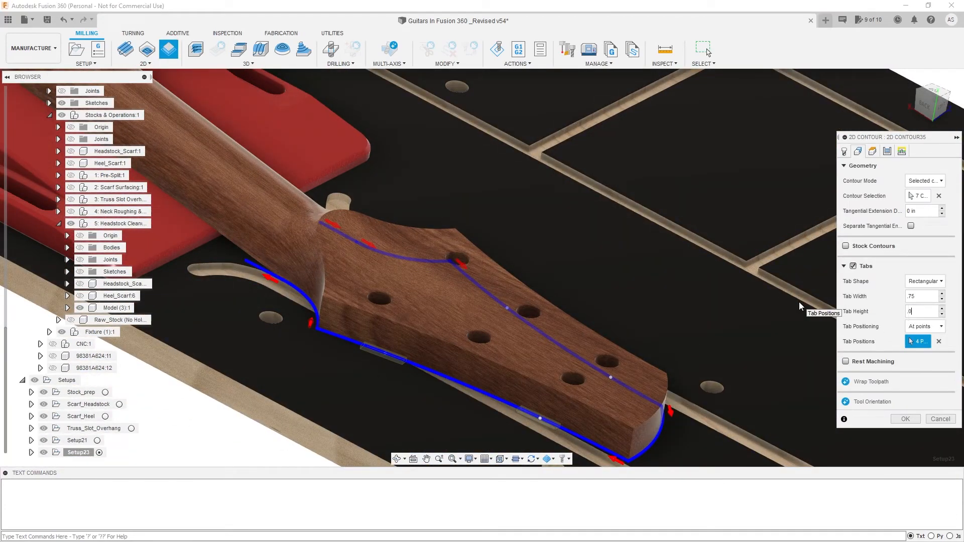
text(9375)
key(Tab)
scroll(441, 416, down, 2)
scroll(442, 416, up, 2)
shift+middle_drag(454, 366, 565, 400)
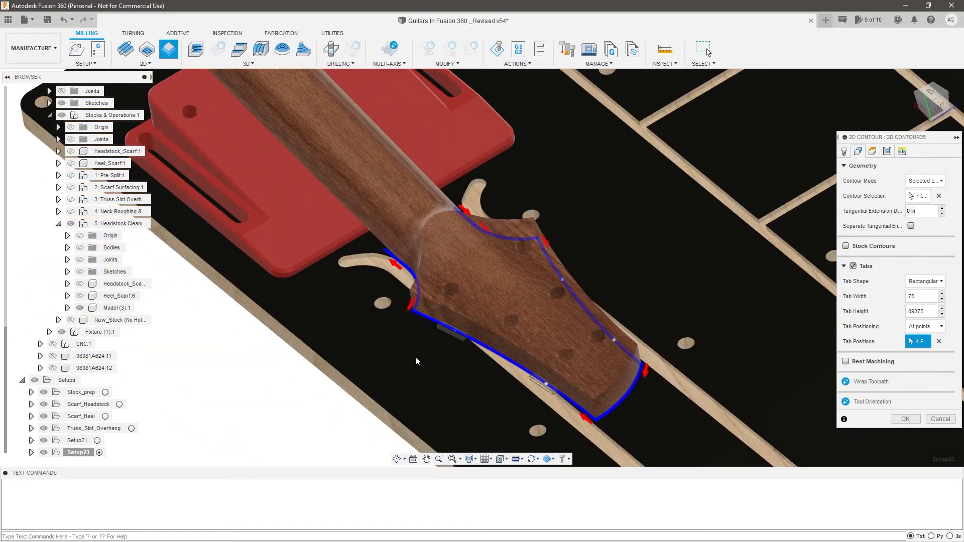
shift+middle_drag(415, 358, 458, 345)
scroll(715, 355, down, 2)
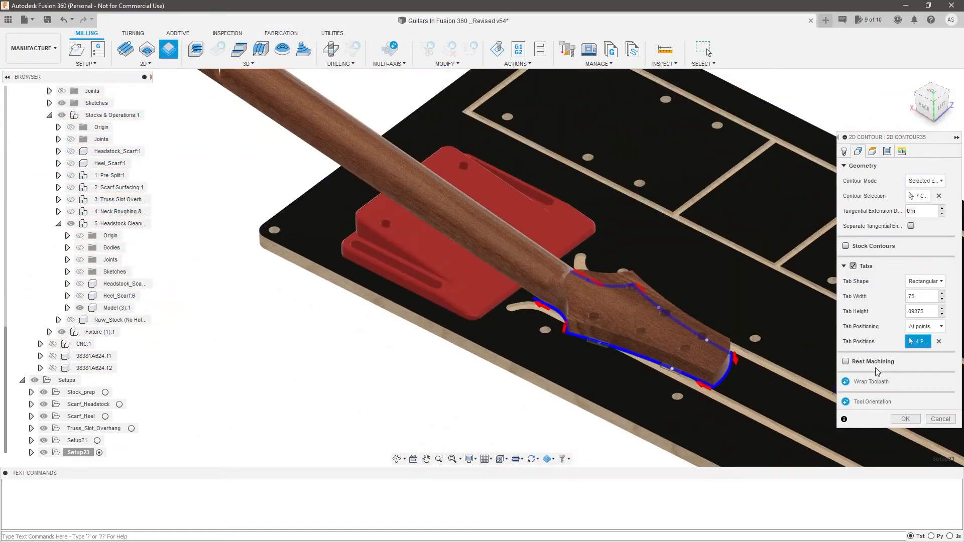
Examine the contour's clearance, retract, feed, top and bottom heights relative to the angled neck and support
click(873, 152)
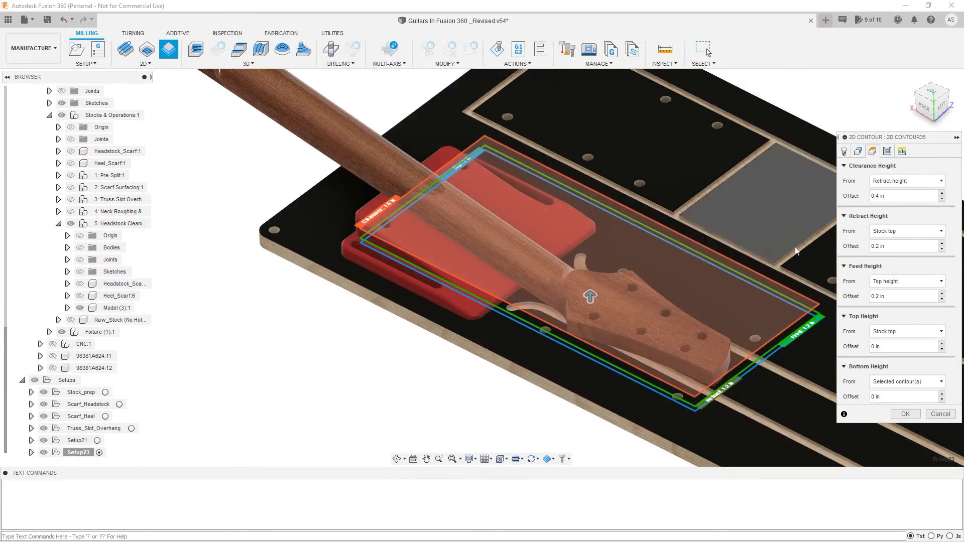
shift+middle_drag(595, 337, 634, 326)
scroll(637, 300, down, 2)
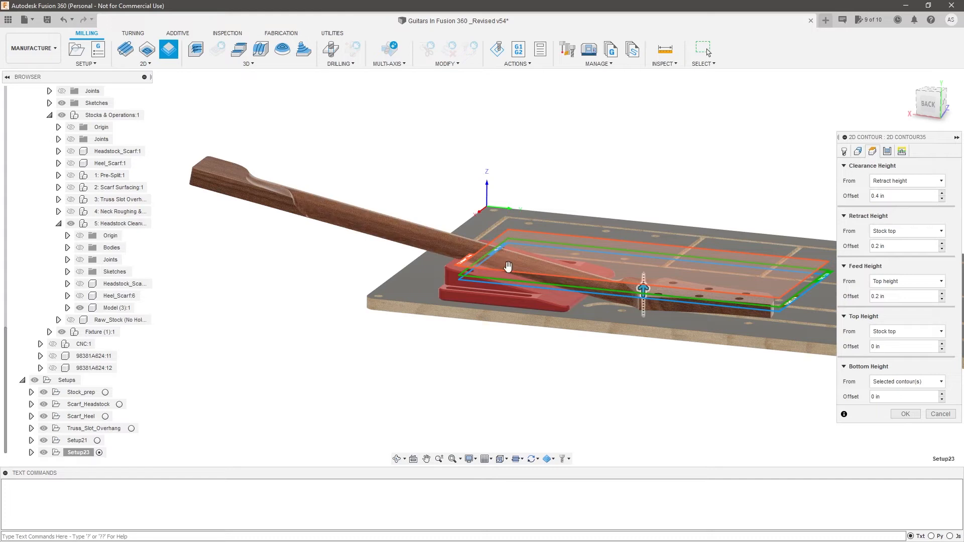
scroll(639, 297, up, 4)
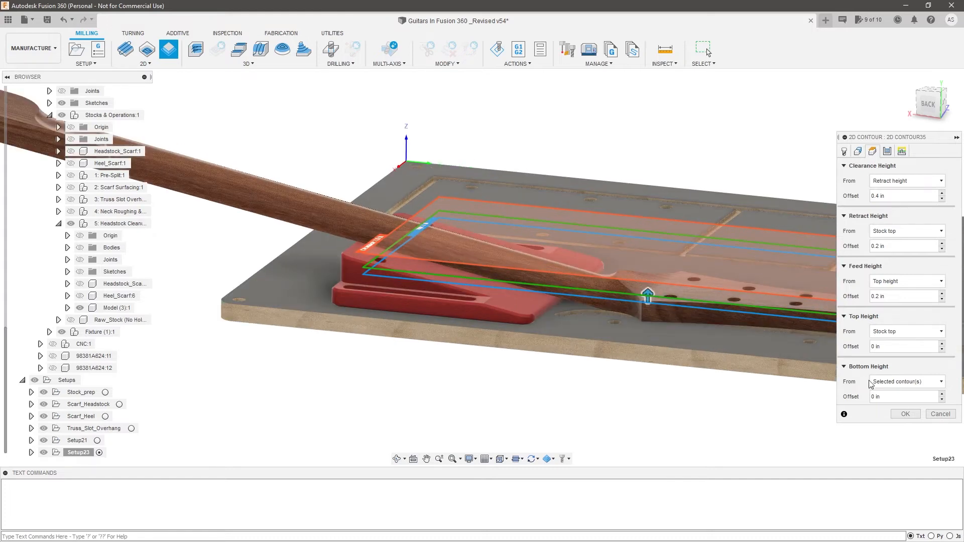
click(902, 329)
click(919, 330)
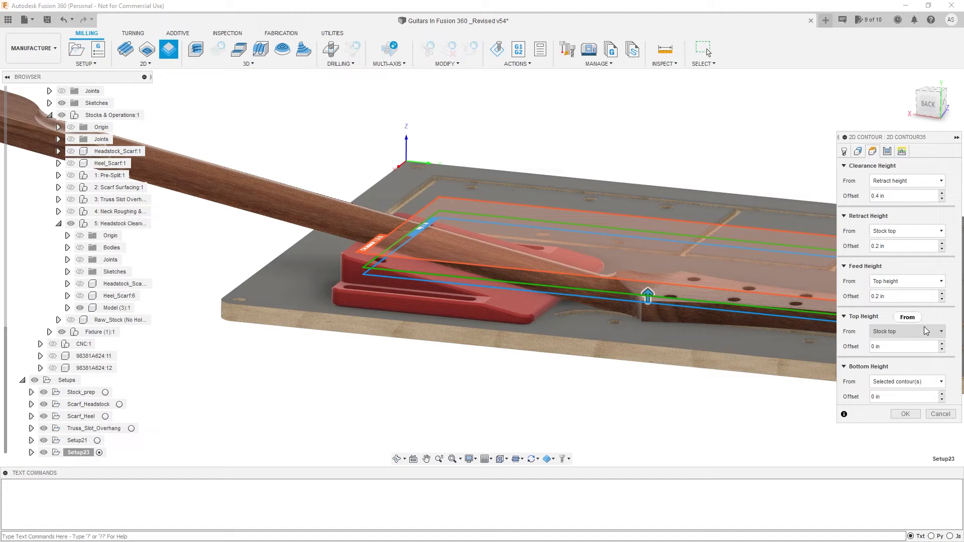
click(934, 283)
click(936, 285)
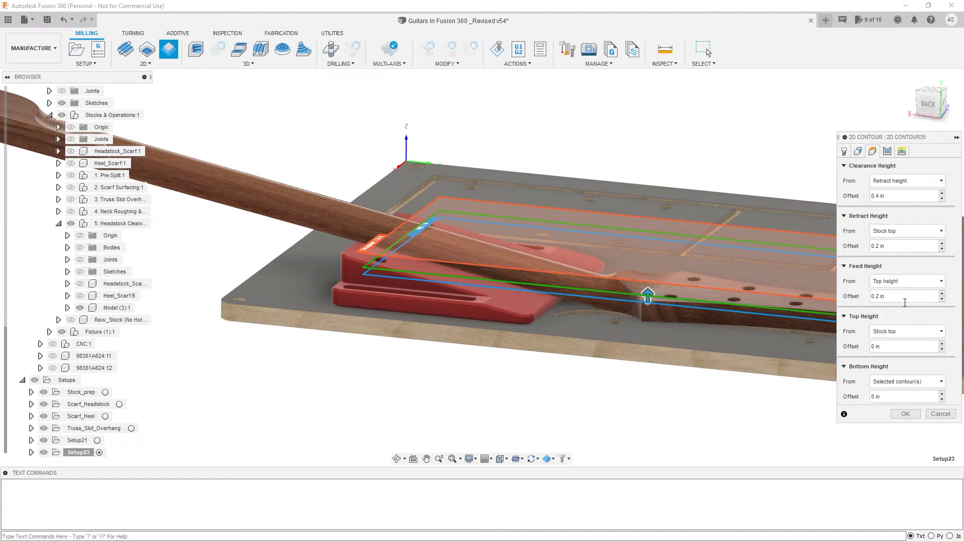
shift+middle_drag(648, 314, 708, 312)
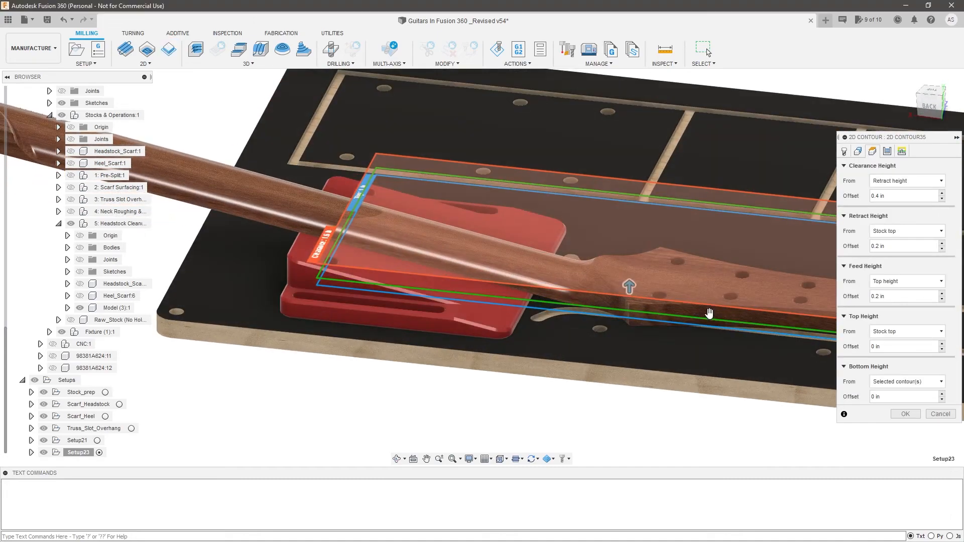
Enable multiple depths for the contour with a maximum roughing stepdown of .0625 in
click(887, 151)
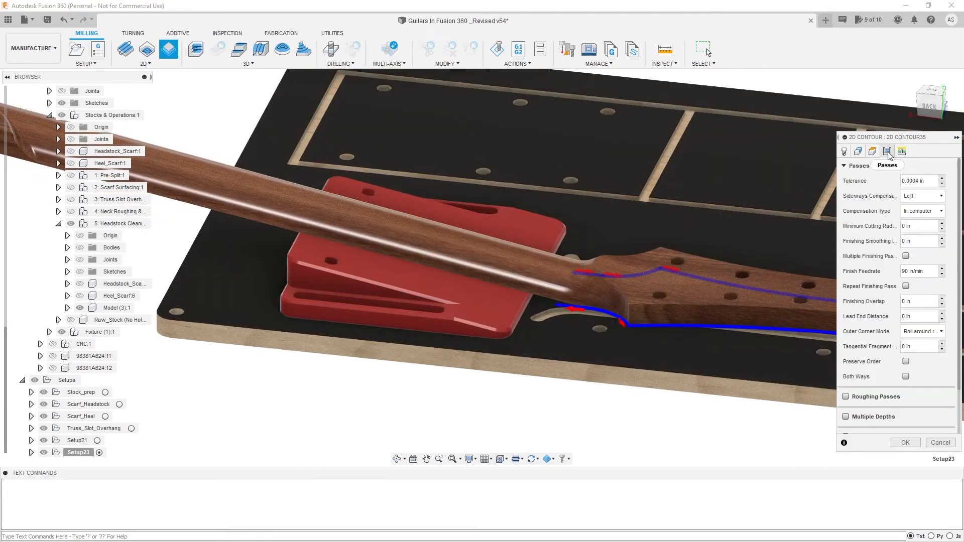
click(846, 416)
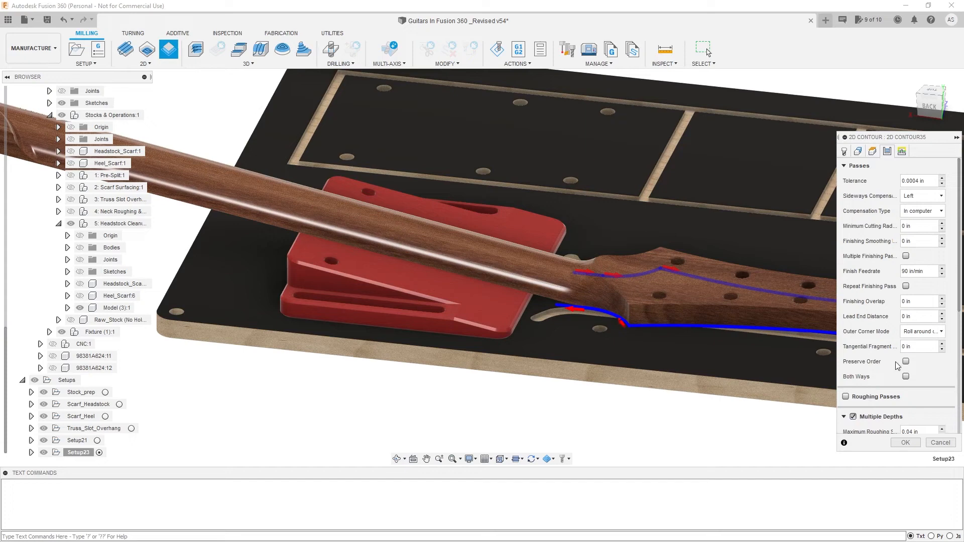
scroll(902, 374, down, 4)
text(.0625)
key(Tab)
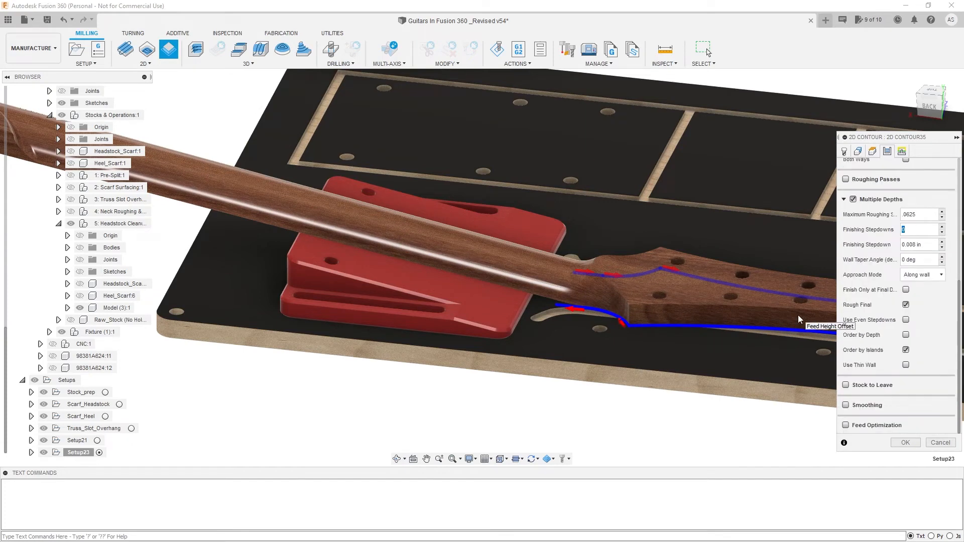
Enable multiple finishing passes for the contour, using two passes with a .125 in stepover
scroll(883, 322, up, 3)
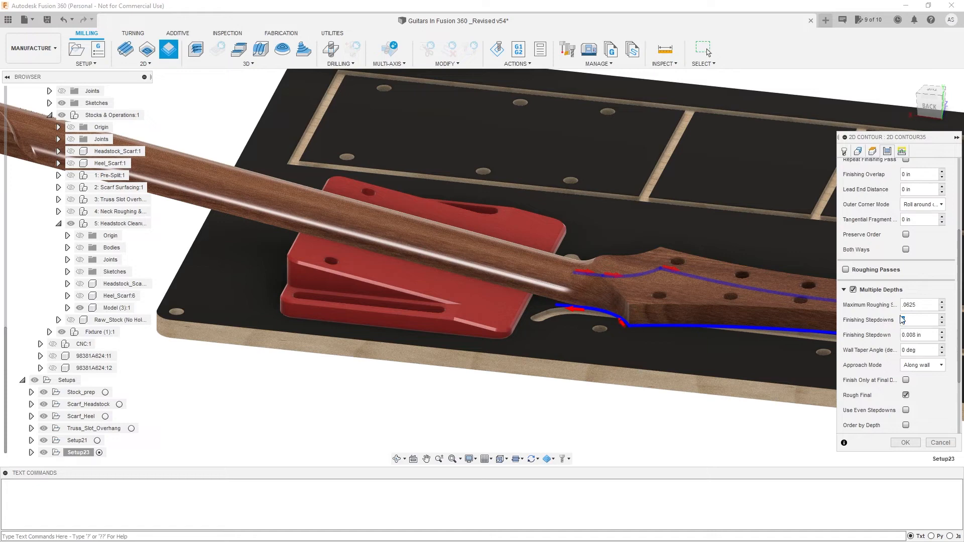
scroll(909, 258, up, 3)
click(906, 219)
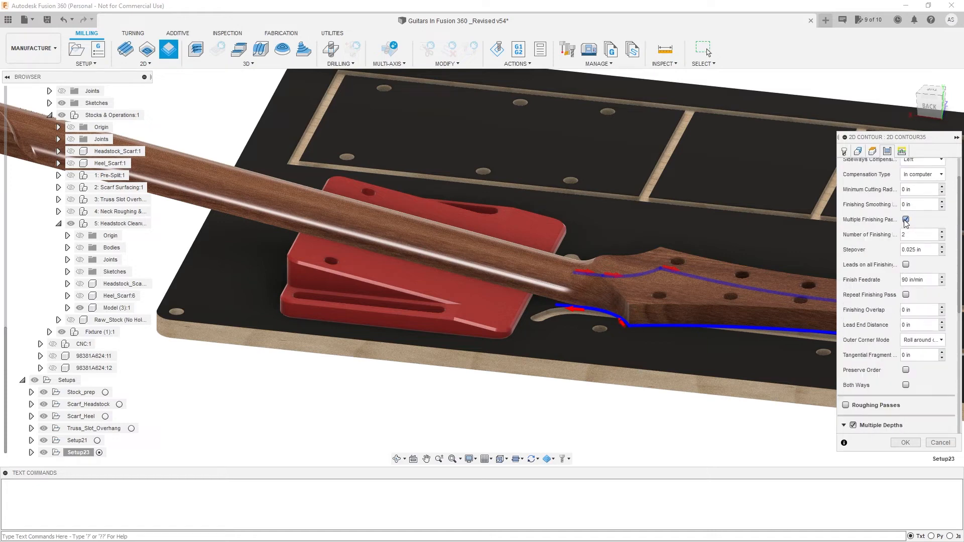
click(934, 251)
text(.015)
key(Tab)
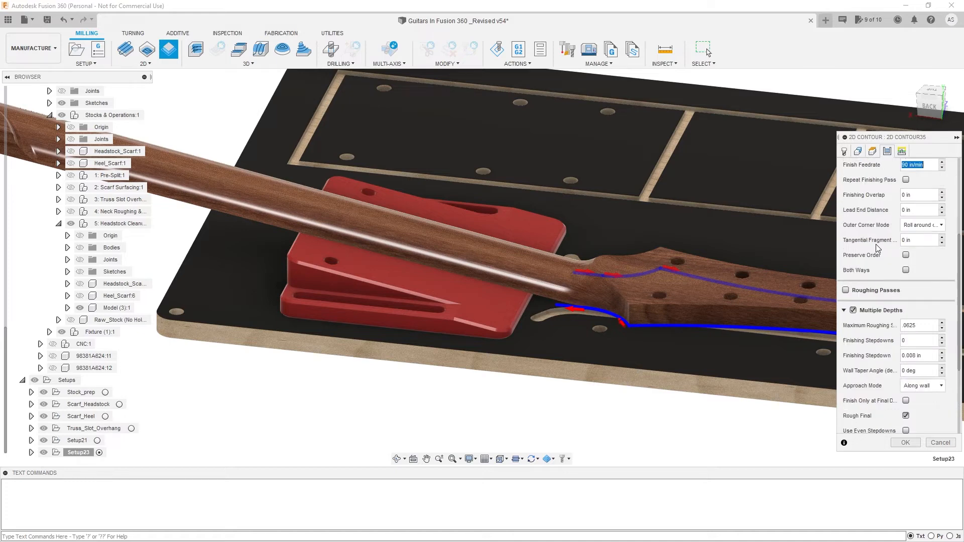
scroll(878, 248, up, 3)
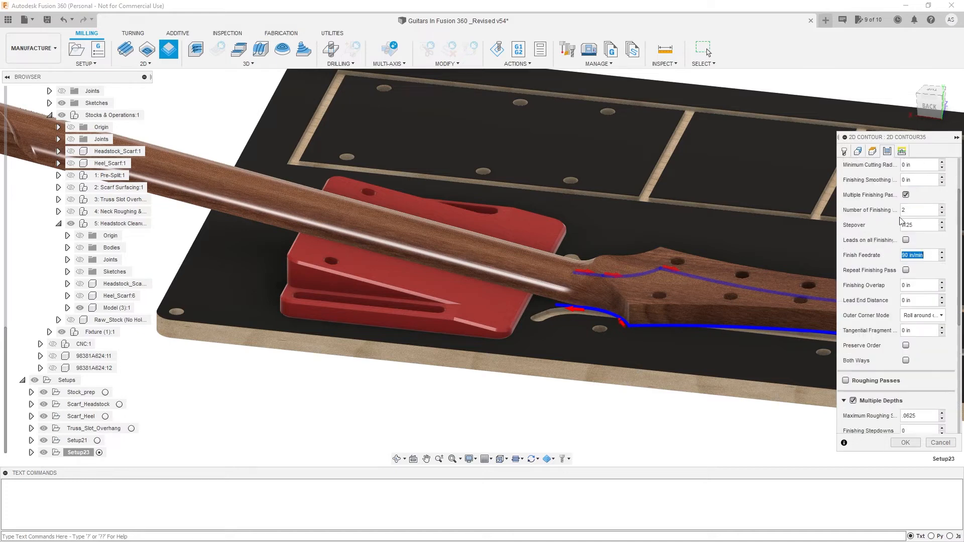
Disable the lead-in and lead-out moves and generate the headstock contour toolpath
click(902, 151)
click(905, 250)
click(906, 280)
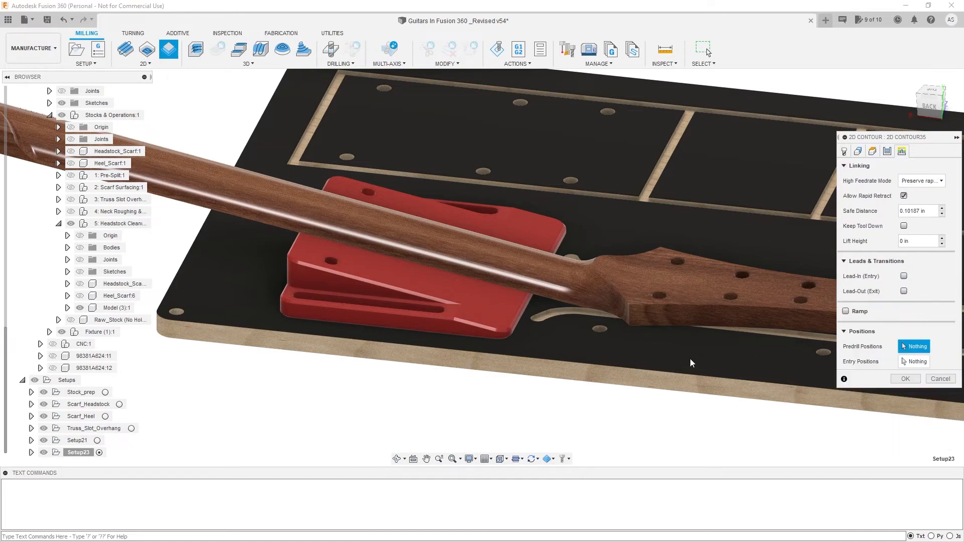
scroll(637, 321, up, 2)
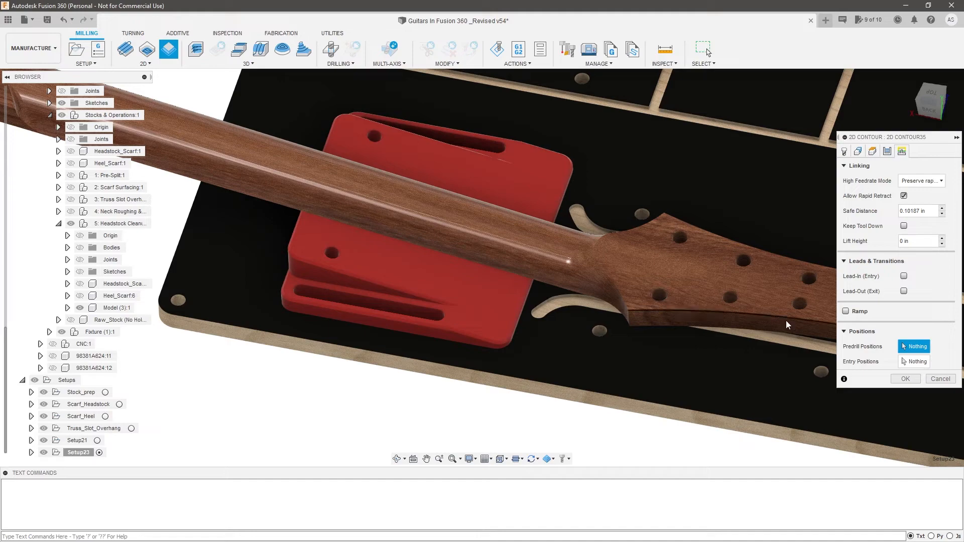
click(913, 384)
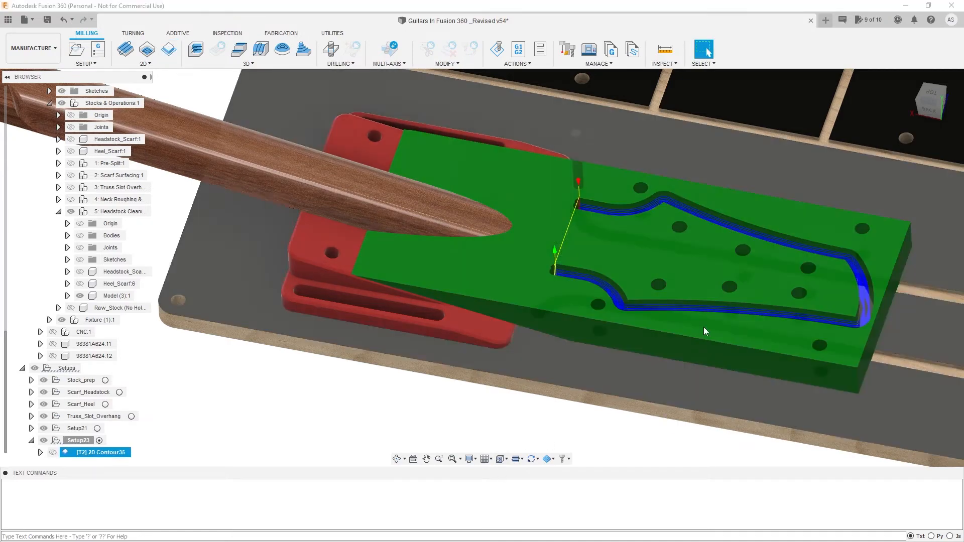
scroll(697, 348, up, 5)
scroll(703, 287, down, 6)
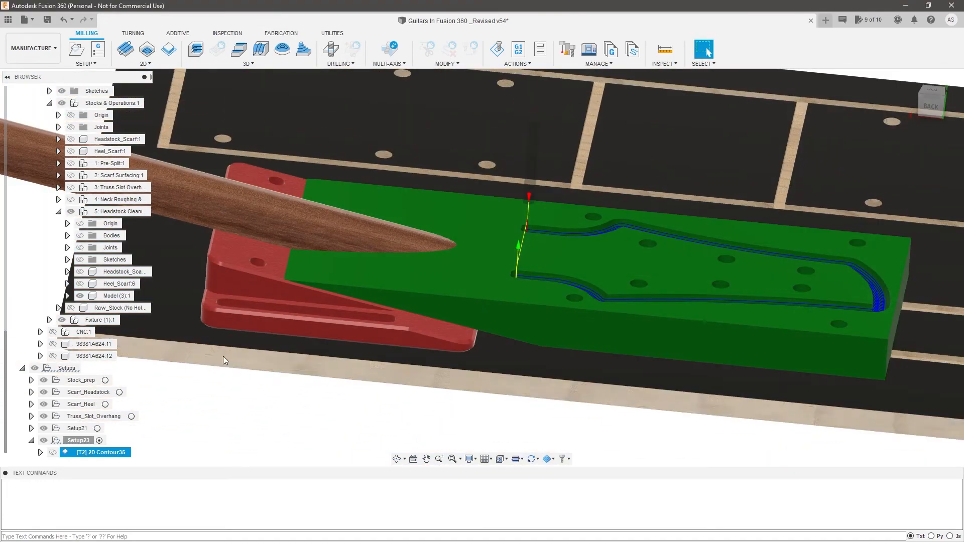
click(930, 106)
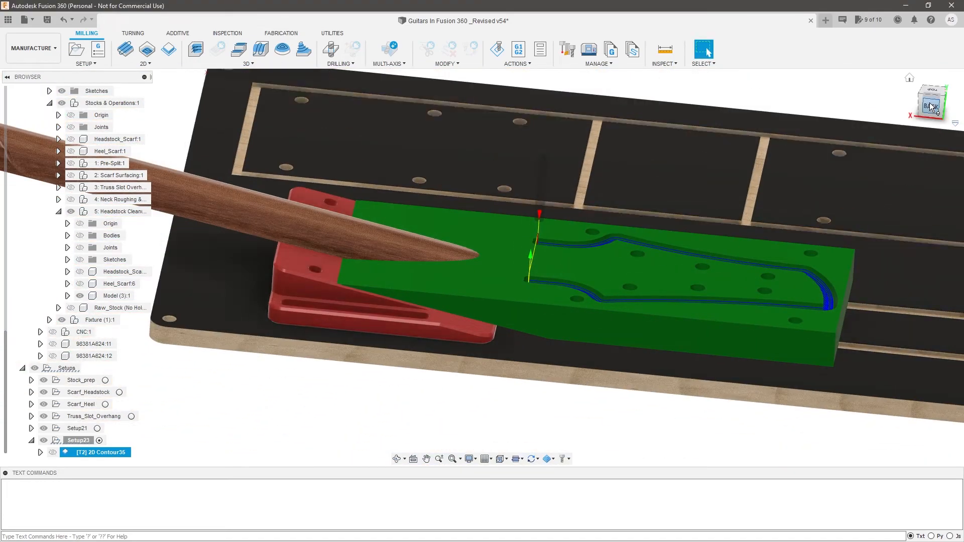
Show the Heel_Scarf:6 component of the headstock cleanup stage to compare it with the green stock
scroll(532, 382, down, 2)
scroll(532, 382, up, 4)
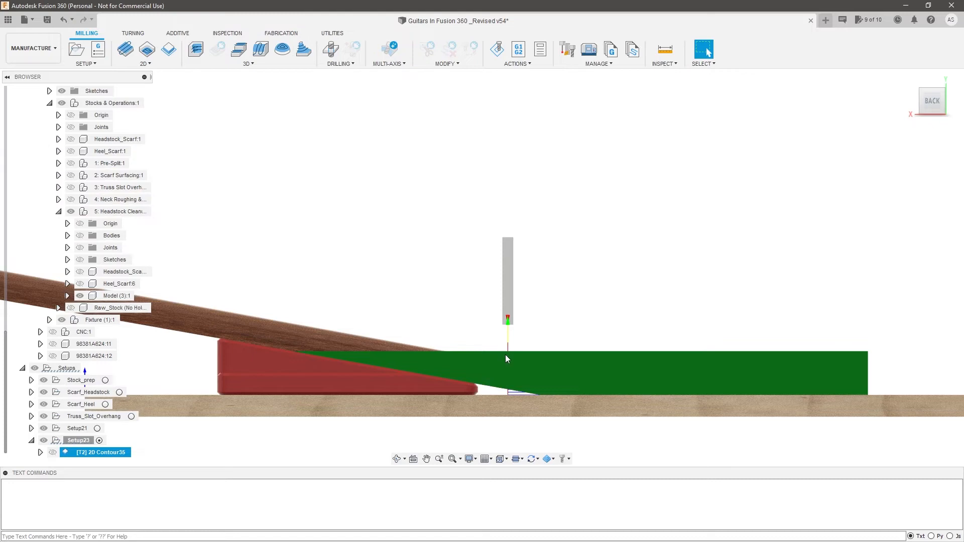
scroll(600, 332, down, 2)
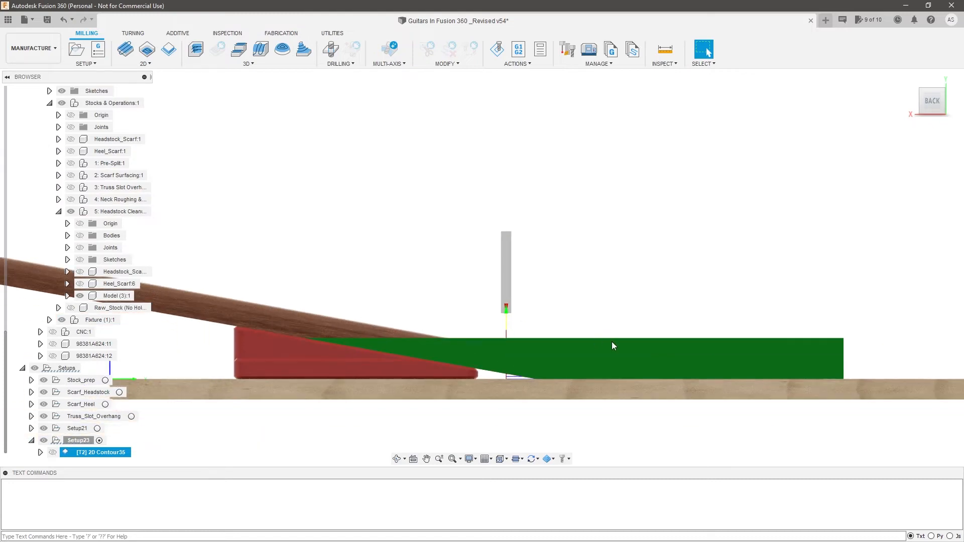
shift+middle_drag(412, 287, 494, 340)
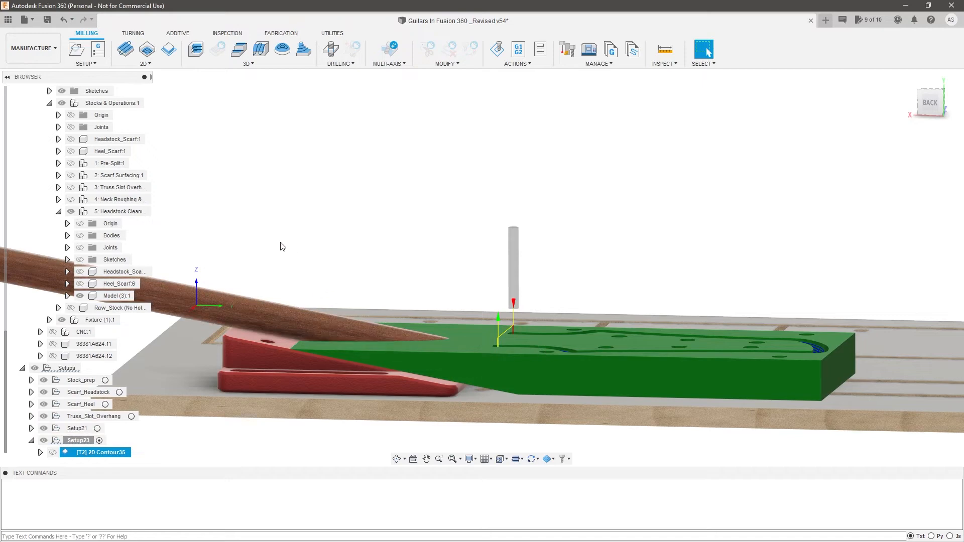
click(120, 284)
click(80, 285)
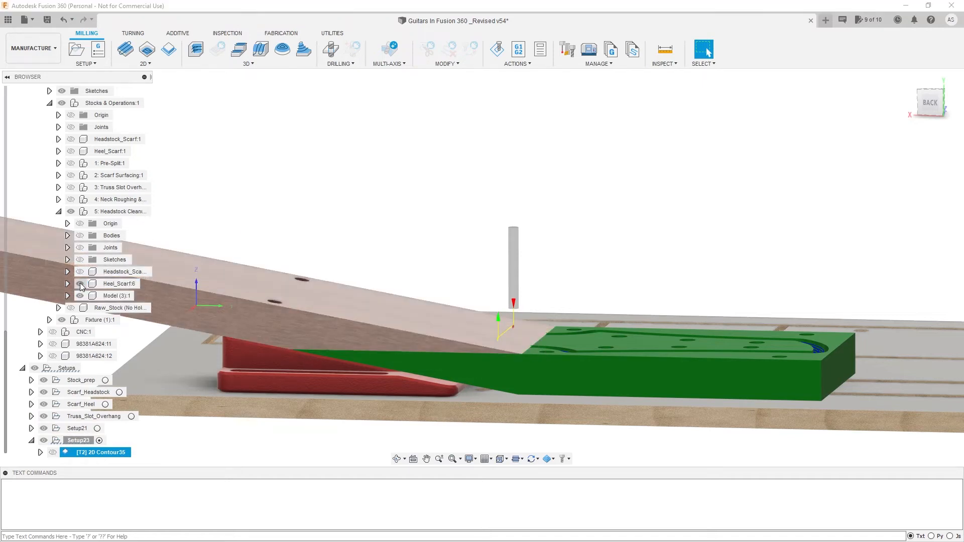
Examine from the back how the heel scarf blank meets the stock and headstock model of Setup23
click(931, 104)
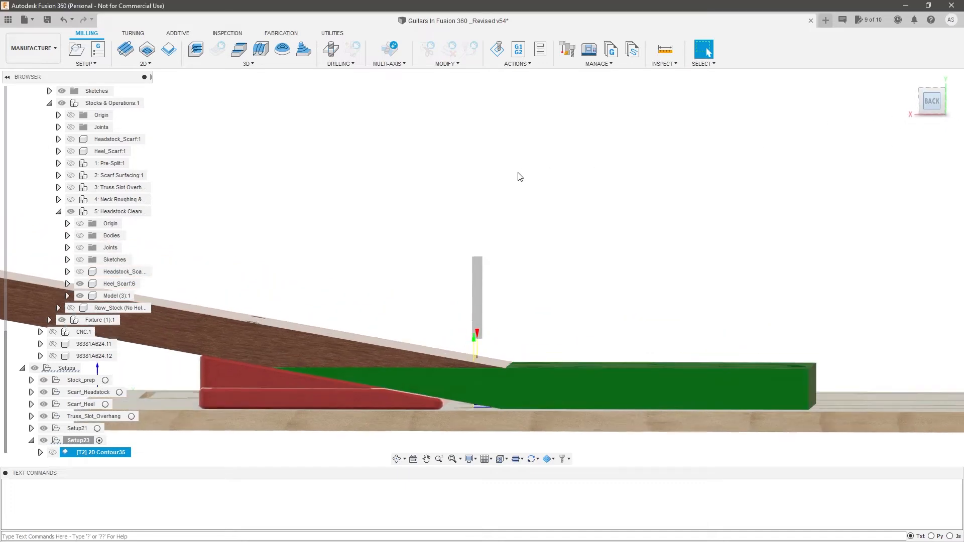
click(87, 440)
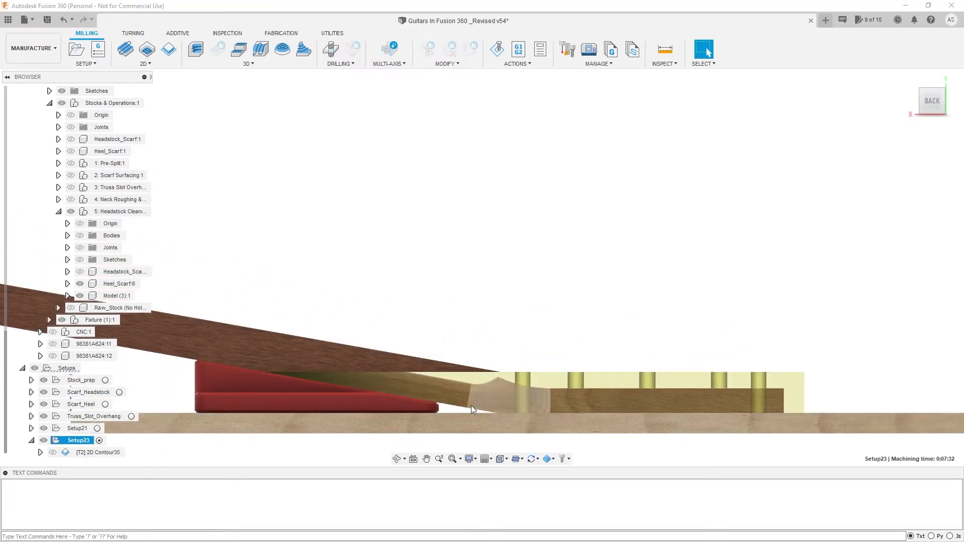
scroll(345, 408, up, 4)
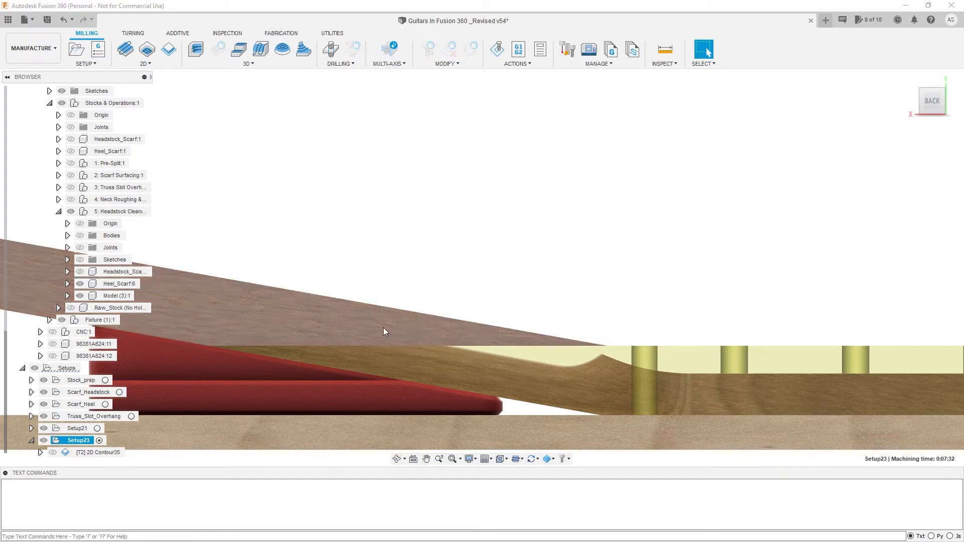
scroll(549, 338, down, 1)
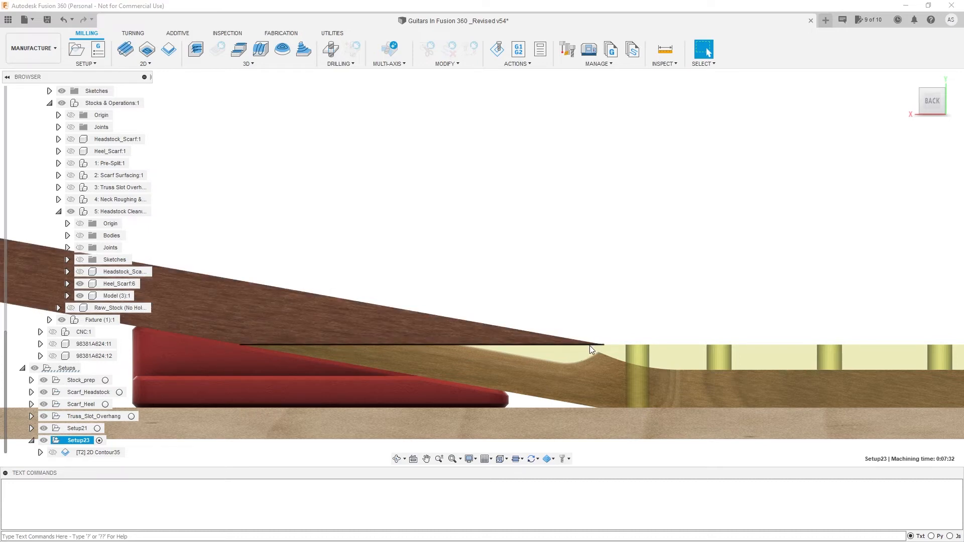
scroll(578, 344, down, 5)
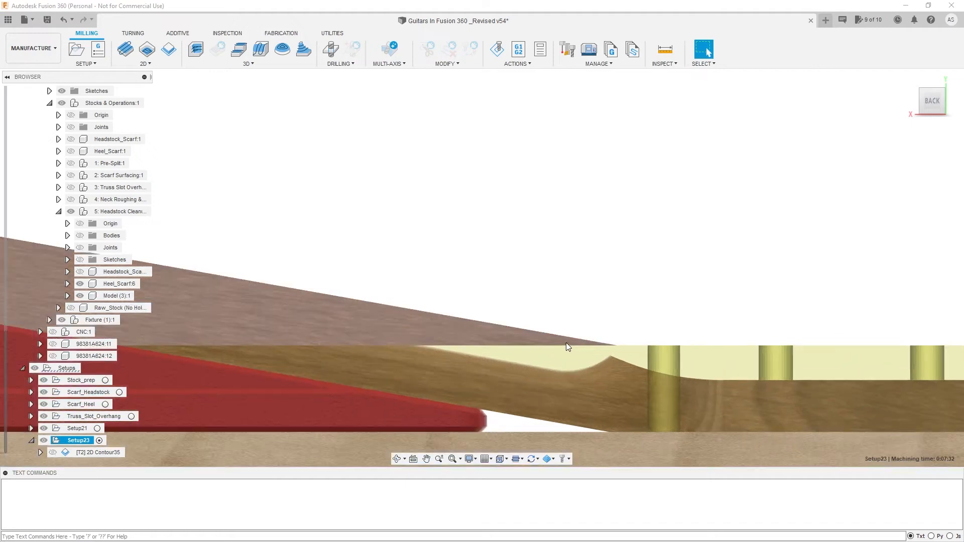
scroll(728, 397, down, 3)
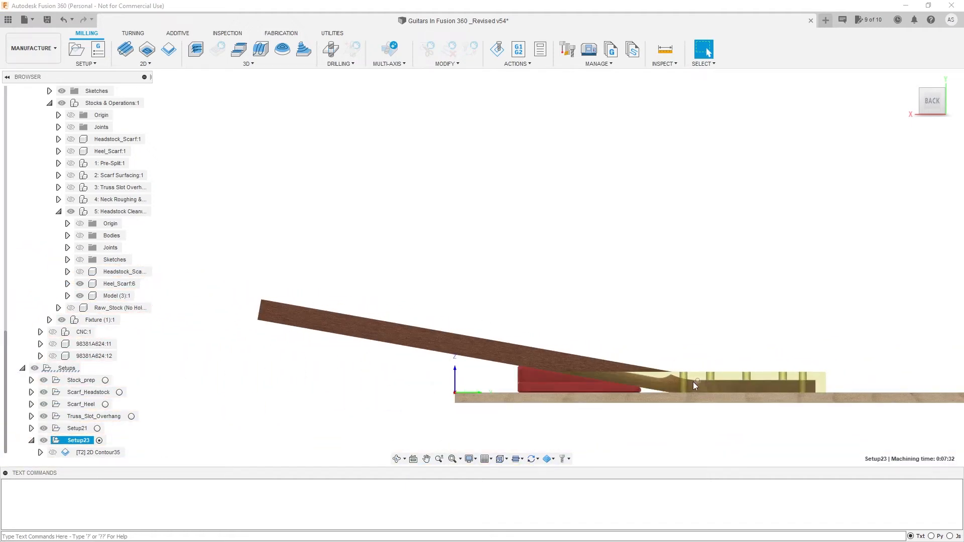
scroll(652, 366, up, 5)
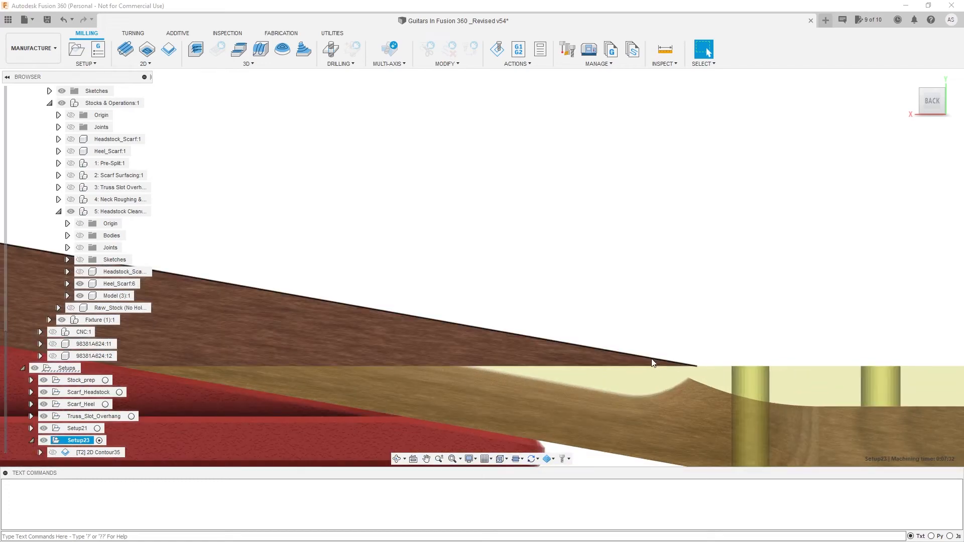
shift+middle_drag(646, 364, 642, 339)
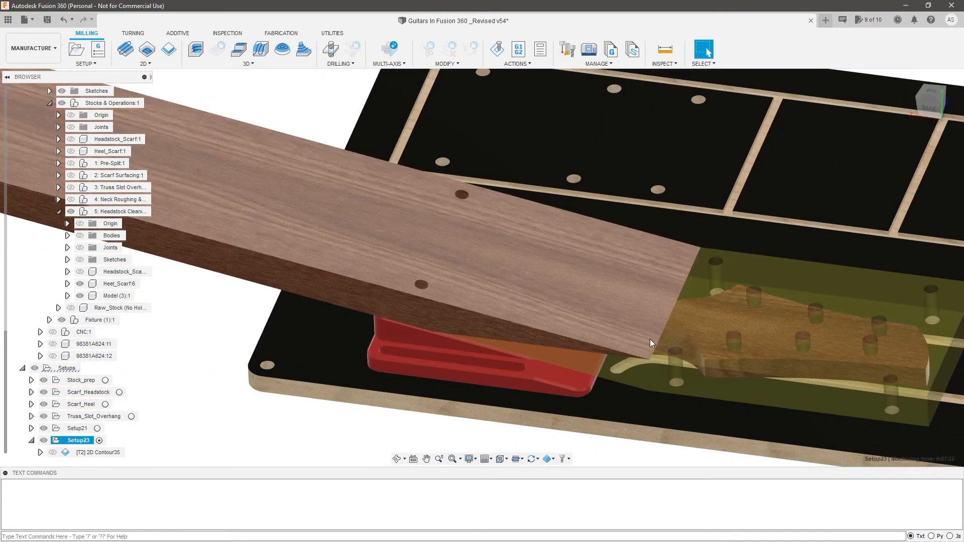
scroll(652, 358, down, 3)
click(688, 427)
scroll(688, 427, up, 4)
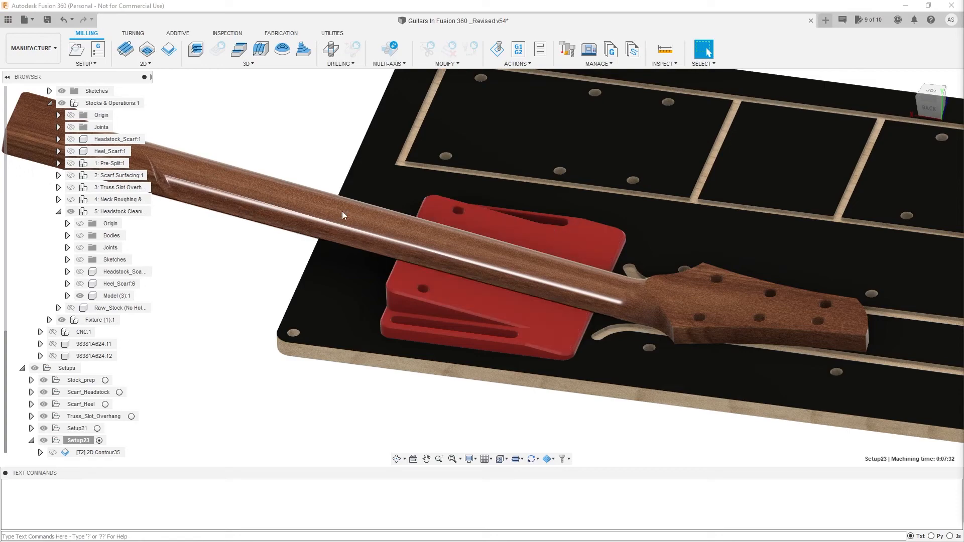
click(251, 69)
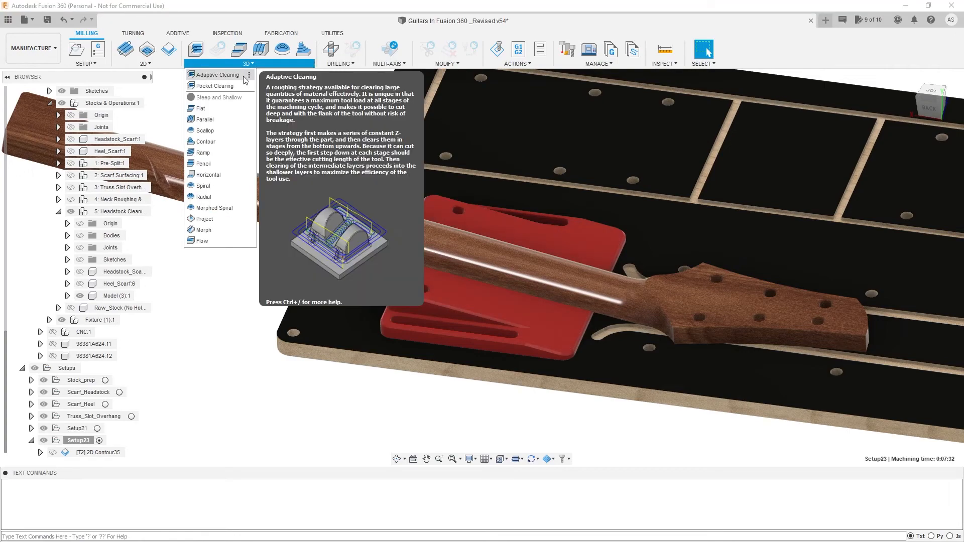
click(246, 75)
shift+middle_drag(657, 251, 783, 221)
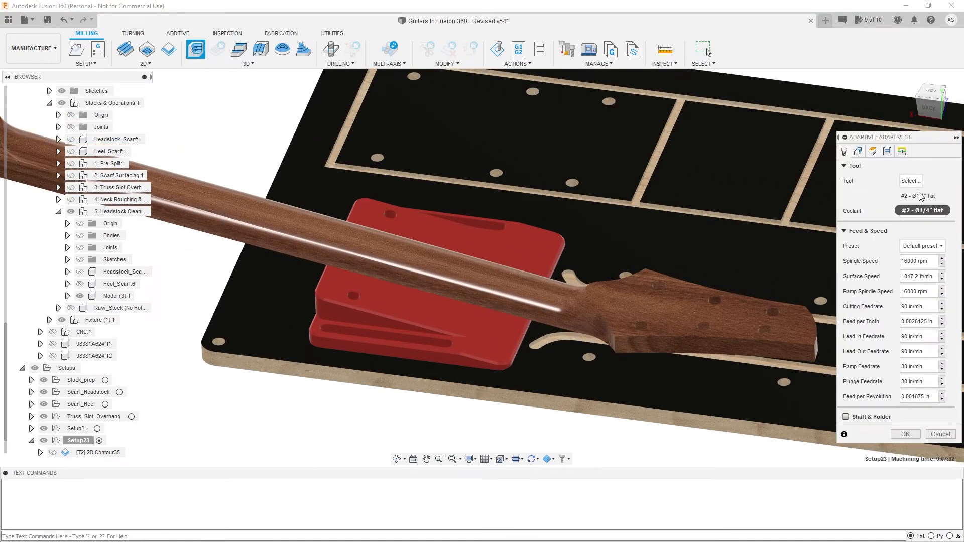
scroll(785, 282, up, 3)
scroll(786, 282, up, 1)
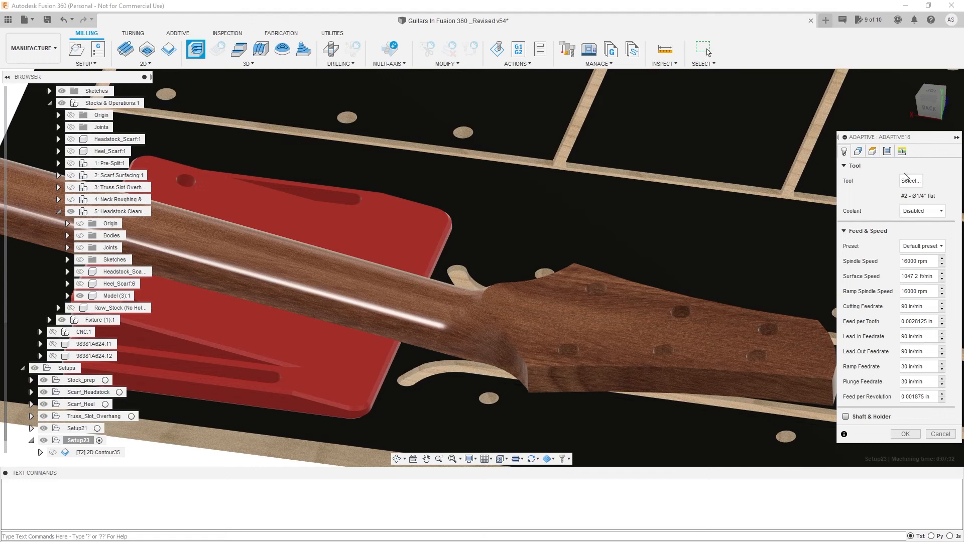
click(858, 152)
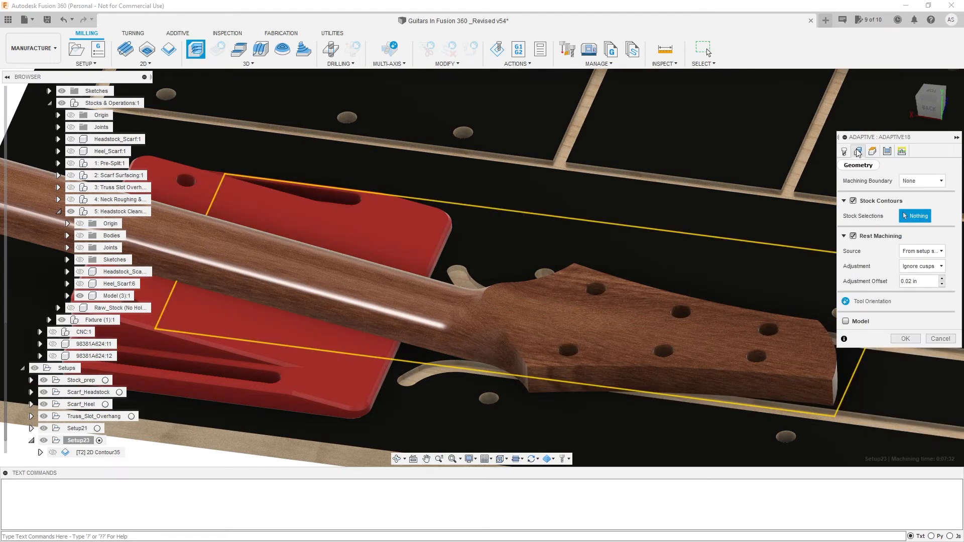
click(925, 181)
click(919, 228)
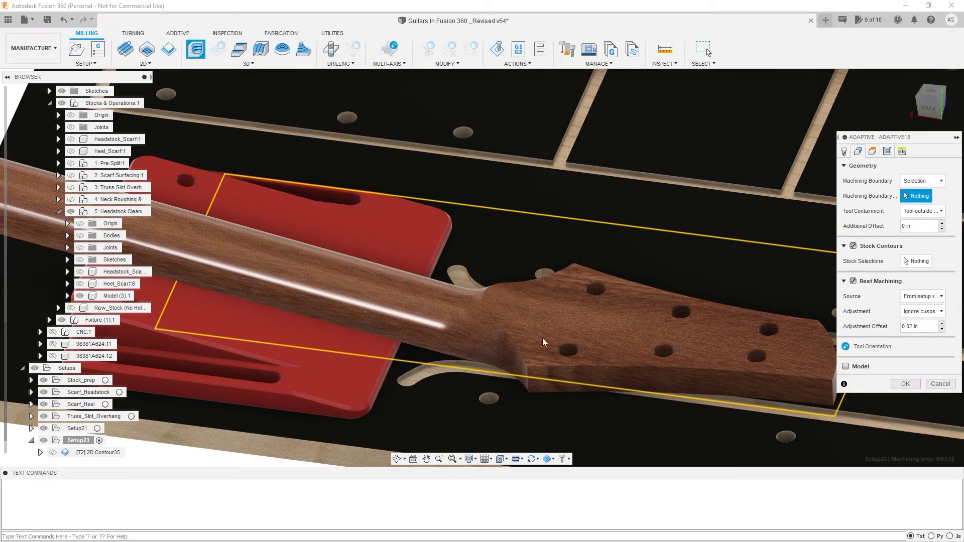
click(486, 367)
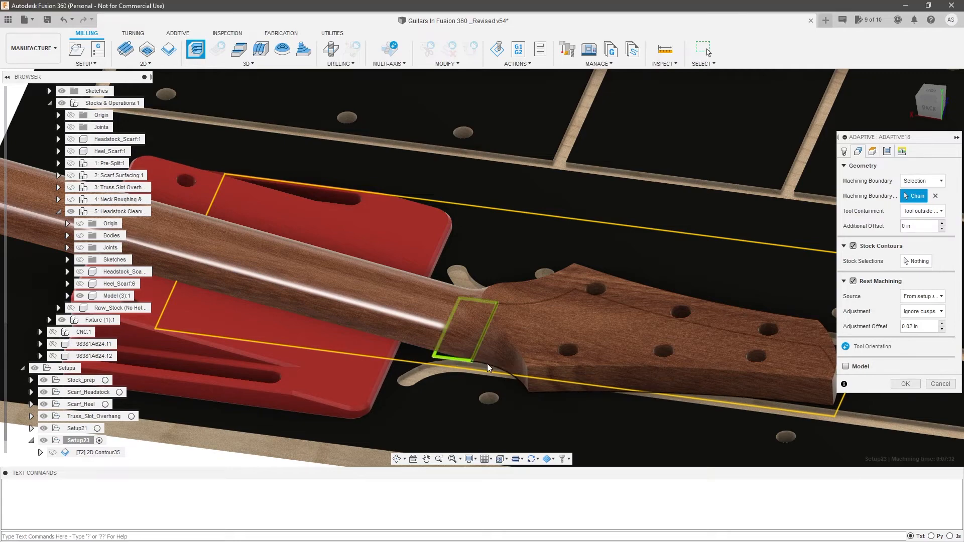
click(497, 360)
shift+middle_drag(497, 360, 492, 279)
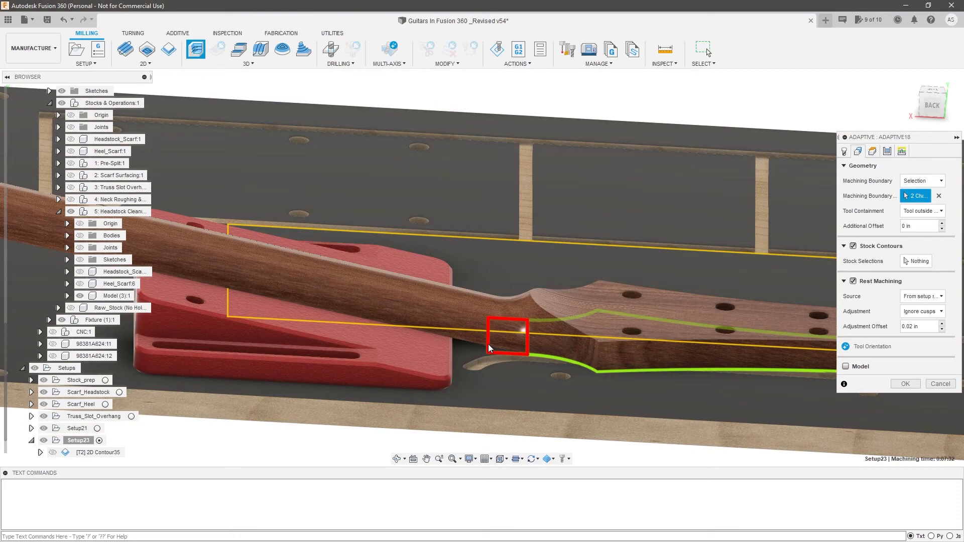
shift+middle_drag(490, 349, 506, 290)
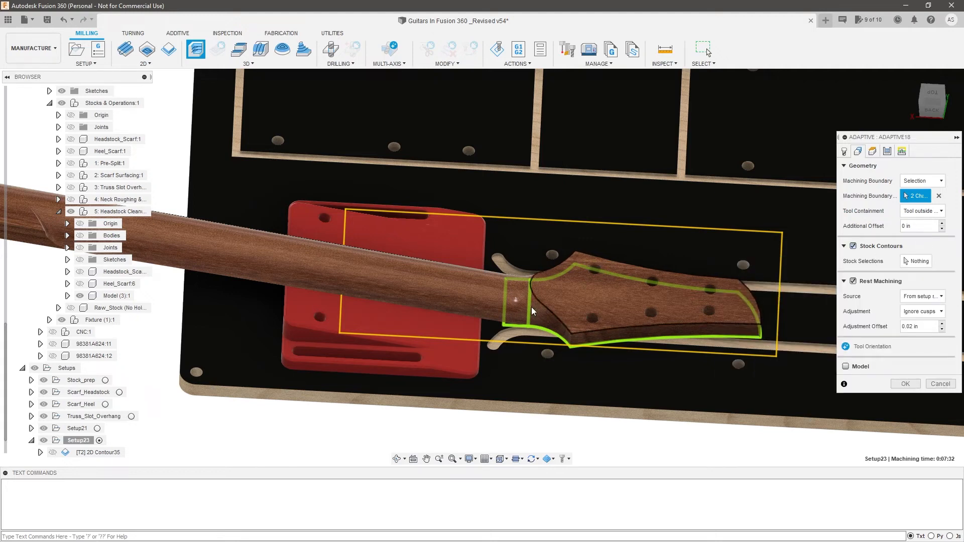
click(517, 327)
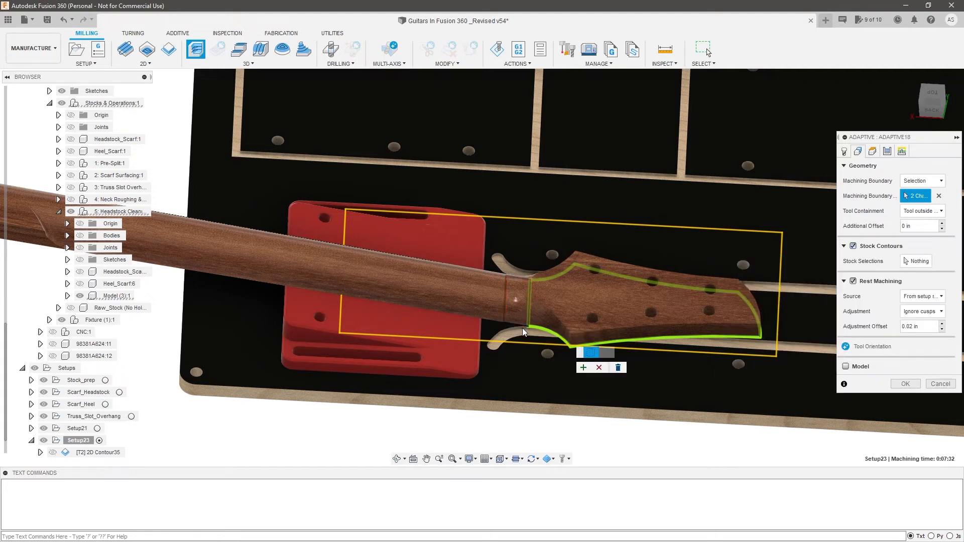
key(Escape)
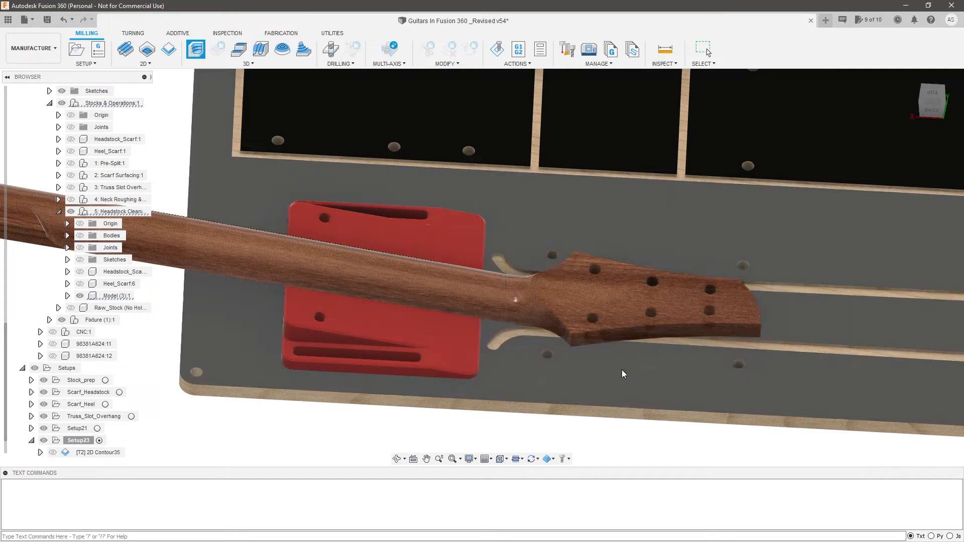
Start a 3D Adaptive Clearing with its machining boundary set to Selection, using the neck-transition rectangle and the headstock outline
click(196, 49)
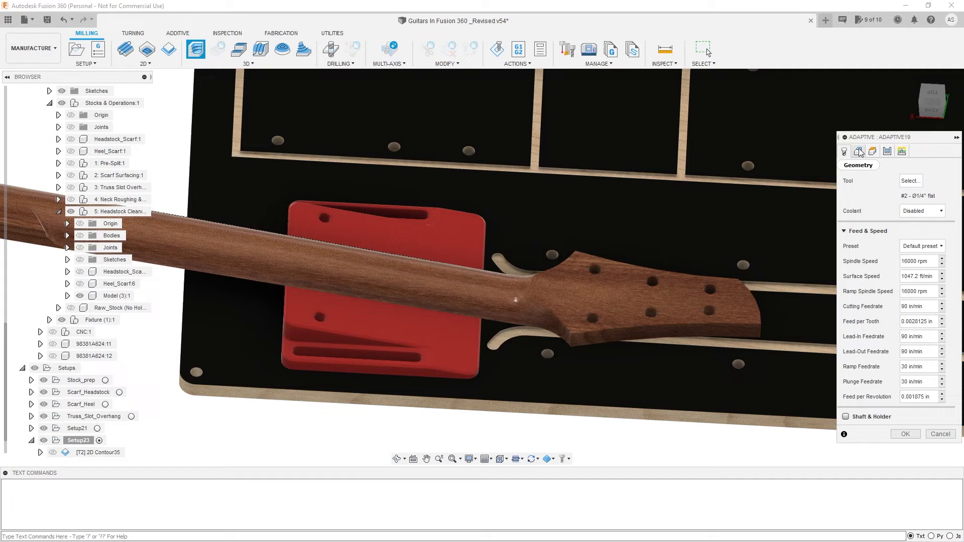
click(858, 151)
click(921, 180)
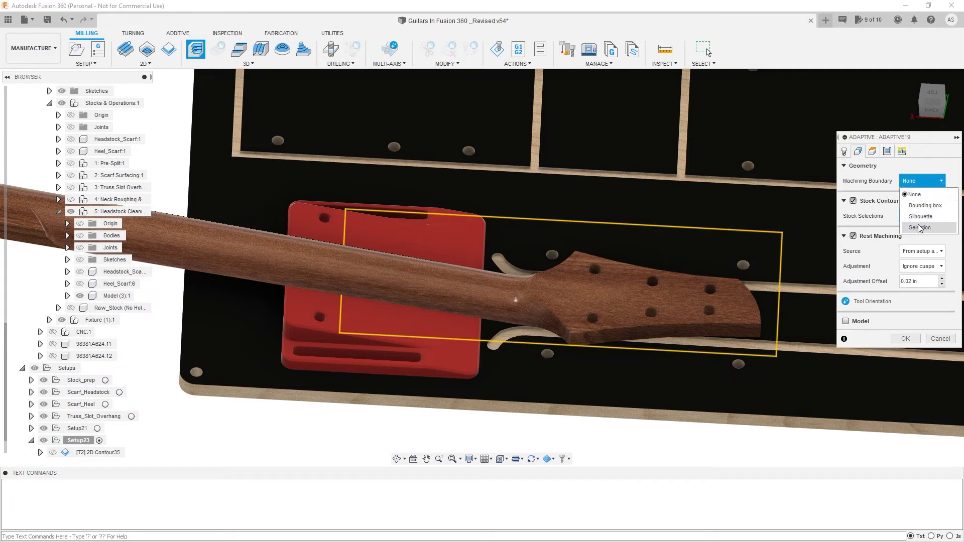
click(920, 228)
click(523, 327)
click(539, 331)
Select the neck-transition rectangle and headstock outline as stock contours too, and turn off Rest Machining
click(917, 261)
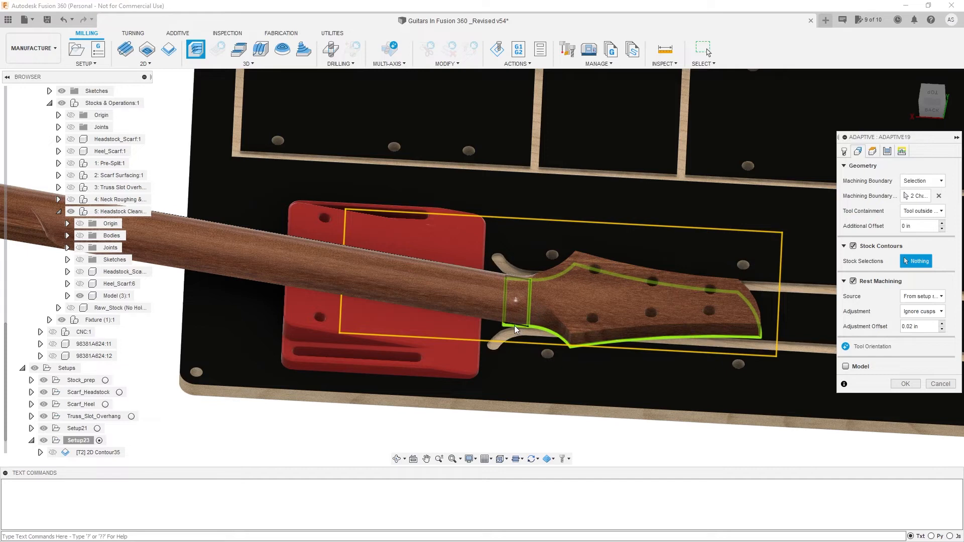
click(545, 332)
click(547, 333)
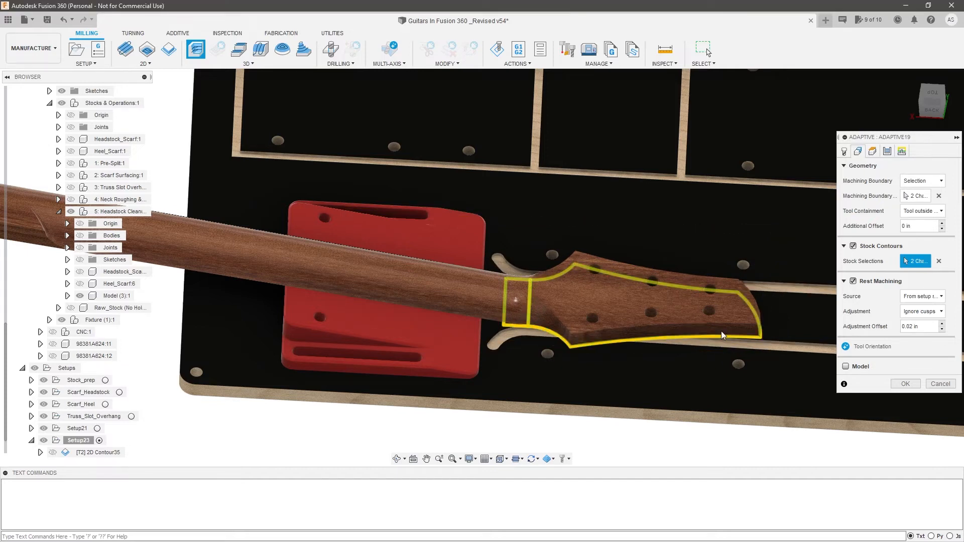
click(854, 281)
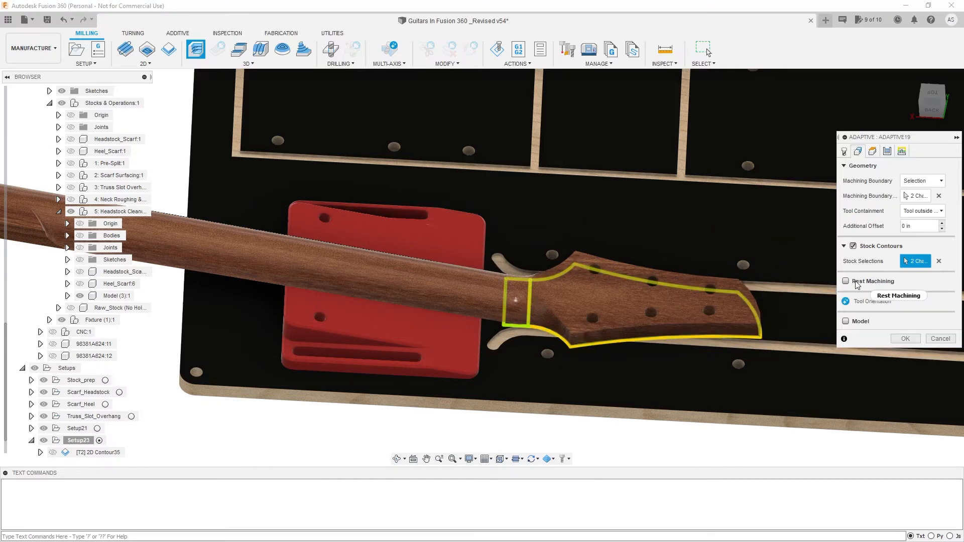
Enable Model and select the four surfaces covering the neck transition and the upward-facing side of the headstock
click(845, 321)
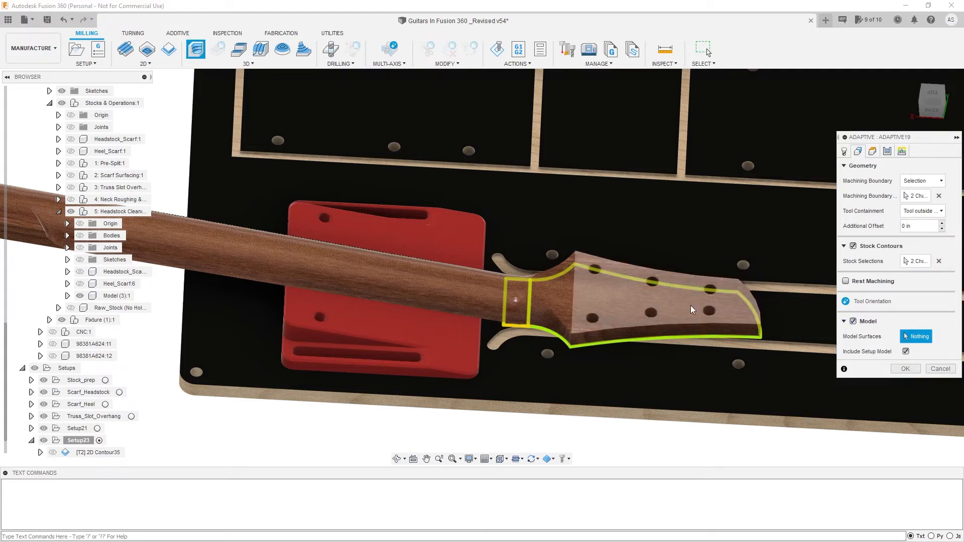
scroll(526, 300, up, 3)
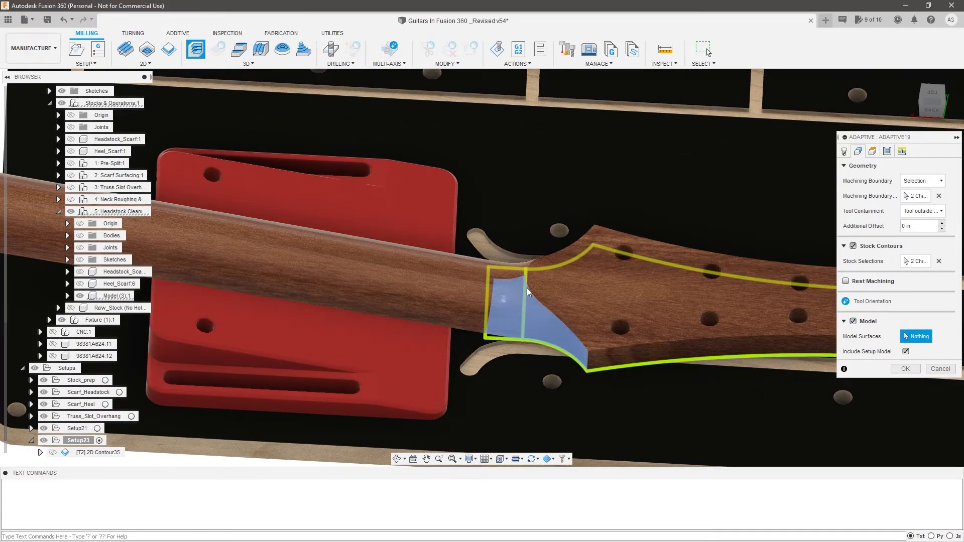
click(524, 284)
click(516, 275)
shift+middle_drag(516, 275, 598, 354)
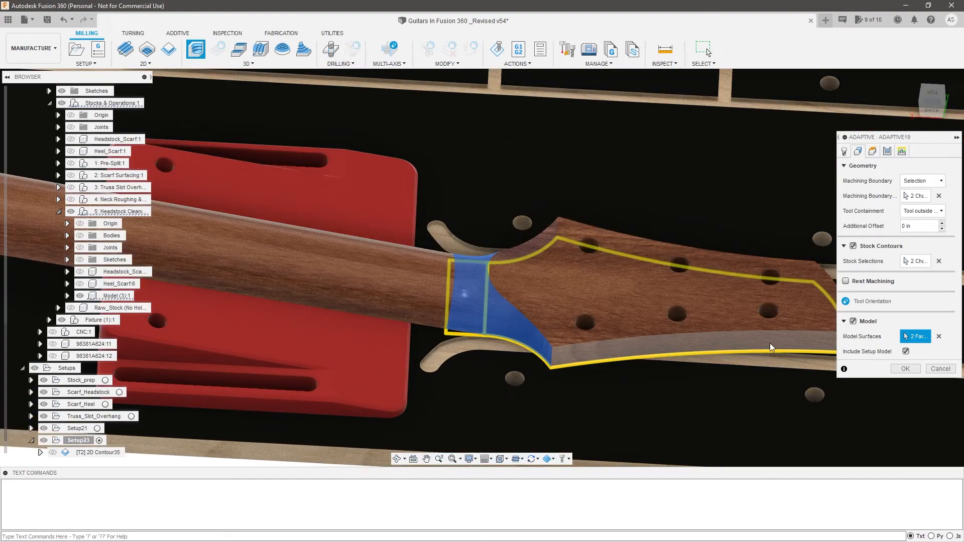
click(535, 292)
click(572, 297)
mouse_move(509, 302)
shift+middle_down()
mouse_move(527, 374)
mouse_move(517, 306)
shift+middle_up()
scroll(517, 306, up, 2)
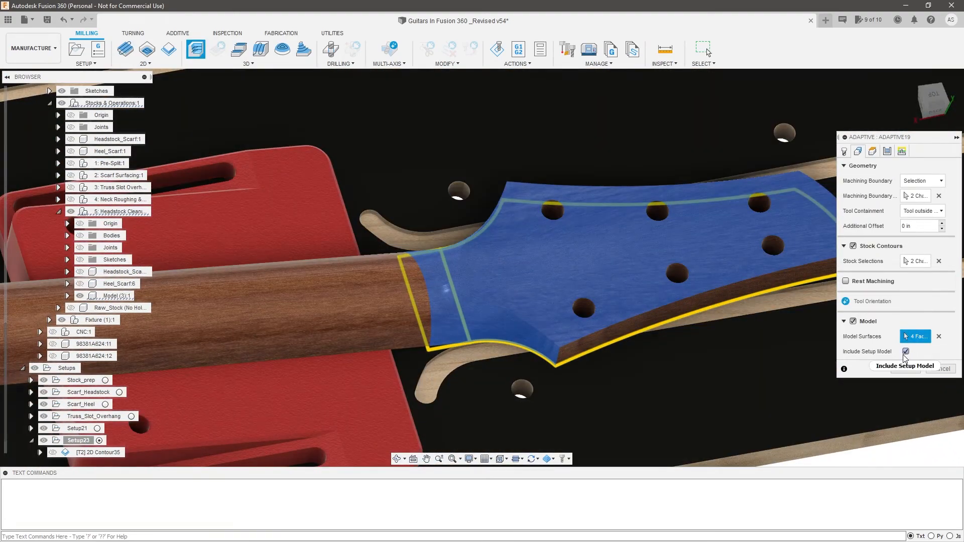
Set the adaptive operation's Retract Height offset to 0.5 in, referenced from Stock top
click(873, 152)
click(858, 152)
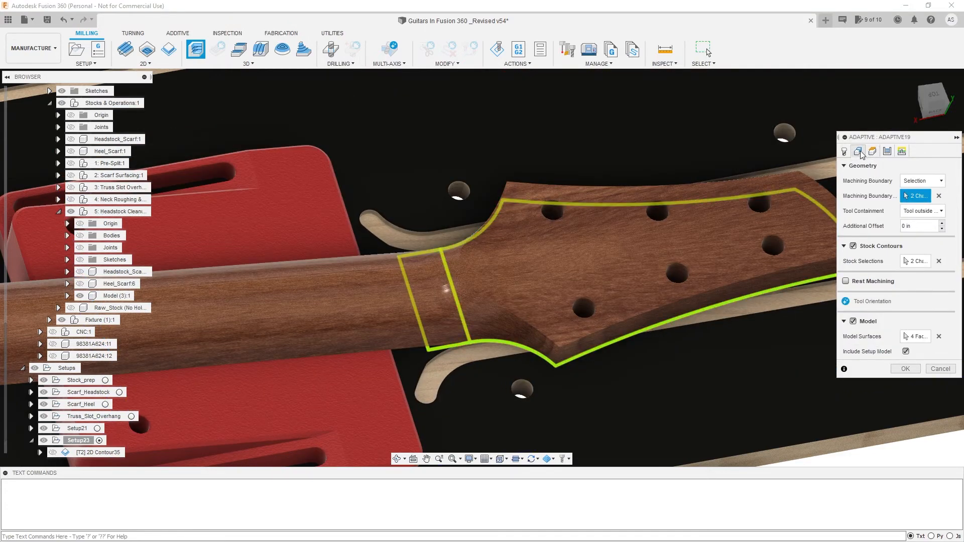
click(872, 152)
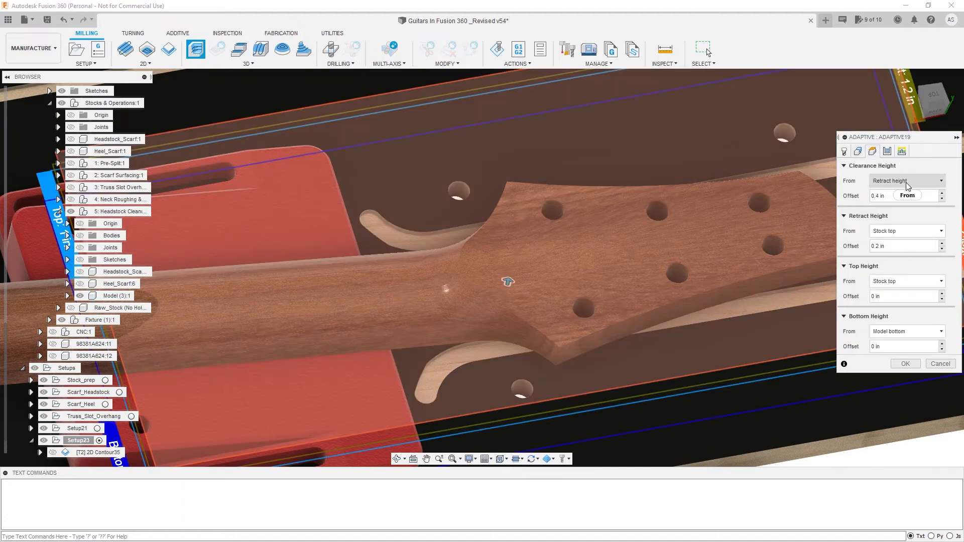
click(888, 330)
click(888, 330)
scroll(658, 311, down, 3)
shift+middle_drag(658, 311, 632, 286)
click(931, 102)
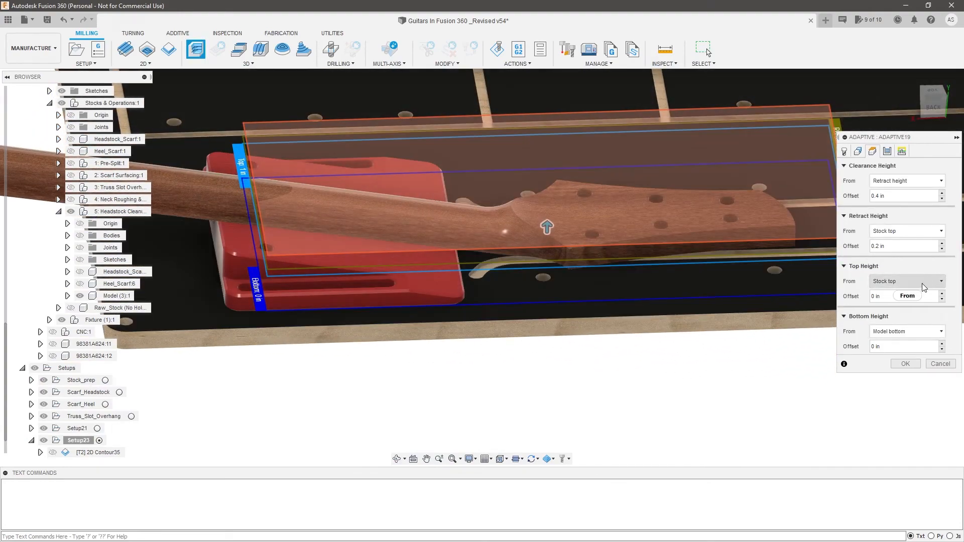
click(911, 231)
click(911, 233)
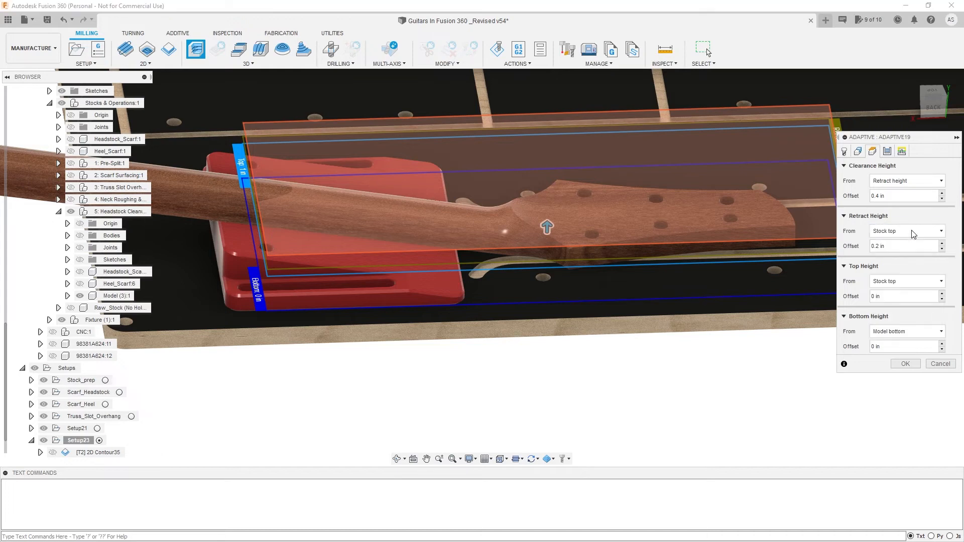
click(909, 246)
text(.5)
key(Tab)
click(884, 196)
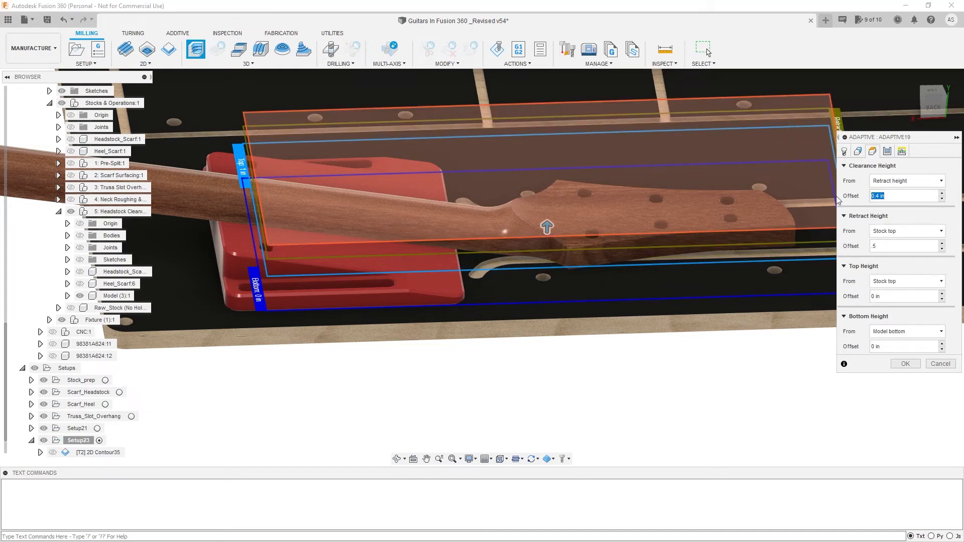
click(907, 181)
click(901, 265)
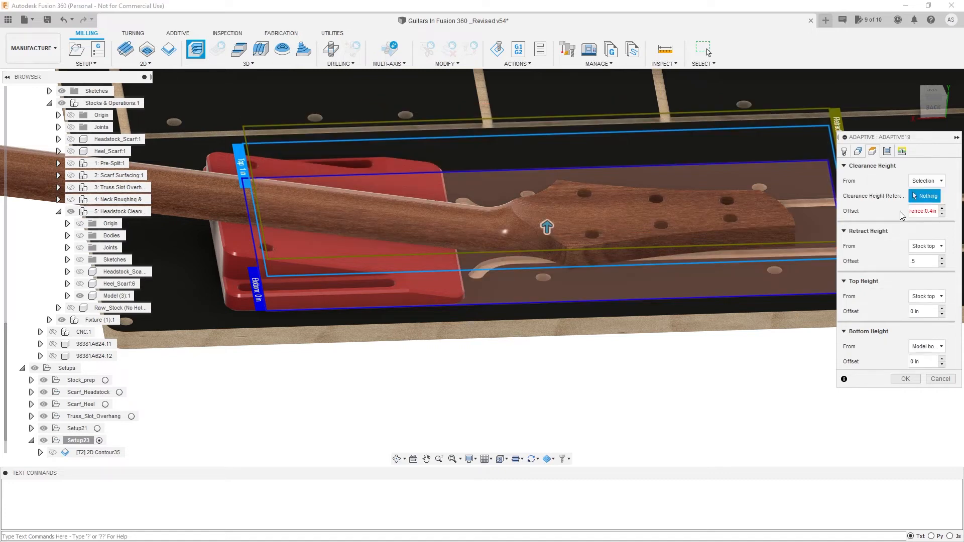
click(929, 180)
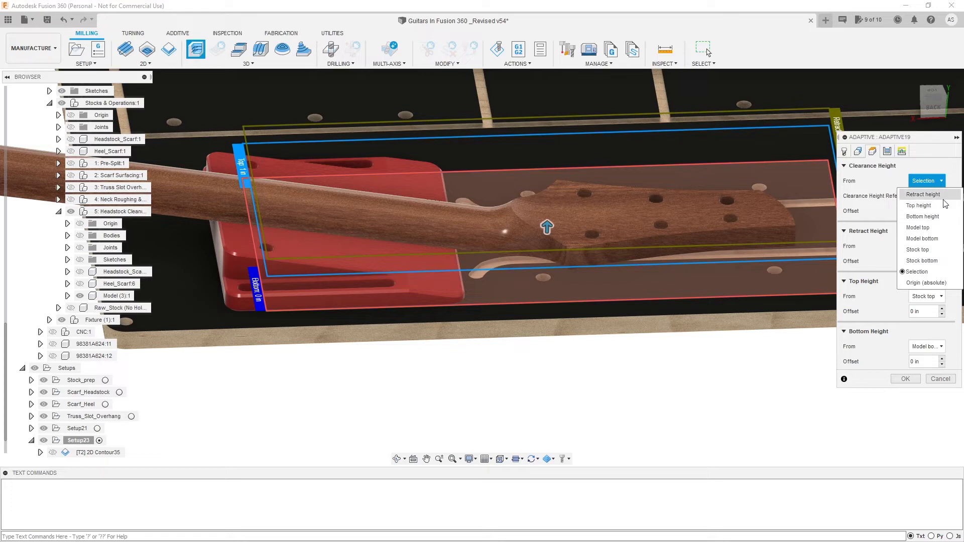
click(937, 195)
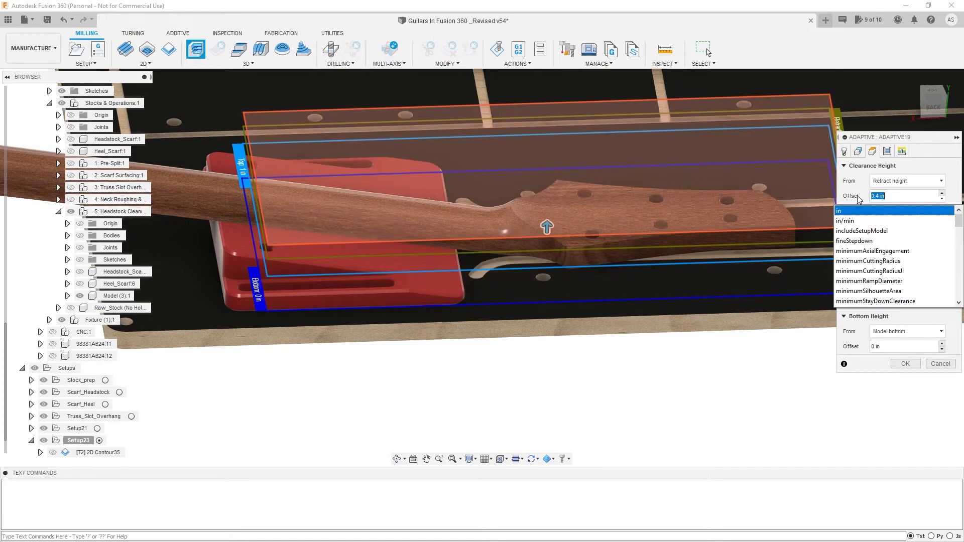
Set the Clearance Height offset to 0 in
text(0)
key(Tab)
mouse_move(650, 296)
shift+middle_down()
mouse_move(641, 264)
mouse_move(661, 283)
shift+middle_up()
Turn on Both Ways and set both the Maximum Roughing Stepdown and the Fine Stepdown to 0.0625 in
click(887, 151)
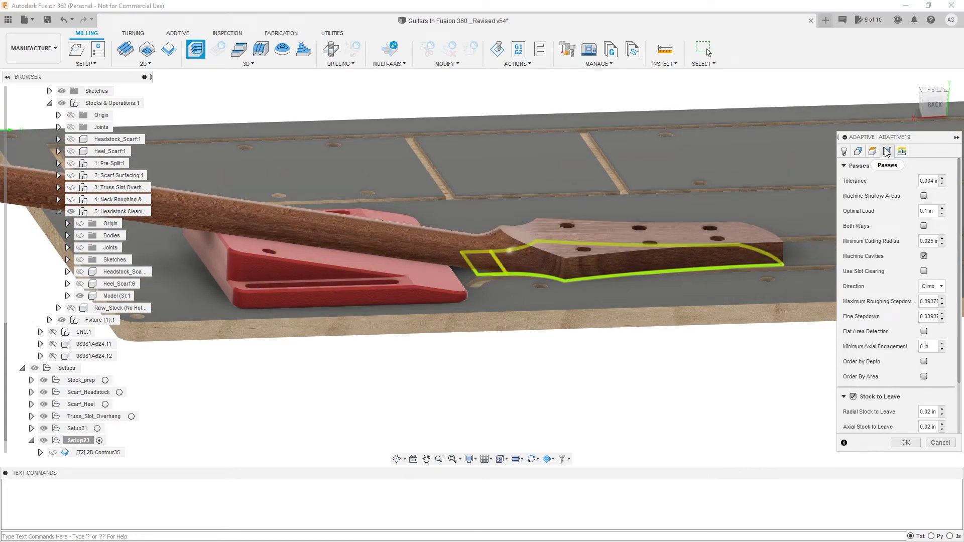
click(924, 226)
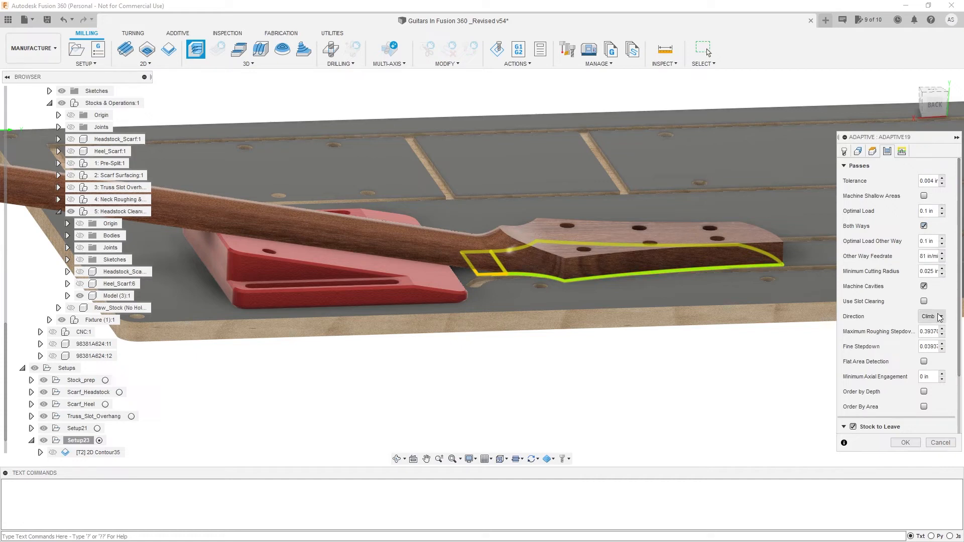
click(934, 332)
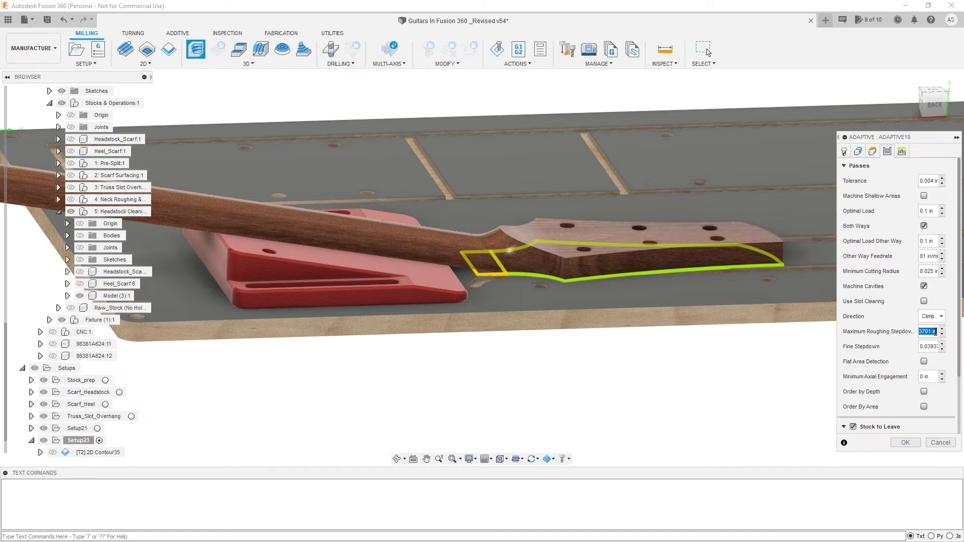
text(.06)
key(Tab)
scroll(935, 331, down, 2)
text(.0)
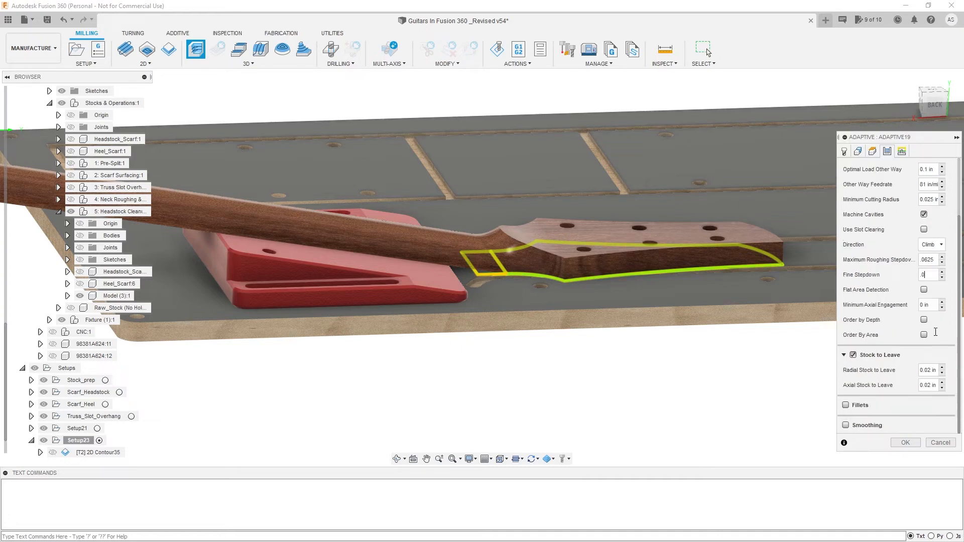
key(Tab)
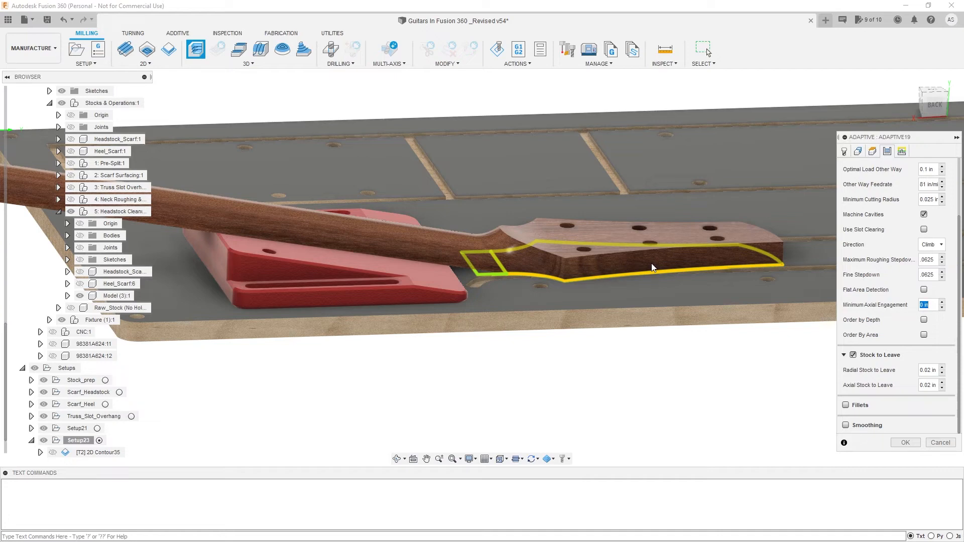
Set the horizontal and vertical lead-in/out radii to 0 and create the adaptive operation
click(901, 152)
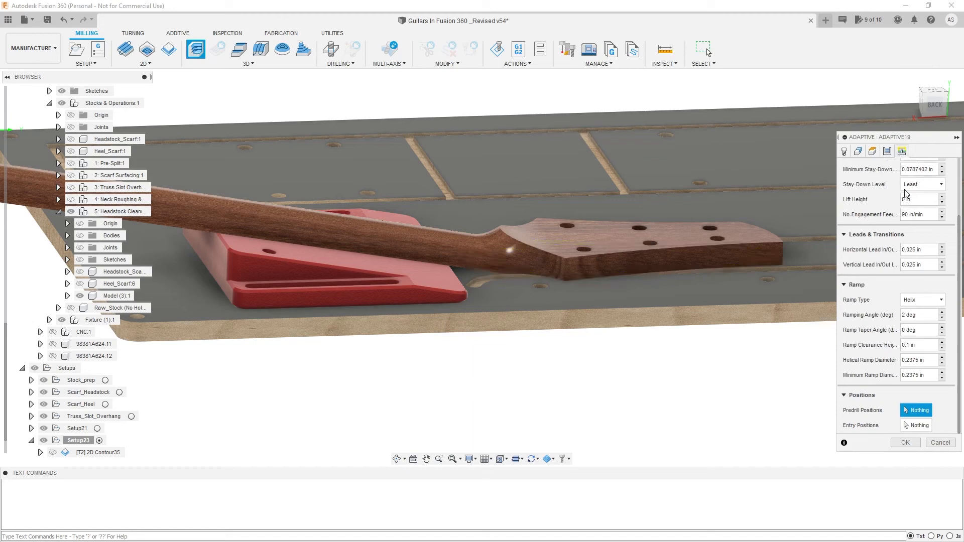
click(913, 250)
text(0)
key(Tab)
text(0)
key(Tab)
scroll(879, 257, up, 3)
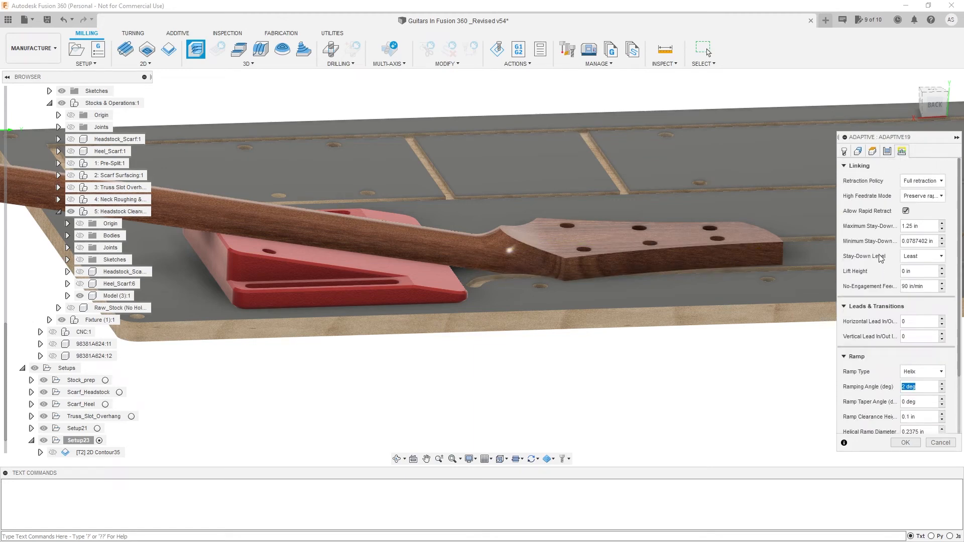
click(905, 442)
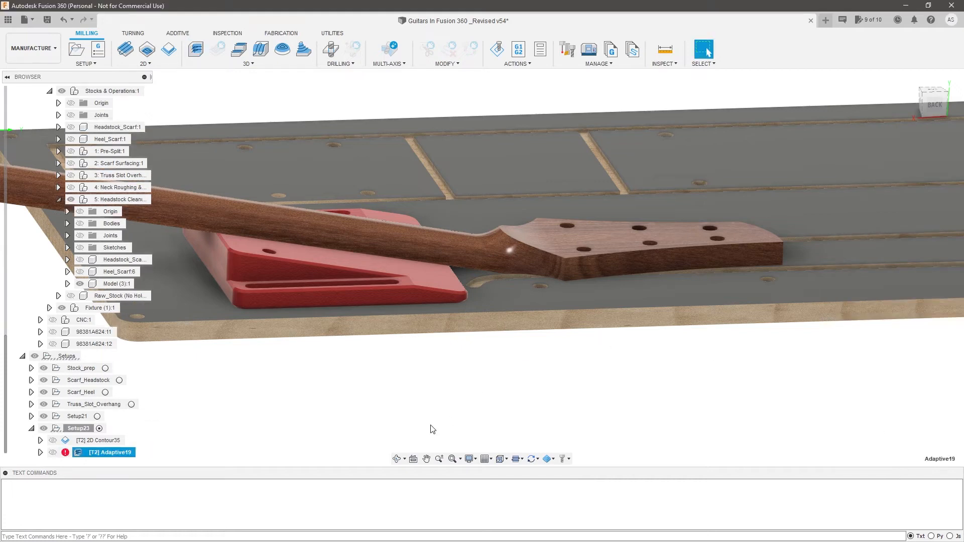
Read the adaptive operation's error log and examine how the angled neck rises above the fixture board
click(66, 453)
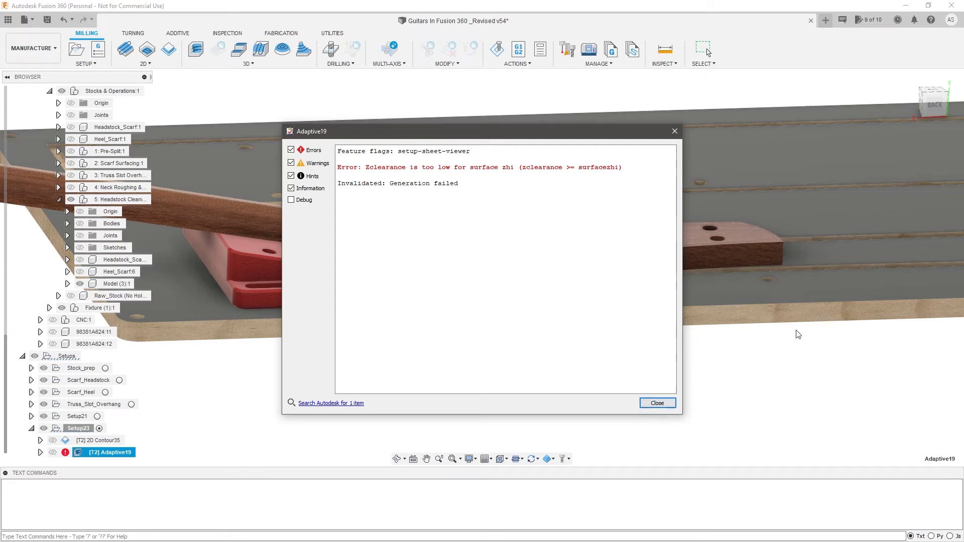
click(672, 403)
shift+middle_drag(680, 348, 669, 346)
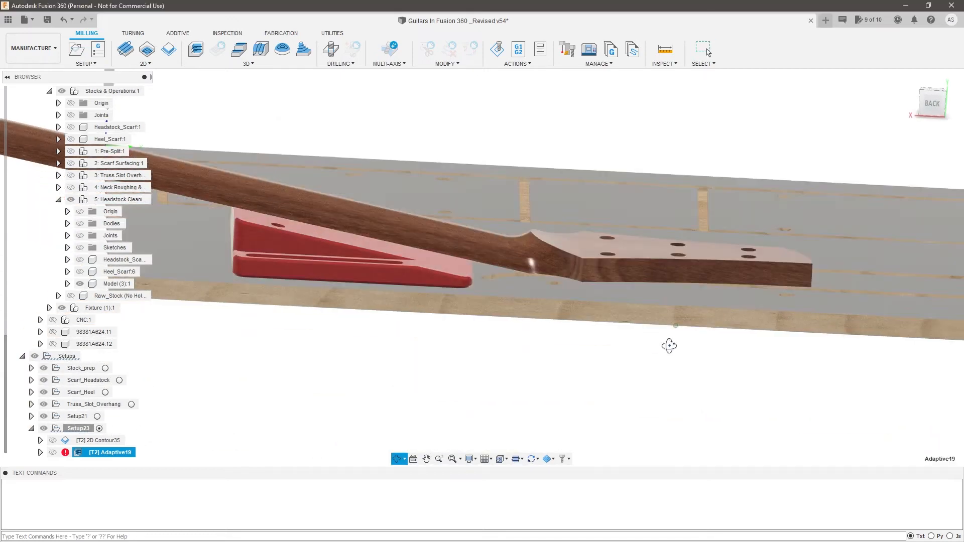
click(609, 4)
scroll(622, 351, down, 5)
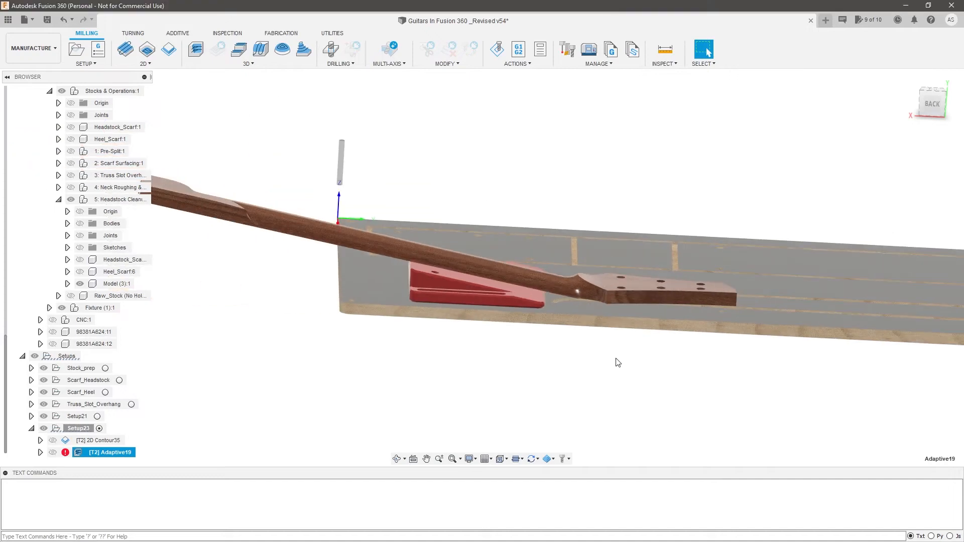
shift+middle_drag(452, 302, 600, 305)
click(379, 204)
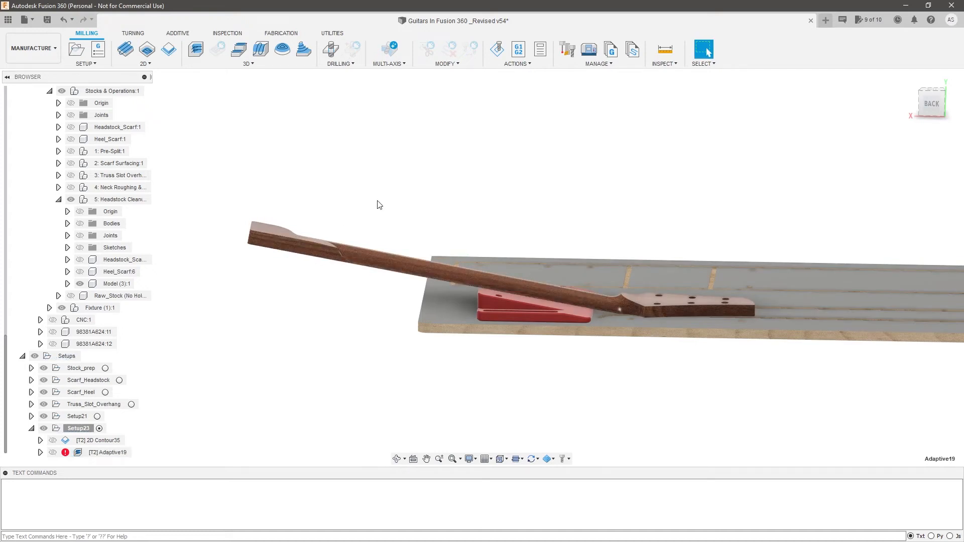
shift+middle_drag(253, 228, 322, 232)
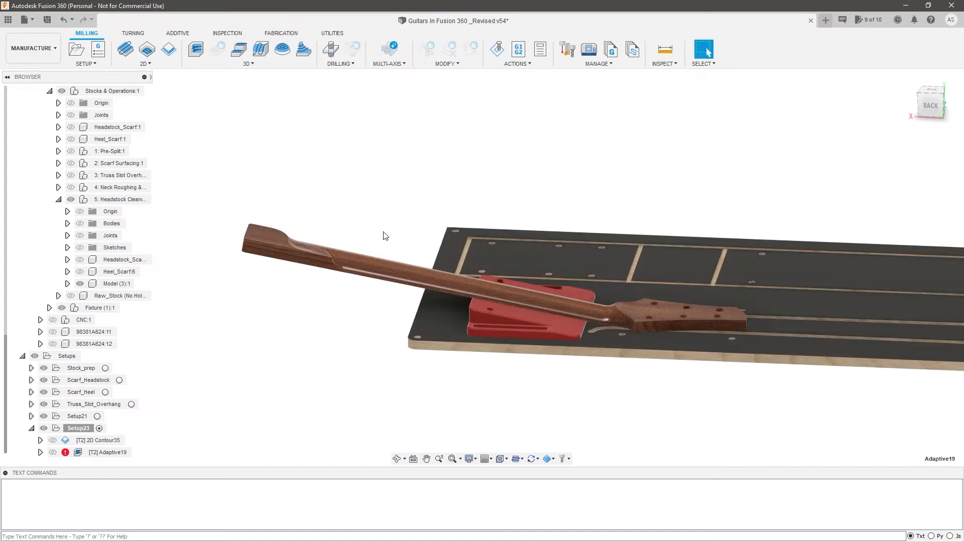
Reopen the adaptive operation for editing and base its Clearance Height on Selection
right_click(111, 454)
click(177, 111)
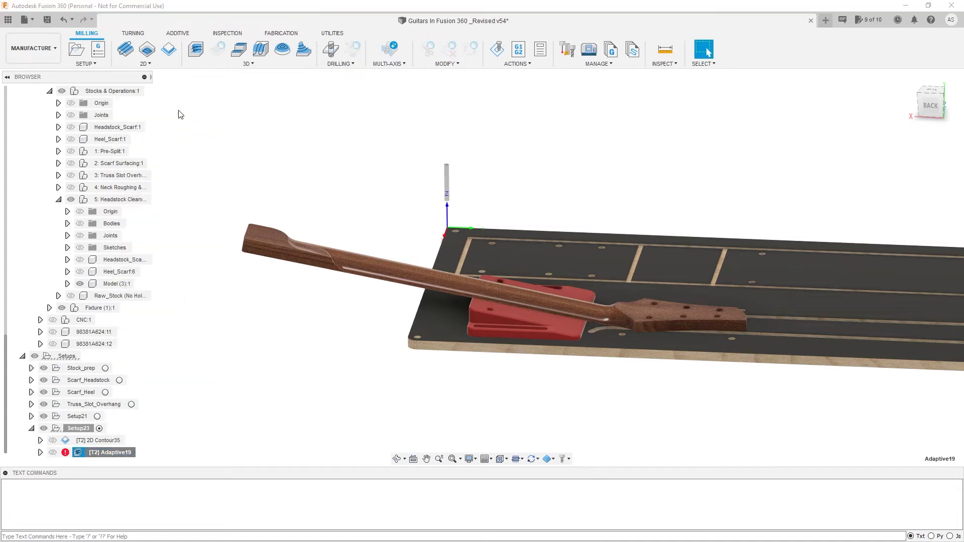
click(930, 104)
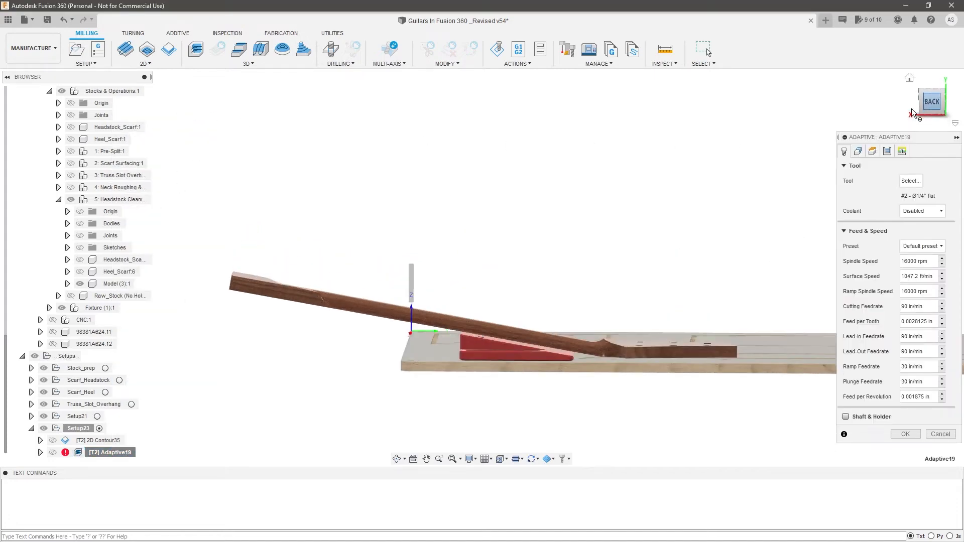
click(872, 151)
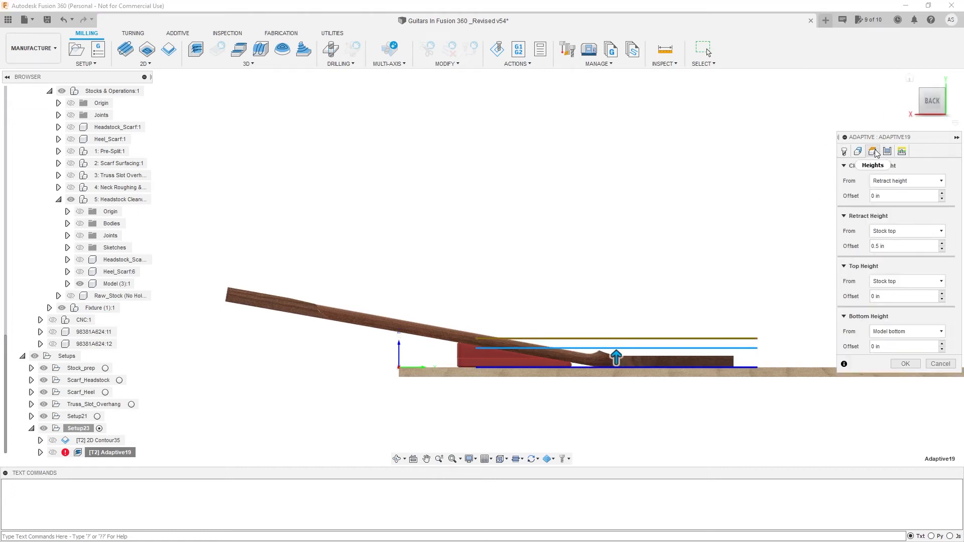
click(909, 181)
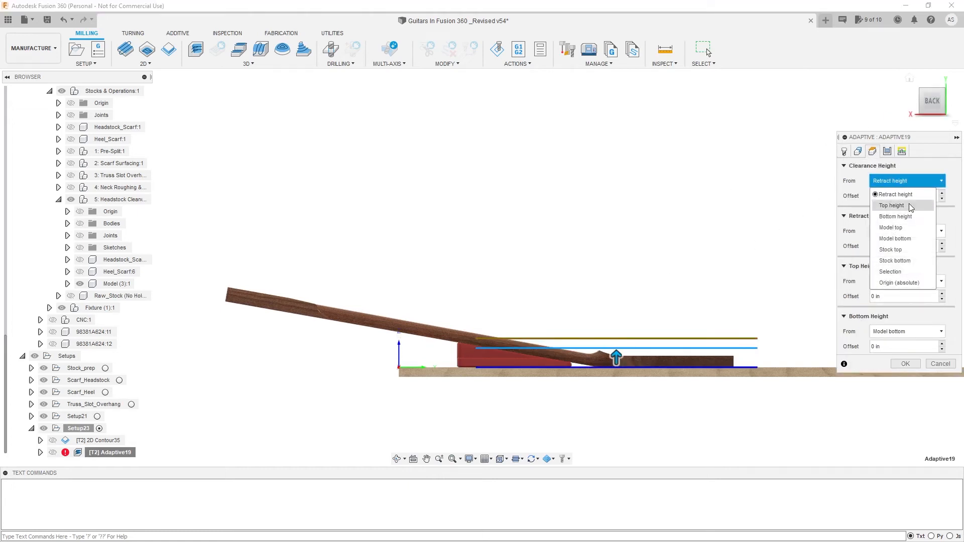
click(904, 275)
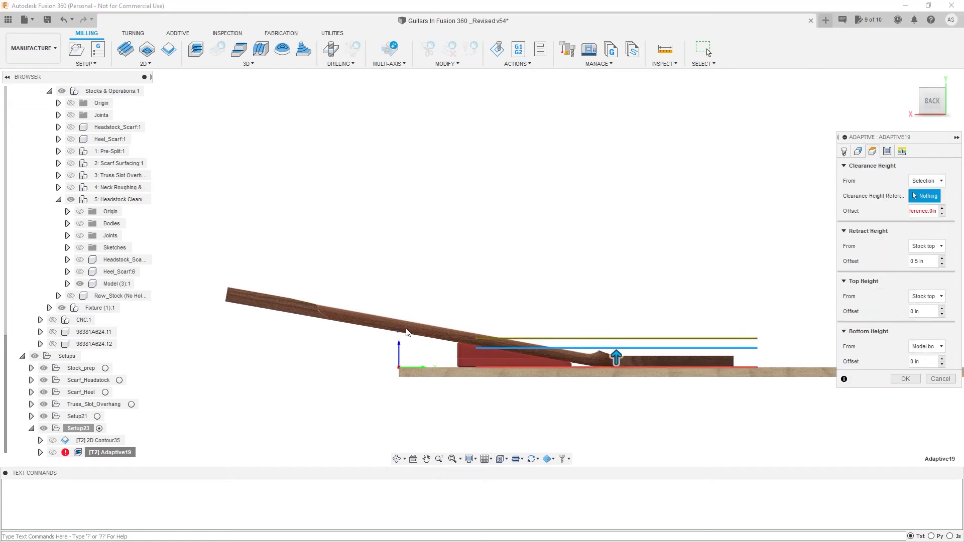
Show the Heel_Scarf:6 blank, pick the upper edge of its raised end as the clearance height reference, and regenerate the operation
click(84, 272)
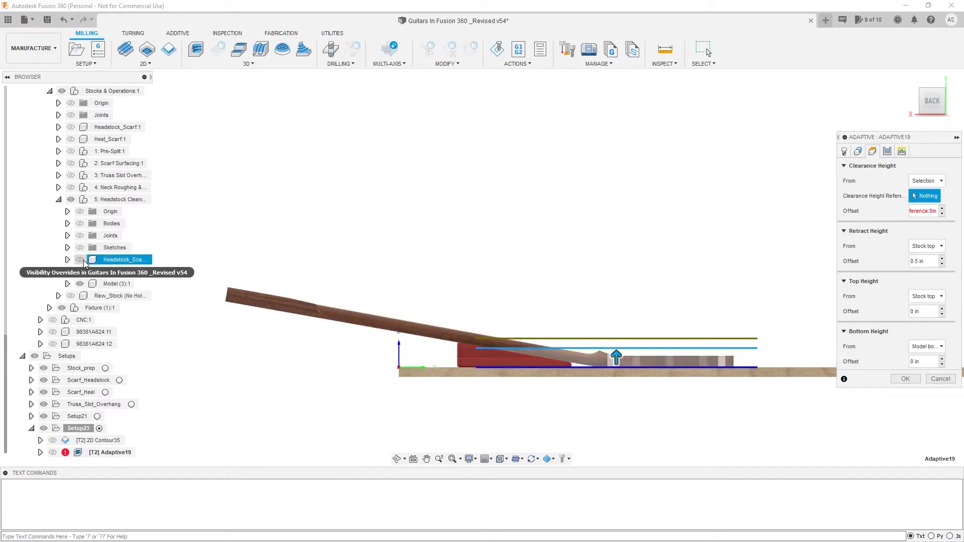
mouse_move(221, 281)
shift+middle_down()
mouse_move(244, 265)
mouse_move(219, 282)
shift+middle_up()
click(218, 285)
shift+middle_drag(412, 221, 411, 215)
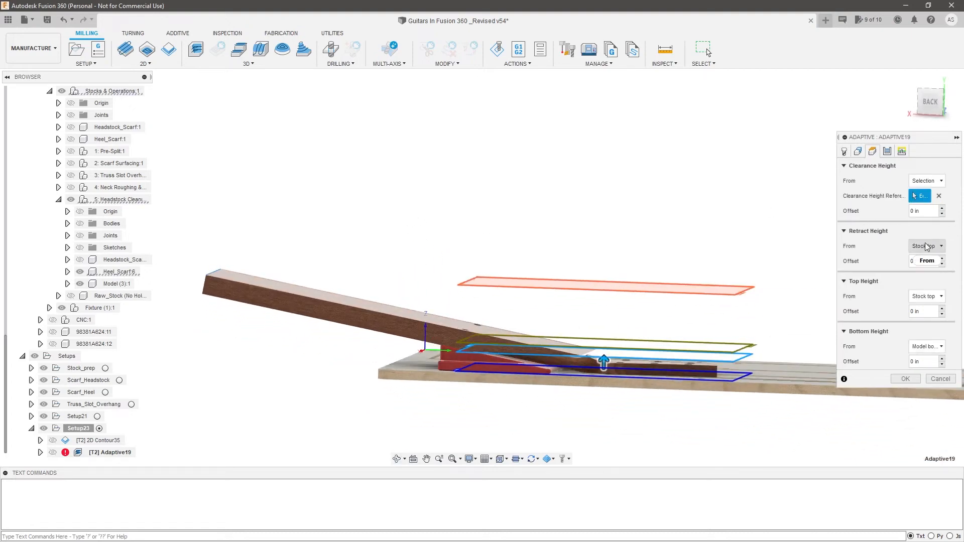
shift+middle_drag(565, 281, 593, 287)
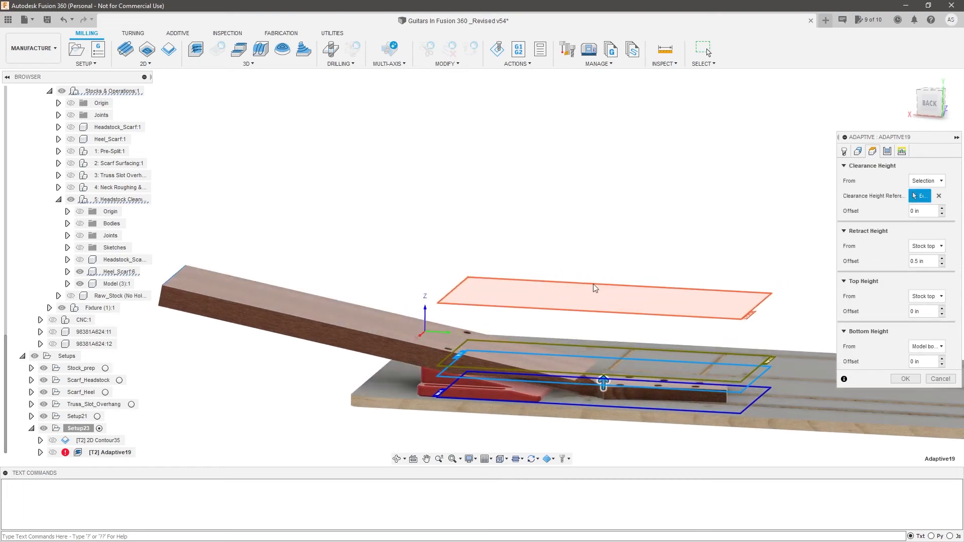
click(908, 378)
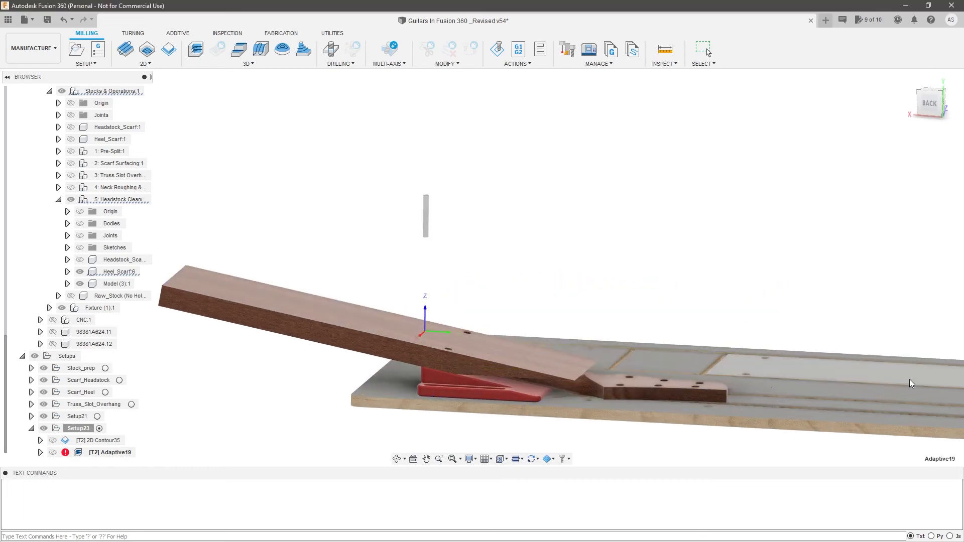
Display the adaptive toolpath and examine its cuts and clearance moves around the headstock and the angled blank
click(263, 424)
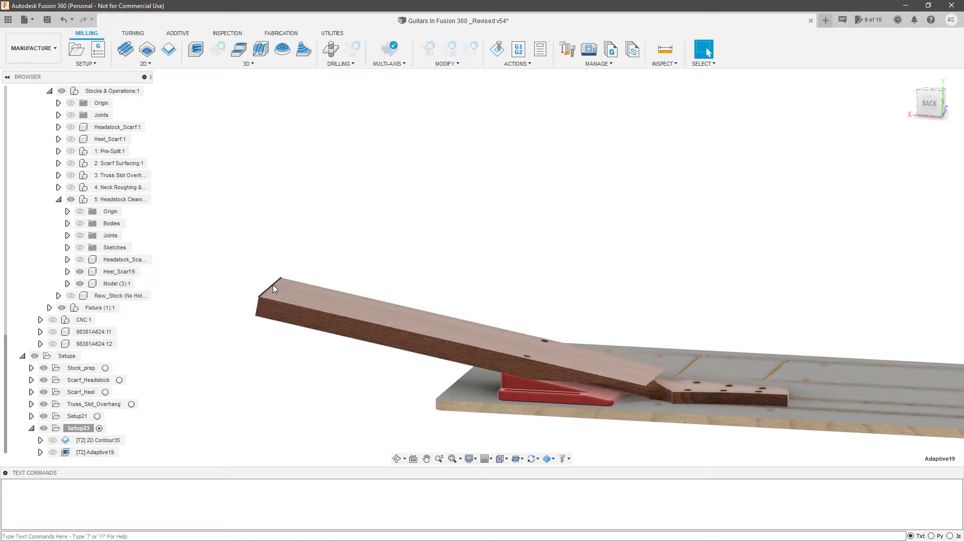
click(86, 451)
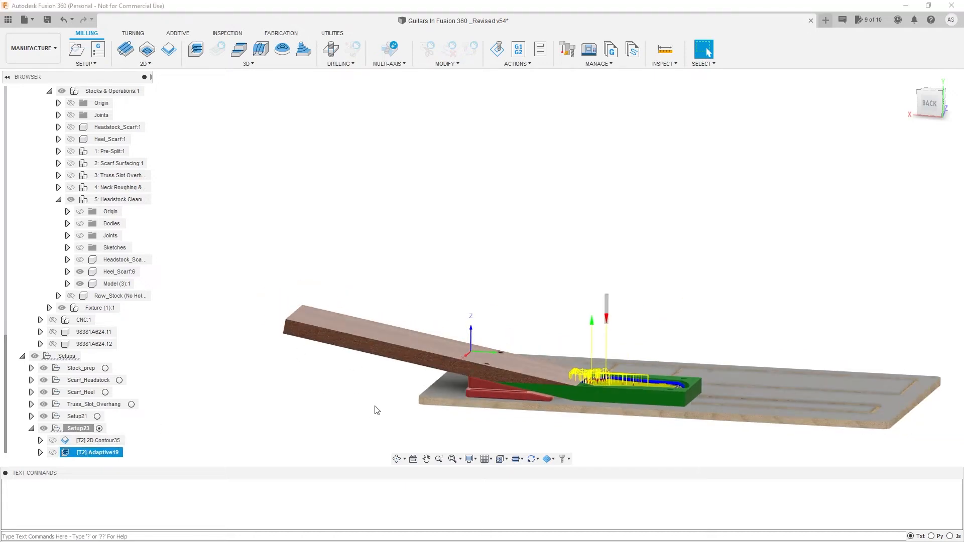
shift+middle_drag(377, 400, 596, 394)
scroll(499, 389, up, 2)
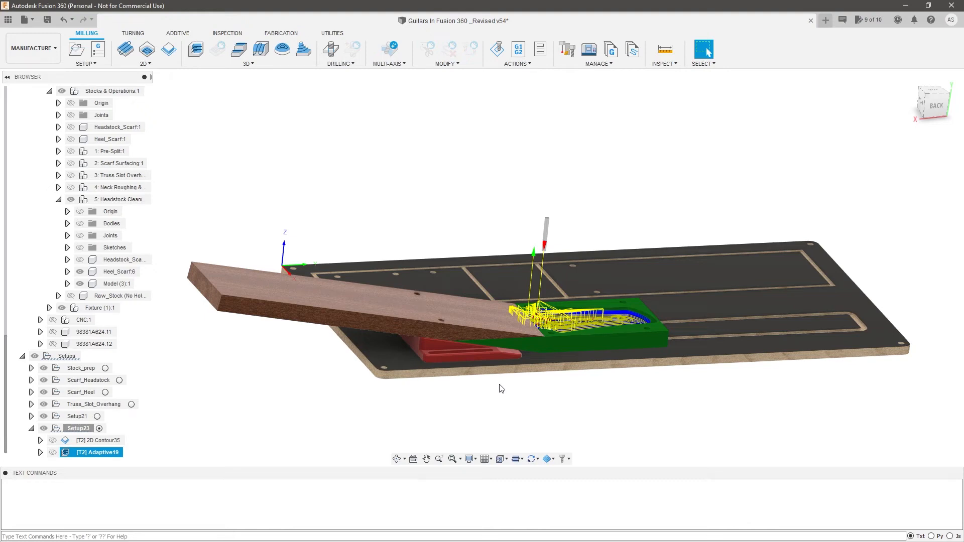
scroll(525, 220, down, 2)
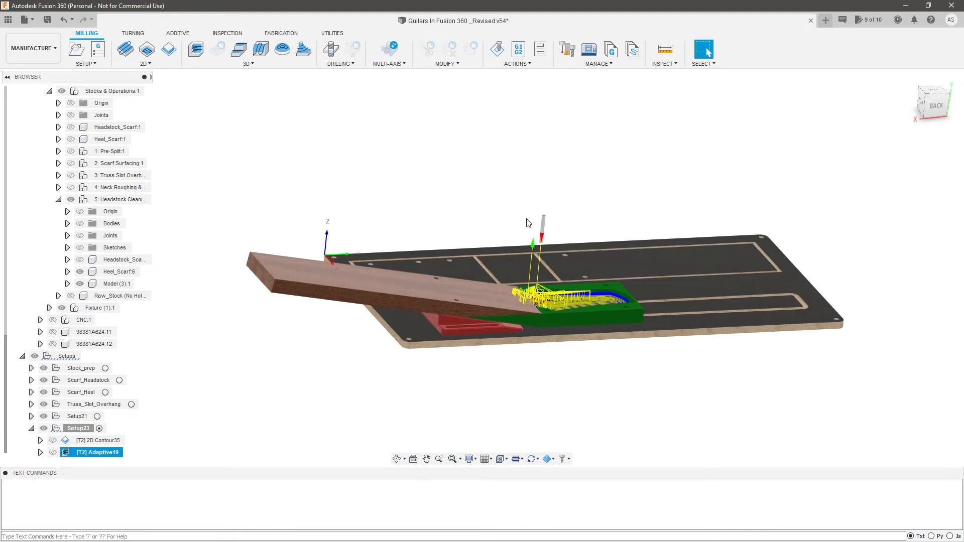
scroll(523, 274, up, 3)
shift+middle_drag(522, 271, 568, 288)
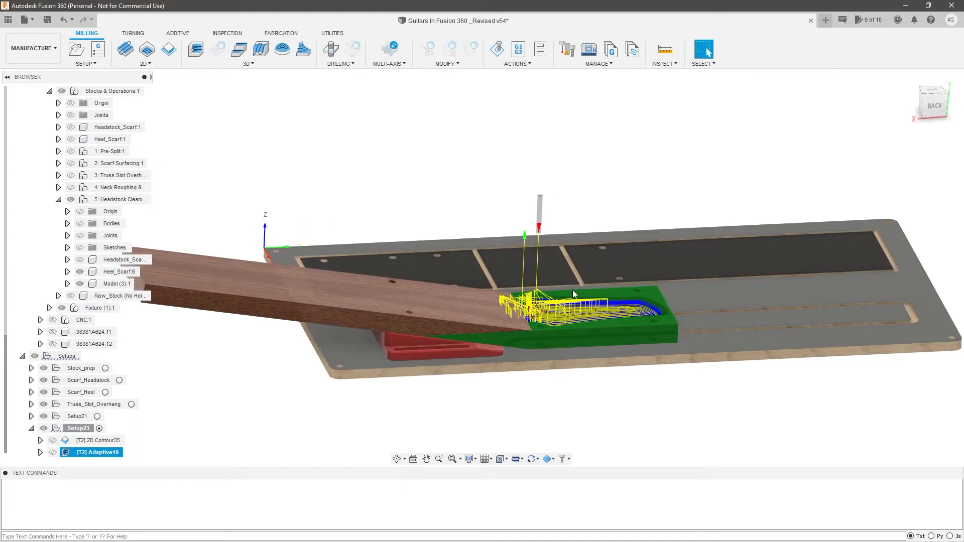
Start a simulation of all Setup23 toolpaths and hide the Heel_Scarf:6 blank so the stock around the headstock is unobstructed
scroll(438, 270, down, 2)
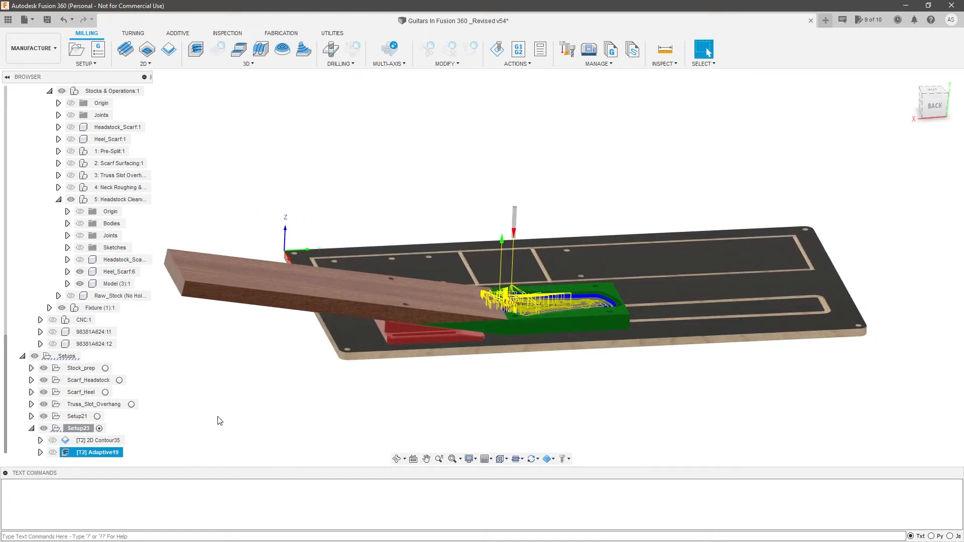
click(214, 425)
click(94, 454)
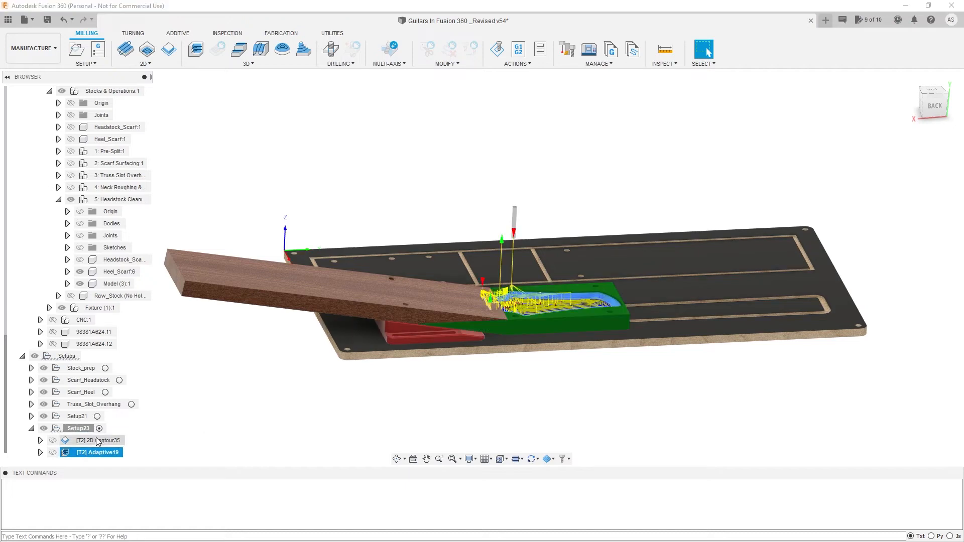
click(78, 428)
right_click(78, 429)
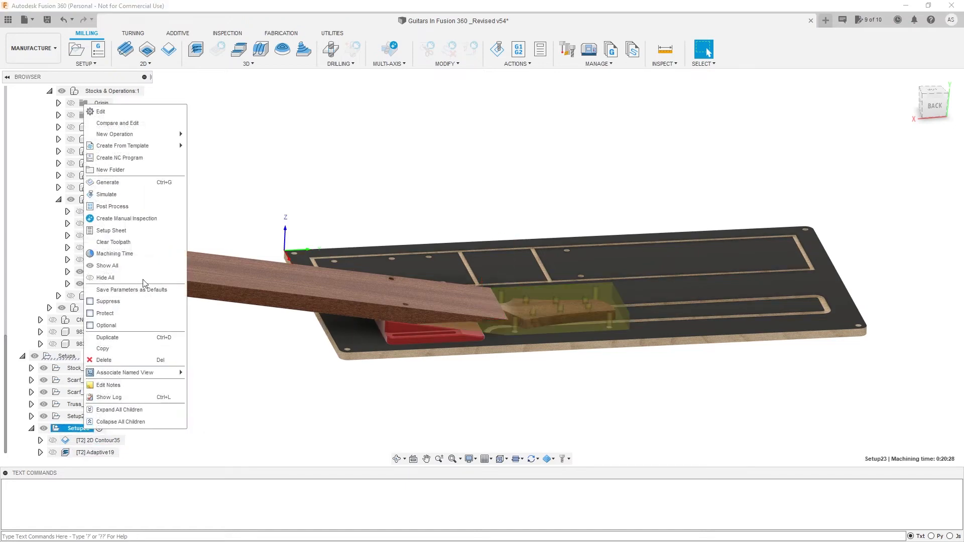
click(142, 201)
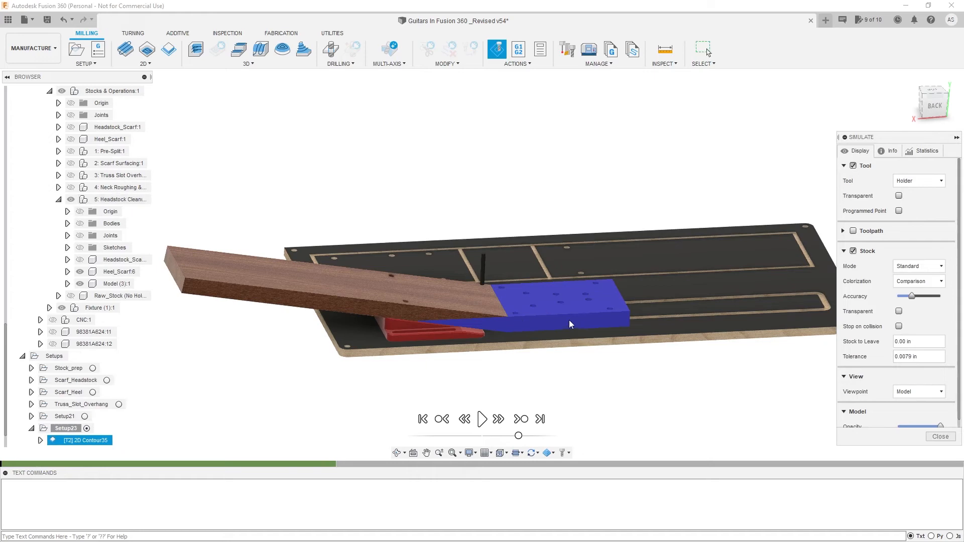
scroll(550, 329, up, 3)
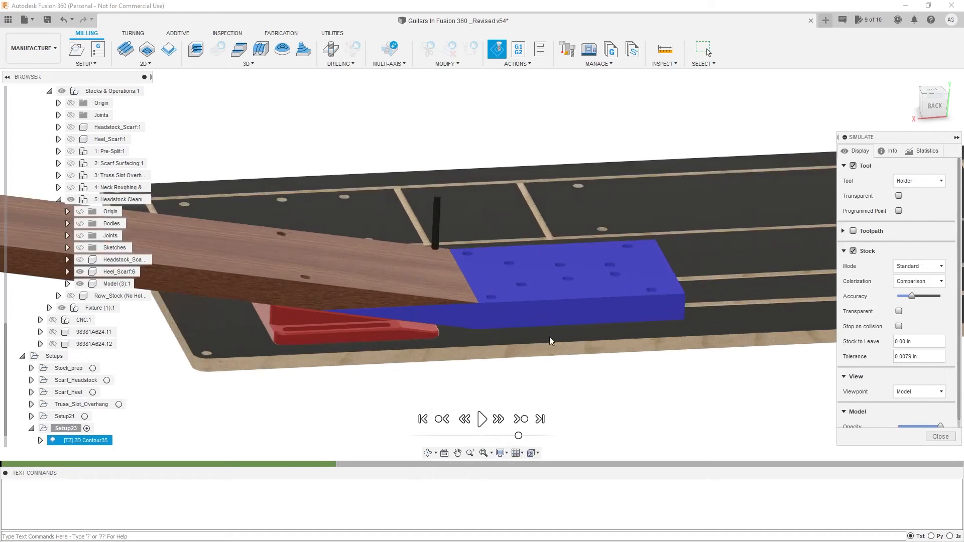
click(81, 271)
scroll(452, 316, up, 3)
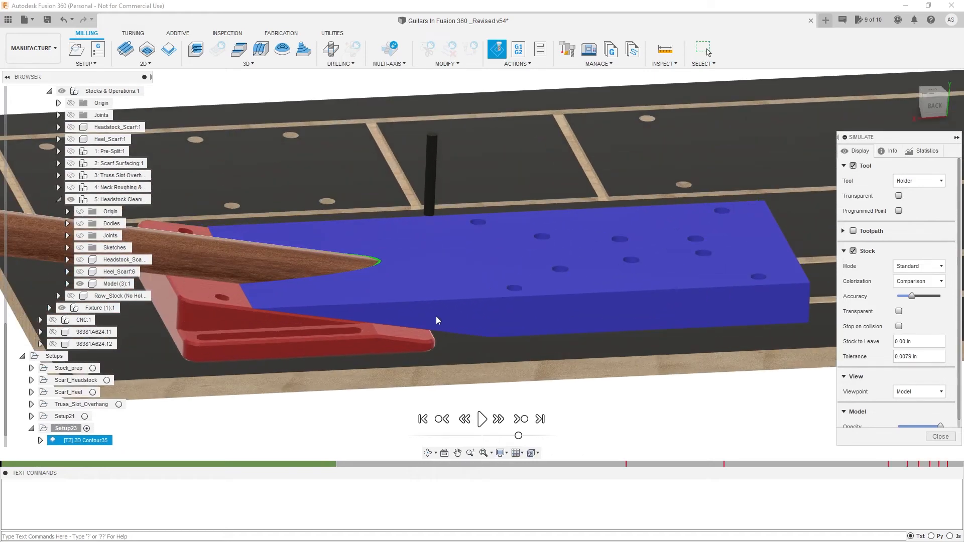
Play the simulation through 2D Contour35, adjusting the playback speed, and pause it in the adaptive clearing passes
click(482, 420)
drag(519, 435, 513, 436)
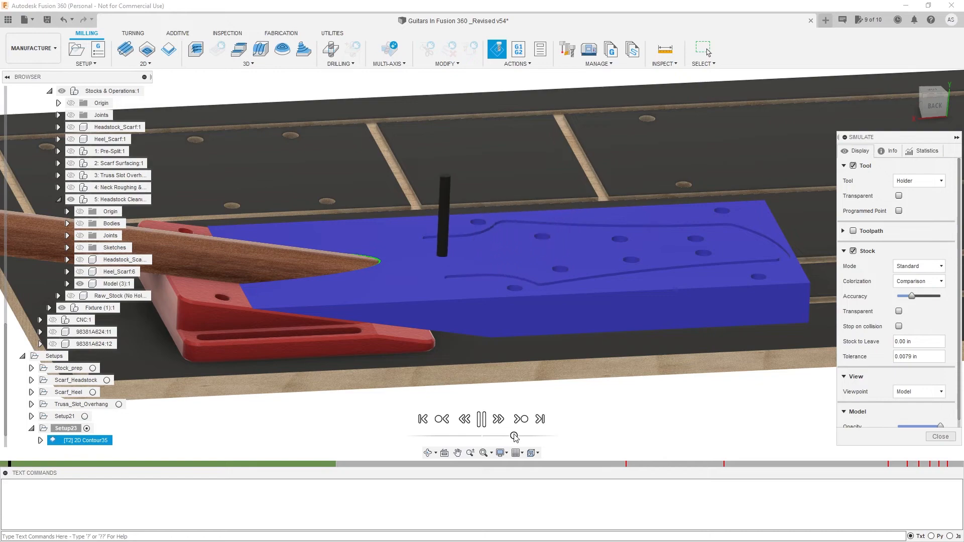
scroll(571, 355, down, 2)
shift+middle_drag(572, 355, 616, 407)
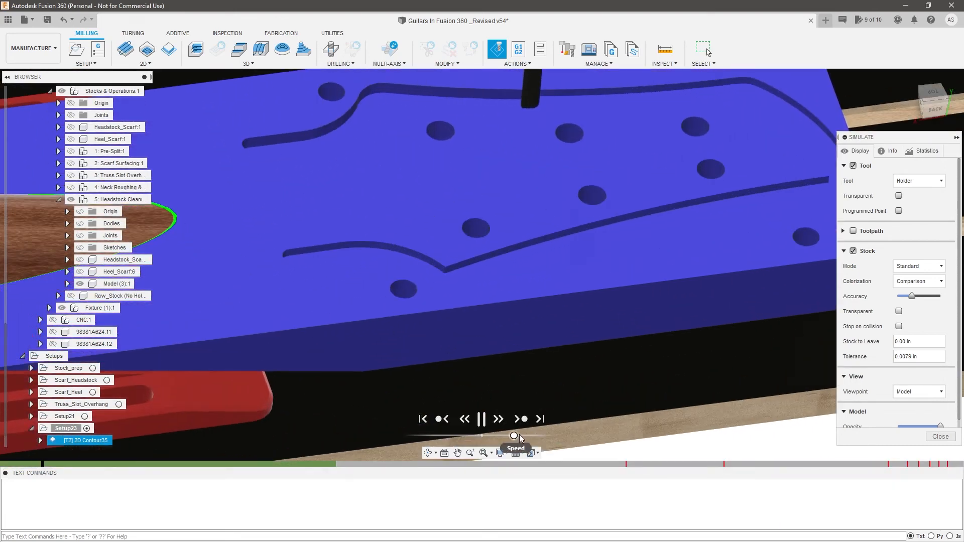
drag(513, 436, 524, 437)
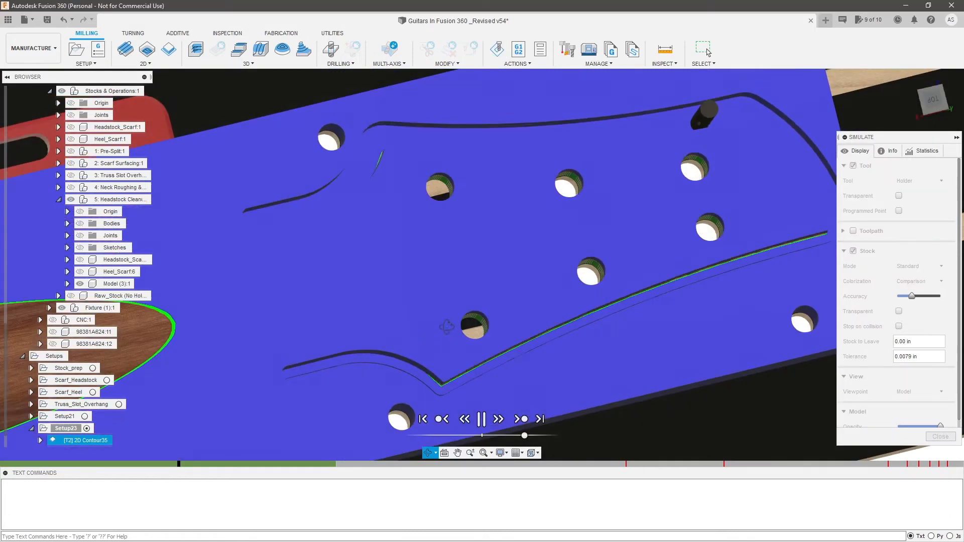
click(482, 419)
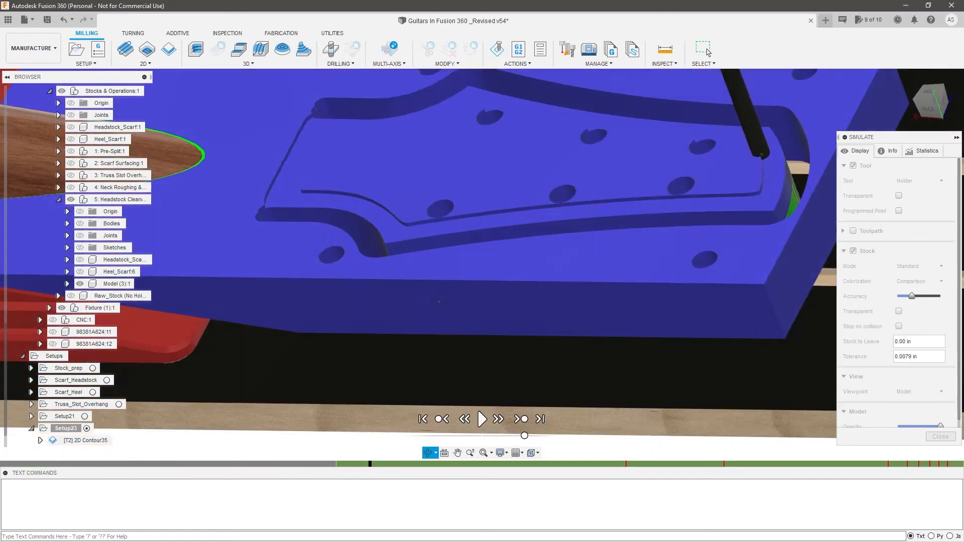
Play and replay the opening passes of Adaptive19, examining how the tool clears the headstock pocket
shift+middle_drag(439, 301, 531, 241)
scroll(532, 240, down, 3)
scroll(532, 240, up, 2)
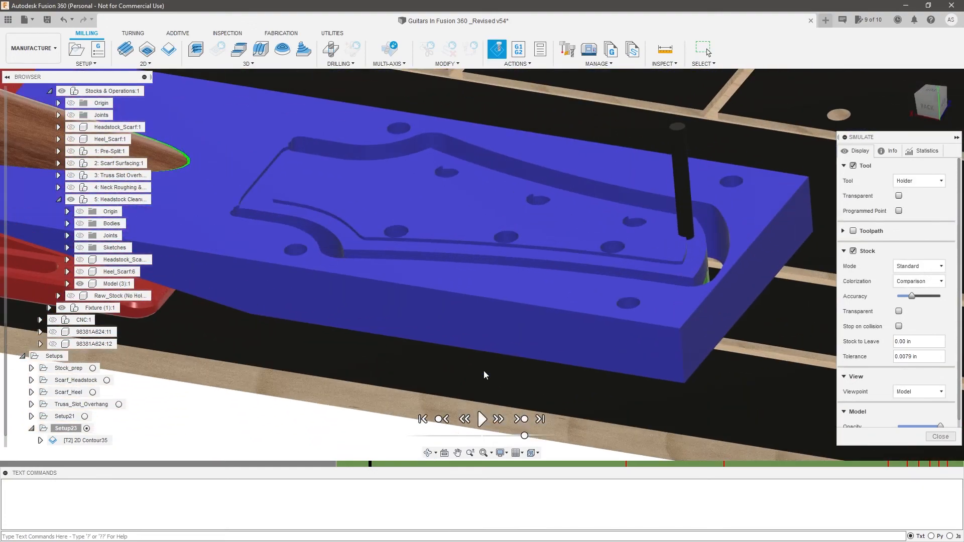
click(479, 421)
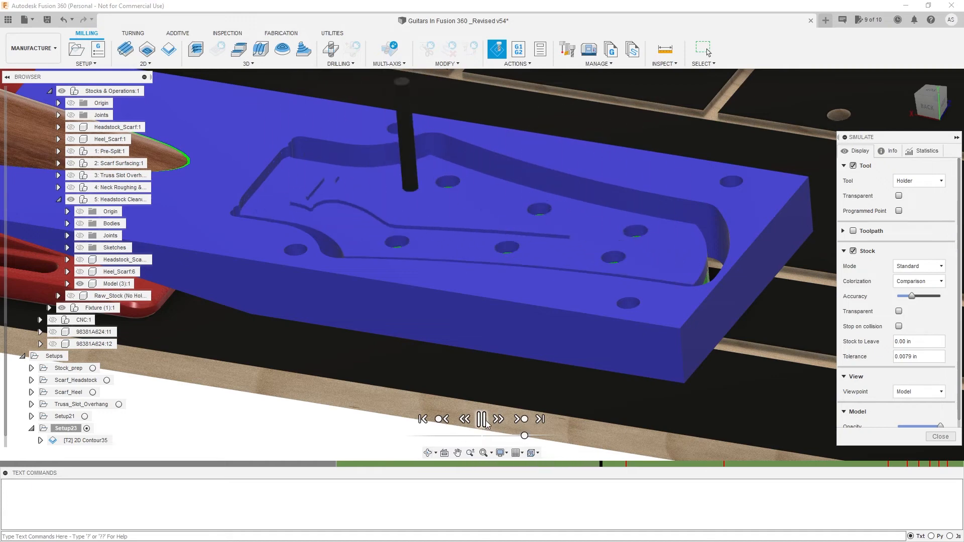
click(349, 464)
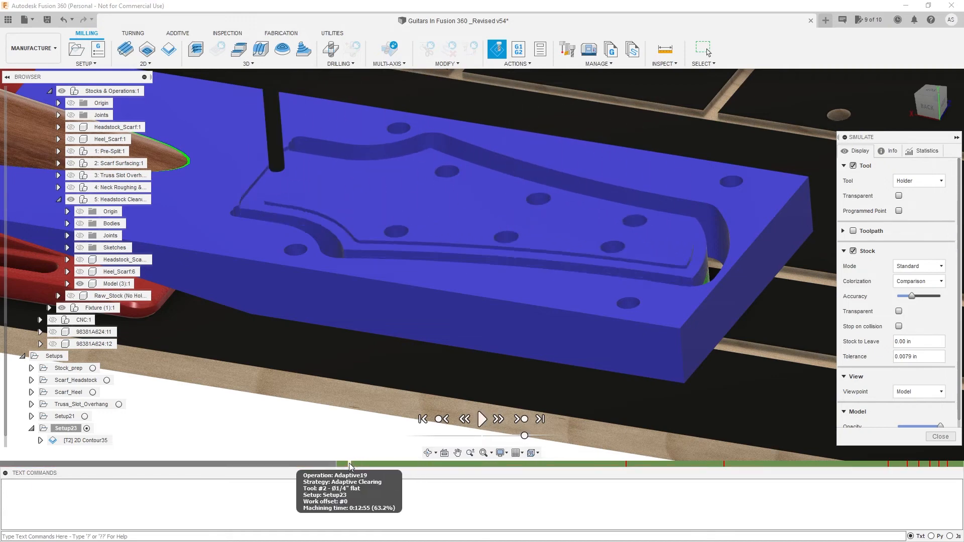
click(481, 420)
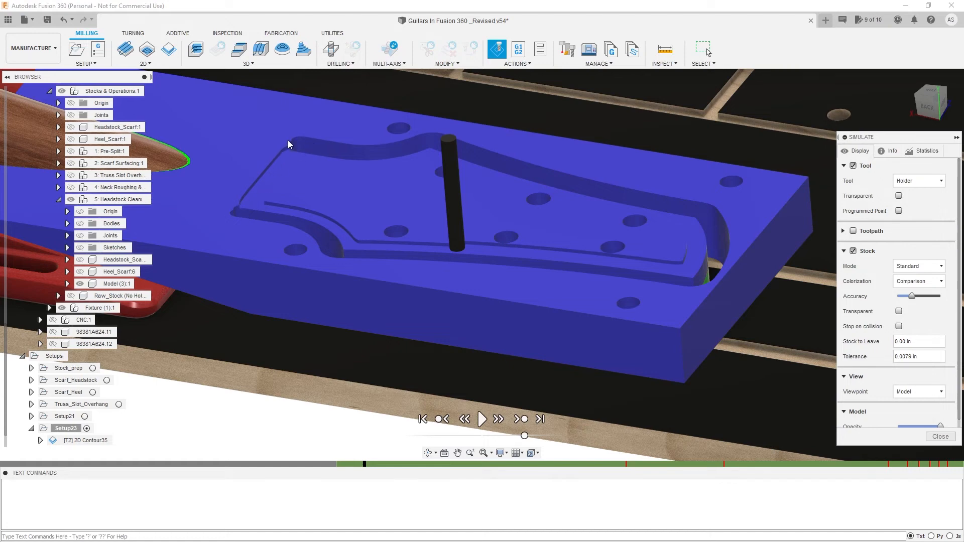
click(480, 419)
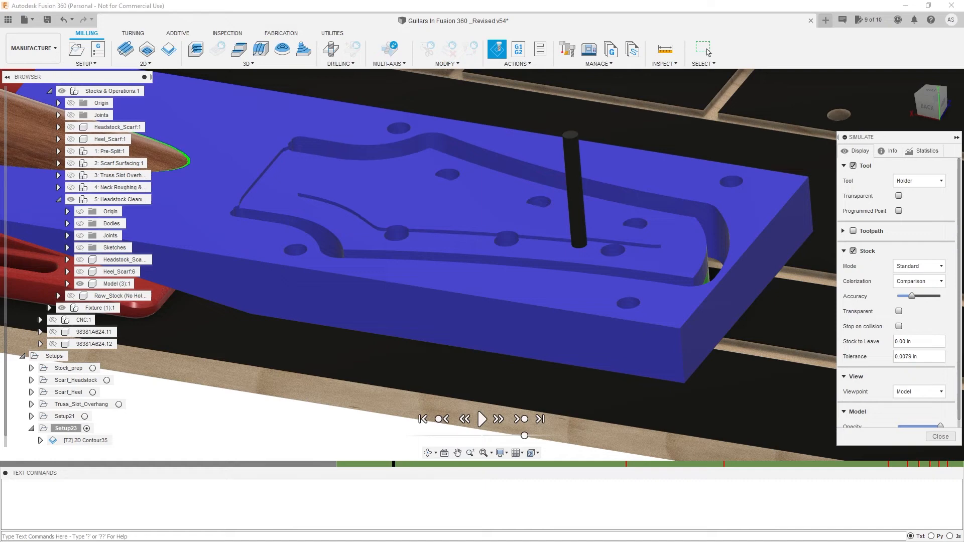
click(481, 419)
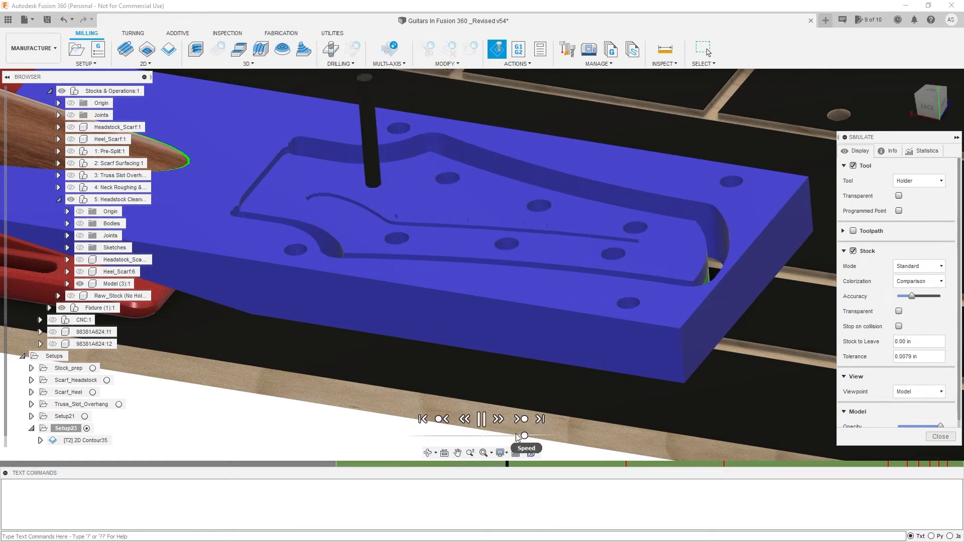
Turn on Stop on collision for the simulation and examine where the tool stops at the headstock's neck end
click(898, 326)
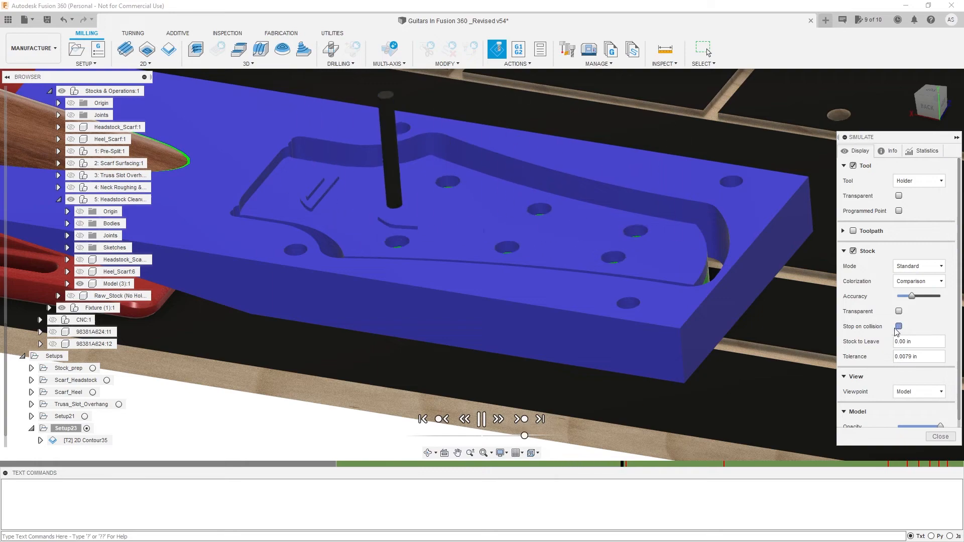
scroll(651, 375, down, 3)
scroll(424, 245, up, 6)
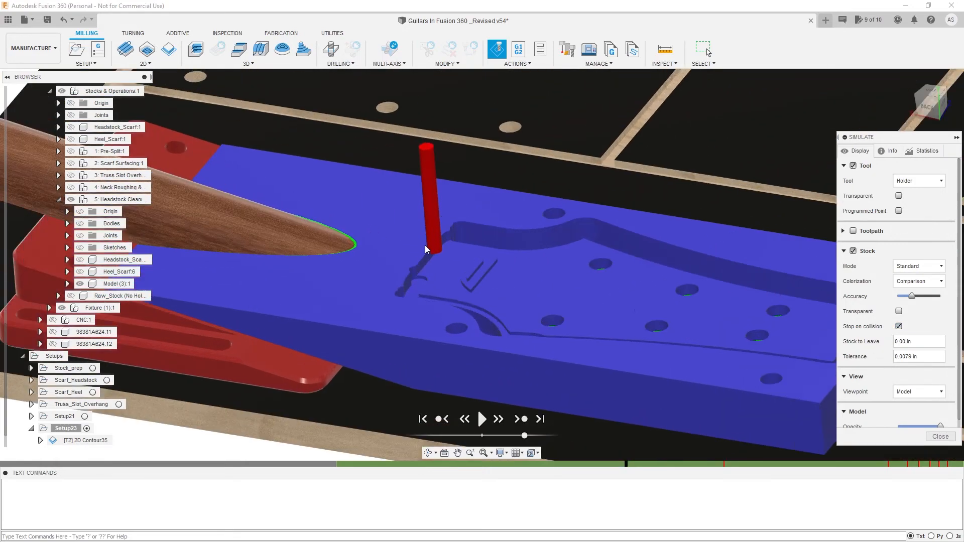
Rewind Adaptive19 to just before the first collision and replay it at slower speeds to examine the tool's move
mouse_move(626, 464)
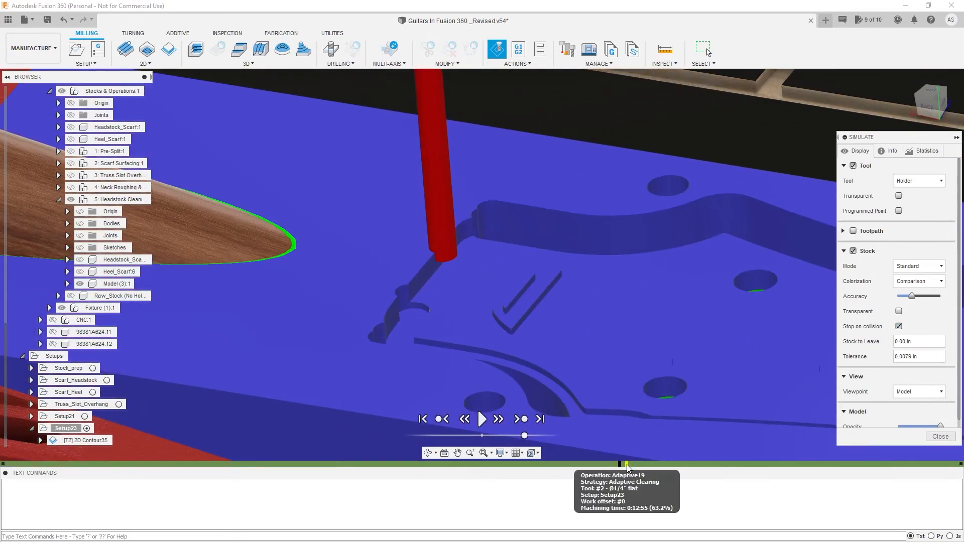
click(617, 464)
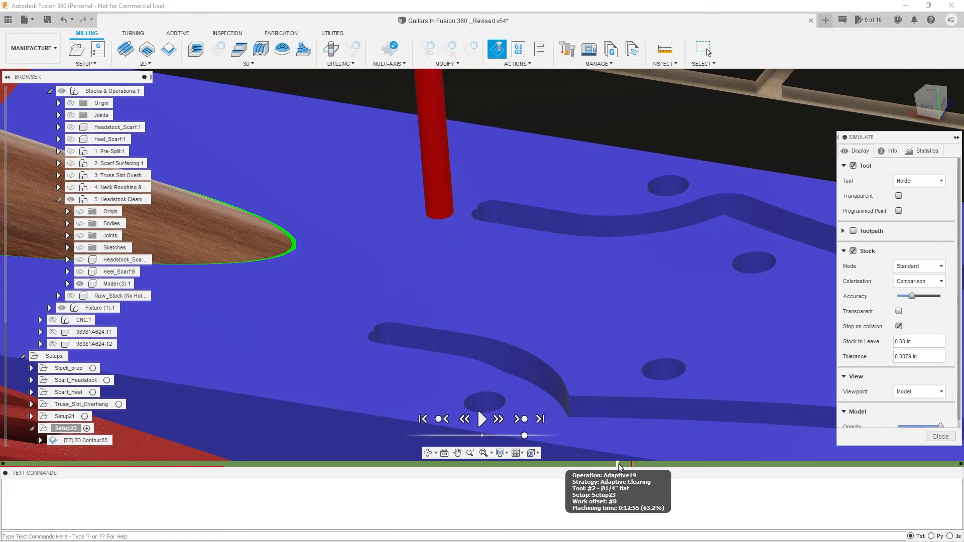
drag(524, 435, 517, 436)
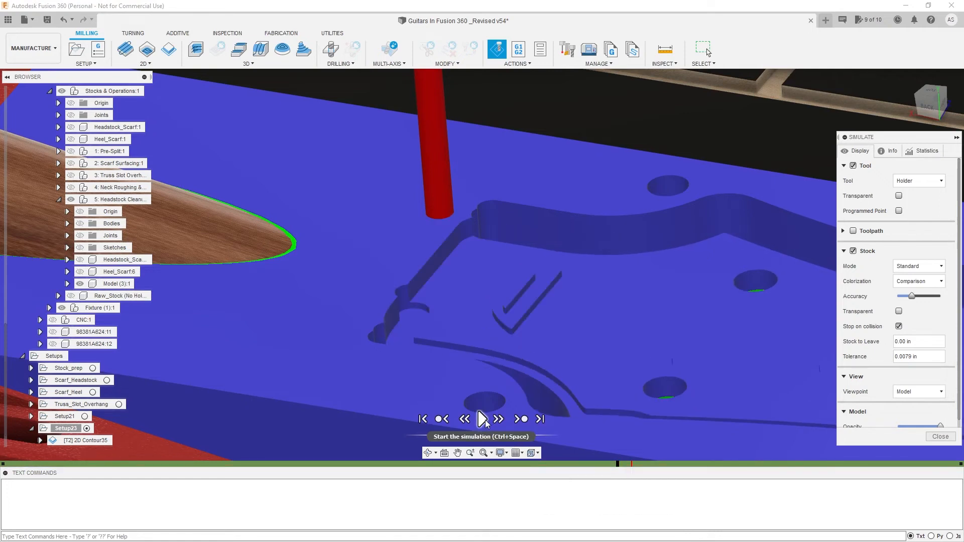
click(483, 421)
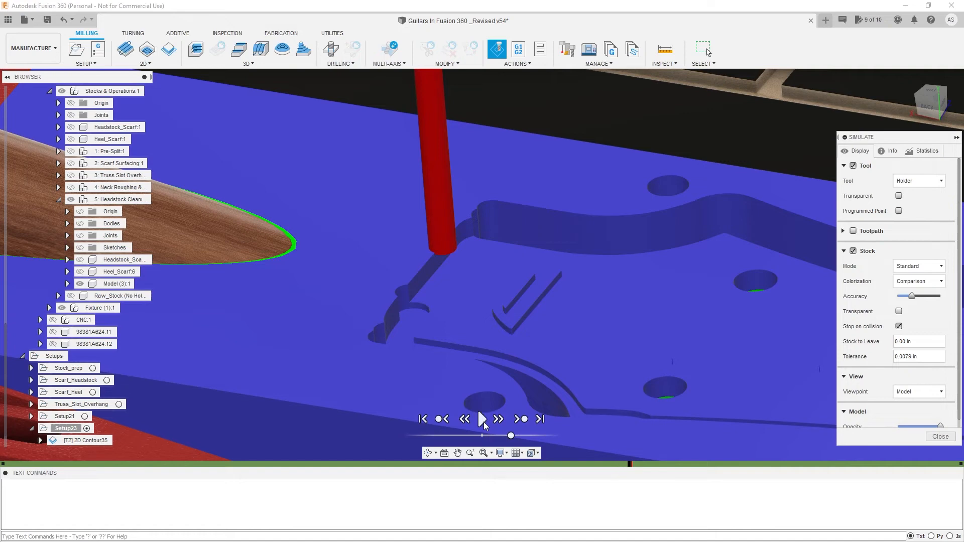
click(608, 464)
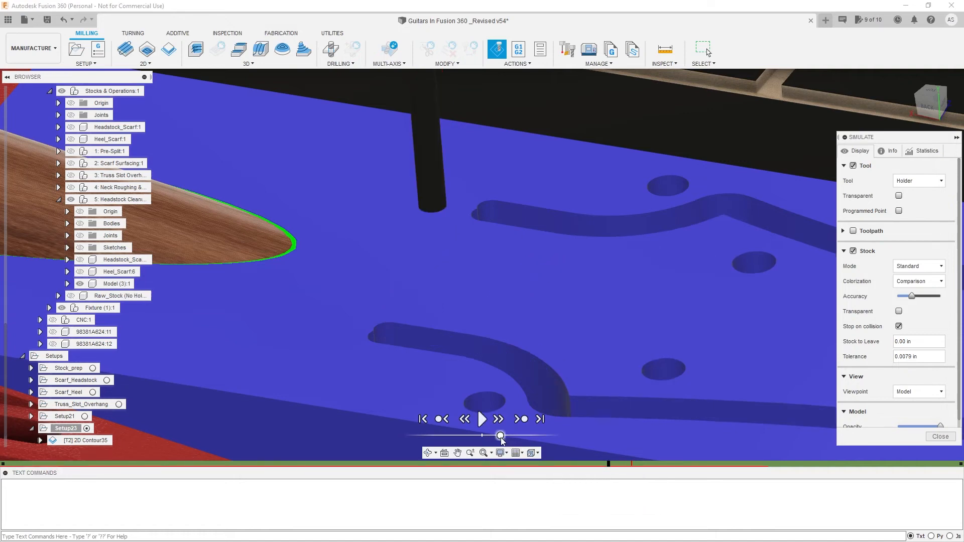
click(481, 420)
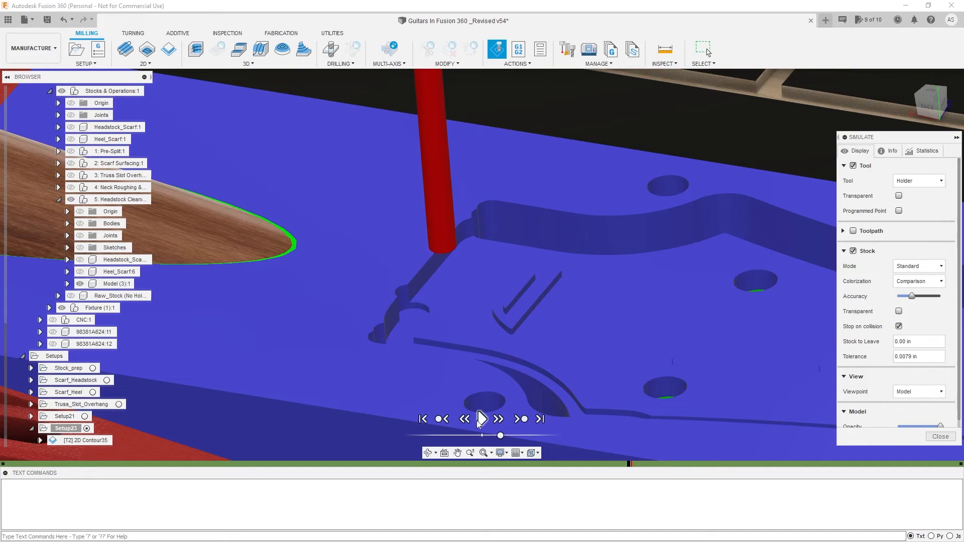
Resume the simulation beyond the first collision and examine the cuts forming at the neck transition
click(641, 465)
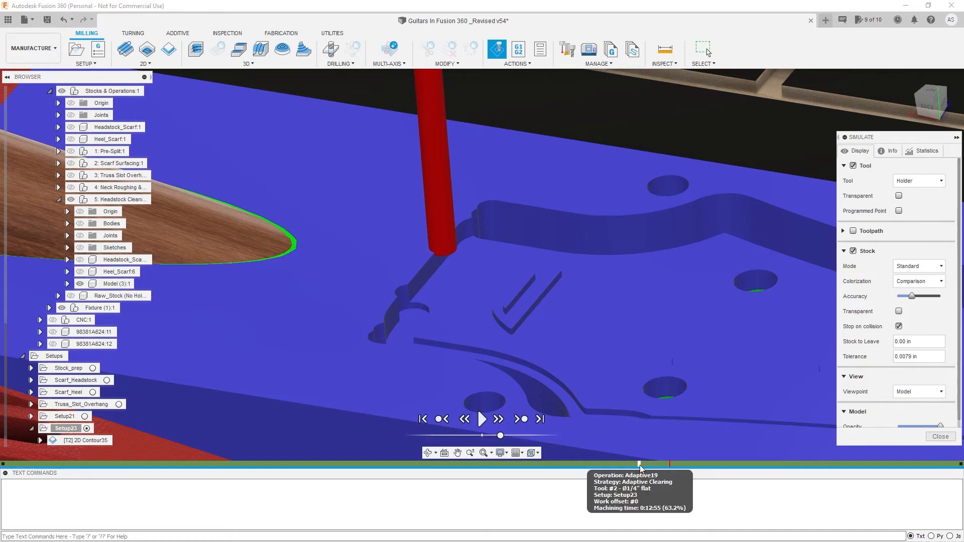
click(675, 464)
click(481, 419)
scroll(514, 333, down, 6)
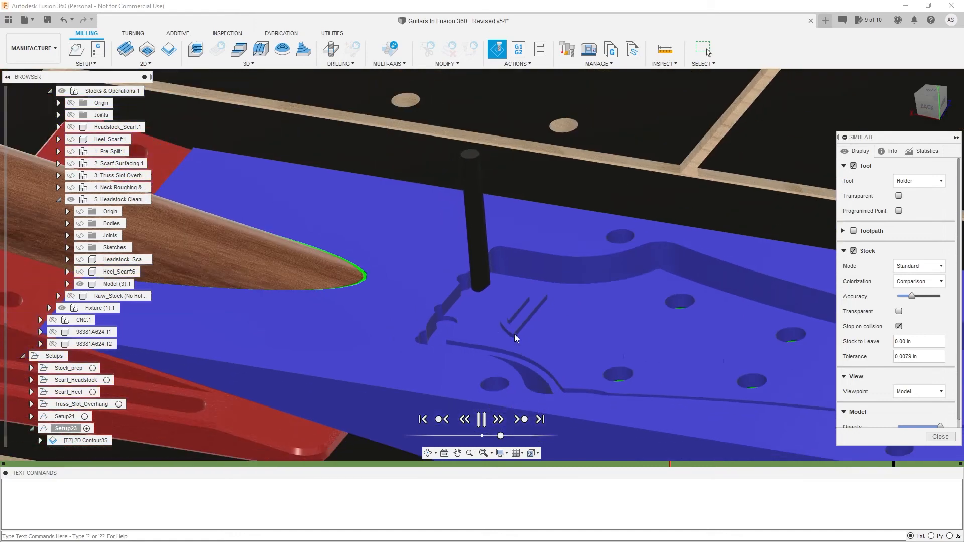
scroll(549, 362, up, 2)
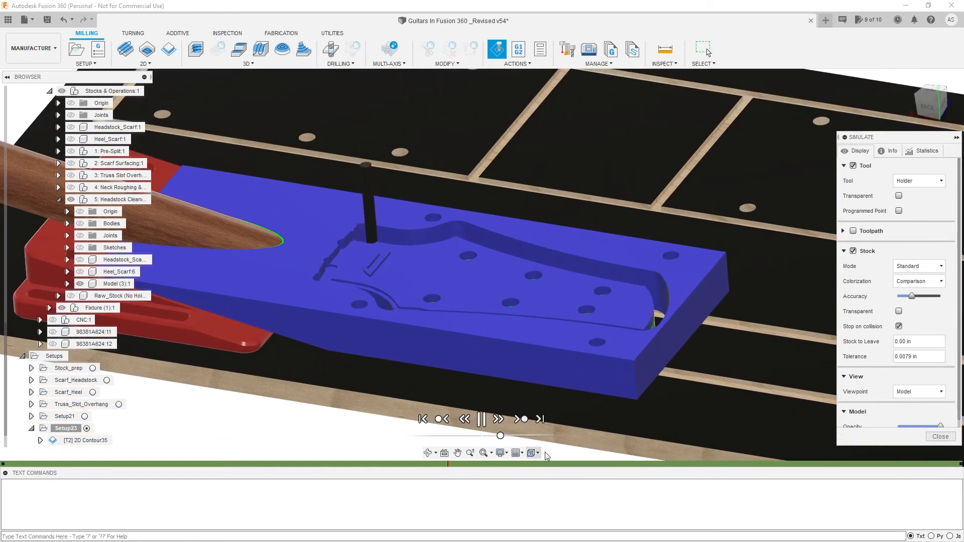
scroll(710, 465, down, 3)
Advance the simulation to just before the second collision marker and examine the following Adaptive19 moves up close
click(715, 464)
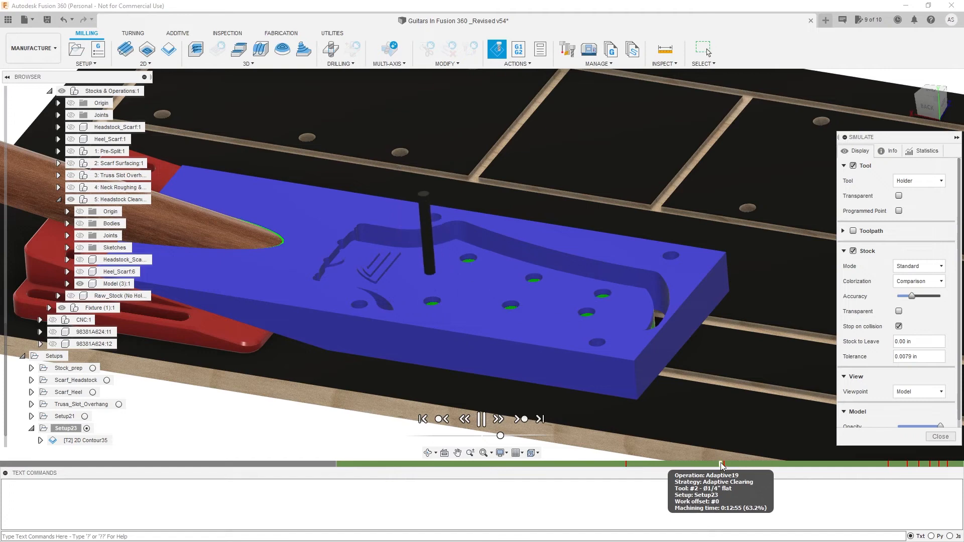
scroll(360, 282, up, 3)
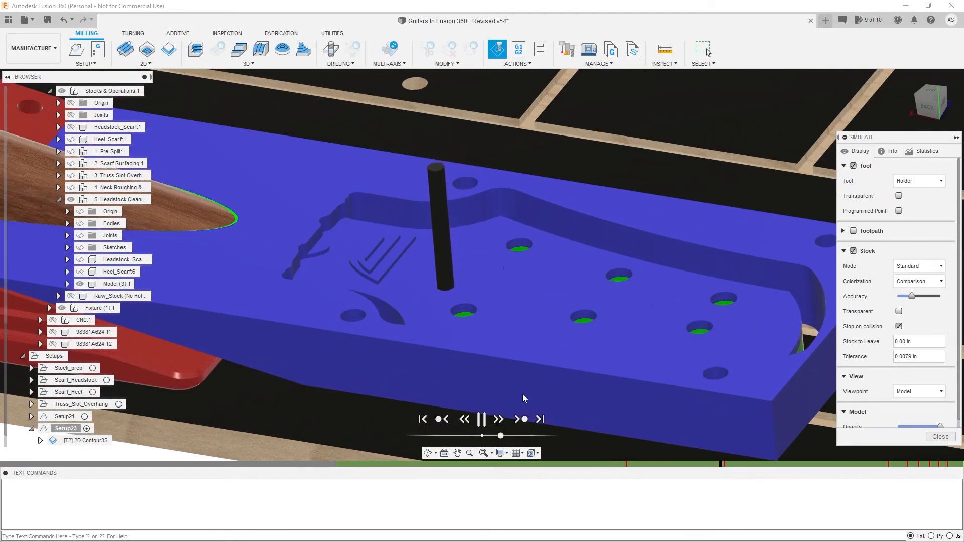
scroll(707, 461, up, 3)
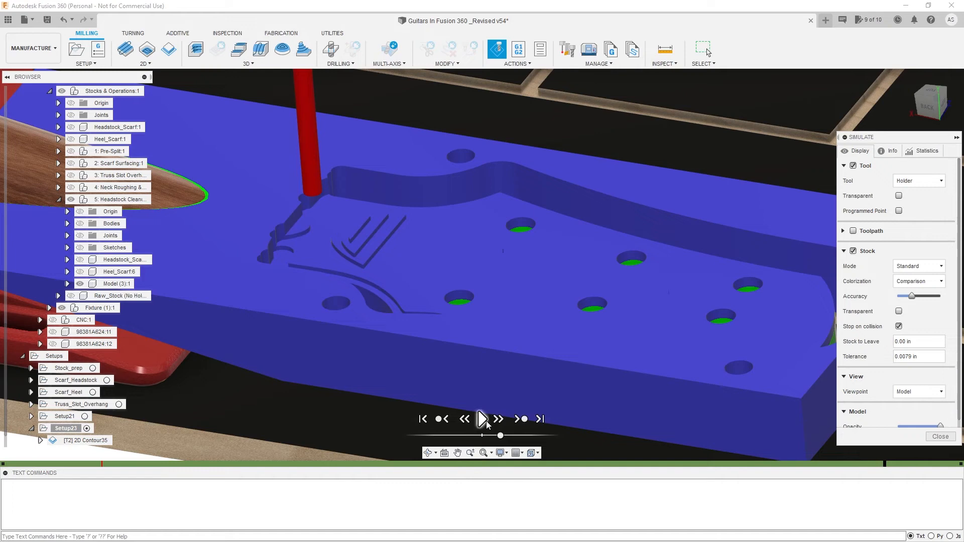
Continue the simulation through the collision markers near the end of Adaptive19, examining the tool's contact with the stock
click(481, 420)
scroll(362, 335, down, 5)
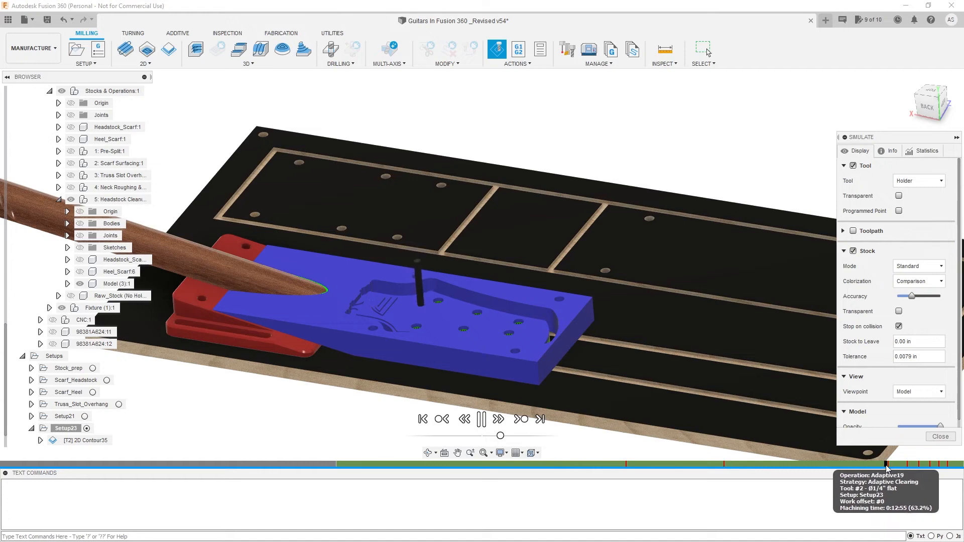
scroll(885, 466, up, 3)
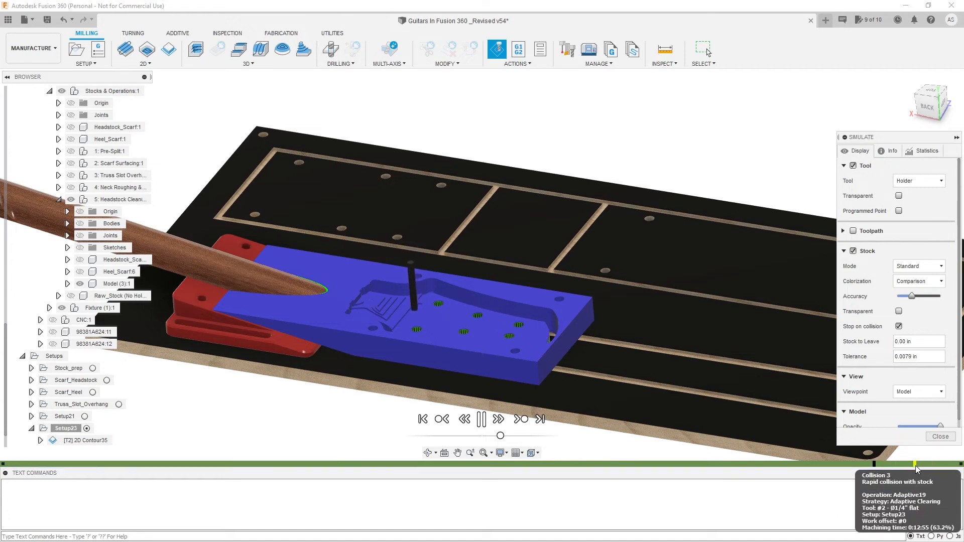
scroll(342, 287, up, 5)
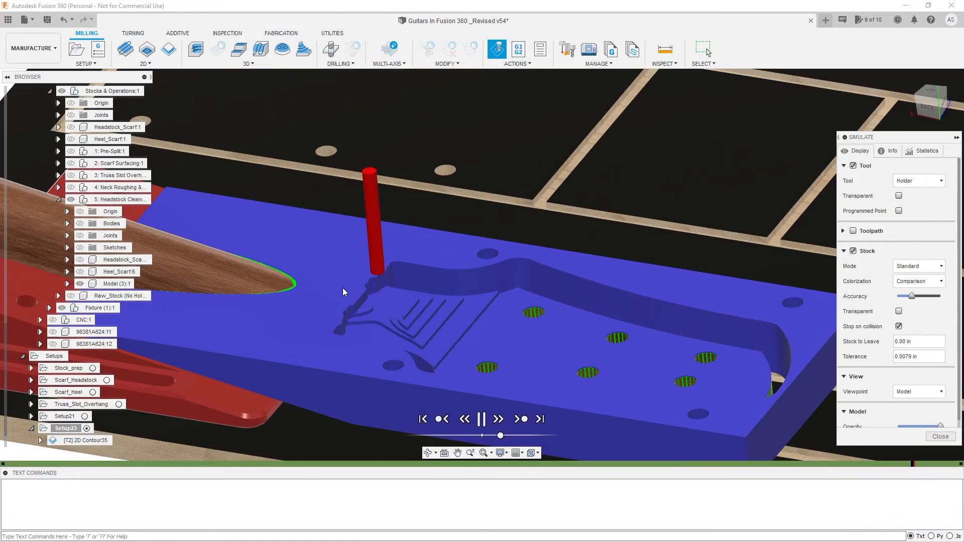
scroll(366, 296, down, 5)
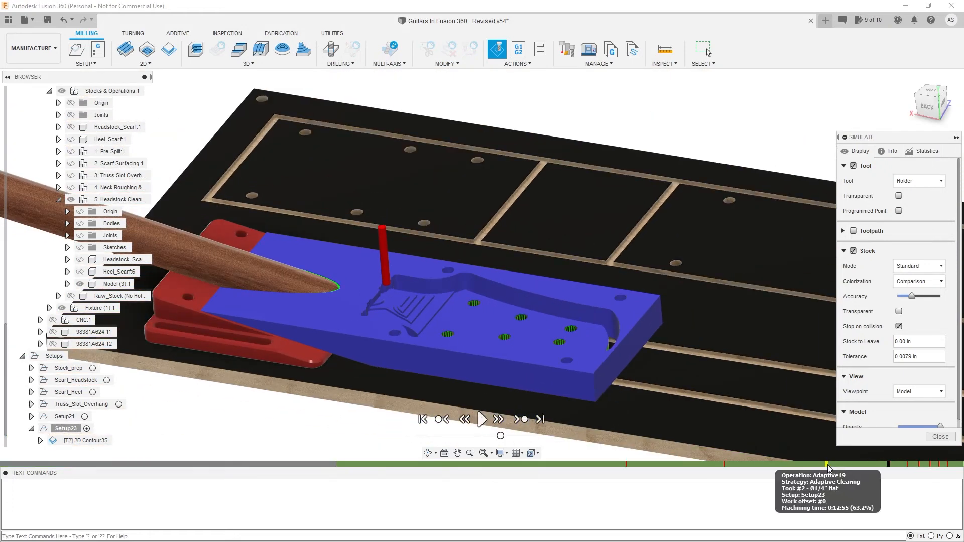
click(932, 464)
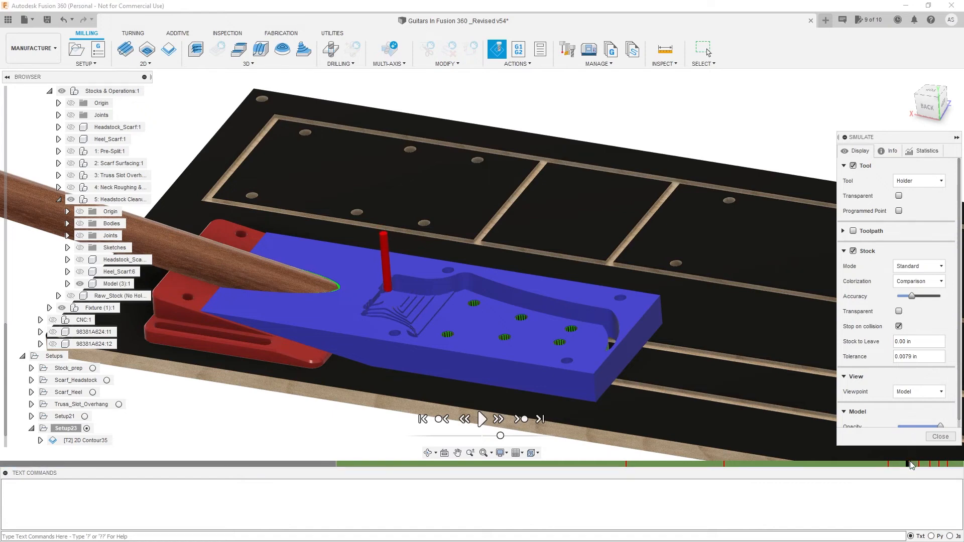
Advance the Adaptive19 simulation to the last collision marker and examine the tool's position at the neck transition up close
click(930, 466)
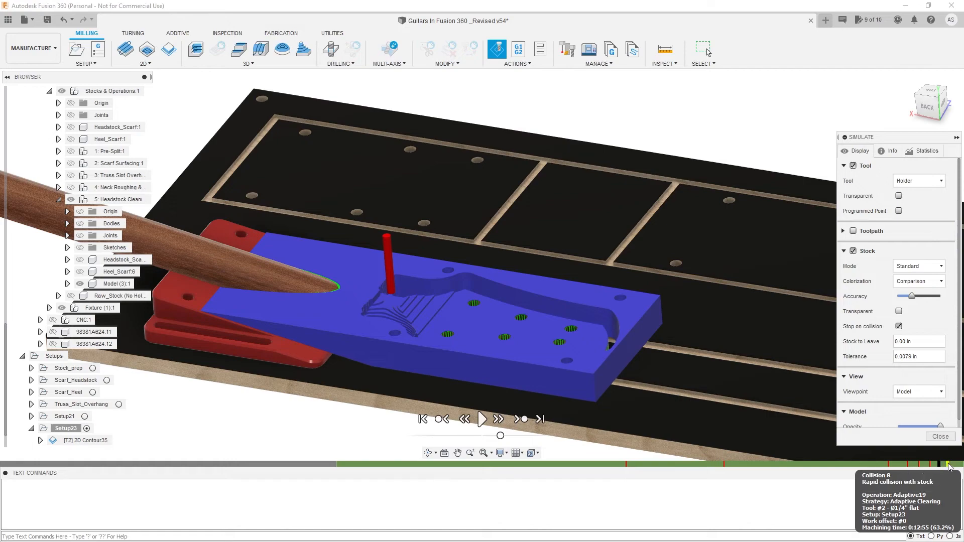
scroll(379, 304, up, 3)
scroll(380, 300, up, 5)
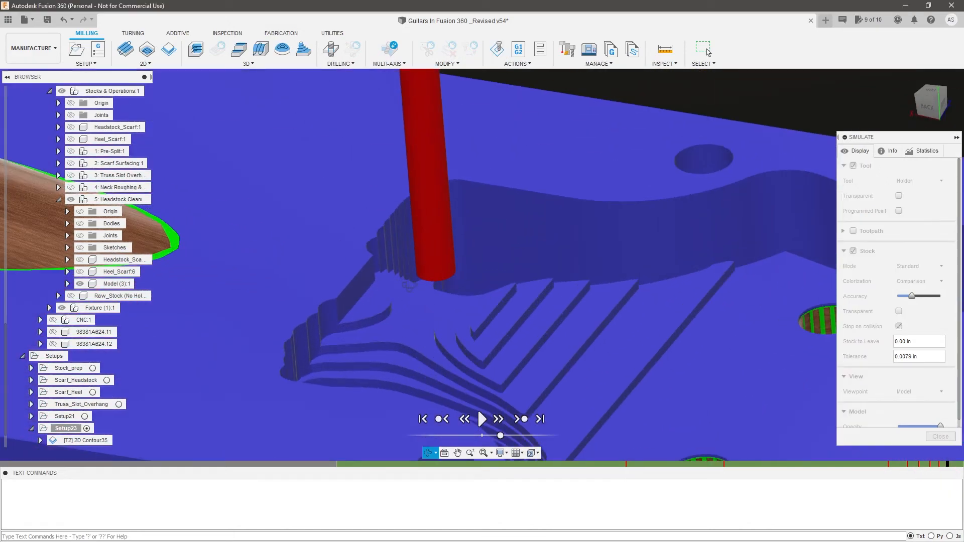
scroll(377, 281, down, 10)
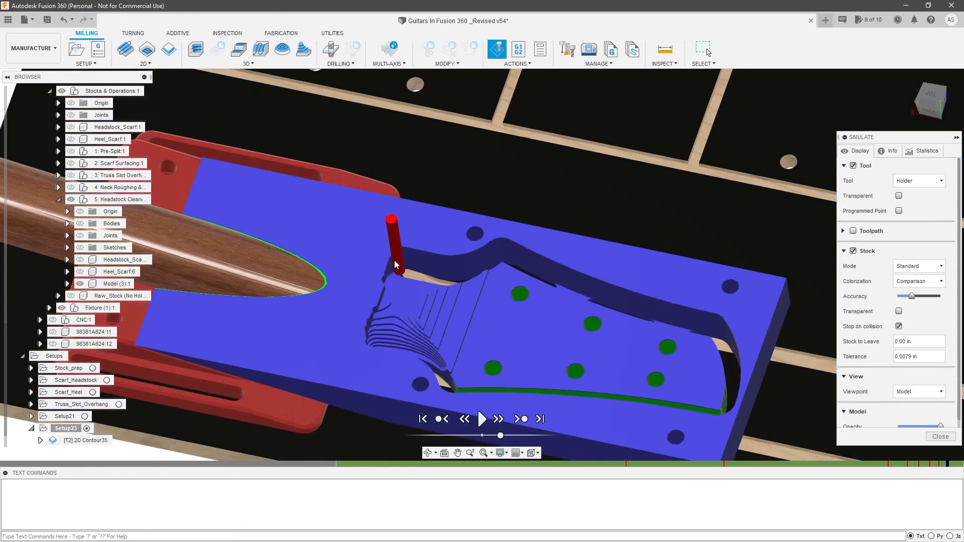
scroll(499, 376, up, 2)
Play the rest of the simulation at a faster speed and view the finished cut around the neck transition
click(483, 419)
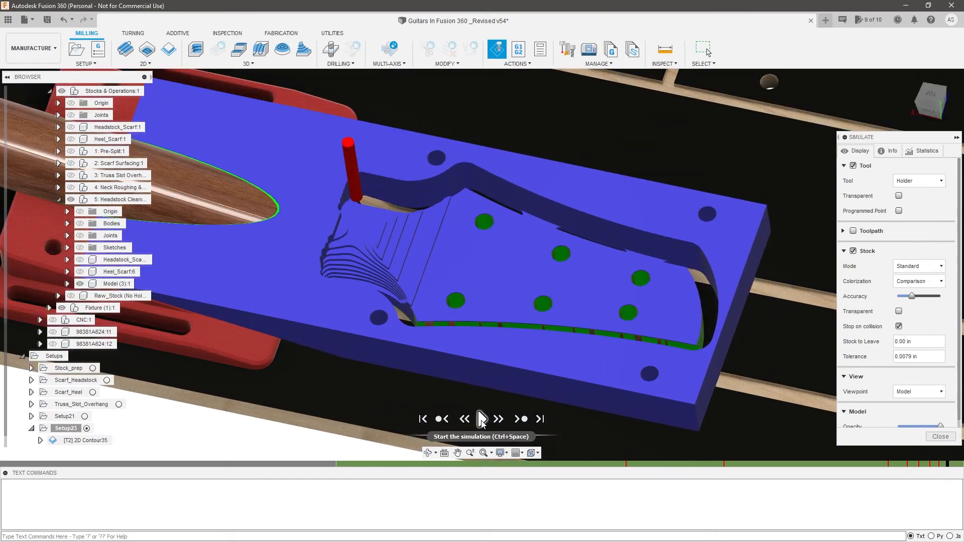
drag(506, 436, 521, 435)
scroll(322, 215, up, 3)
shift+middle_drag(323, 211, 465, 276)
scroll(366, 360, down, 5)
scroll(279, 261, up, 5)
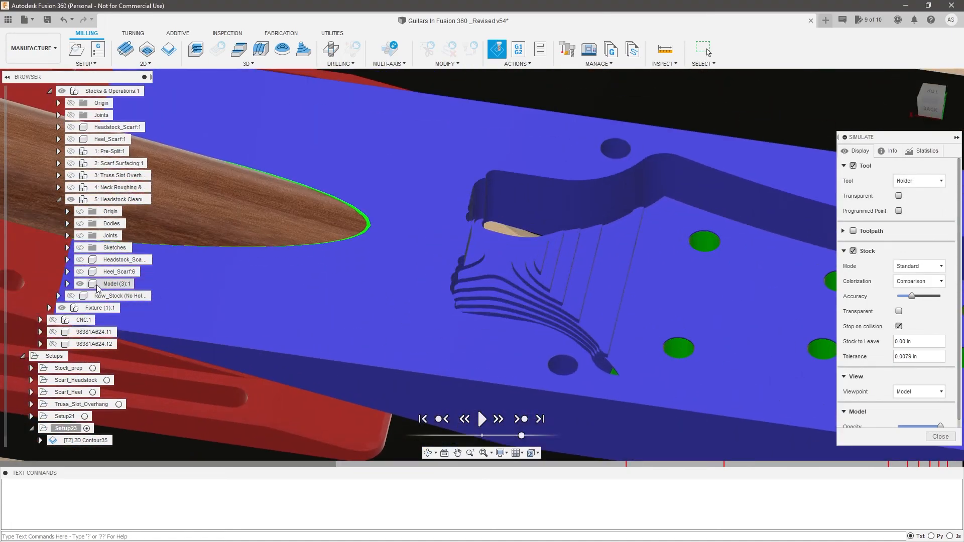
Examine the simulated stock around the headstock and neck transition from several angles, and end the simulation
shift+middle_drag(200, 301, 542, 212)
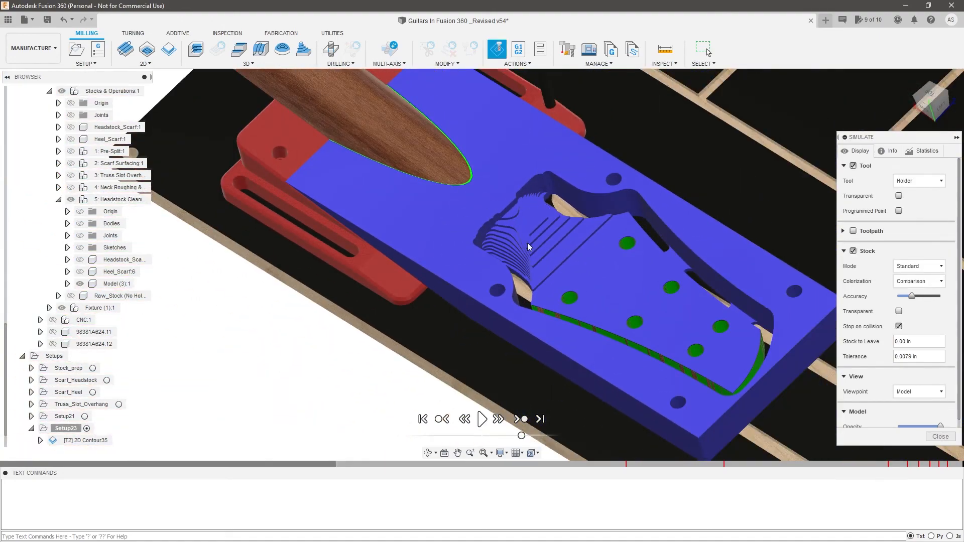
scroll(517, 224, up, 5)
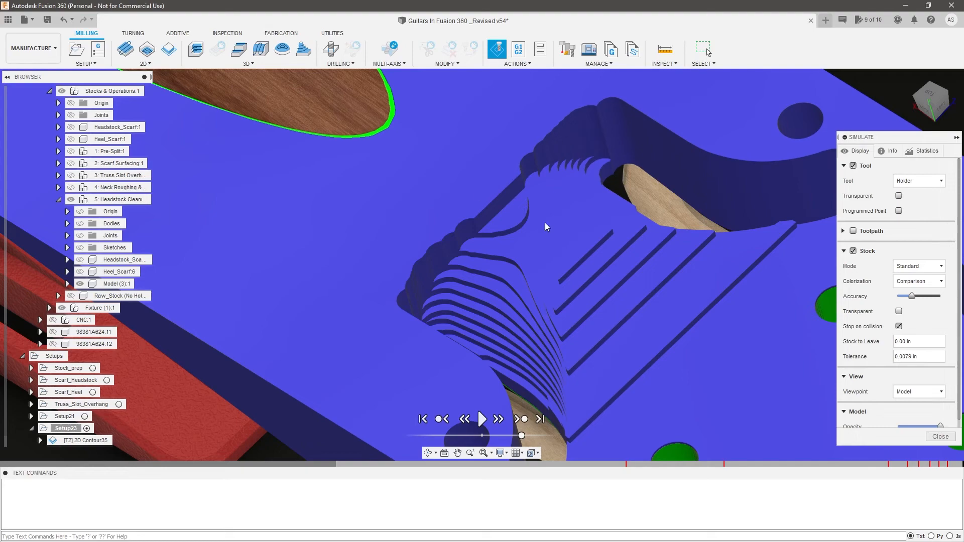
scroll(544, 223, down, 3)
shift+middle_drag(537, 242, 471, 257)
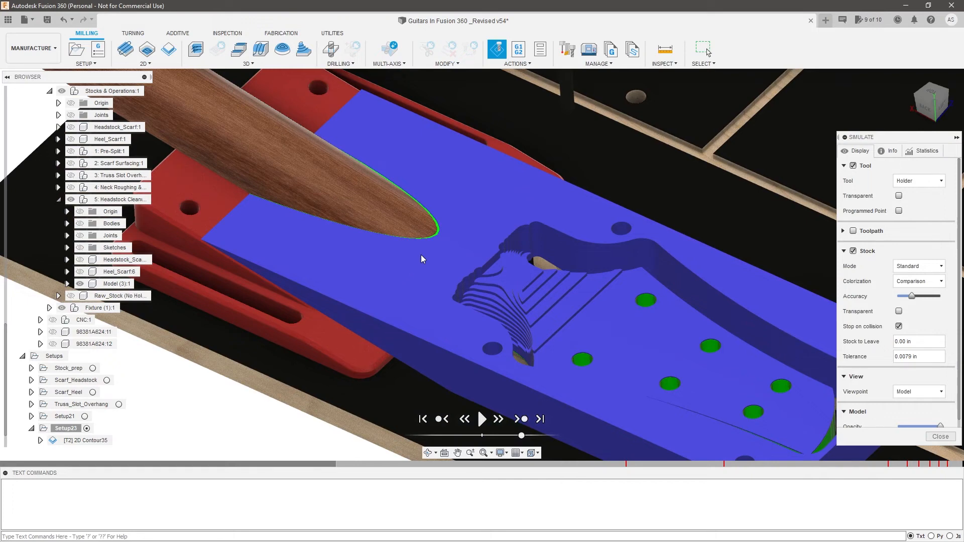
shift+middle_drag(421, 254, 535, 284)
scroll(535, 284, down, 3)
shift+middle_drag(460, 252, 465, 229)
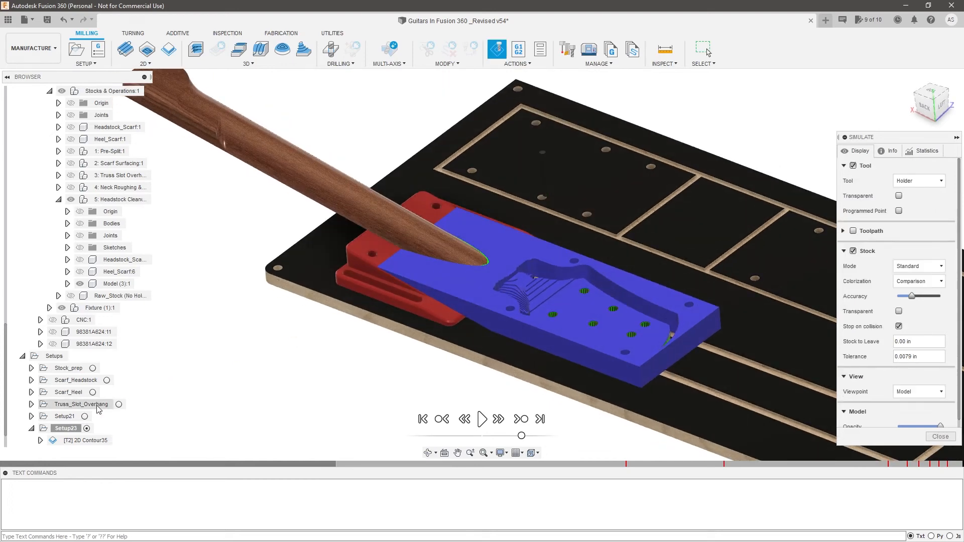
scroll(492, 255, up, 6)
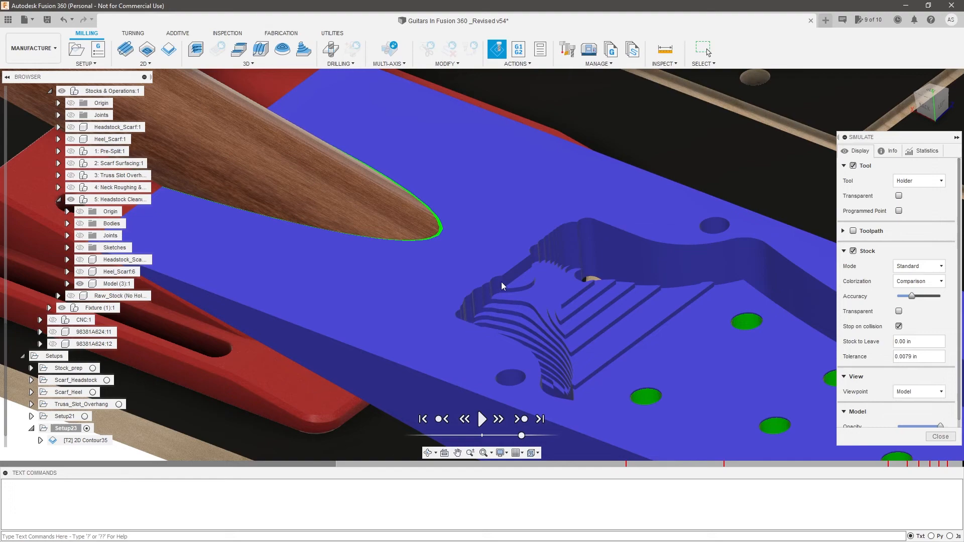
scroll(501, 281, down, 5)
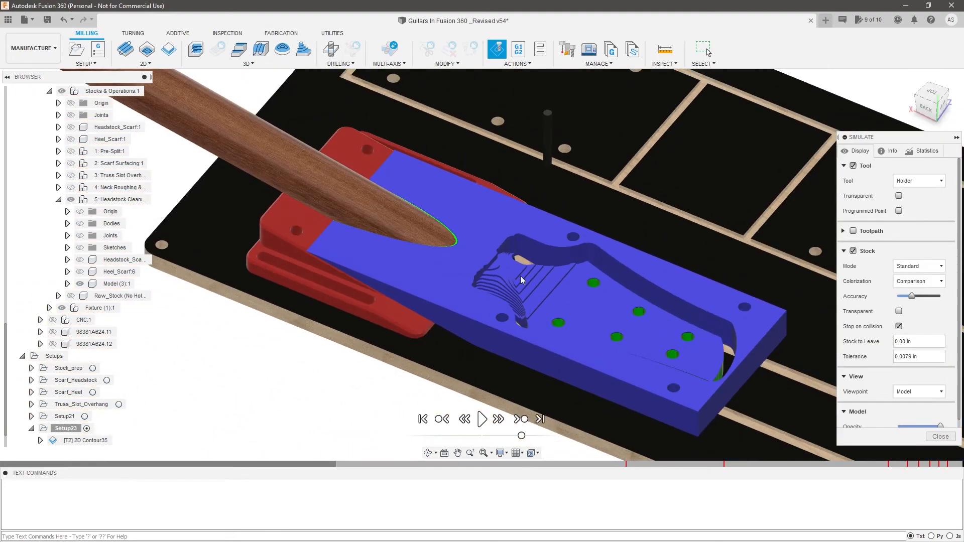
scroll(562, 321, up, 3)
mouse_move(561, 321)
shift+middle_down()
mouse_move(571, 328)
mouse_move(564, 316)
shift+middle_up()
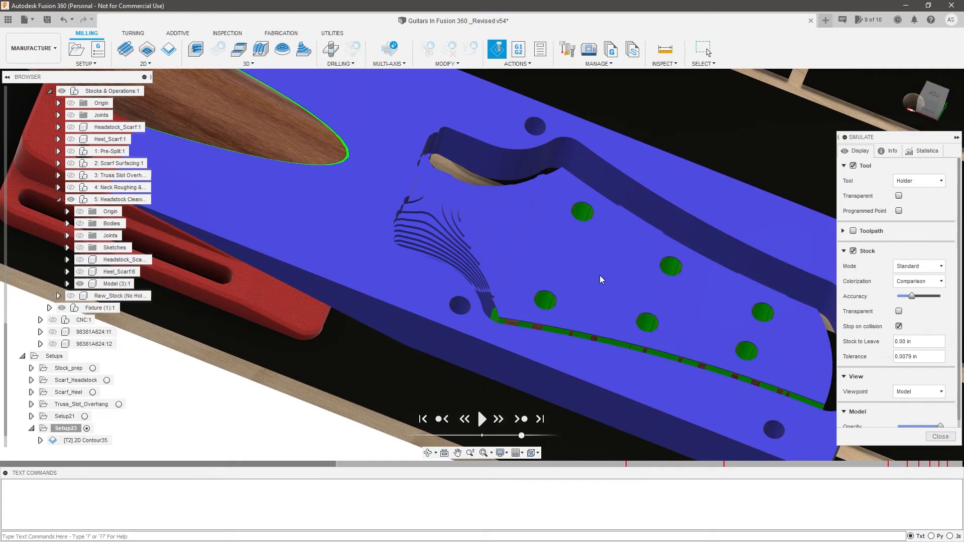
shift+middle_drag(556, 280, 601, 286)
click(946, 438)
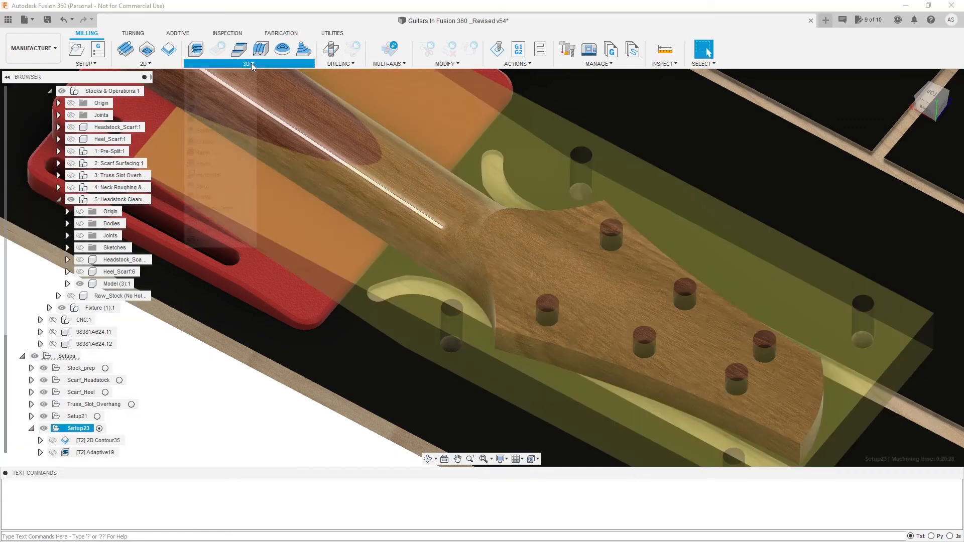
Start a 3D Parallel operation in Setup23 with a selected machining boundary following the outline of the headstock's back face
click(250, 63)
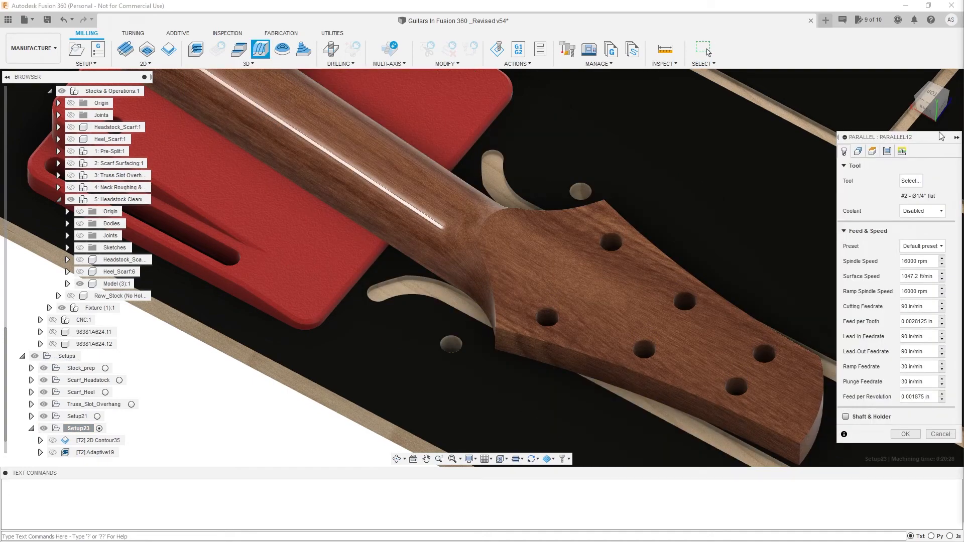
click(858, 152)
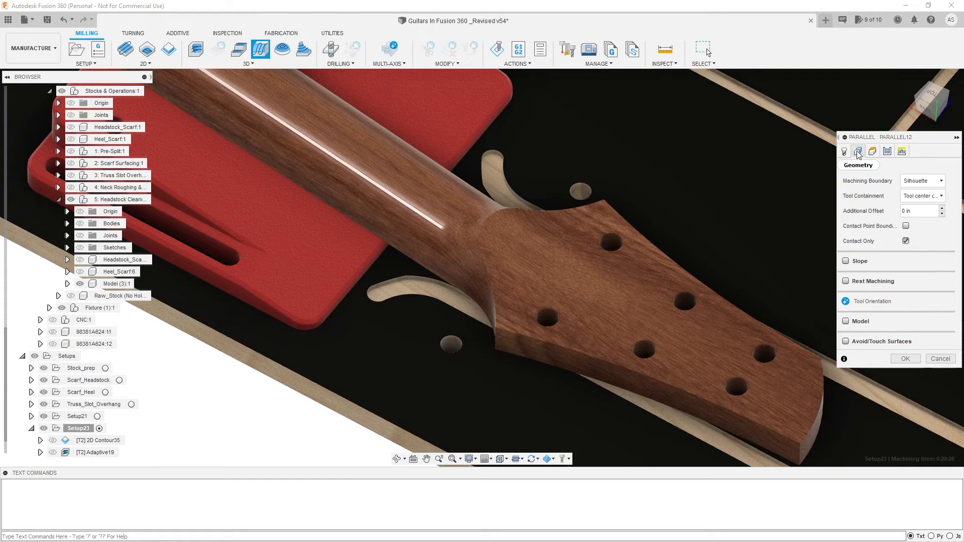
click(921, 180)
click(919, 218)
shift+middle_drag(713, 216, 620, 225)
click(607, 243)
scroll(505, 212, down, 3)
scroll(679, 242, up, 3)
shift+middle_drag(678, 242, 667, 290)
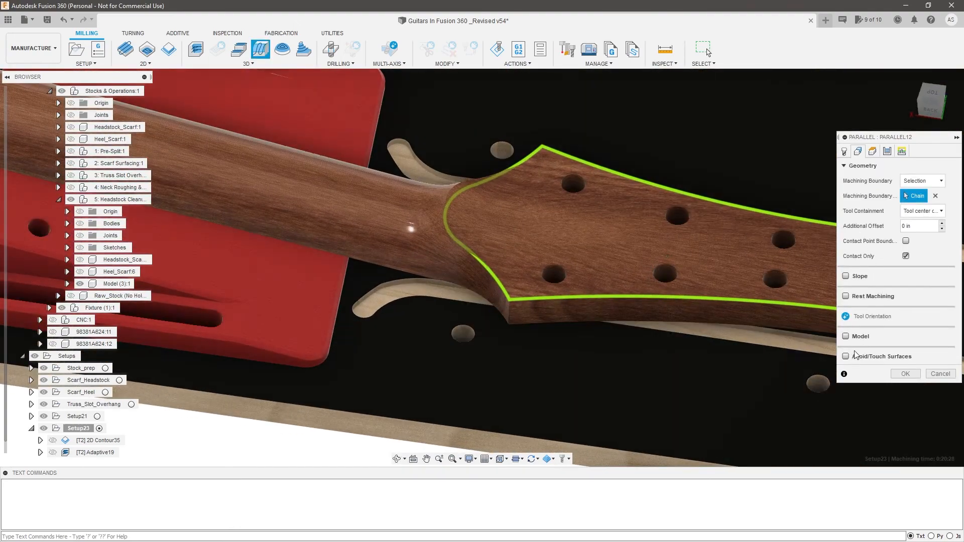
Enable model surfaces for the Parallel operation and select the two adjoining faces on the back of the headstock
click(846, 336)
click(519, 233)
click(607, 256)
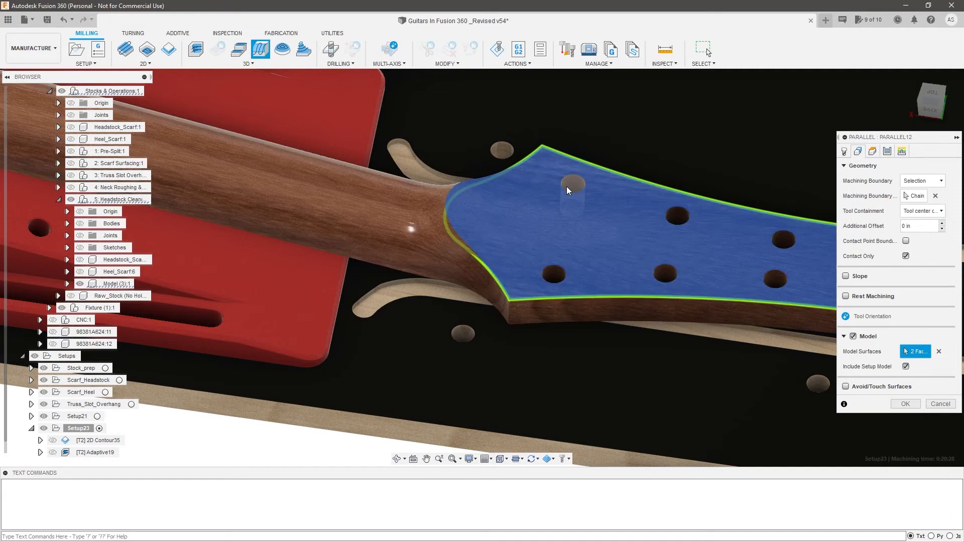
mouse_move(721, 279)
shift+middle_down()
mouse_move(724, 263)
mouse_move(724, 270)
shift+middle_up()
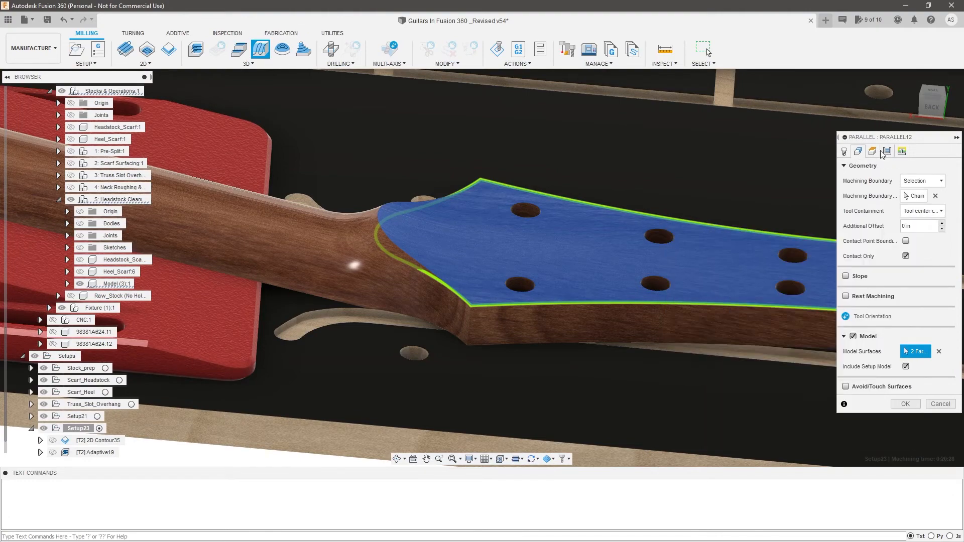
Set the Parallel operation's retract height to 0.5 in above the stock top
click(873, 152)
click(919, 330)
click(916, 334)
click(921, 283)
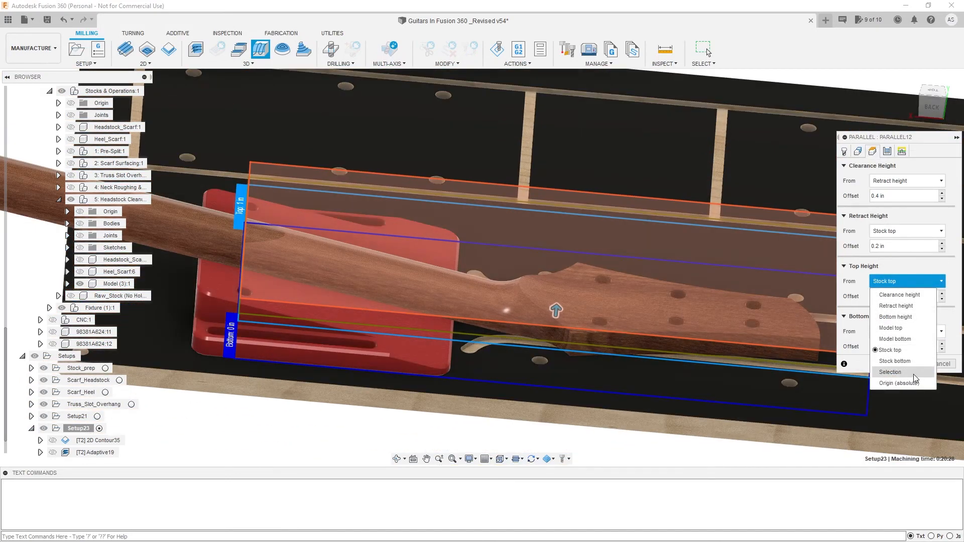
click(897, 280)
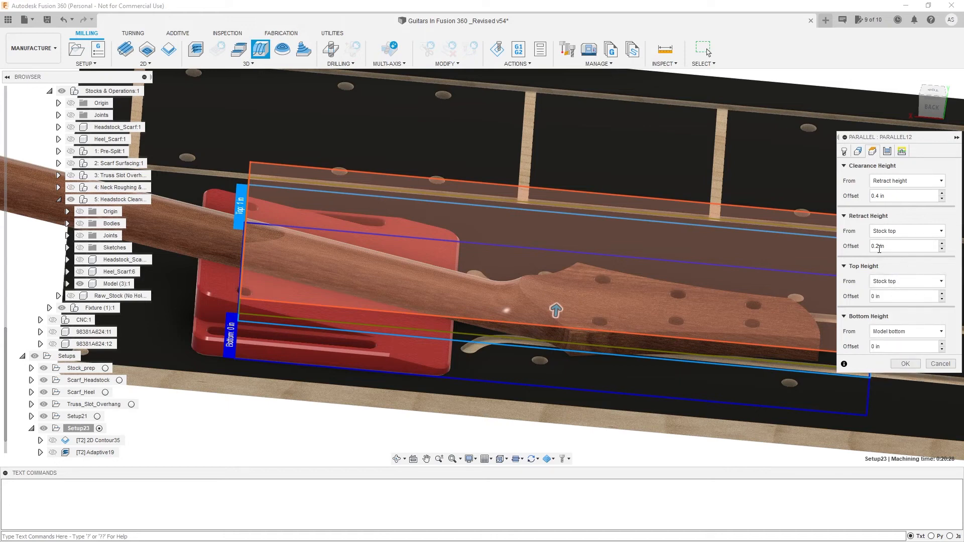
click(884, 231)
click(895, 245)
double_click(894, 245)
text(.5)
key(Tab)
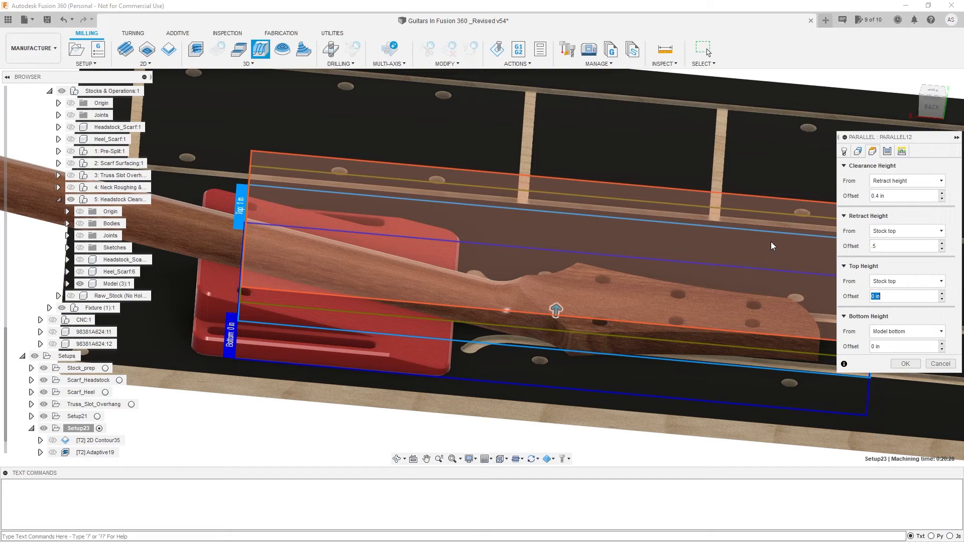
Show Heel_Scarf:6 and set the clearance height from a selection on the raised end of that block with offset 0
click(897, 181)
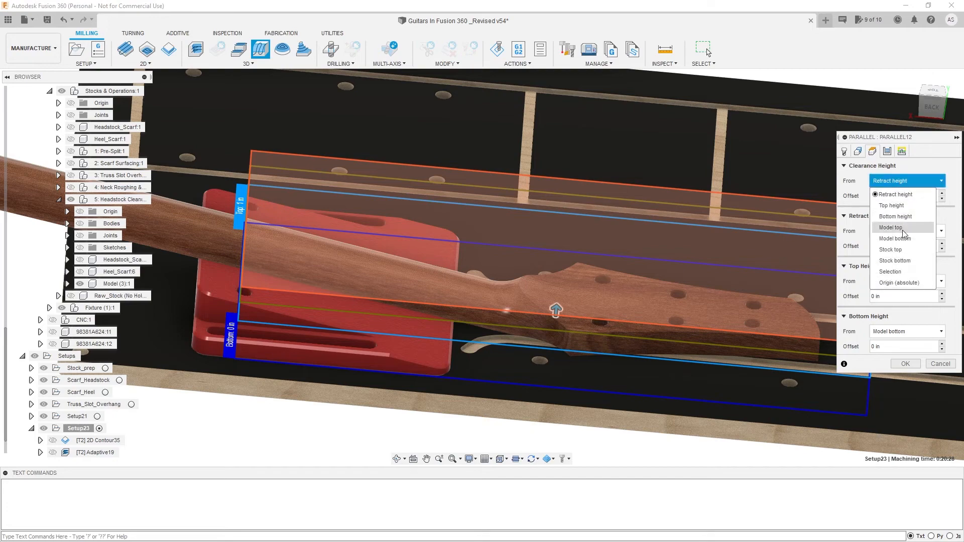
click(897, 271)
scroll(226, 177, down, 3)
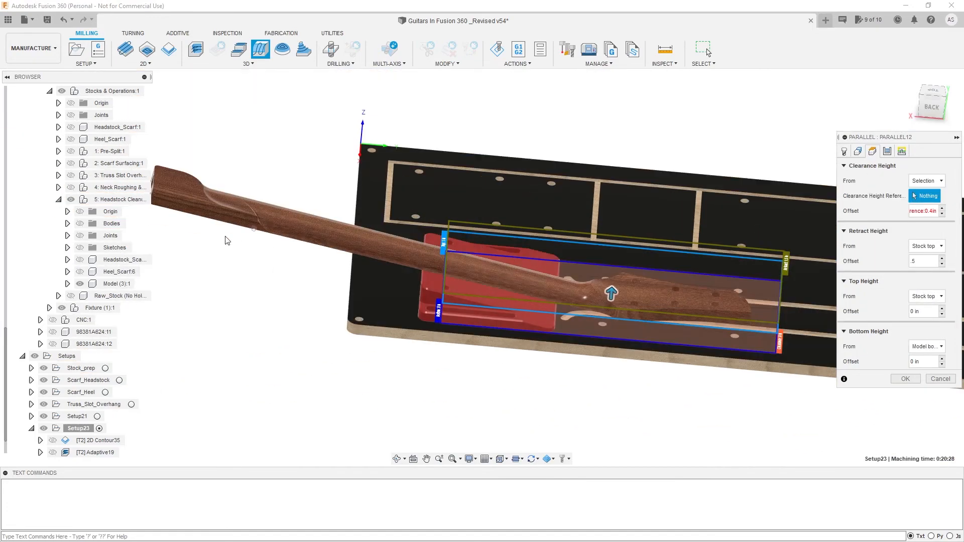
click(83, 271)
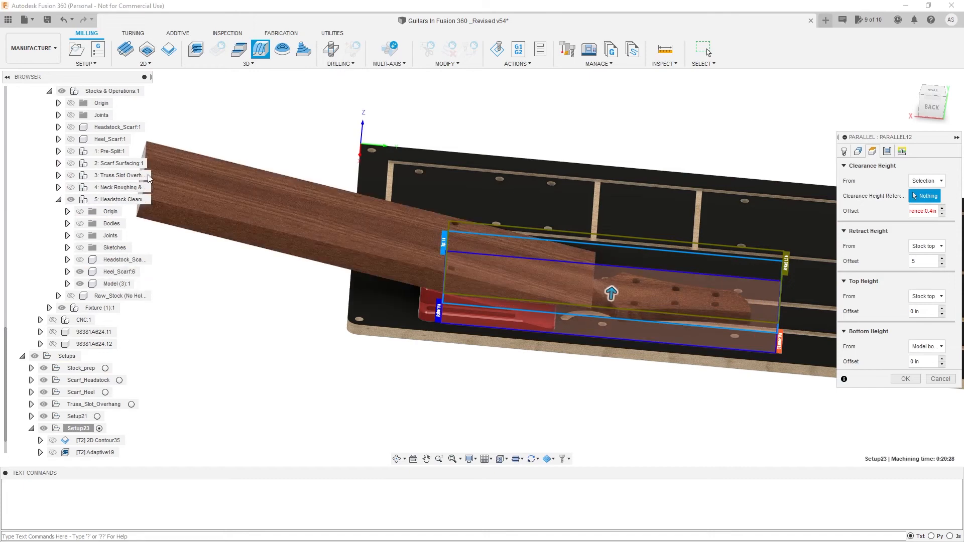
click(146, 151)
click(919, 211)
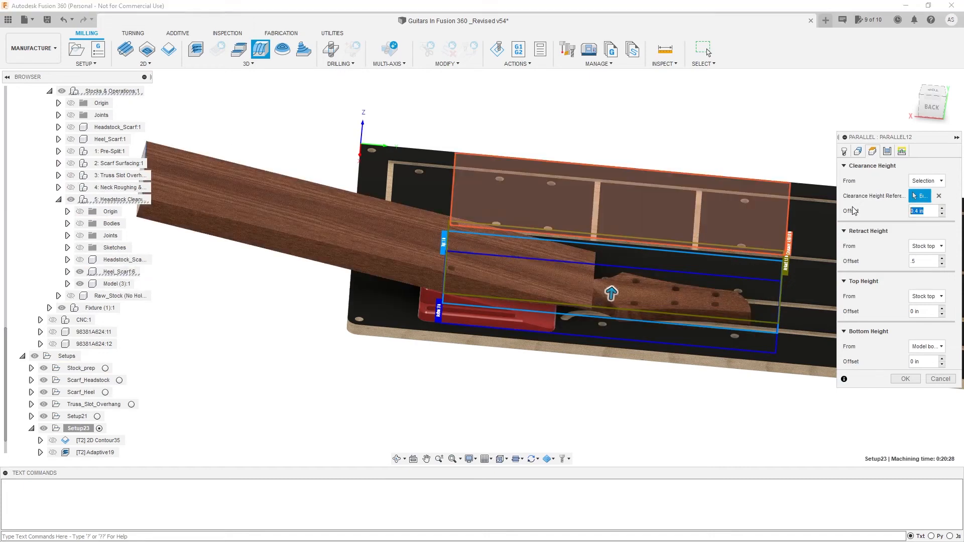
key(Tab)
scroll(578, 222, up, 1)
shift+middle_drag(577, 222, 613, 254)
scroll(501, 271, down, 1)
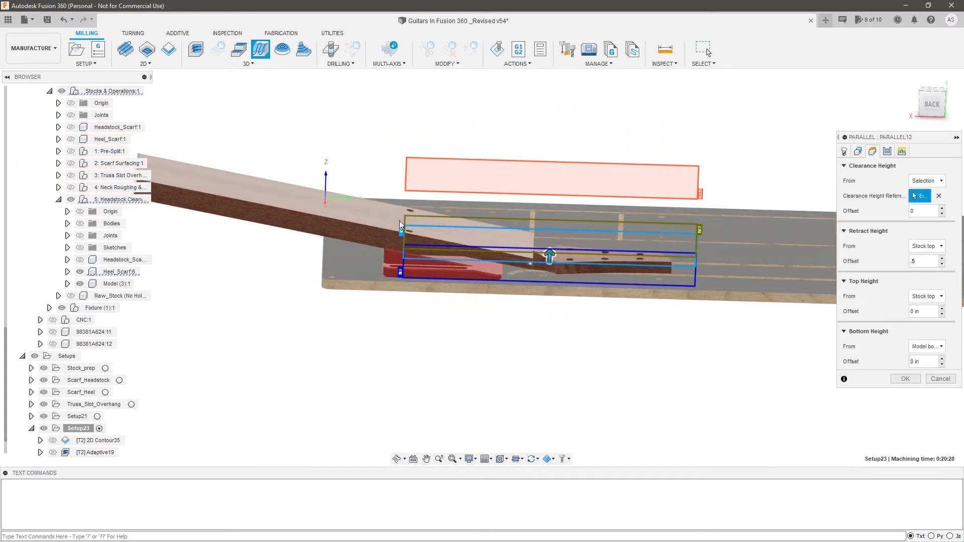
shift+middle_drag(621, 249, 646, 311)
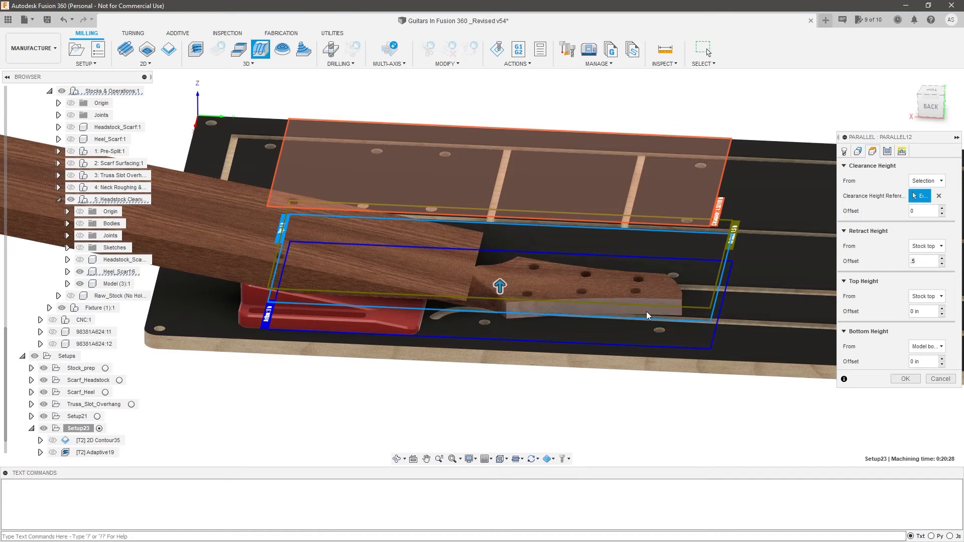
scroll(631, 315, up, 2)
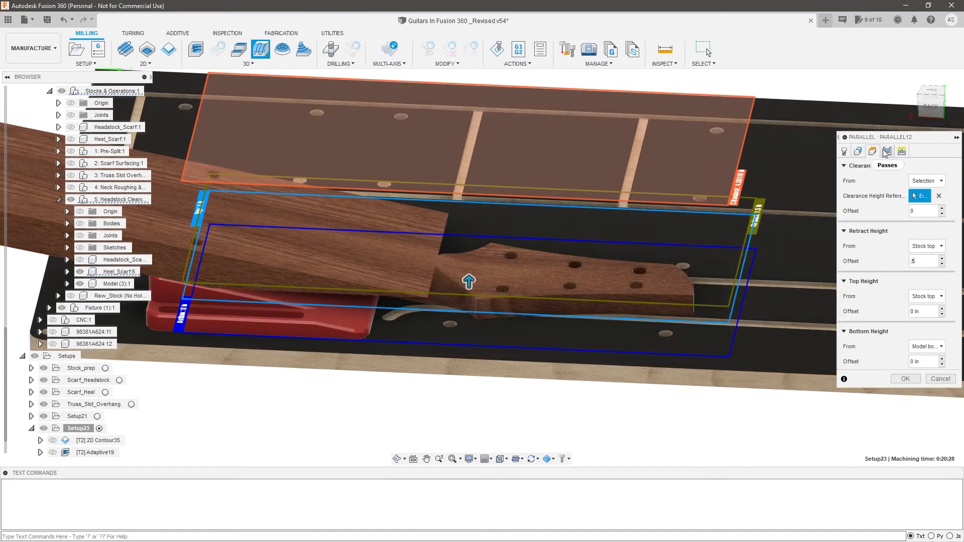
Set the pass direction to 90 degrees and the stepover to 0.03125 in, with Heel_Scarf:6 hidden again
click(886, 151)
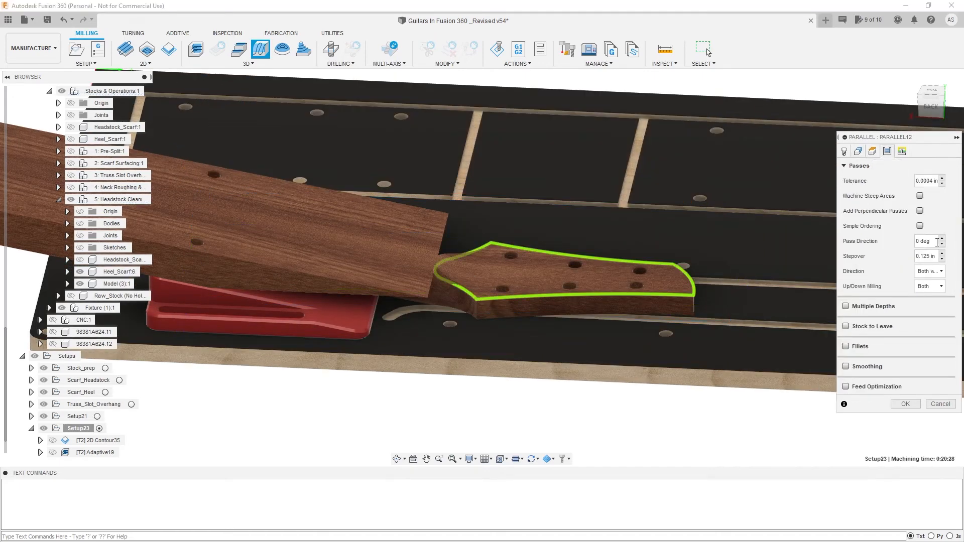
click(936, 241)
click(80, 271)
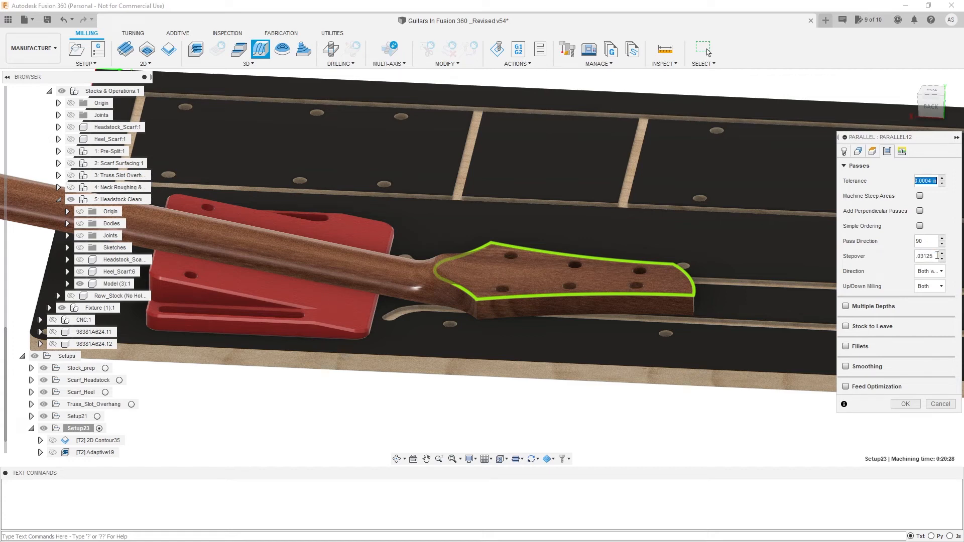
Review the Parallel operation's linking settings and generate the toolpath
click(902, 151)
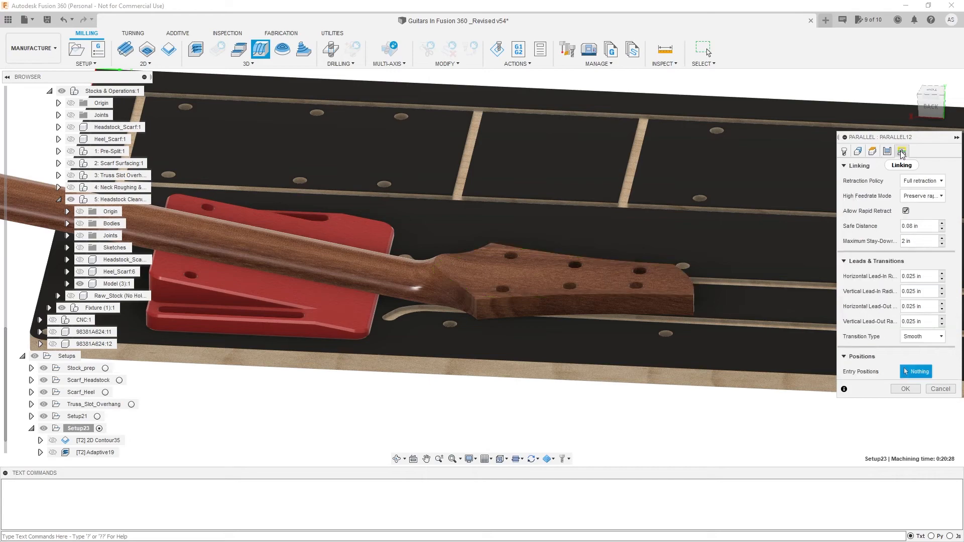
click(890, 151)
click(908, 408)
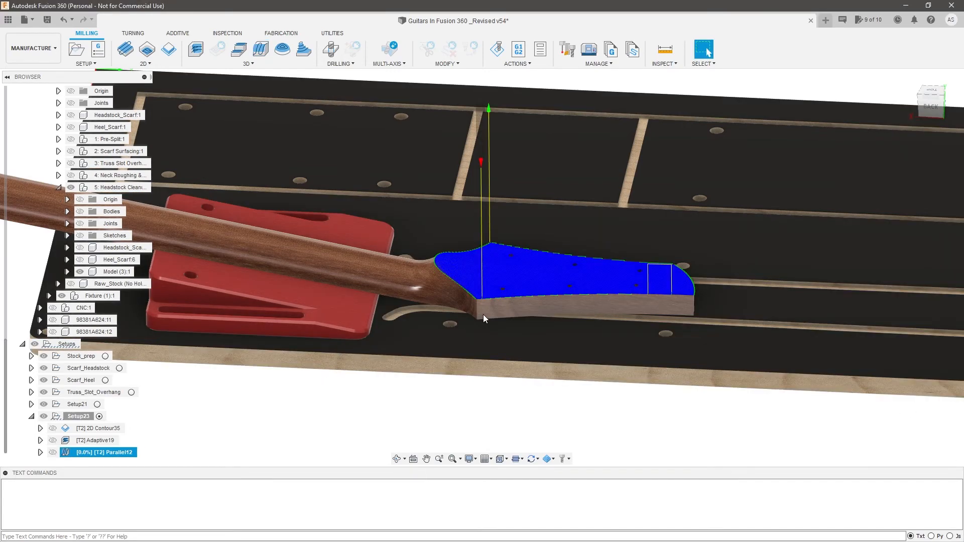
Examine the Parallel toolpath up close over the headstock's tuner holes and along its edge
scroll(500, 307, up, 3)
scroll(504, 274, up, 10)
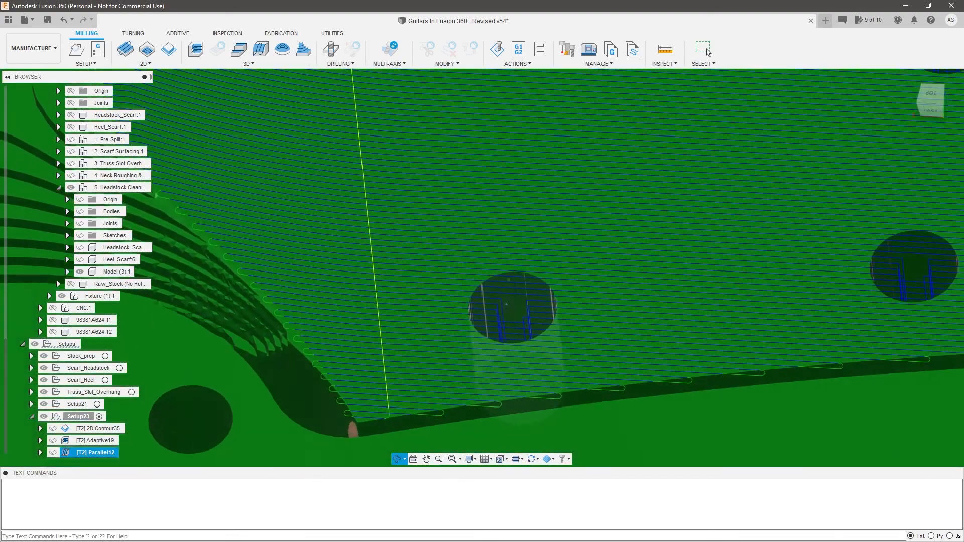
shift+middle_drag(504, 281, 485, 326)
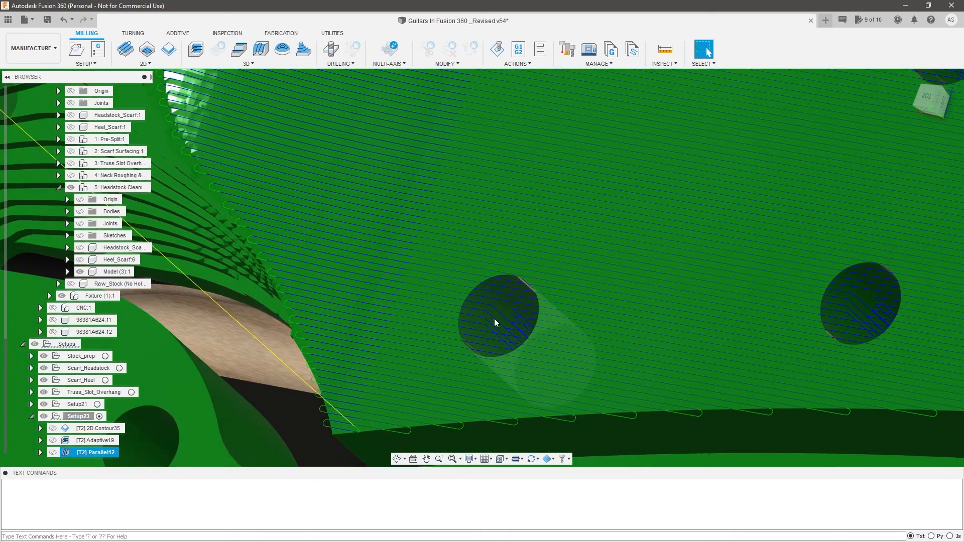
shift+middle_drag(507, 317, 523, 317)
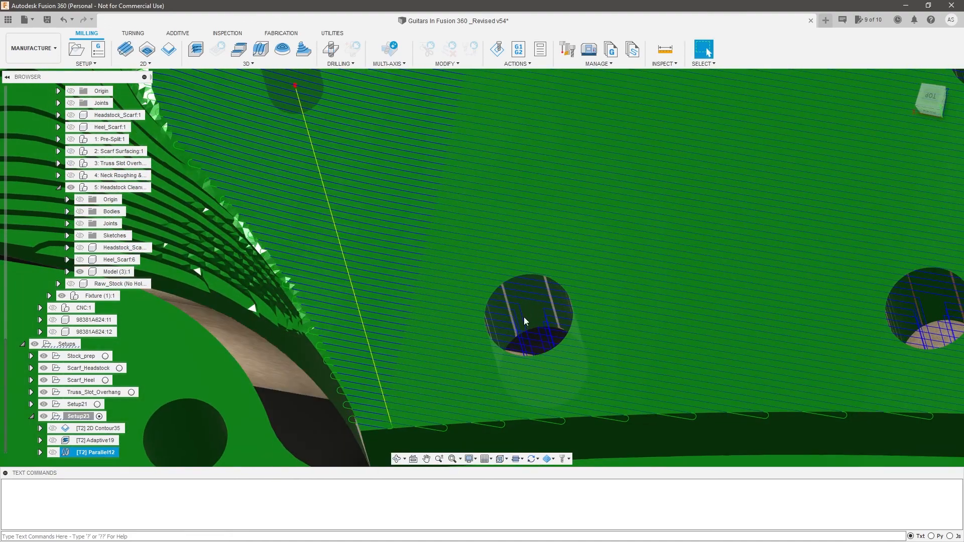
Reopen the Parallel operation's geometry settings and enable the slope limit
scroll(498, 321, down, 5)
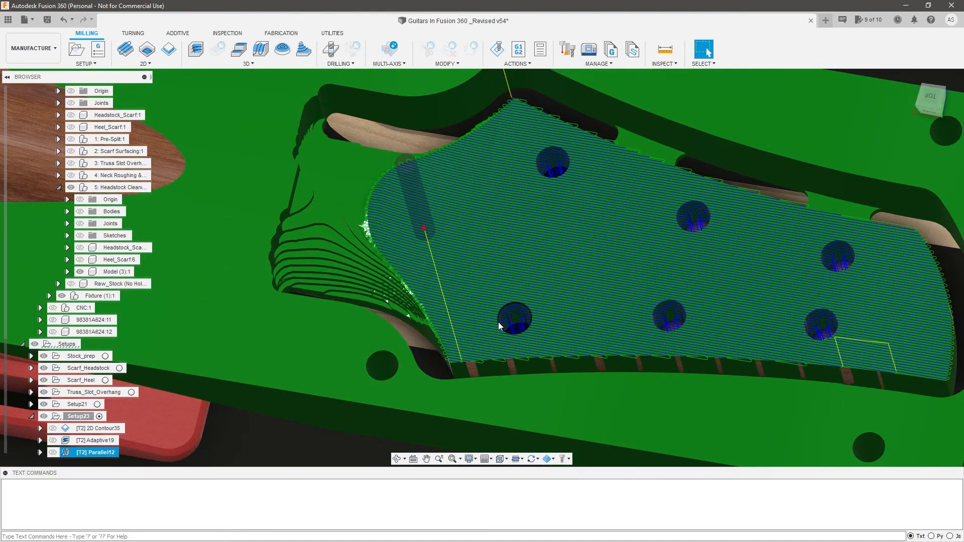
shift+middle_drag(514, 320, 530, 314)
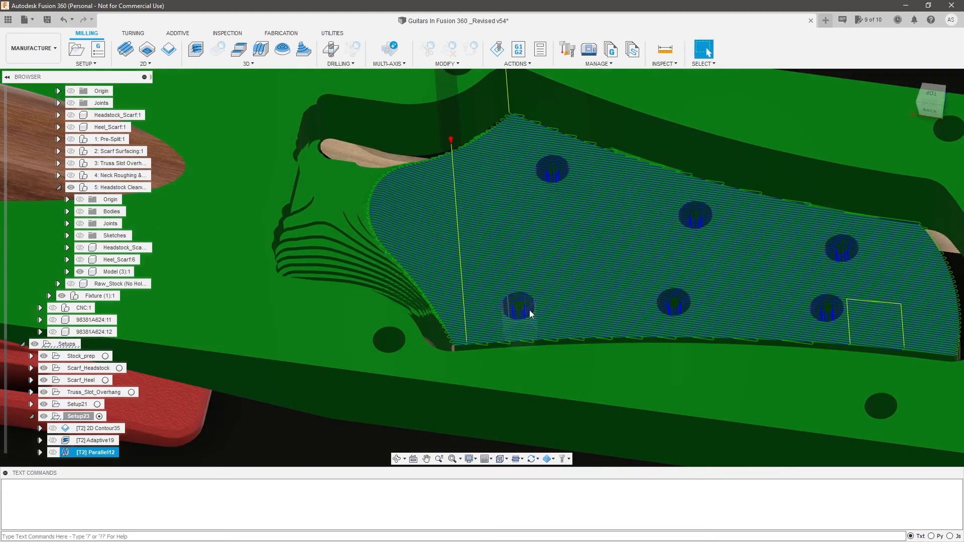
right_click(90, 450)
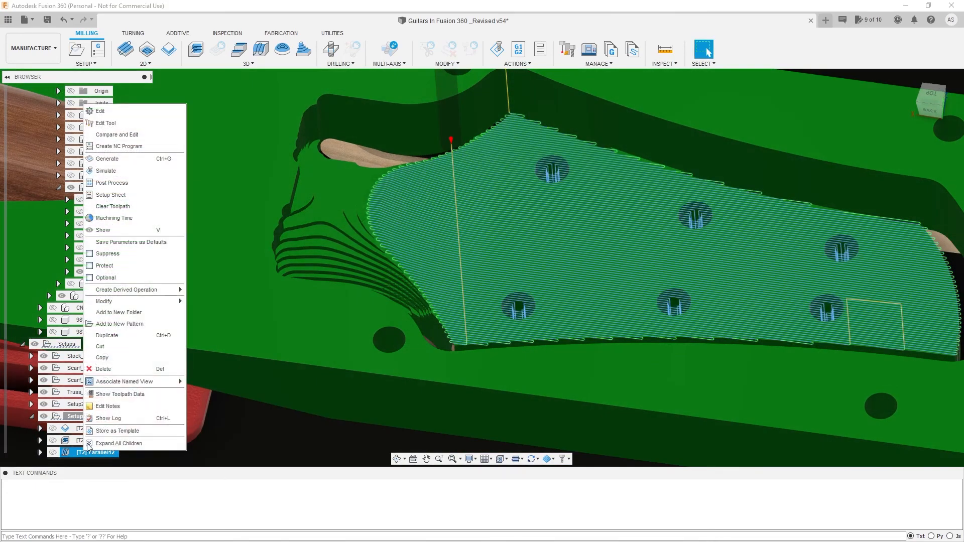
click(153, 111)
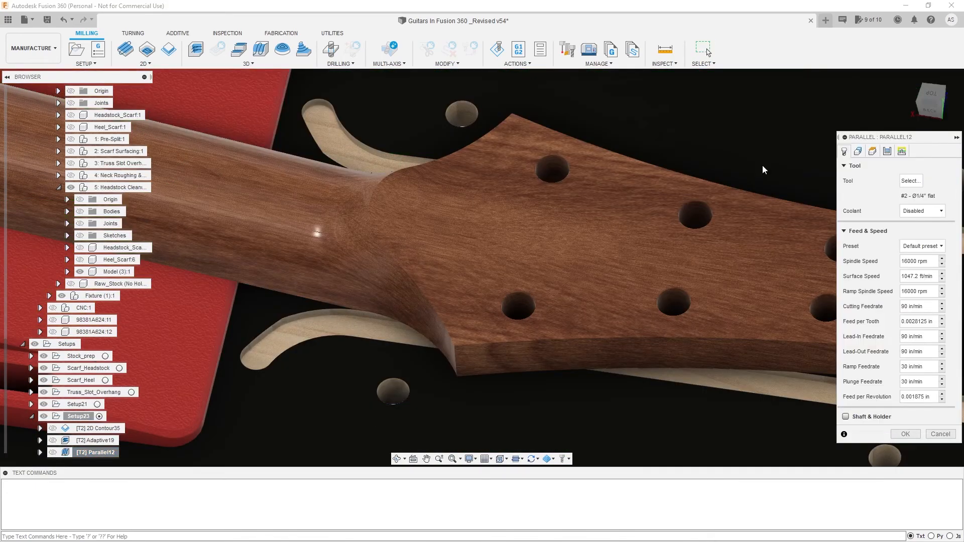
click(858, 151)
shift+middle_drag(568, 236, 498, 198)
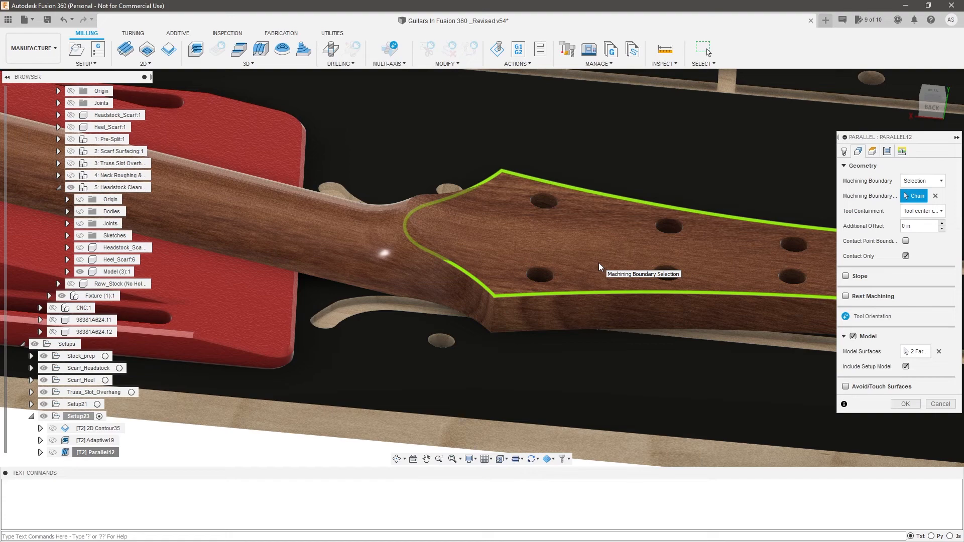
scroll(579, 283, down, 1)
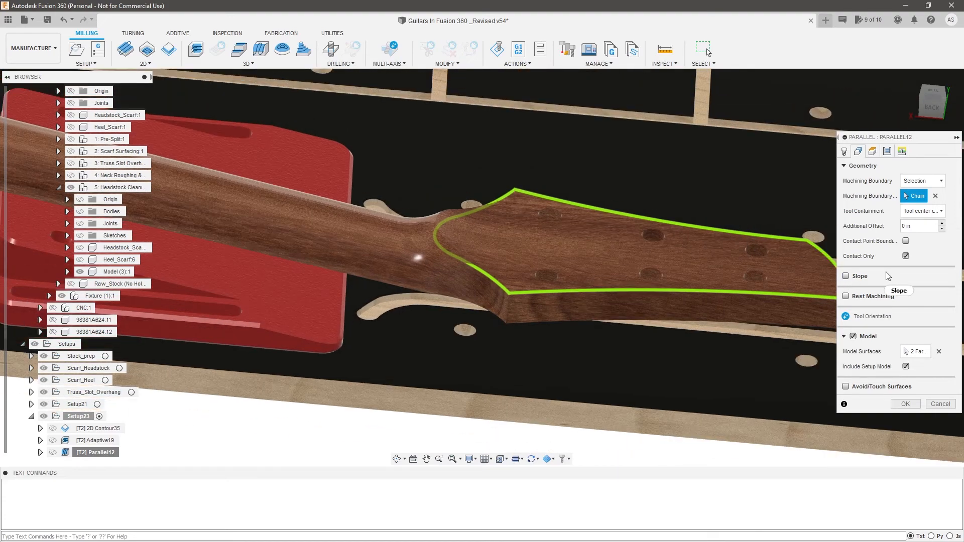
shift+middle_drag(598, 239, 631, 225)
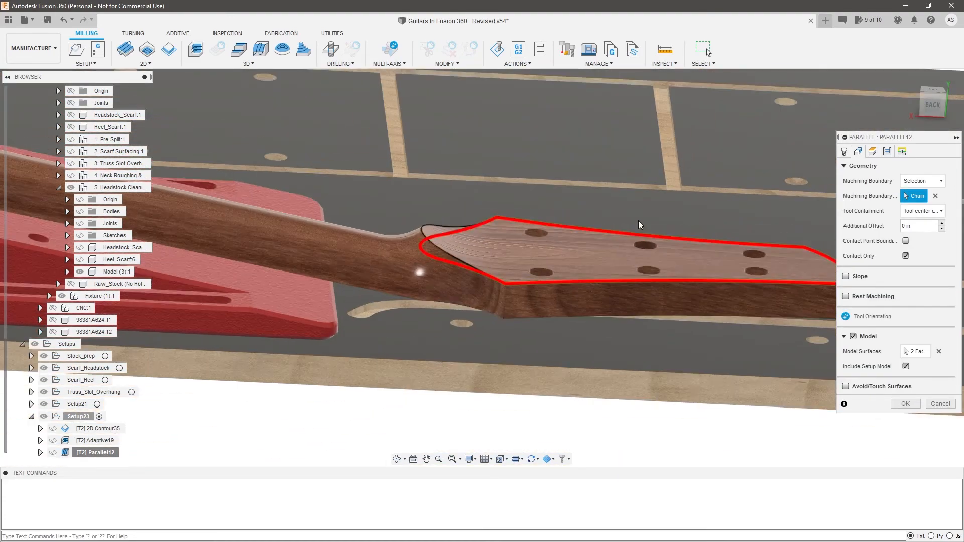
scroll(630, 225, up, 2)
shift+middle_drag(684, 249, 728, 281)
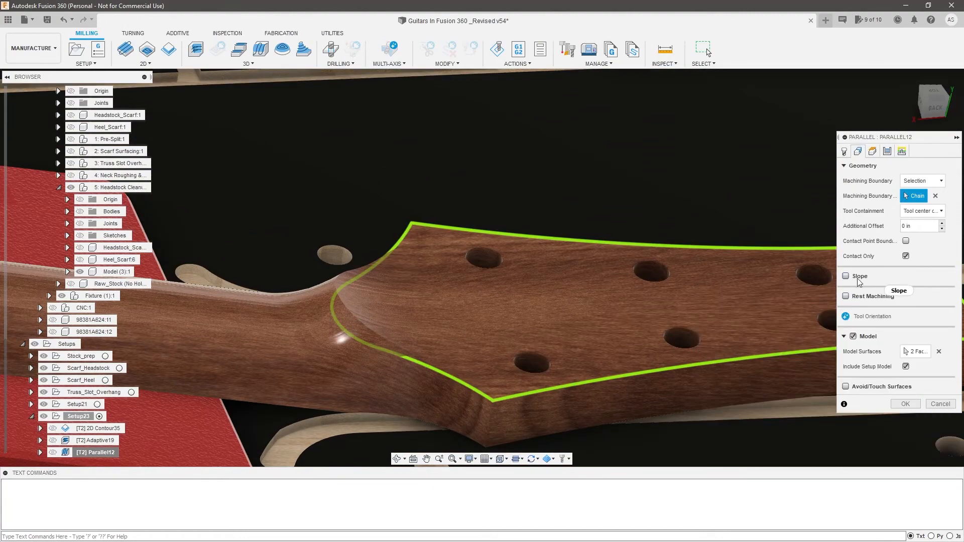
click(846, 278)
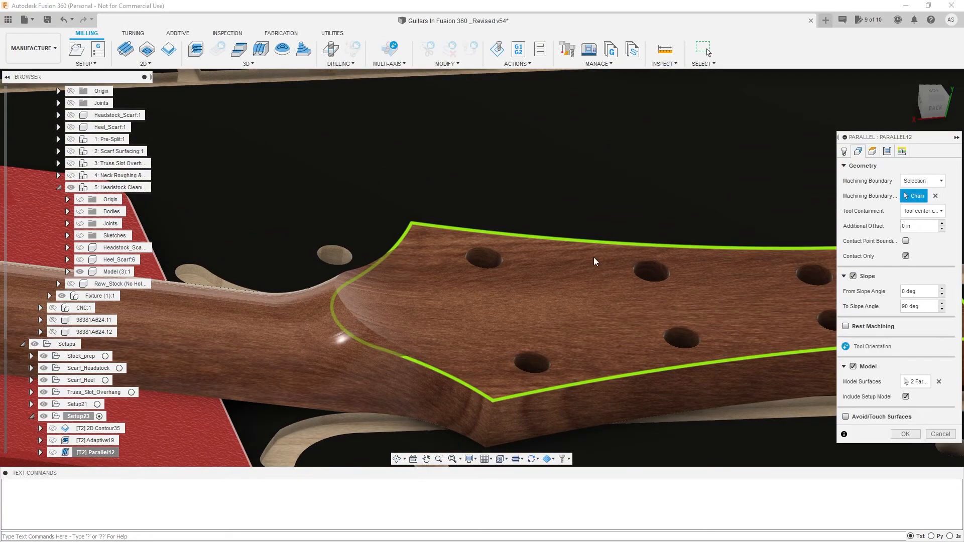
Examine the curved transition between headstock and neck from the back and at an angle to judge its slope
scroll(567, 255, down, 3)
scroll(668, 293, up, 3)
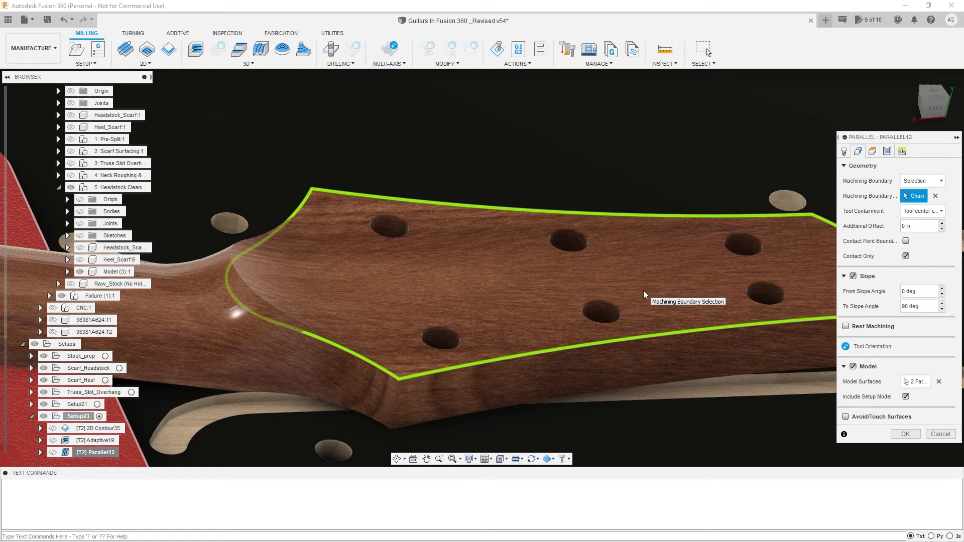
click(933, 106)
scroll(471, 185, down, 3)
scroll(498, 297, up, 6)
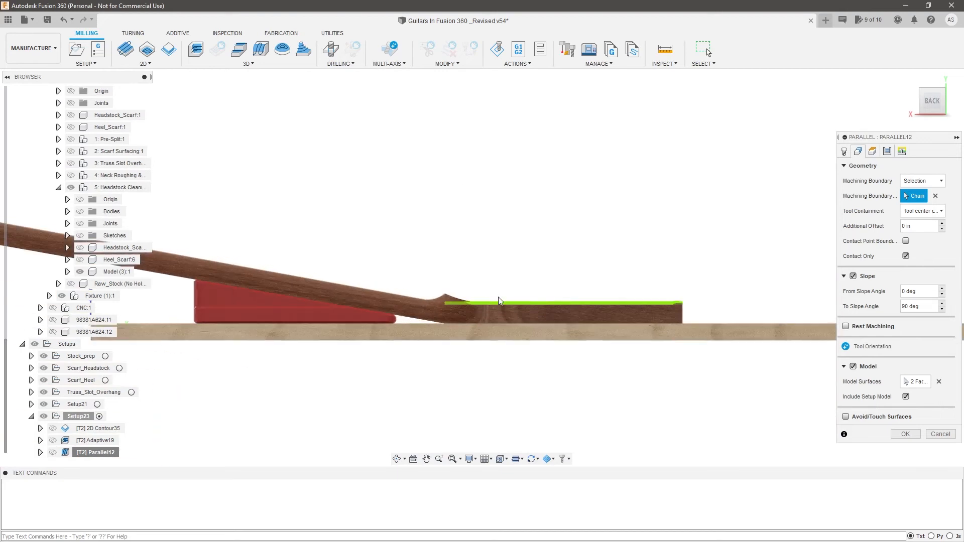
click(440, 315)
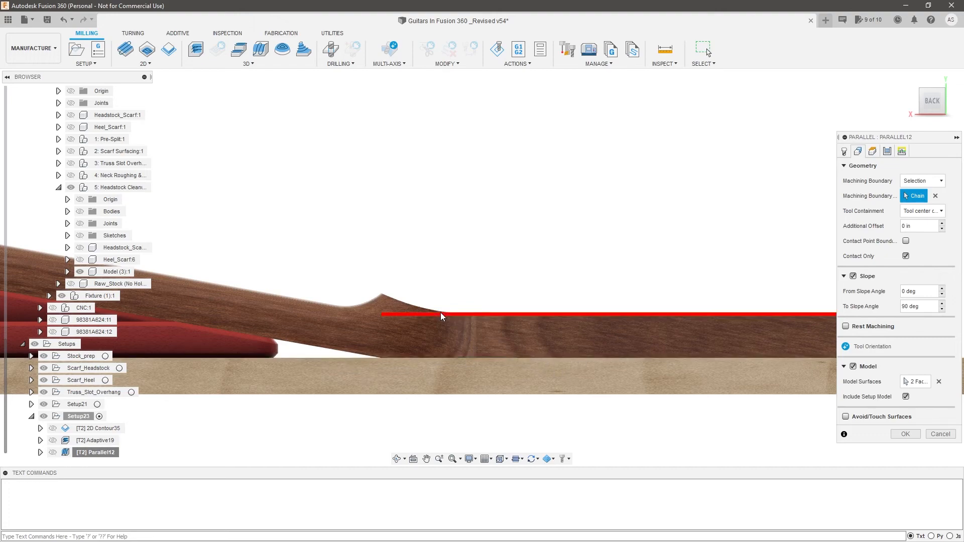
shift+middle_drag(410, 284, 514, 321)
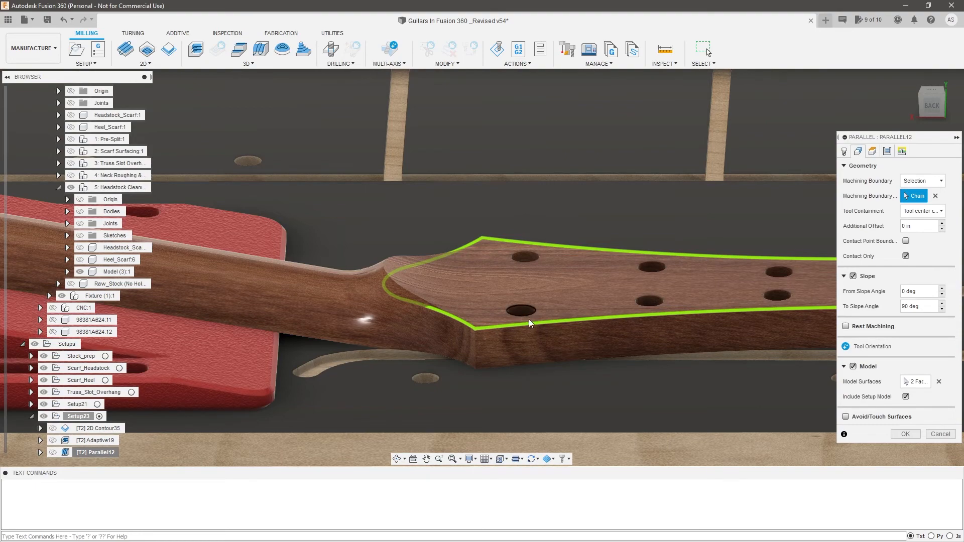
scroll(527, 314, up, 3)
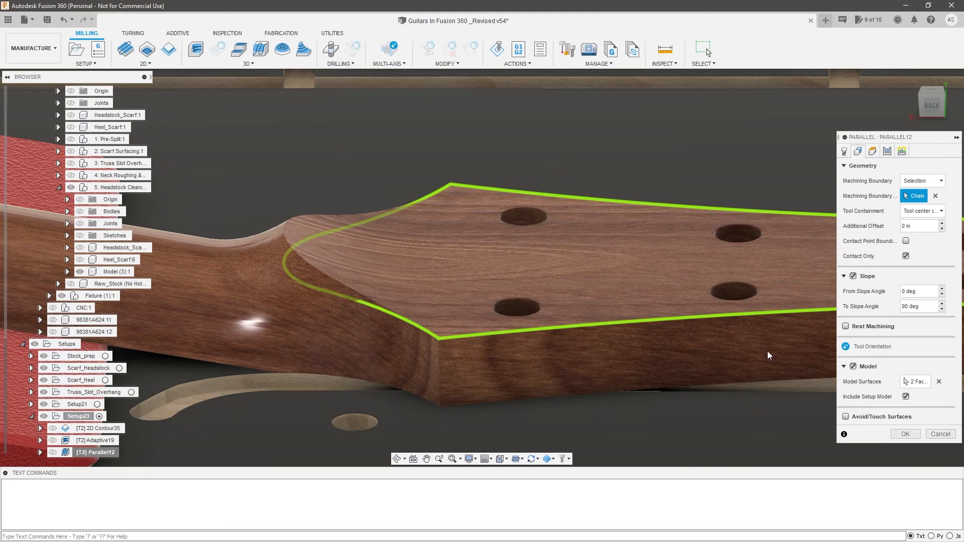
Try a To Slope Angle of 20 degrees, regenerate the Parallel toolpath and check its coverage over the curved transition
drag(928, 293, 872, 293)
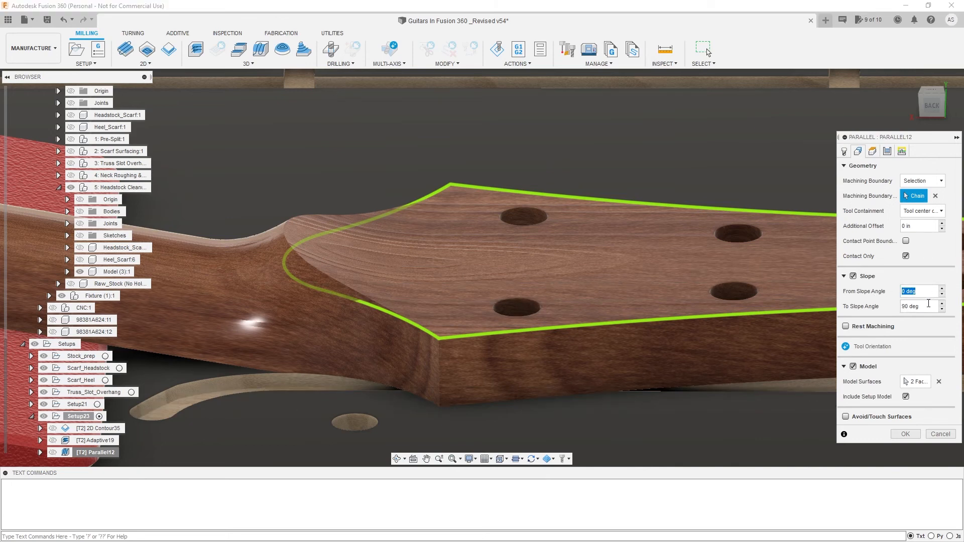
mouse_move(926, 306)
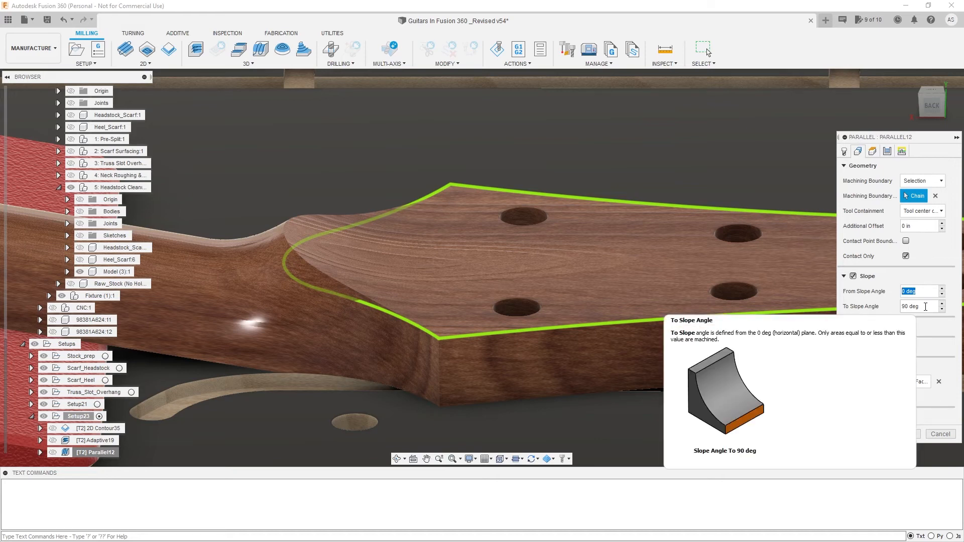
key(Tab)
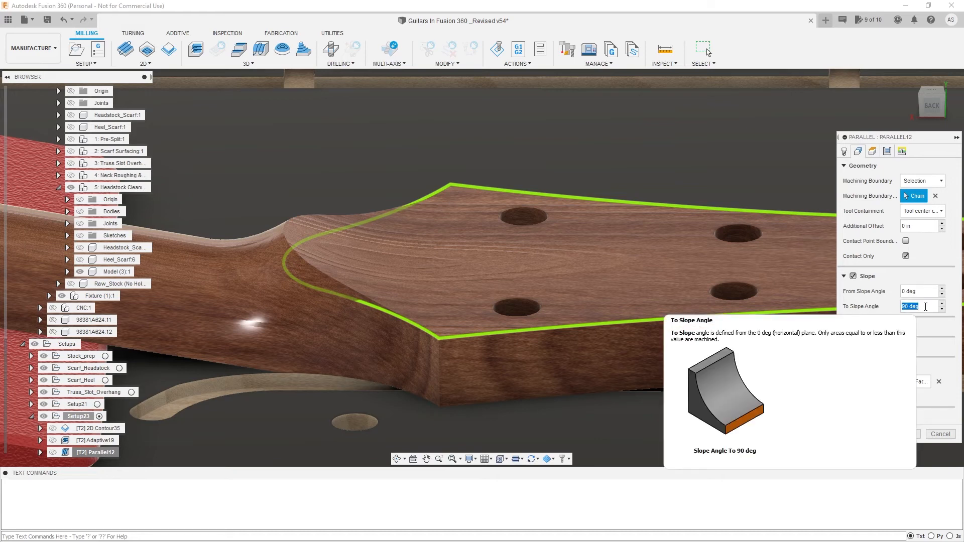
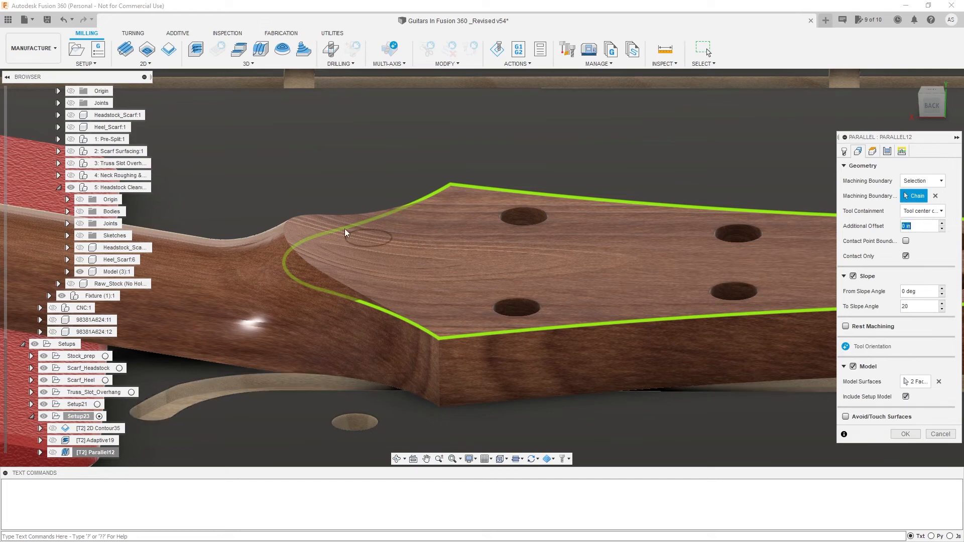
click(905, 434)
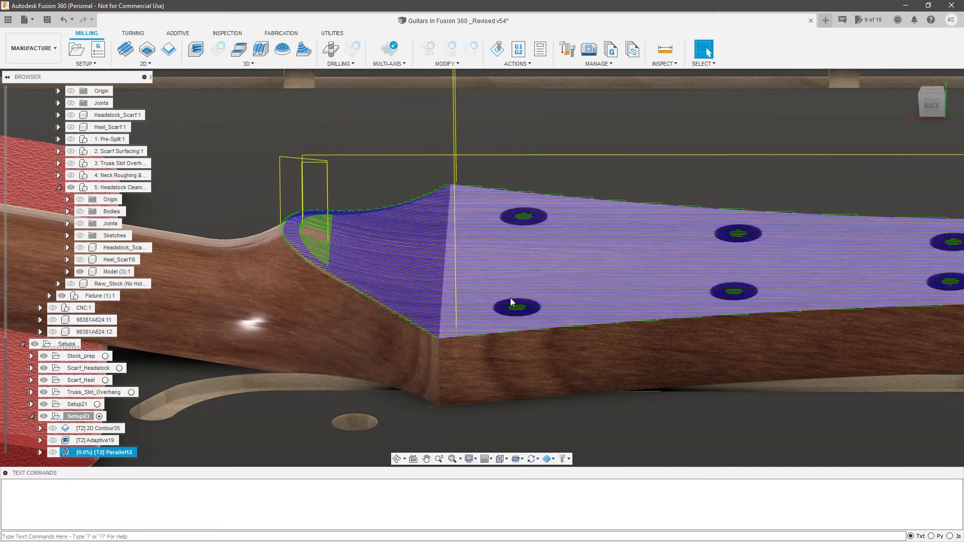
scroll(452, 281, down, 5)
scroll(391, 263, up, 5)
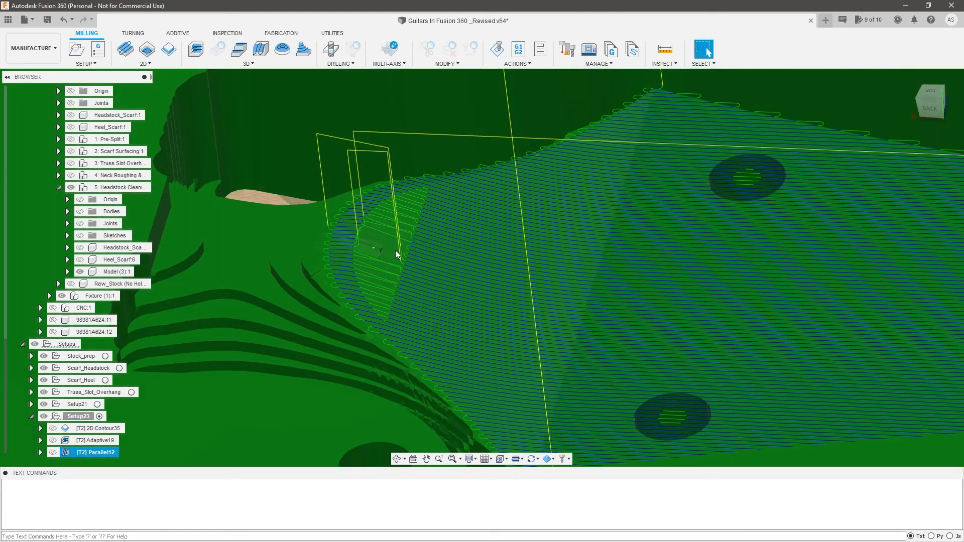
shift+middle_drag(397, 263, 411, 294)
scroll(378, 252, down, 3)
scroll(391, 275, up, 2)
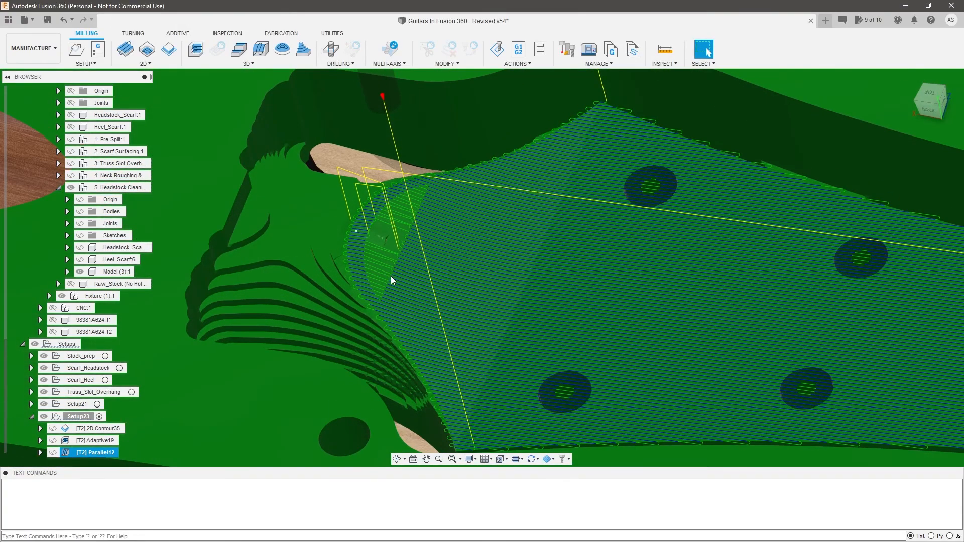
Set the Parallel operation's To Slope Angle to 60 degrees and regenerate the toolpath
right_click(93, 453)
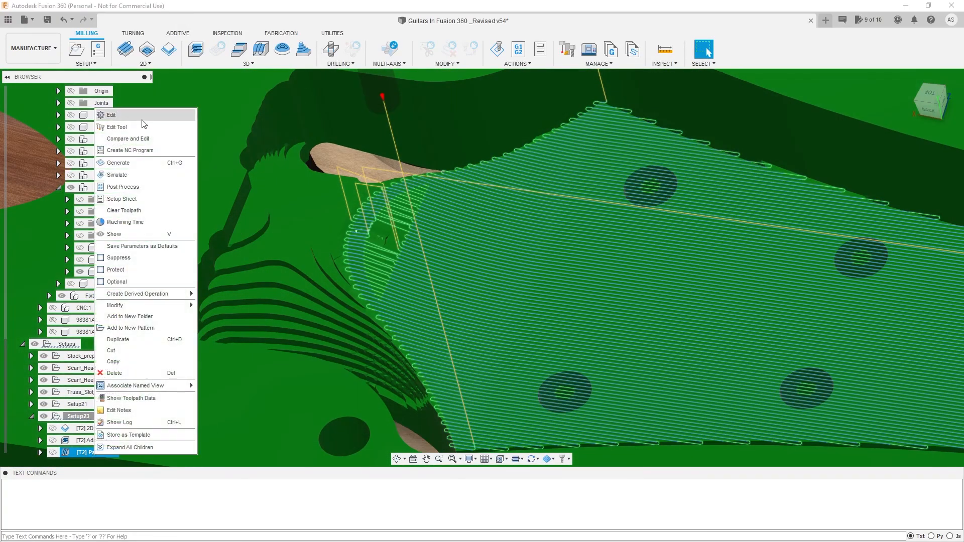
click(141, 119)
click(857, 153)
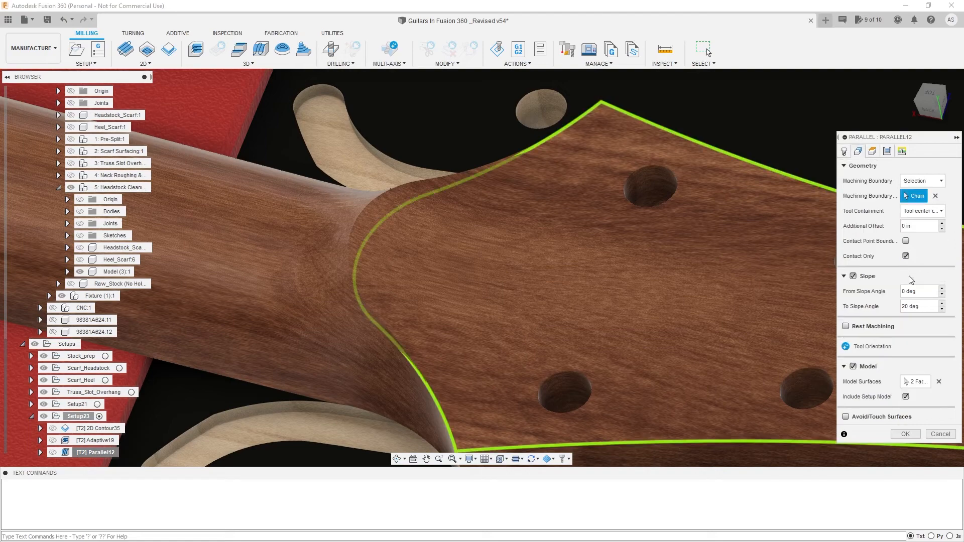
double_click(930, 310)
text(60)
key(Tab)
click(918, 434)
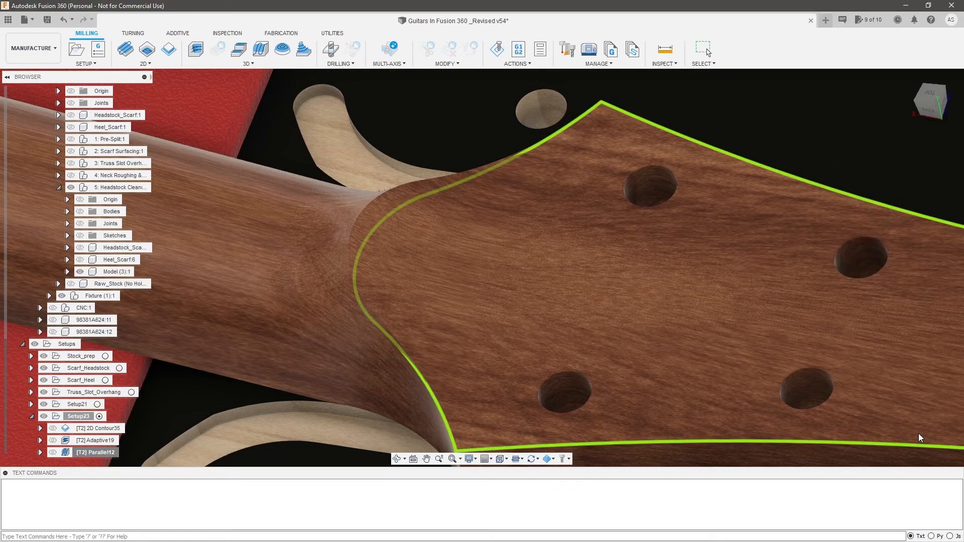
Inspect the regenerated Parallel toolpath inside the tuner holes and over the curved transition to the neck
scroll(658, 317, down, 3)
shift+middle_drag(658, 318, 678, 319)
scroll(602, 368, up, 5)
scroll(602, 364, up, 2)
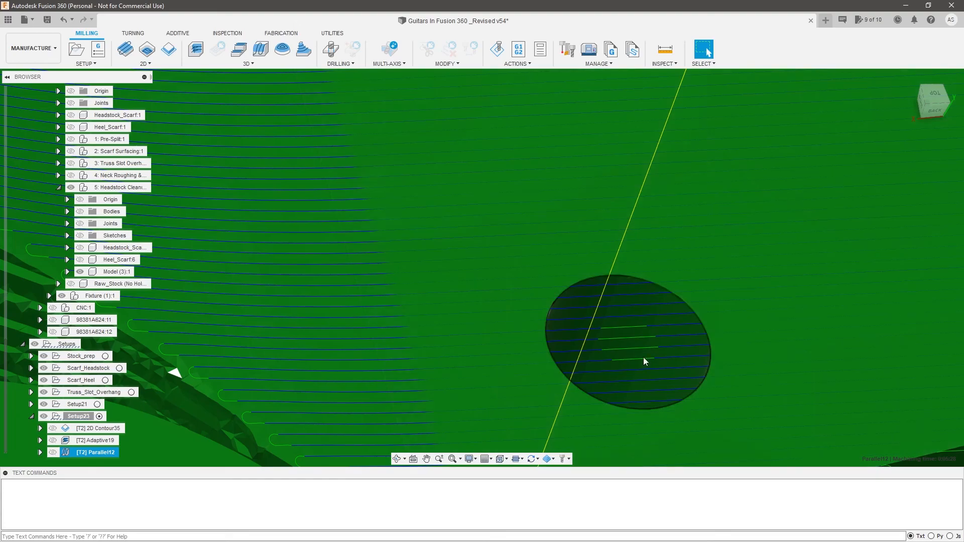
scroll(507, 334, down, 5)
scroll(508, 334, down, 3)
scroll(499, 366, up, 3)
shift+middle_drag(463, 327, 707, 51)
shift+middle_drag(343, 212, 309, 222)
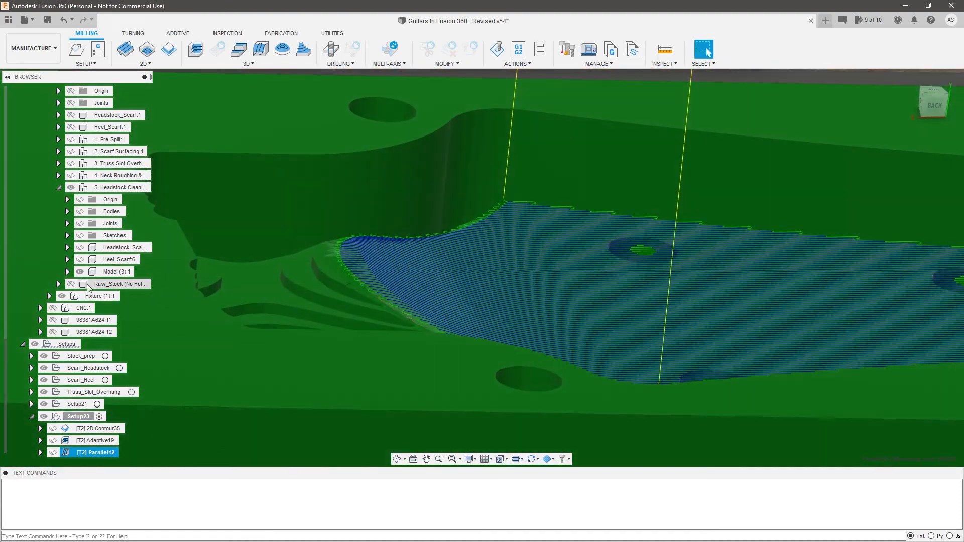
Compare Model (3):1 with the Parallel toolpath along the curved transition by highlighting each in turn
click(80, 272)
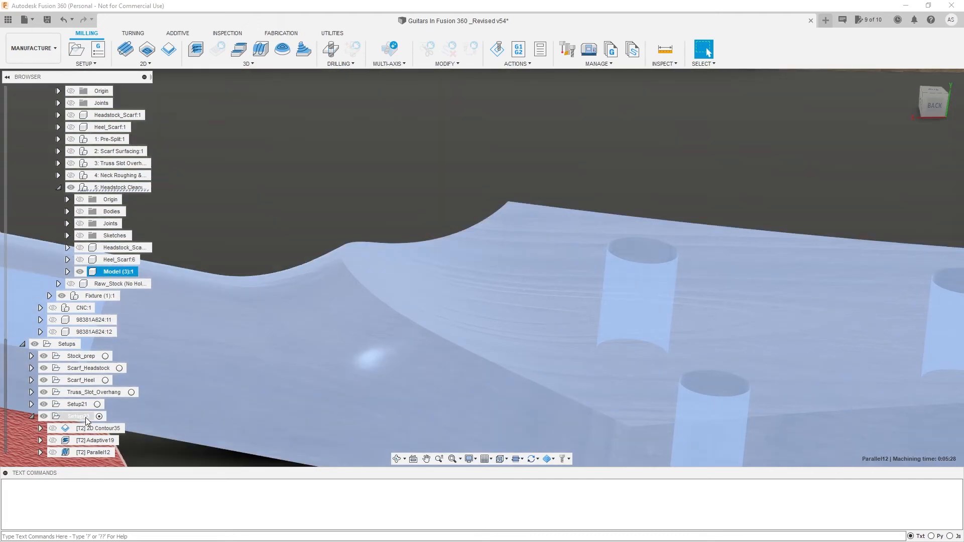
click(87, 420)
click(95, 452)
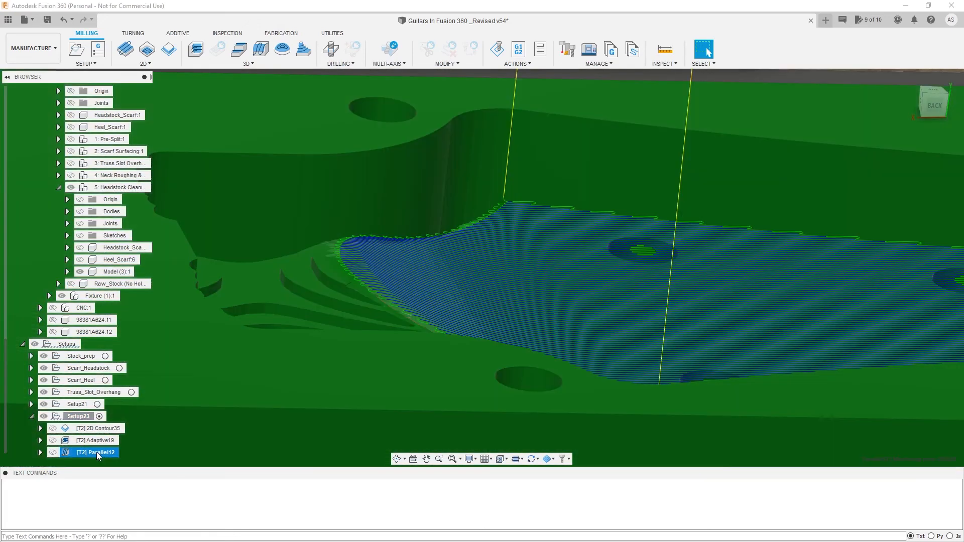
click(118, 272)
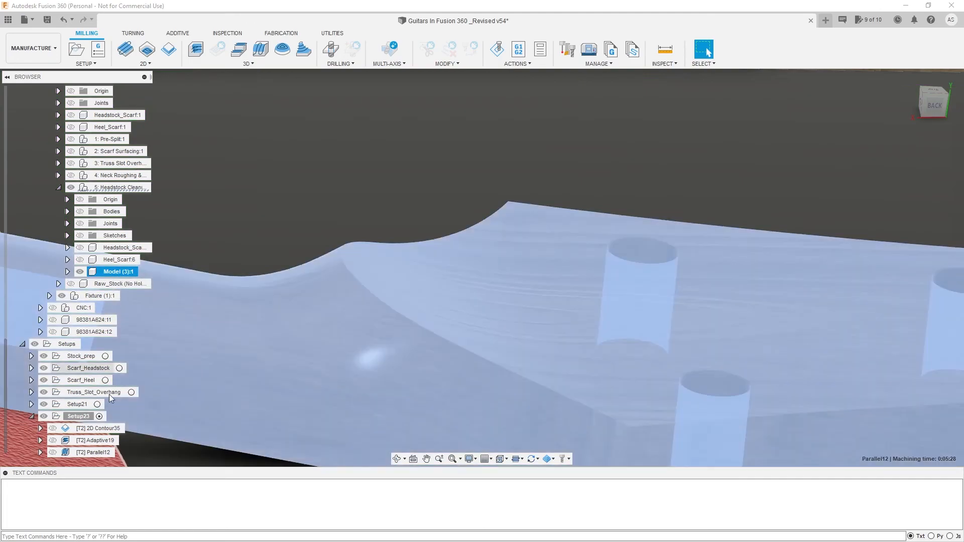
click(94, 453)
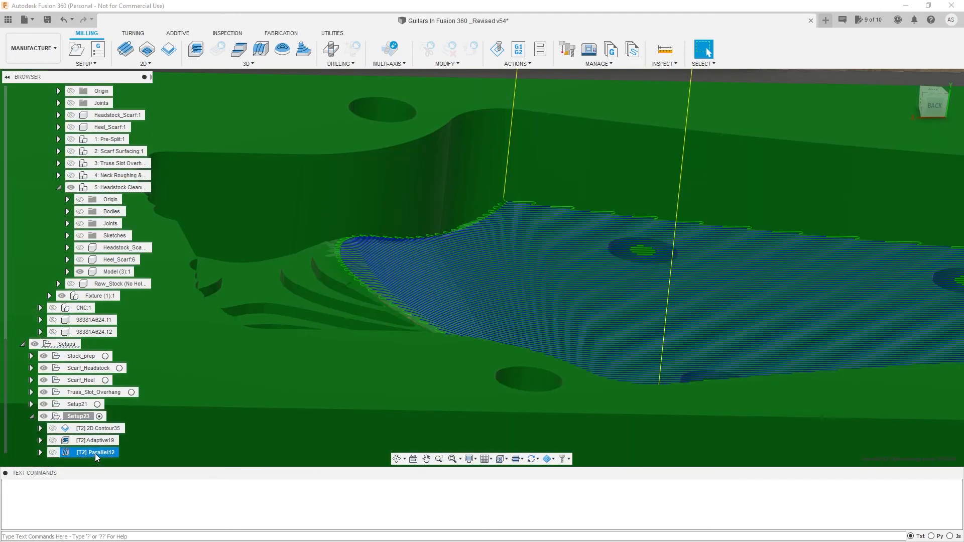
shift+middle_drag(359, 274, 707, 52)
shift+middle_drag(334, 257, 347, 308)
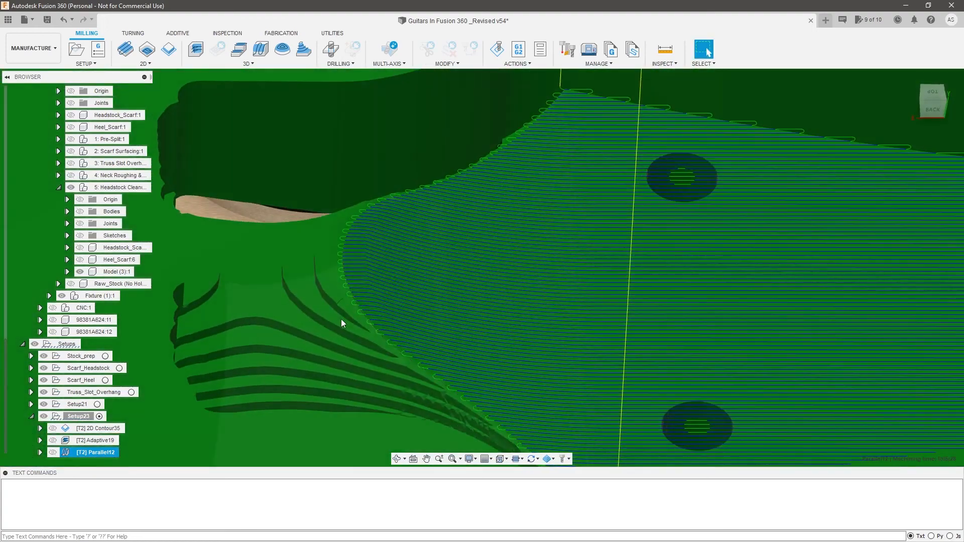
scroll(254, 408, down, 2)
Simulate all of Setup23 and watch the 2D Contour operation cut the headstock outline
right_click(78, 416)
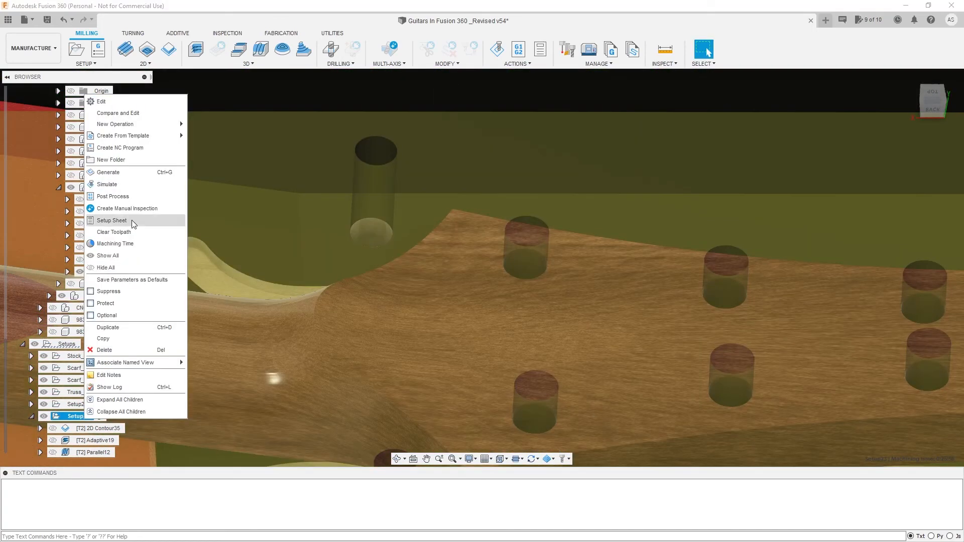
click(116, 186)
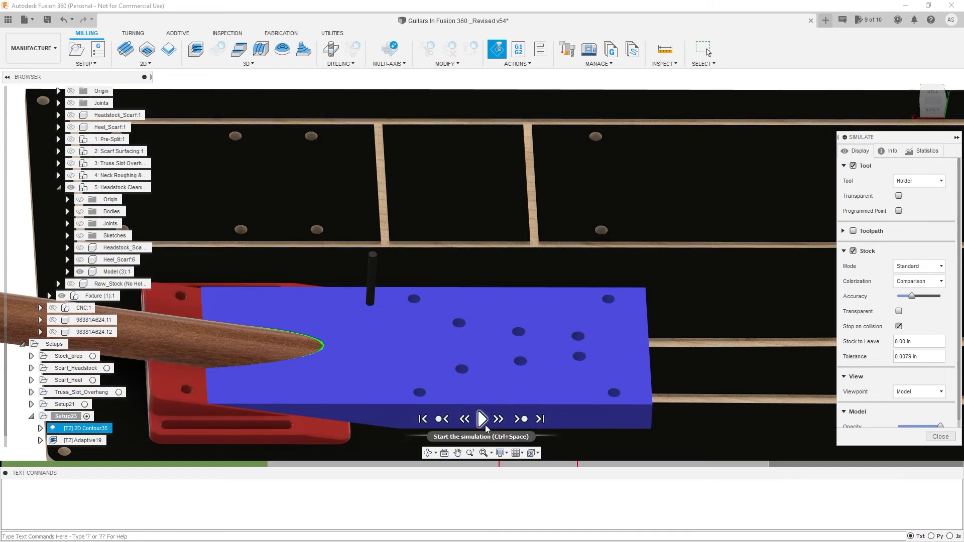
click(485, 426)
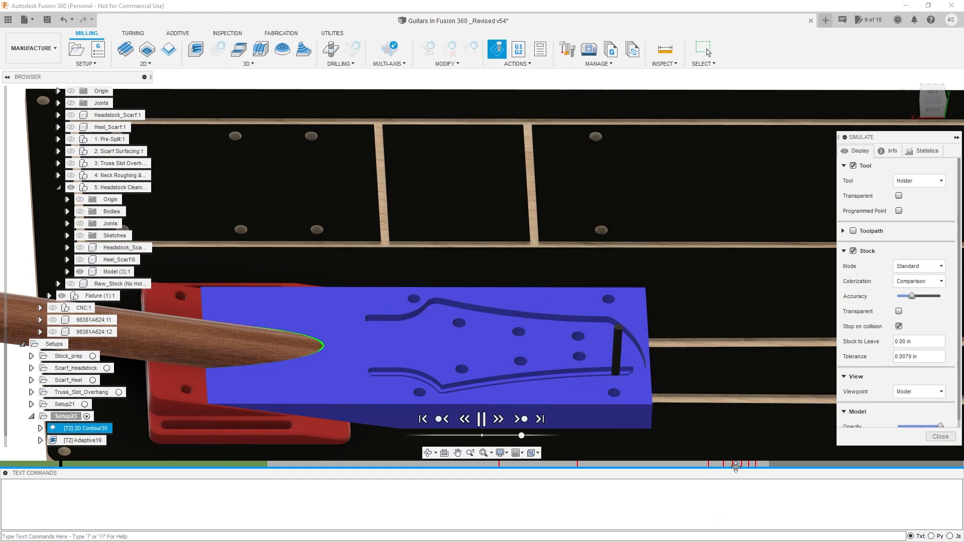
scroll(512, 363, down, 2)
scroll(574, 397, up, 3)
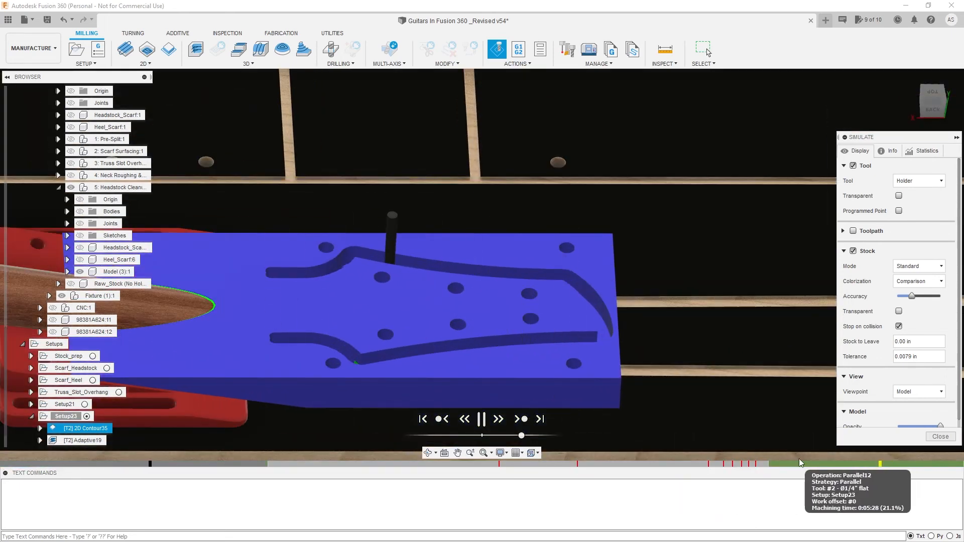
scroll(448, 345, down, 2)
scroll(439, 366, up, 2)
shift+middle_drag(439, 366, 495, 426)
Turn off Stop on collision and continue the simulation through Adaptive clearing into the Parallel pass at a reduced playback speed
drag(526, 436, 527, 437)
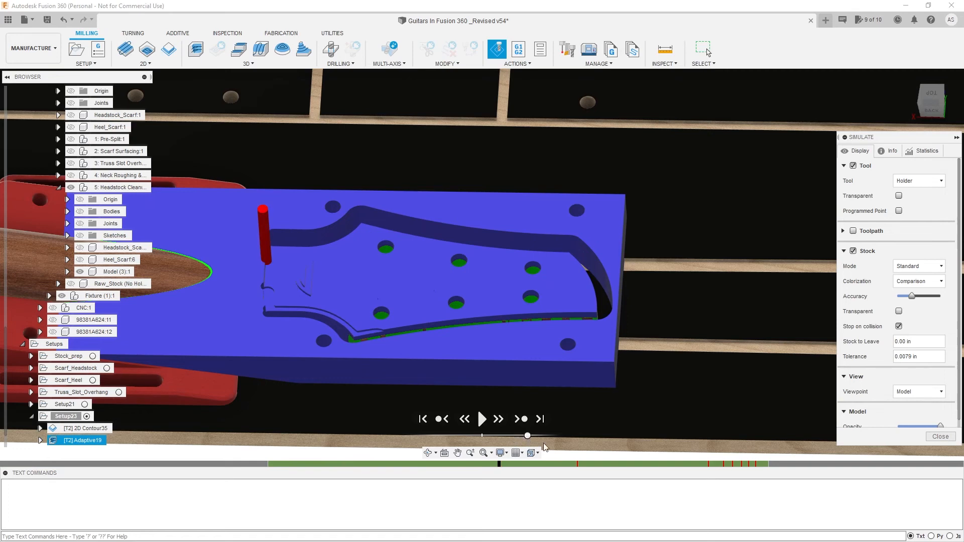
click(490, 427)
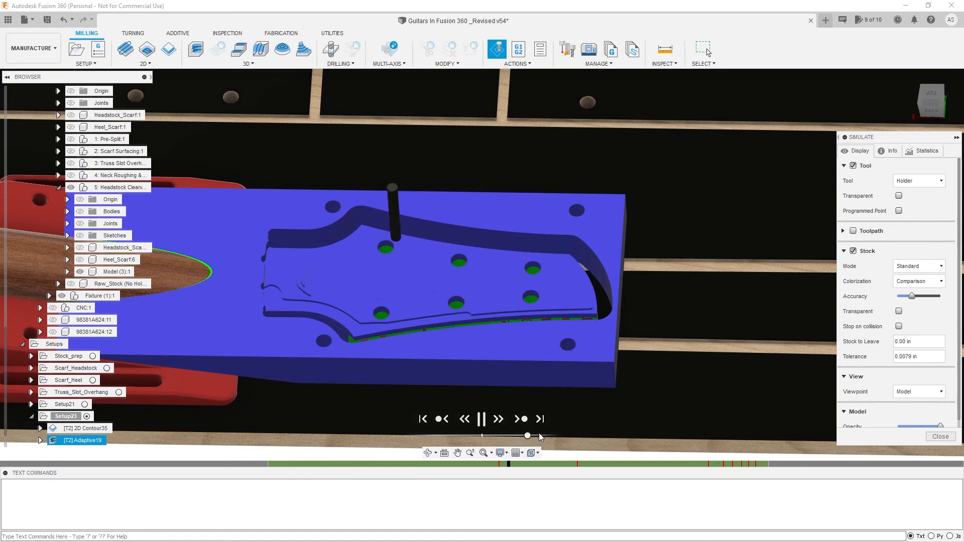
drag(526, 437, 515, 439)
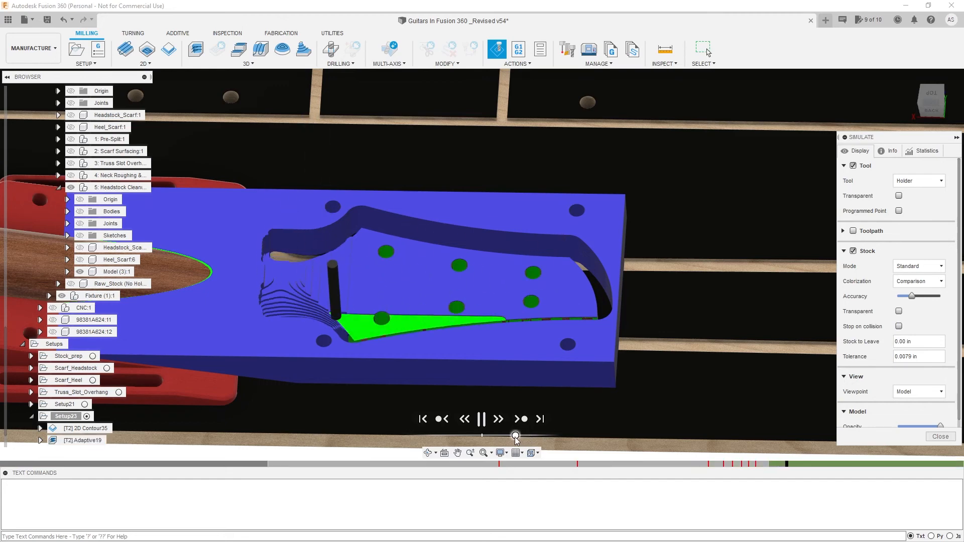
Pause to examine the Parallel pass up close, resume it slowly, and speed playback up to its end
scroll(339, 301, up, 5)
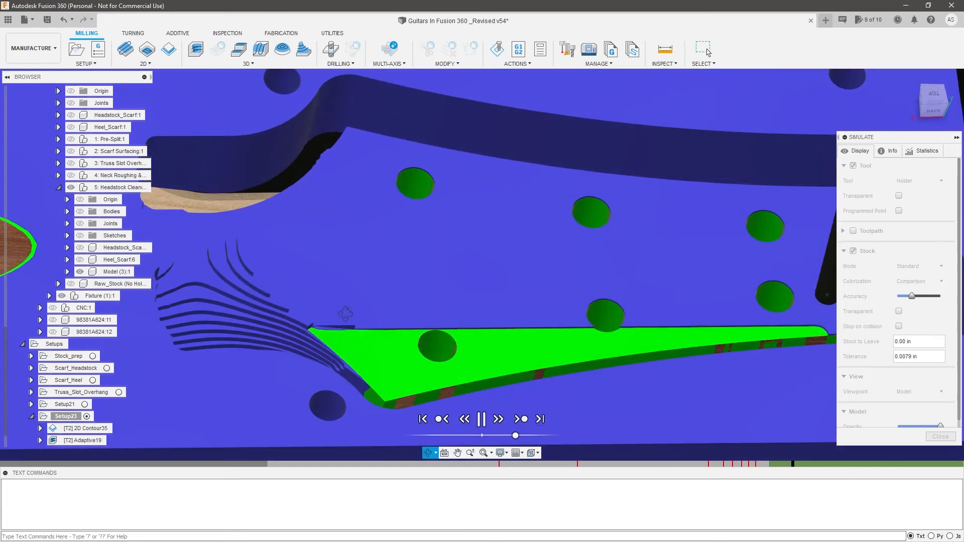
click(481, 419)
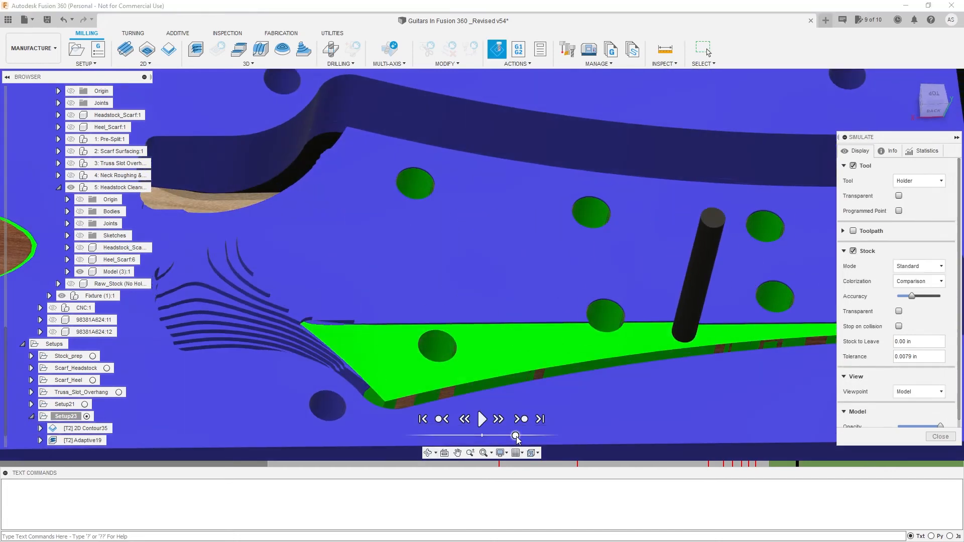
mouse_move(499, 436)
mouse_down()
mouse_move(512, 436)
mouse_move(504, 438)
mouse_up()
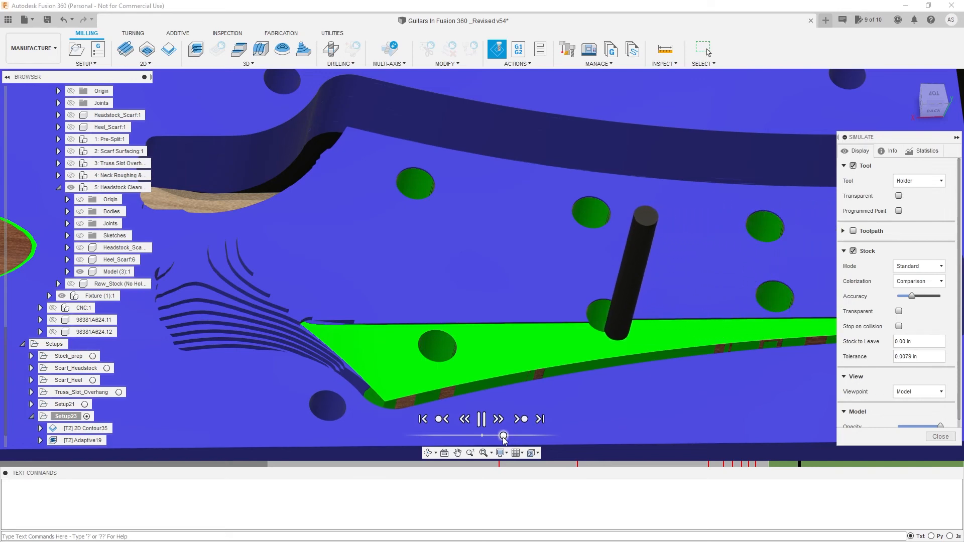
drag(502, 436, 527, 436)
Examine the simulated stock comparison over the headstock and the uncut curved transition to the neck, and close the simulation
scroll(387, 294, down, 3)
shift+middle_drag(438, 287, 502, 316)
scroll(559, 355, down, 3)
scroll(451, 181, up, 4)
shift+middle_drag(501, 274, 504, 240)
scroll(466, 336, down, 3)
scroll(429, 341, up, 2)
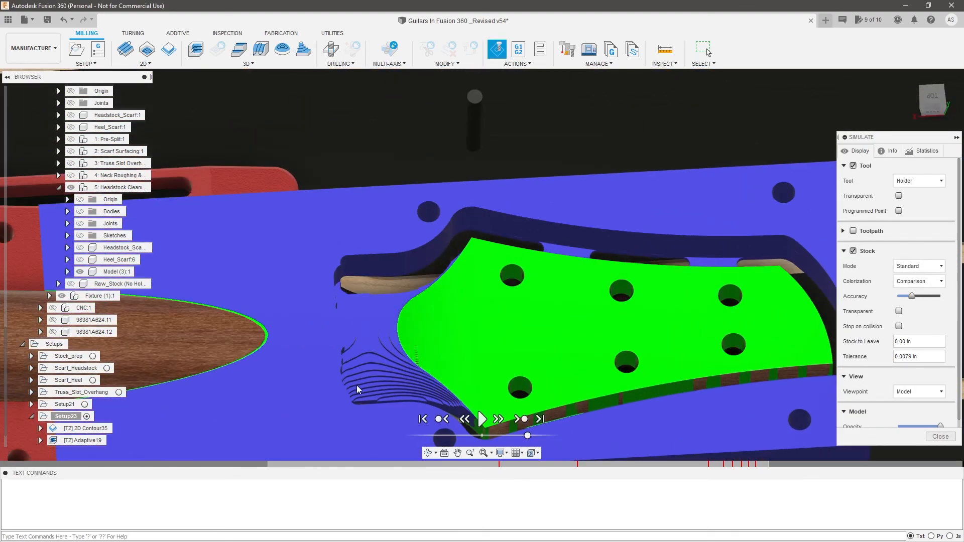
shift+middle_drag(375, 338, 390, 375)
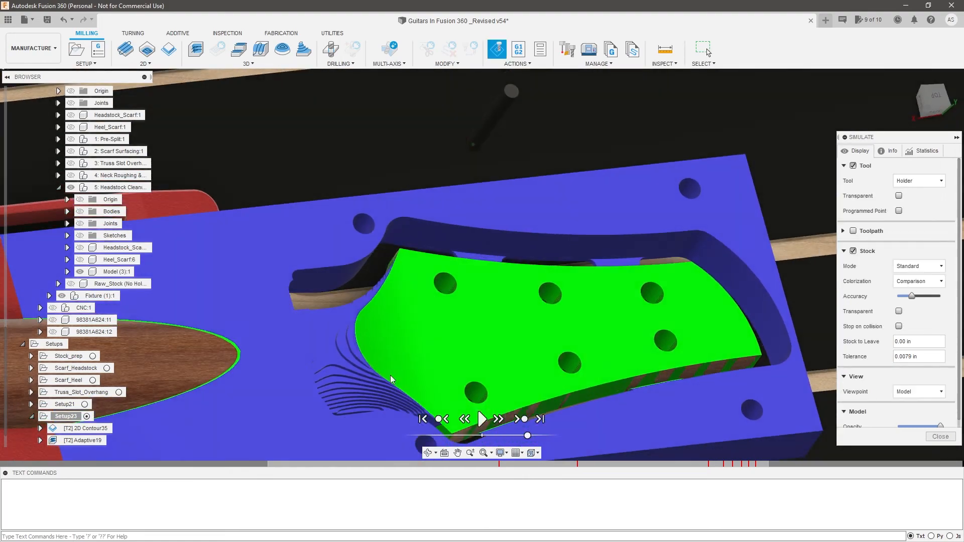
shift+middle_drag(362, 339, 691, 269)
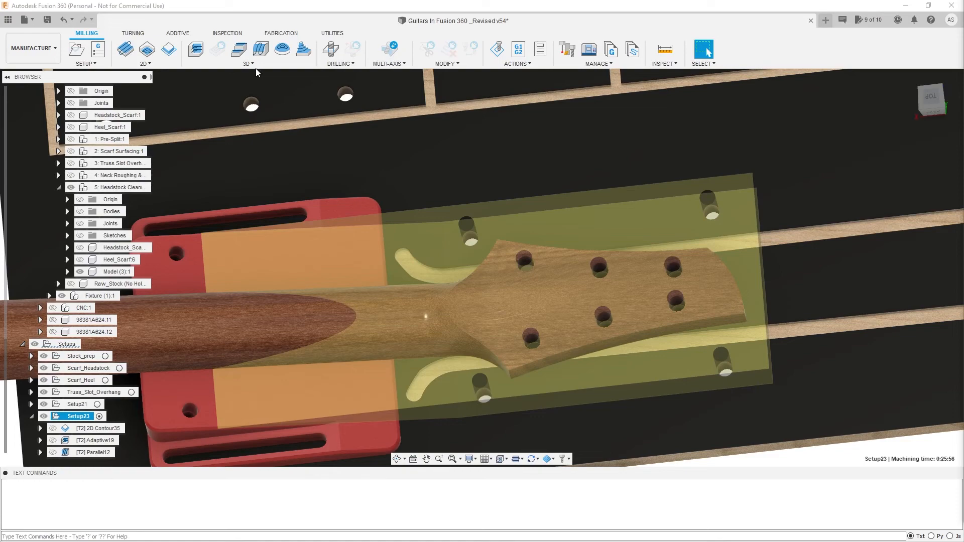
Start another 3D Parallel operation in Setup23 using tool 1, the 1/4" R1/8" ball end mill
click(252, 65)
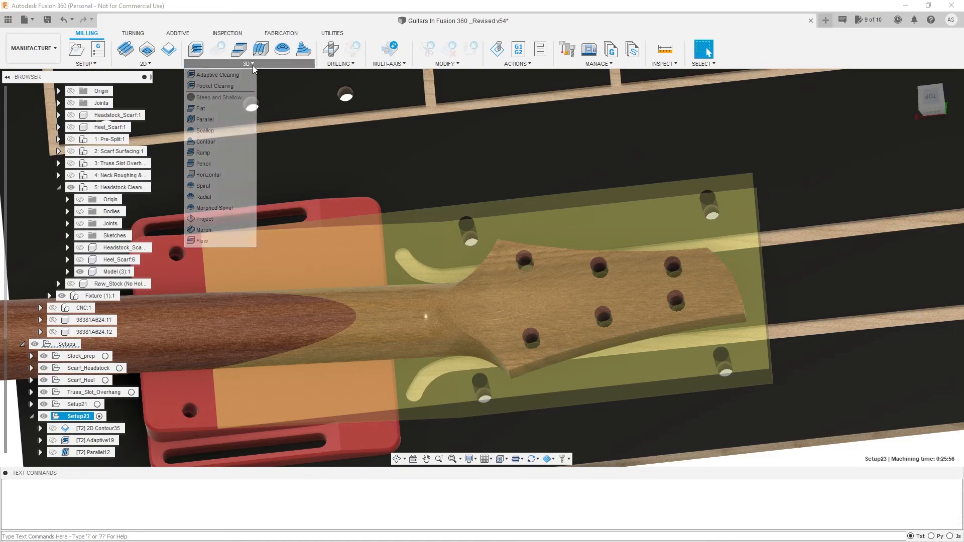
click(206, 120)
scroll(543, 280, down, 3)
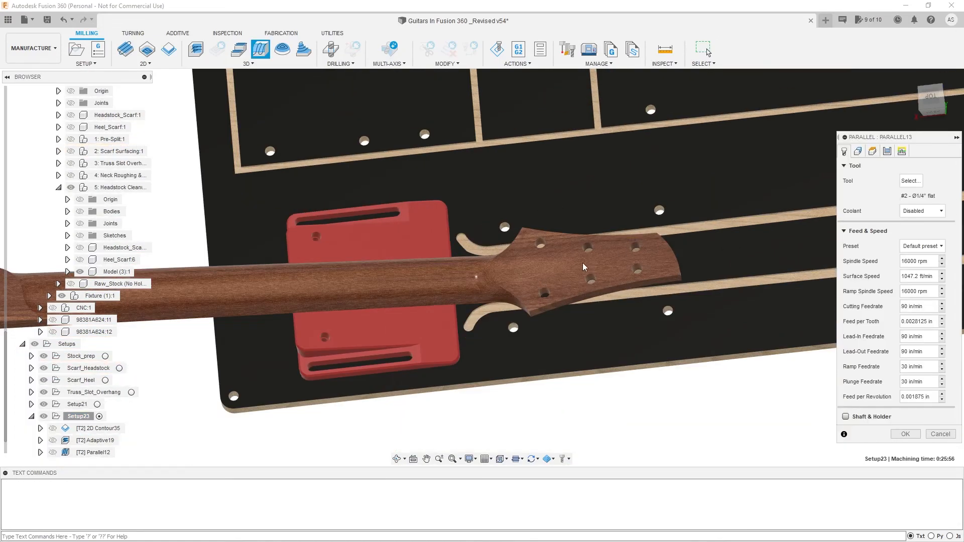
click(911, 182)
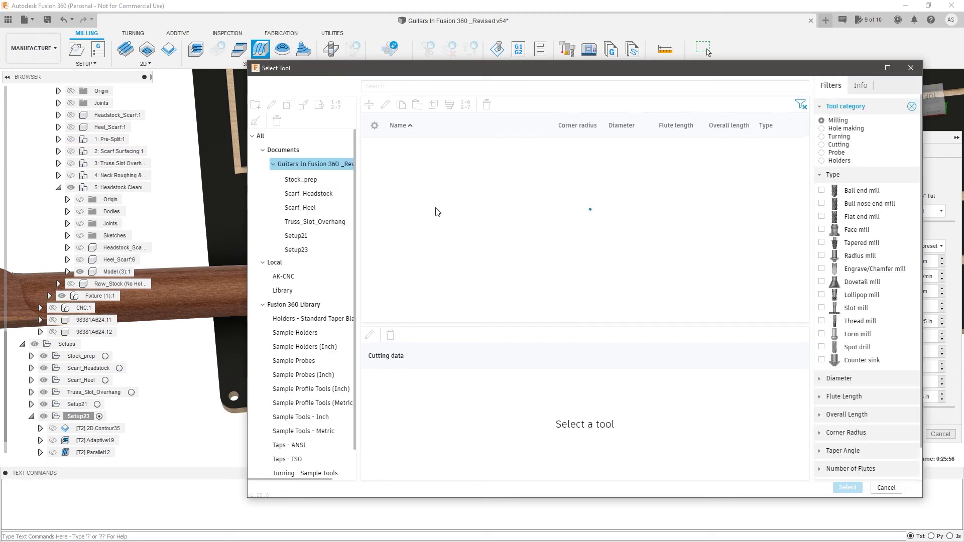
click(502, 159)
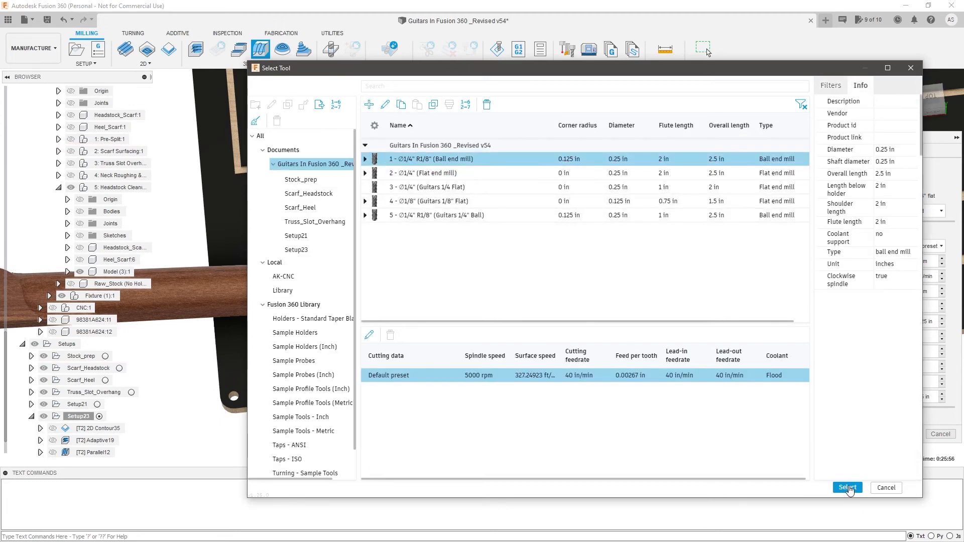
click(847, 487)
scroll(481, 290, up, 5)
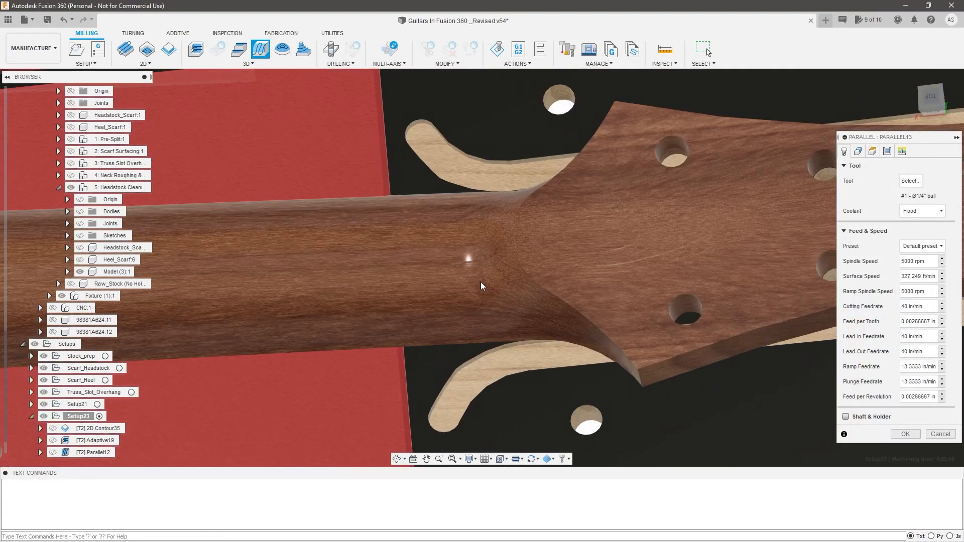
Set the new Parallel operation's spindle speed to 16000 rpm and its cutting feedrate to 75 in/min
click(932, 266)
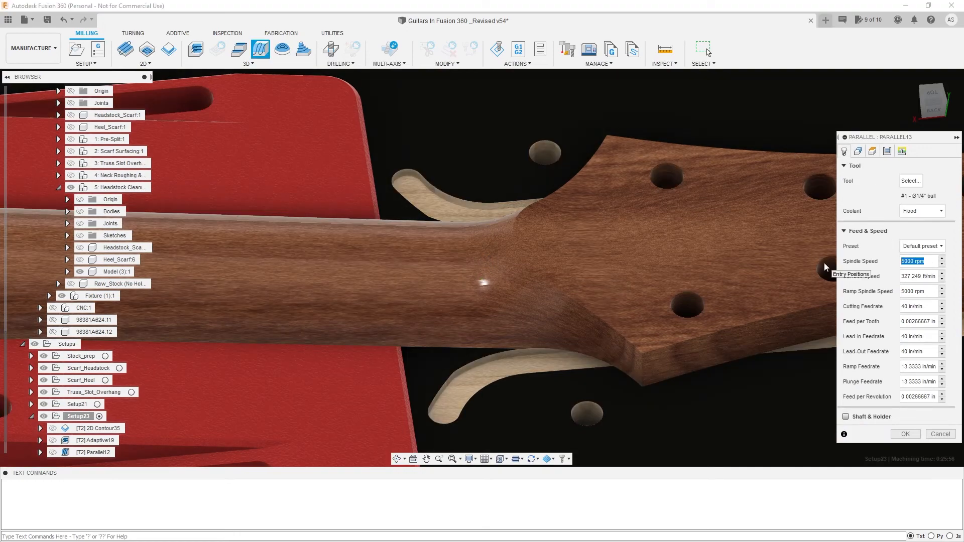
text(16000)
key(Tab)
key(Tab)
key(Tab)
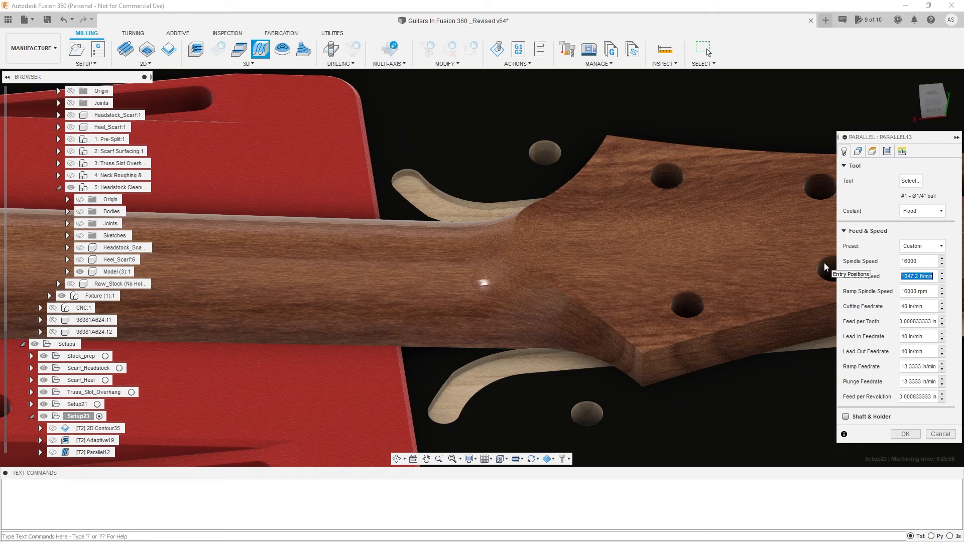
text(75 in/min)
key(Tab)
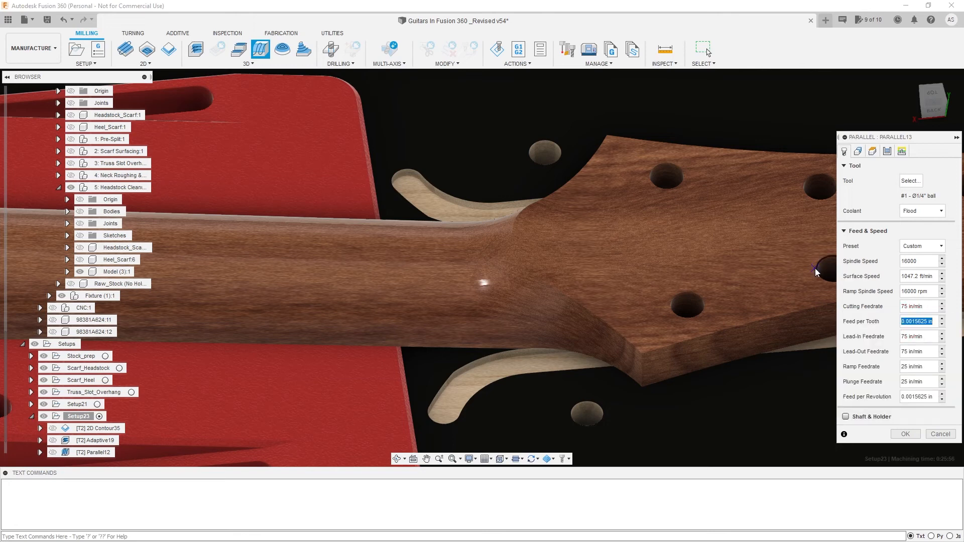
Change the new Parallel operation's machining boundary type to Selection
click(858, 155)
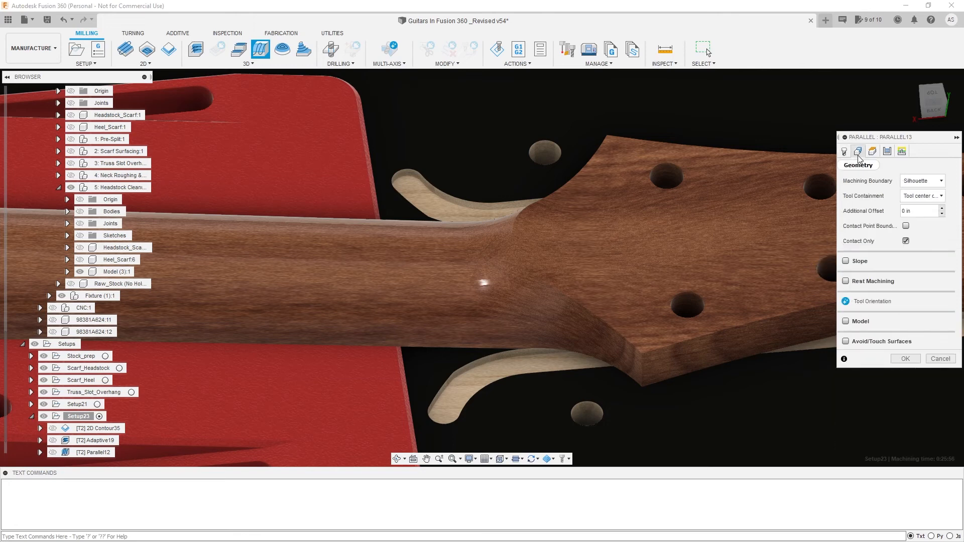
click(916, 180)
click(916, 217)
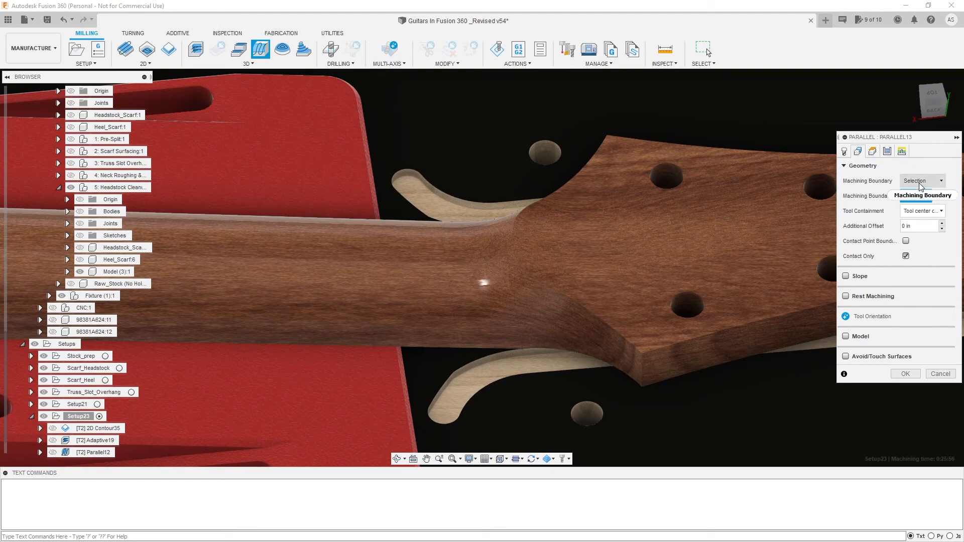
scroll(588, 252, down, 4)
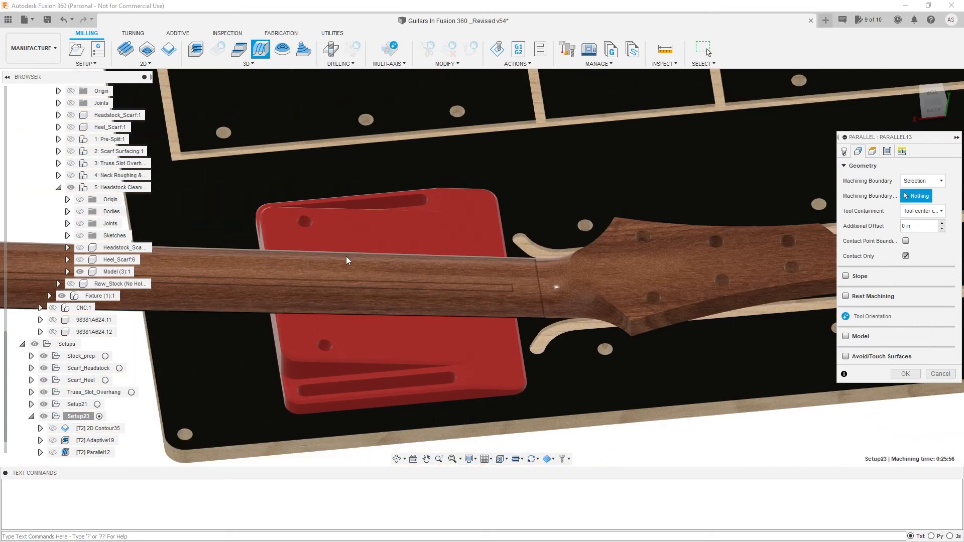
scroll(678, 271, up, 3)
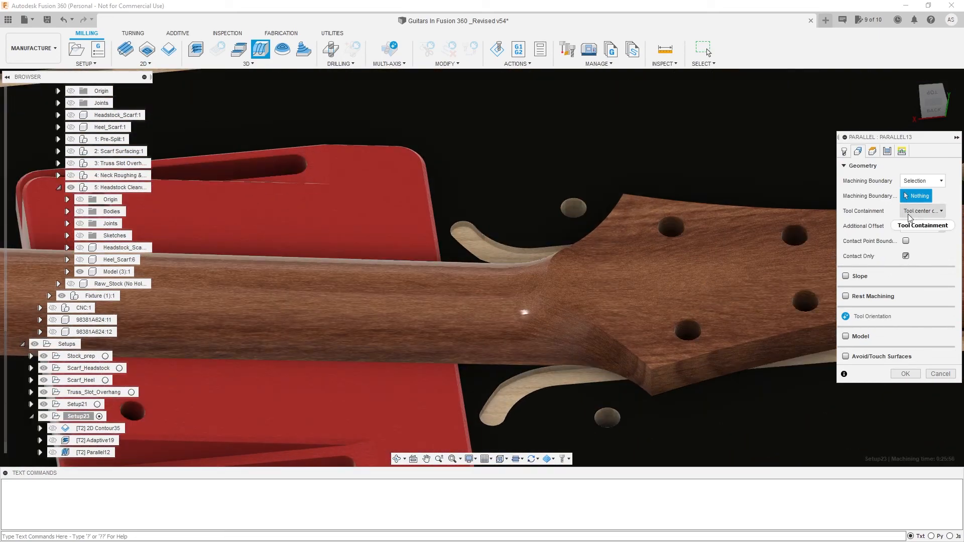
Enable Avoid/Touch Surfaces with Touch Surfaces on, and select the two curved faces joining the neck to the headstock
click(845, 357)
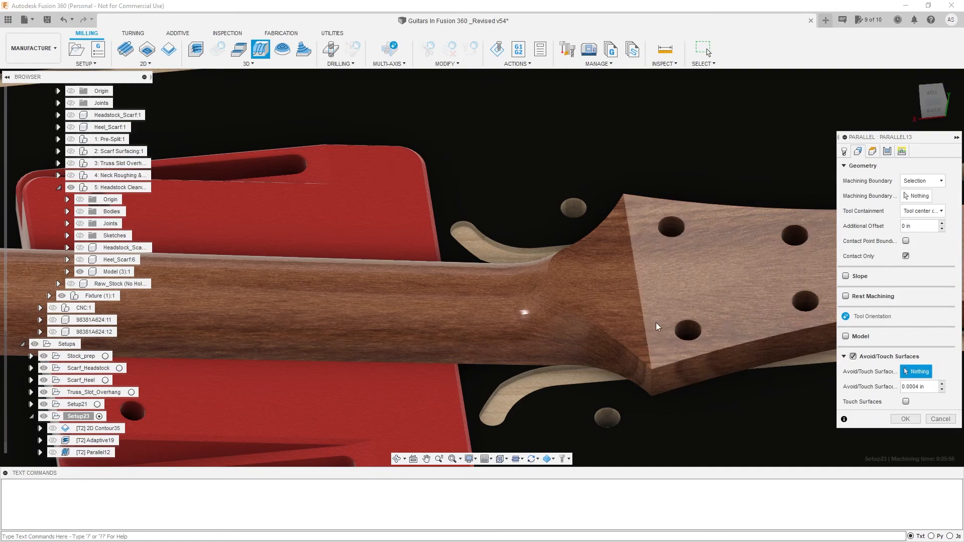
click(906, 402)
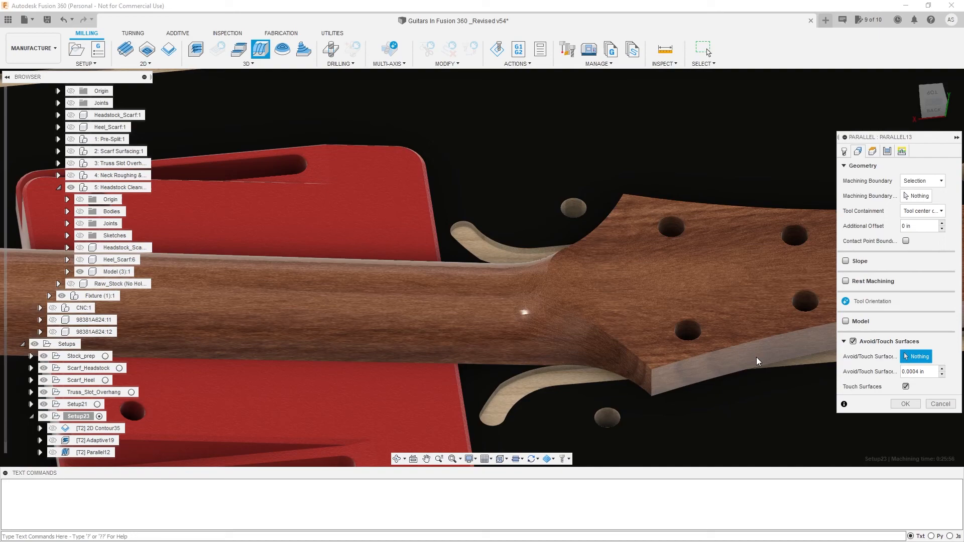
scroll(615, 309, down, 3)
scroll(655, 326, down, 5)
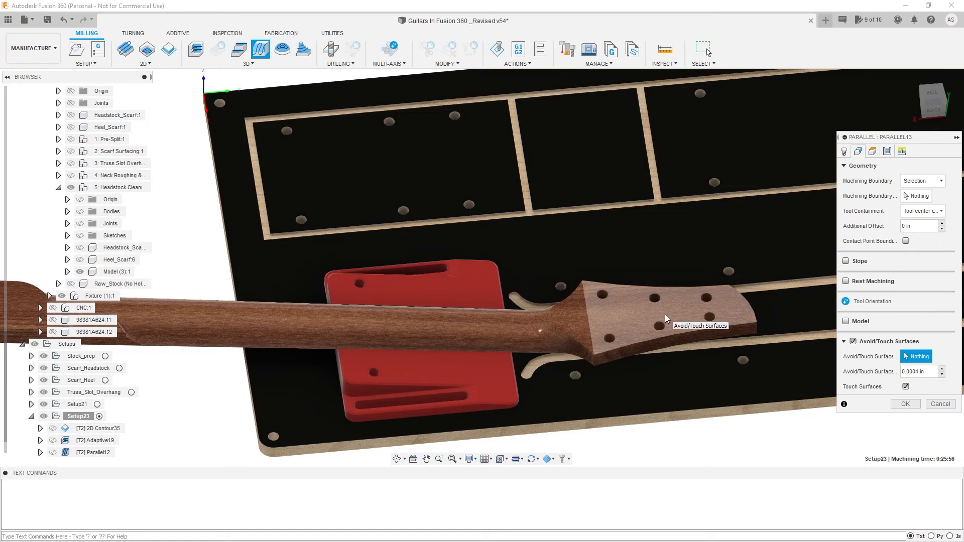
scroll(581, 326, up, 5)
click(604, 336)
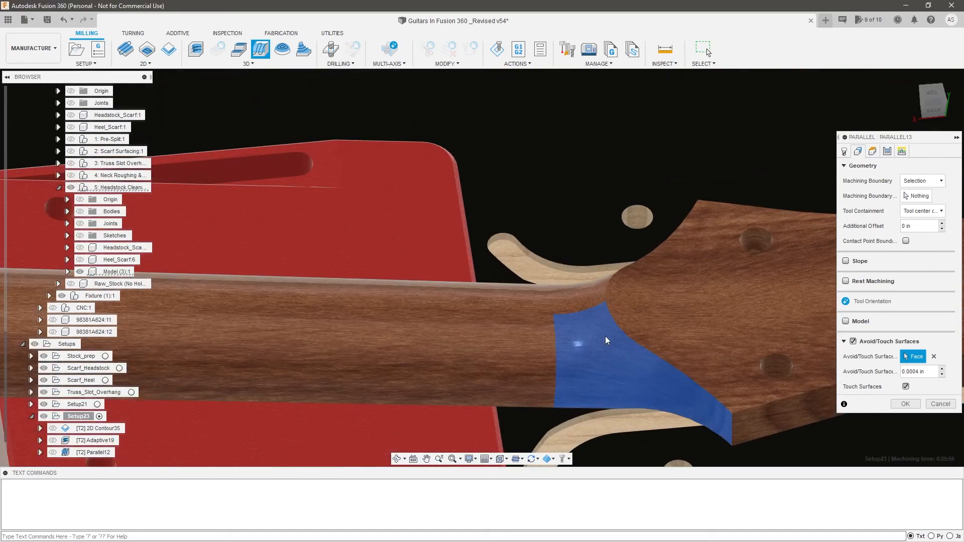
click(580, 300)
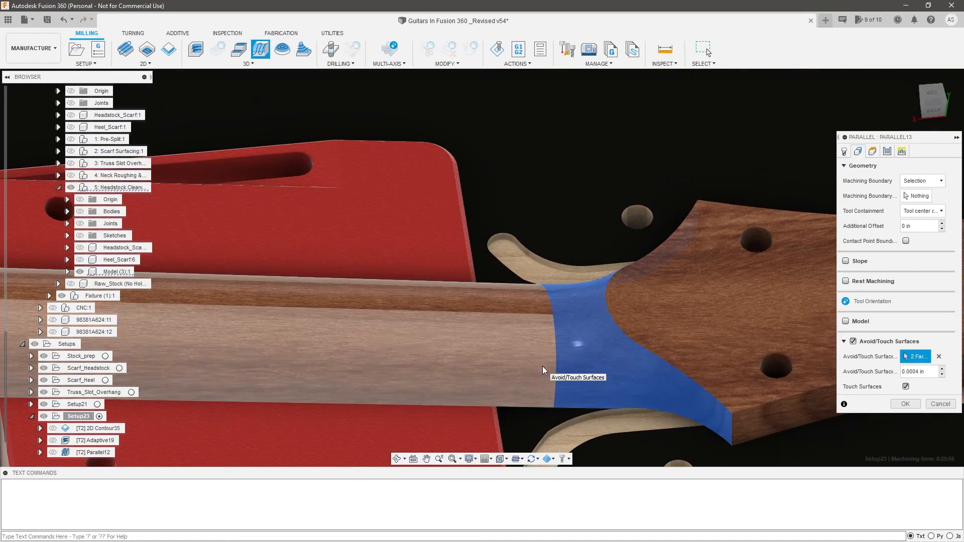
scroll(542, 366, down, 1)
click(942, 488)
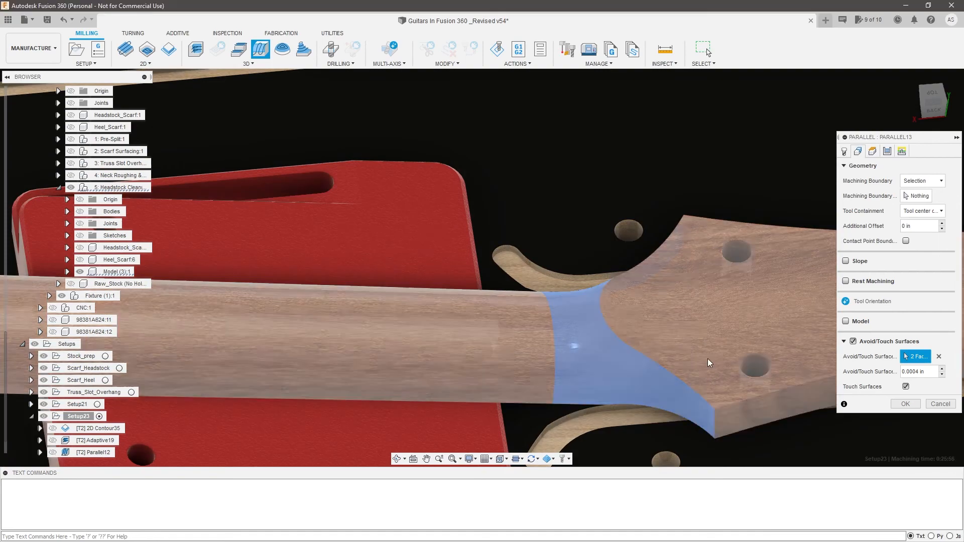
scroll(707, 358, up, 3)
Select two machining boundary chains, one around the neck beside the curved transition and one around the headstock outline
click(915, 182)
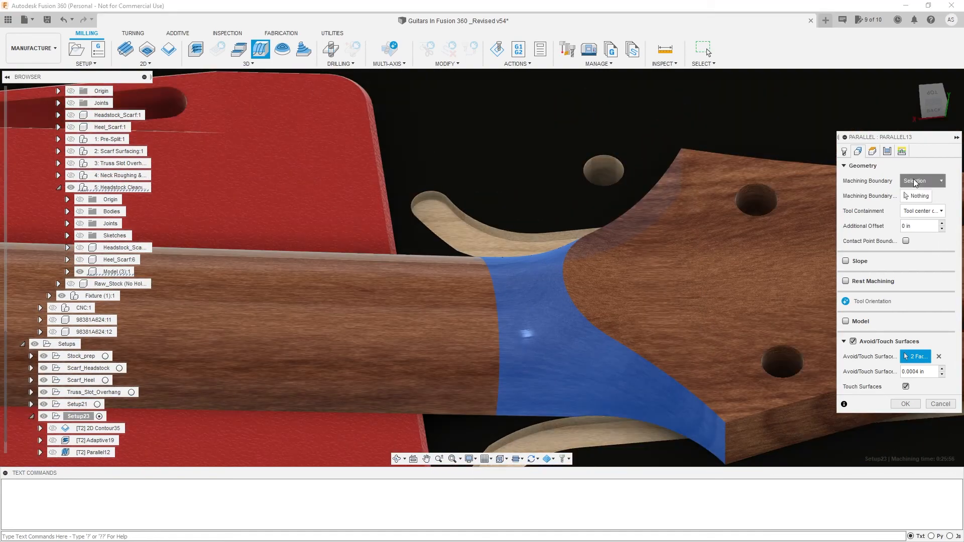
click(918, 216)
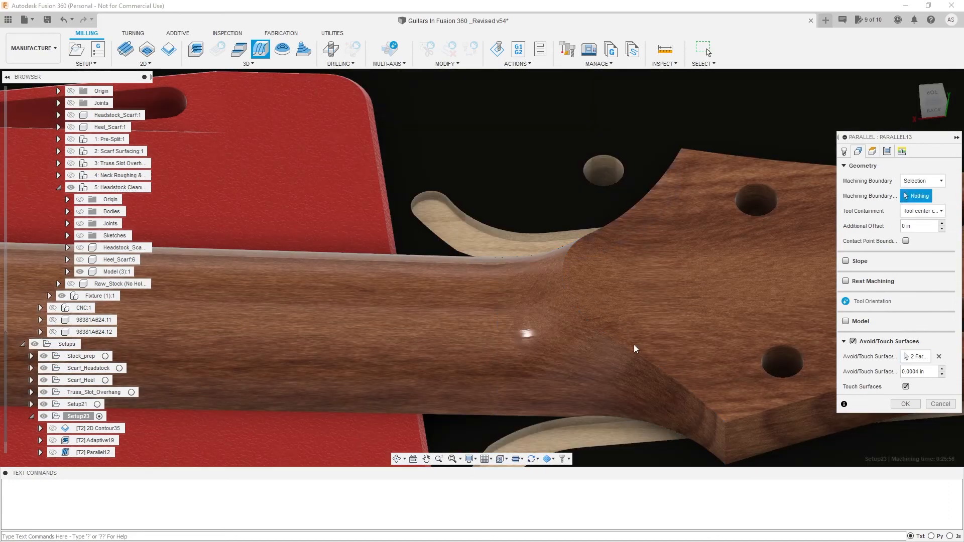
click(531, 418)
click(628, 420)
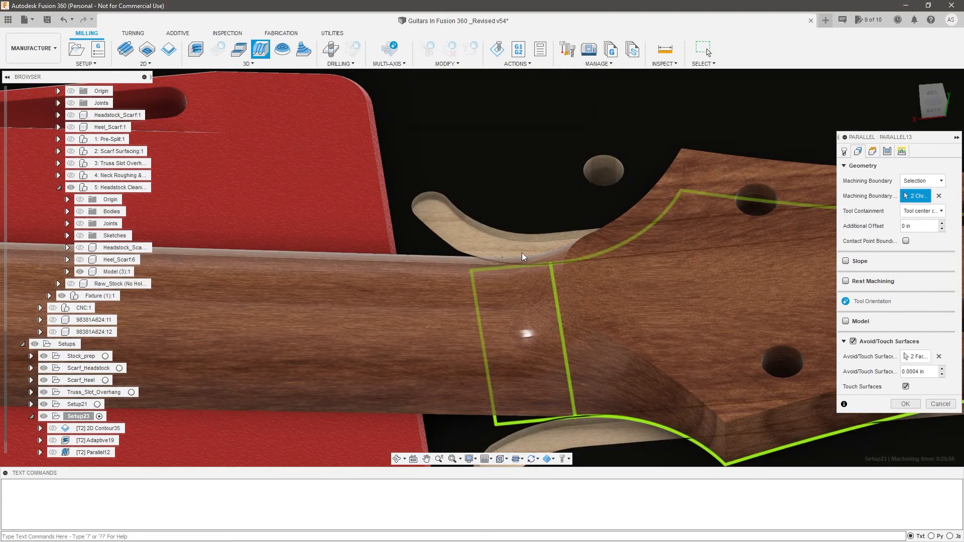
scroll(522, 252, down, 3)
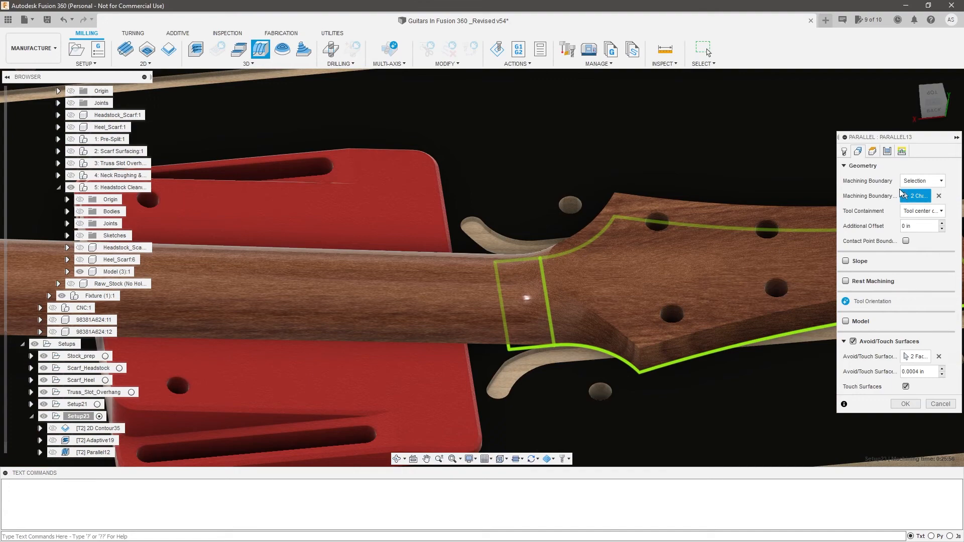
Set the Parallel operation's bottom height from a selection, using the top face of the fixture board as reference
scroll(755, 260, up, 2)
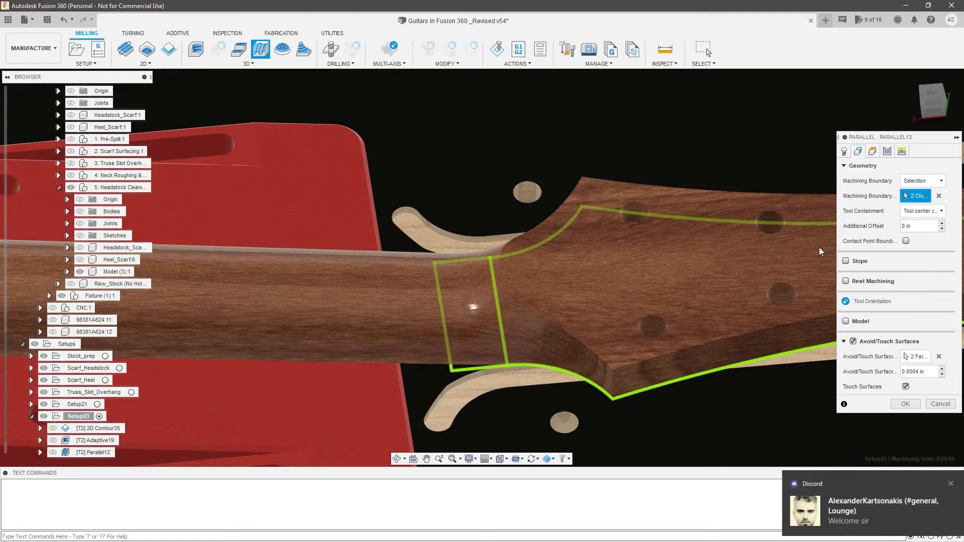
click(874, 152)
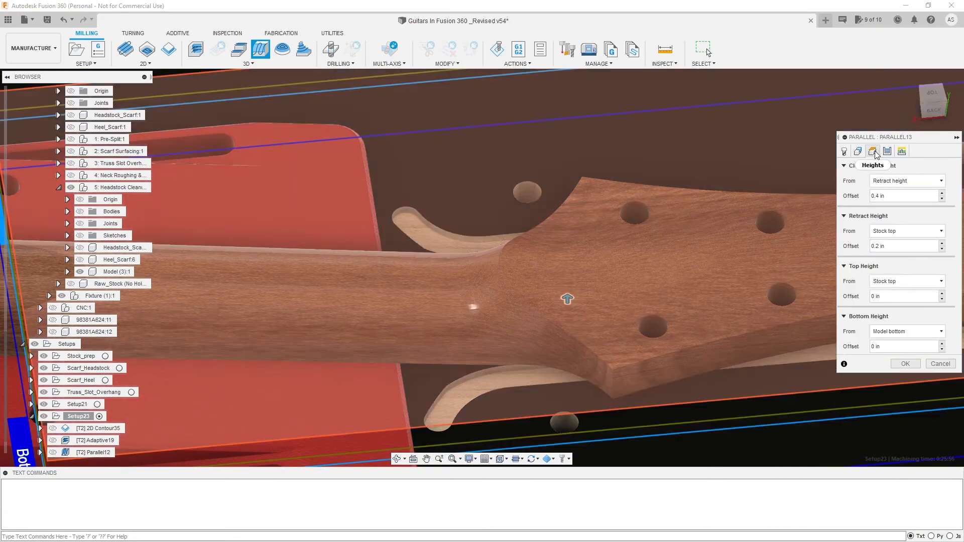
click(900, 331)
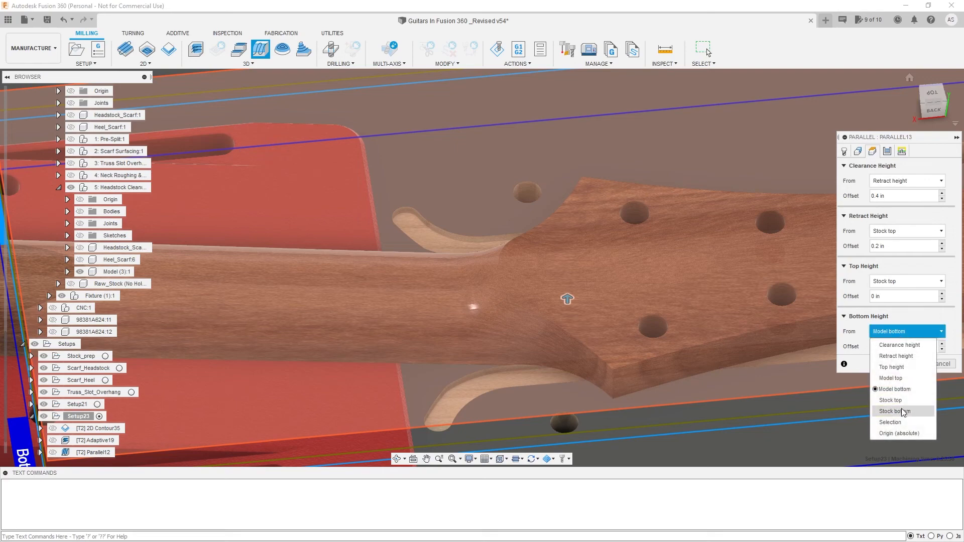
click(902, 423)
scroll(691, 320, down, 5)
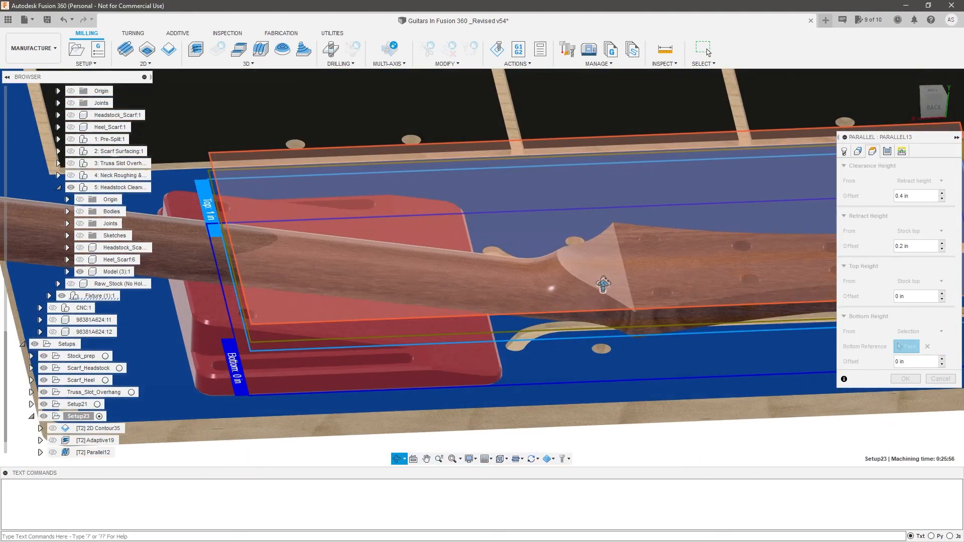
Set the top height from a selection, showing the hidden headstock scarf stock and picking its upper face as reference
click(910, 279)
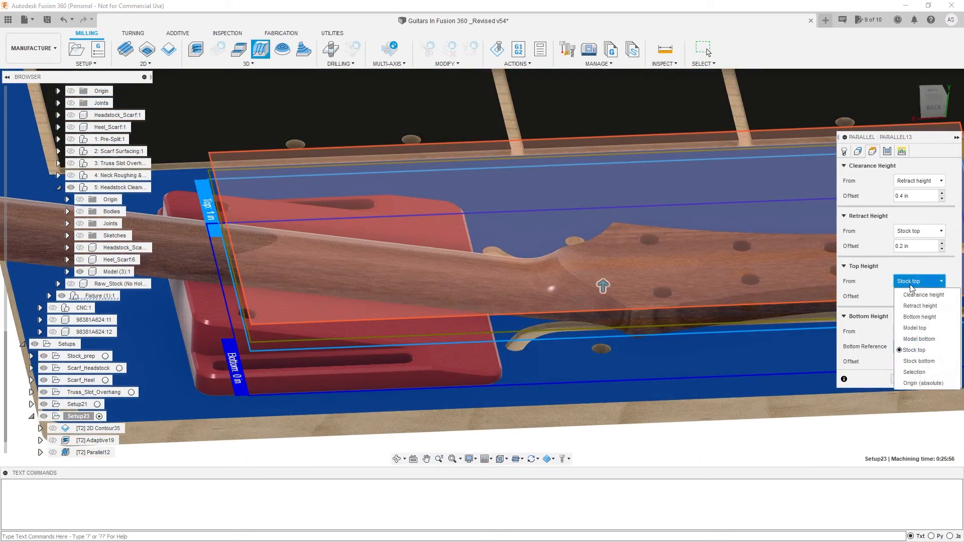
click(921, 374)
shift+middle_drag(653, 281, 599, 253)
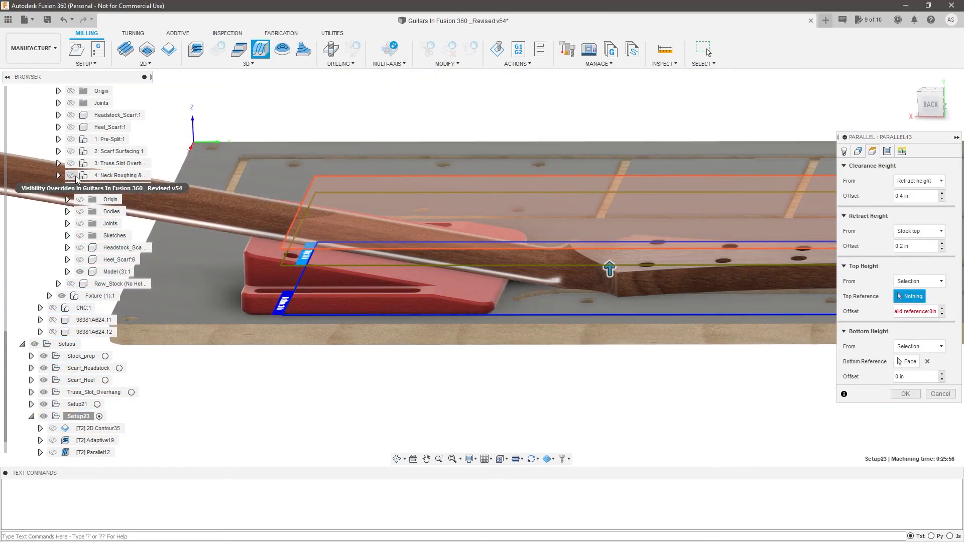
click(82, 284)
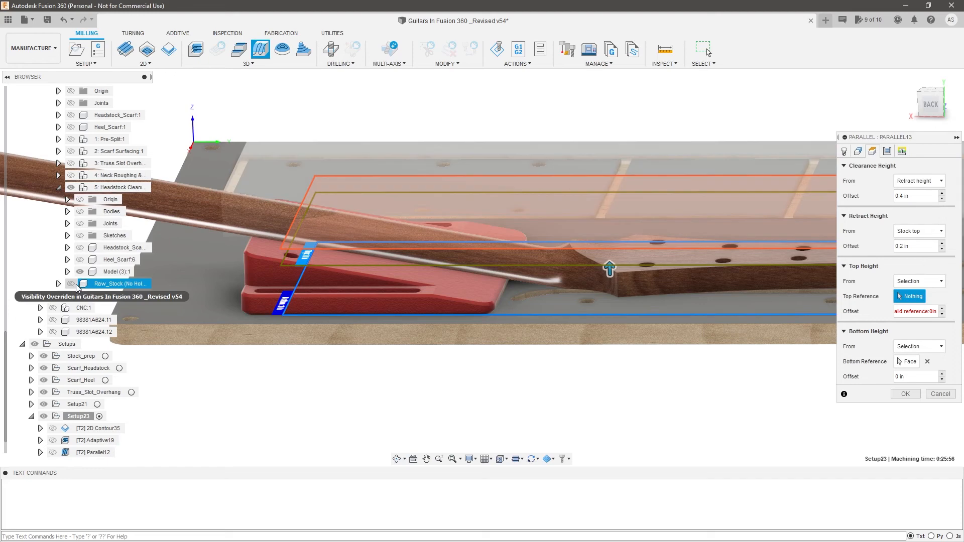
click(83, 248)
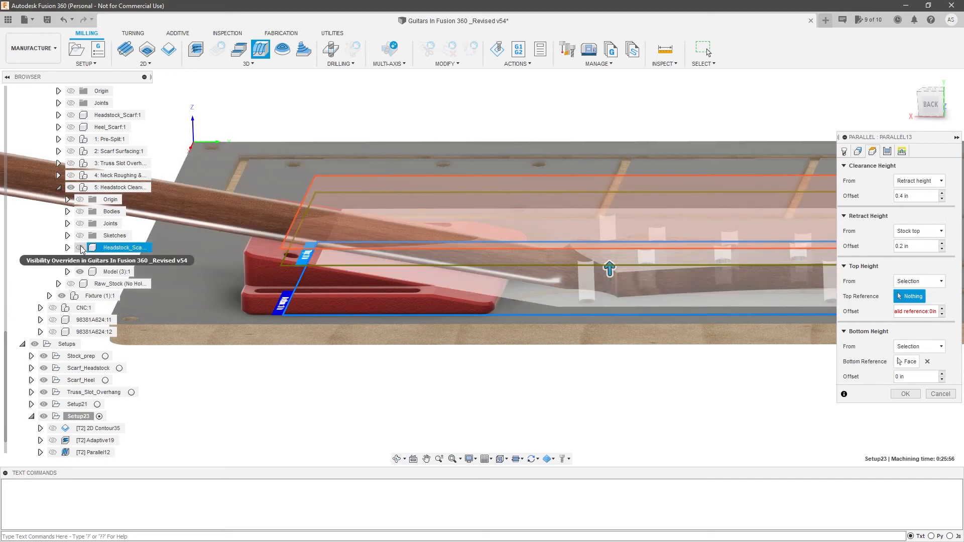
click(80, 248)
click(662, 255)
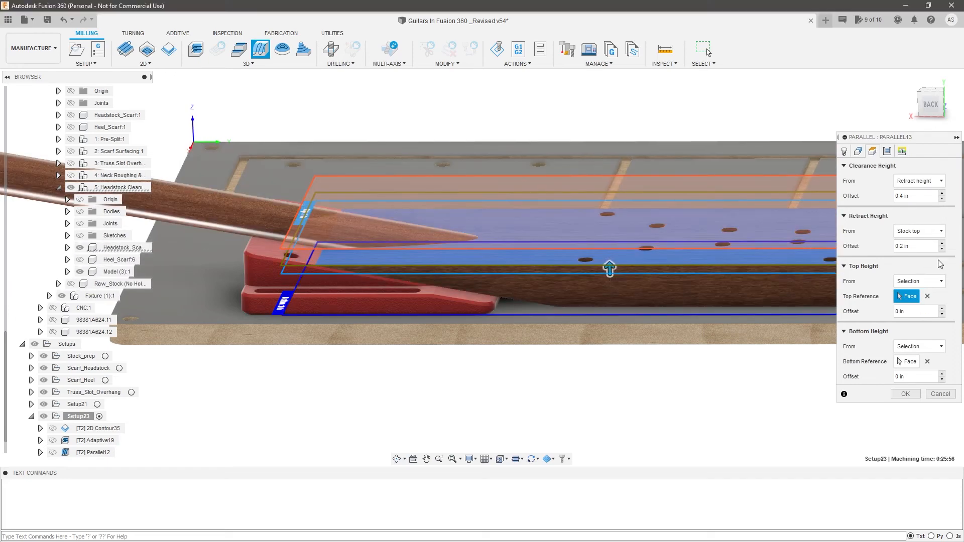
Set the retract height offset to 0.5 in, measured from the stock top
click(925, 230)
click(925, 227)
click(927, 247)
key(Tab)
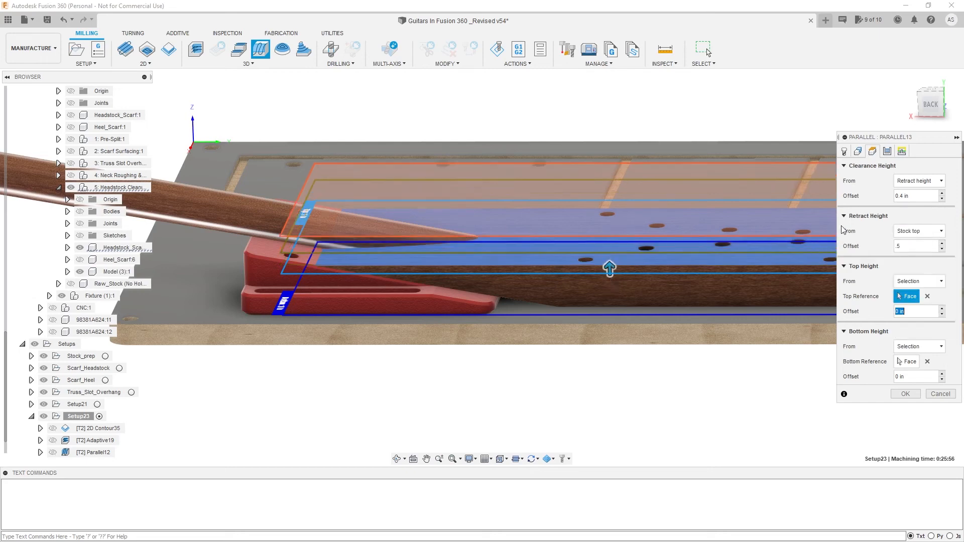
Set the clearance height from a selection on the shown Heel_Scarf:6 stock, with a 0 in offset
click(919, 180)
click(913, 273)
scroll(626, 300, down, 3)
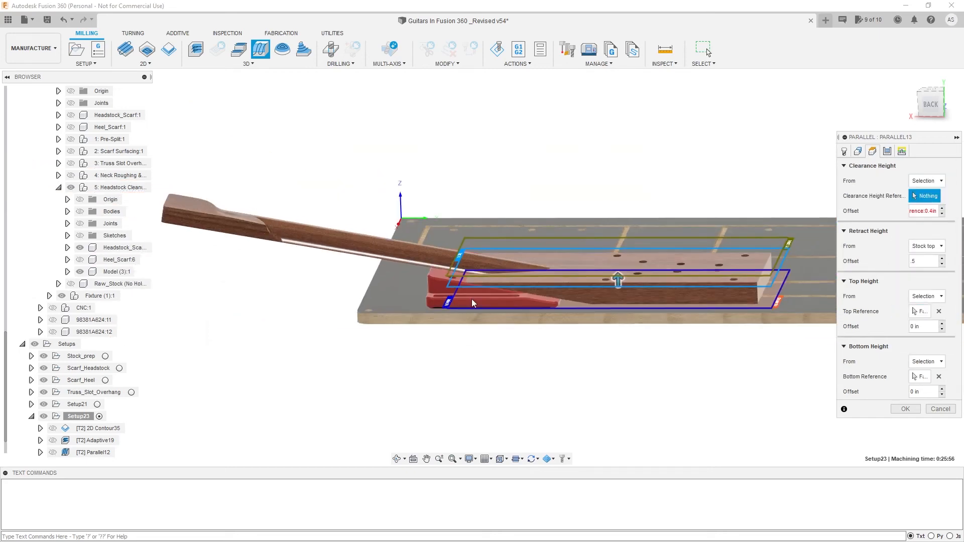
click(79, 260)
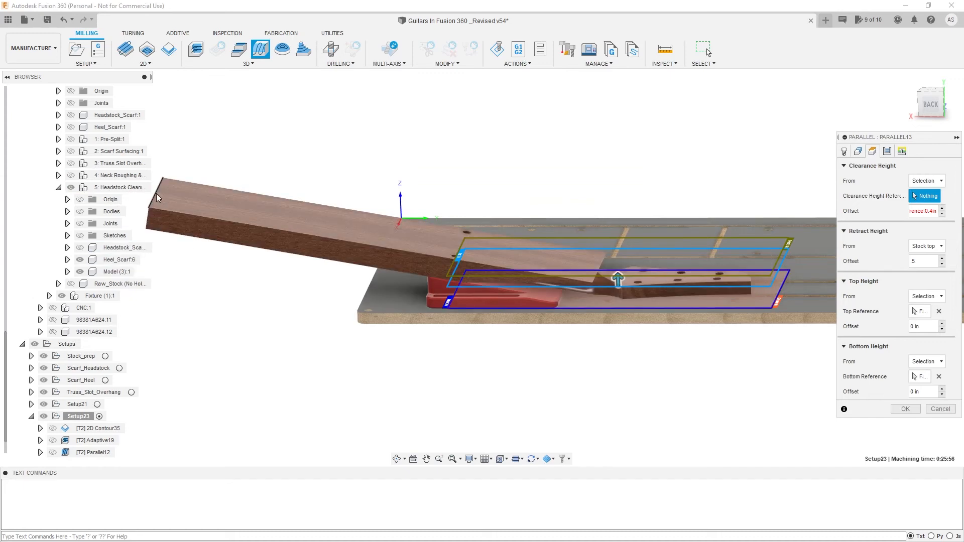
click(439, 218)
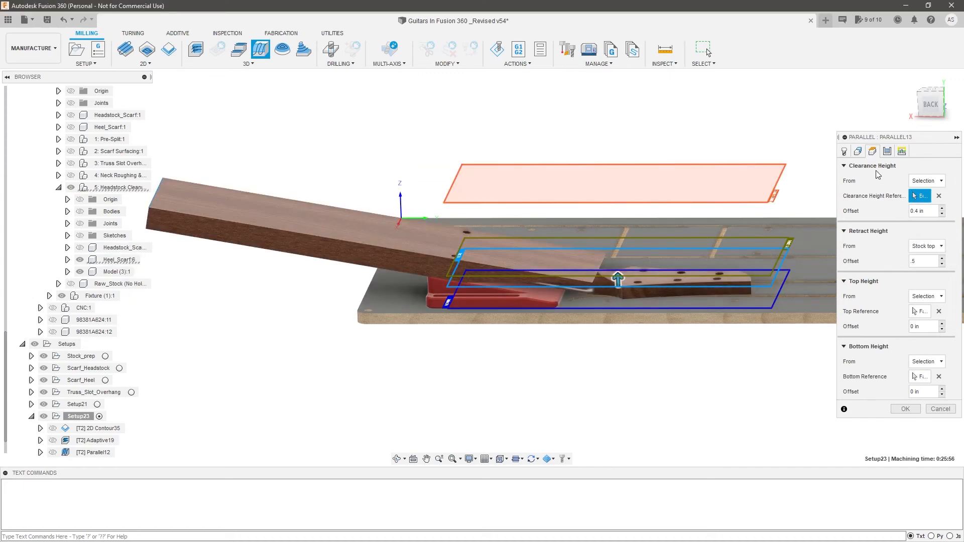
double_click(923, 209)
text(0)
key(Tab)
Hide the Heel_Scarf:6 stock, set the Parallel pass stepover to 0.0312 in, and generate the toolpath
click(887, 152)
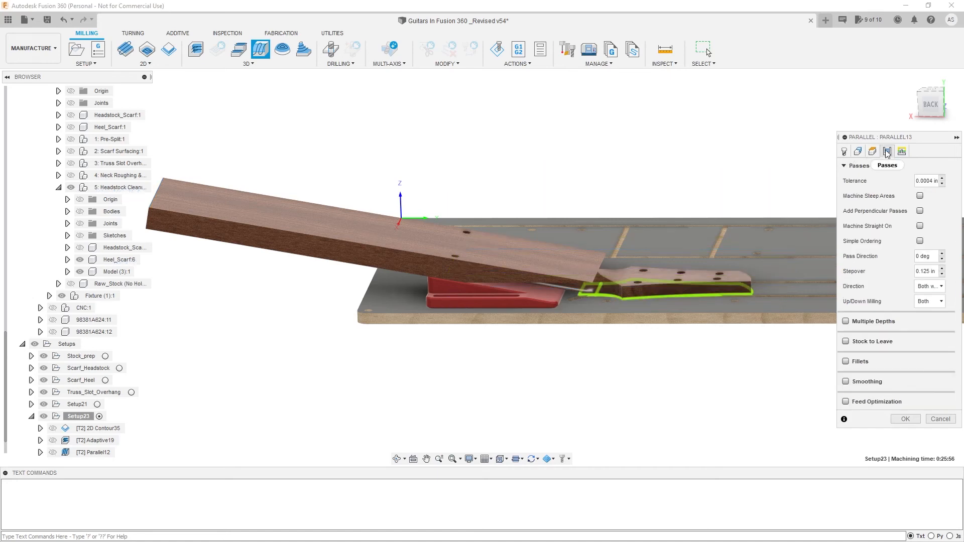
scroll(688, 270, up, 3)
shift+middle_drag(689, 270, 708, 301)
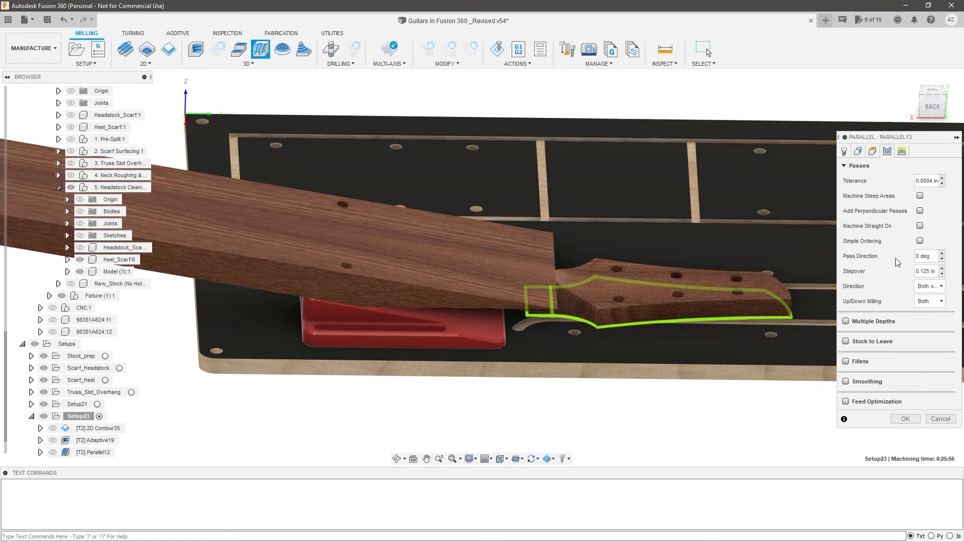
shift+middle_drag(753, 312, 392, 342)
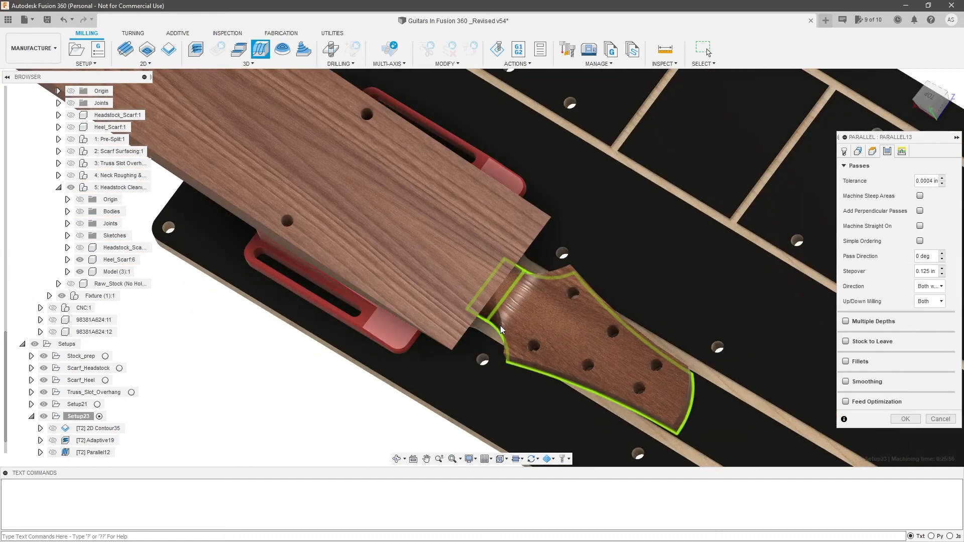
shift+middle_drag(392, 341, 84, 210)
click(80, 260)
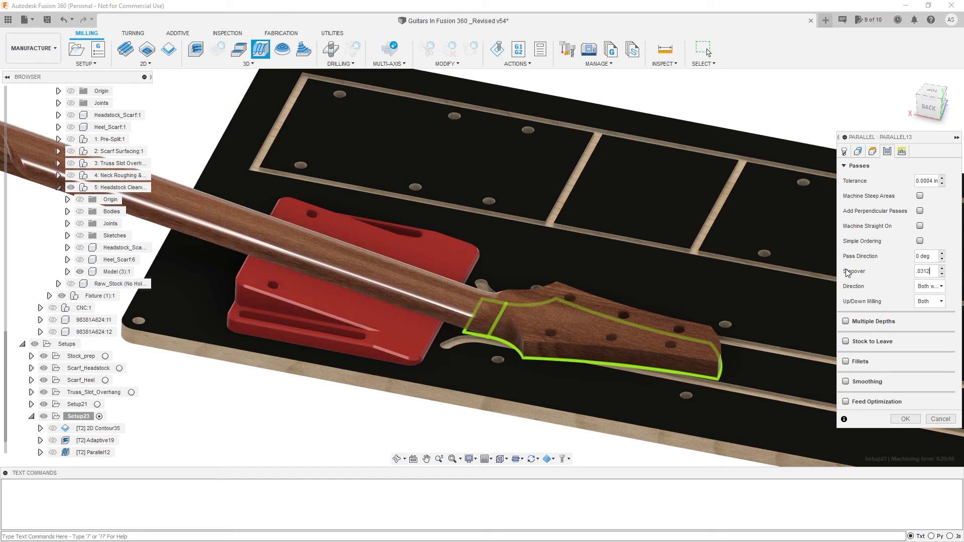
click(912, 420)
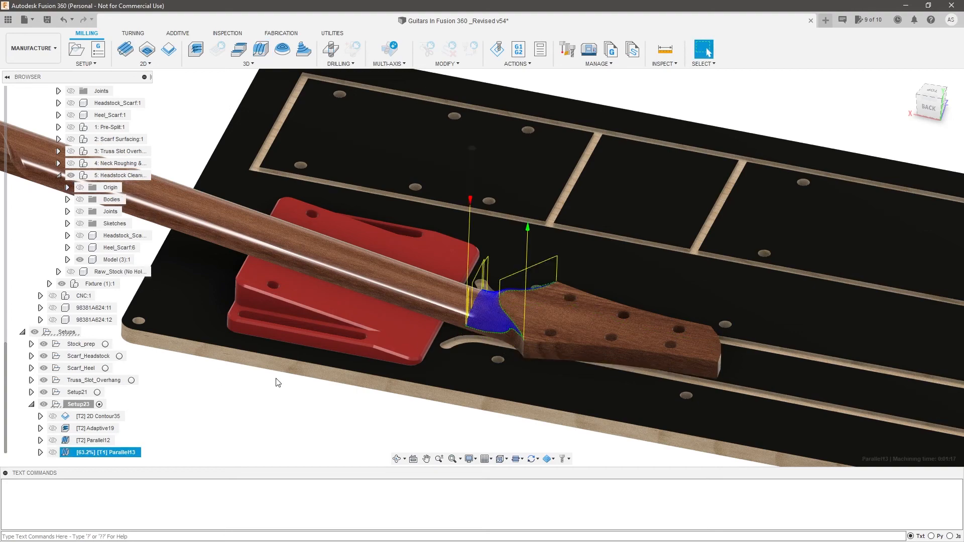
Edit Parallel13 to use Silhouette as its machining boundary, and regenerate the toolpath
scroll(497, 321, up, 5)
shift+middle_drag(490, 324, 481, 392)
shift+middle_drag(577, 210, 641, 228)
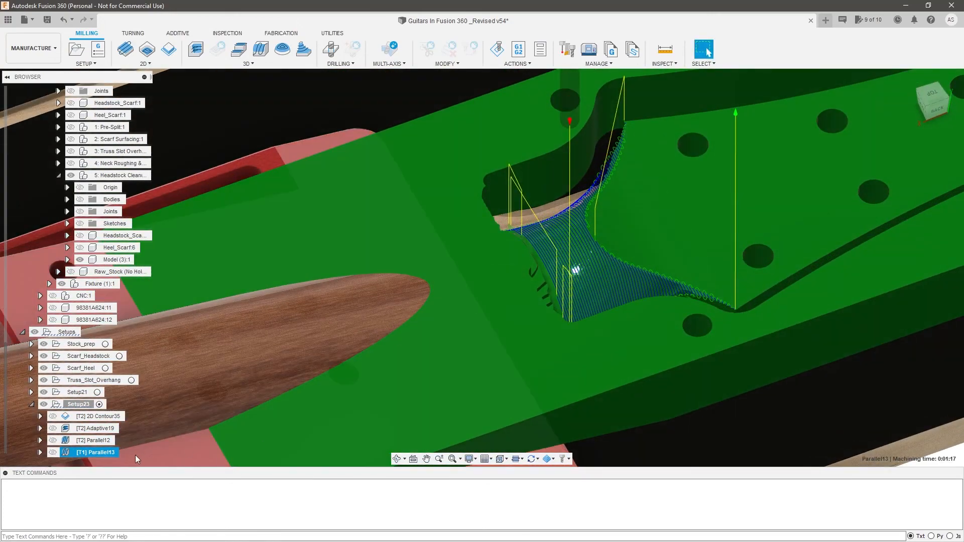
right_click(99, 453)
click(114, 114)
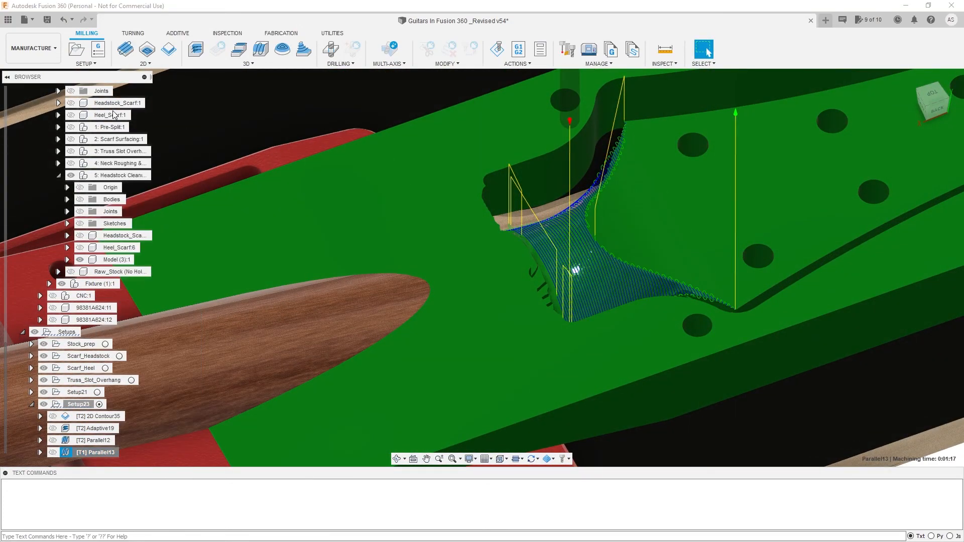
click(858, 151)
click(927, 184)
click(929, 206)
scroll(652, 286, down, 3)
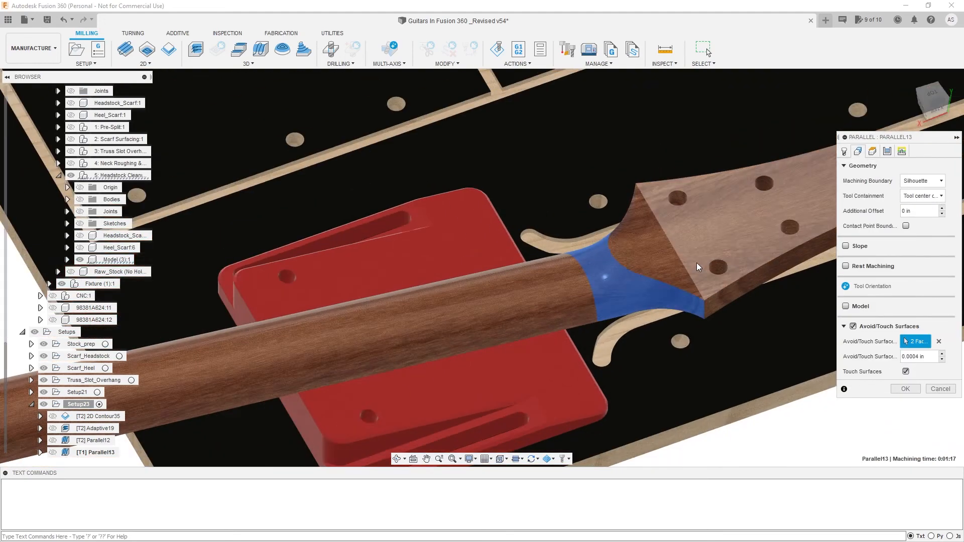
scroll(697, 263, down, 3)
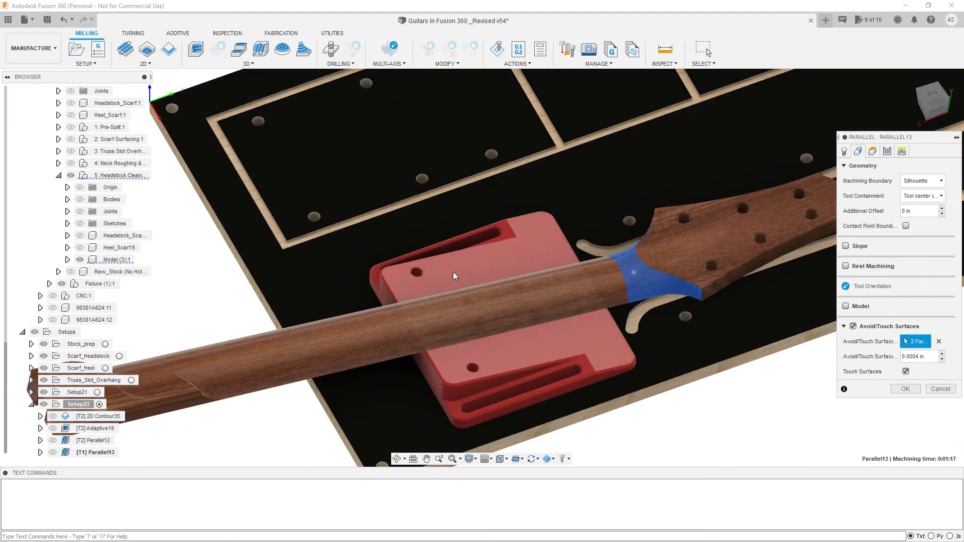
scroll(742, 275, up, 3)
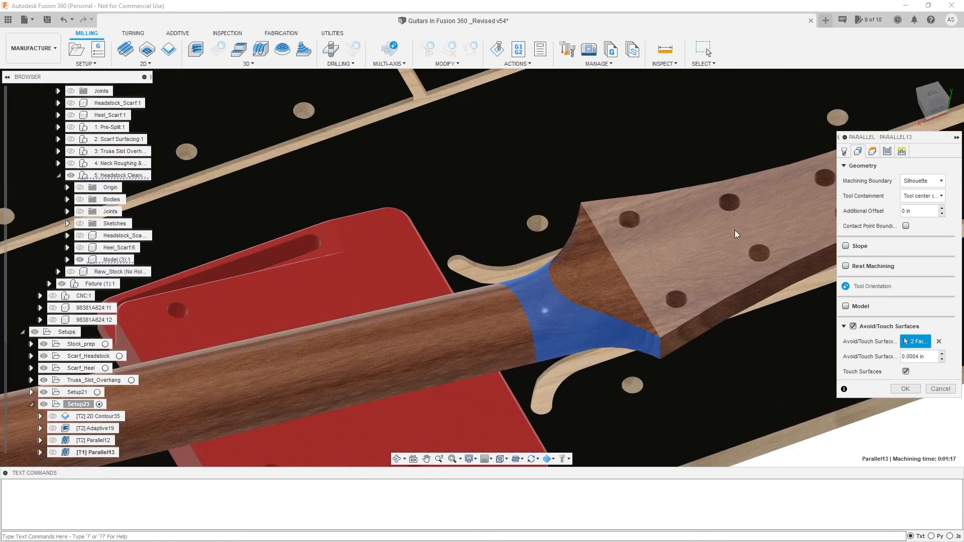
click(905, 389)
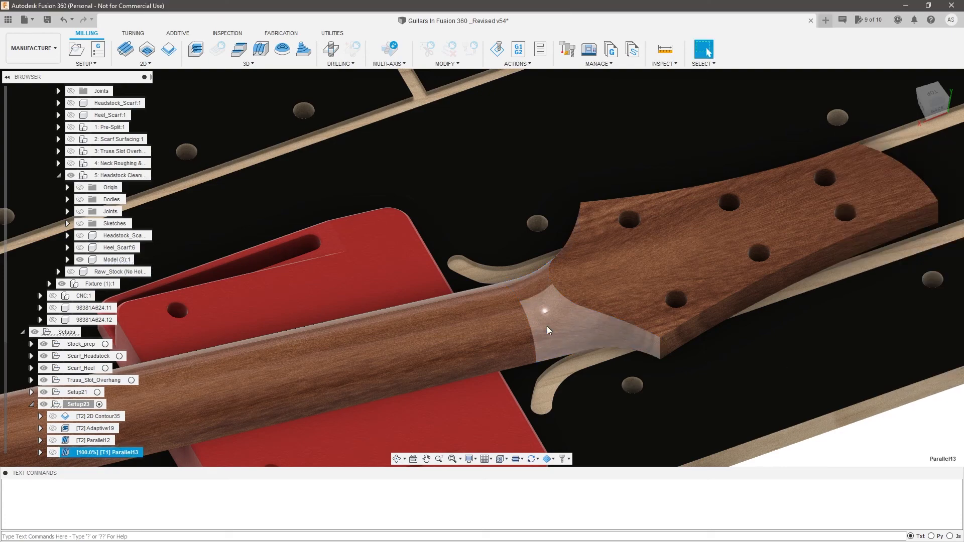
Enable Contact Point Boundary in Parallel13's geometry settings and regenerate the toolpath
scroll(589, 321, up, 3)
shift+middle_drag(522, 319, 510, 291)
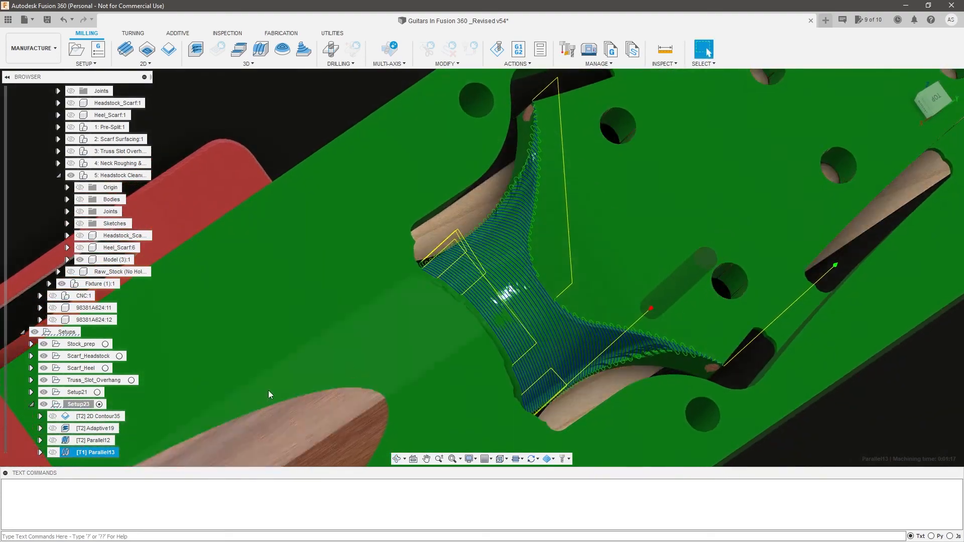
right_click(97, 451)
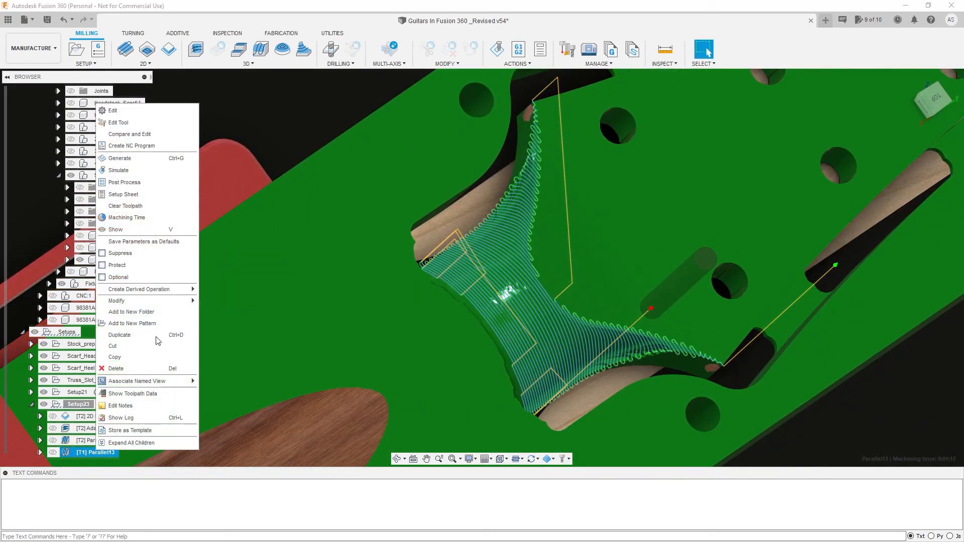
click(151, 110)
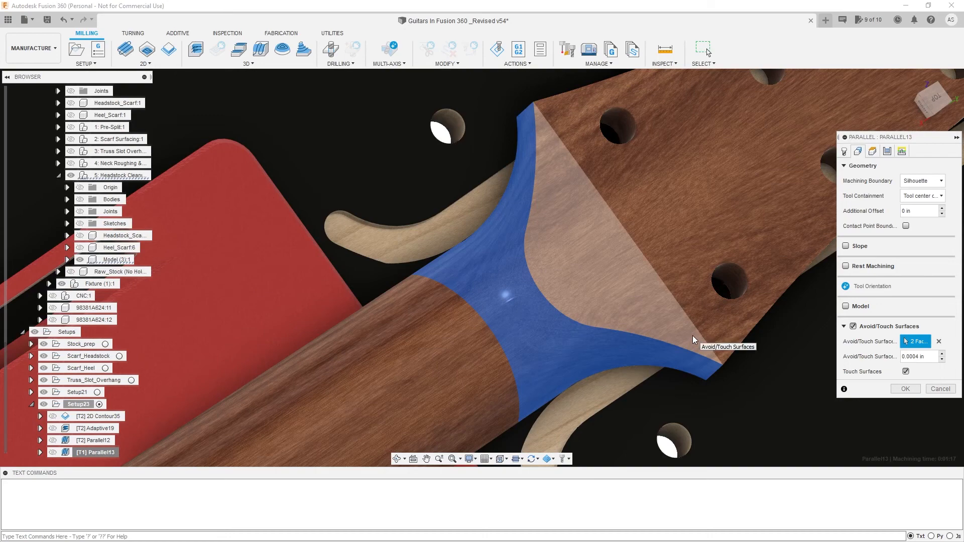
scroll(609, 300, down, 2)
scroll(605, 306, up, 1)
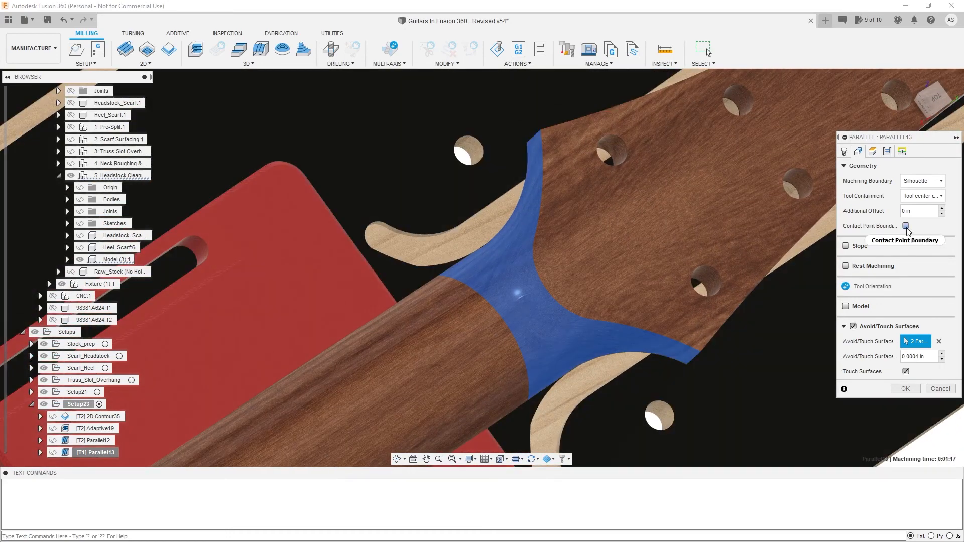
click(906, 227)
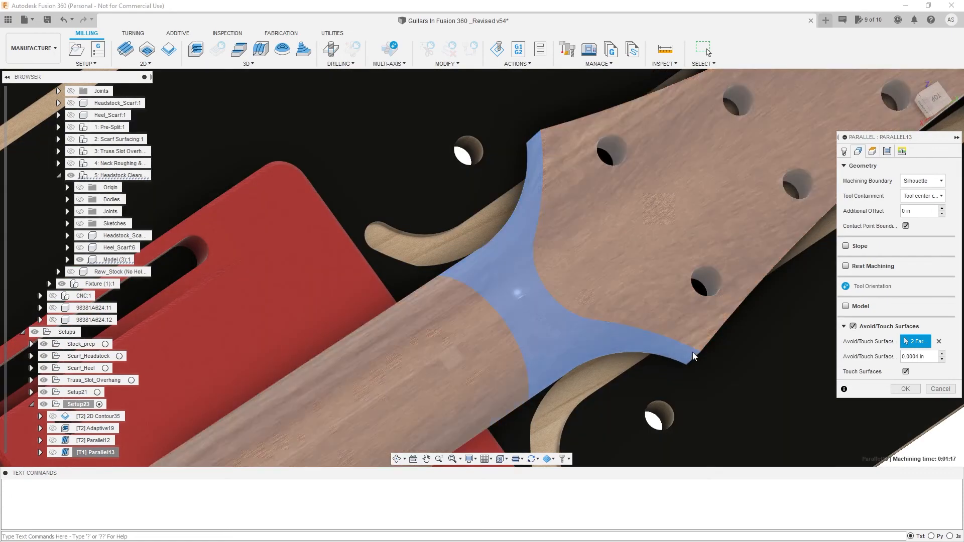
click(906, 389)
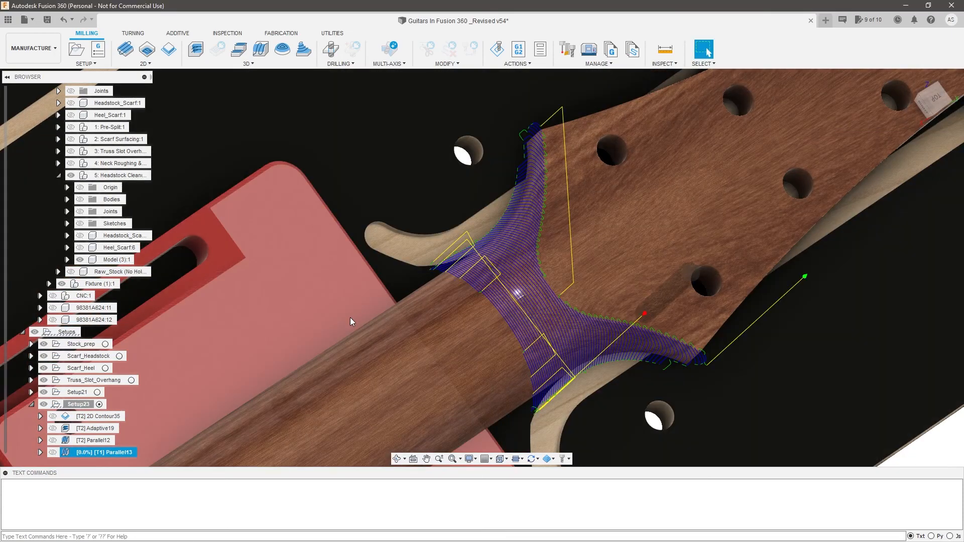
Simulate all Setup23 toolpaths from the first operation, with the playback speed reduced
scroll(547, 133, up, 5)
shift+middle_drag(556, 132, 628, 366)
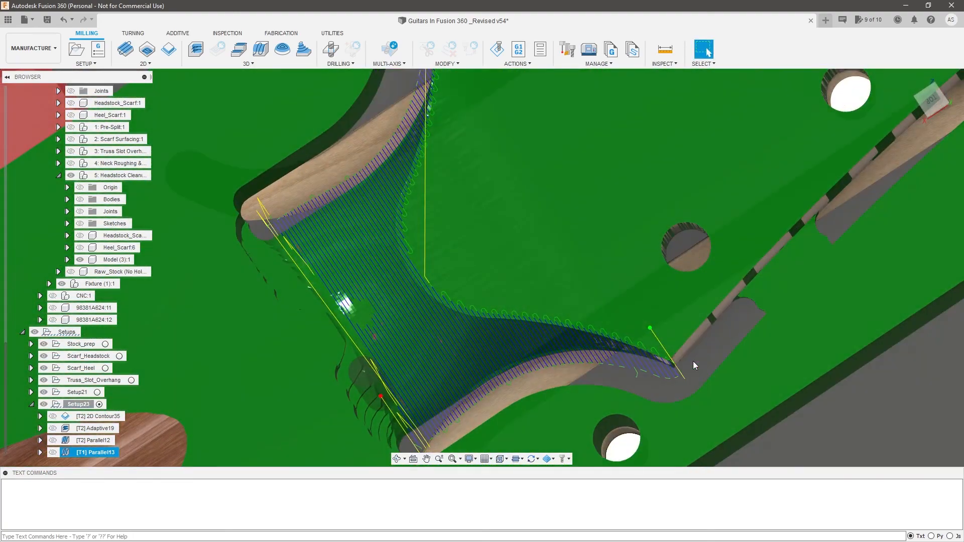
scroll(683, 366, down, 3)
click(941, 488)
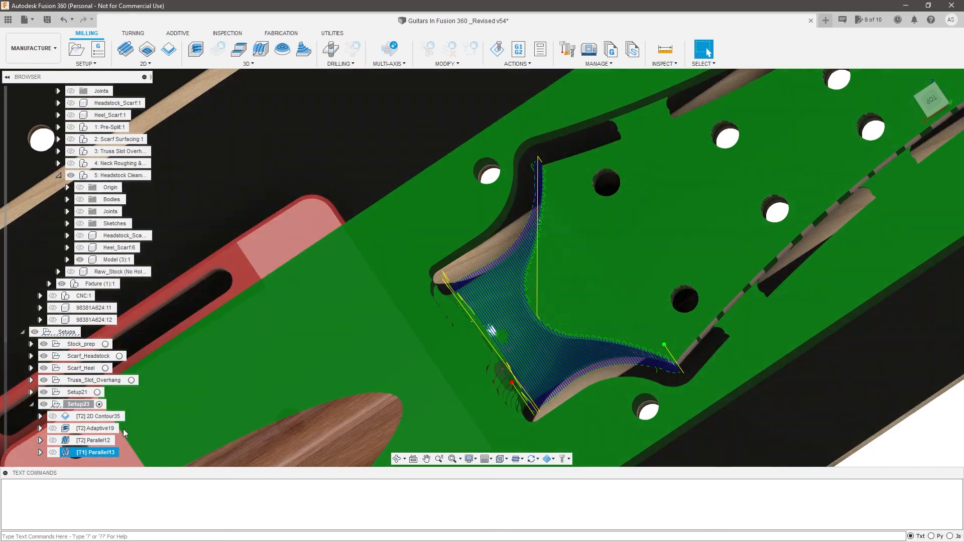
right_click(82, 406)
click(142, 175)
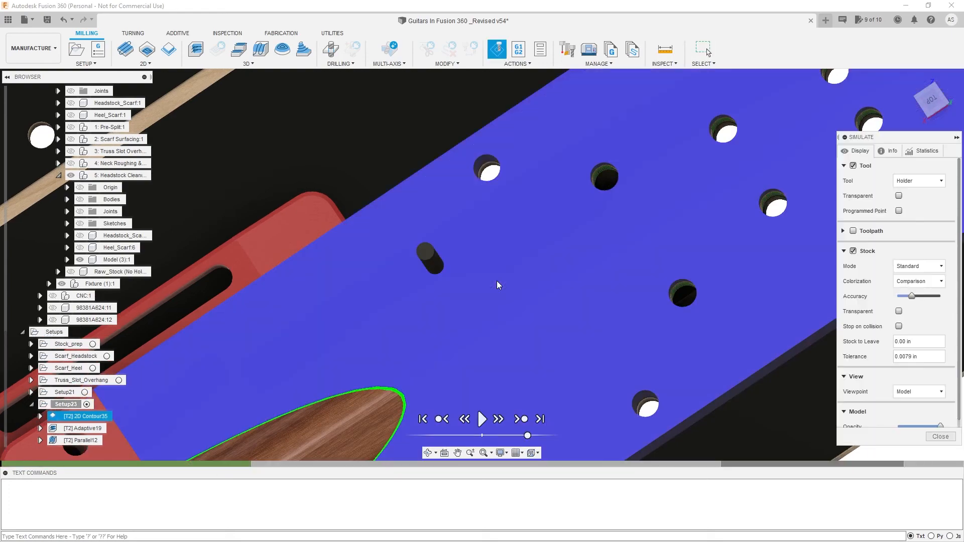
scroll(558, 286, down, 3)
scroll(542, 312, up, 1)
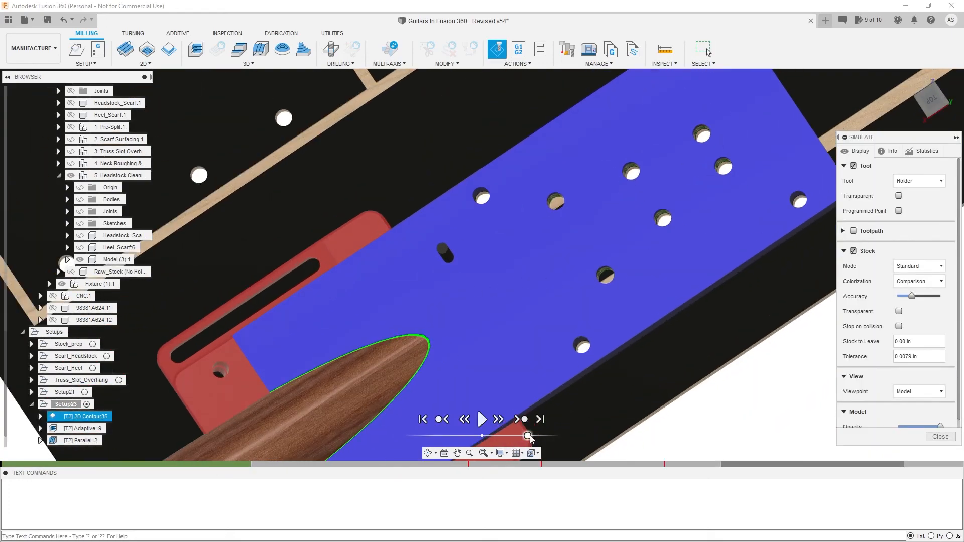
drag(528, 436, 517, 437)
mouse_move(910, 465)
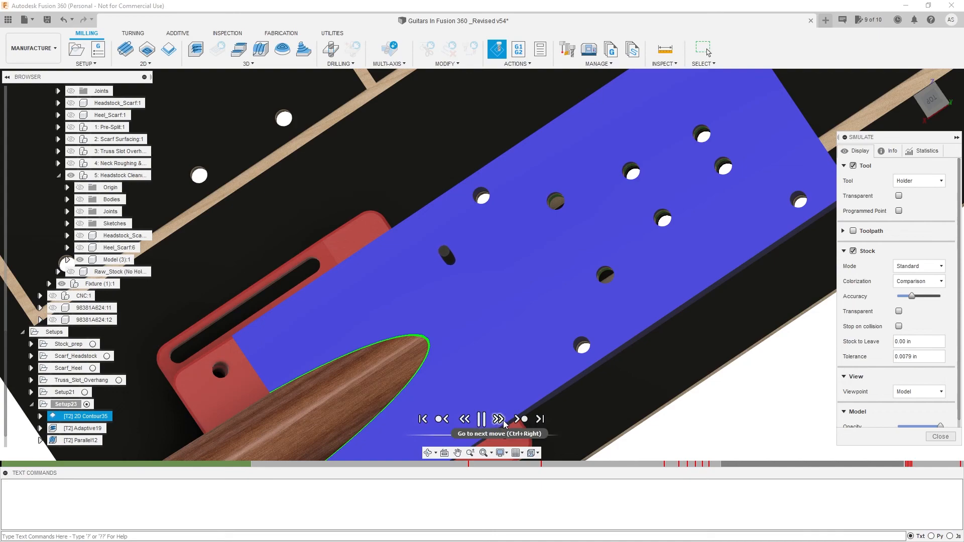
Run the simulation faster into Parallel12, pause to enable Stop on collision, and resume playback
scroll(547, 346, down, 2)
shift+middle_drag(546, 347, 601, 234)
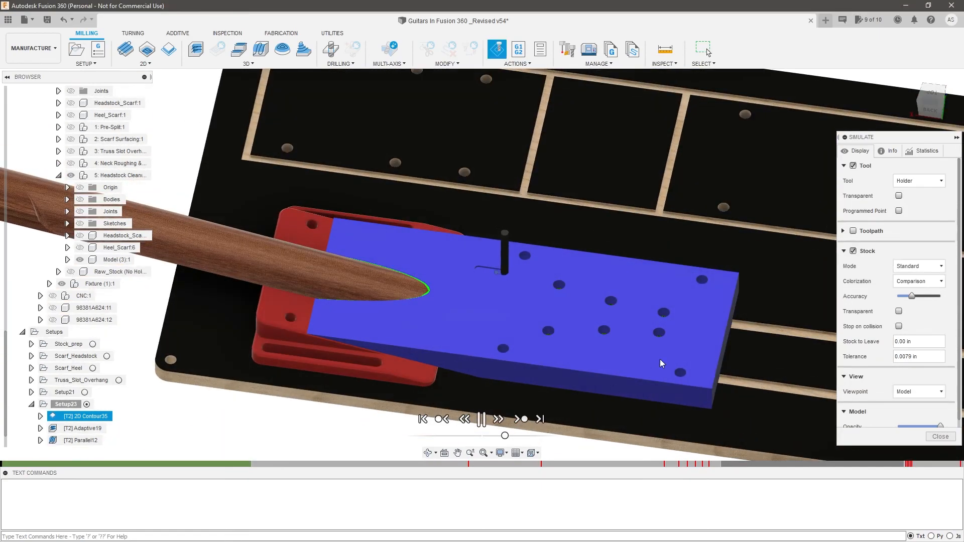
scroll(653, 364, up, 2)
drag(505, 435, 524, 436)
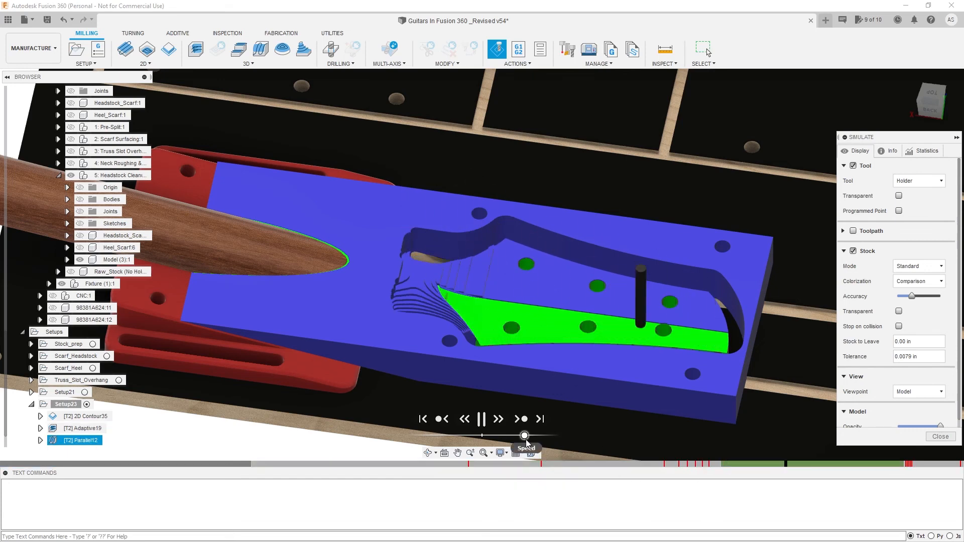
click(481, 418)
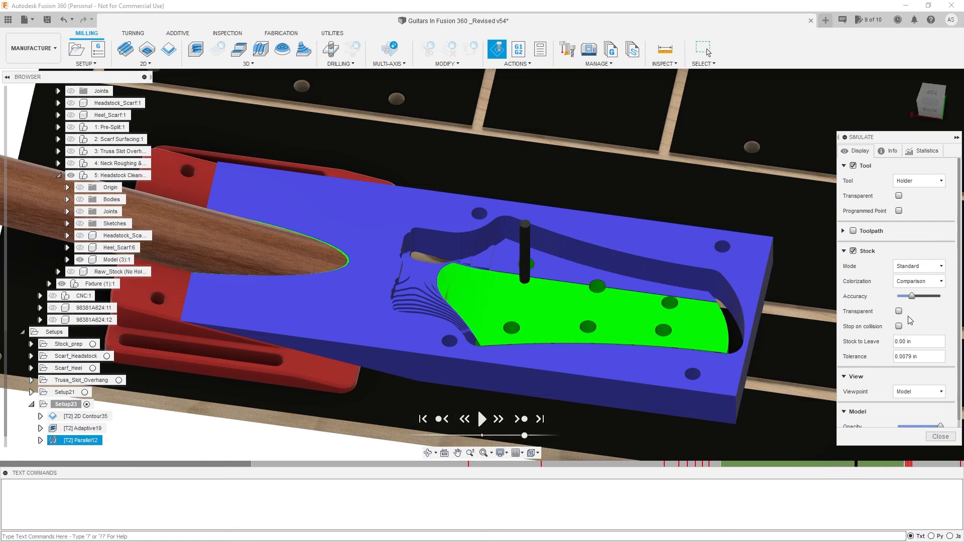
click(491, 417)
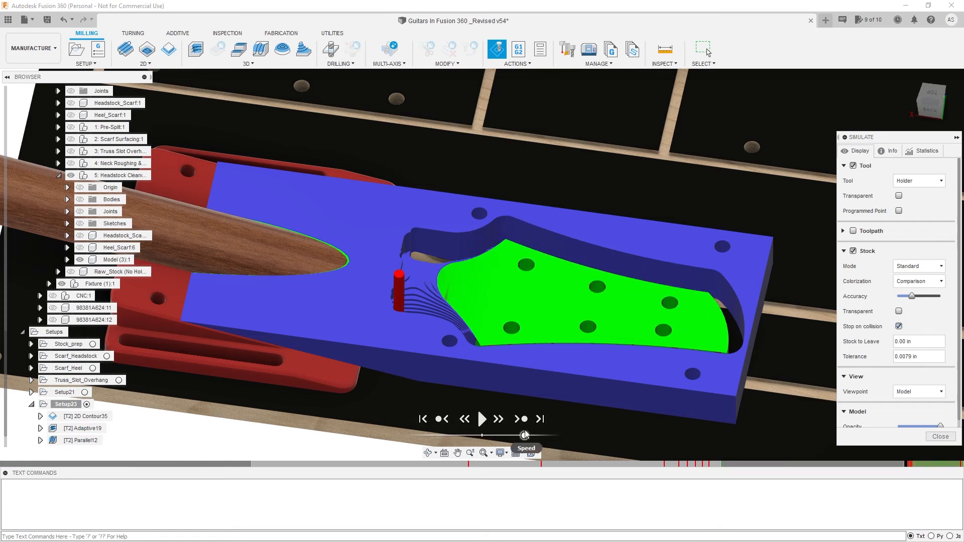
Examine the flagged tool collision and the remaining stock around the neck-to-headstock transition
scroll(411, 314, up, 4)
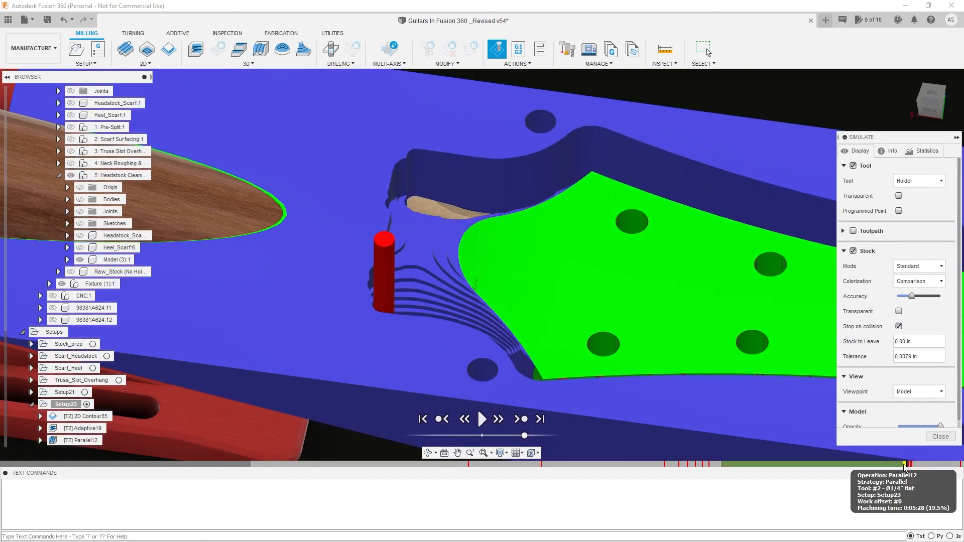
shift+middle_drag(516, 354, 344, 343)
scroll(372, 352, up, 5)
shift+middle_drag(409, 361, 483, 369)
scroll(450, 348, down, 3)
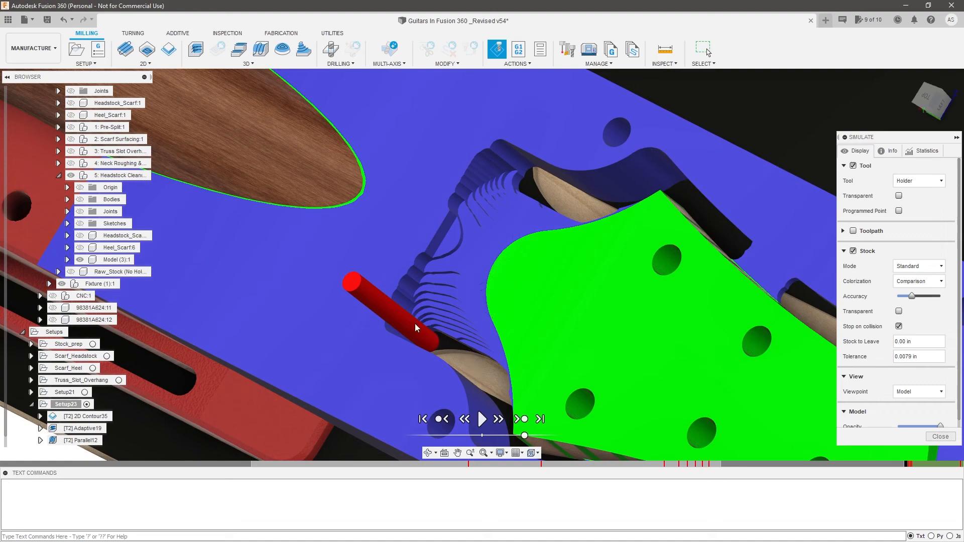
scroll(451, 357, up, 2)
scroll(489, 326, down, 3)
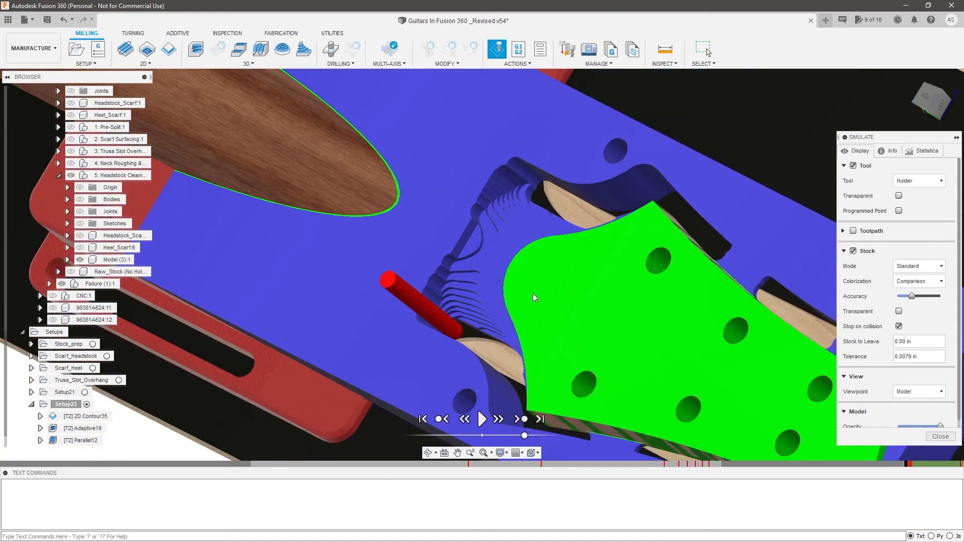
scroll(523, 375, up, 2)
shift+middle_drag(525, 375, 544, 407)
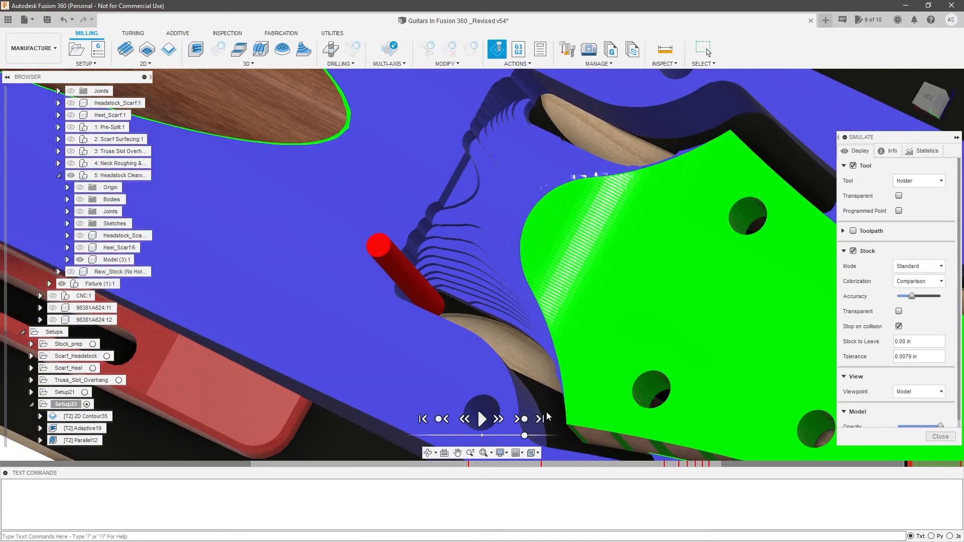
scroll(567, 375, down, 2)
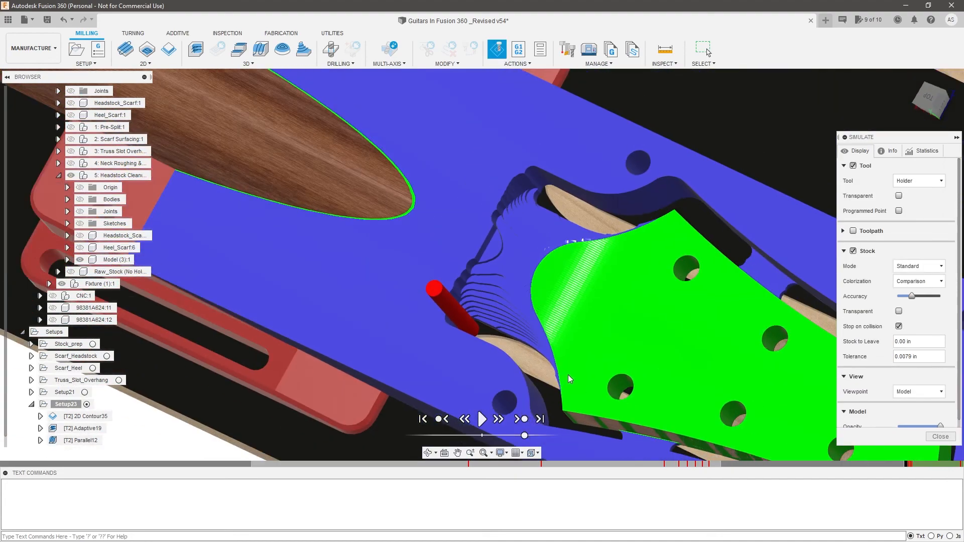
shift+middle_drag(508, 304, 460, 346)
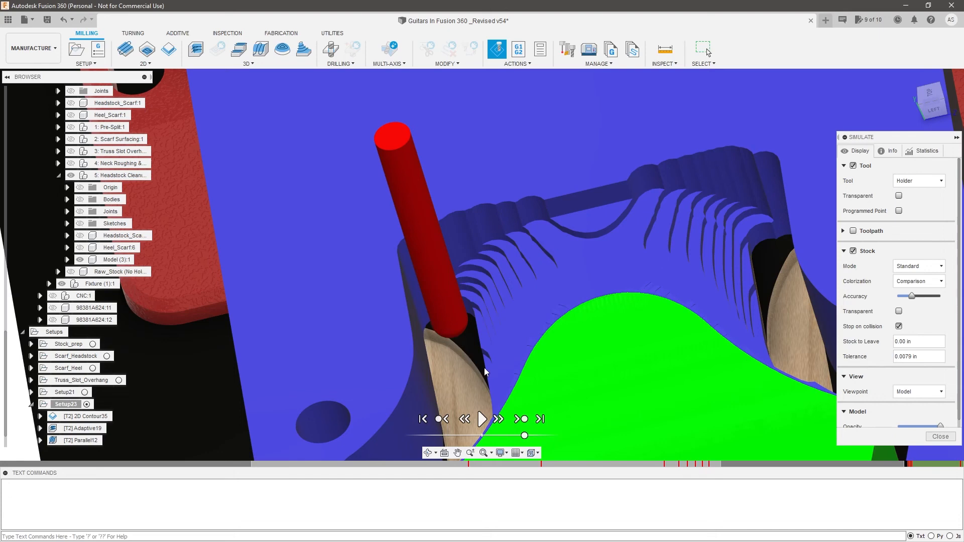
shift+middle_drag(476, 345, 489, 345)
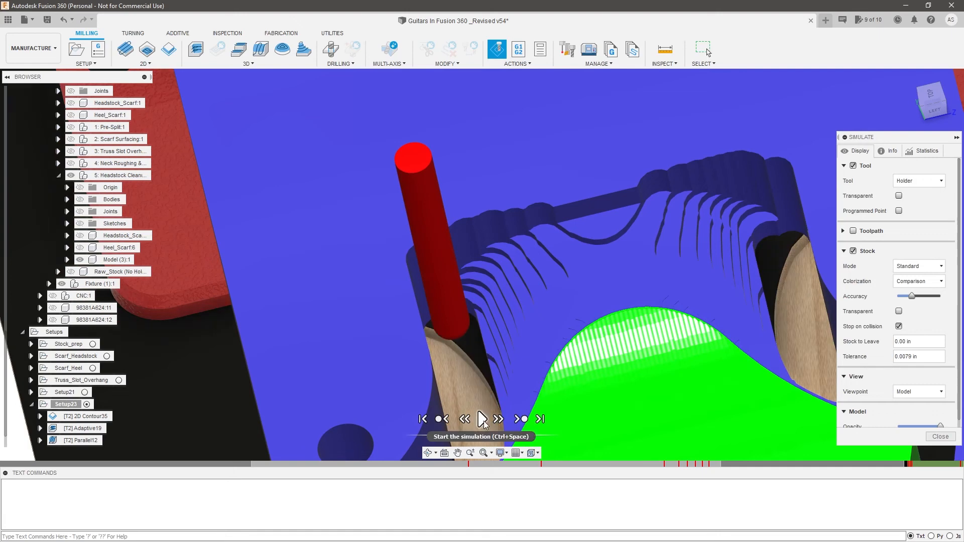
scroll(476, 195, down, 4)
scroll(469, 361, up, 3)
shift+middle_drag(466, 247, 473, 230)
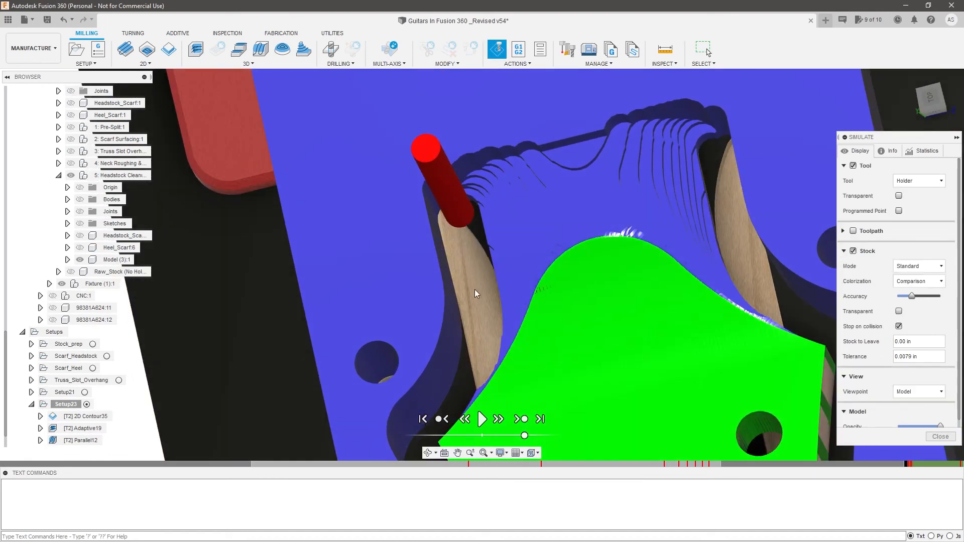
shift+middle_drag(493, 354, 501, 333)
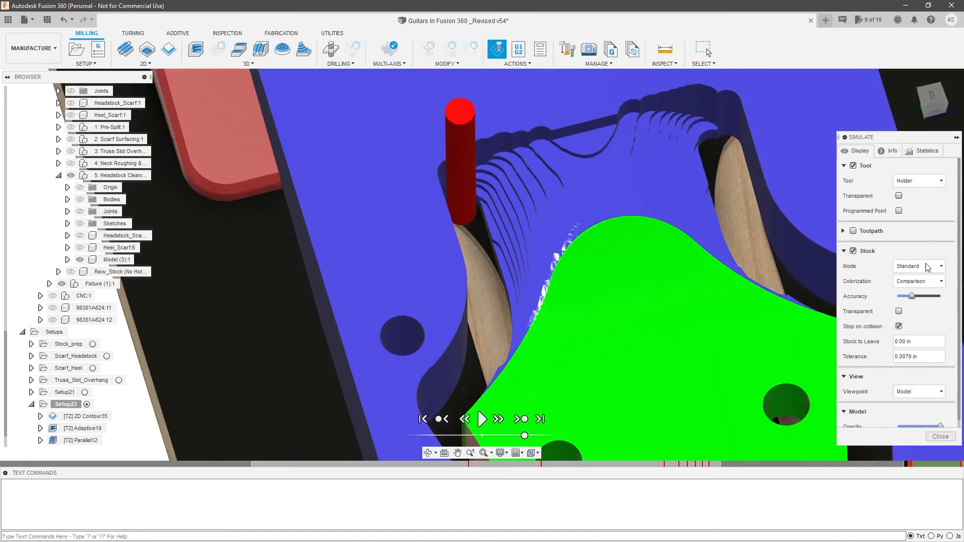
Resume the simulation through Parallel13 and inspect the machined neck-to-headstock transition and the tool collision
click(481, 419)
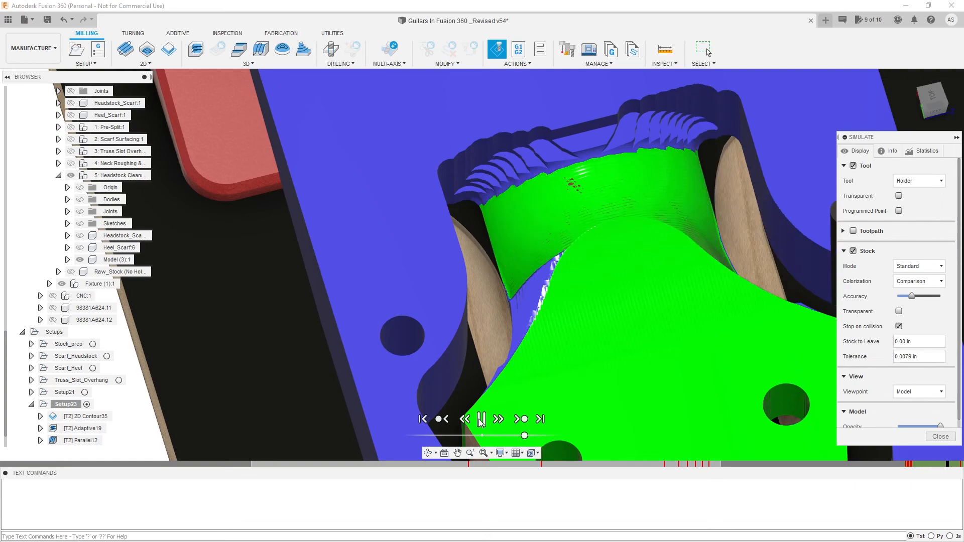
shift+middle_drag(479, 420, 719, 369)
mouse_move(960, 466)
scroll(485, 292, down, 2)
scroll(485, 399, up, 4)
shift+middle_drag(485, 399, 523, 418)
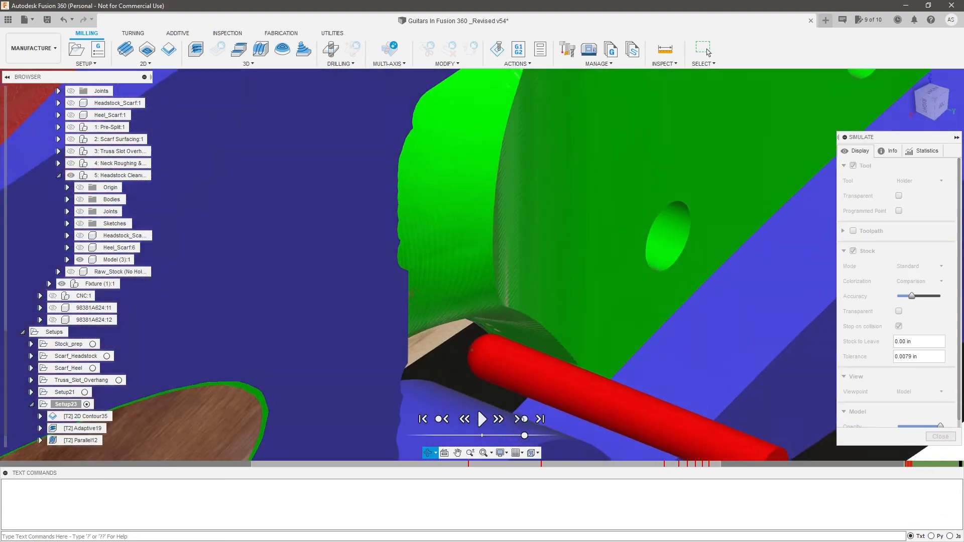
scroll(471, 350, down, 1)
mouse_move(471, 349)
shift+middle_down()
mouse_move(527, 358)
mouse_move(492, 310)
mouse_move(457, 337)
shift+middle_up()
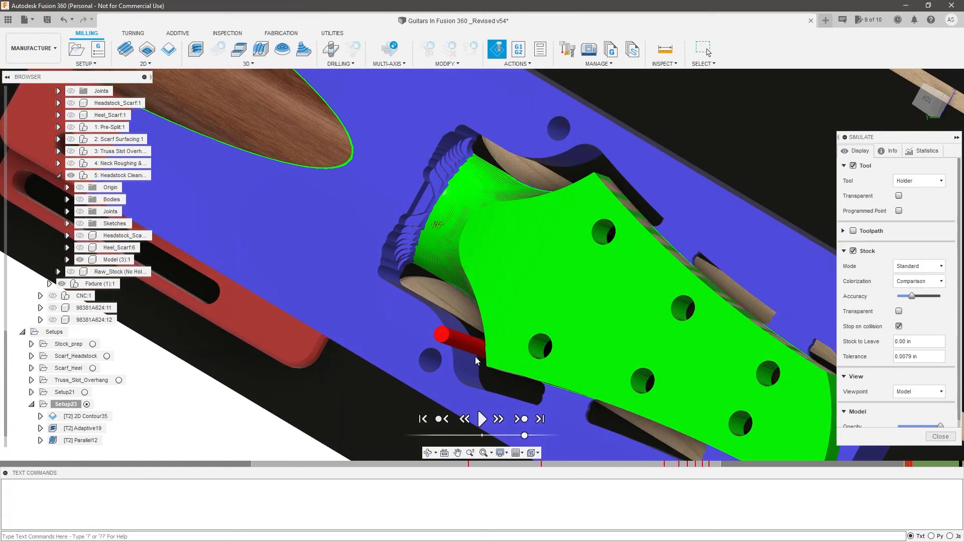
scroll(494, 370, down, 2)
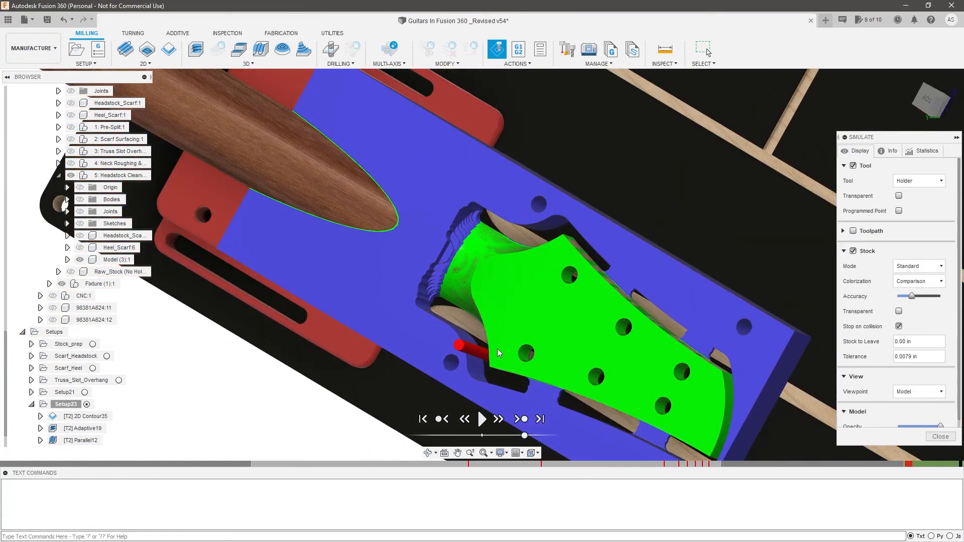
scroll(481, 367, up, 2)
shift+middle_drag(481, 367, 512, 351)
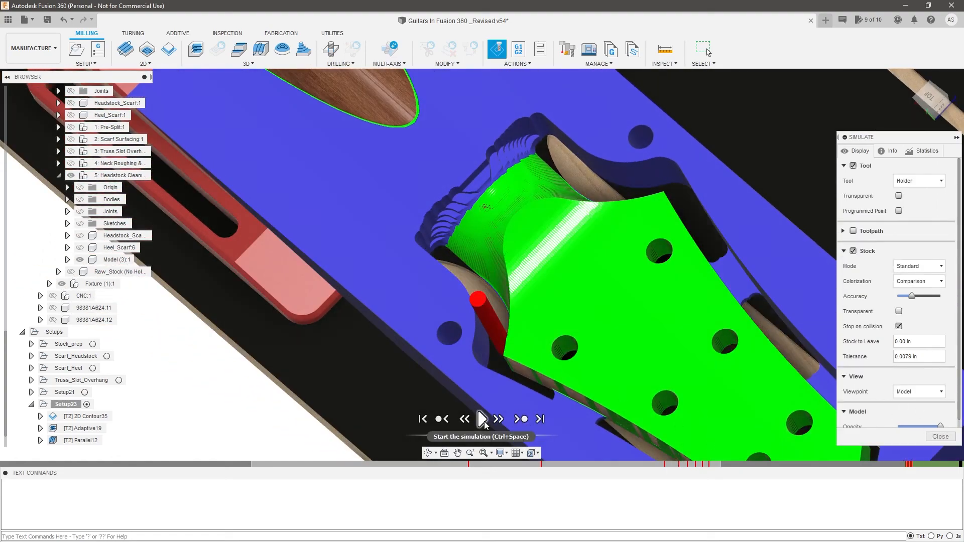
With Stop on collision turned off, examine the transition's steep side walls for leftover material, and close the simulation
shift+middle_drag(510, 303, 357, 219)
scroll(358, 220, up, 8)
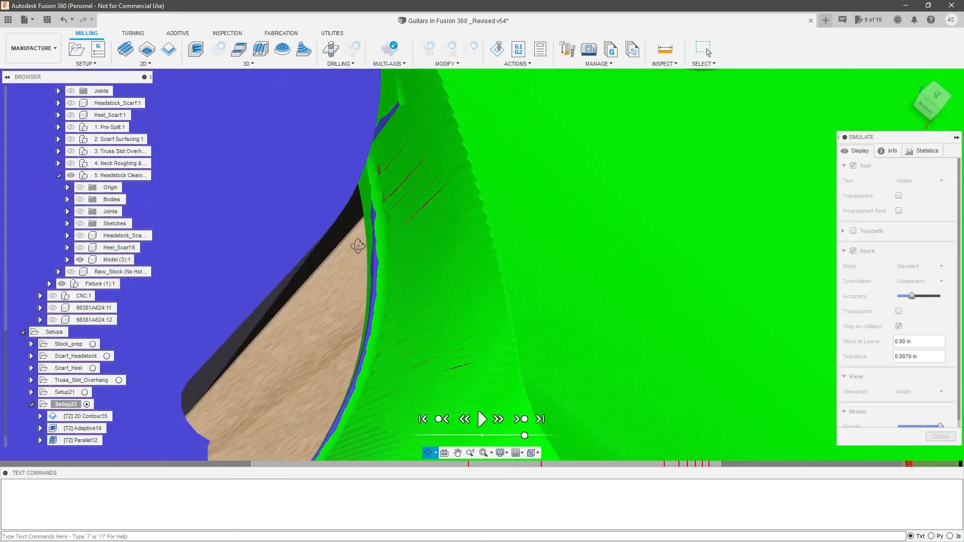
scroll(383, 155, down, 5)
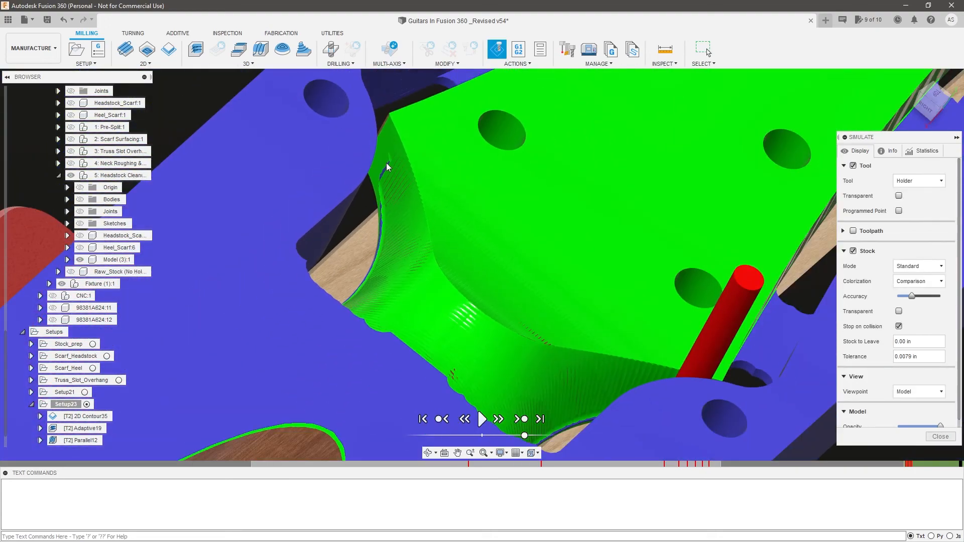
scroll(385, 166, up, 6)
shift+middle_drag(385, 166, 631, 357)
scroll(630, 357, up, 3)
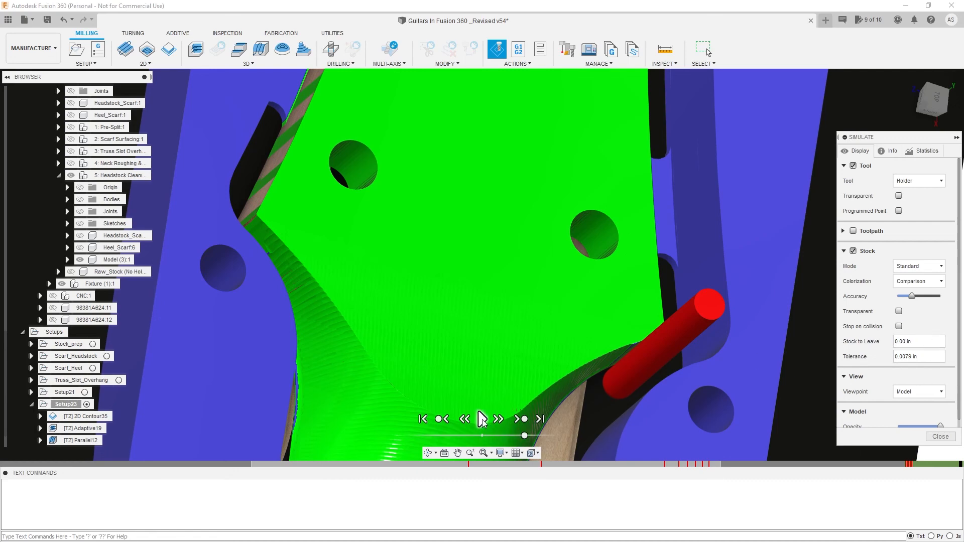
shift+middle_drag(534, 342, 661, 318)
scroll(655, 353, up, 5)
scroll(658, 352, down, 5)
shift+middle_drag(655, 362, 426, 297)
scroll(533, 235, up, 3)
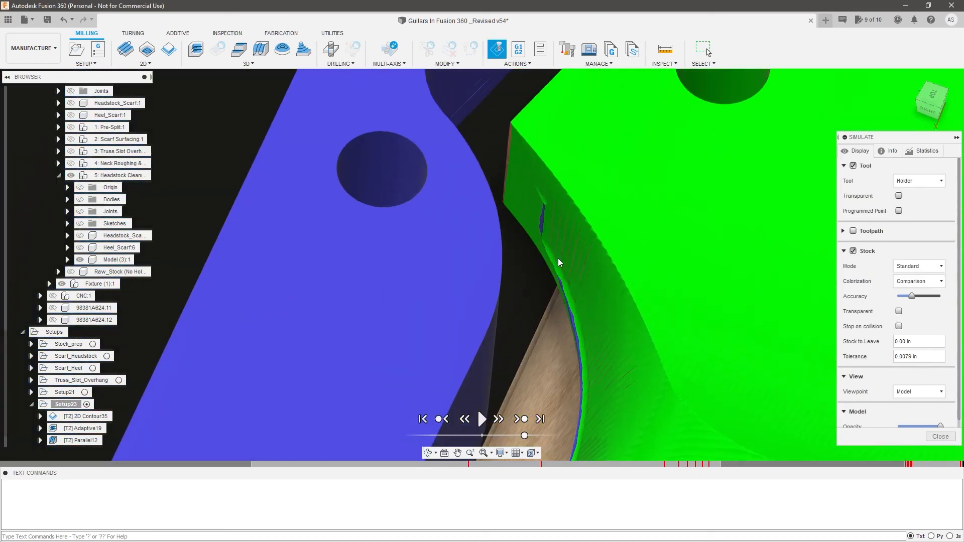
click(940, 436)
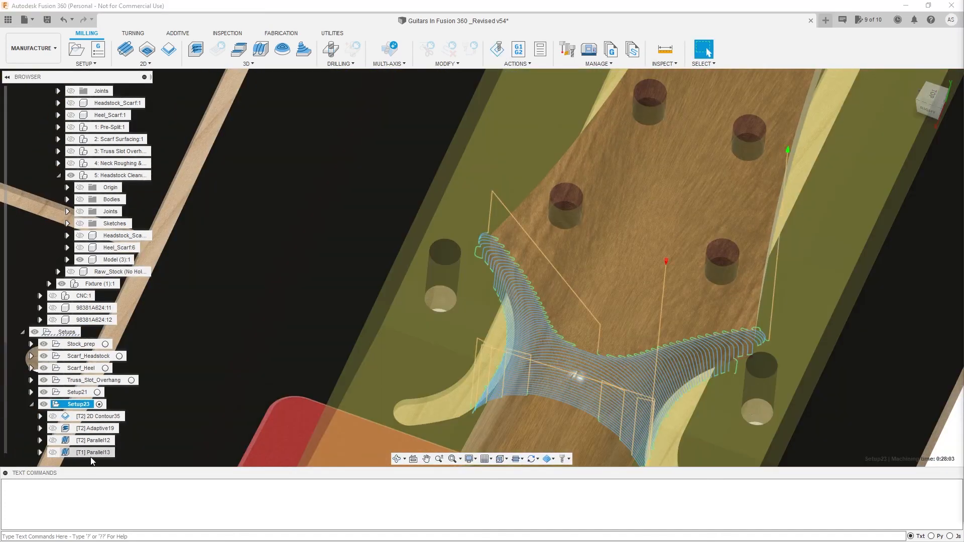
Enable Machine Steep Areas in Parallel13 with a minimum steep stepover of 0.005 in, and regenerate the toolpath
right_click(90, 456)
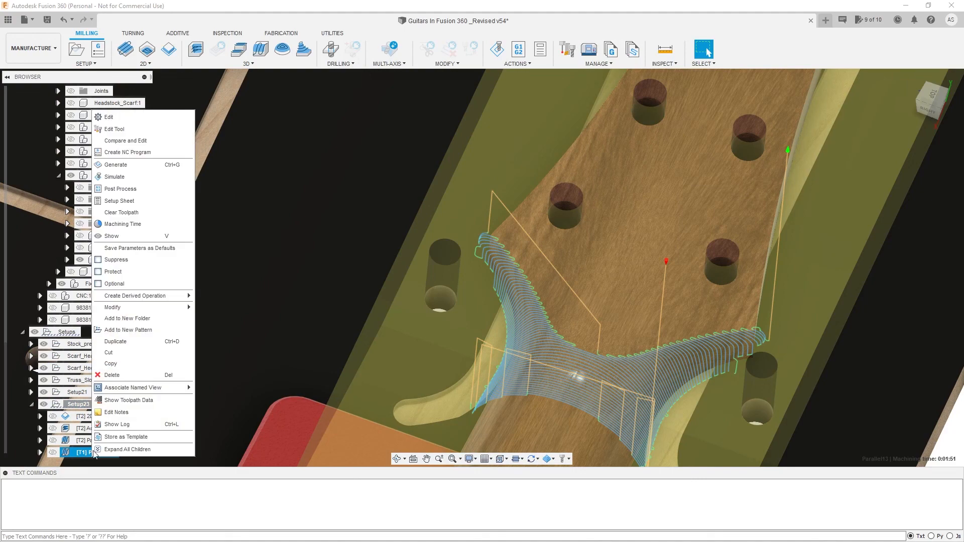
click(139, 120)
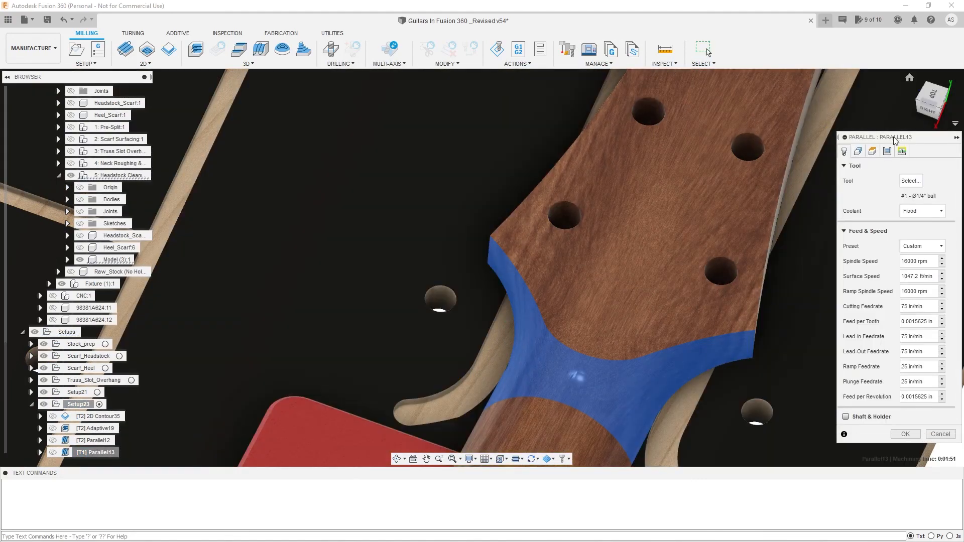
click(887, 152)
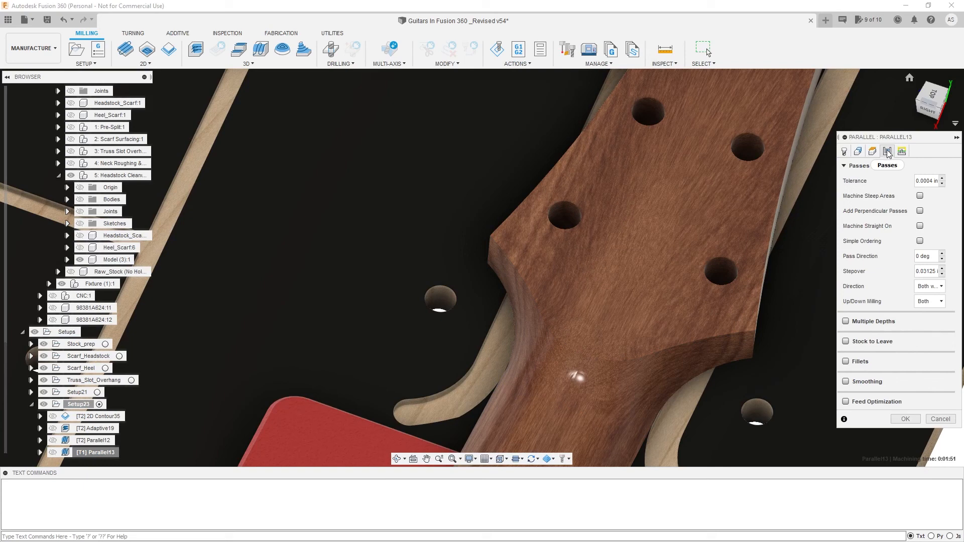
click(919, 196)
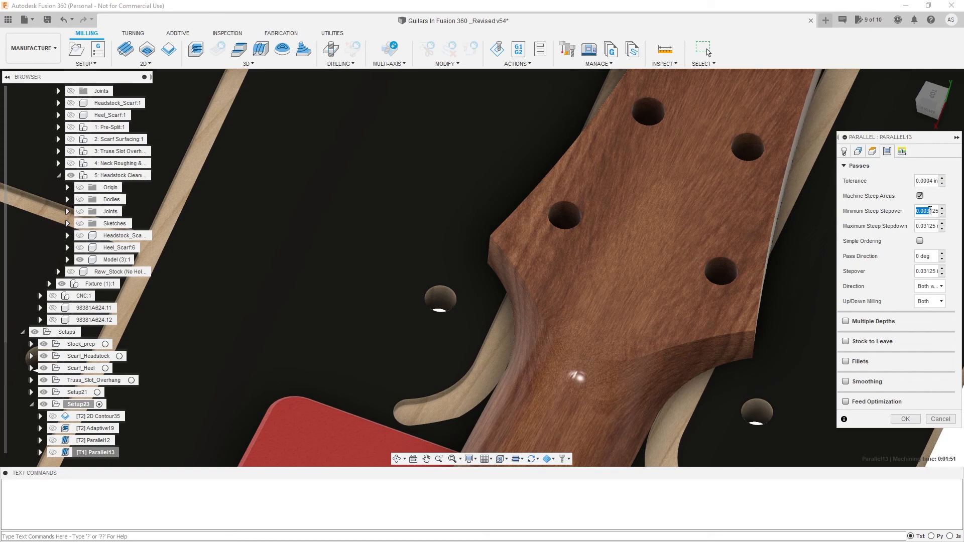
click(942, 210)
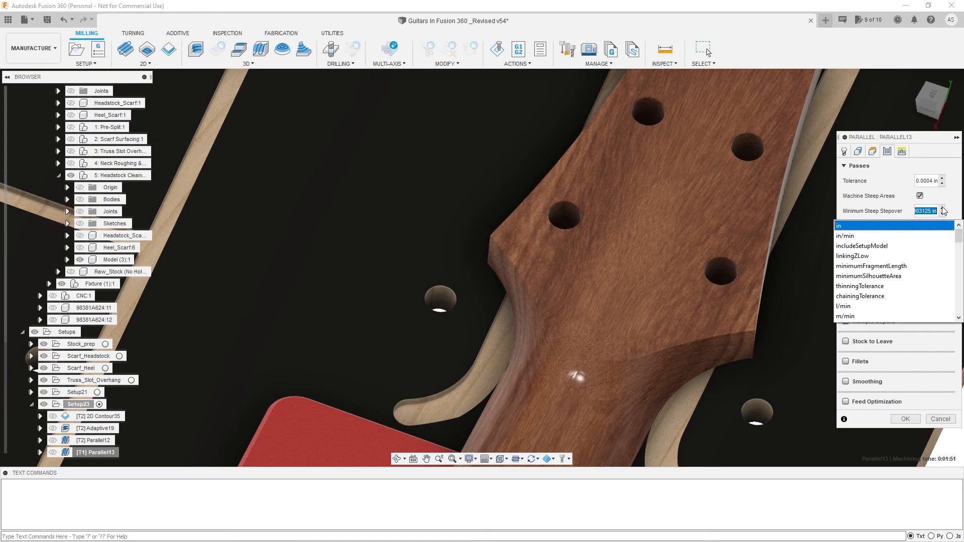
key(BackSpace)
text(.005)
key(Tab)
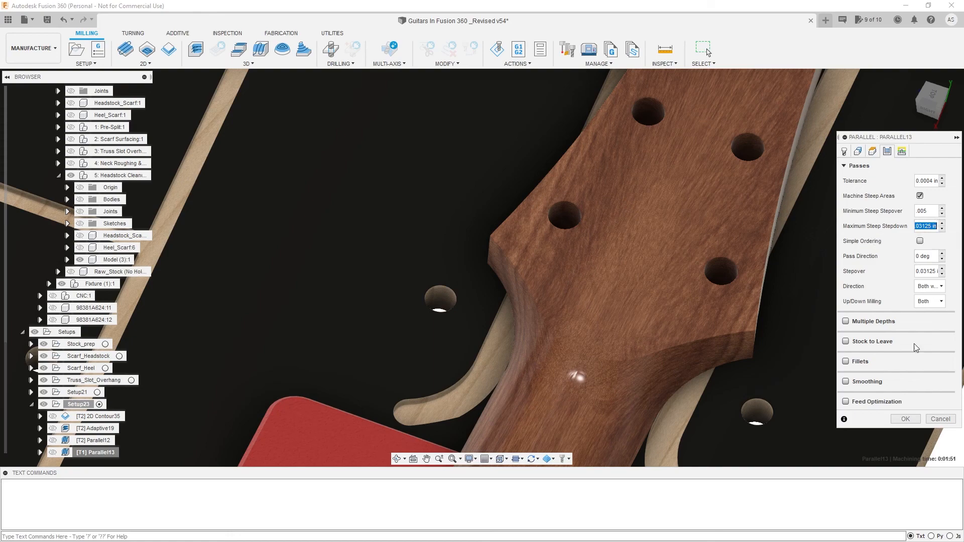
click(906, 419)
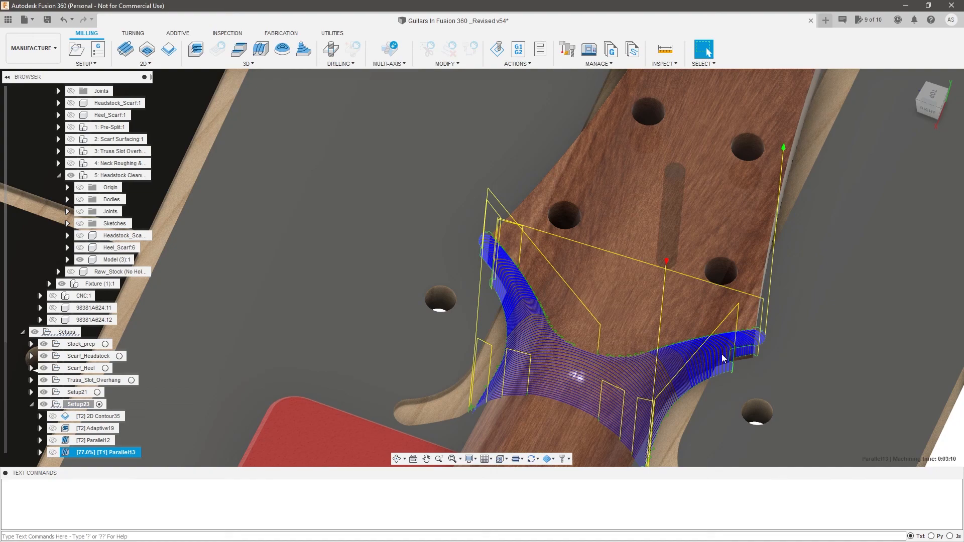
Examine the regenerated Parallel13 toolpath along the steep side walls of the neck-to-headstock transition
scroll(721, 354, up, 6)
scroll(692, 356, down, 8)
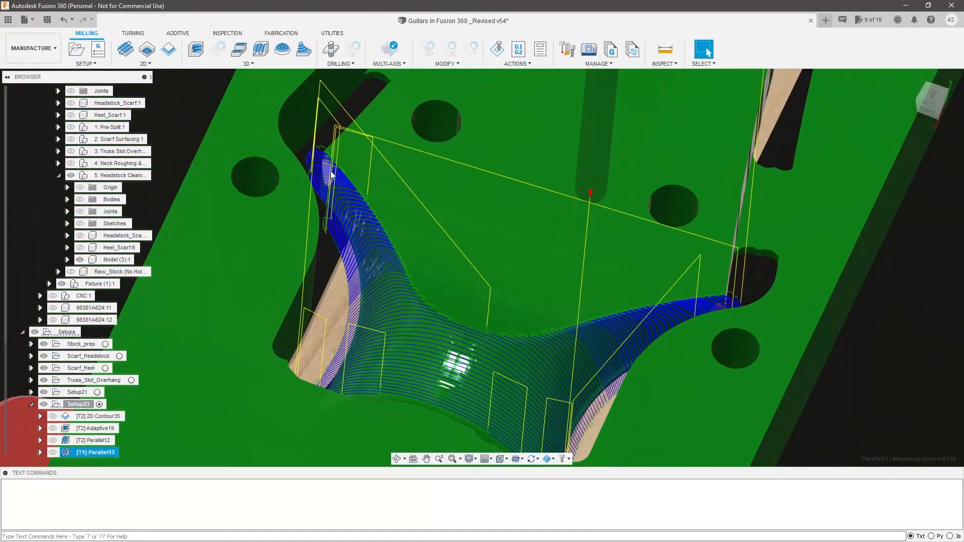
scroll(607, 333, up, 10)
mouse_move(315, 206)
shift+middle_down()
mouse_move(346, 191)
mouse_move(322, 179)
mouse_move(315, 192)
shift+middle_up()
scroll(401, 257, down, 2)
scroll(402, 257, down, 4)
scroll(329, 300, up, 5)
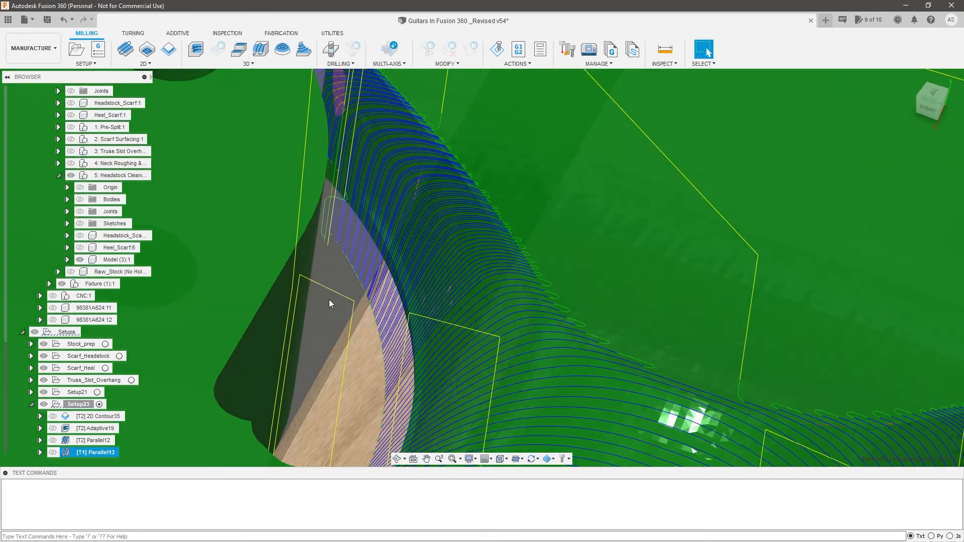
Simulate Parallel13 and inspect the machined neck-to-headstock transition in the stock comparison colouring
right_click(105, 454)
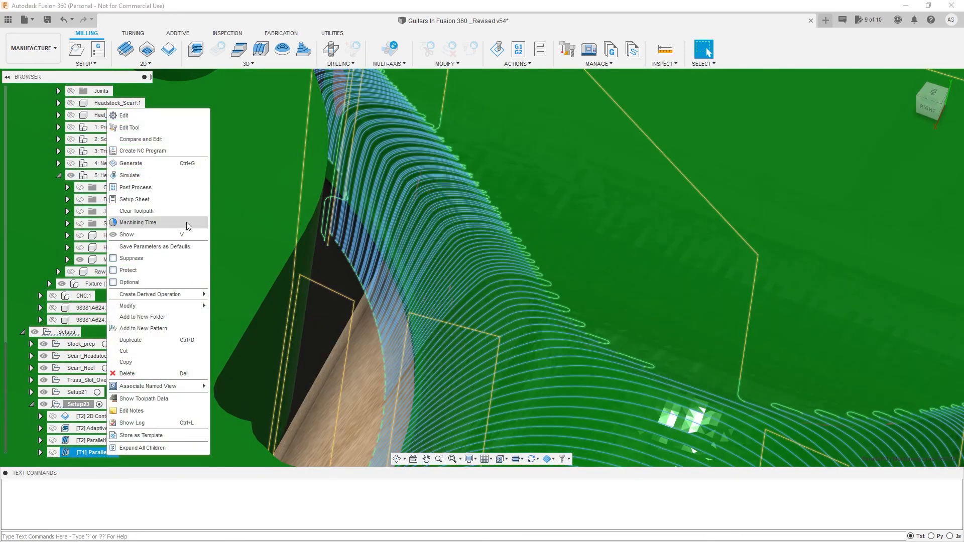
click(159, 174)
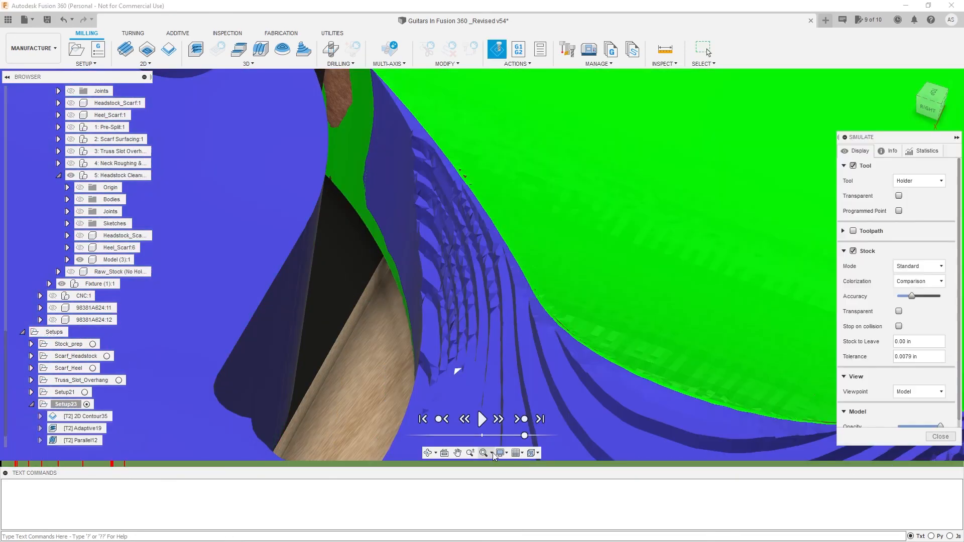
click(480, 420)
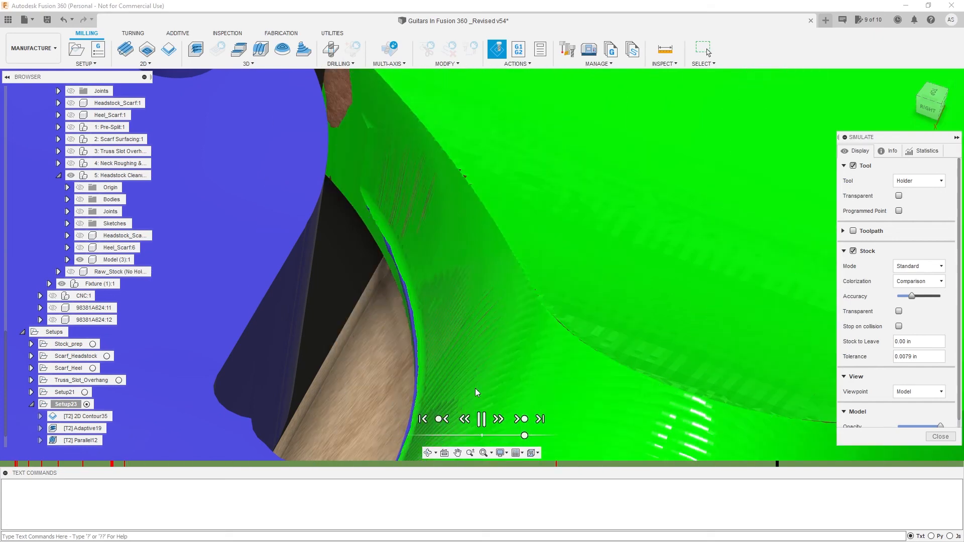
scroll(382, 216, down, 3)
scroll(370, 196, up, 3)
scroll(363, 185, down, 5)
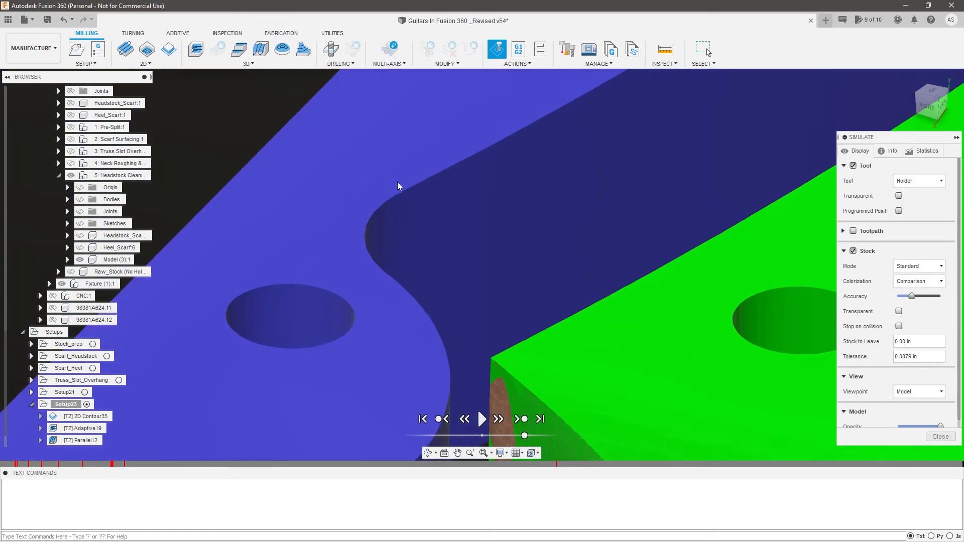
scroll(491, 320, up, 3)
scroll(523, 331, up, 5)
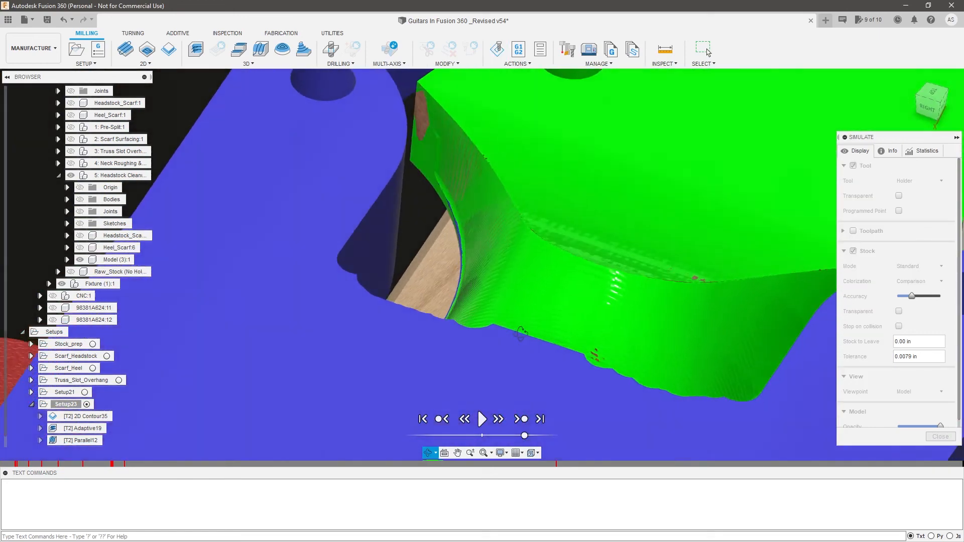
scroll(584, 318, down, 3)
shift+middle_drag(598, 319, 641, 304)
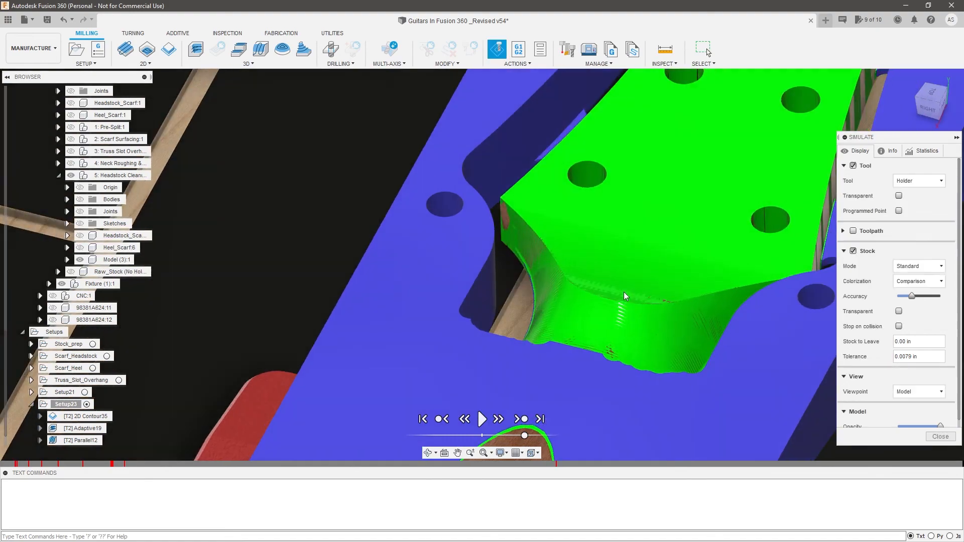
Examine the steep side wall of the transition up close for surface finish, and close the simulation
scroll(520, 242, up, 6)
scroll(492, 225, up, 3)
shift+middle_drag(492, 225, 498, 203)
scroll(532, 215, down, 5)
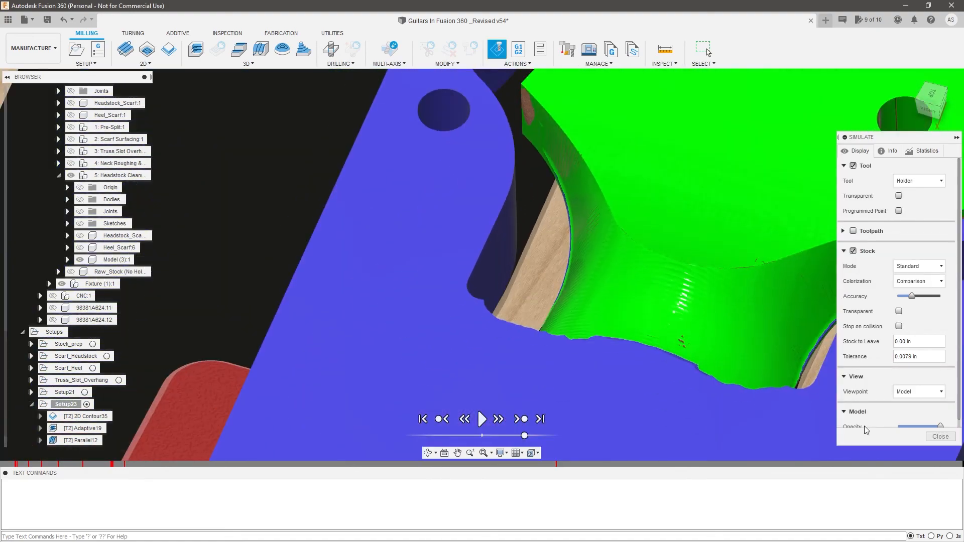
click(939, 436)
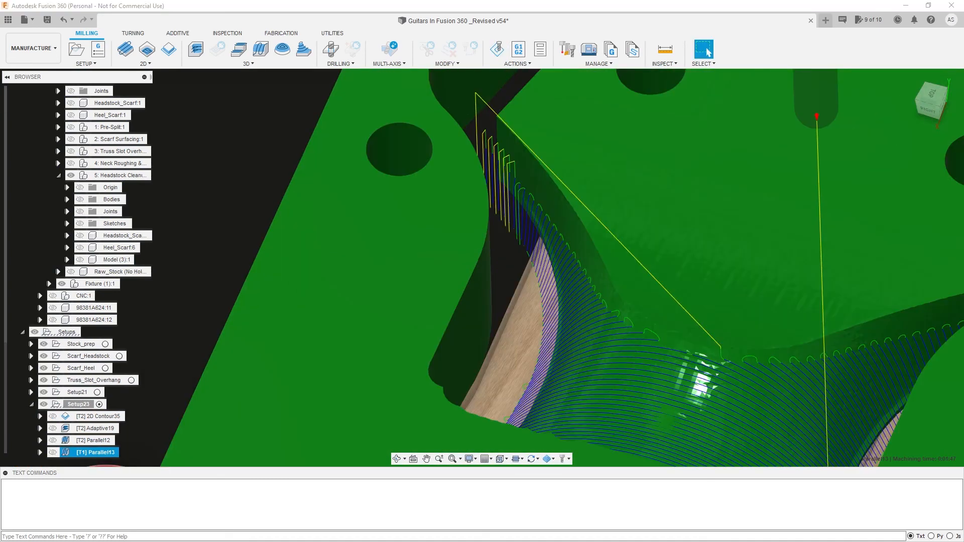
Examine the Parallel13 toolpath without steep-area passes where it runs down the transition's side wall
scroll(585, 254, down, 1)
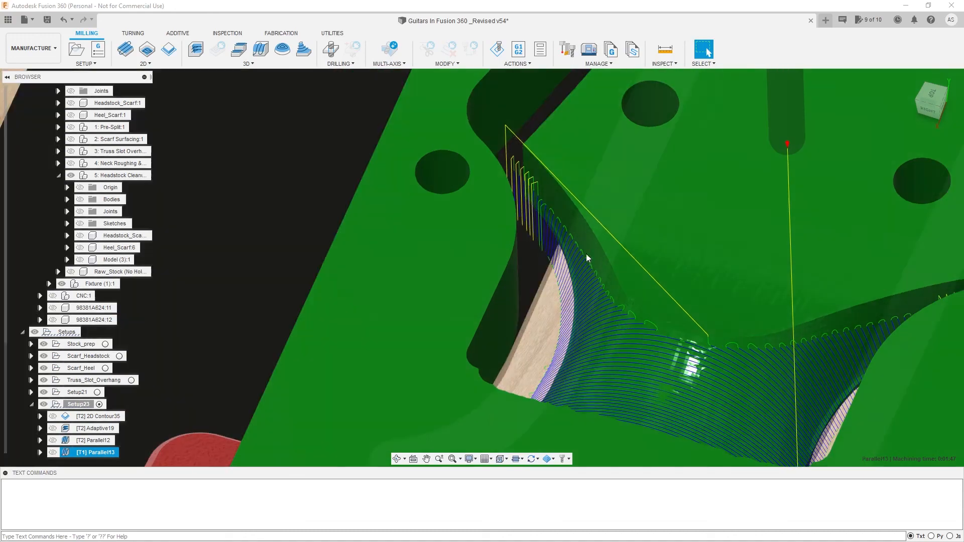
scroll(526, 167, up, 4)
shift+middle_drag(539, 167, 558, 279)
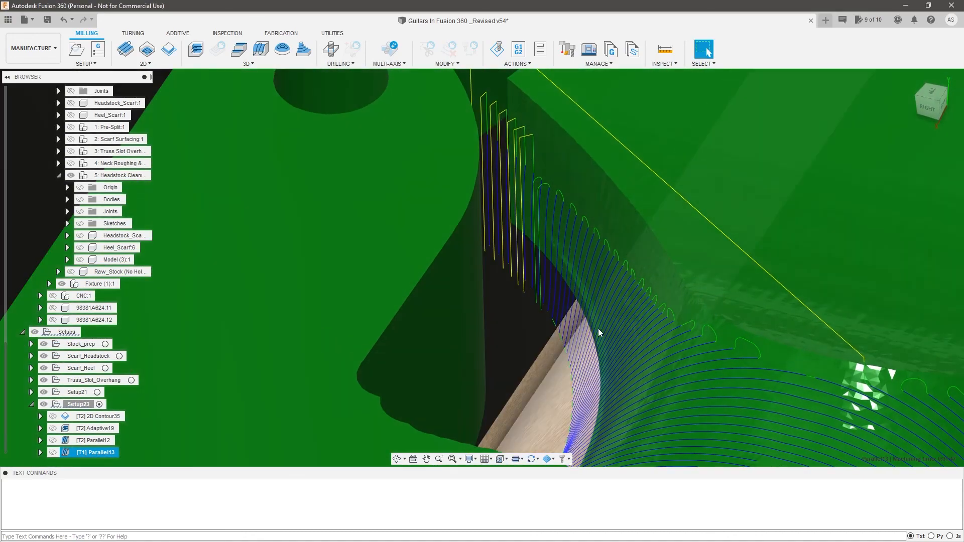
scroll(546, 279, down, 2)
scroll(613, 276, up, 2)
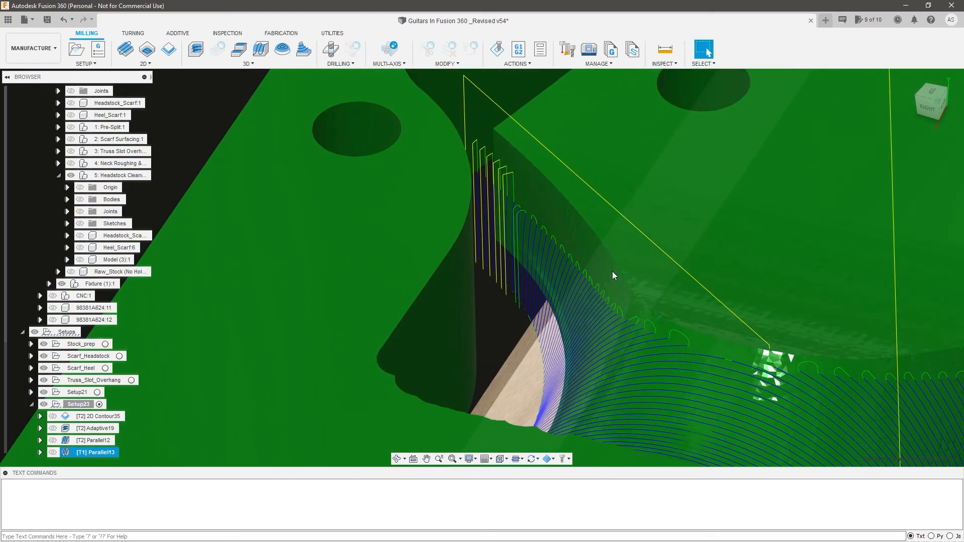
scroll(460, 254, down, 2)
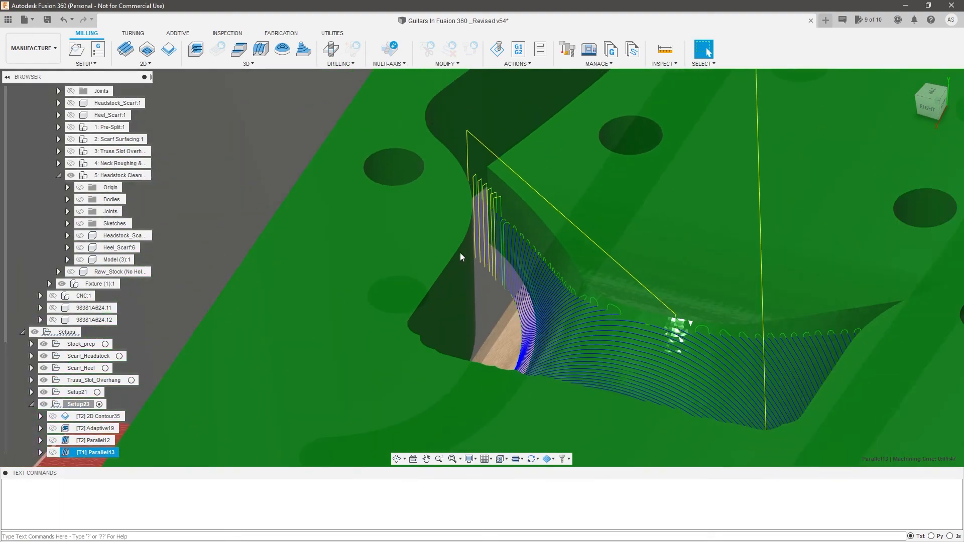
scroll(519, 281, up, 2)
shift+middle_drag(521, 284, 528, 379)
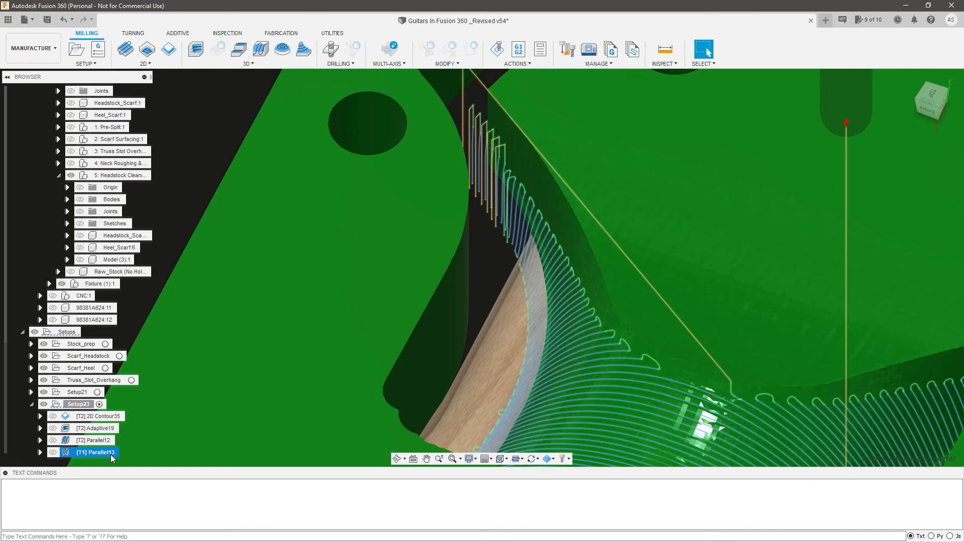
Open Parallel13's geometry settings for editing and show Model (3):1 to review the machining boundary chains around the headstock and transition
right_click(111, 458)
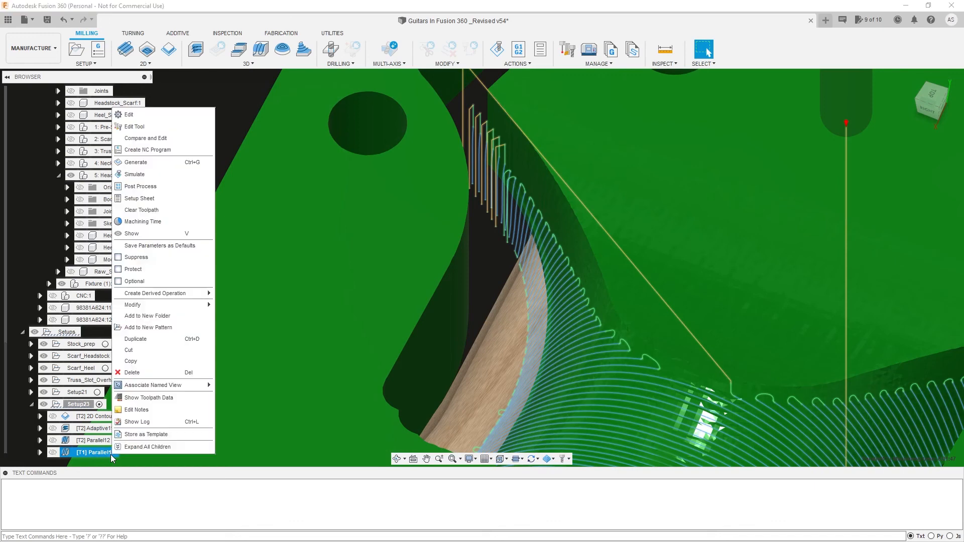
click(156, 116)
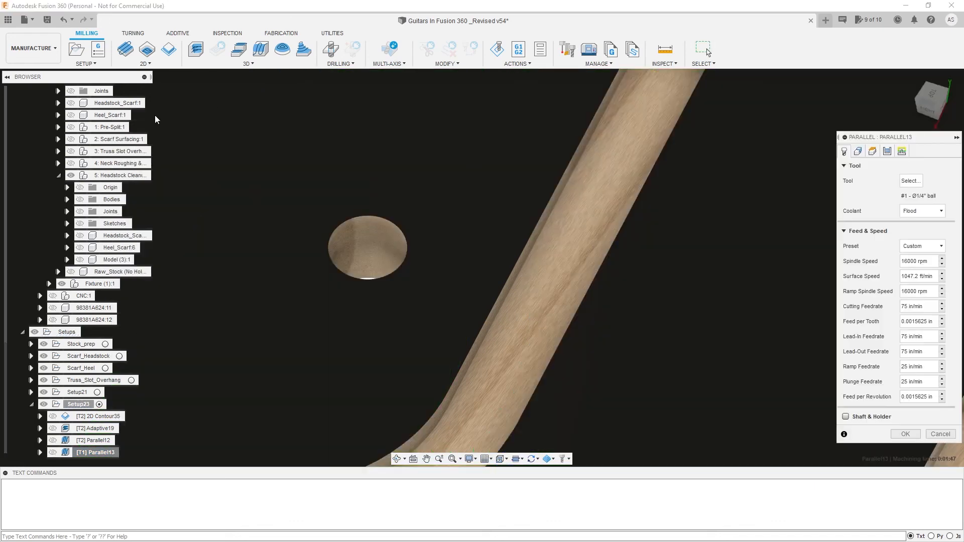
click(864, 151)
scroll(406, 217, down, 2)
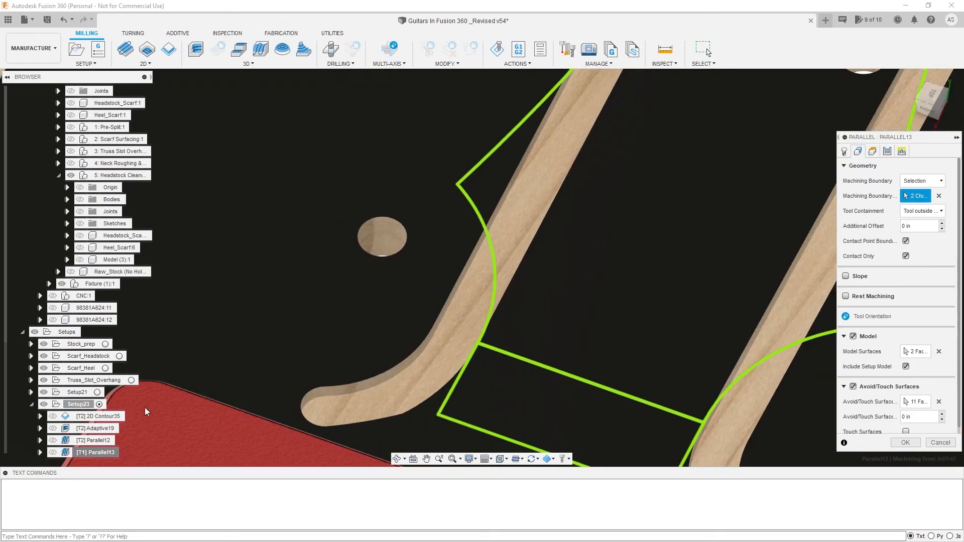
scroll(427, 183, down, 3)
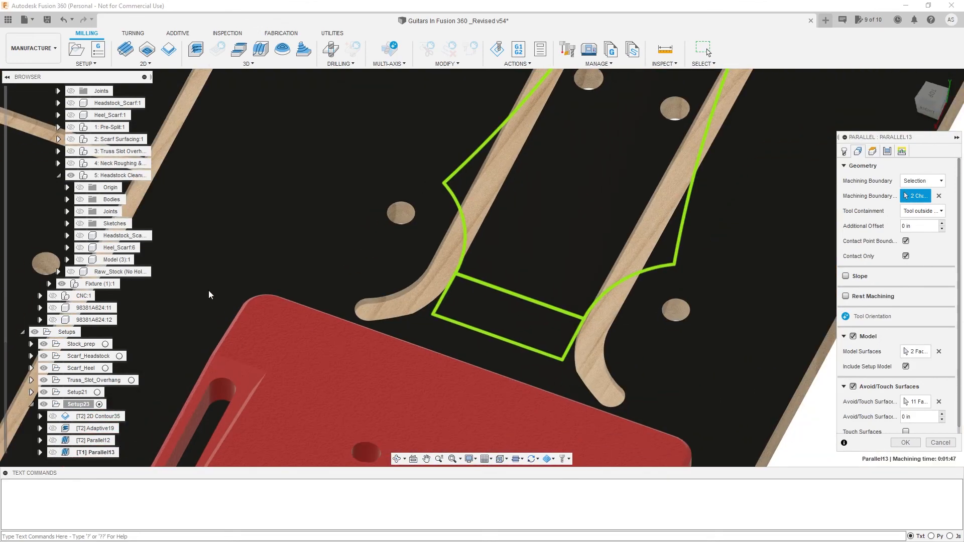
click(82, 260)
scroll(467, 214, up, 5)
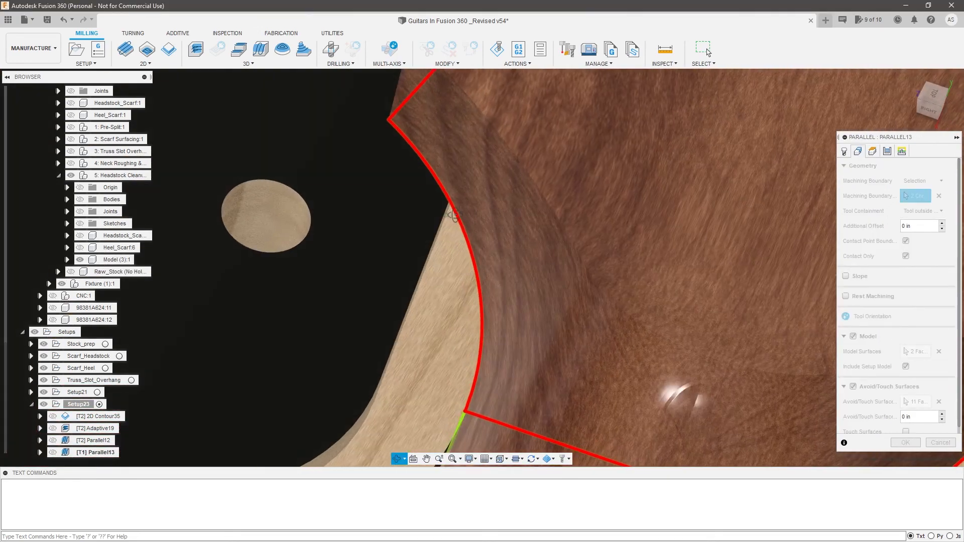
scroll(453, 216, down, 3)
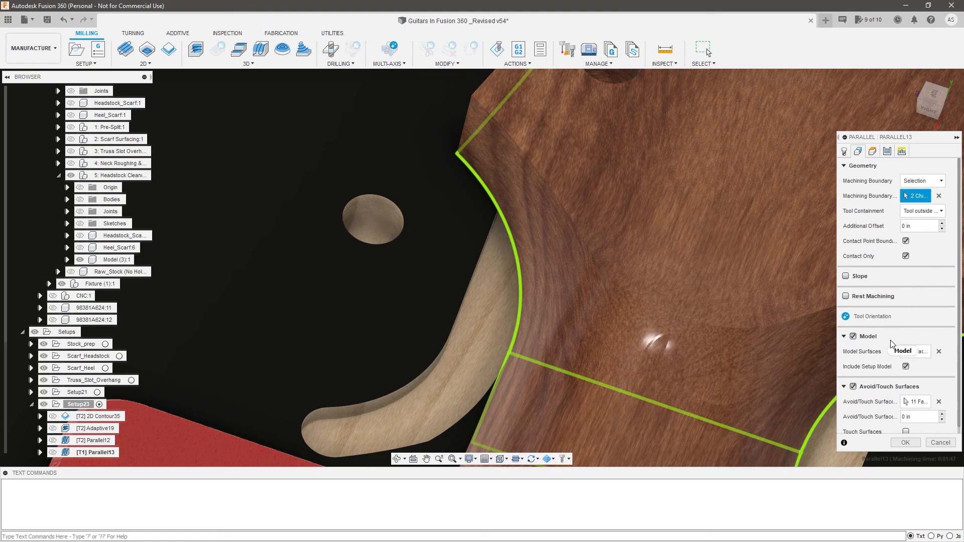
Review which transition faces Parallel13 uses as model surfaces, along with its Include Setup Model option
click(916, 352)
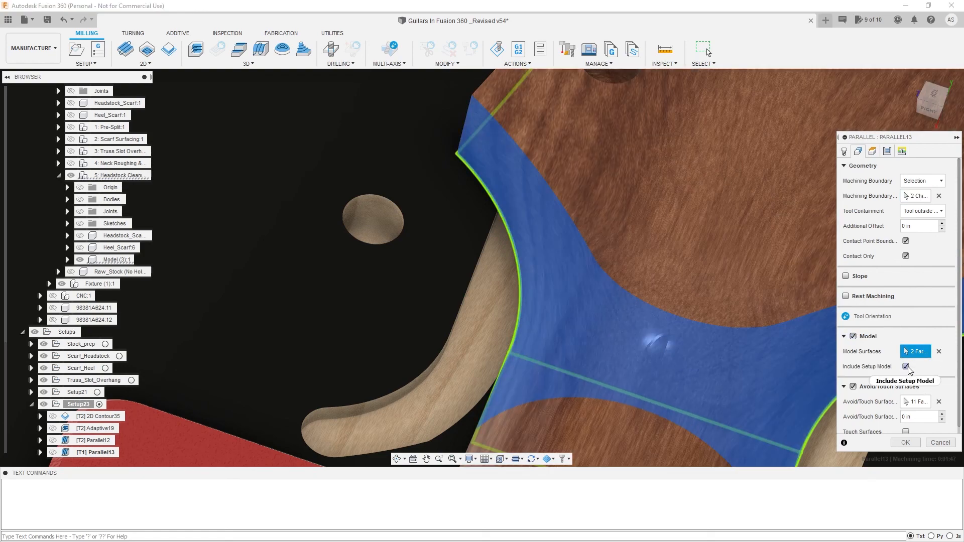
scroll(628, 268, down, 3)
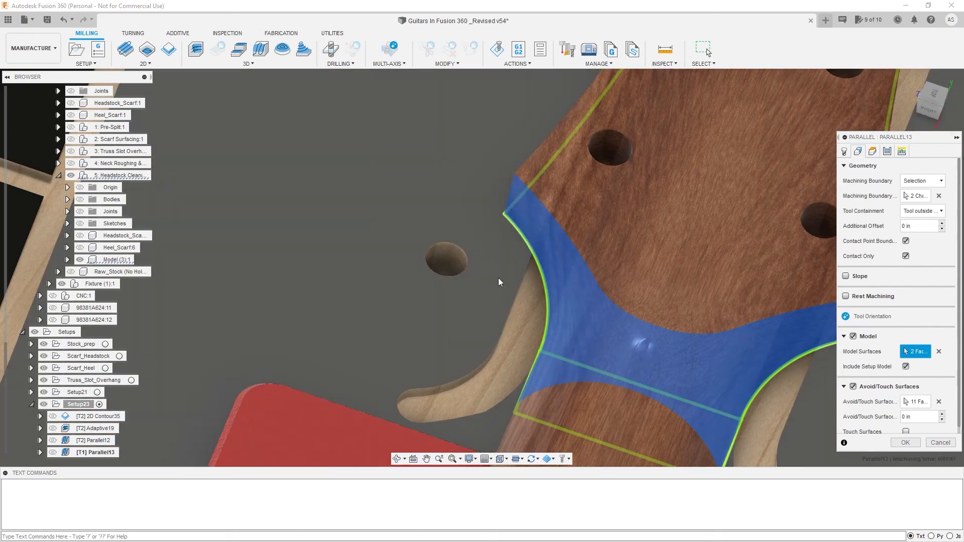
scroll(566, 374, up, 4)
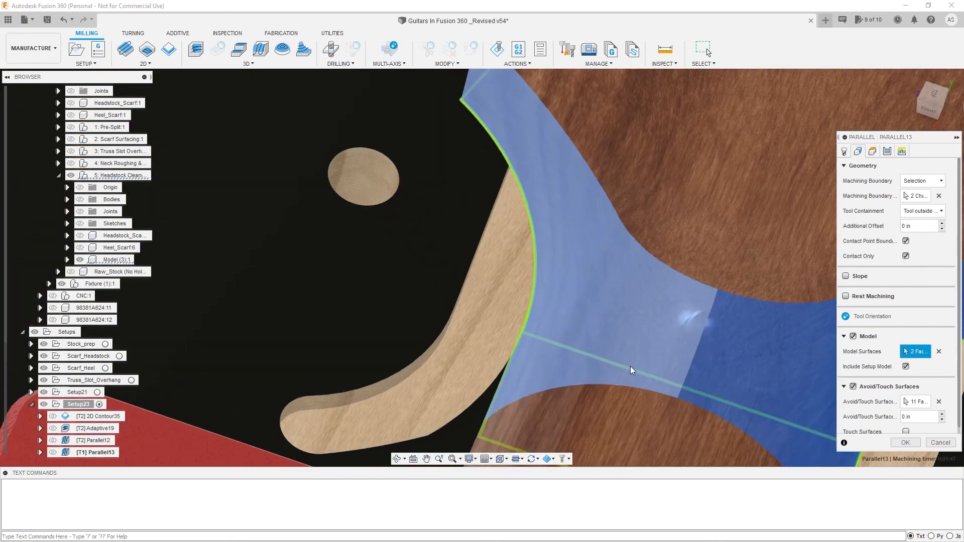
scroll(912, 391, down, 1)
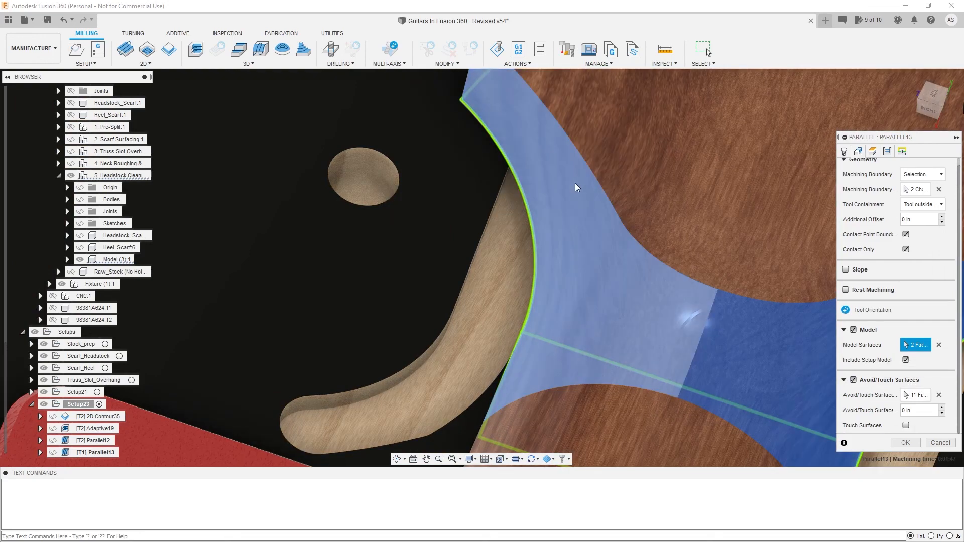
scroll(628, 352, down, 3)
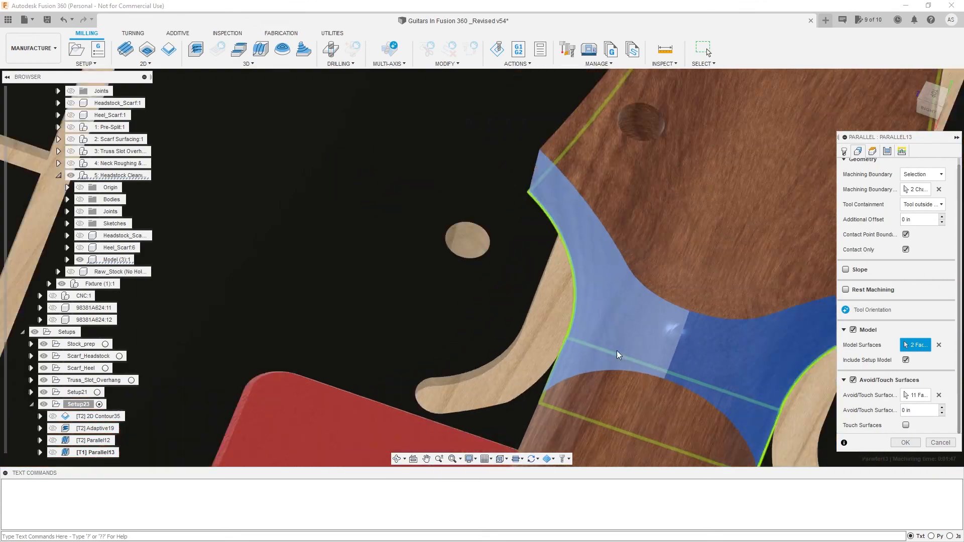
Review which headstock and neck faces are set as Parallel13's avoid/touch surfaces next to the transition
click(916, 395)
scroll(558, 330, down, 5)
shift+middle_drag(648, 298, 637, 316)
scroll(617, 322, up, 6)
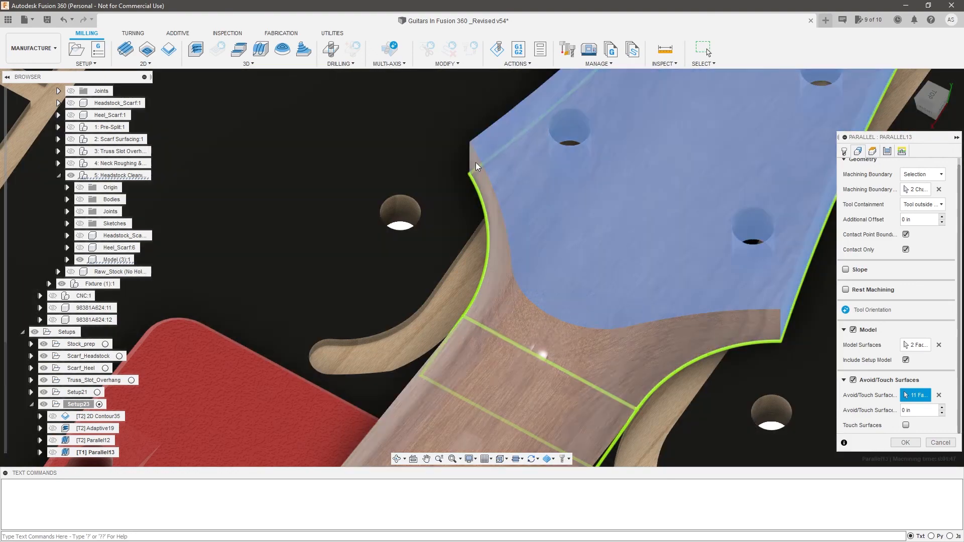
scroll(474, 165, down, 2)
middle_drag(472, 173, 529, 213)
scroll(500, 219, up, 3)
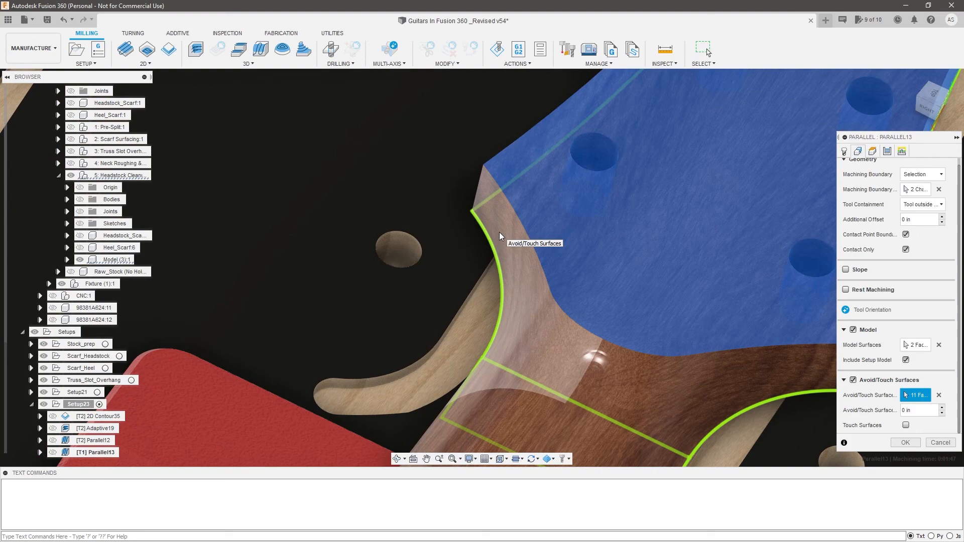
Check the Machine Steep Areas option in Parallel13's pass settings and accept the operation
click(887, 151)
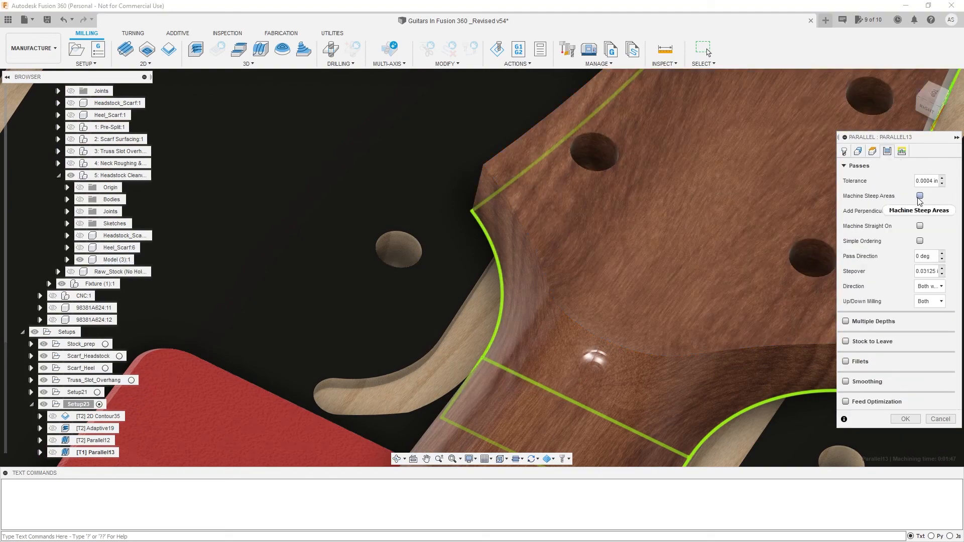
mouse_move(919, 201)
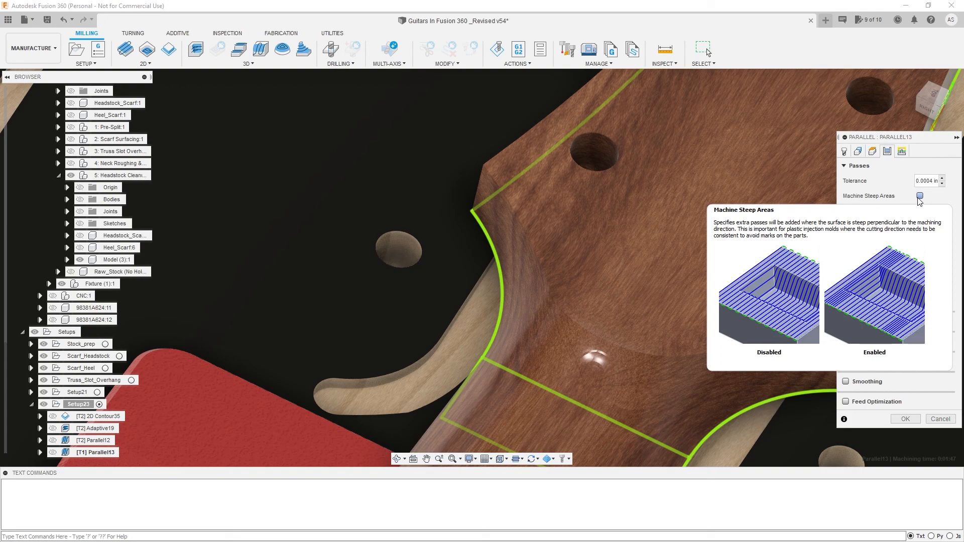
click(912, 421)
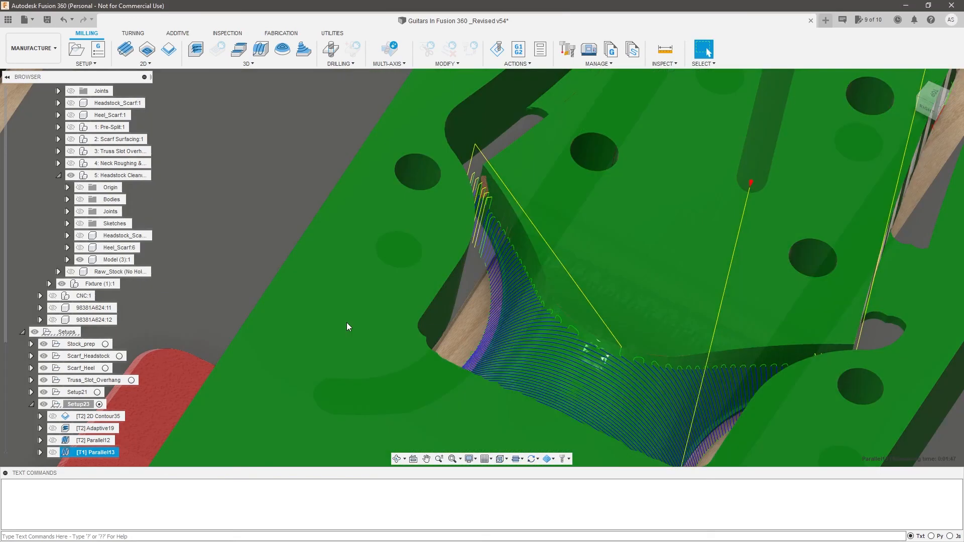
Simulate all of Setup23 at a reduced playback speed and check the collision markers on the timeline through Parallel13
right_click(77, 405)
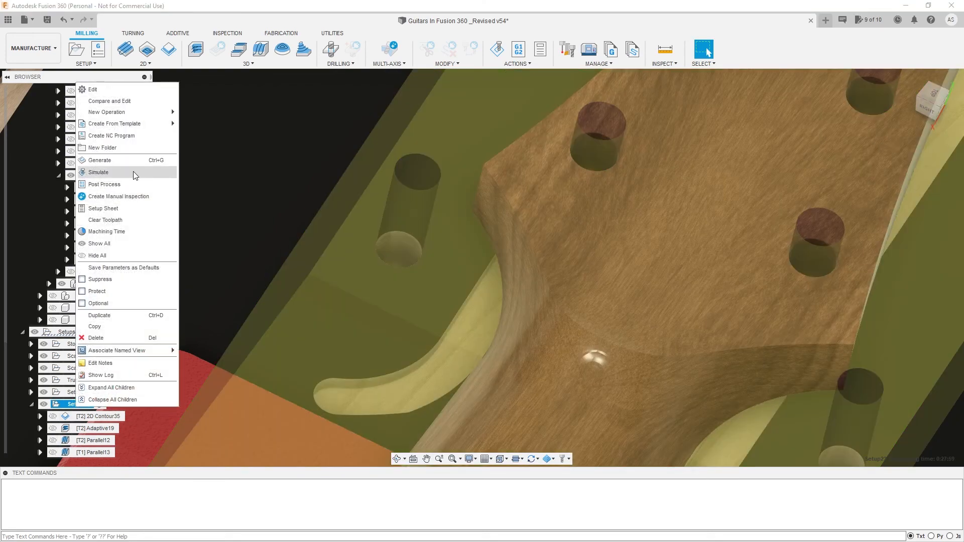
click(132, 172)
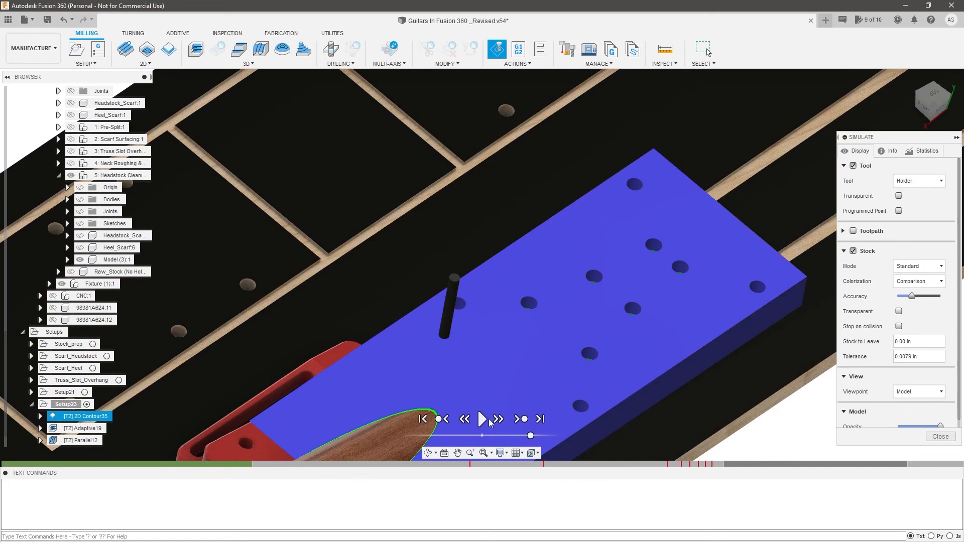
click(482, 418)
drag(530, 436, 525, 436)
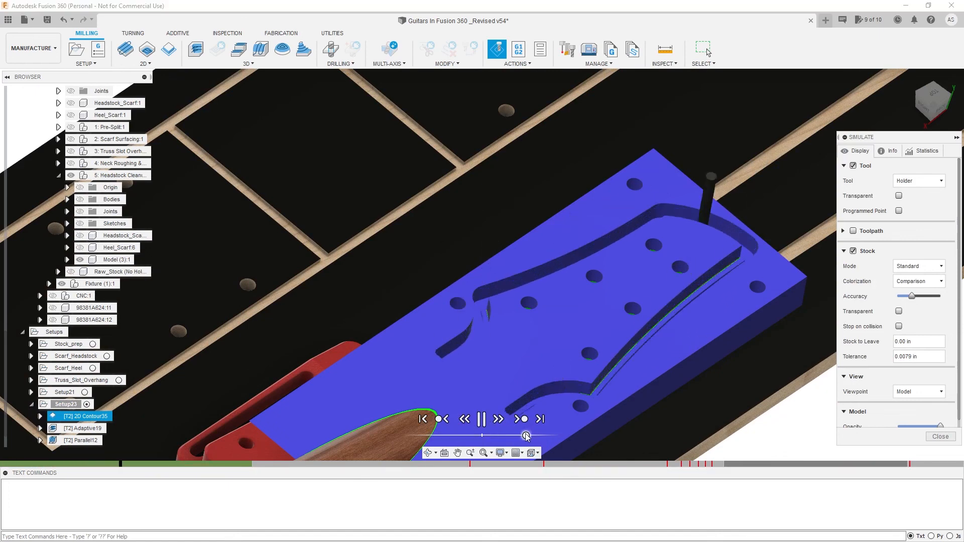
mouse_move(544, 464)
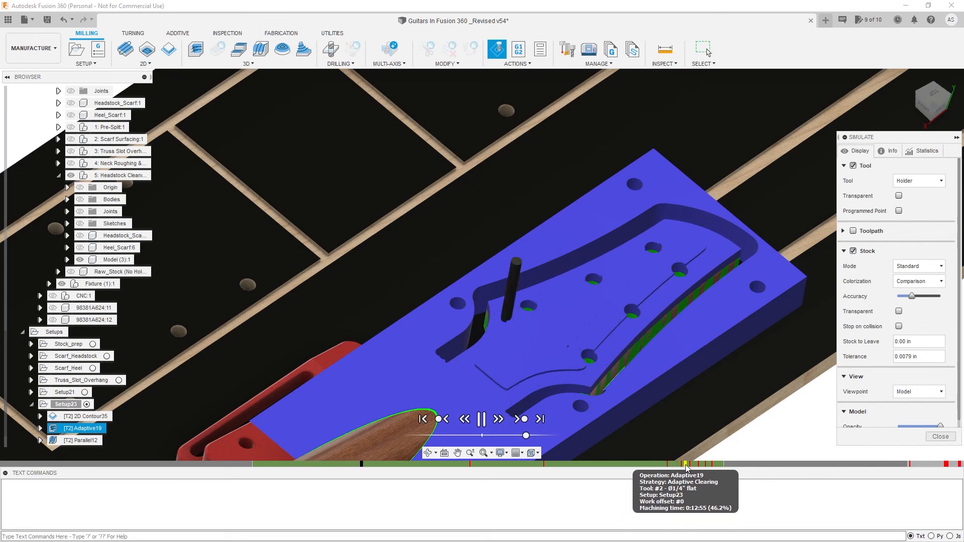
mouse_move(948, 469)
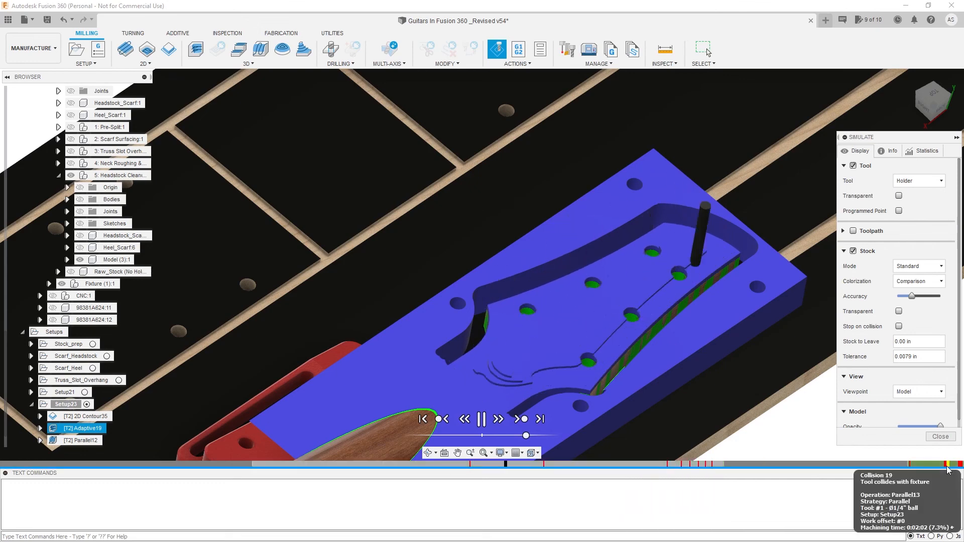
Slow the simulation further and watch the remaining operations machine the headstock face and neck transition up close
scroll(492, 368, down, 3)
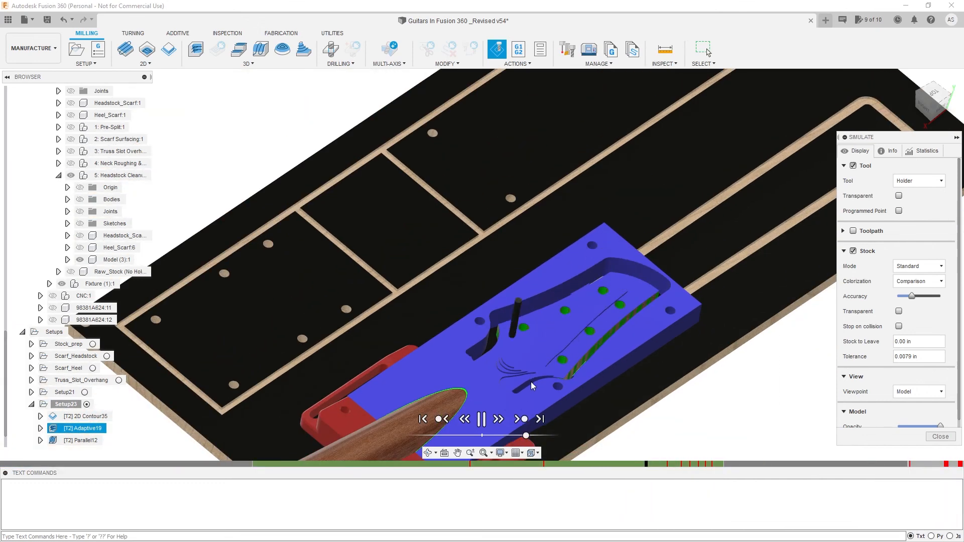
scroll(528, 382, up, 5)
drag(526, 435, 520, 436)
shift+middle_drag(436, 306, 452, 296)
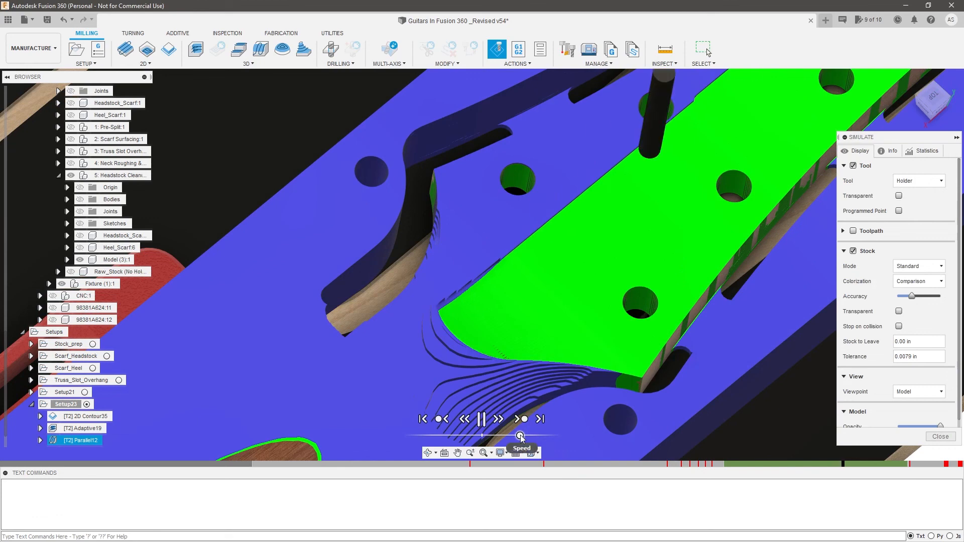
drag(520, 436, 520, 437)
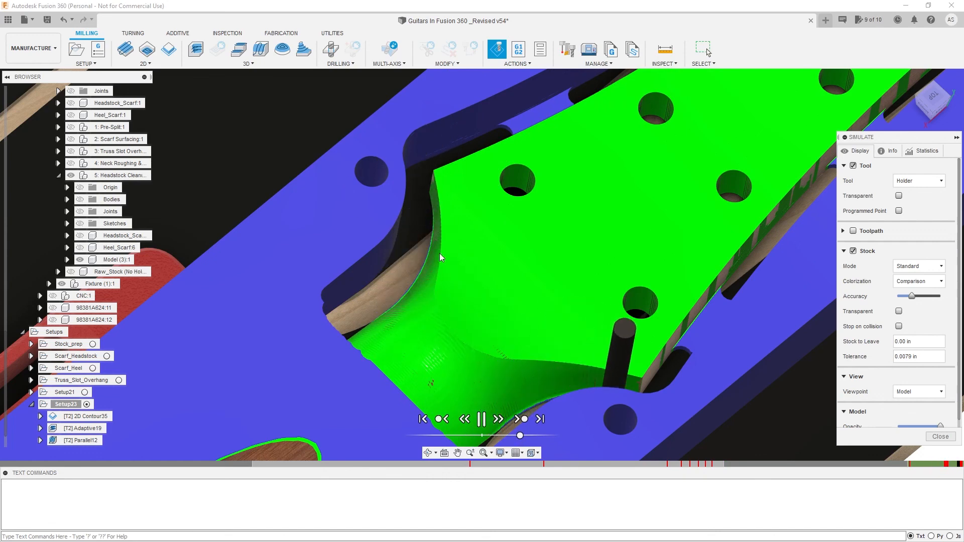
Examine the simulated surface finish and lower edges on both sides of the neck-to-headstock transition for leftover stock
shift+middle_drag(463, 284, 483, 302)
scroll(490, 304, down, 5)
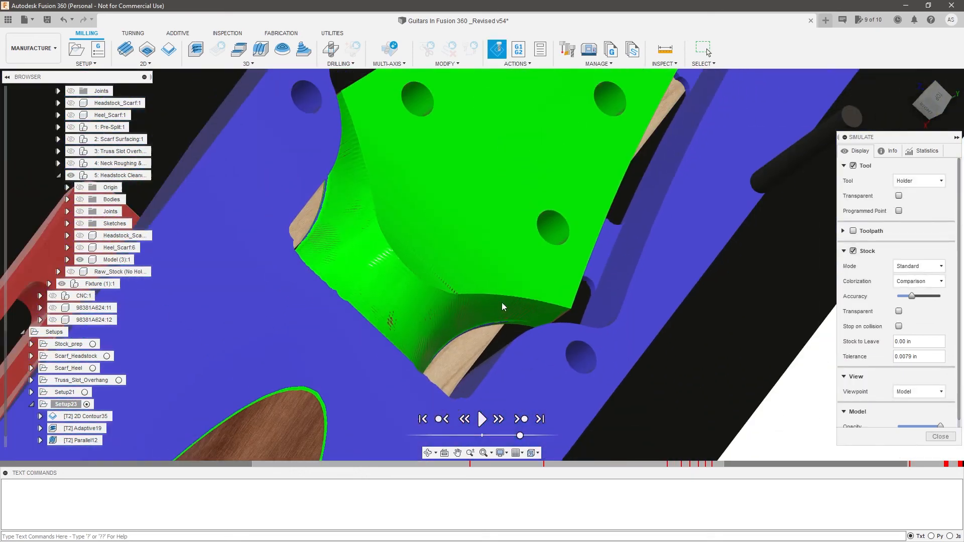
scroll(502, 303, up, 5)
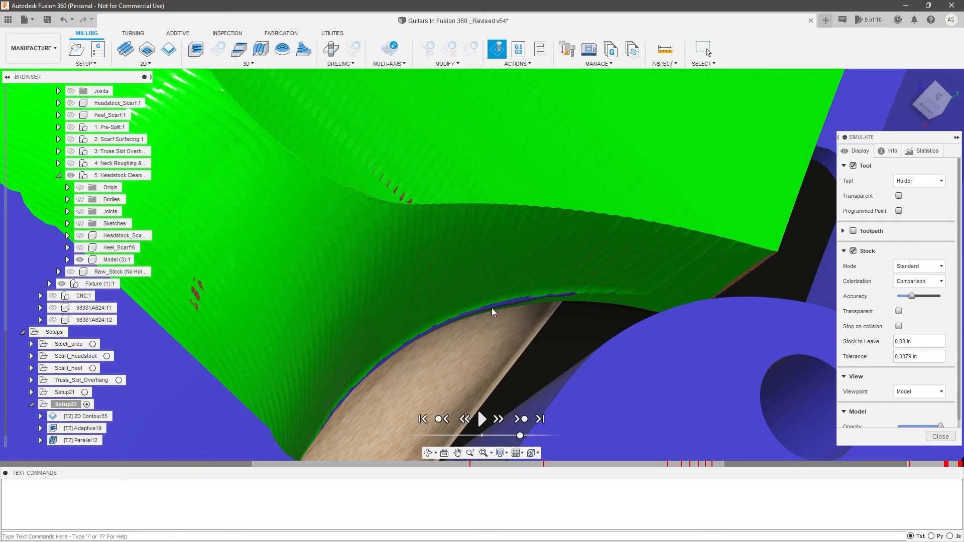
scroll(566, 292, up, 3)
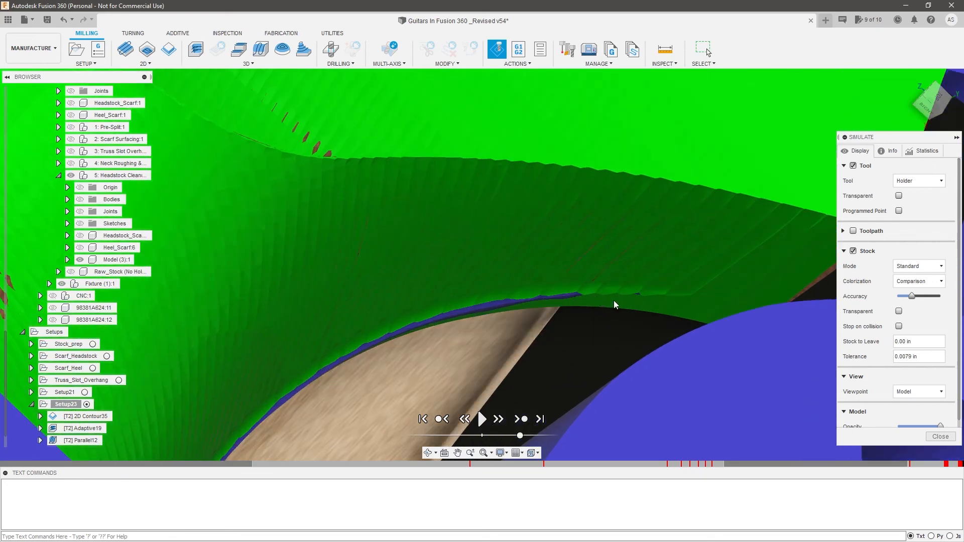
shift+middle_drag(611, 301, 645, 319)
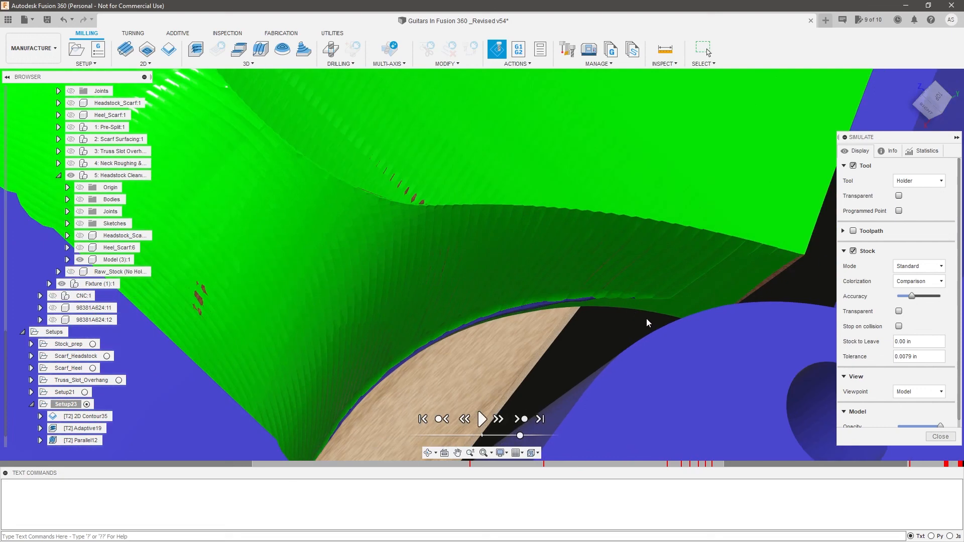
scroll(646, 318, down, 5)
shift+middle_drag(544, 402, 435, 194)
scroll(381, 222, up, 4)
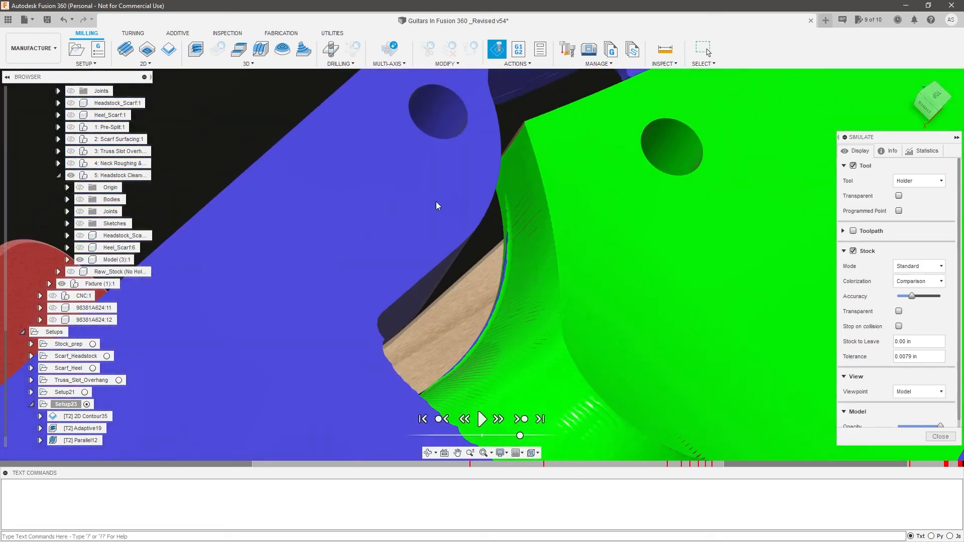
Inspect the whole machined headstock within its surrounding stock and fixture from above and from an angle
scroll(452, 226, down, 10)
shift+middle_drag(477, 408, 477, 409)
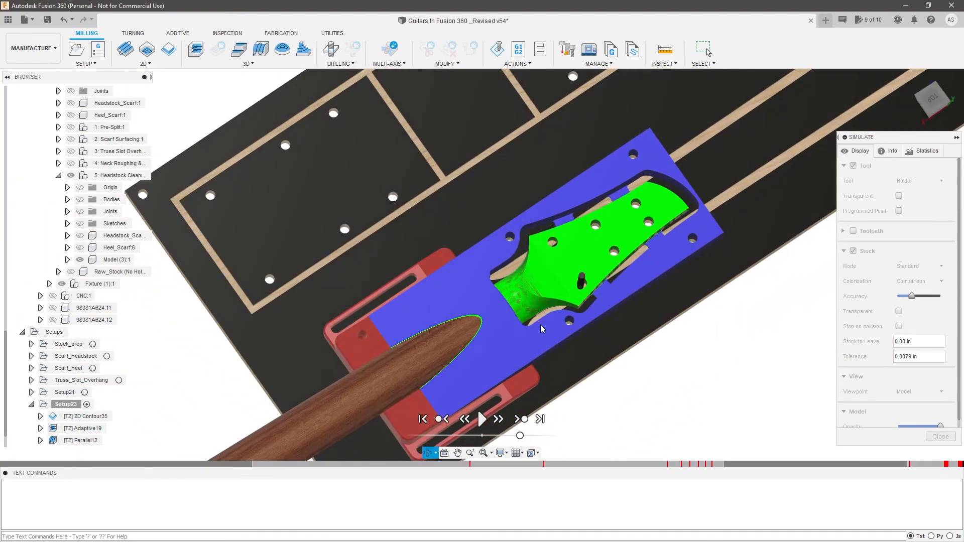
scroll(618, 227, up, 6)
shift+middle_drag(571, 274, 530, 243)
scroll(530, 243, down, 4)
scroll(677, 302, down, 4)
scroll(634, 321, up, 5)
shift+middle_drag(634, 321, 593, 302)
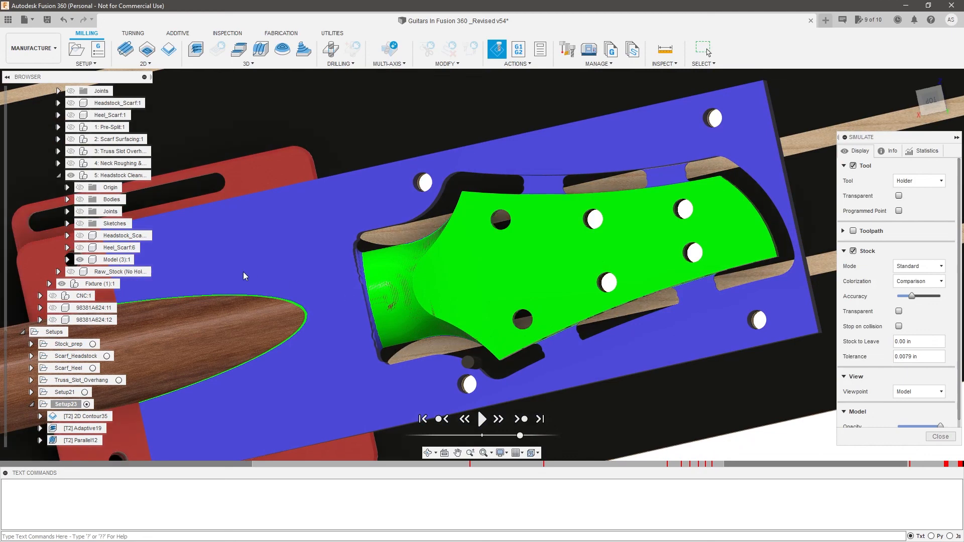
click(79, 260)
shift+middle_drag(505, 313, 514, 283)
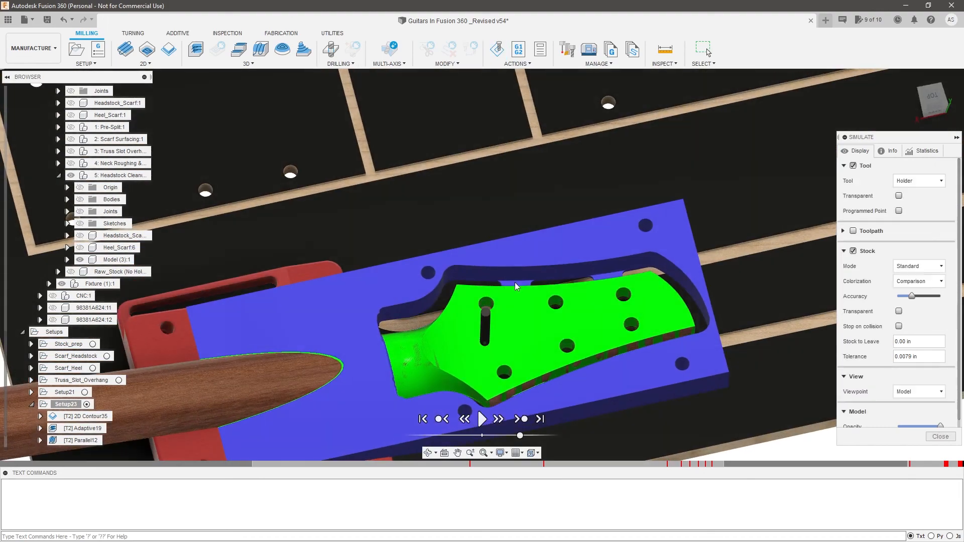